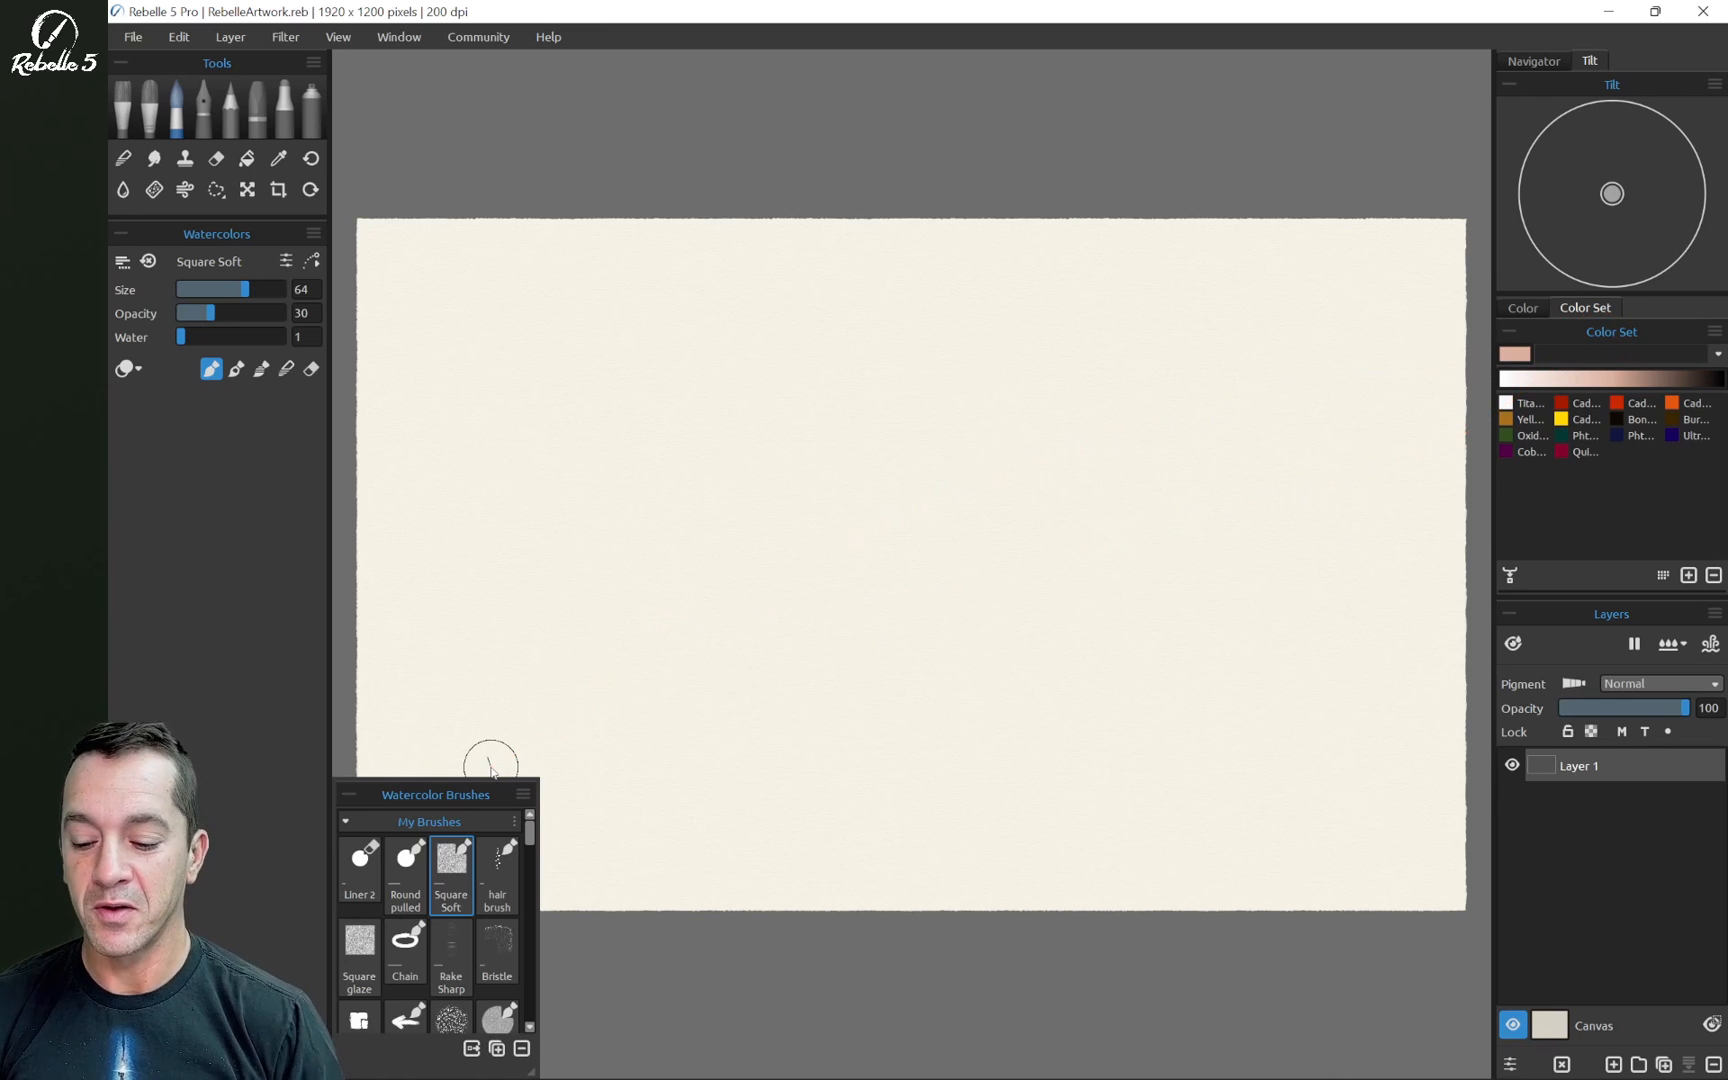
Try out the Chain brush with a winding black stroke across the canvas and undo the stroke
{"action": "key", "text": "ctrl+z"}
{"action": "mouse_move", "coordinate": [413, 278]}
{"action": "left_mouse_down"}
{"action": "mouse_move", "coordinate": [909, 280]}
{"action": "mouse_move", "coordinate": [1031, 325]}
{"action": "mouse_move", "coordinate": [1064, 372]}
{"action": "mouse_move", "coordinate": [1071, 462]}
{"action": "mouse_move", "coordinate": [1034, 494]}
{"action": "mouse_move", "coordinate": [962, 523]}
{"action": "mouse_move", "coordinate": [847, 505]}
{"action": "mouse_move", "coordinate": [455, 505]}
{"action": "mouse_move", "coordinate": [424, 544]}
{"action": "mouse_move", "coordinate": [420, 596]}
{"action": "mouse_move", "coordinate": [442, 648]}
{"action": "mouse_move", "coordinate": [540, 692]}
{"action": "mouse_move", "coordinate": [1091, 683]}
{"action": "mouse_move", "coordinate": [1149, 744]}
{"action": "mouse_move", "coordinate": [1182, 866]}
{"action": "mouse_move", "coordinate": [1137, 975]}
{"action": "left_mouse_up"}
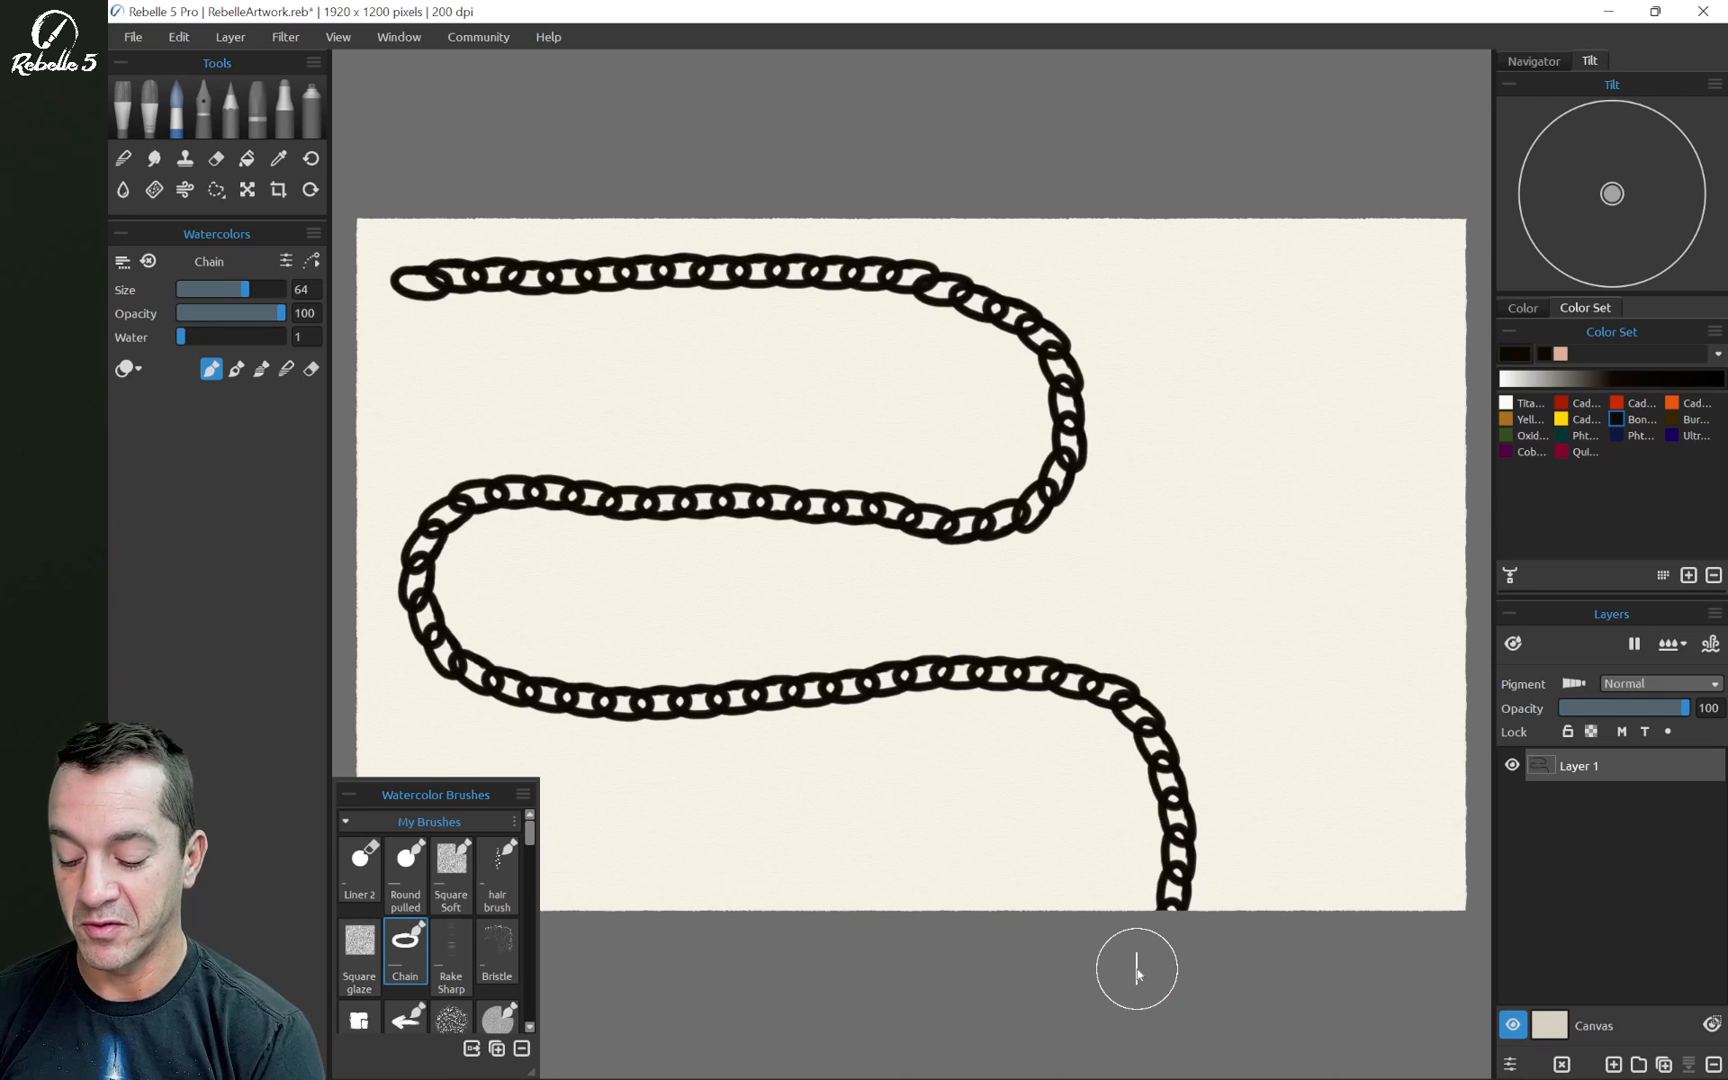
{"action": "key", "text": "ctrl+z"}
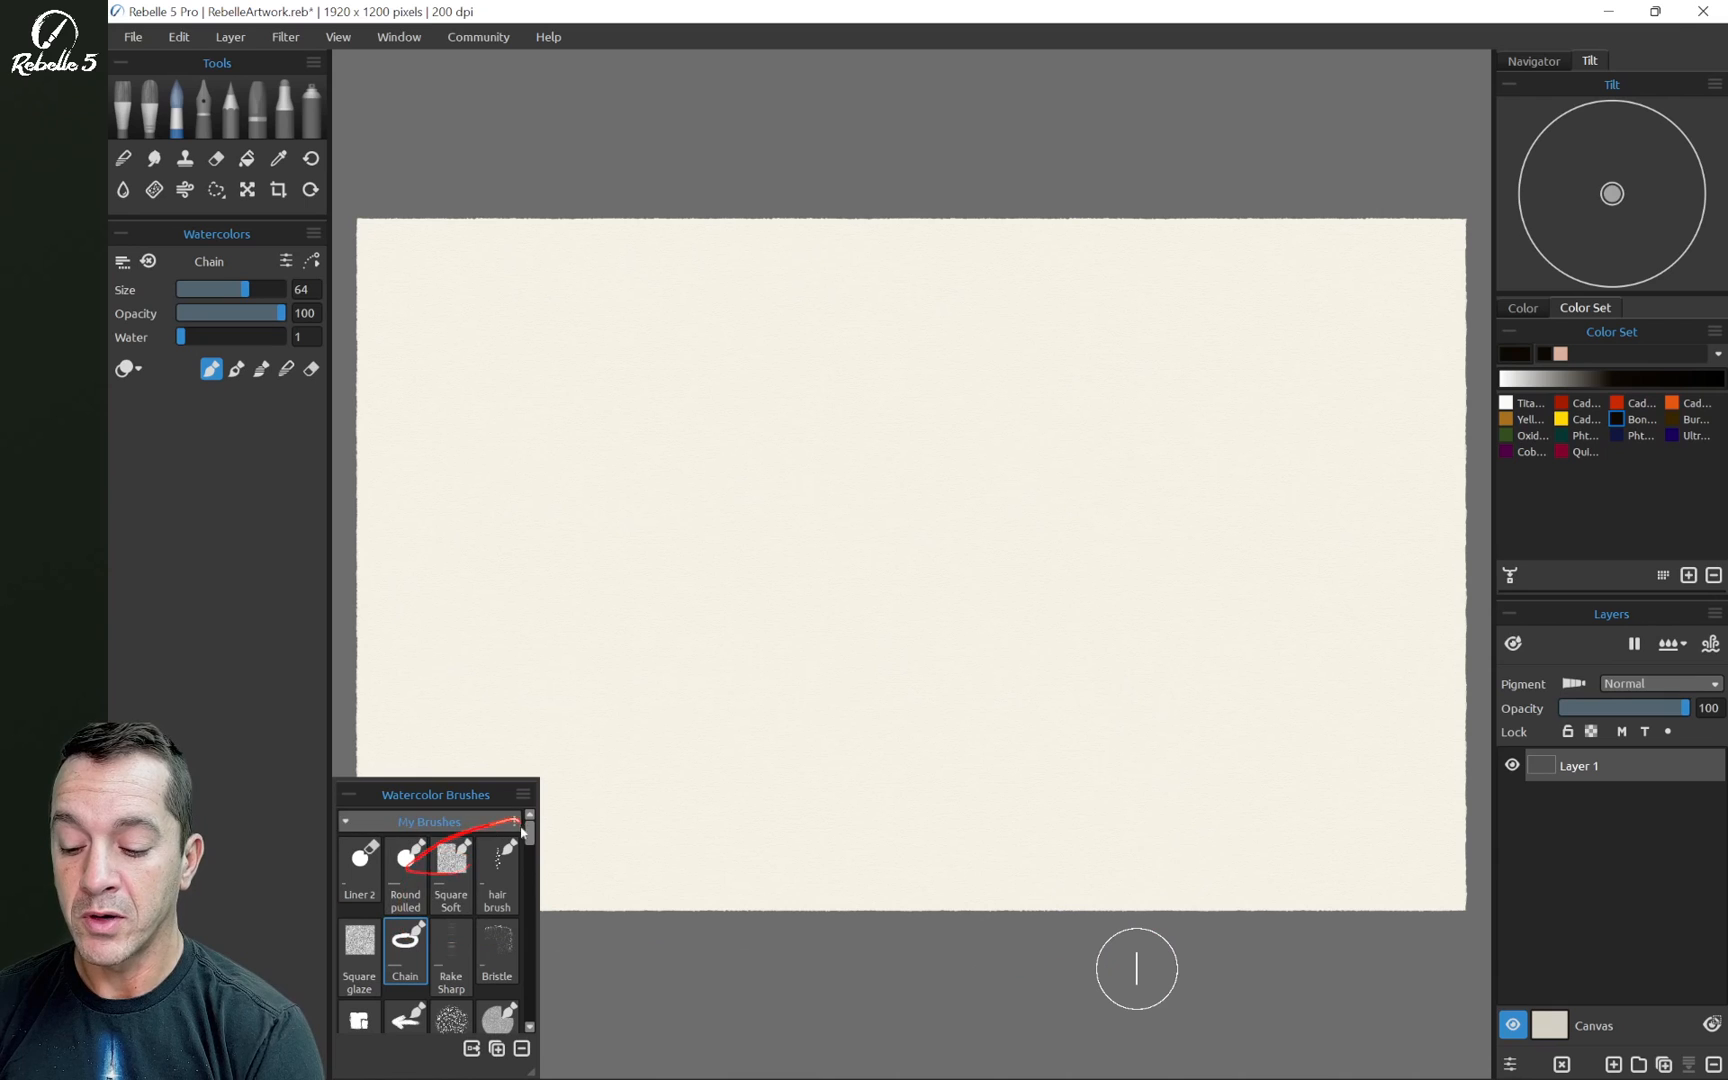
Open the Brush Creator for the Liner 2 brush, enlarge it and look through the brush settings
{"action": "left_click", "coordinate": [356, 875]}
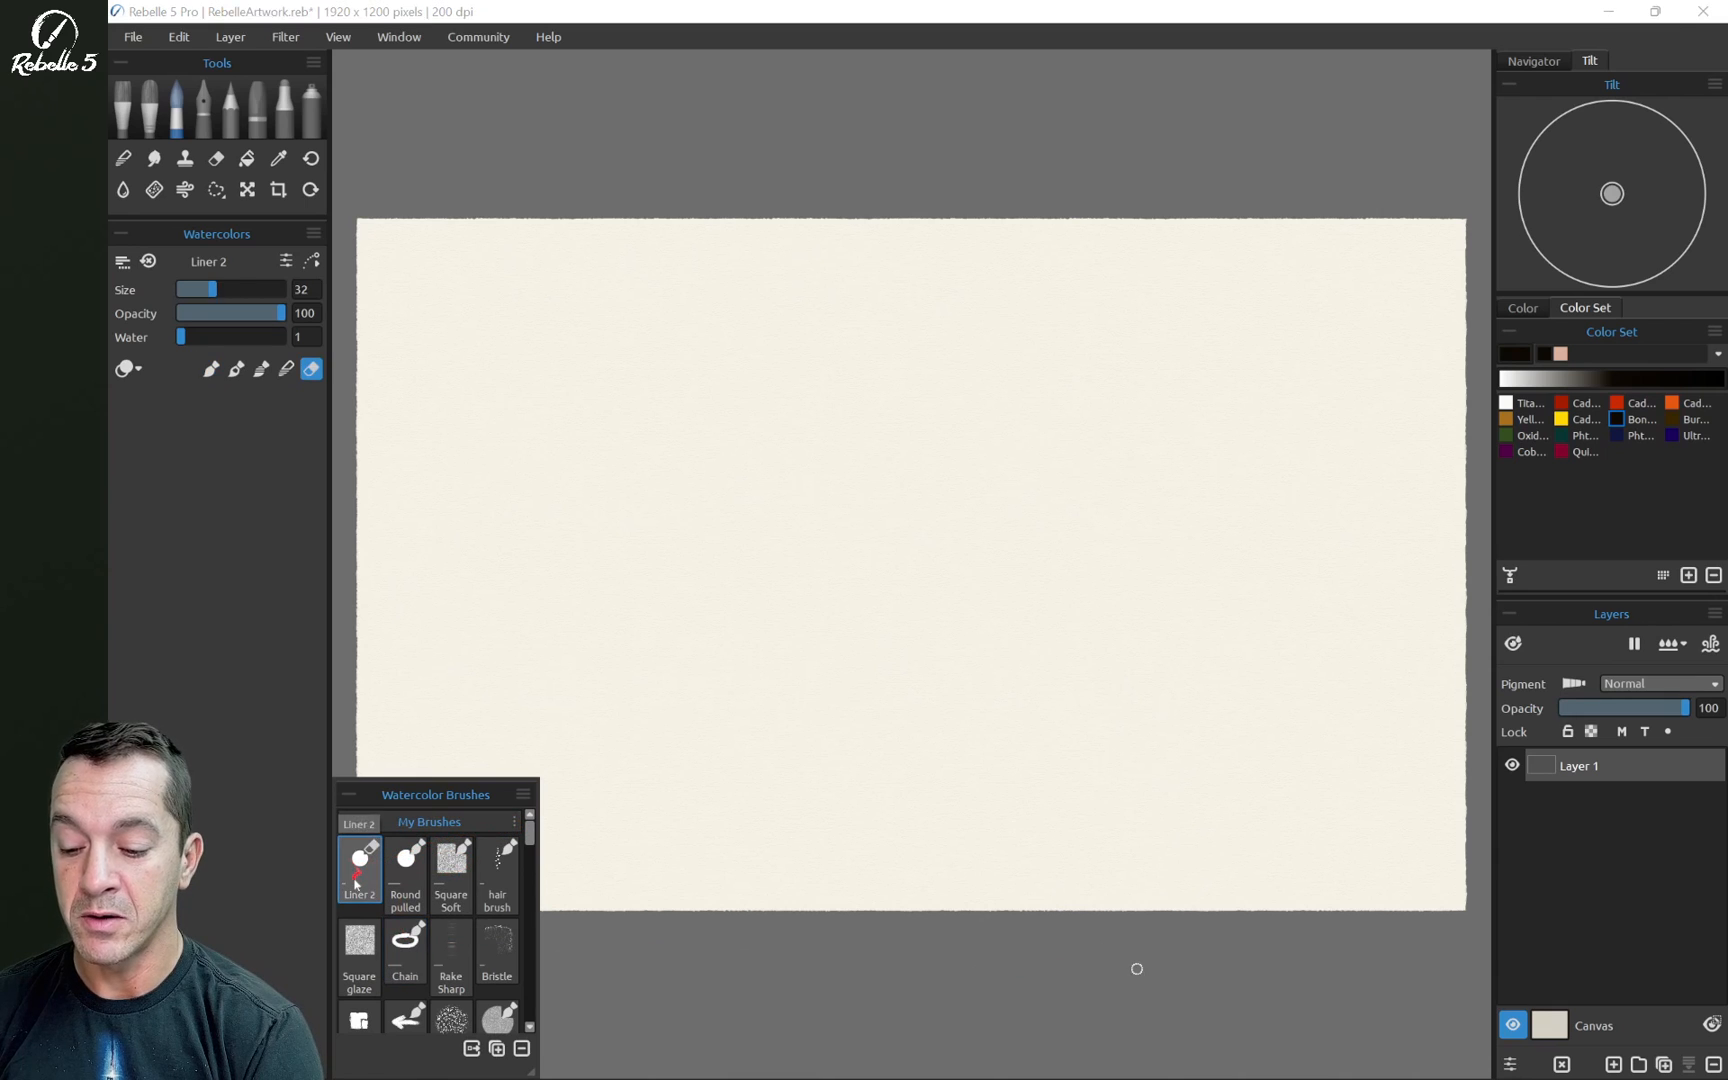
{"action": "left_click", "coordinate": [285, 261]}
{"action": "left_click_drag", "start_coordinate": [667, 133], "coordinate": [640, 127]}
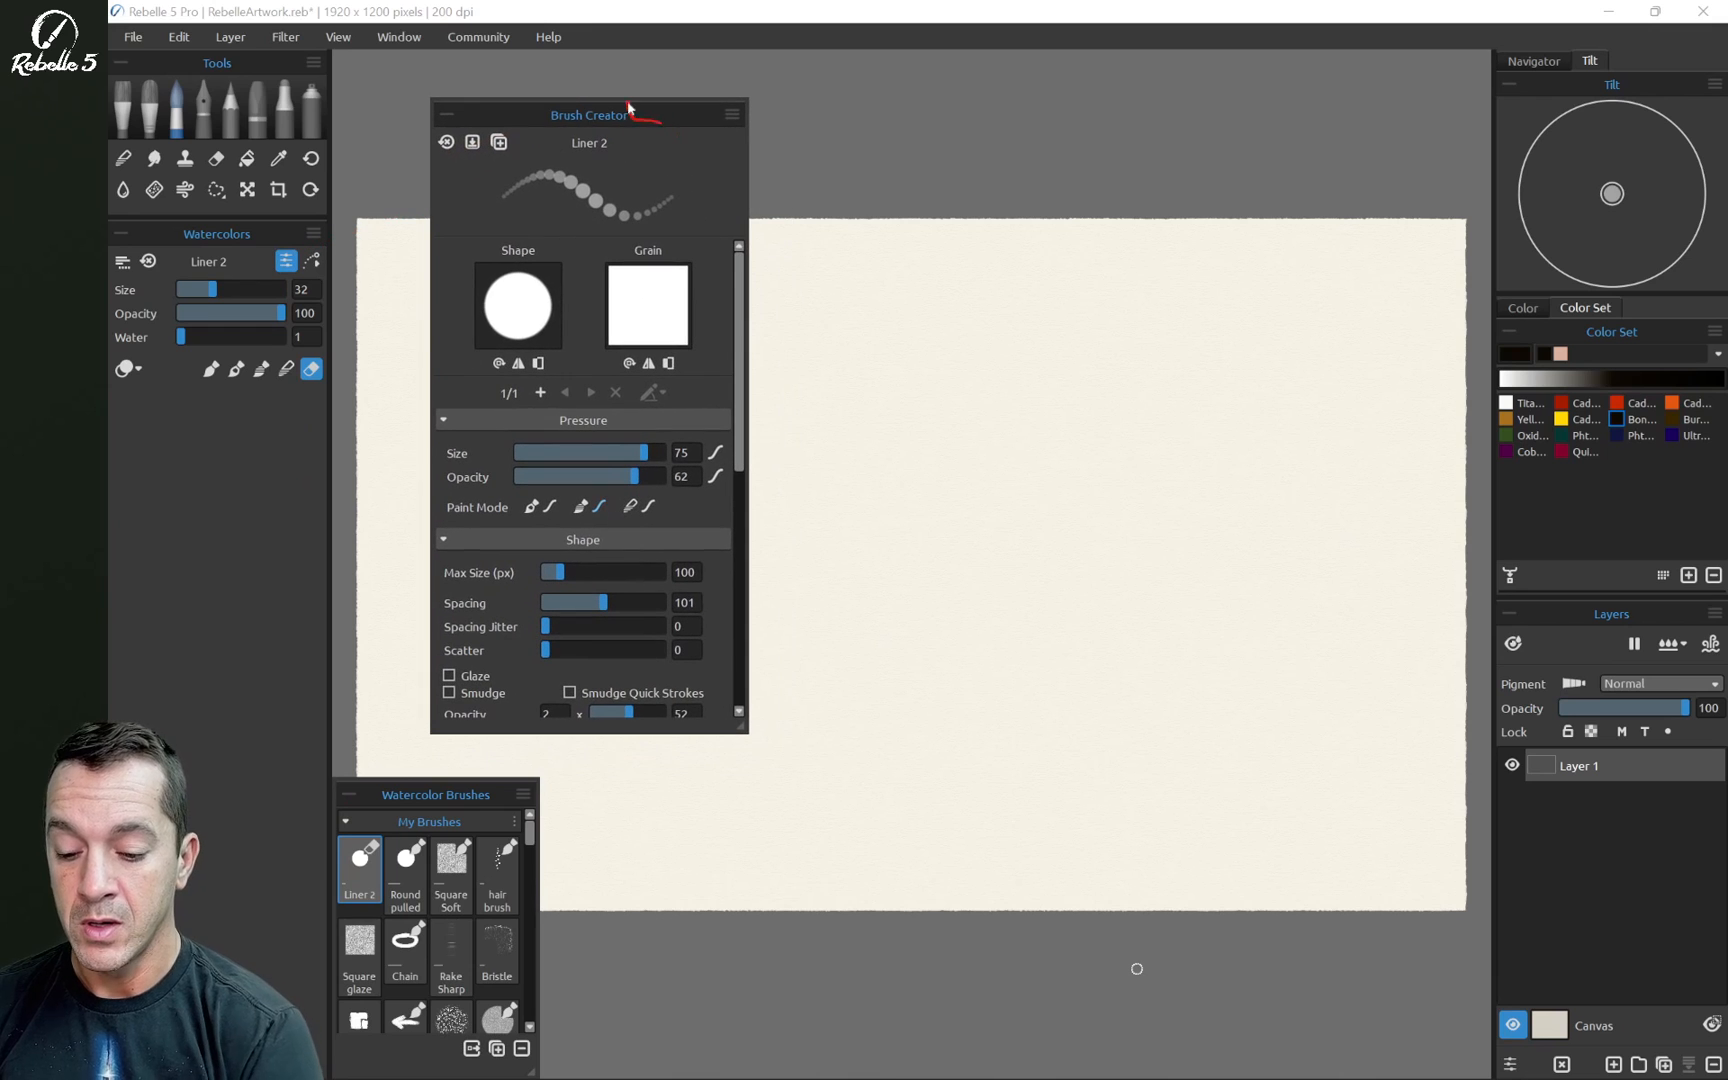
{"action": "left_click_drag", "start_coordinate": [748, 736], "coordinate": [842, 782]}
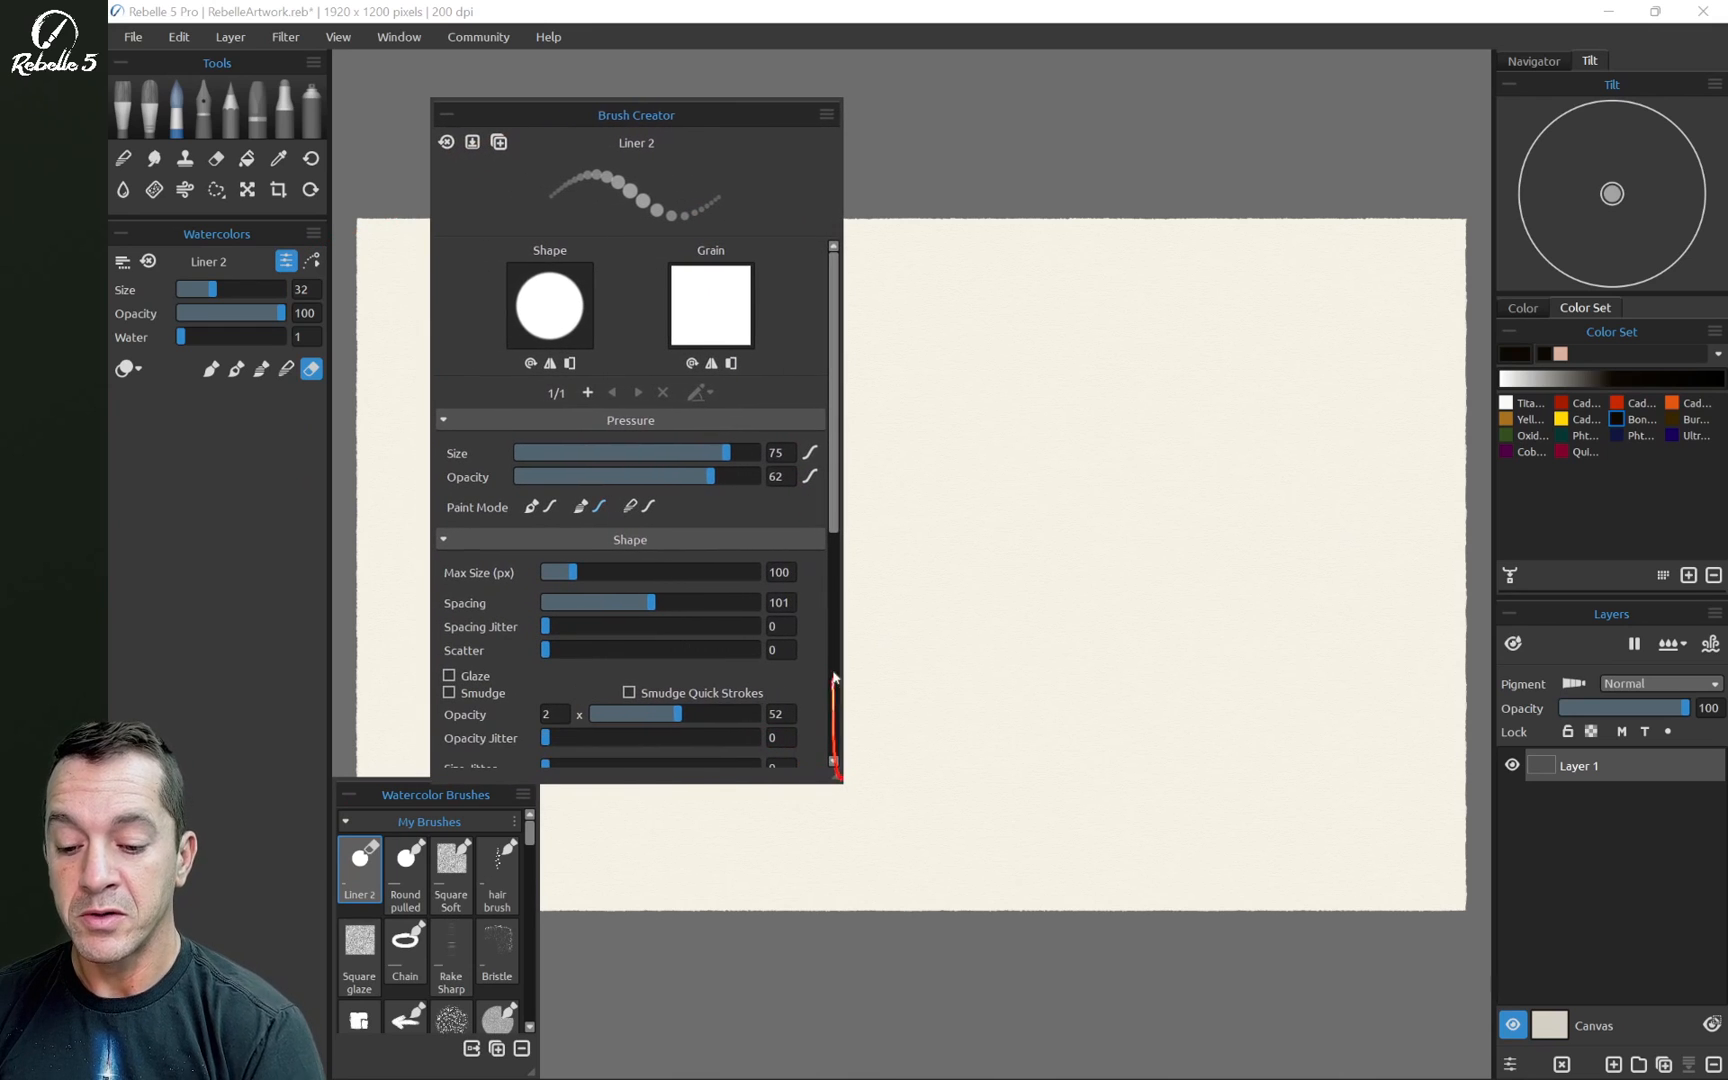
{"action": "left_click_drag", "start_coordinate": [834, 436], "coordinate": [829, 731]}
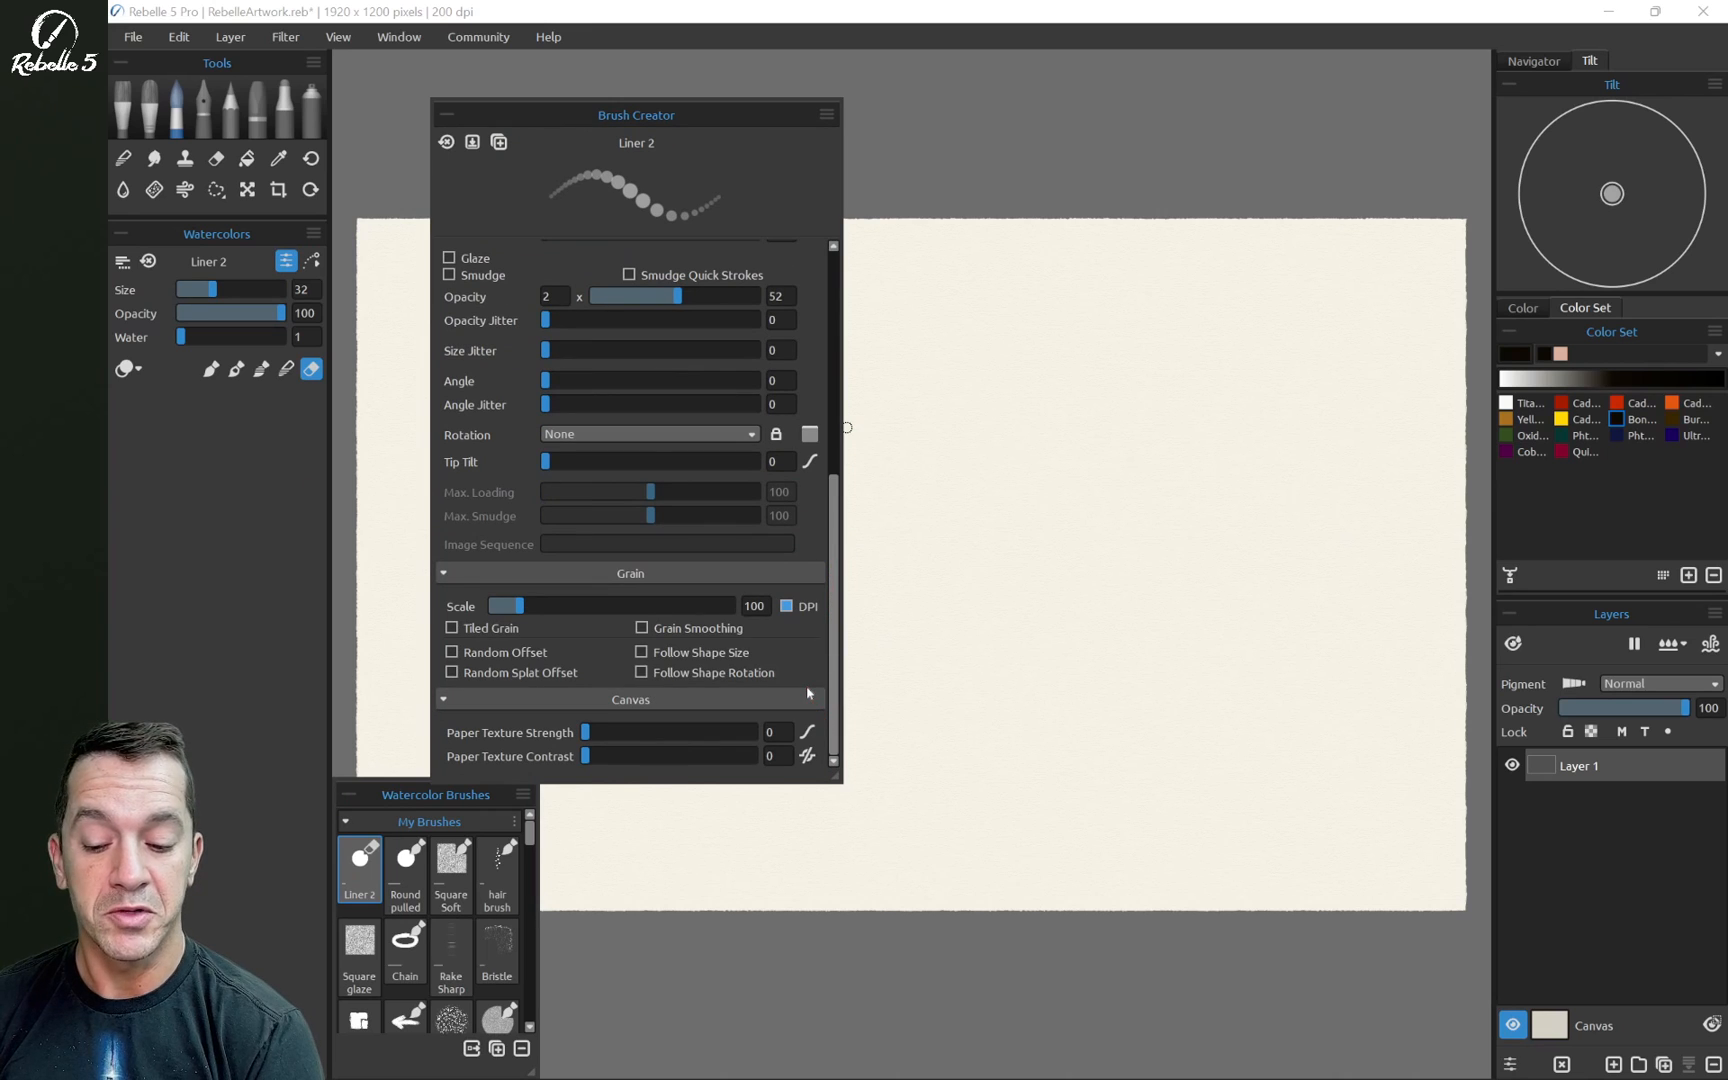
{"action": "left_click_drag", "start_coordinate": [834, 560], "coordinate": [830, 250]}
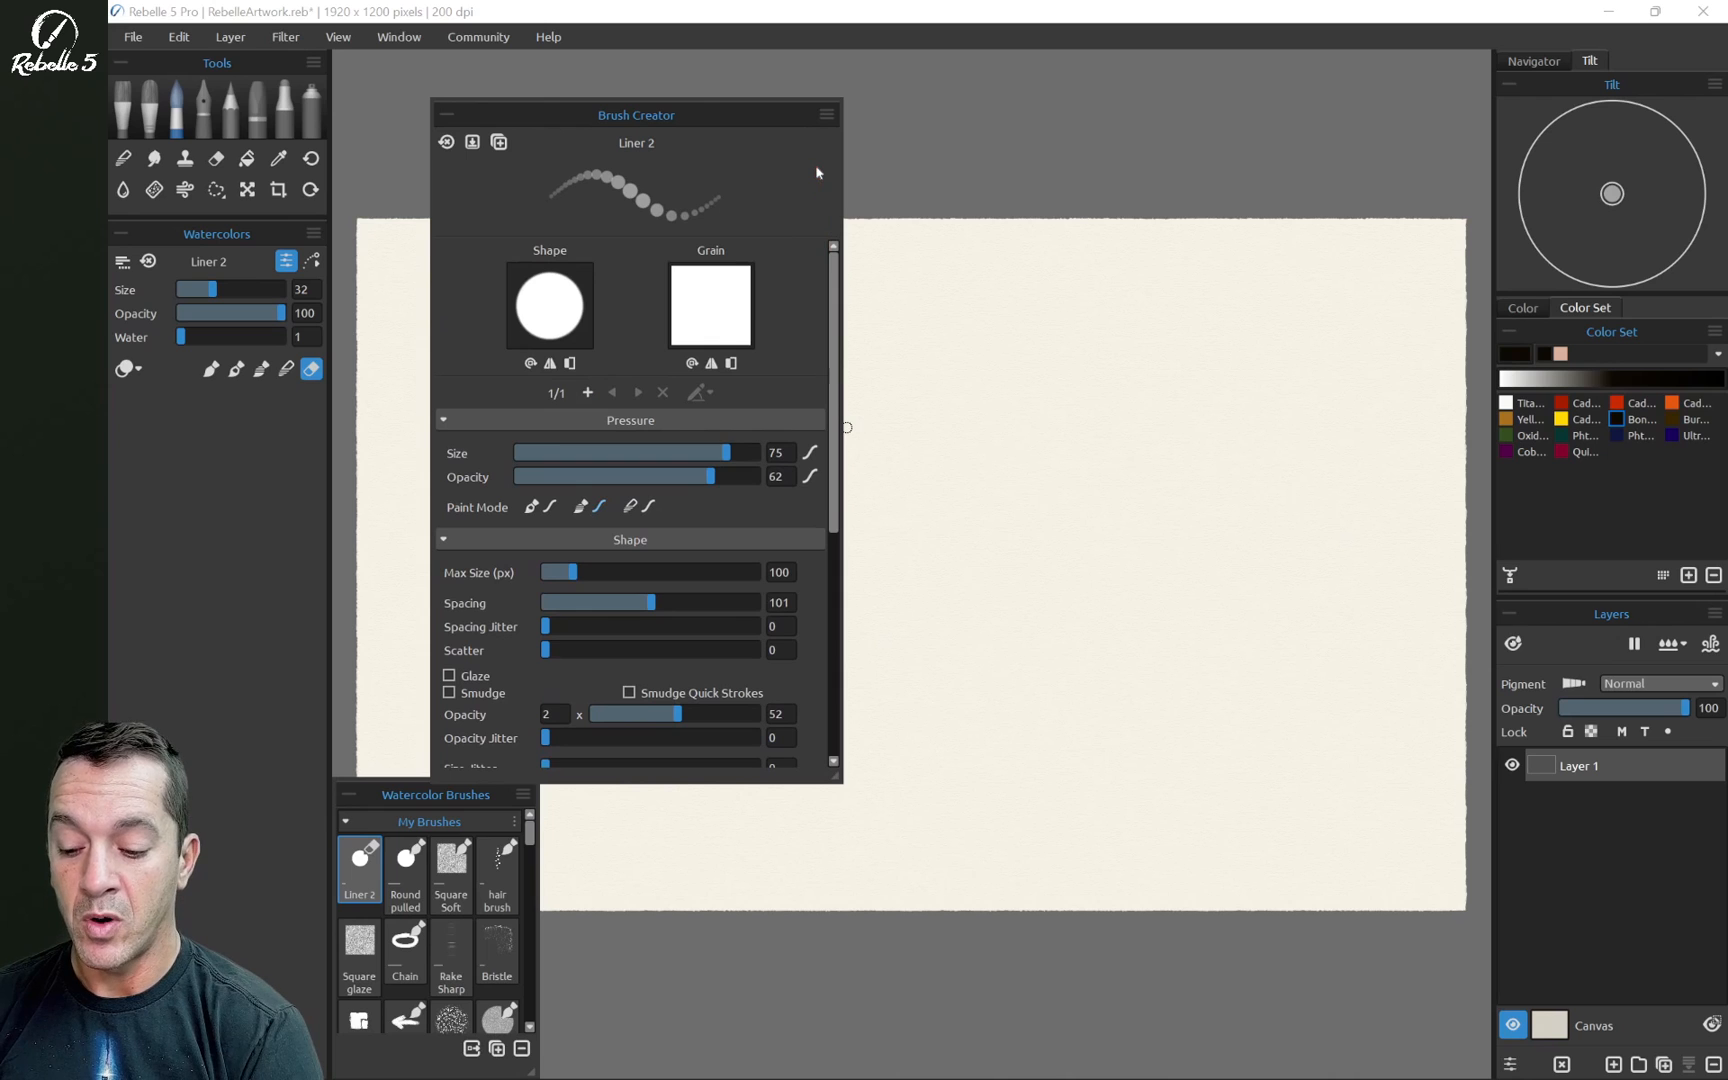
Duplicate the Liner brush in the Watercolor brush category
{"action": "left_click_drag", "start_coordinate": [529, 832], "coordinate": [535, 903]}
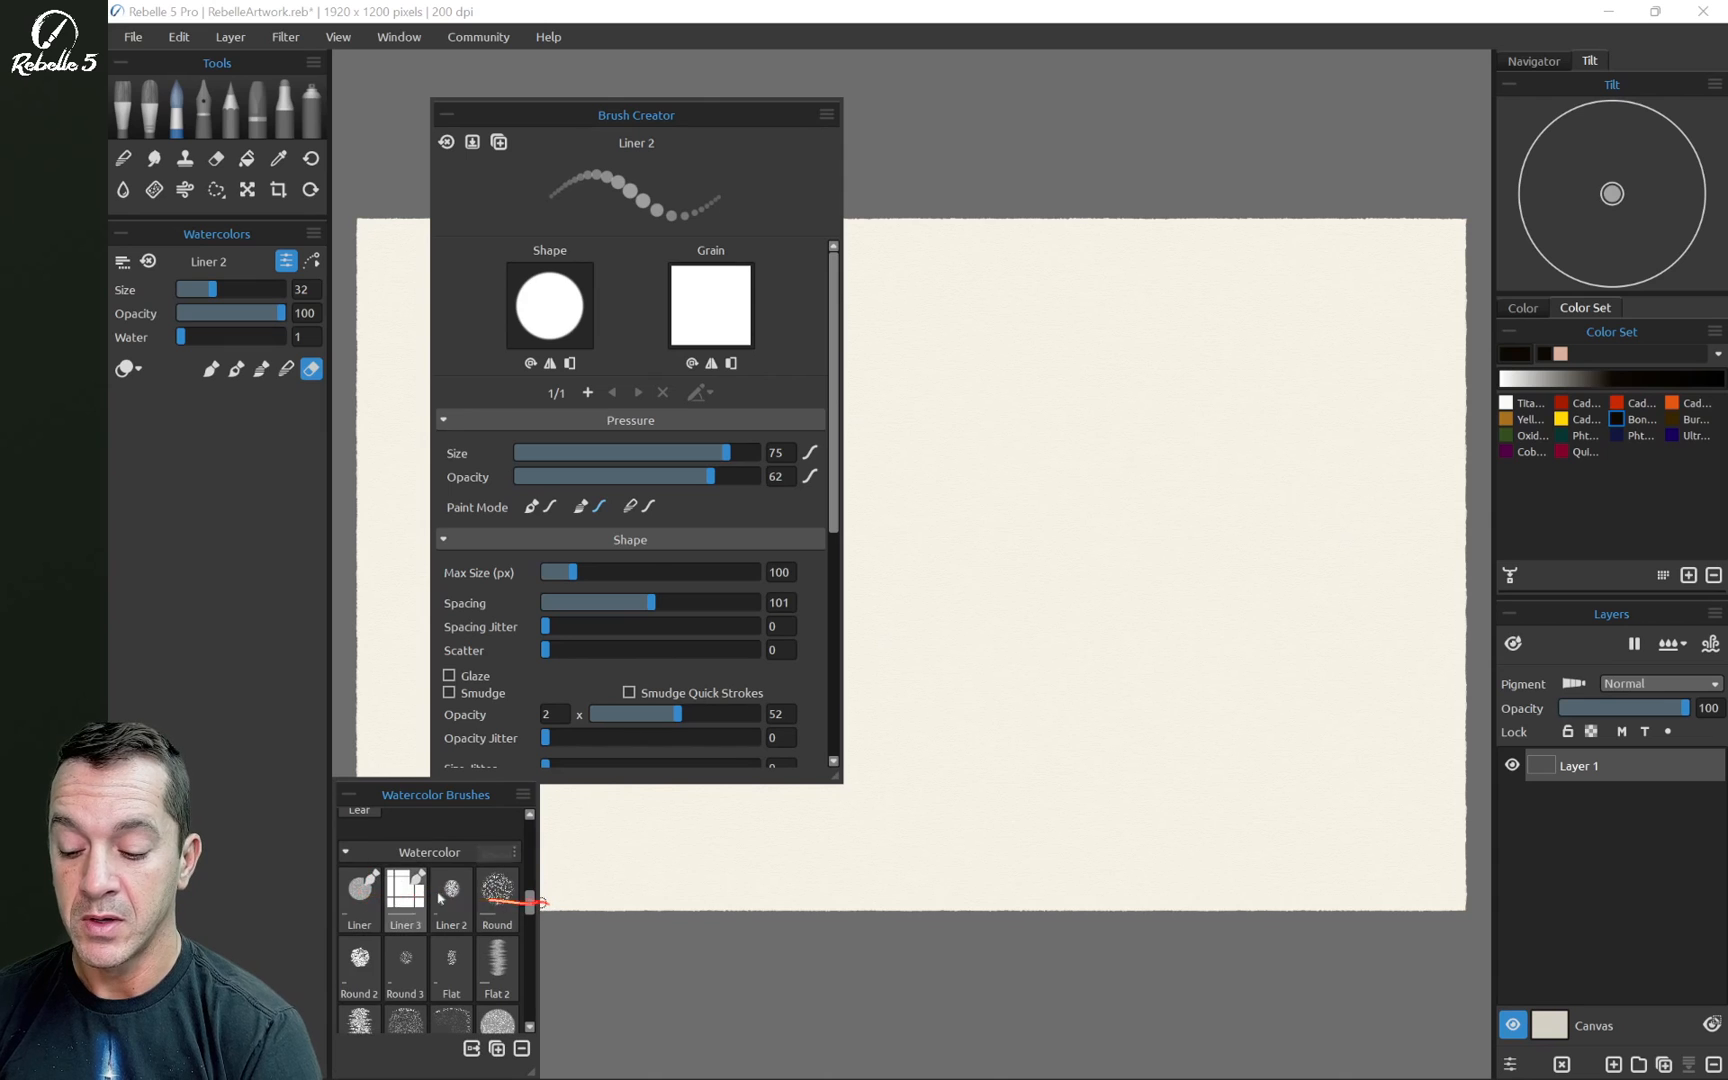
{"action": "left_click", "coordinate": [362, 892]}
{"action": "left_click_drag", "start_coordinate": [385, 856], "coordinate": [549, 790]}
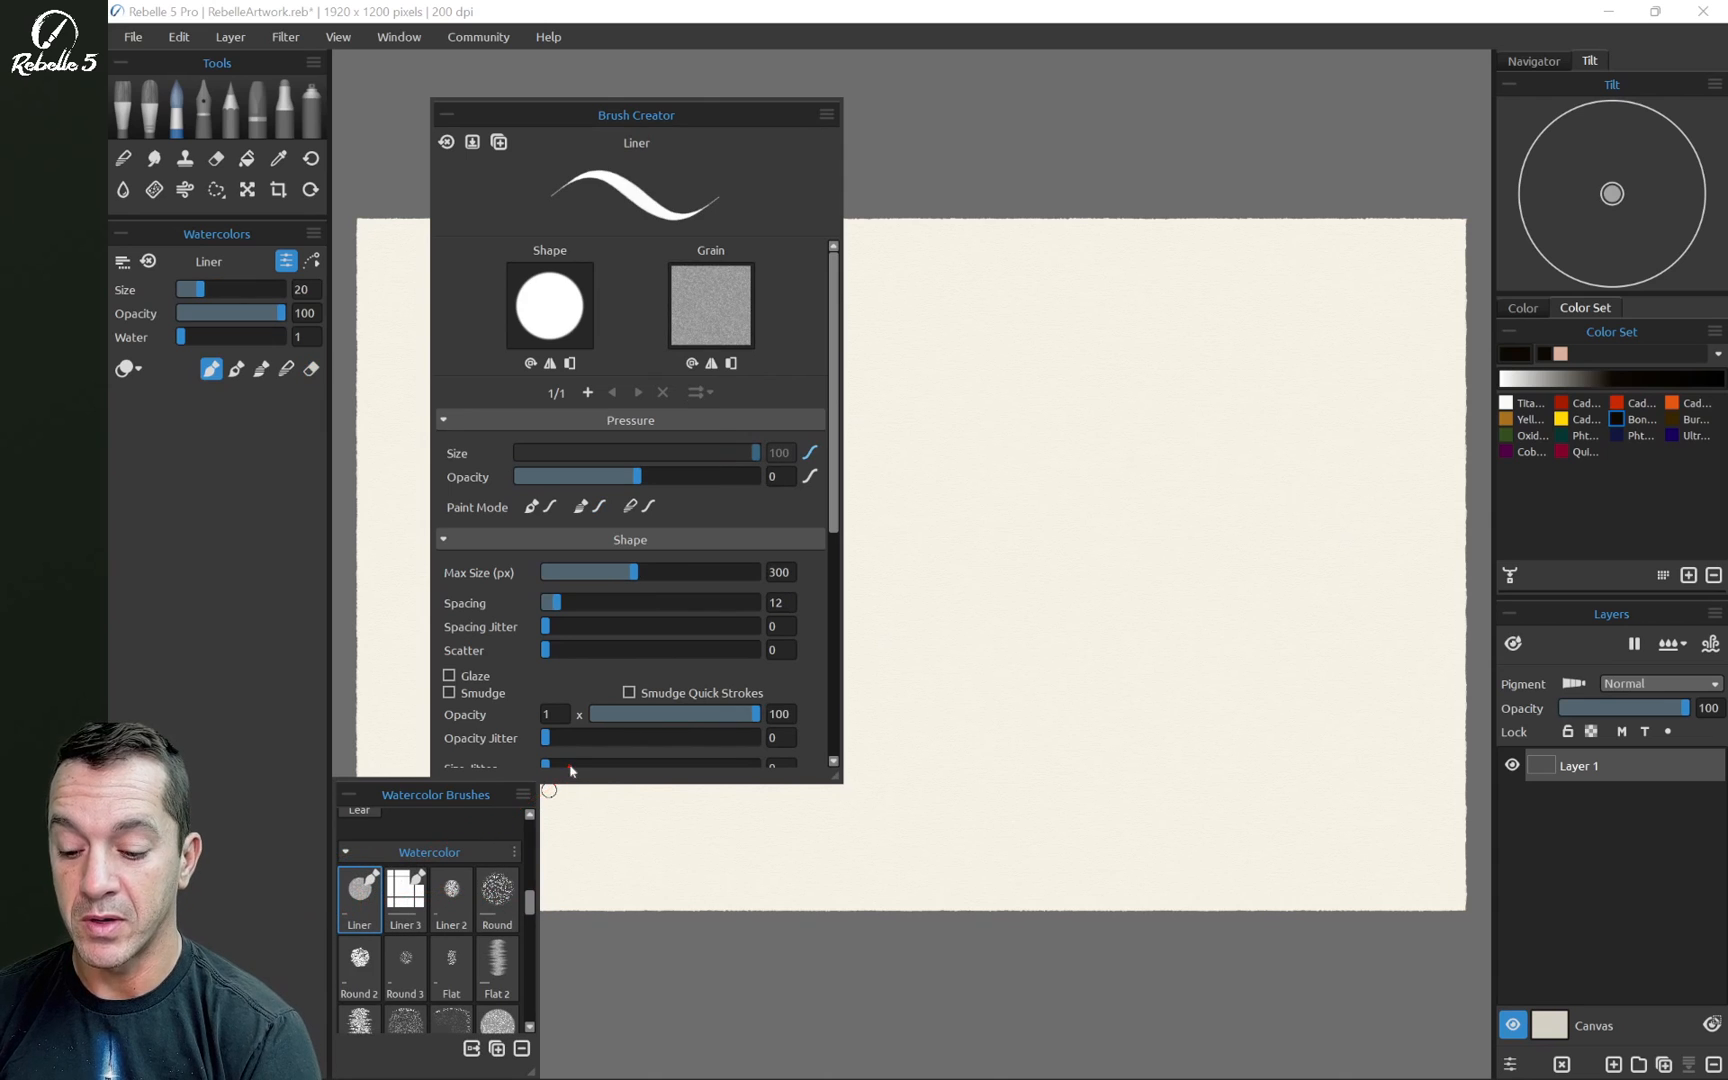
{"action": "left_click", "coordinate": [522, 793]}
{"action": "left_click", "coordinate": [636, 799]}
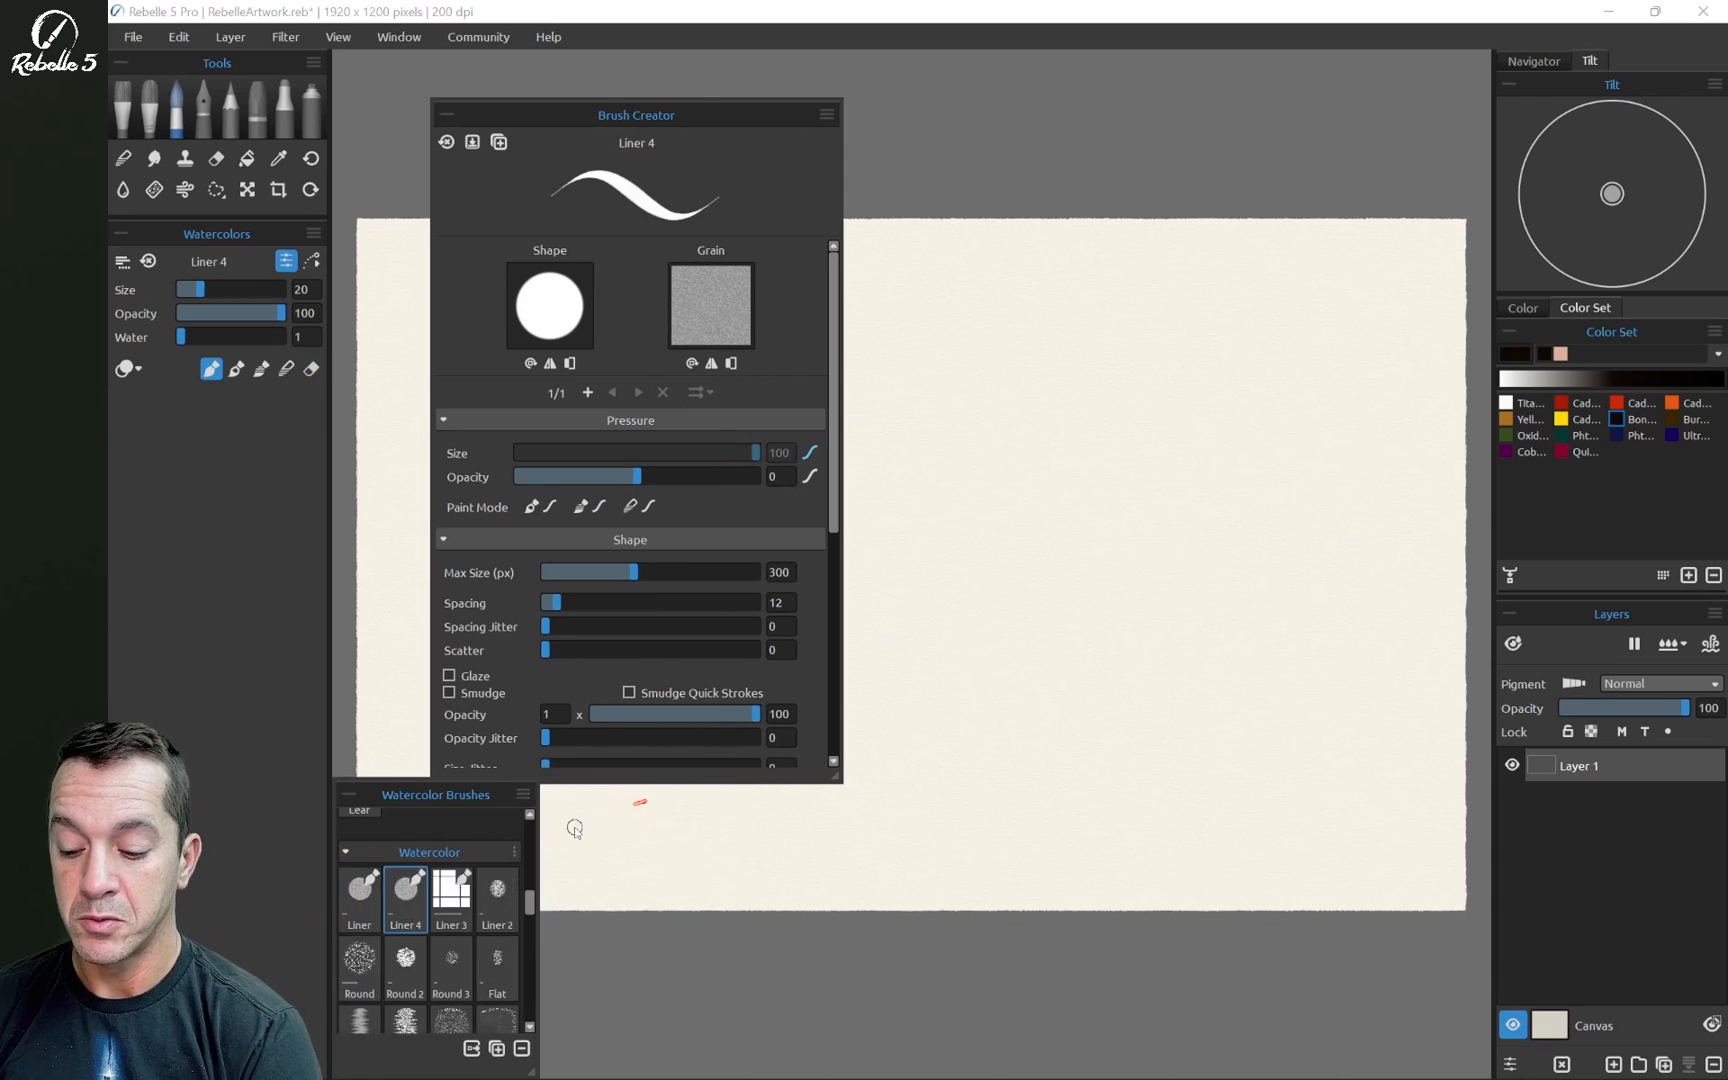
Move the duplicated Liner brush into the My Brushes category and place it first in the list
{"action": "right_click", "coordinate": [410, 896]}
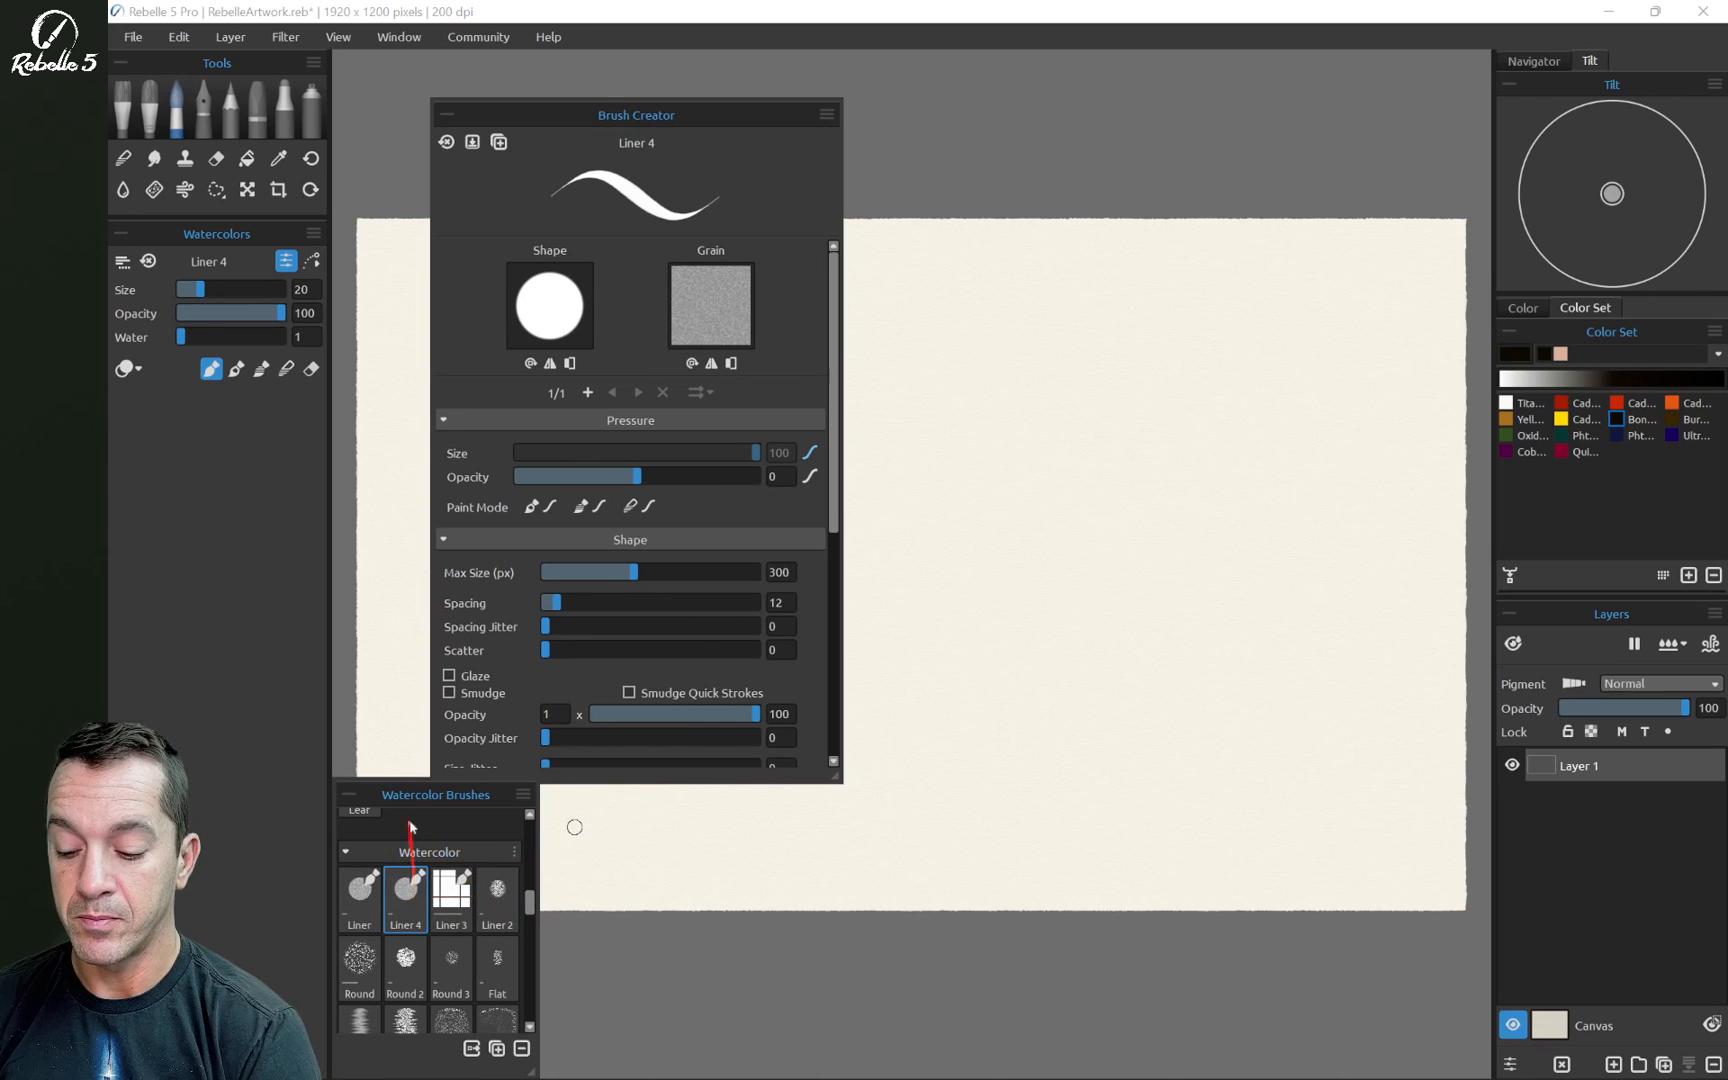
{"action": "left_click", "coordinate": [409, 825]}
{"action": "mouse_move", "coordinate": [530, 904]}
{"action": "left_mouse_down"}
{"action": "mouse_move", "coordinate": [531, 875]}
{"action": "mouse_move", "coordinate": [526, 898]}
{"action": "mouse_move", "coordinate": [468, 828]}
{"action": "left_mouse_up"}
{"action": "left_click_drag", "start_coordinate": [533, 890], "coordinate": [531, 865]}
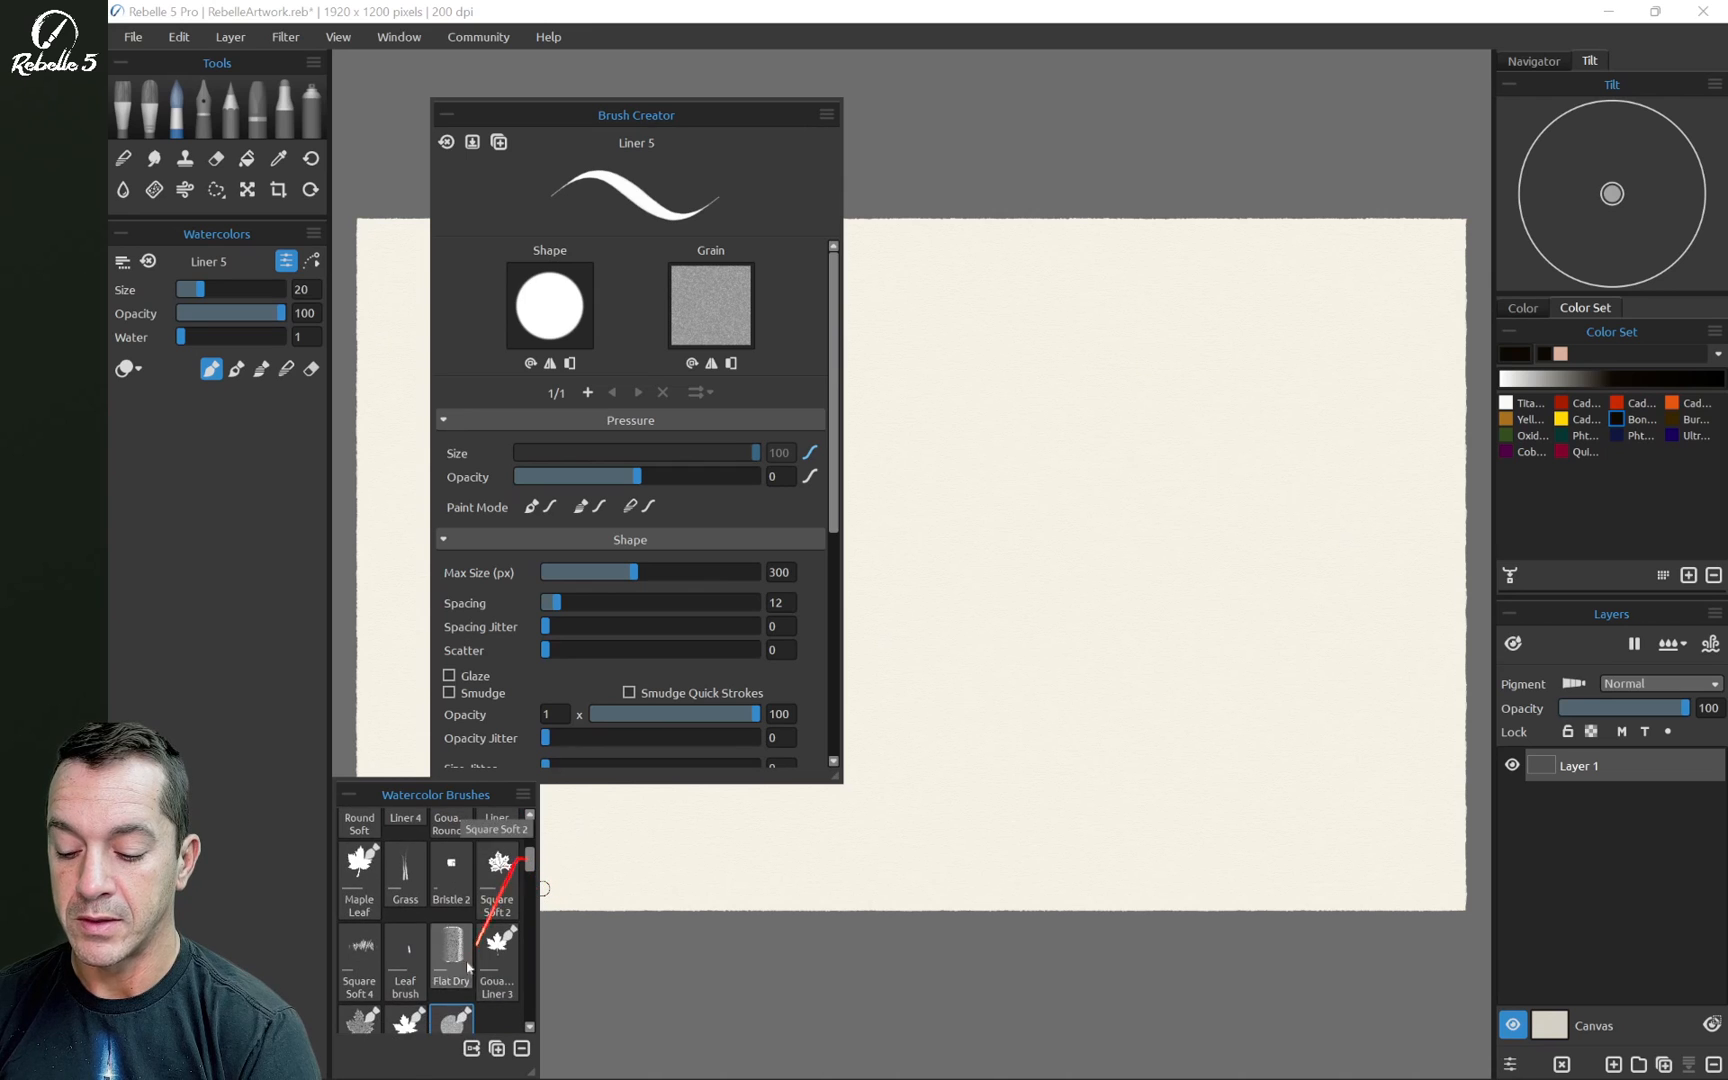
{"action": "left_click_drag", "start_coordinate": [421, 833], "coordinate": [424, 831]}
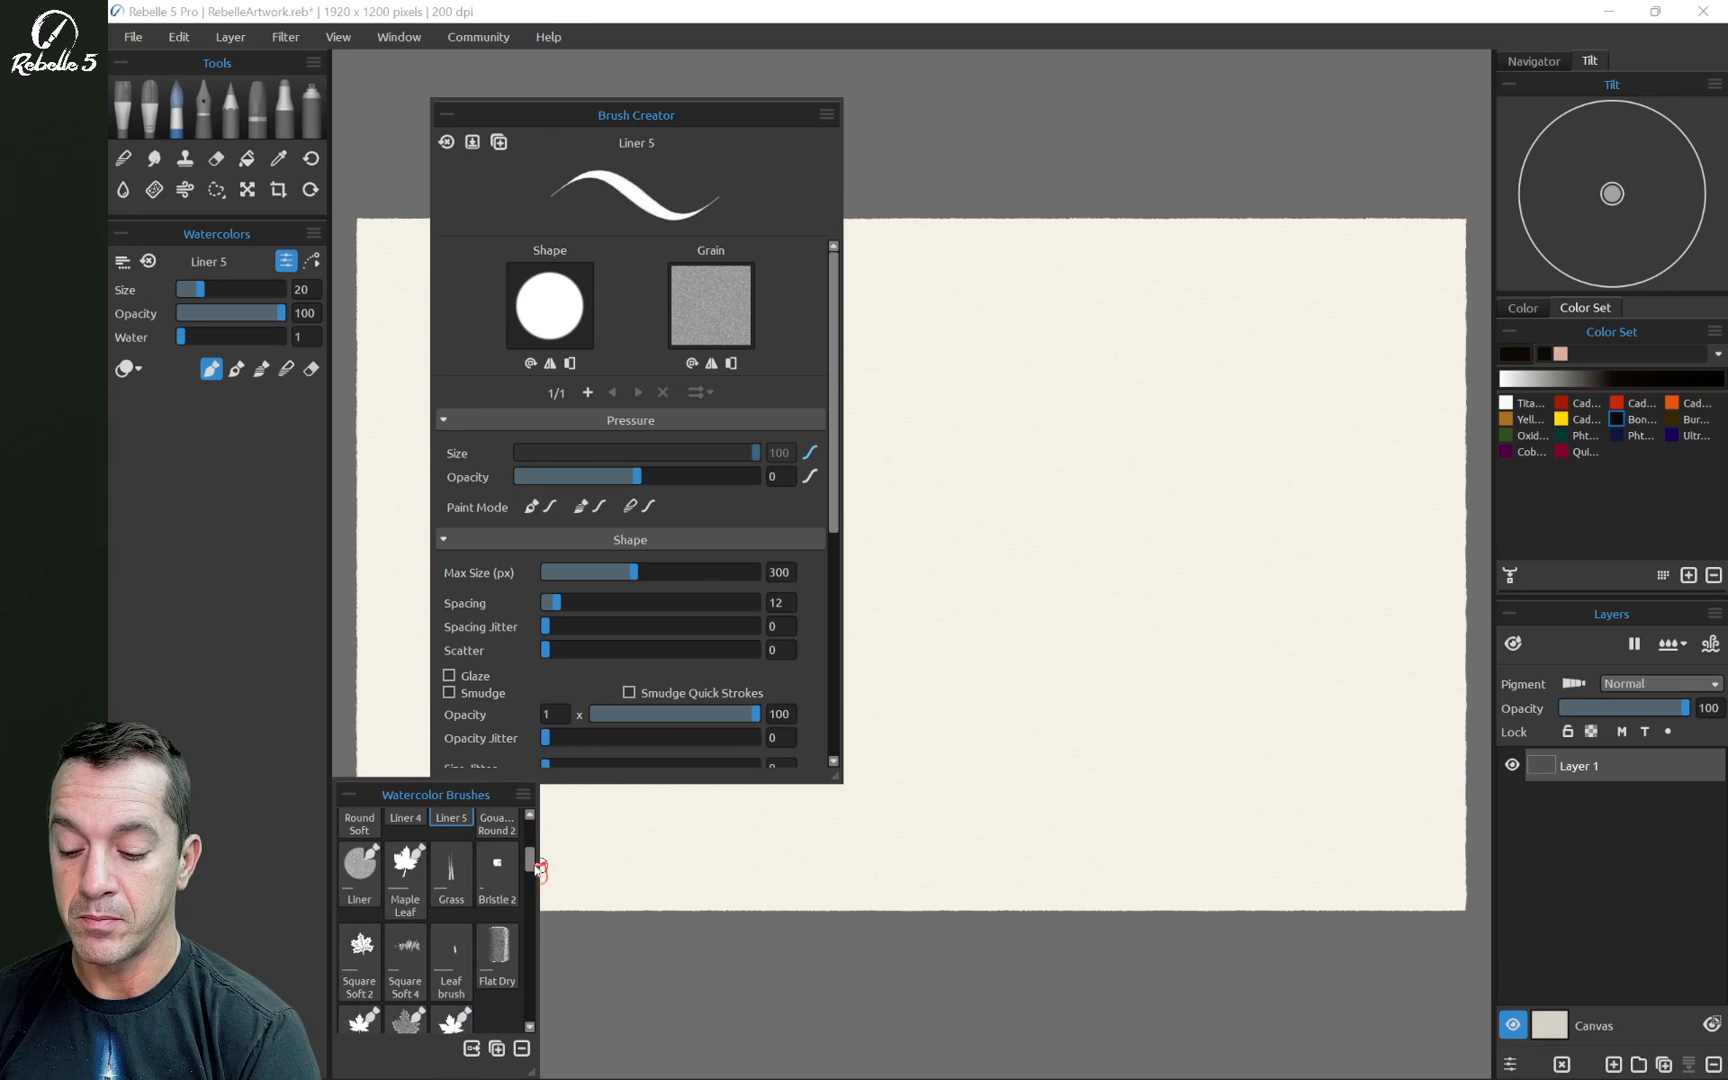
{"action": "left_click_drag", "start_coordinate": [533, 864], "coordinate": [531, 845]}
{"action": "left_click_drag", "start_coordinate": [453, 942], "coordinate": [389, 821]}
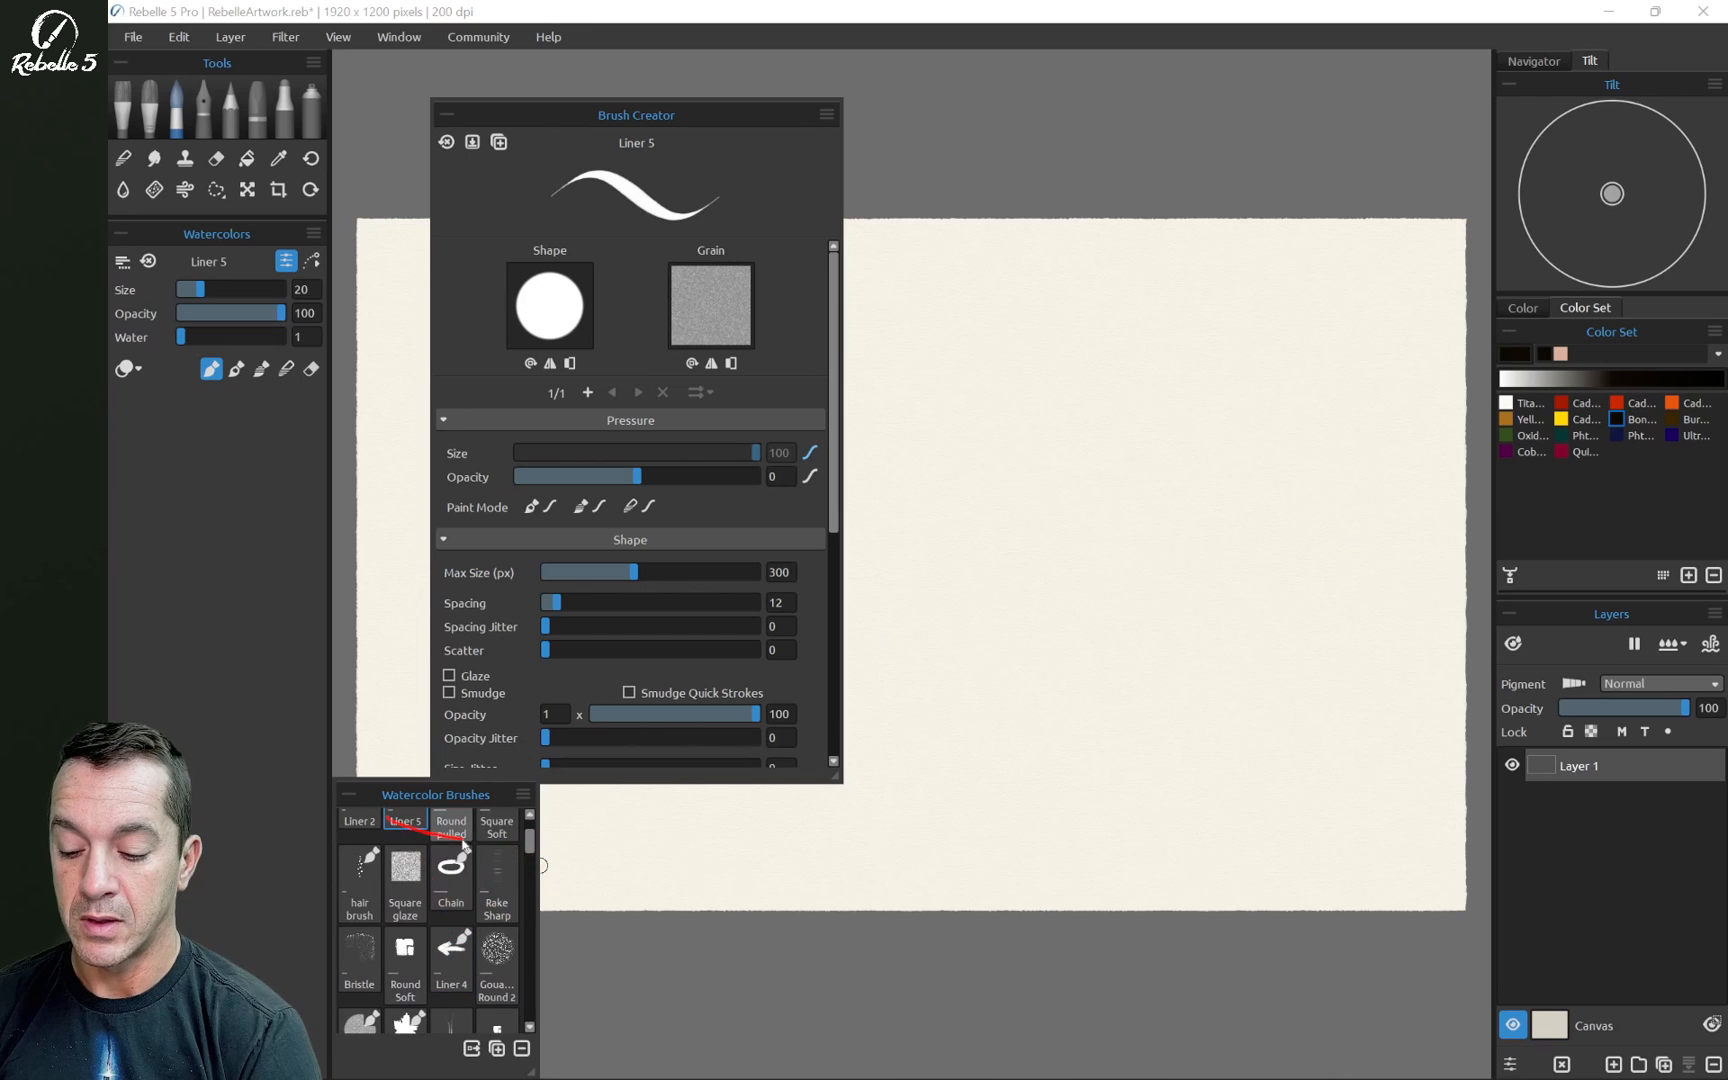
{"action": "left_click_drag", "start_coordinate": [528, 851], "coordinate": [528, 832]}
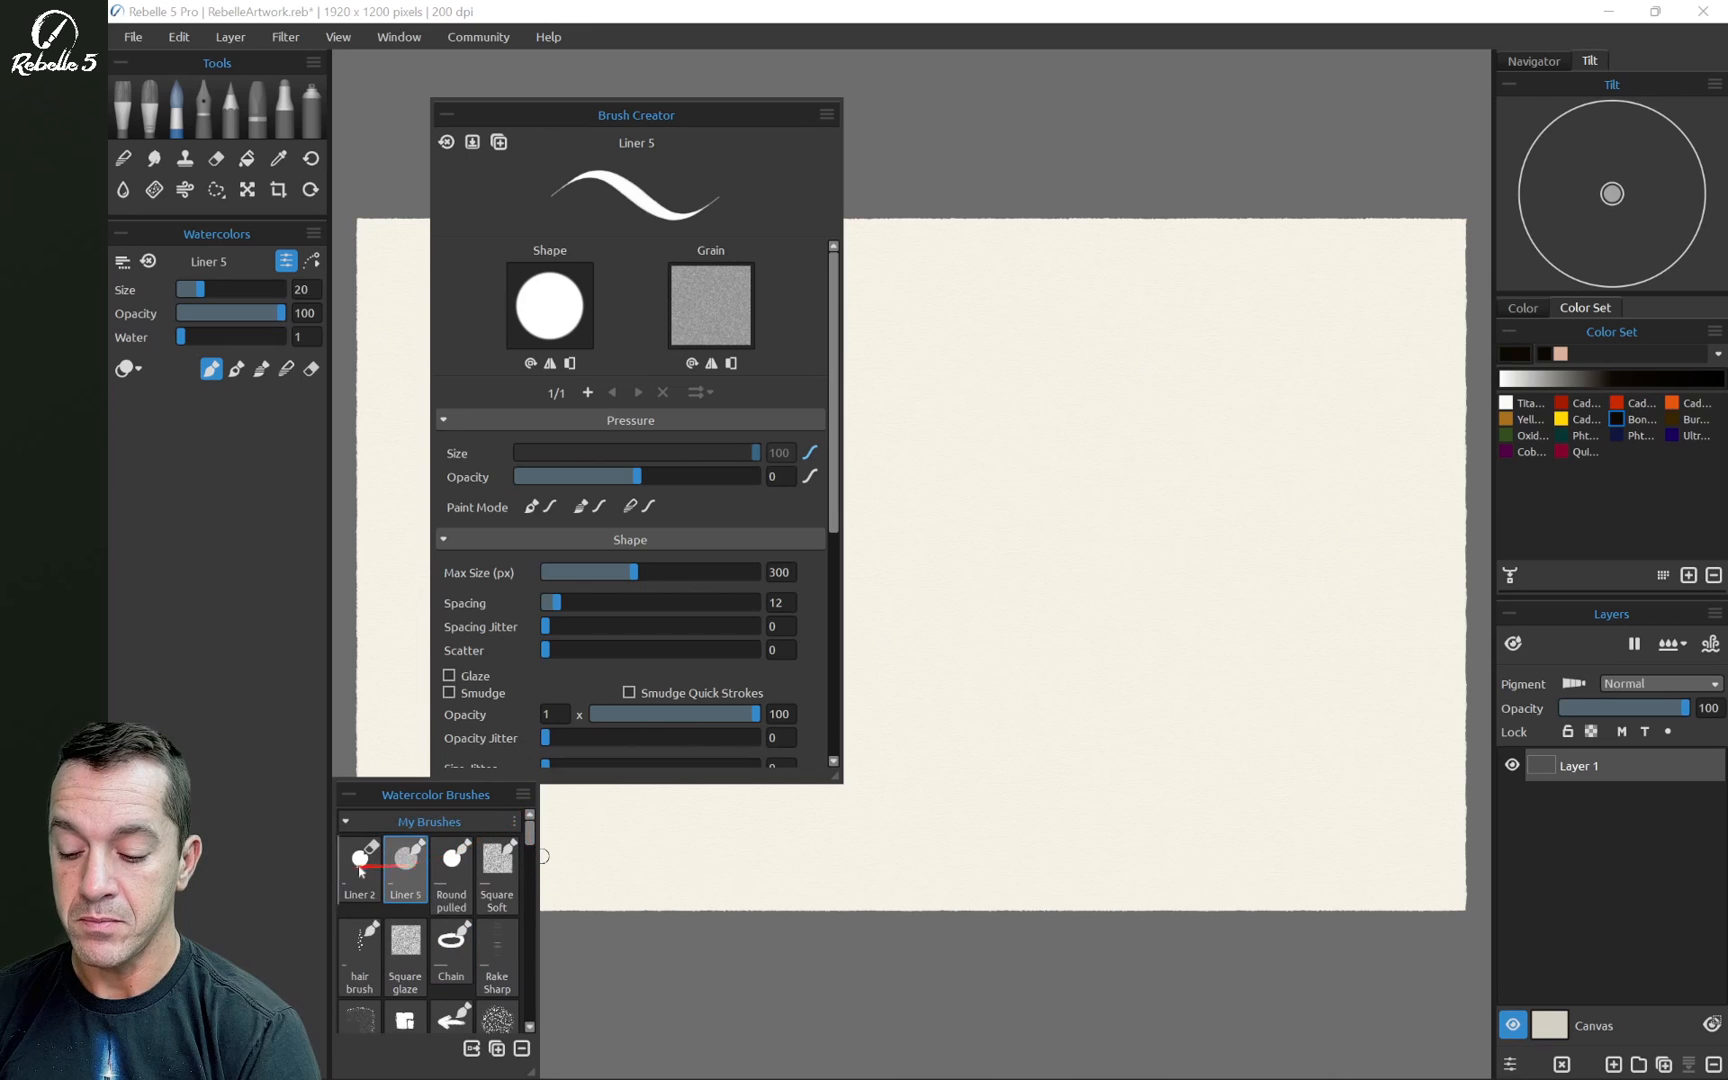
{"action": "left_click_drag", "start_coordinate": [360, 871], "coordinate": [359, 869]}
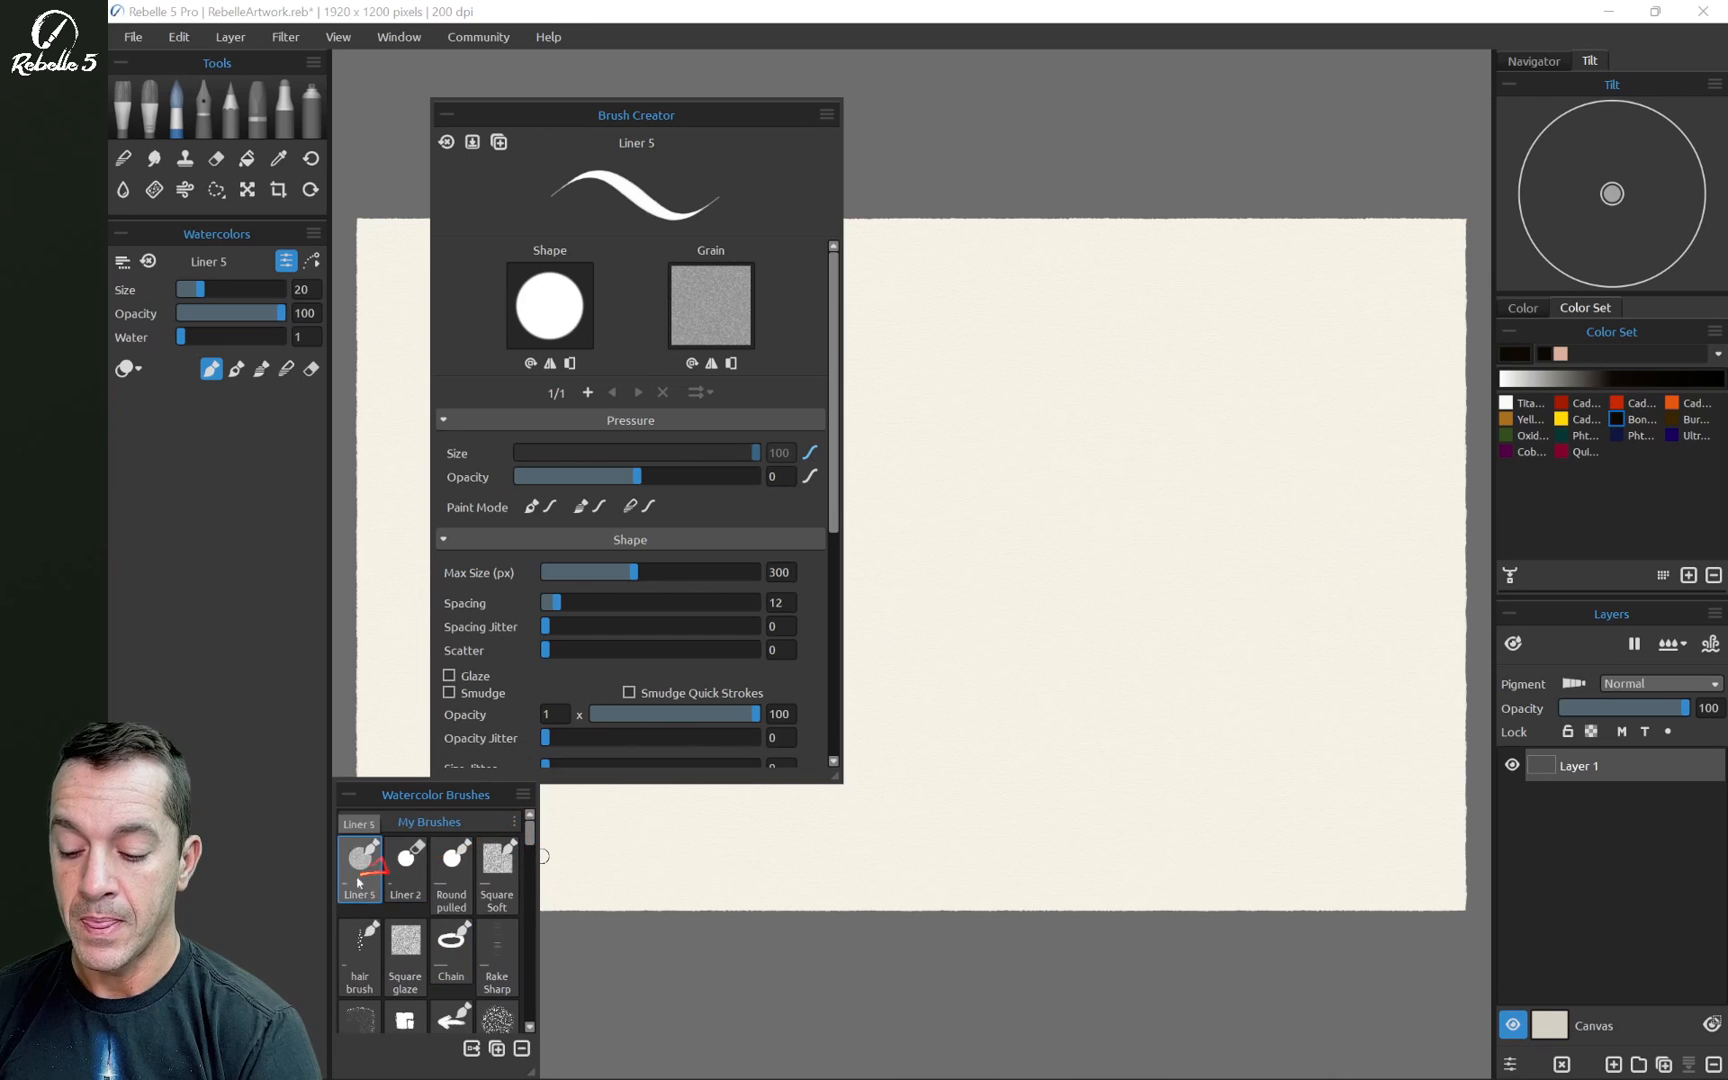
Save two more presets from the copied Liner brush and rename the first brush in My Brushes as chain 2
{"action": "left_click", "coordinate": [500, 143]}
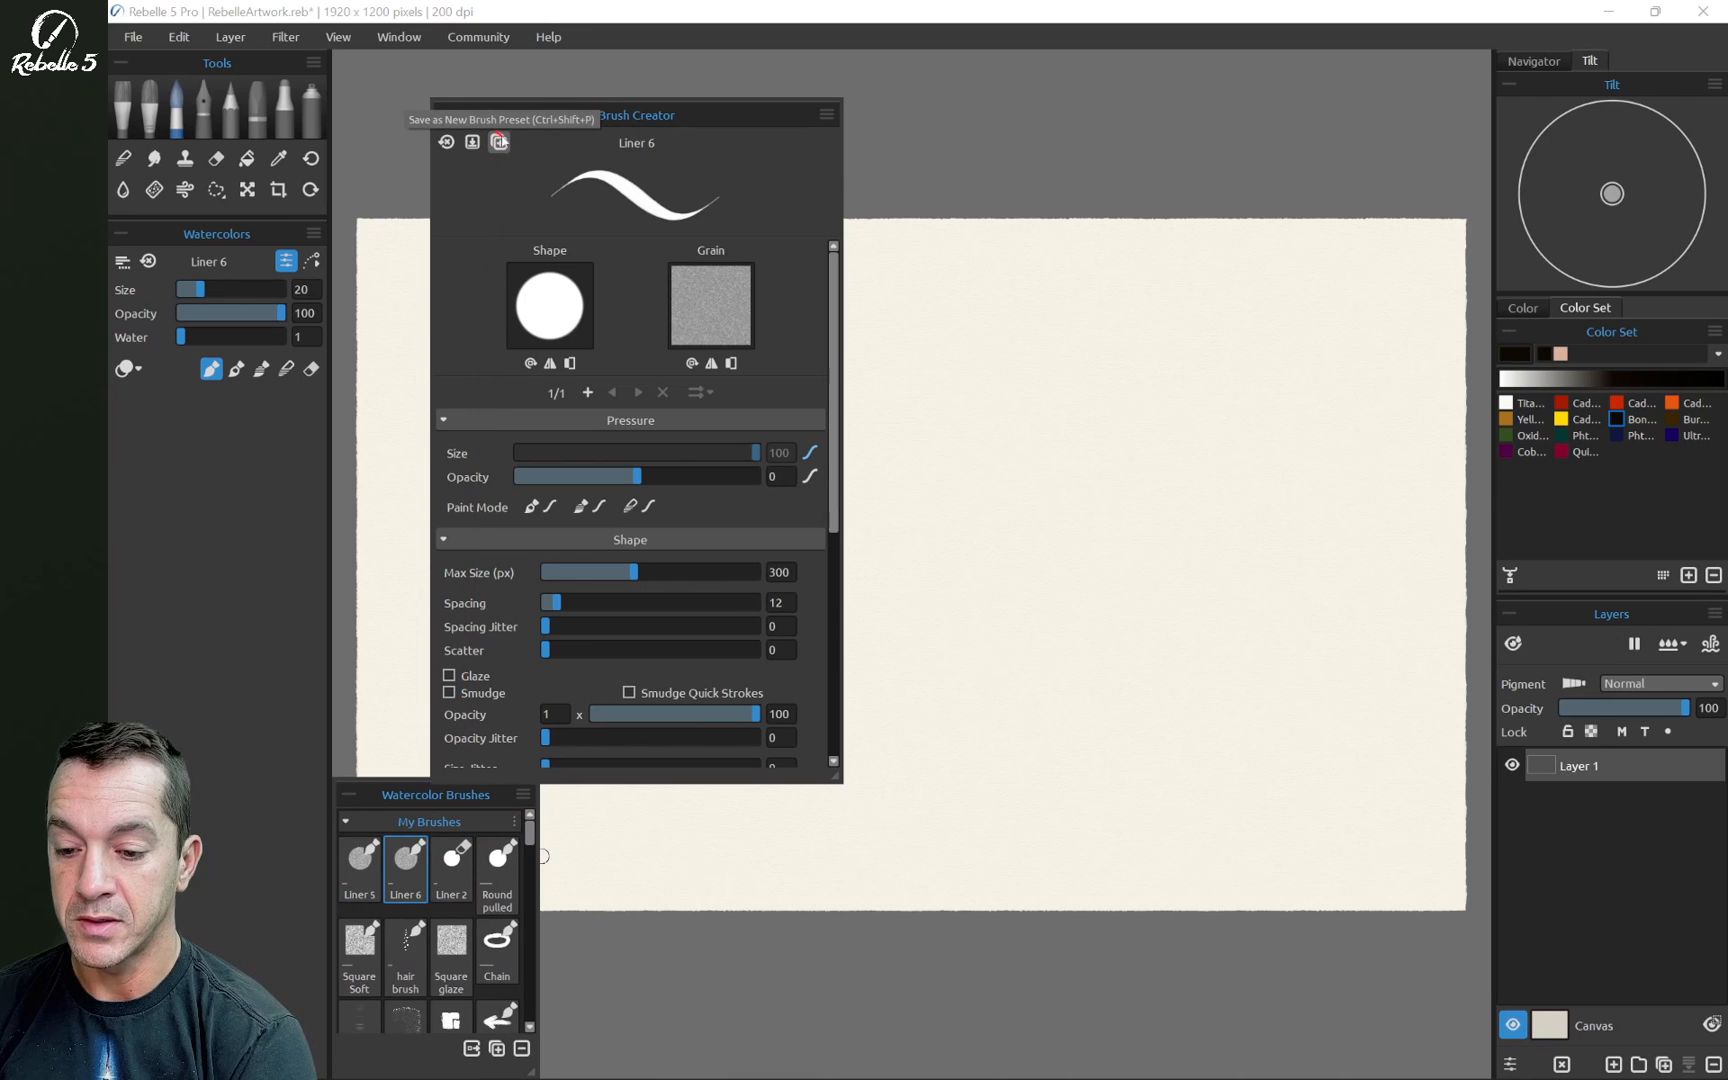
{"action": "left_click", "coordinate": [500, 142]}
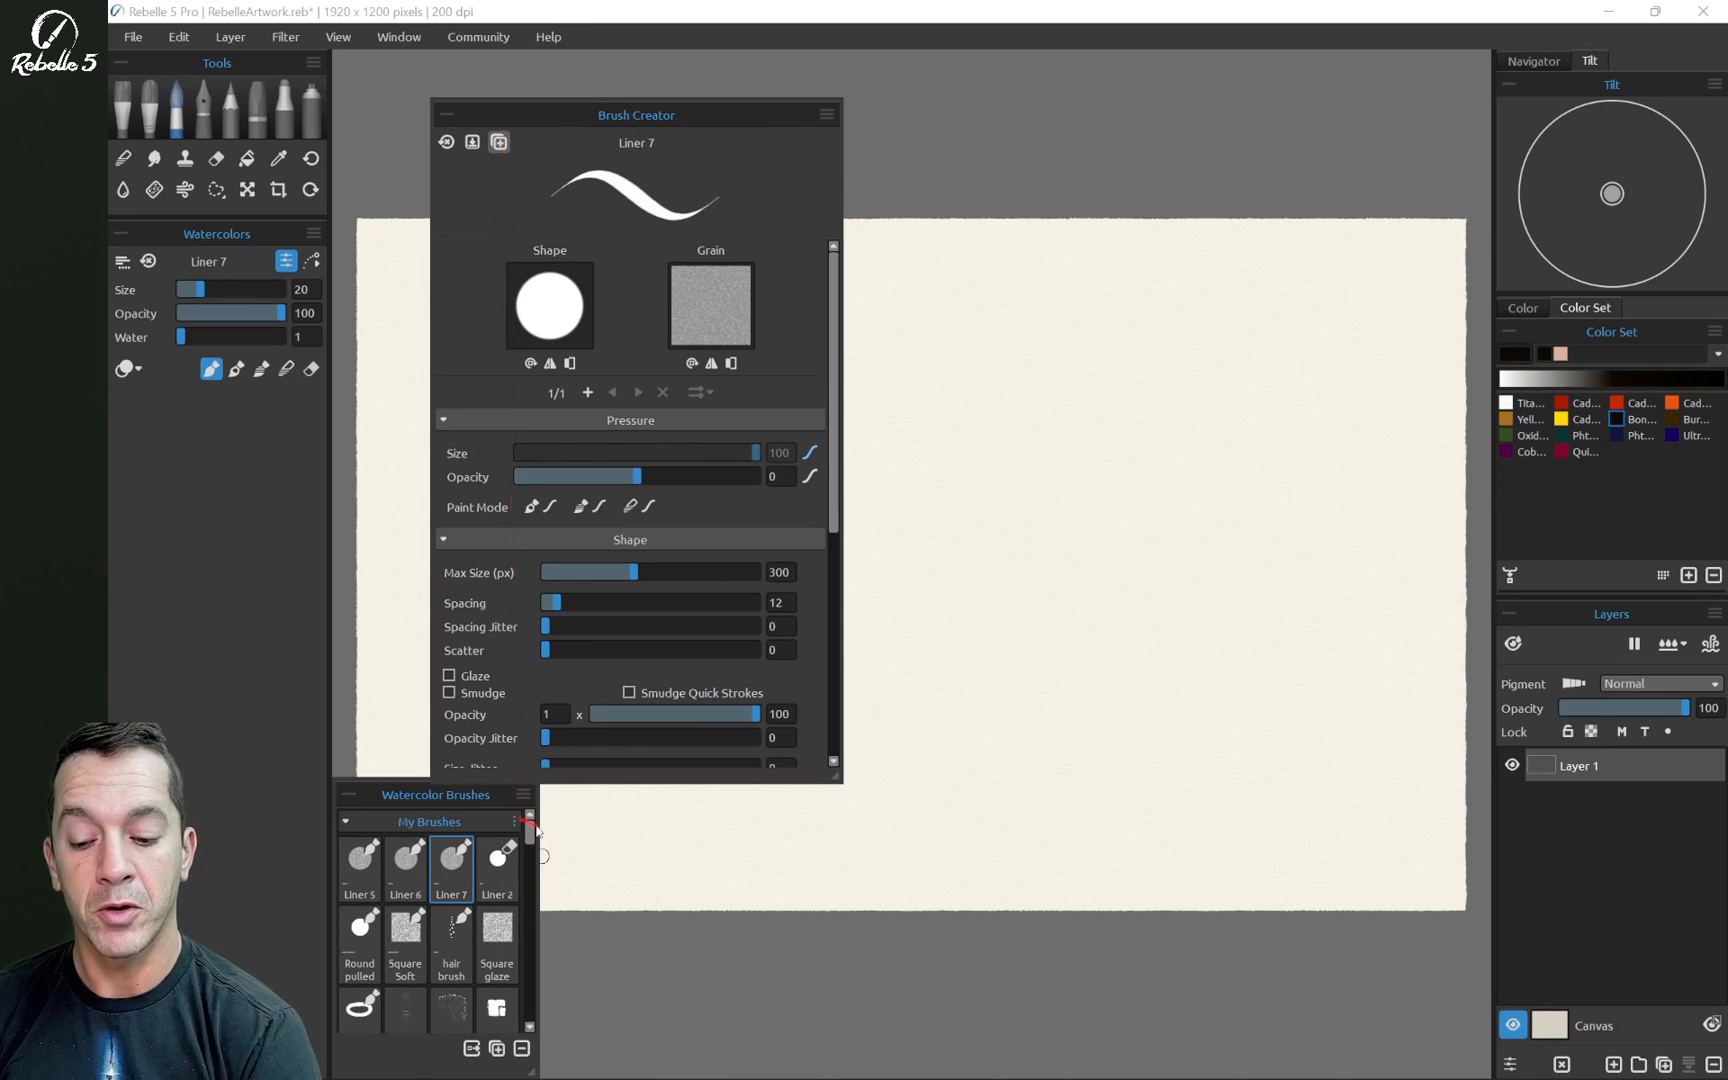
{"action": "left_click", "coordinate": [360, 880]}
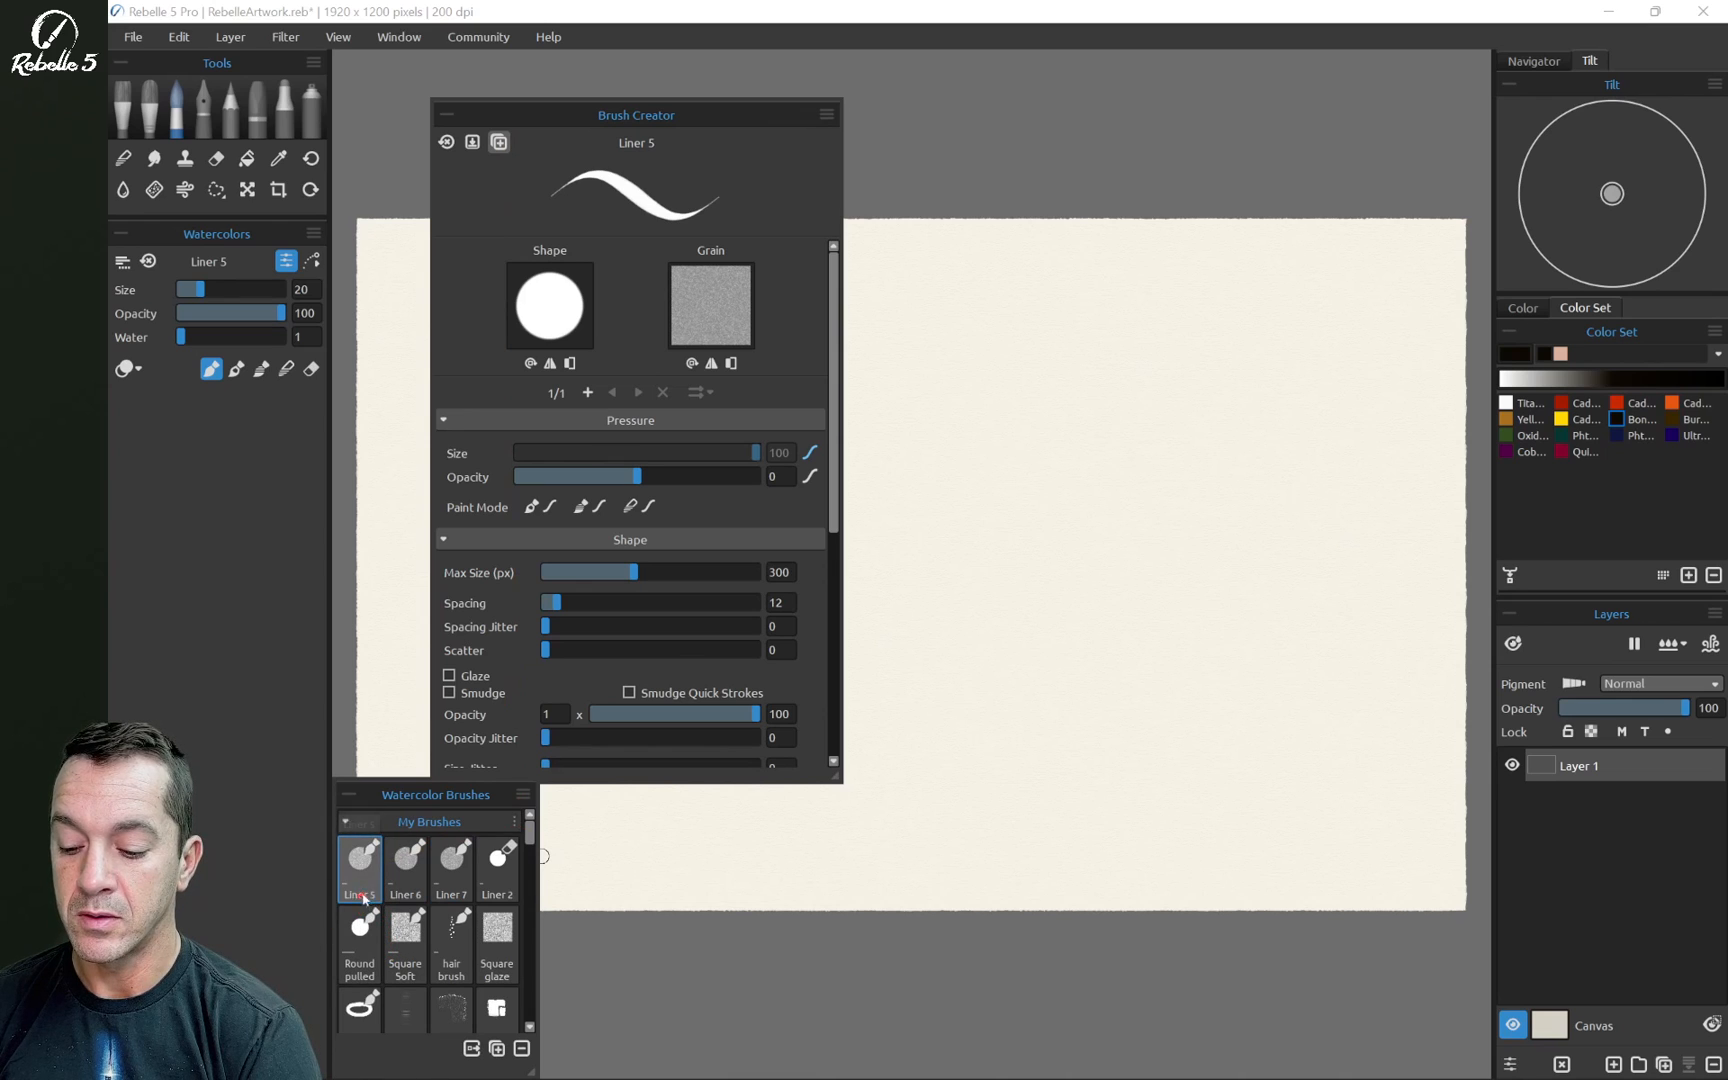
{"action": "double_click", "coordinate": [362, 895]}
{"action": "type", "text": "ch"}
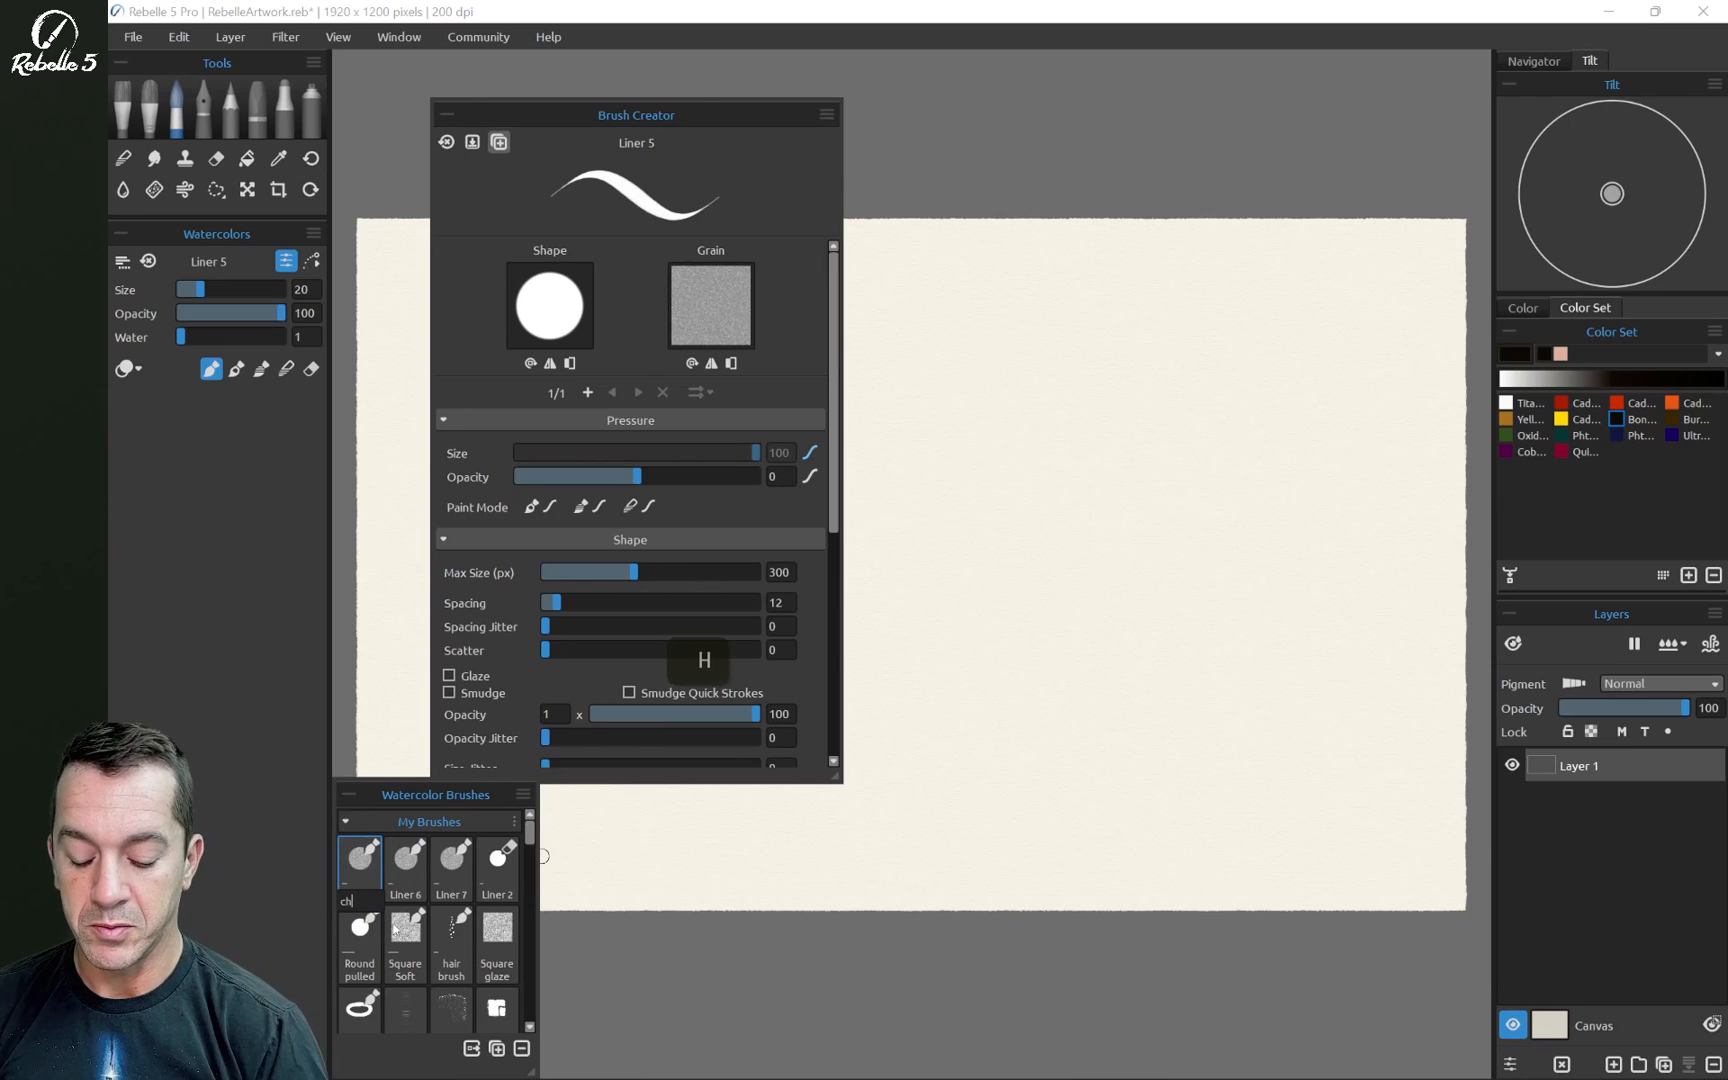
{"action": "type", "text": "ain"}
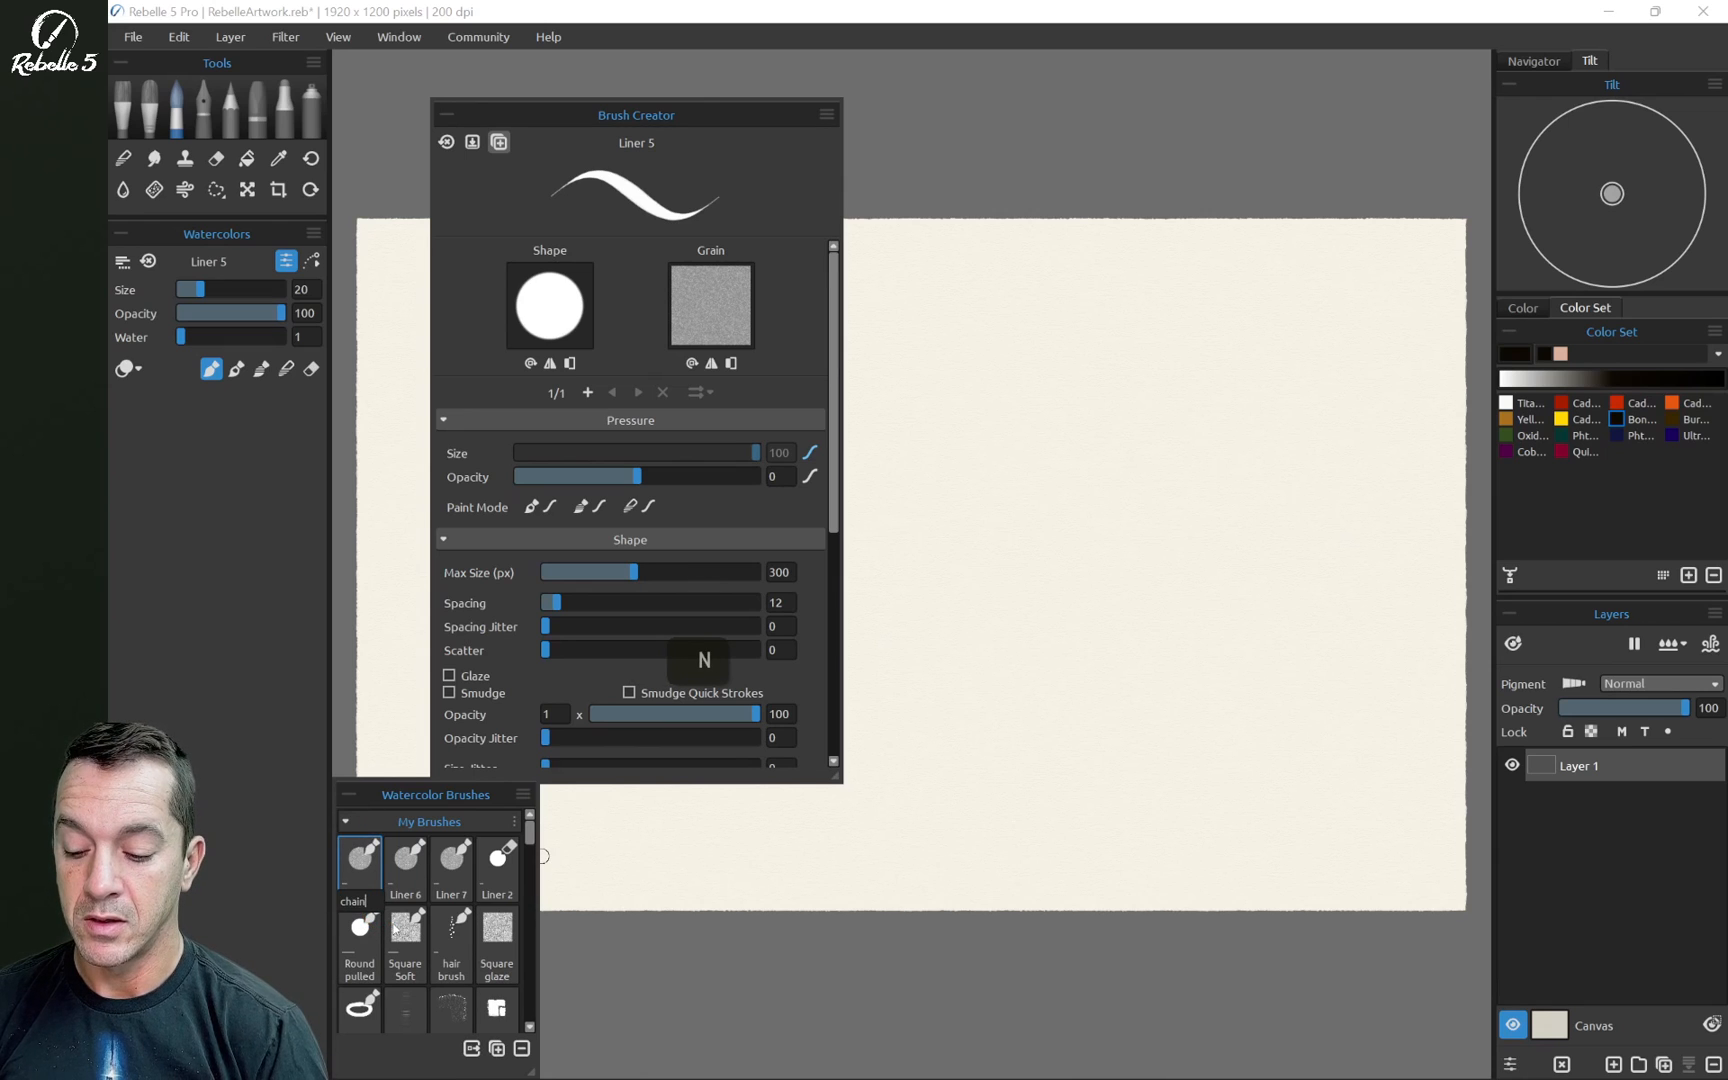
{"action": "type", "text": " 2"}
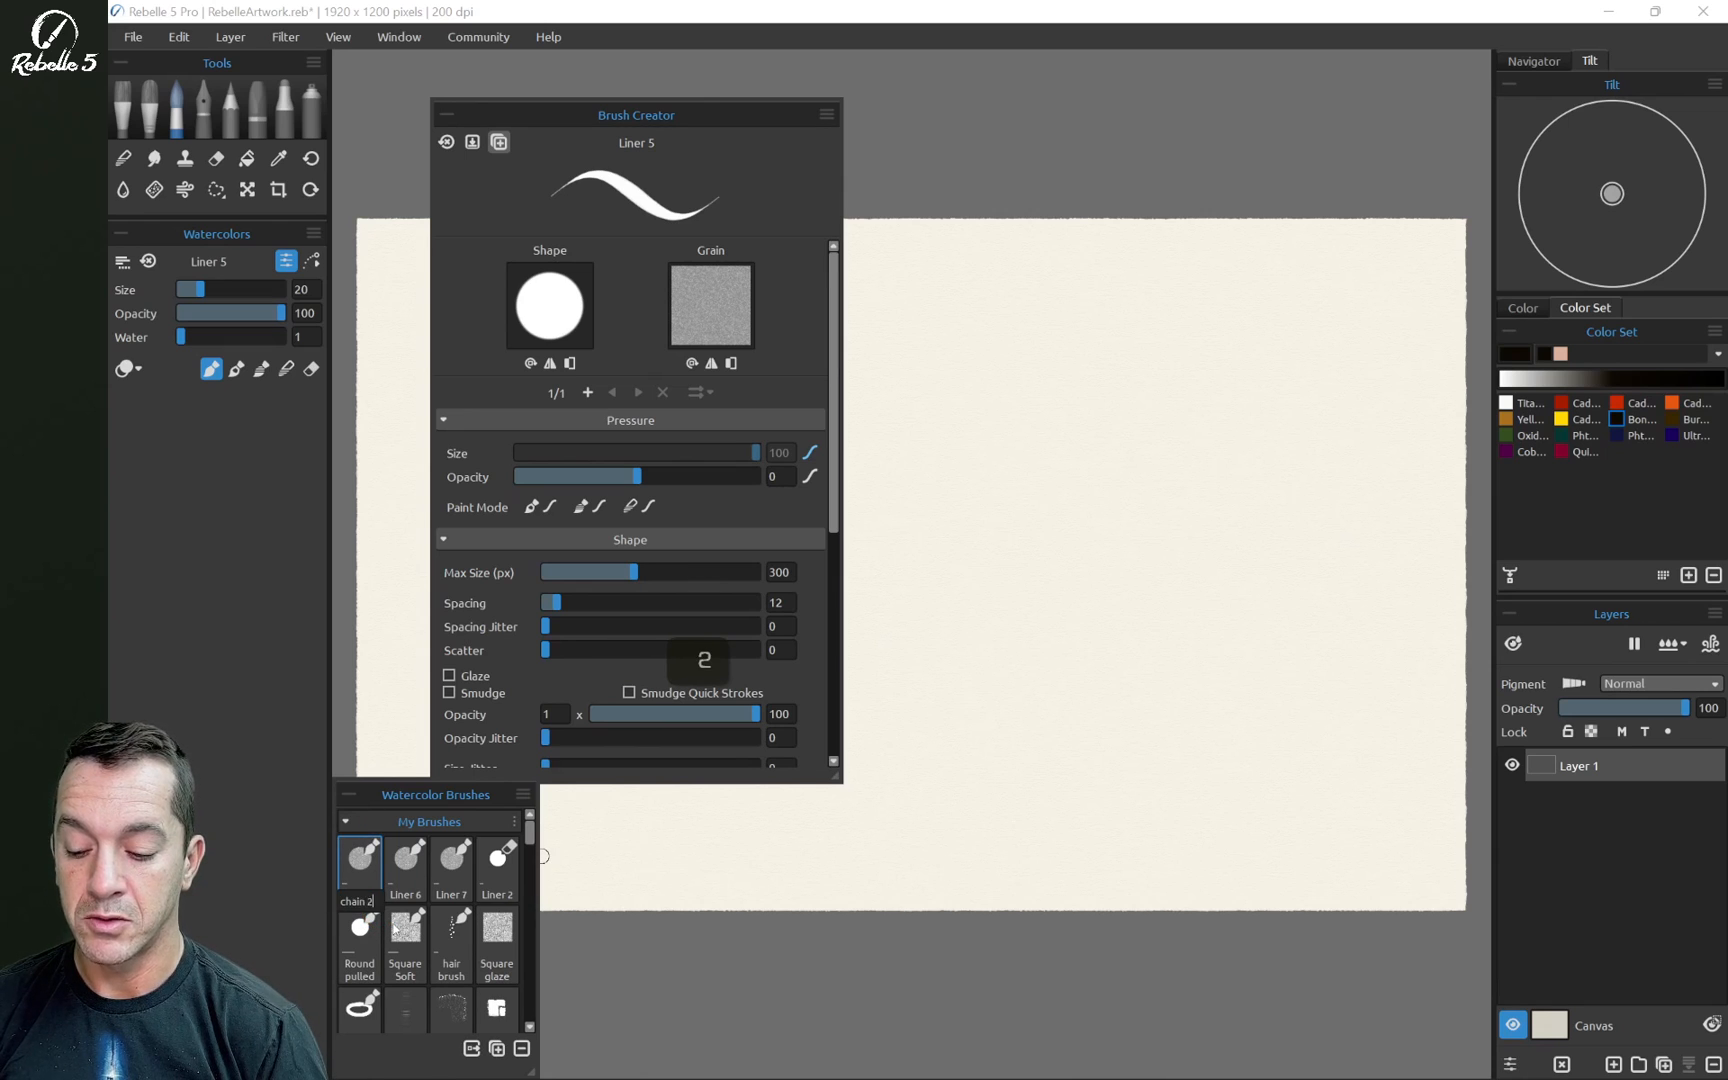
{"action": "key", "text": "Return"}
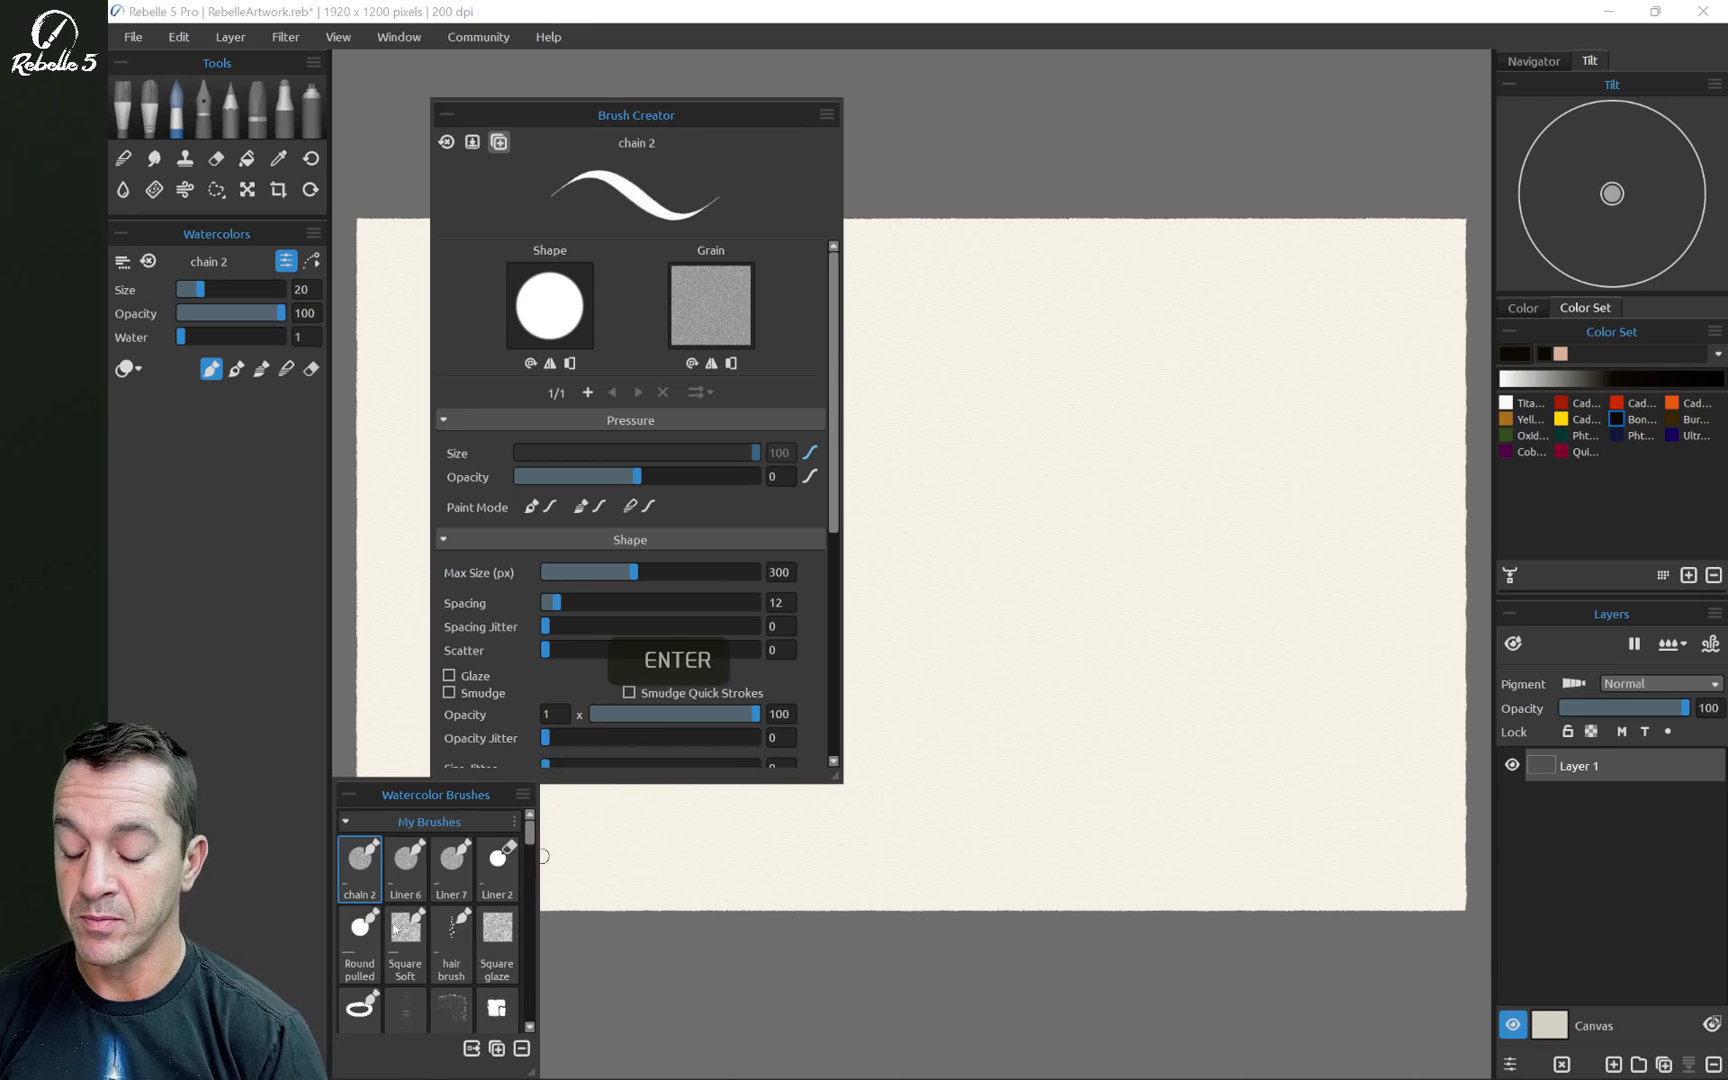
Rename the second and third copied Liner brushes as leaf and hair
{"action": "left_click", "coordinate": [406, 888]}
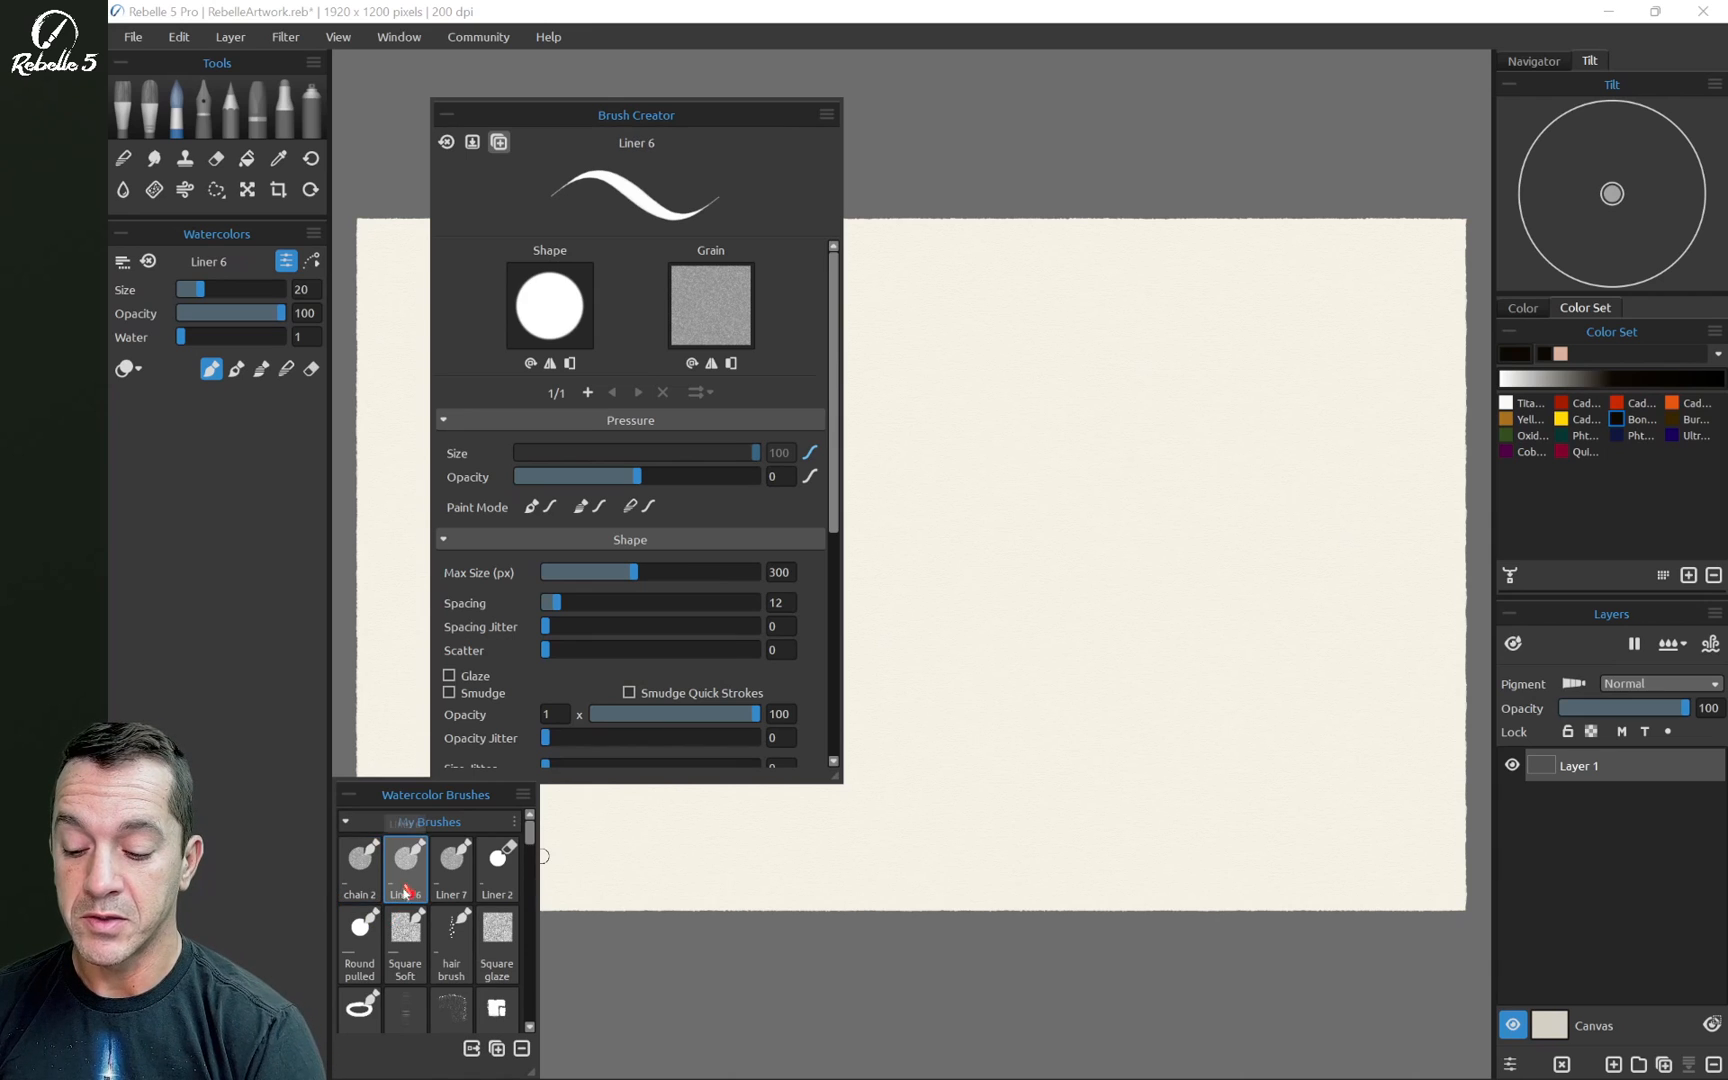
{"action": "double_click", "coordinate": [412, 895]}
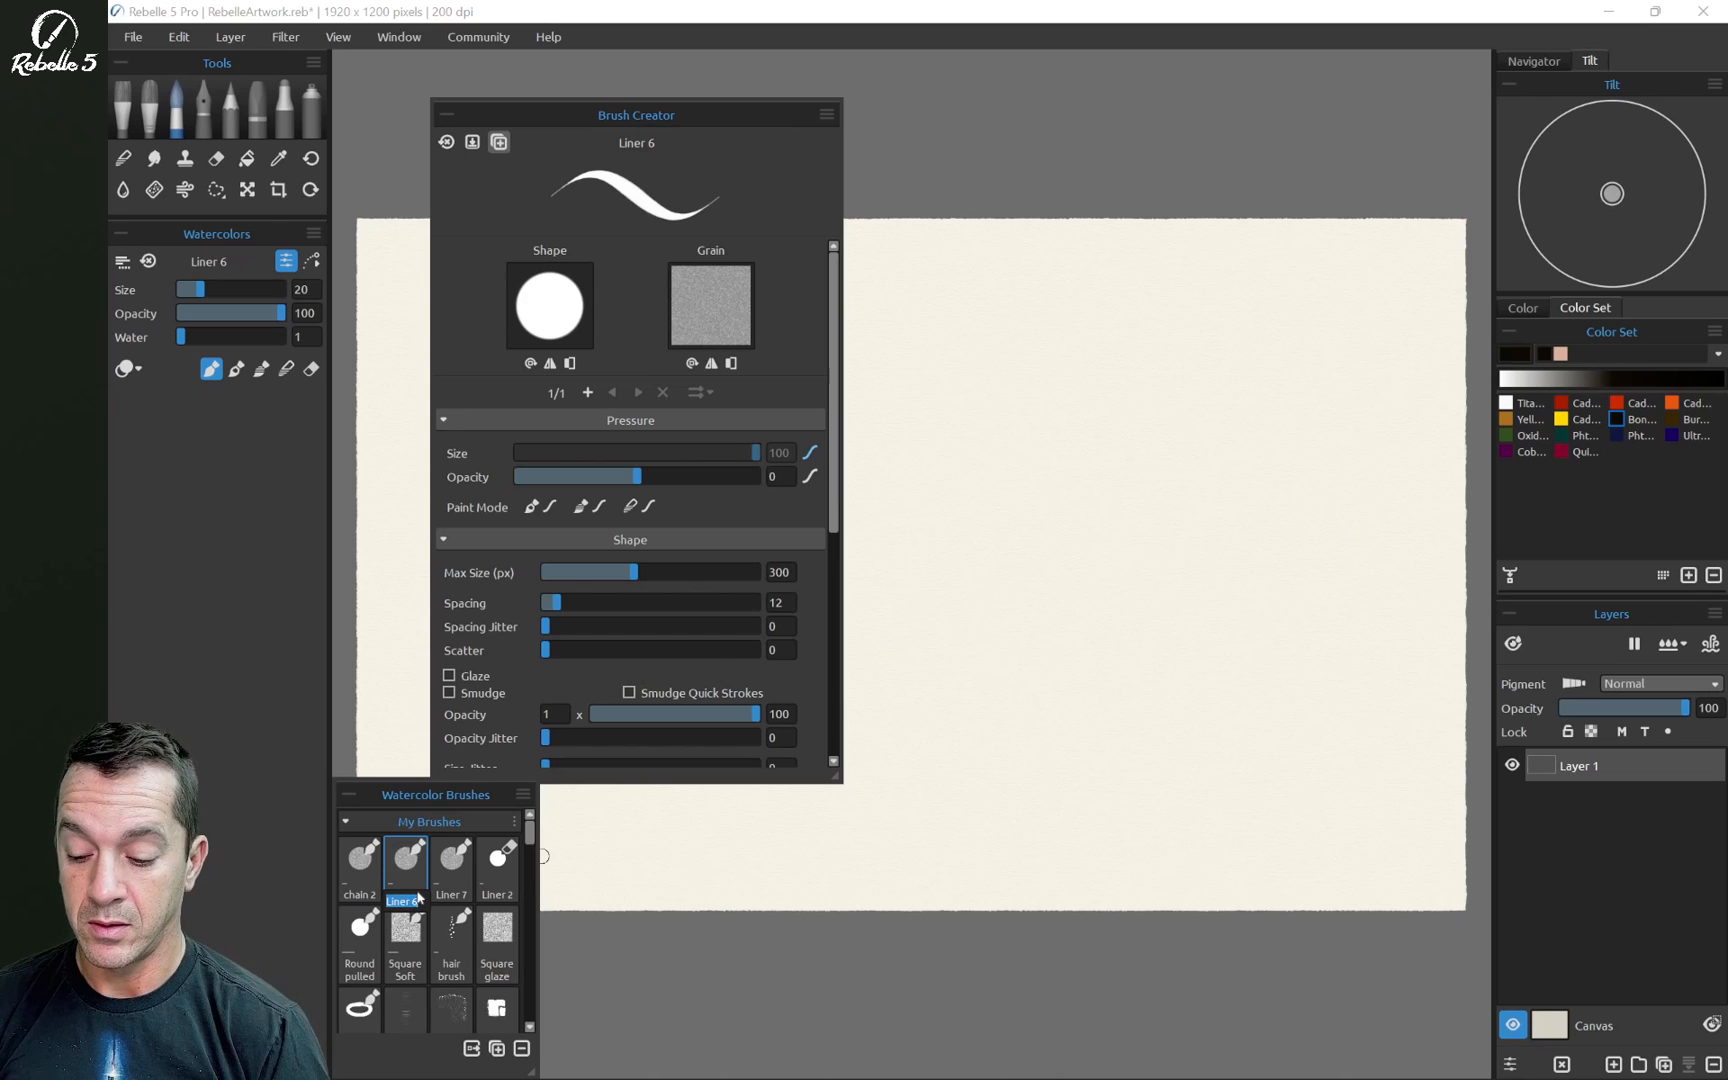
{"action": "type", "text": "leaf"}
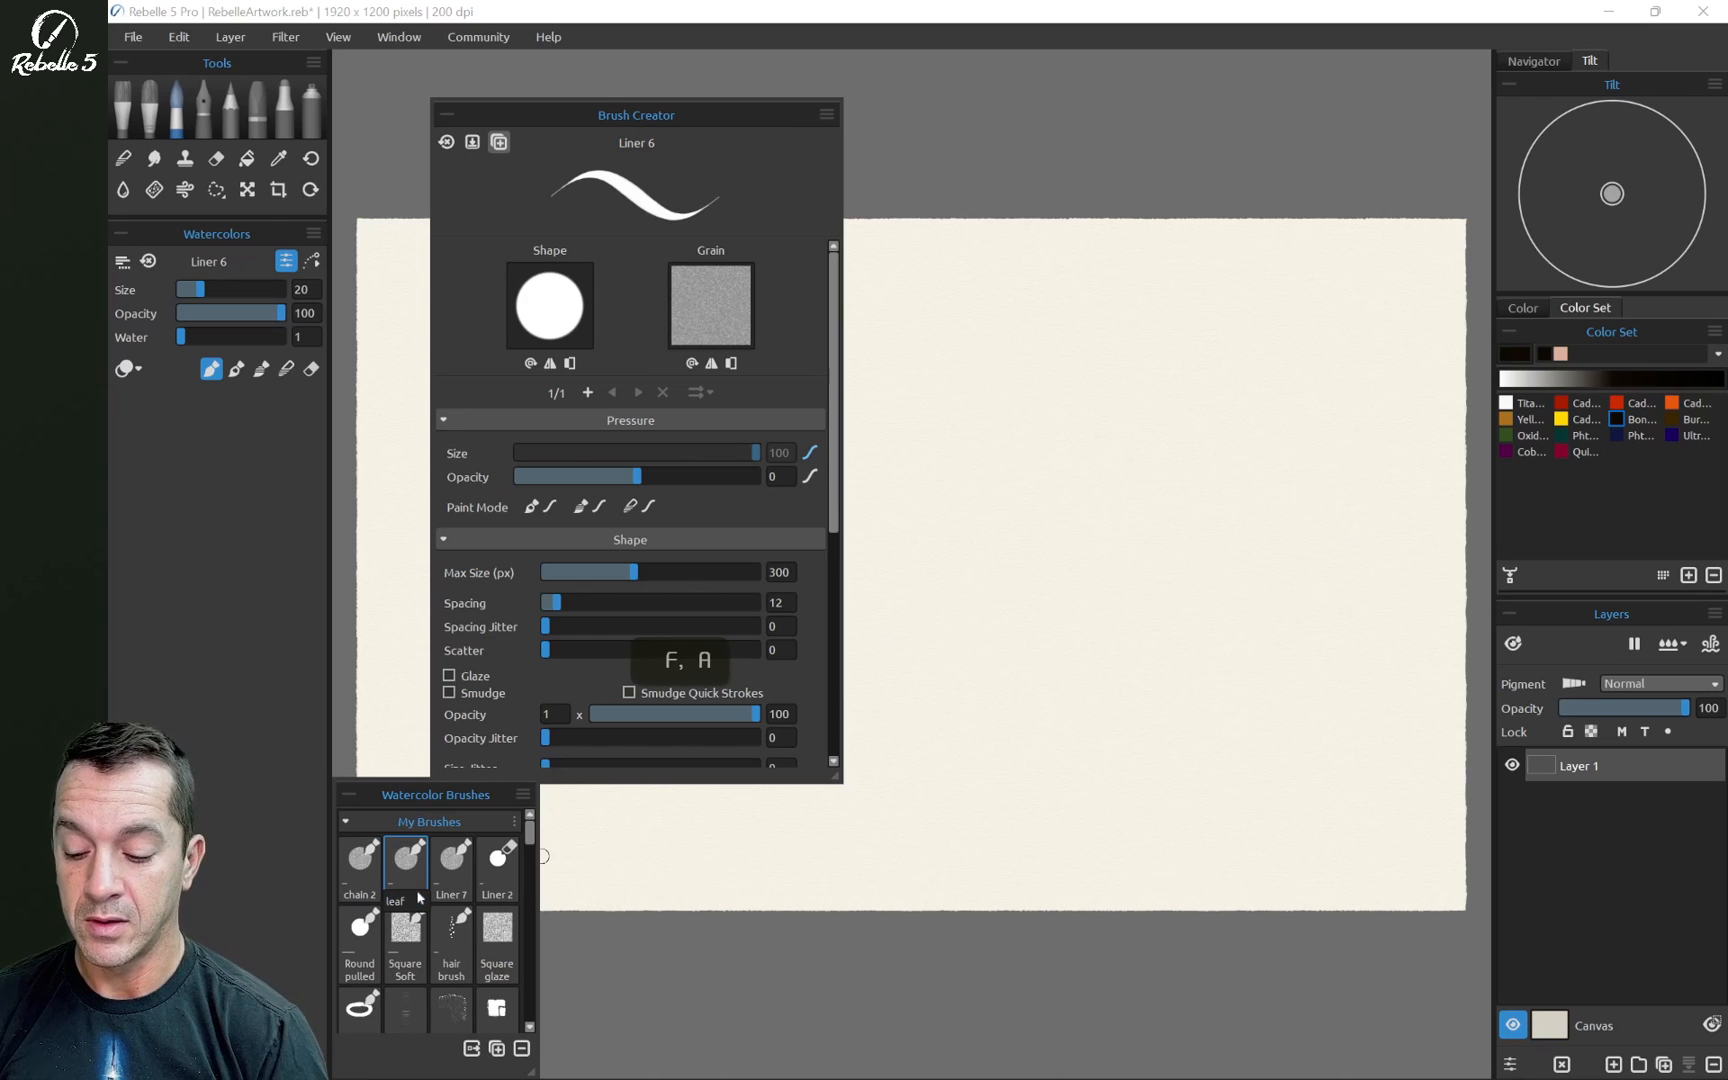
{"action": "left_click", "coordinate": [451, 891]}
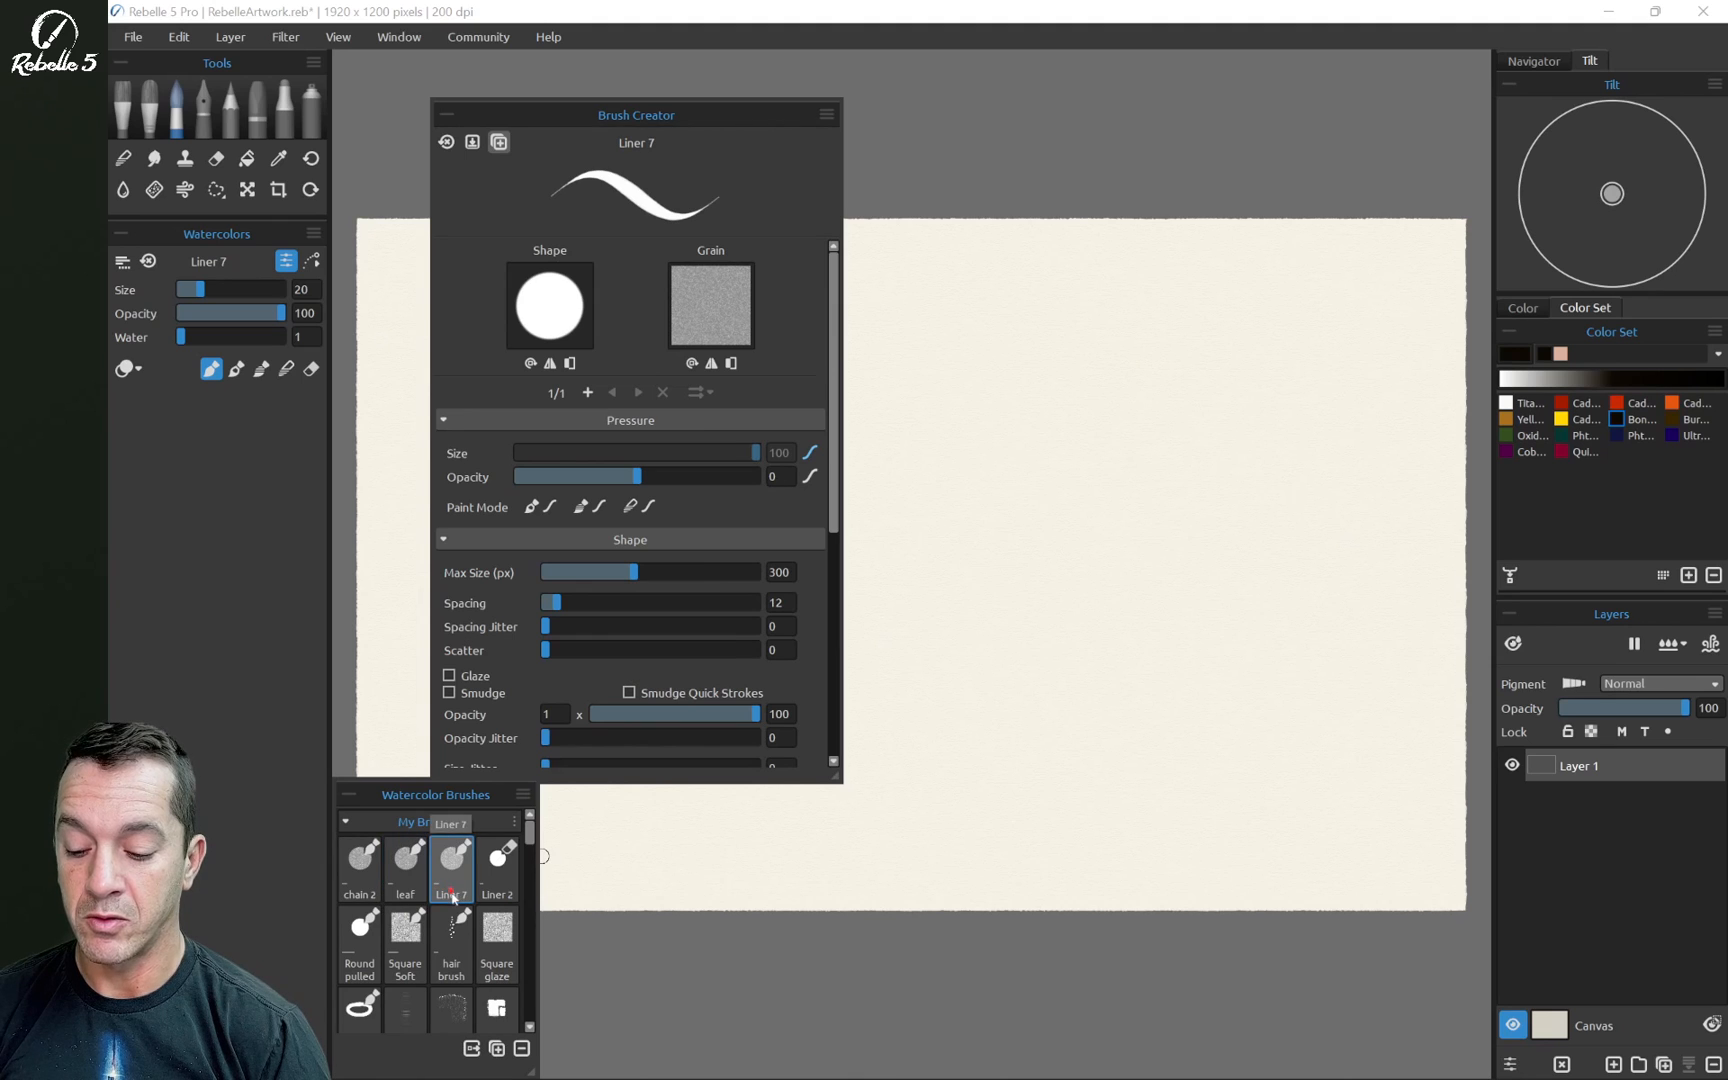
{"action": "type", "text": "hair"}
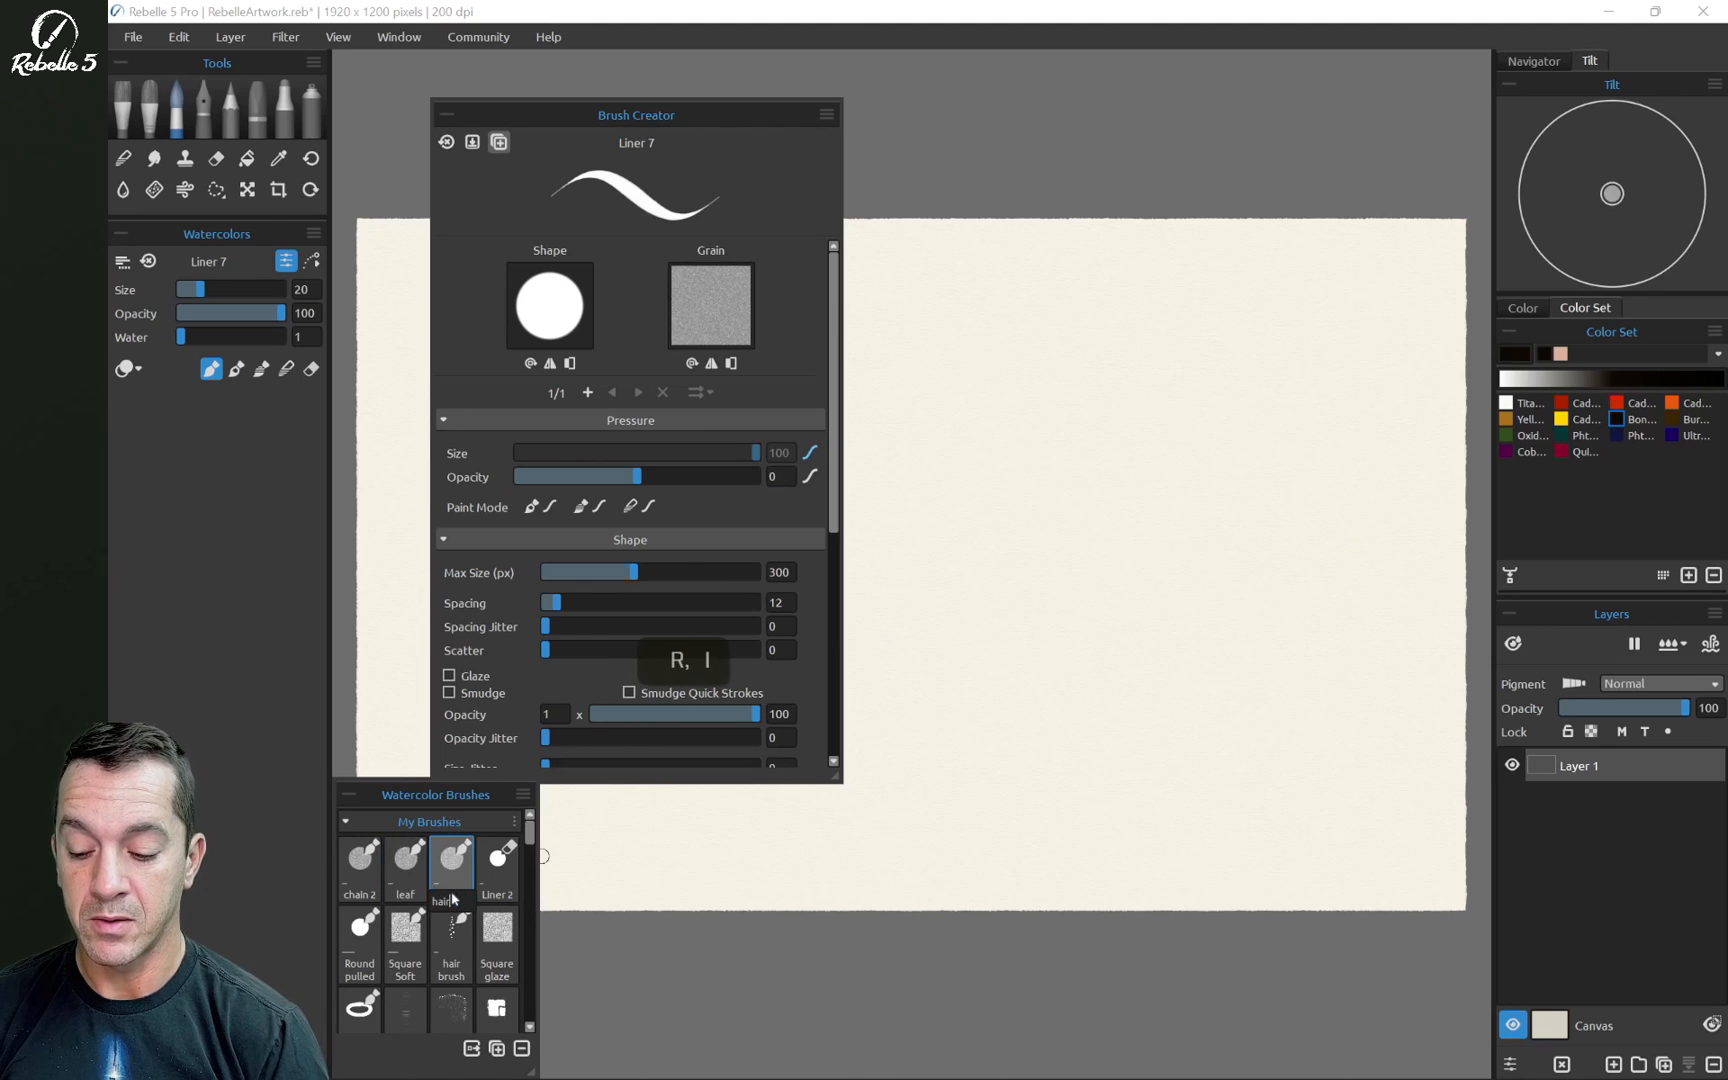
{"action": "key", "text": "Return"}
Paint a thick, elongated horizontal black chain link on the canvas with the chain 2 brush
{"action": "left_click", "coordinate": [365, 858]}
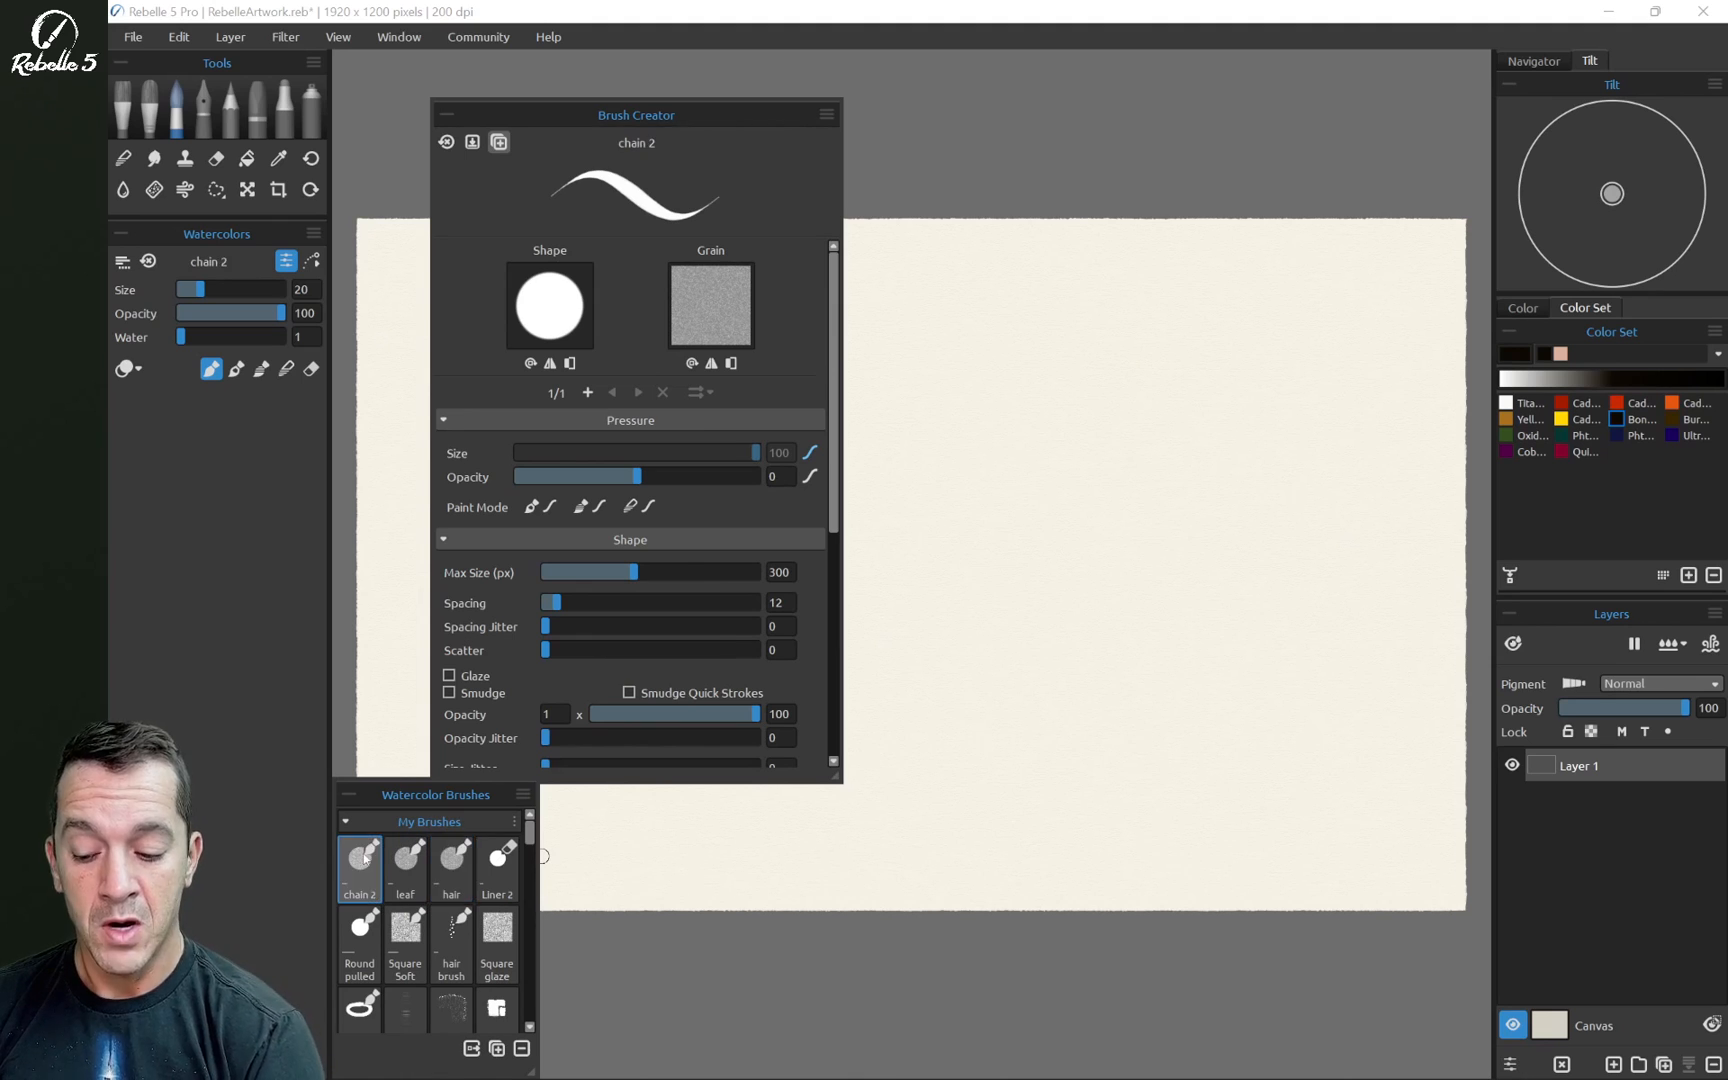
{"action": "scroll", "coordinate": [1105, 329], "scroll_direction": "up", "scroll_amount": 4}
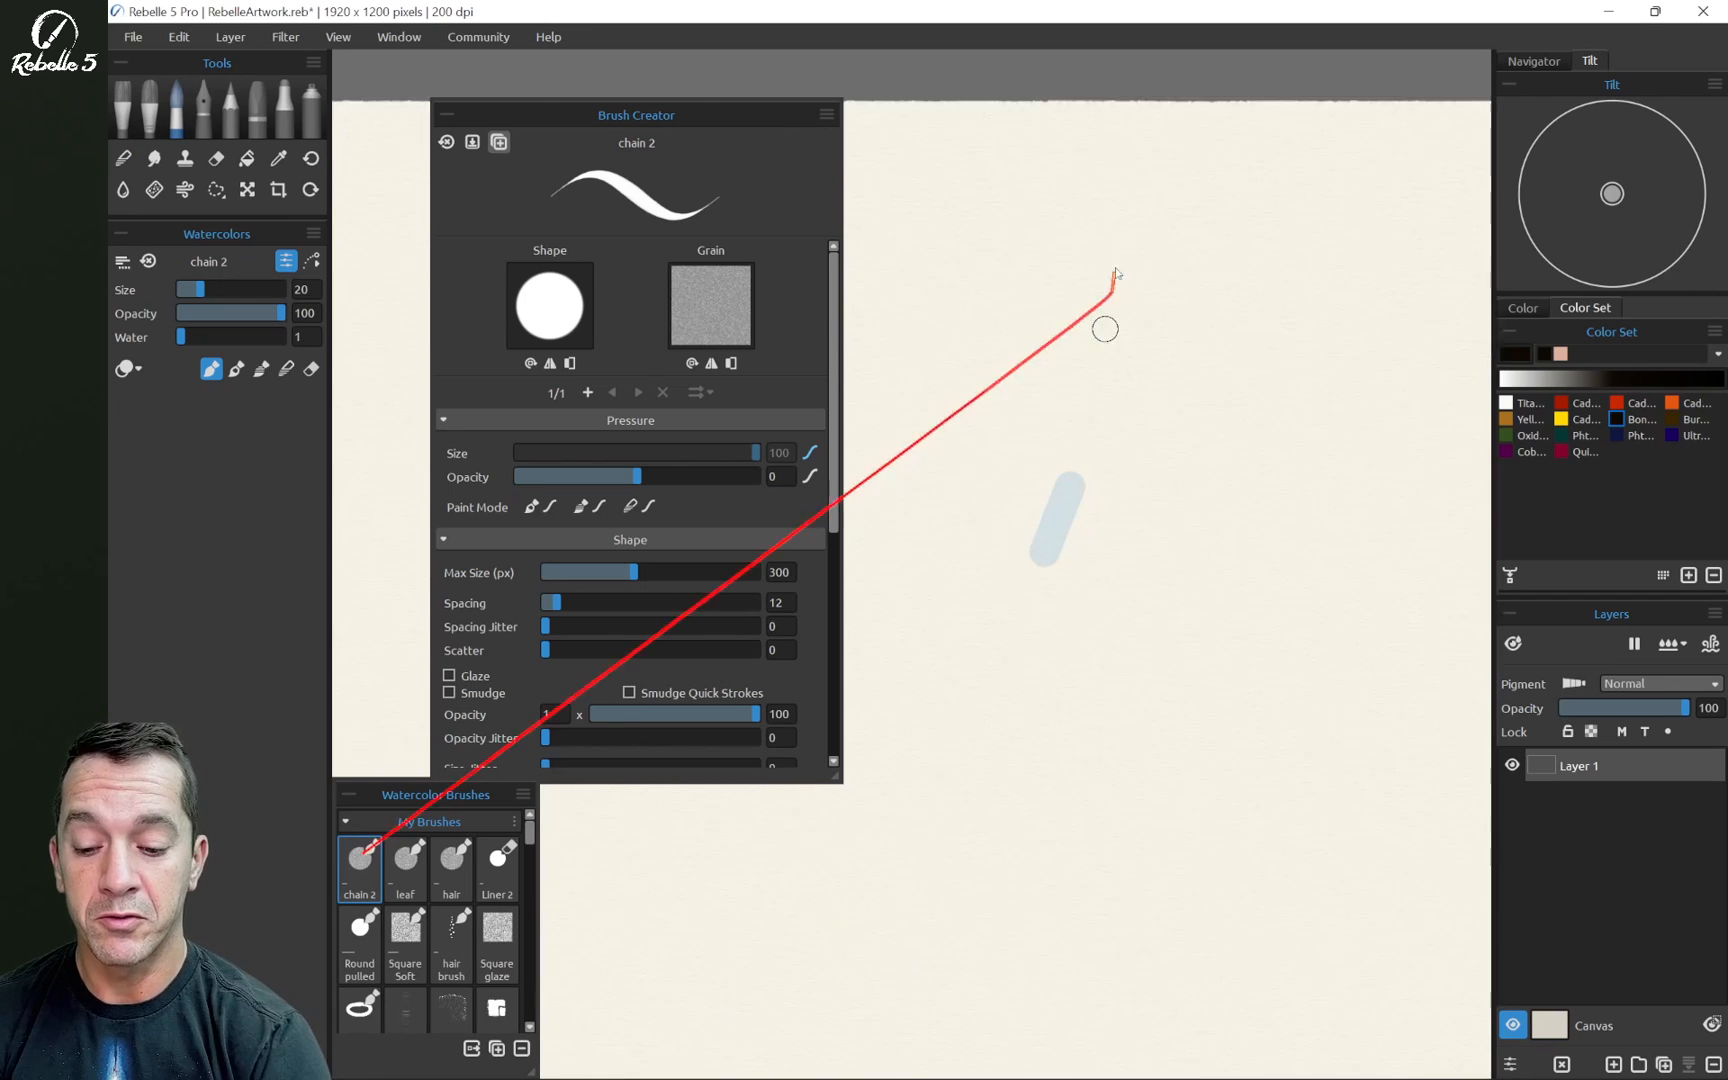
{"action": "mouse_move", "coordinate": [1150, 452]}
{"action": "left_mouse_down"}
{"action": "mouse_move", "coordinate": [981, 476]}
{"action": "mouse_move", "coordinate": [961, 410]}
{"action": "mouse_move", "coordinate": [1181, 410]}
{"action": "mouse_move", "coordinate": [1151, 474]}
{"action": "mouse_move", "coordinate": [952, 469]}
{"action": "mouse_move", "coordinate": [937, 419]}
{"action": "mouse_move", "coordinate": [1138, 404]}
{"action": "mouse_move", "coordinate": [1172, 457]}
{"action": "mouse_move", "coordinate": [949, 463]}
{"action": "mouse_move", "coordinate": [993, 448]}
{"action": "mouse_move", "coordinate": [953, 466]}
{"action": "mouse_move", "coordinate": [943, 410]}
{"action": "mouse_move", "coordinate": [1114, 389]}
{"action": "mouse_move", "coordinate": [1191, 403]}
{"action": "mouse_move", "coordinate": [1158, 471]}
{"action": "mouse_move", "coordinate": [979, 476]}
{"action": "mouse_move", "coordinate": [924, 420]}
{"action": "mouse_move", "coordinate": [936, 461]}
{"action": "mouse_move", "coordinate": [960, 390]}
{"action": "mouse_move", "coordinate": [925, 399]}
{"action": "mouse_move", "coordinate": [1104, 387]}
{"action": "mouse_move", "coordinate": [965, 383]}
{"action": "mouse_move", "coordinate": [1194, 405]}
{"action": "mouse_move", "coordinate": [1159, 469]}
{"action": "mouse_move", "coordinate": [958, 470]}
{"action": "mouse_move", "coordinate": [929, 447]}
{"action": "mouse_move", "coordinate": [973, 475]}
{"action": "mouse_move", "coordinate": [945, 468]}
{"action": "mouse_move", "coordinate": [958, 490]}
{"action": "mouse_move", "coordinate": [932, 449]}
{"action": "mouse_move", "coordinate": [944, 485]}
{"action": "mouse_move", "coordinate": [935, 470]}
{"action": "mouse_move", "coordinate": [982, 489]}
{"action": "mouse_move", "coordinate": [1154, 473]}
{"action": "mouse_move", "coordinate": [1199, 429]}
{"action": "mouse_move", "coordinate": [1185, 382]}
{"action": "mouse_move", "coordinate": [1209, 410]}
{"action": "mouse_move", "coordinate": [1208, 393]}
{"action": "mouse_move", "coordinate": [1206, 468]}
{"action": "mouse_move", "coordinate": [1108, 489]}
{"action": "mouse_move", "coordinate": [1158, 473]}
{"action": "mouse_move", "coordinate": [1114, 489]}
{"action": "mouse_move", "coordinate": [949, 462]}
{"action": "mouse_move", "coordinate": [1188, 447]}
{"action": "mouse_move", "coordinate": [979, 467]}
{"action": "mouse_move", "coordinate": [1022, 466]}
{"action": "left_mouse_up"}
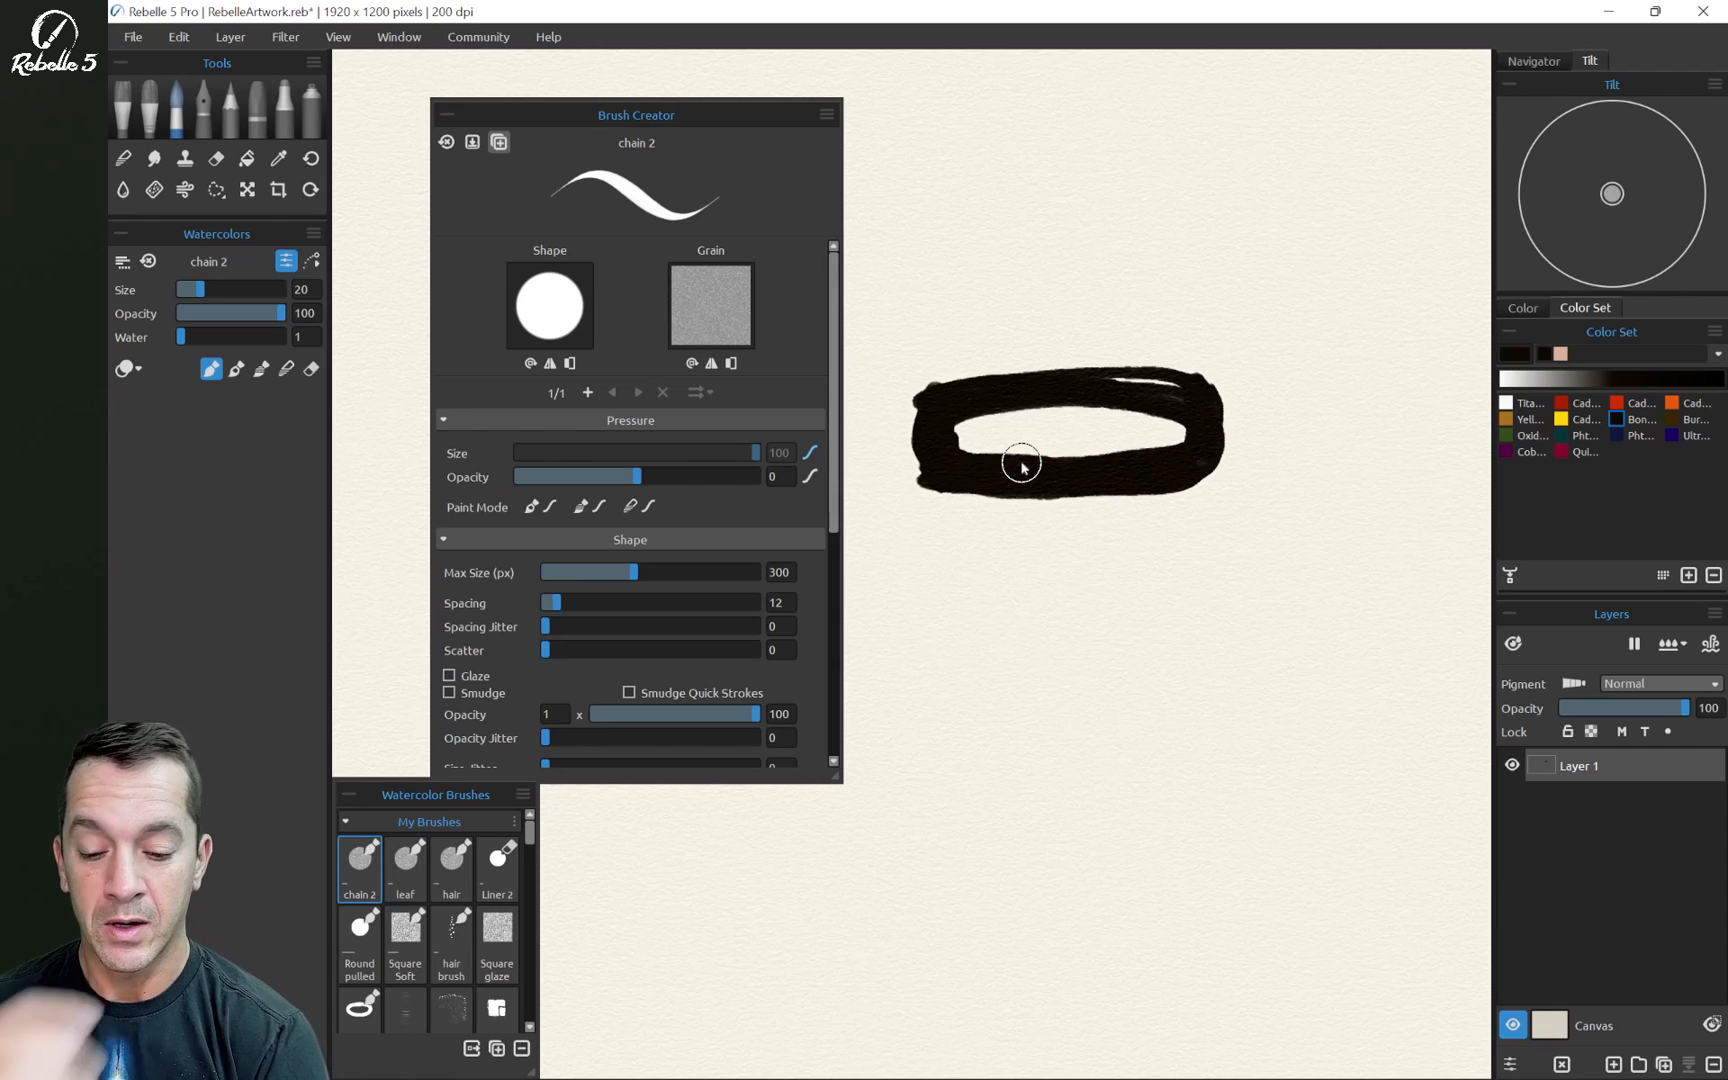
Select the painted chain link with a freehand selection that leaves some empty space all around it
{"action": "left_click", "coordinate": [216, 189]}
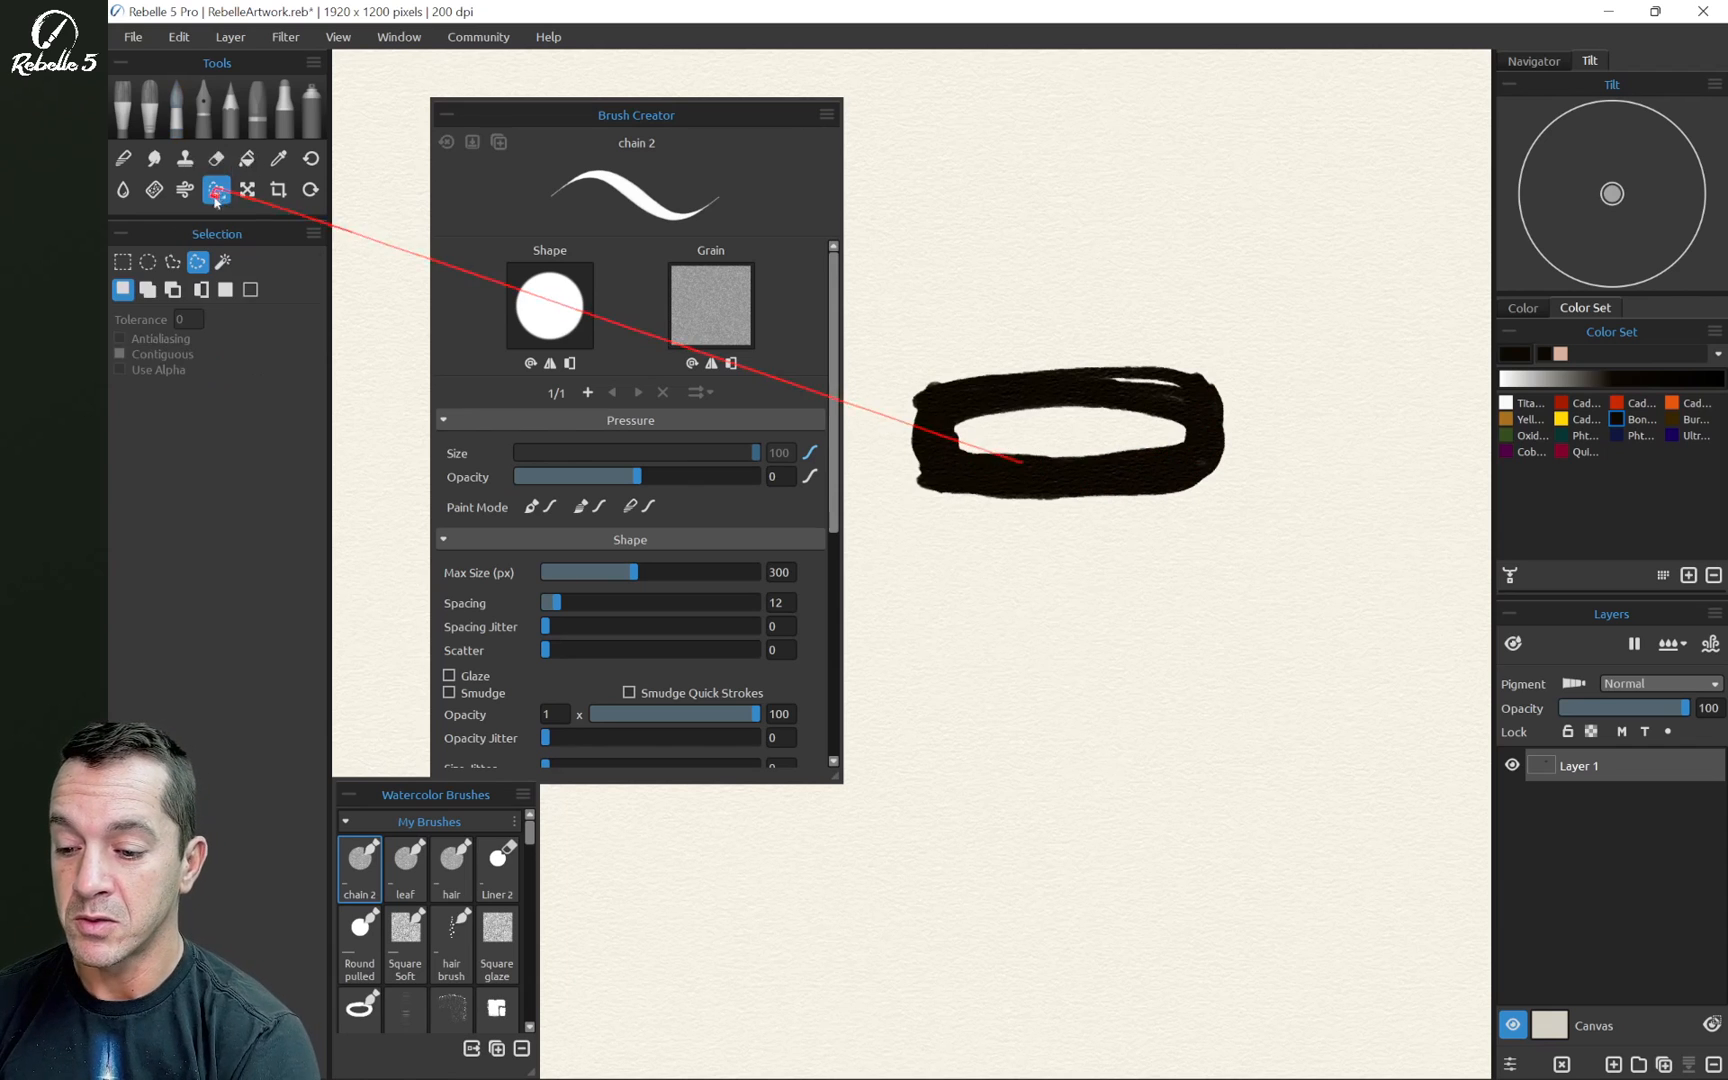
{"action": "mouse_move", "coordinate": [893, 342]}
{"action": "left_mouse_down"}
{"action": "mouse_move", "coordinate": [1015, 507]}
{"action": "mouse_move", "coordinate": [1123, 552]}
{"action": "mouse_move", "coordinate": [1080, 478]}
{"action": "left_mouse_up"}
{"action": "key", "text": "ctrl+z"}
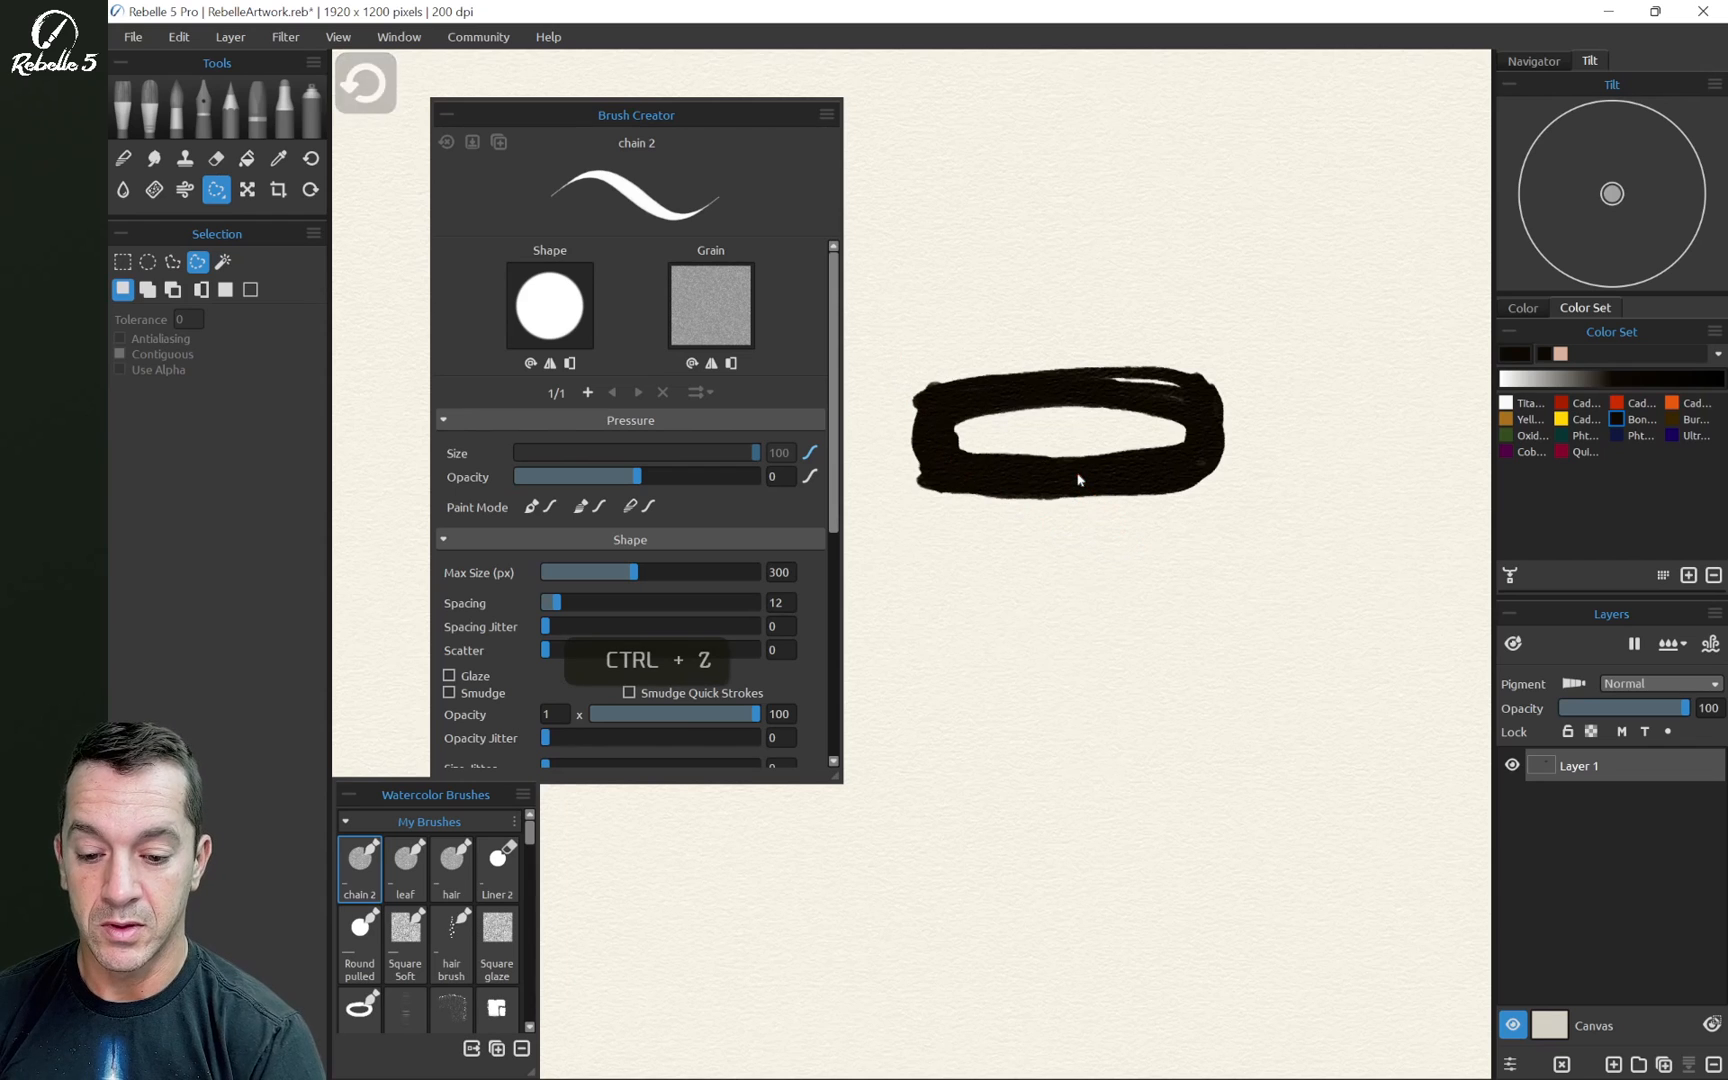
{"action": "mouse_move", "coordinate": [890, 544]}
{"action": "left_mouse_down"}
{"action": "mouse_move", "coordinate": [873, 364]}
{"action": "mouse_move", "coordinate": [1104, 322]}
{"action": "mouse_move", "coordinate": [1274, 342]}
{"action": "mouse_move", "coordinate": [1248, 527]}
{"action": "mouse_move", "coordinate": [1135, 550]}
{"action": "mouse_move", "coordinate": [895, 525]}
{"action": "left_mouse_up"}
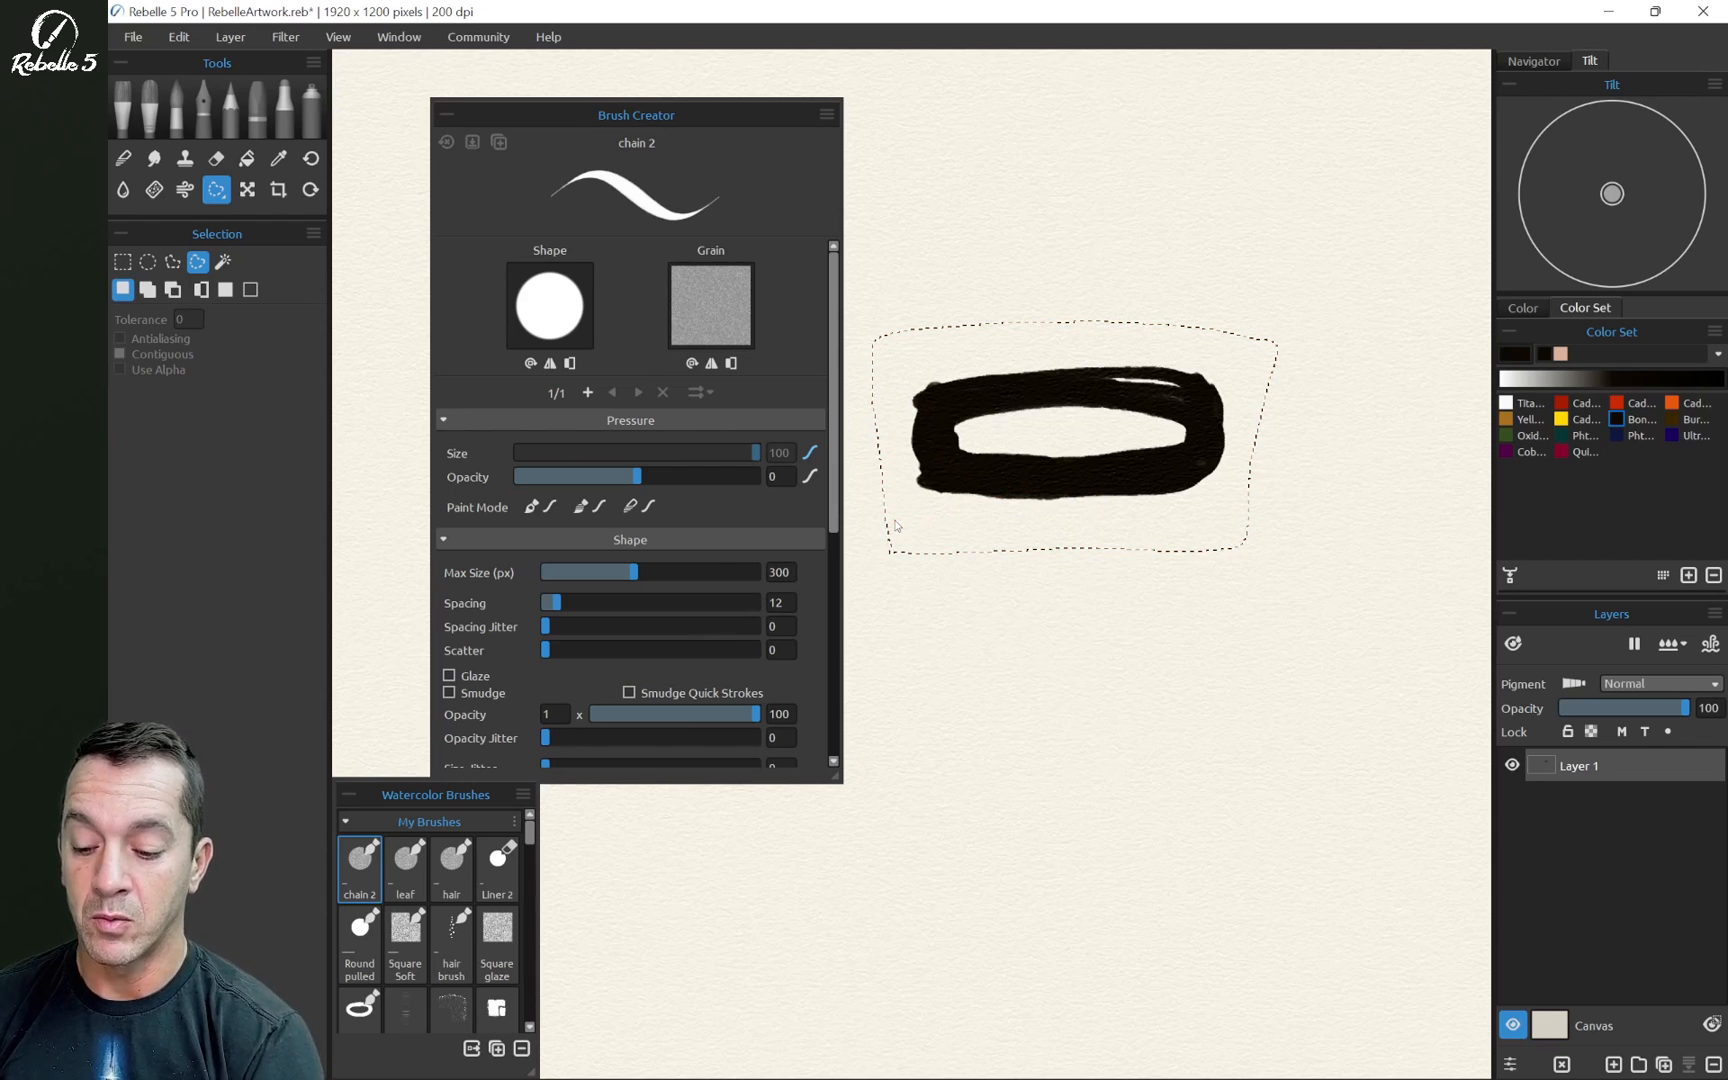
Import the selected chain link into the image library as the chain 2 brush's shape, and clear the canvas selection
{"action": "left_click", "coordinate": [549, 305]}
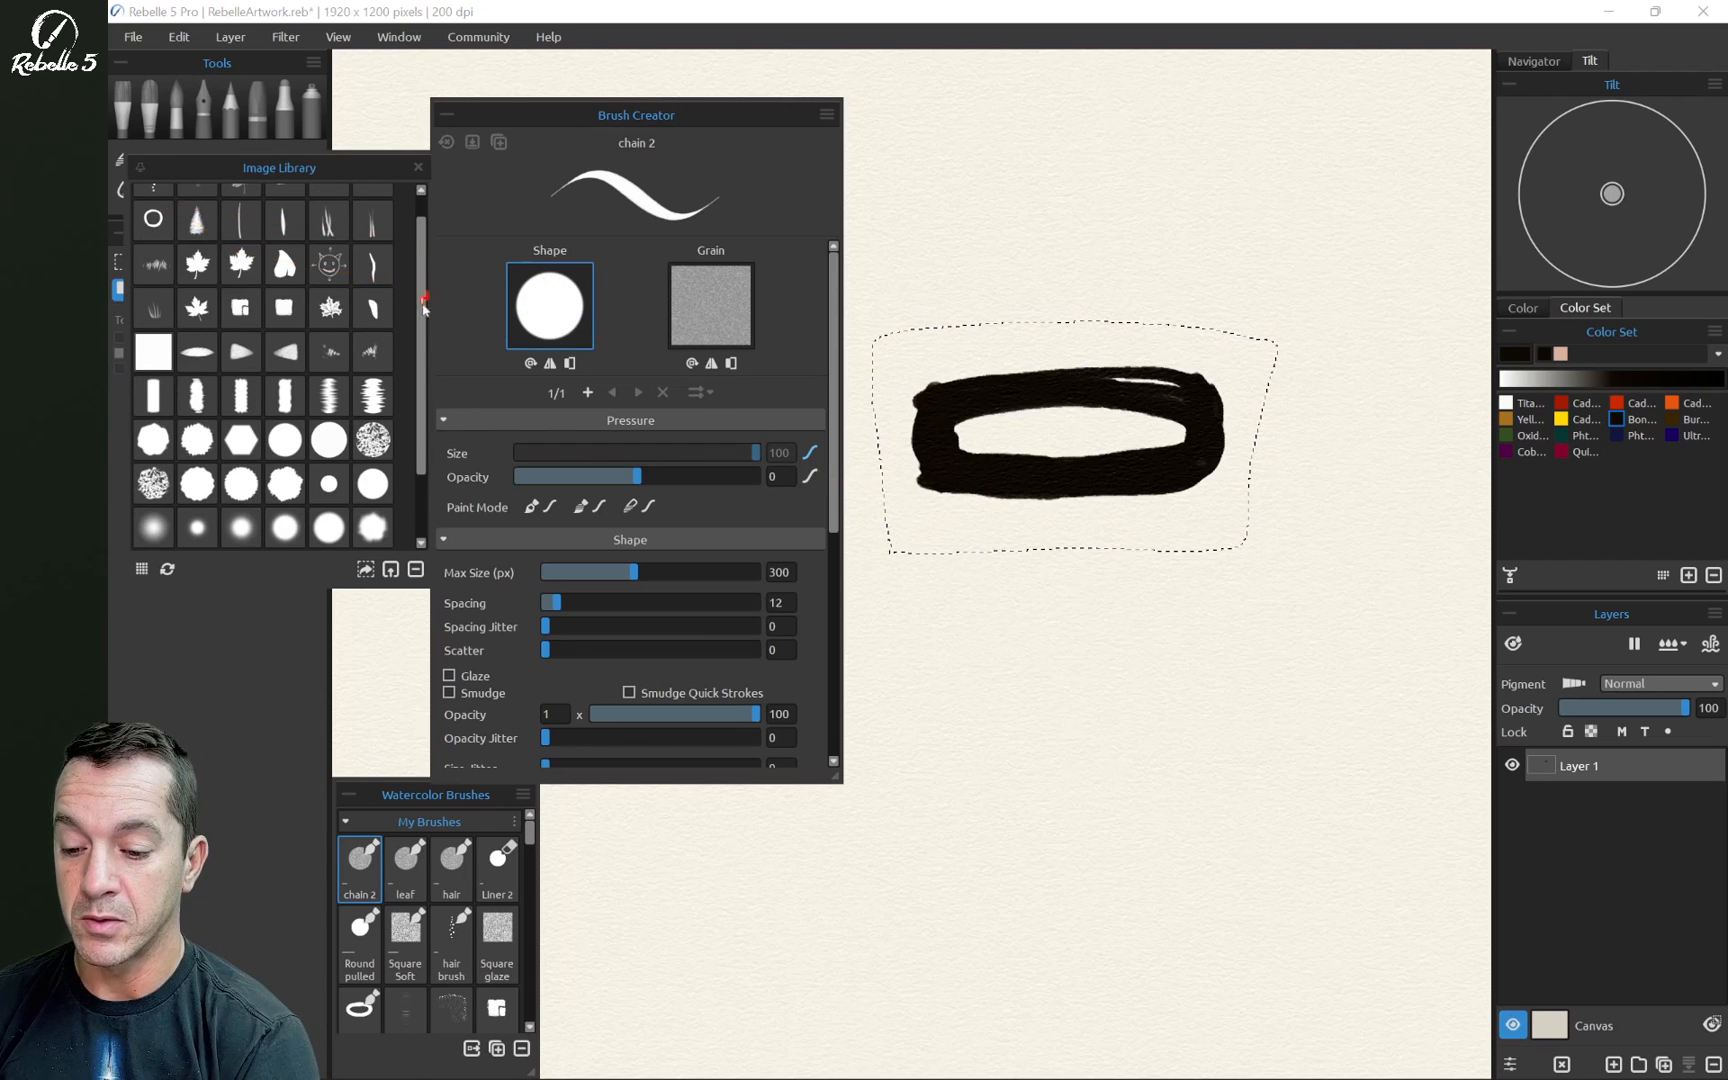
{"action": "scroll", "coordinate": [395, 285], "scroll_direction": "up", "scroll_amount": 1}
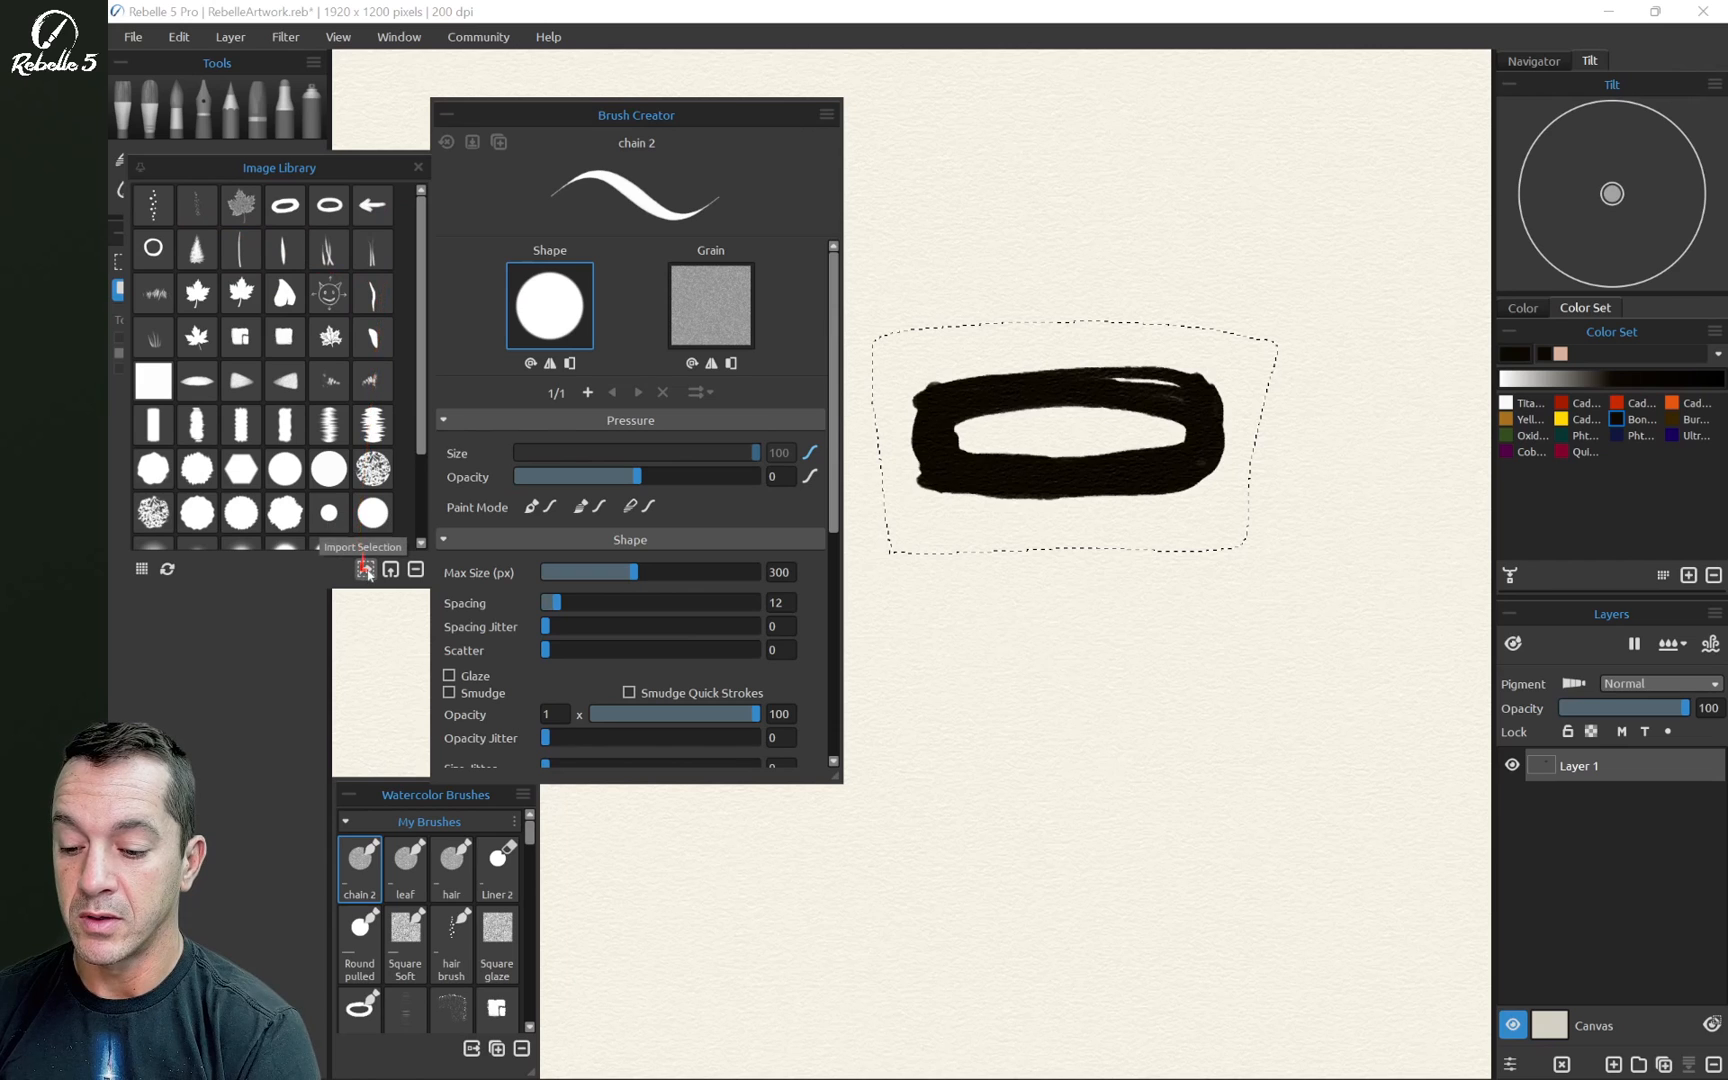
{"action": "left_click", "coordinate": [365, 568]}
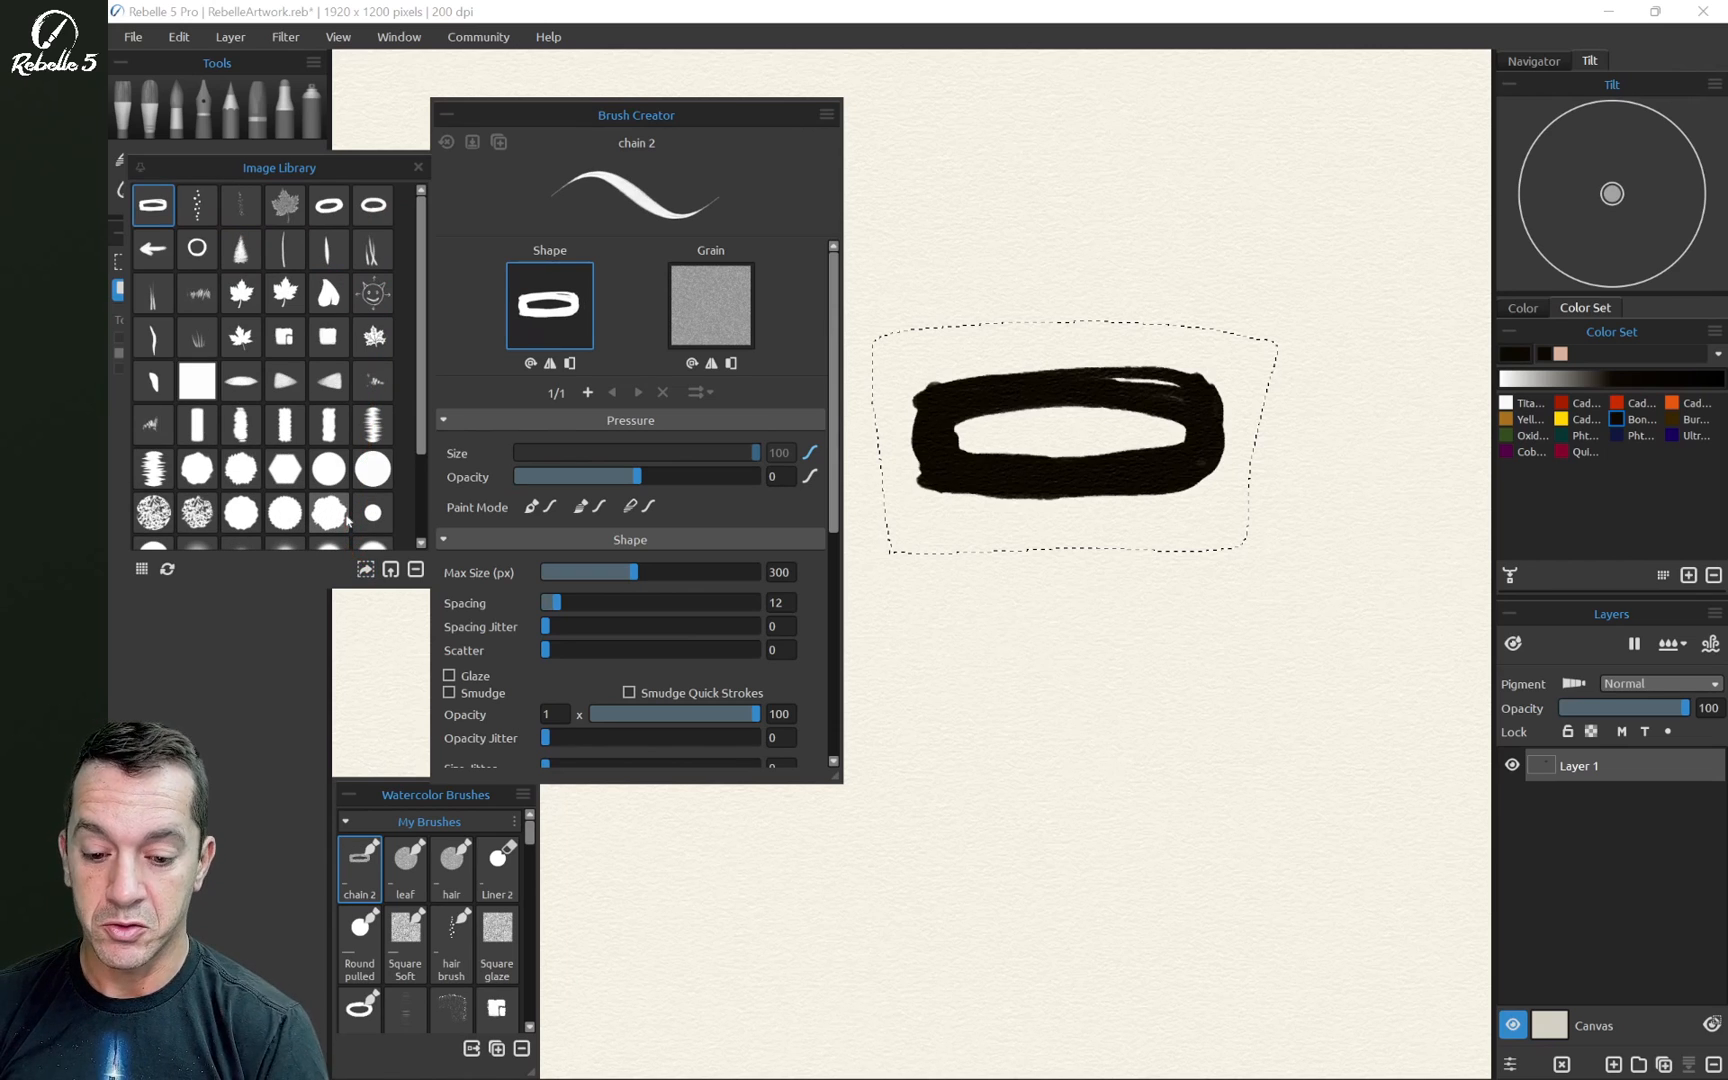
{"action": "key", "text": "ctrl+d"}
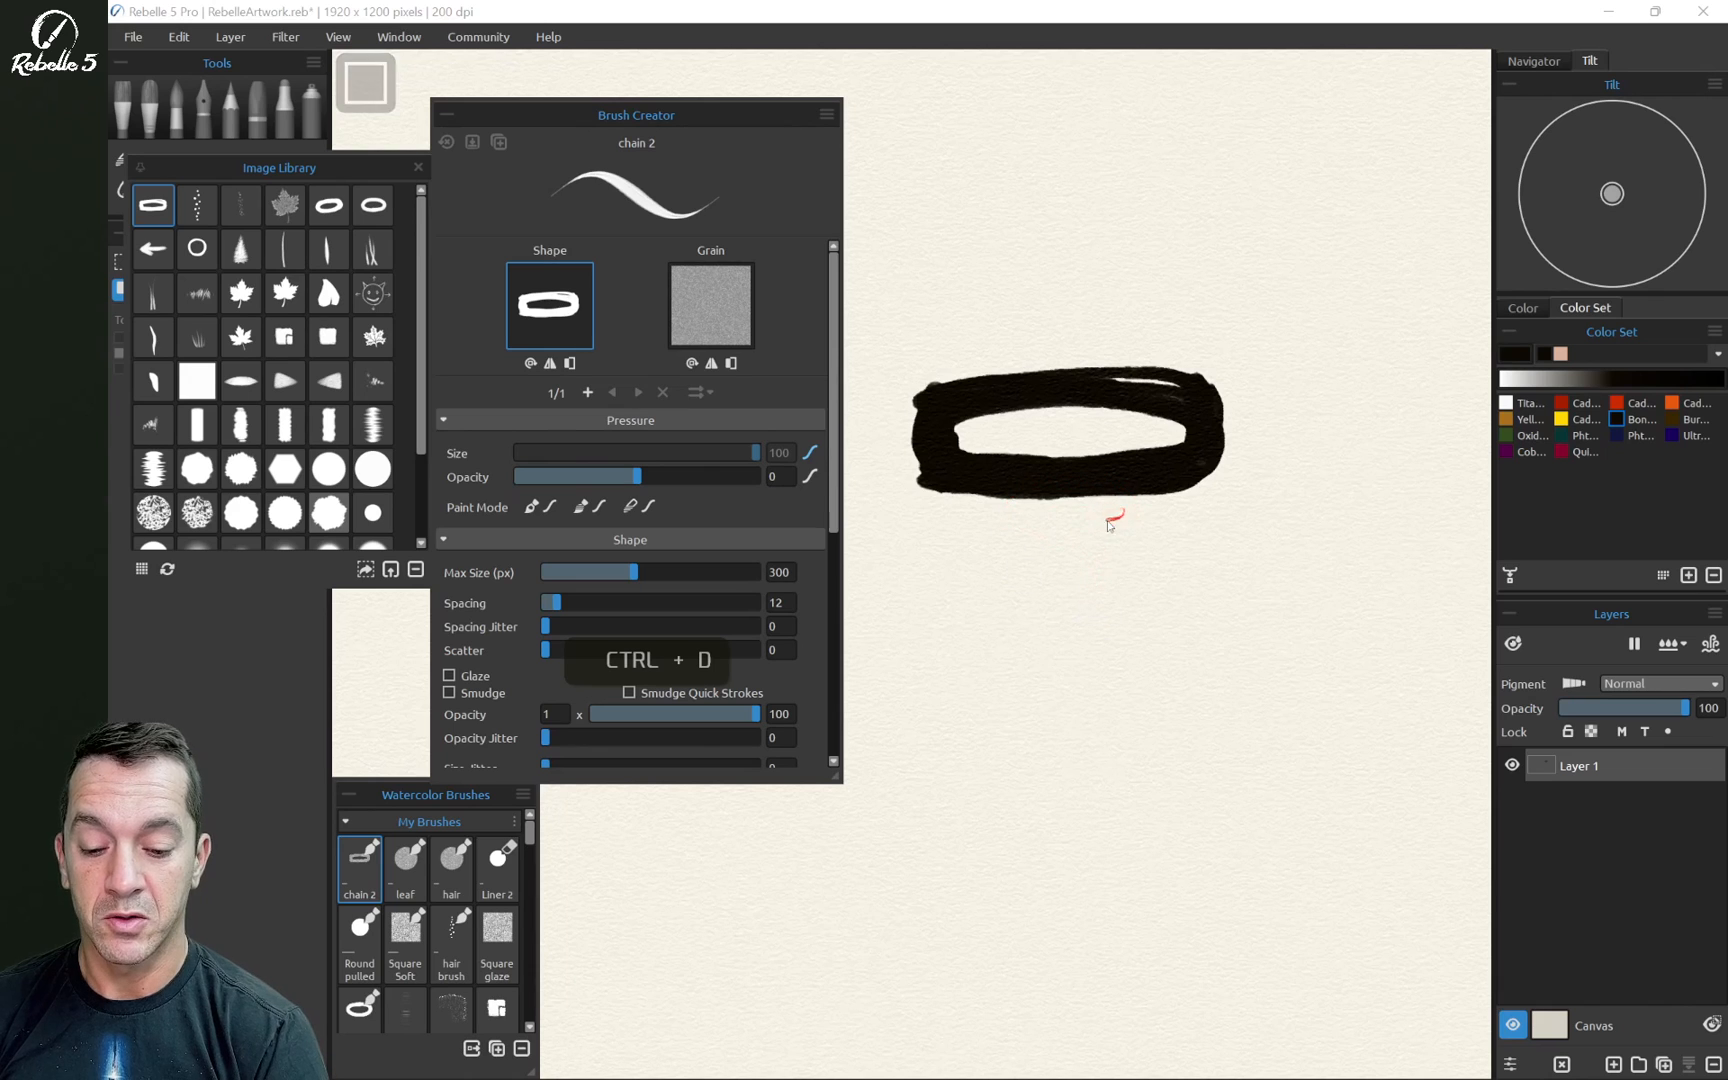
{"action": "left_click", "coordinate": [418, 167]}
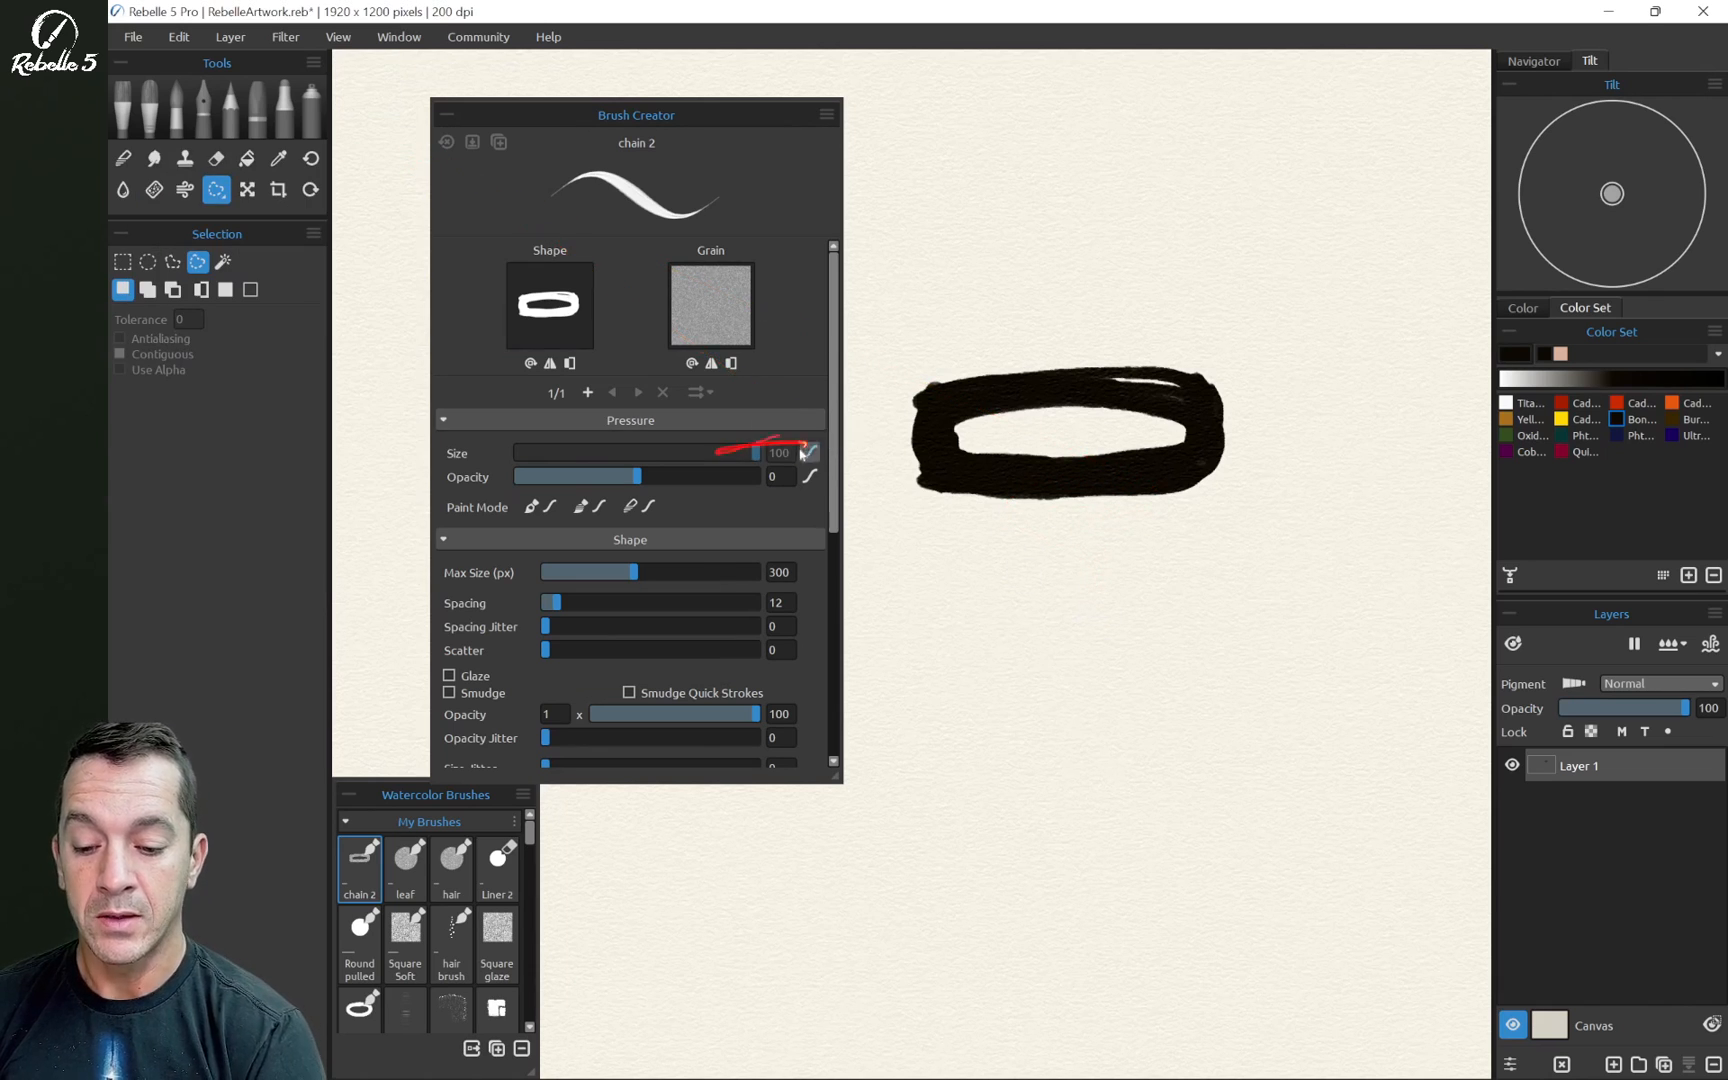
Set the chain 2 brush's Size pressure to 66 and paint a long curved test stroke on the canvas
{"action": "left_click", "coordinate": [809, 452]}
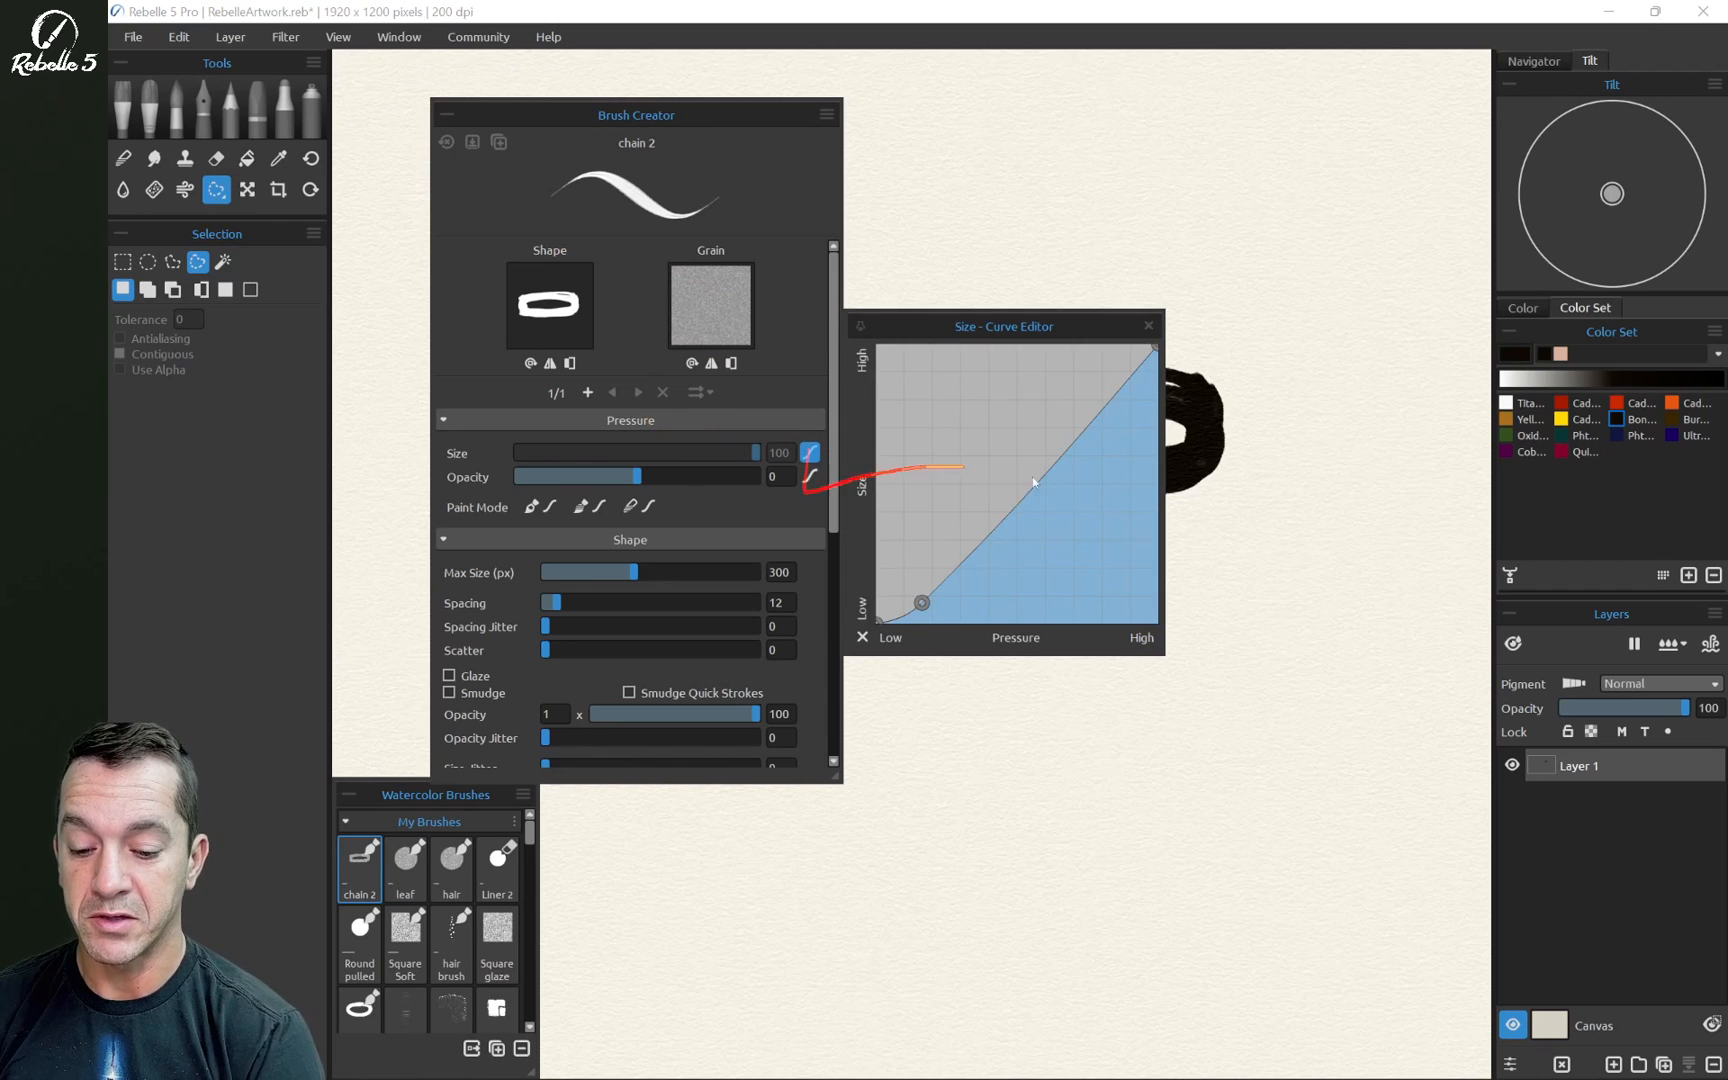
{"action": "mouse_move", "coordinate": [755, 452]}
{"action": "left_mouse_down"}
{"action": "mouse_move", "coordinate": [636, 454]}
{"action": "mouse_move", "coordinate": [653, 455]}
{"action": "left_mouse_up"}
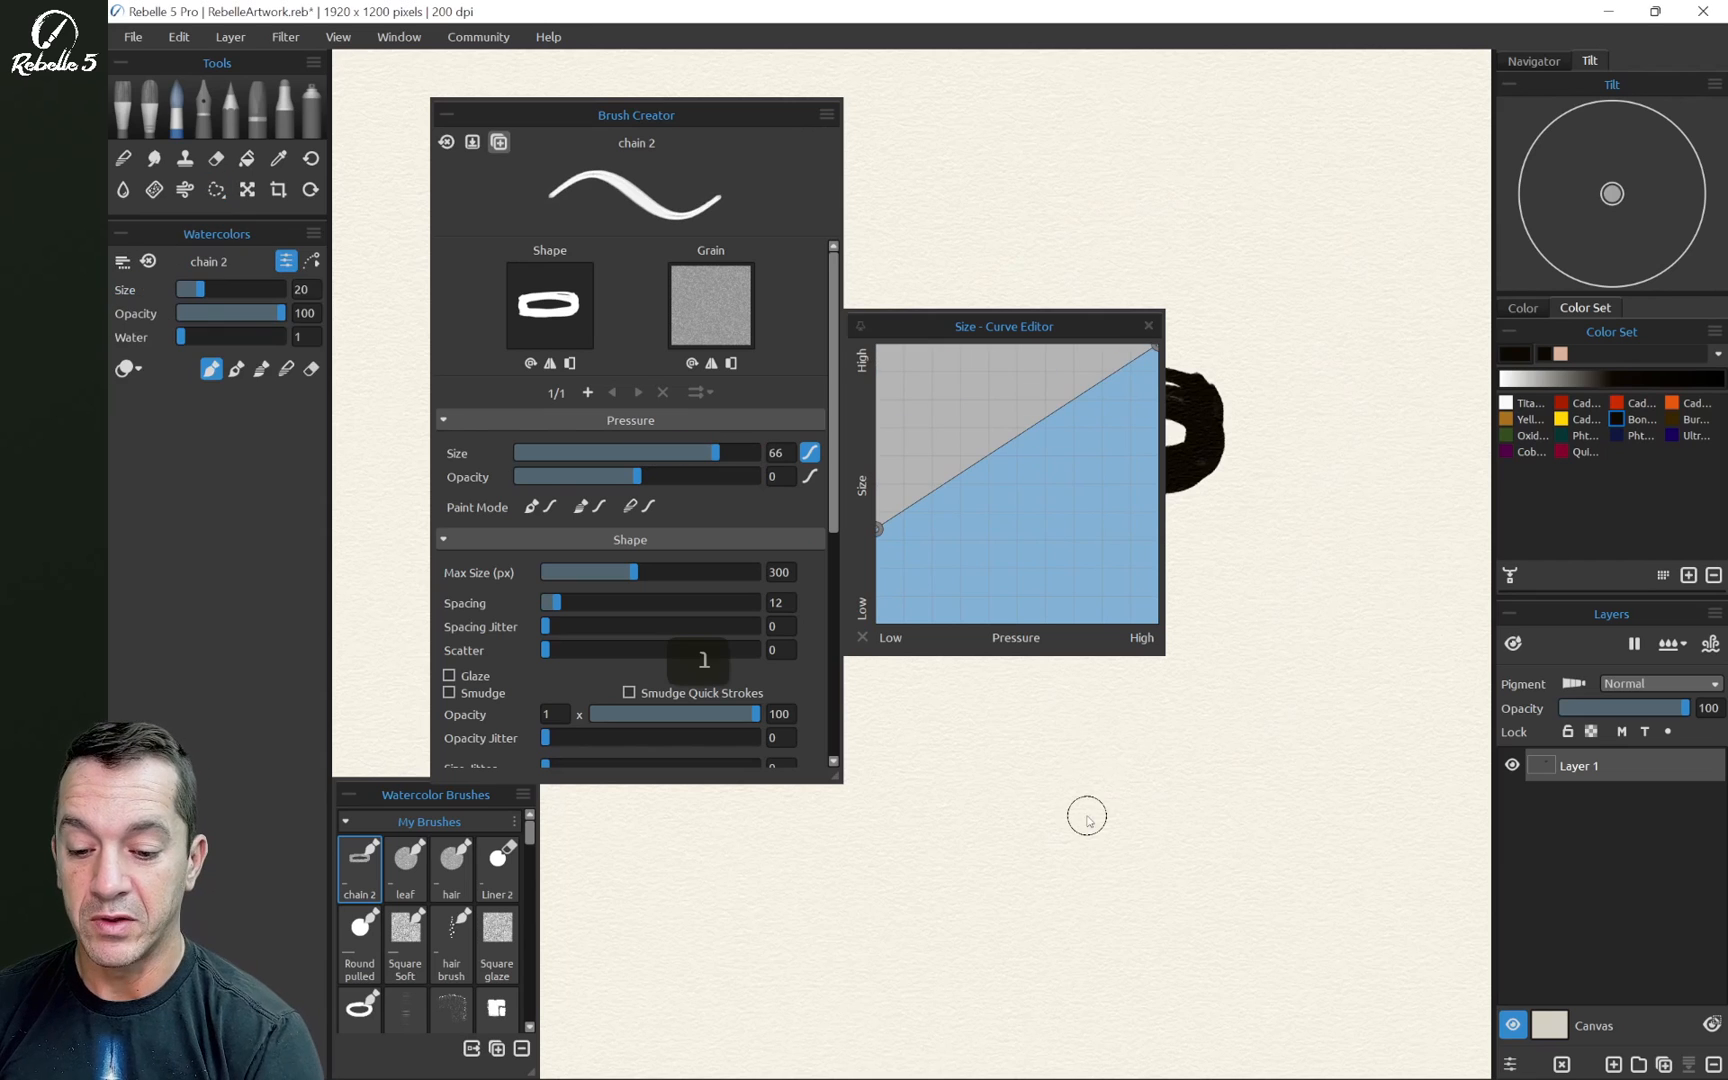
{"action": "mouse_move", "coordinate": [962, 195]}
{"action": "left_mouse_down"}
{"action": "mouse_move", "coordinate": [1137, 163]}
{"action": "mouse_move", "coordinate": [1248, 198]}
{"action": "mouse_move", "coordinate": [1349, 446]}
{"action": "mouse_move", "coordinate": [1311, 578]}
{"action": "mouse_move", "coordinate": [1216, 717]}
{"action": "mouse_move", "coordinate": [1123, 776]}
{"action": "mouse_move", "coordinate": [990, 799]}
{"action": "mouse_move", "coordinate": [895, 900]}
{"action": "left_mouse_up"}
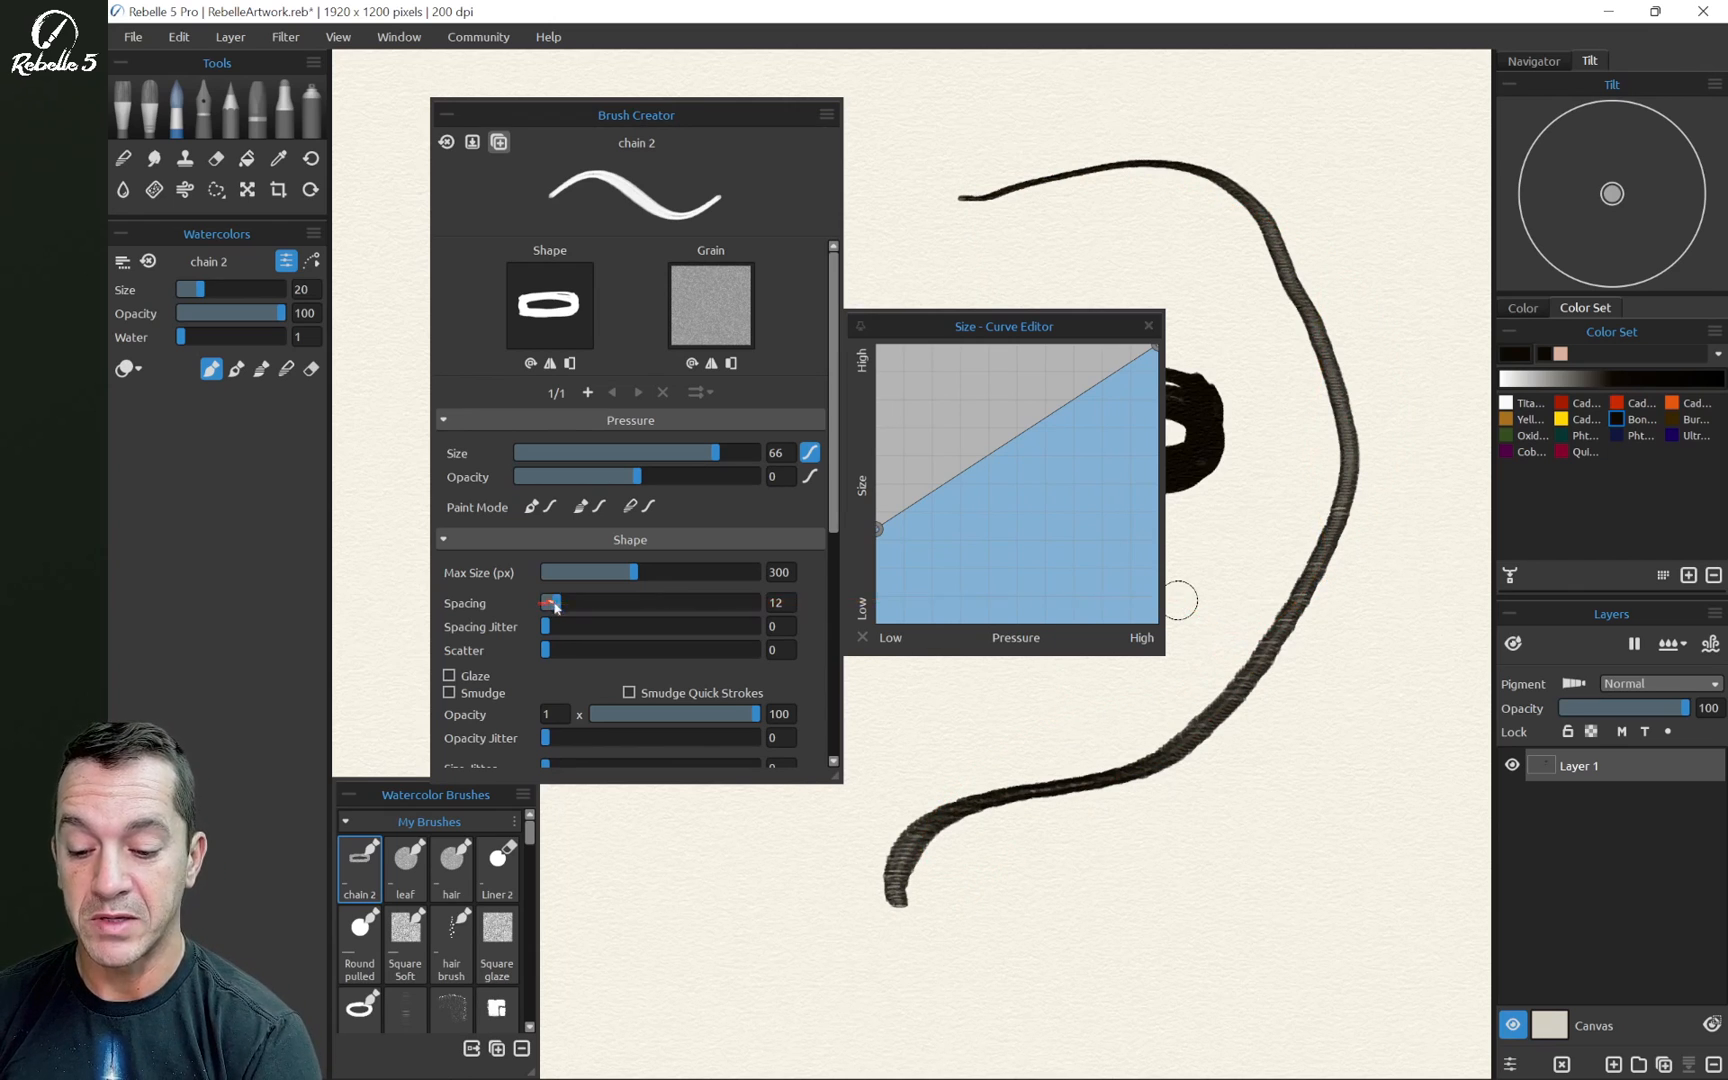
Set the chain 2 brush's Size pressure to 0 and its Spacing to 43
{"action": "left_click_drag", "start_coordinate": [716, 453], "coordinate": [634, 462]}
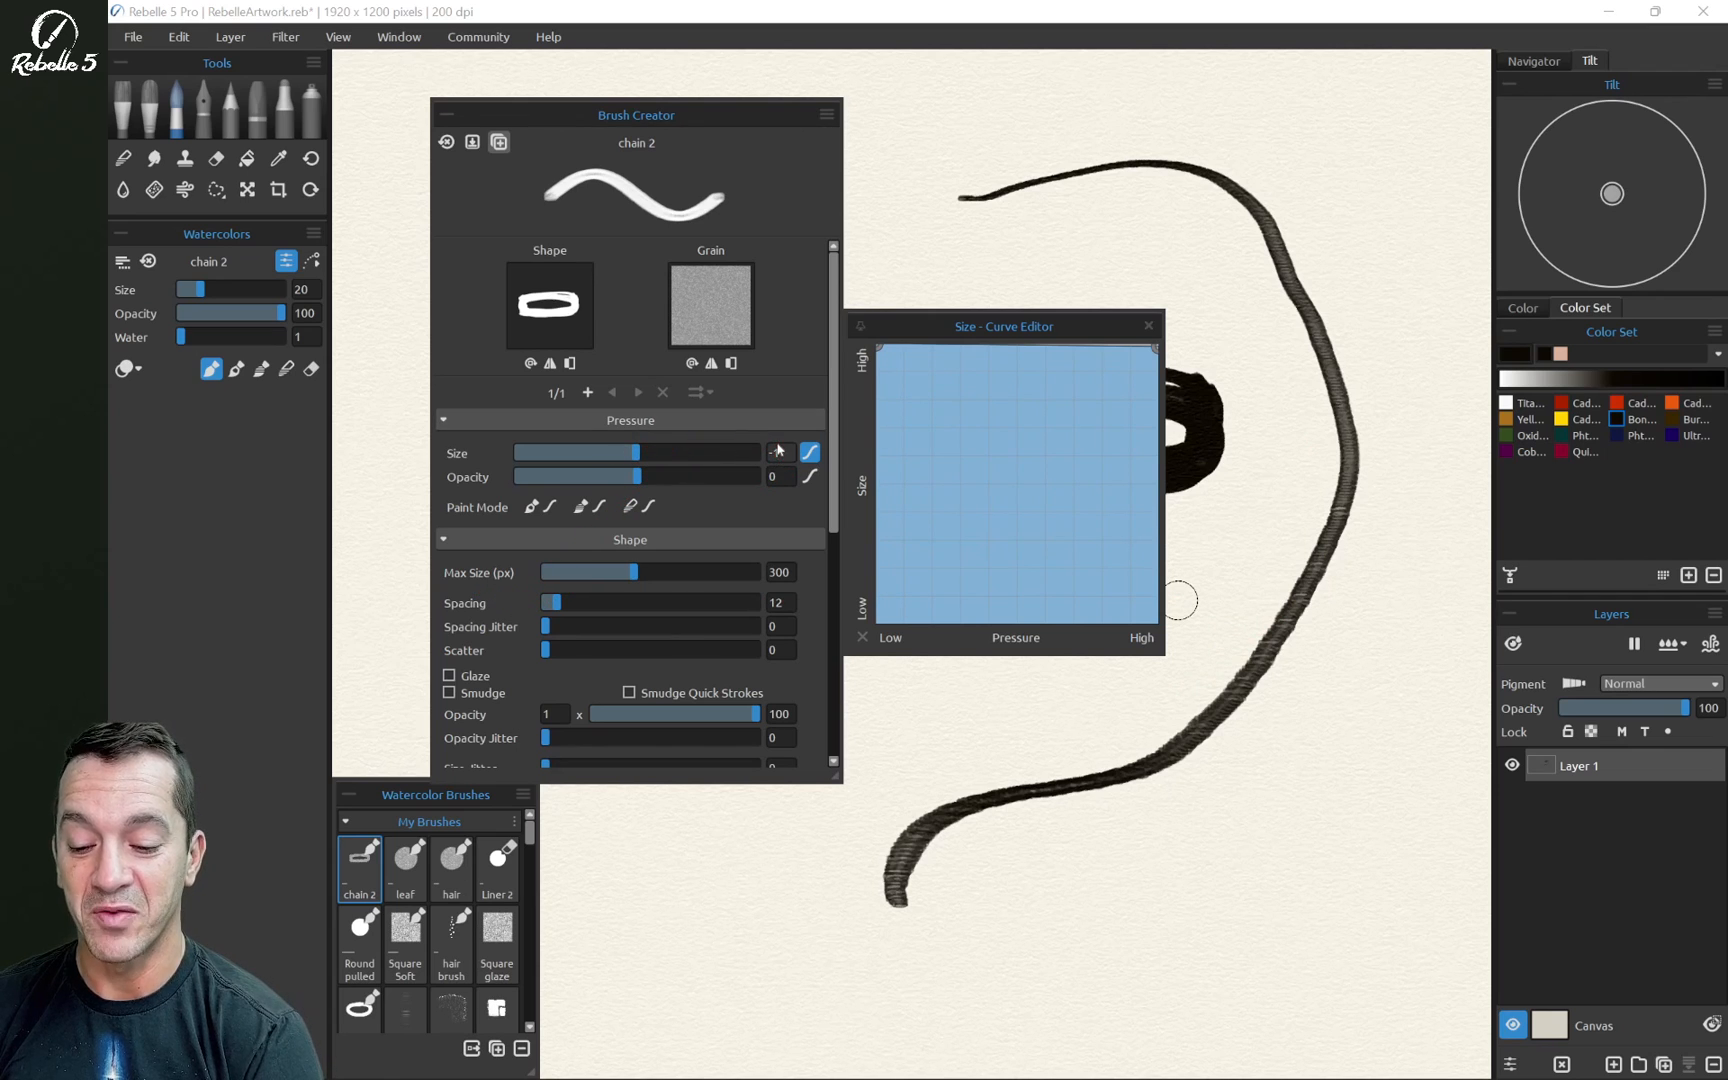
{"action": "left_click_drag", "start_coordinate": [556, 602], "coordinate": [590, 601]}
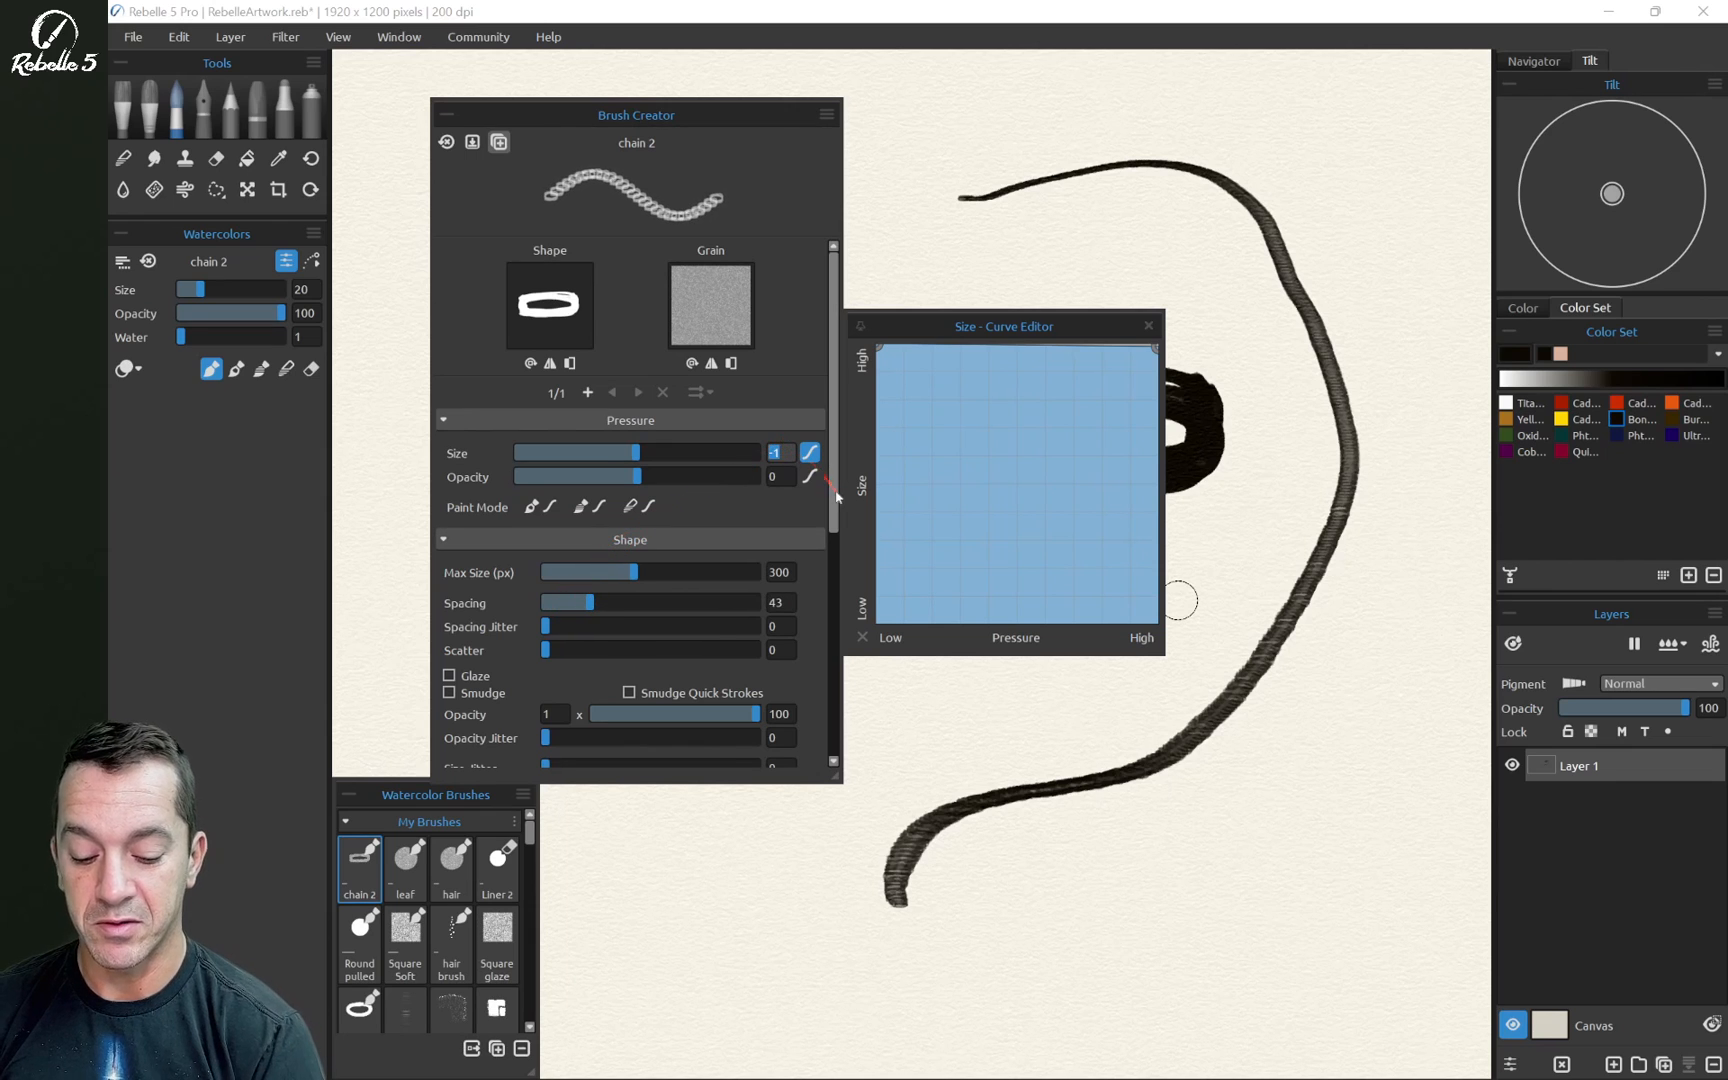
{"action": "type", "text": "0"}
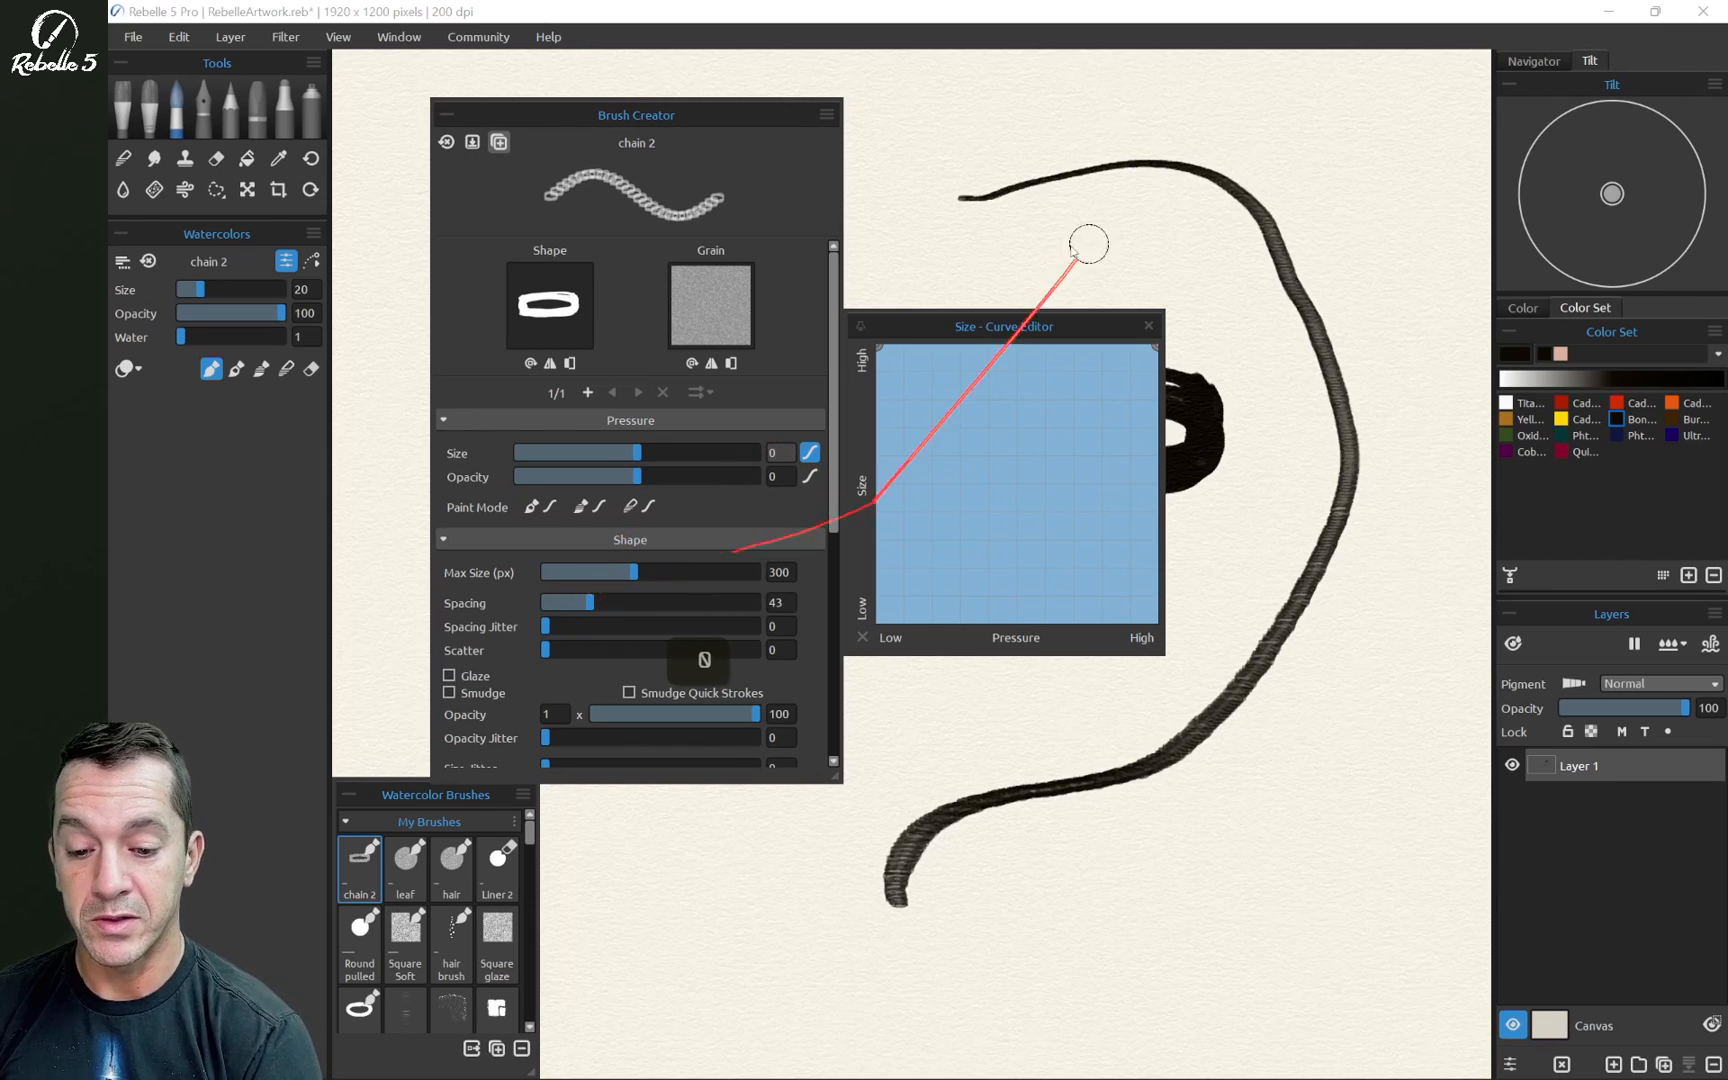
Paint a long curved test chain beside the first stroke and examine its links up close
{"action": "left_click_drag", "start_coordinate": [962, 236], "coordinate": [1340, 258]}
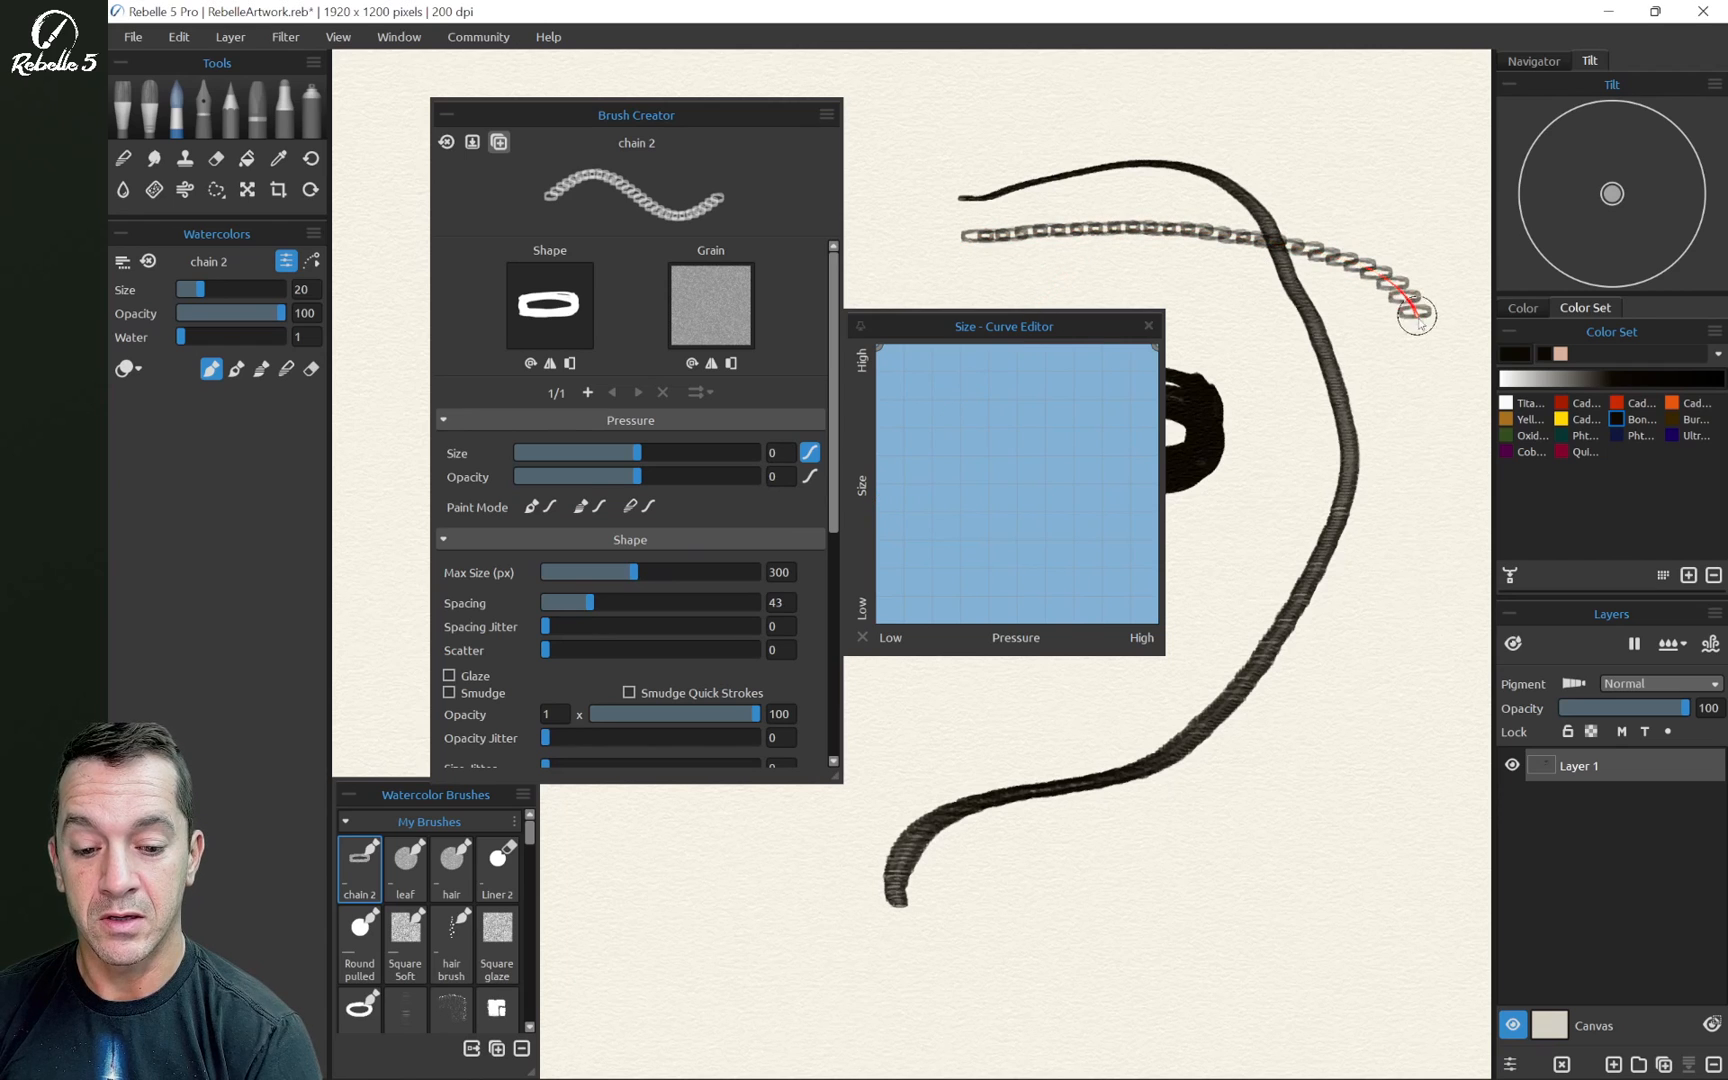
{"action": "mouse_move", "coordinate": [1422, 372]}
{"action": "left_mouse_down"}
{"action": "mouse_move", "coordinate": [1395, 566]}
{"action": "mouse_move", "coordinate": [1364, 611]}
{"action": "mouse_move", "coordinate": [1207, 698]}
{"action": "mouse_move", "coordinate": [966, 722]}
{"action": "mouse_move", "coordinate": [886, 758]}
{"action": "left_mouse_up"}
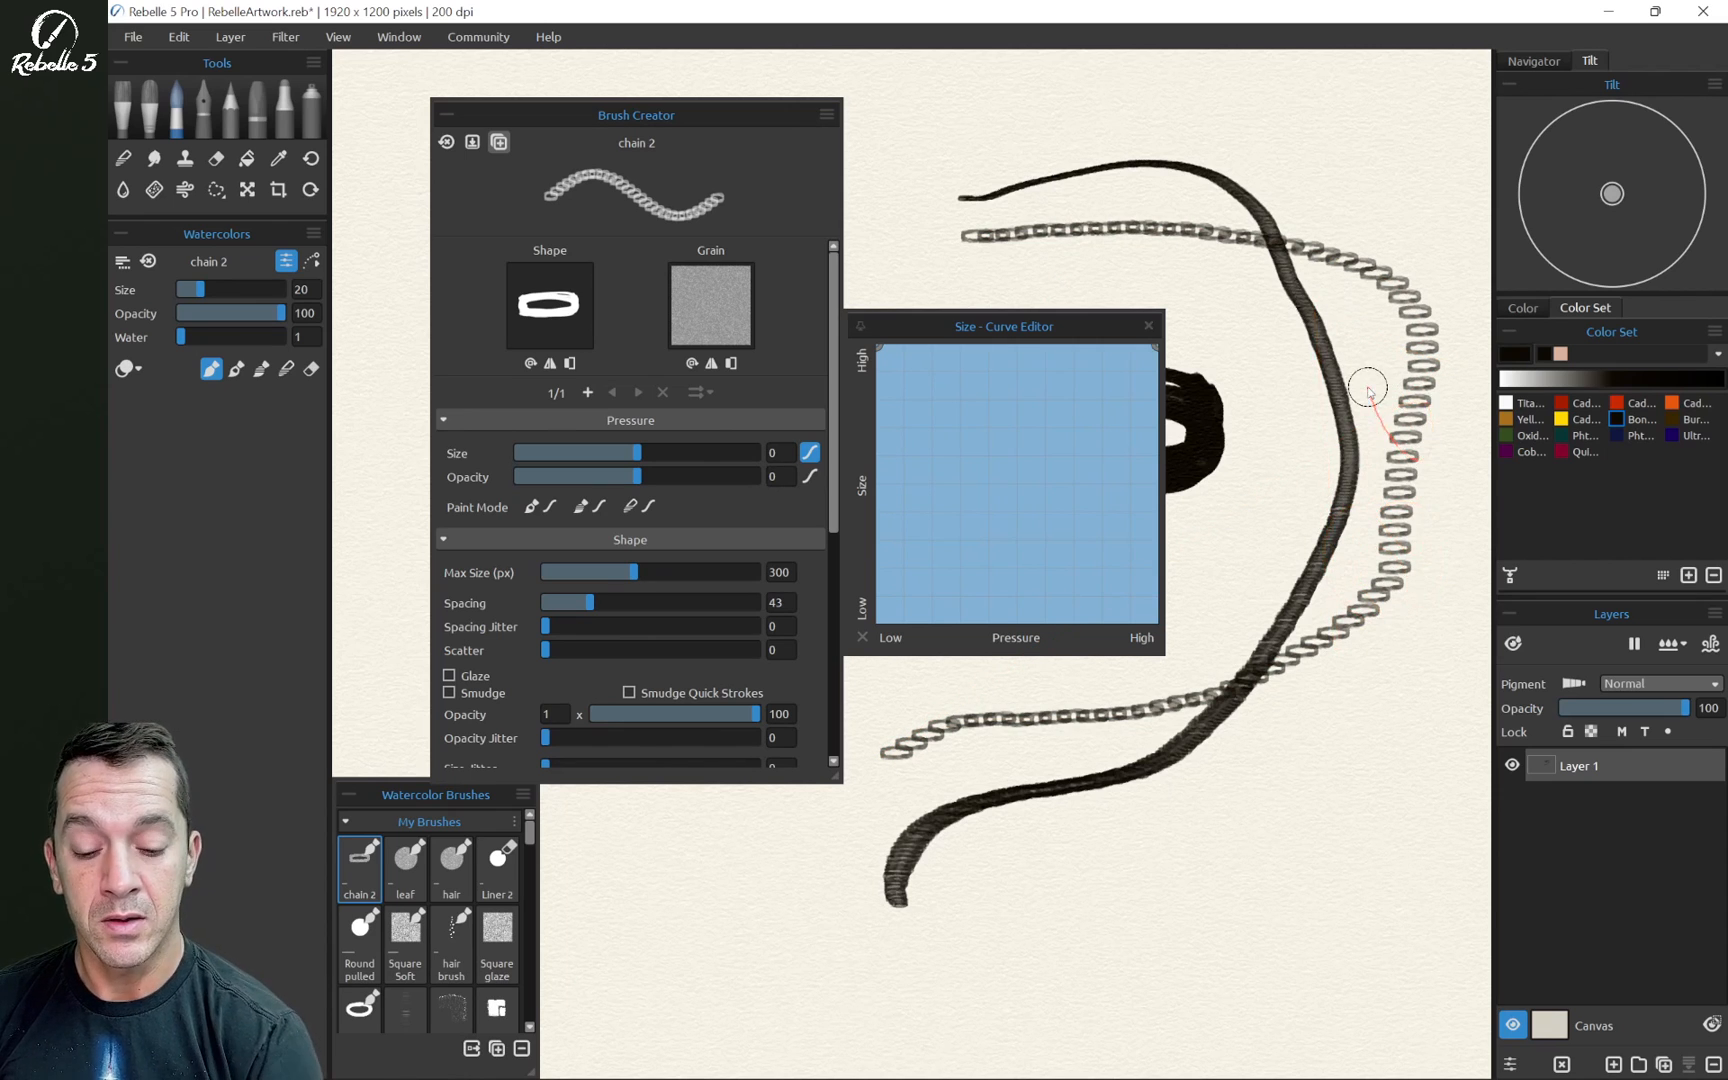
{"action": "key", "text": "b"}
{"action": "key", "text": "b"}
{"action": "scroll", "coordinate": [1402, 235], "scroll_direction": "up", "scroll_amount": 5}
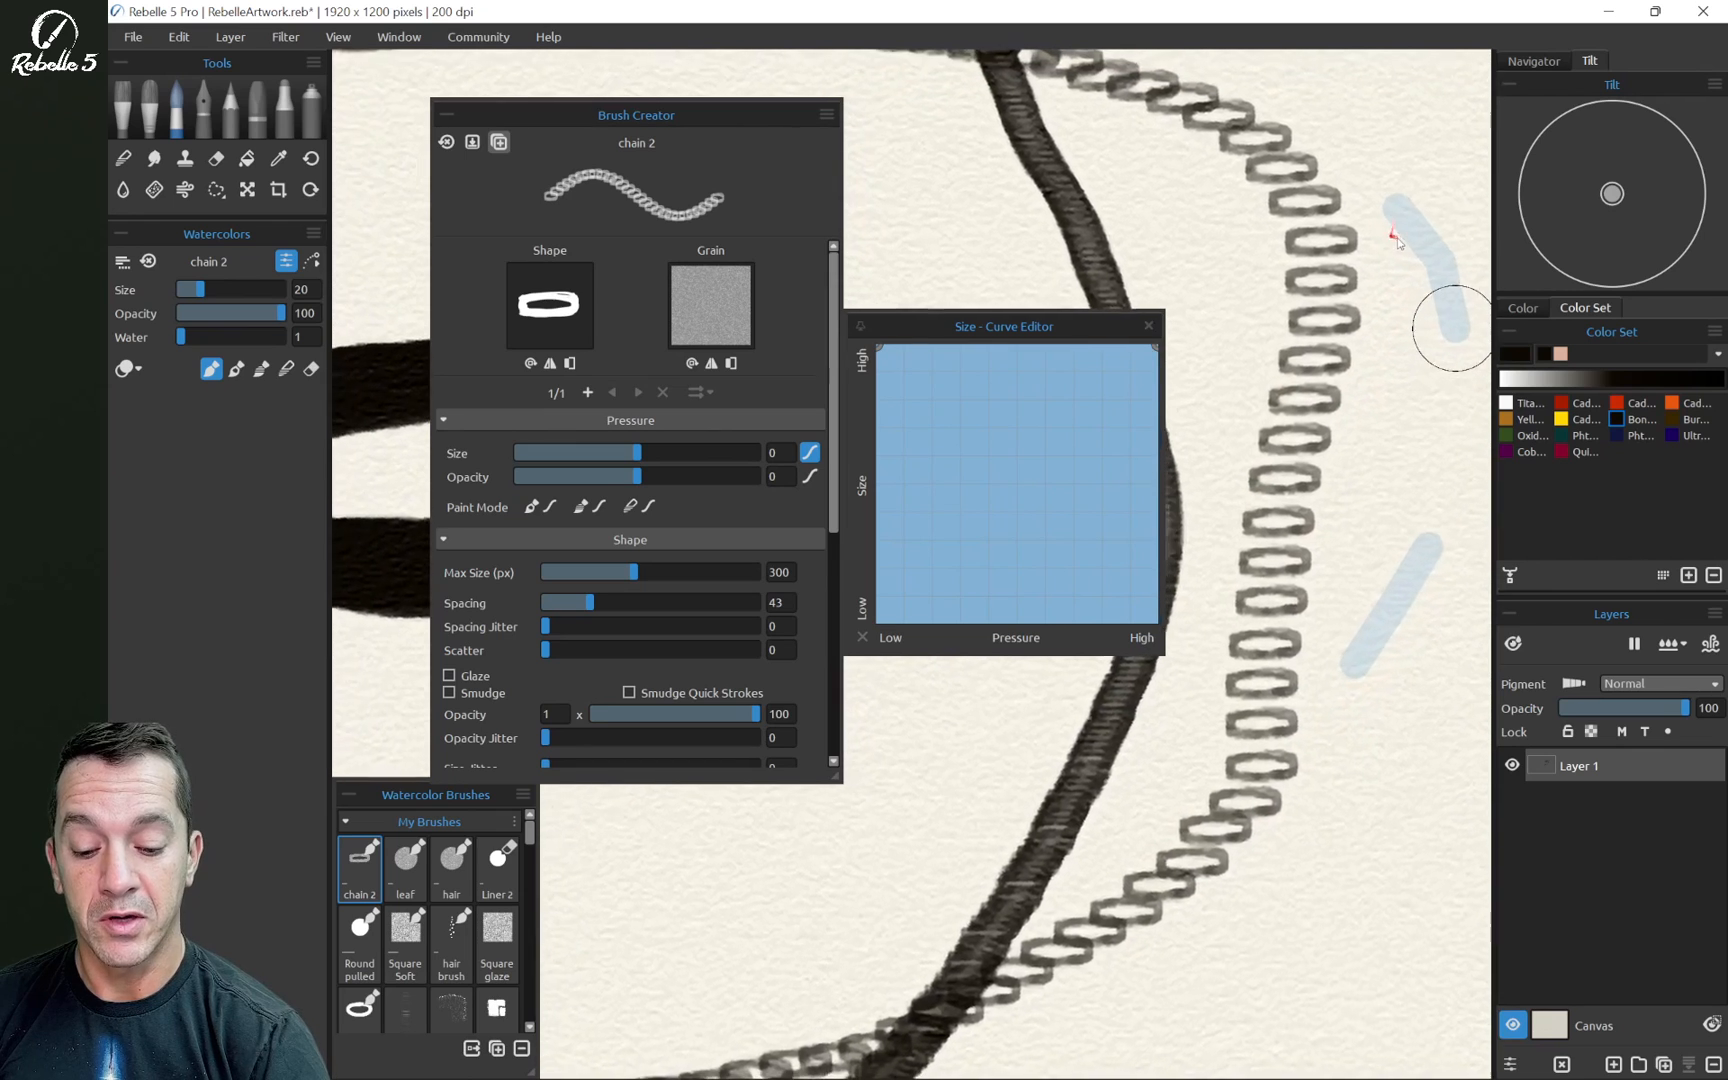
{"action": "scroll", "coordinate": [1402, 235], "scroll_direction": "down", "scroll_amount": 2}
{"action": "scroll", "coordinate": [1402, 235], "scroll_direction": "down", "scroll_amount": 3}
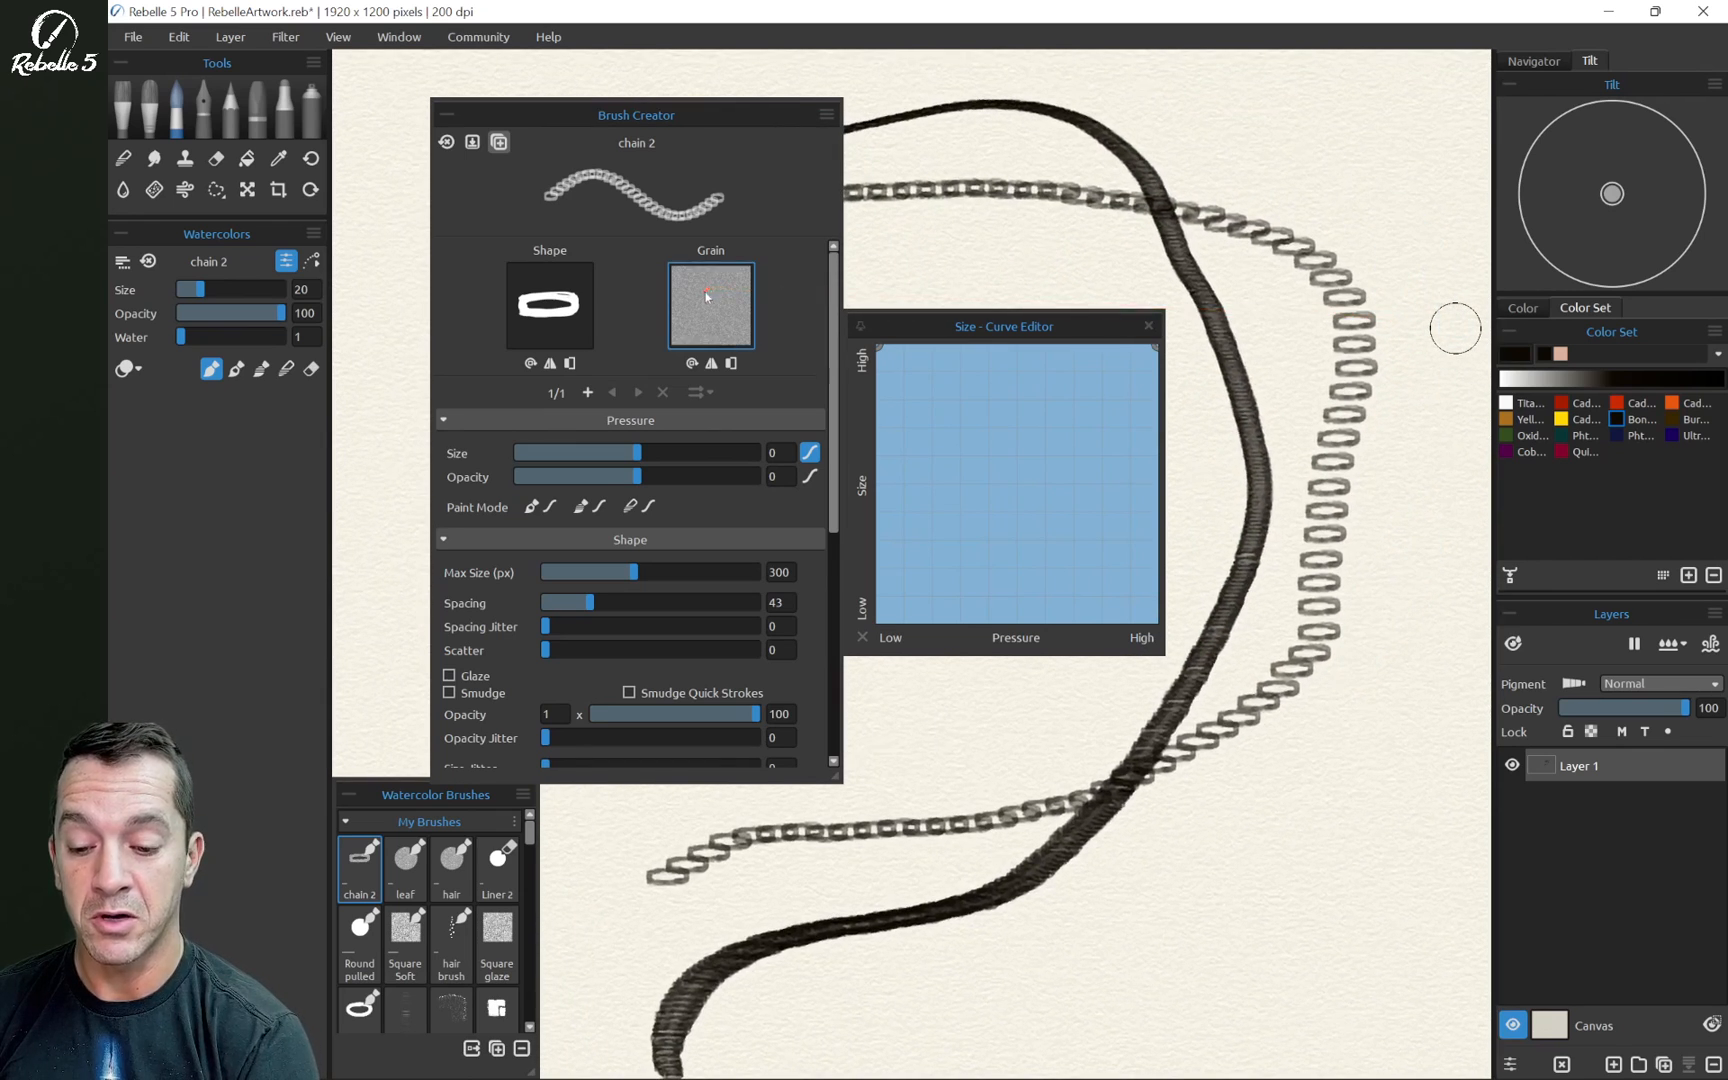
Replace the chain 2 brush's grain with the plain white image and paint a curved test chain on the canvas
{"action": "left_click", "coordinate": [726, 307]}
{"action": "left_click_drag", "start_coordinate": [641, 270], "coordinate": [198, 250]}
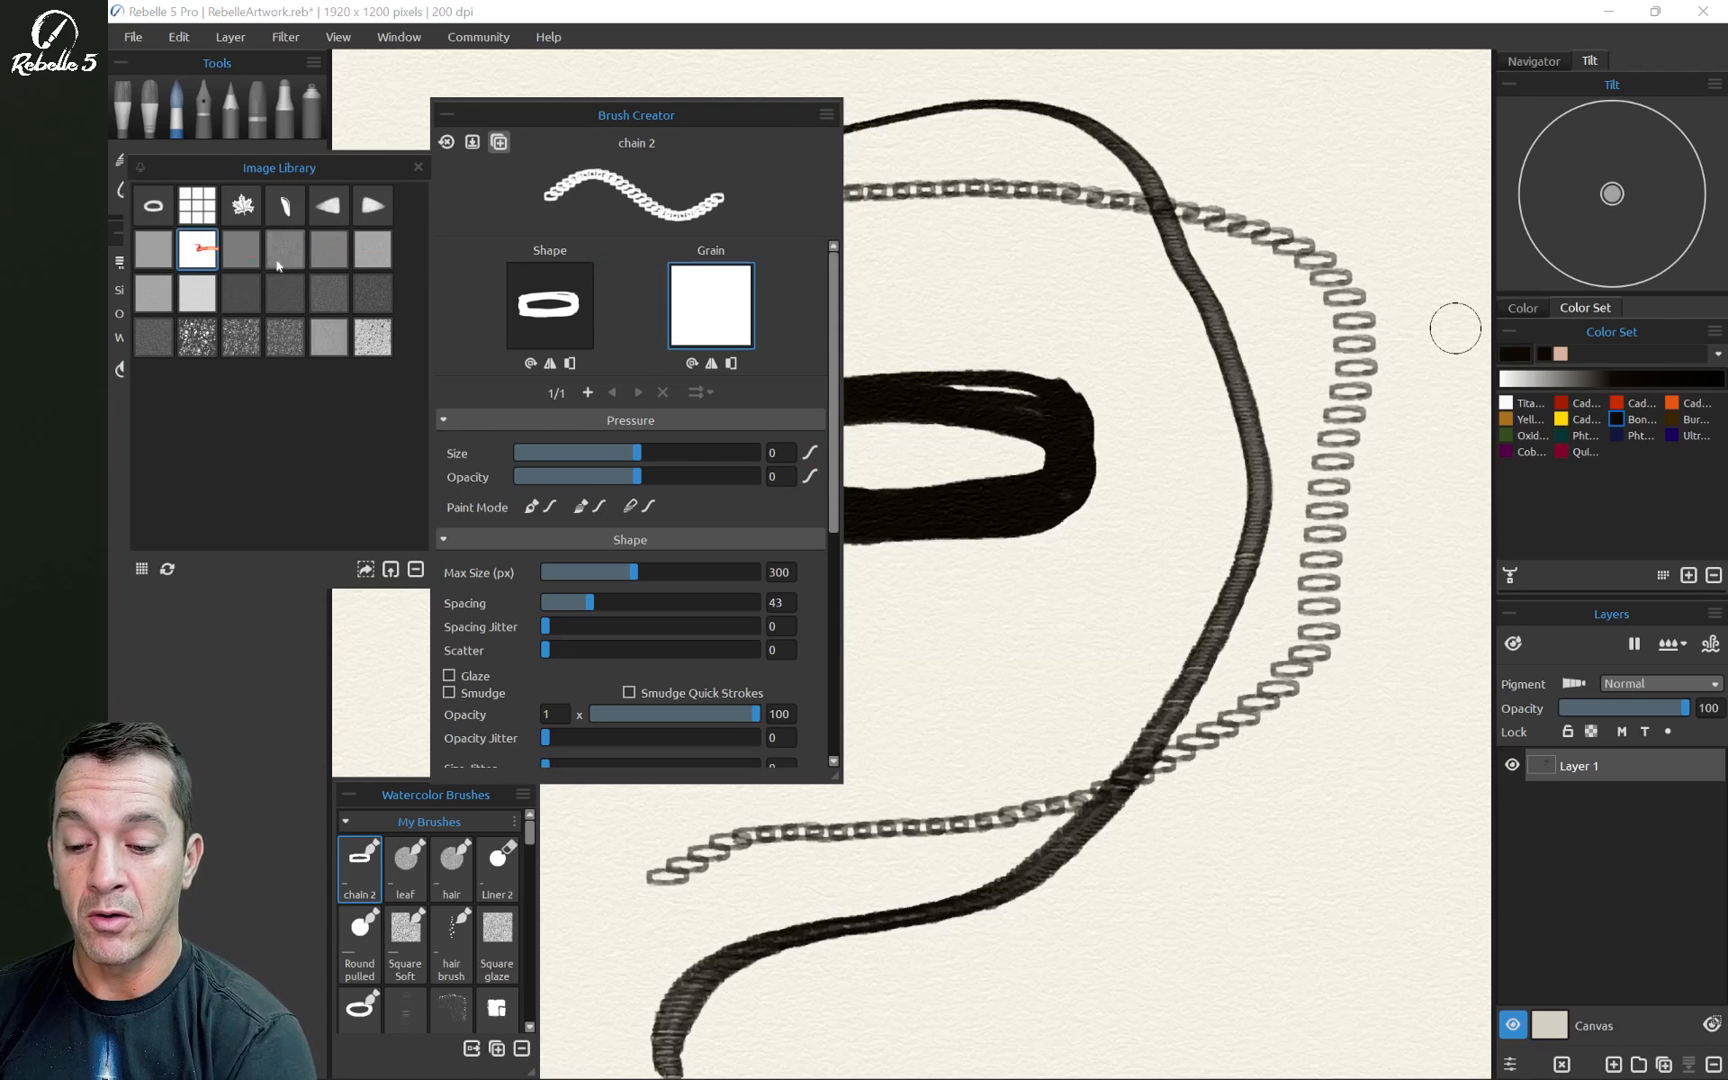
{"action": "left_click_drag", "start_coordinate": [533, 291], "coordinate": [261, 240]}
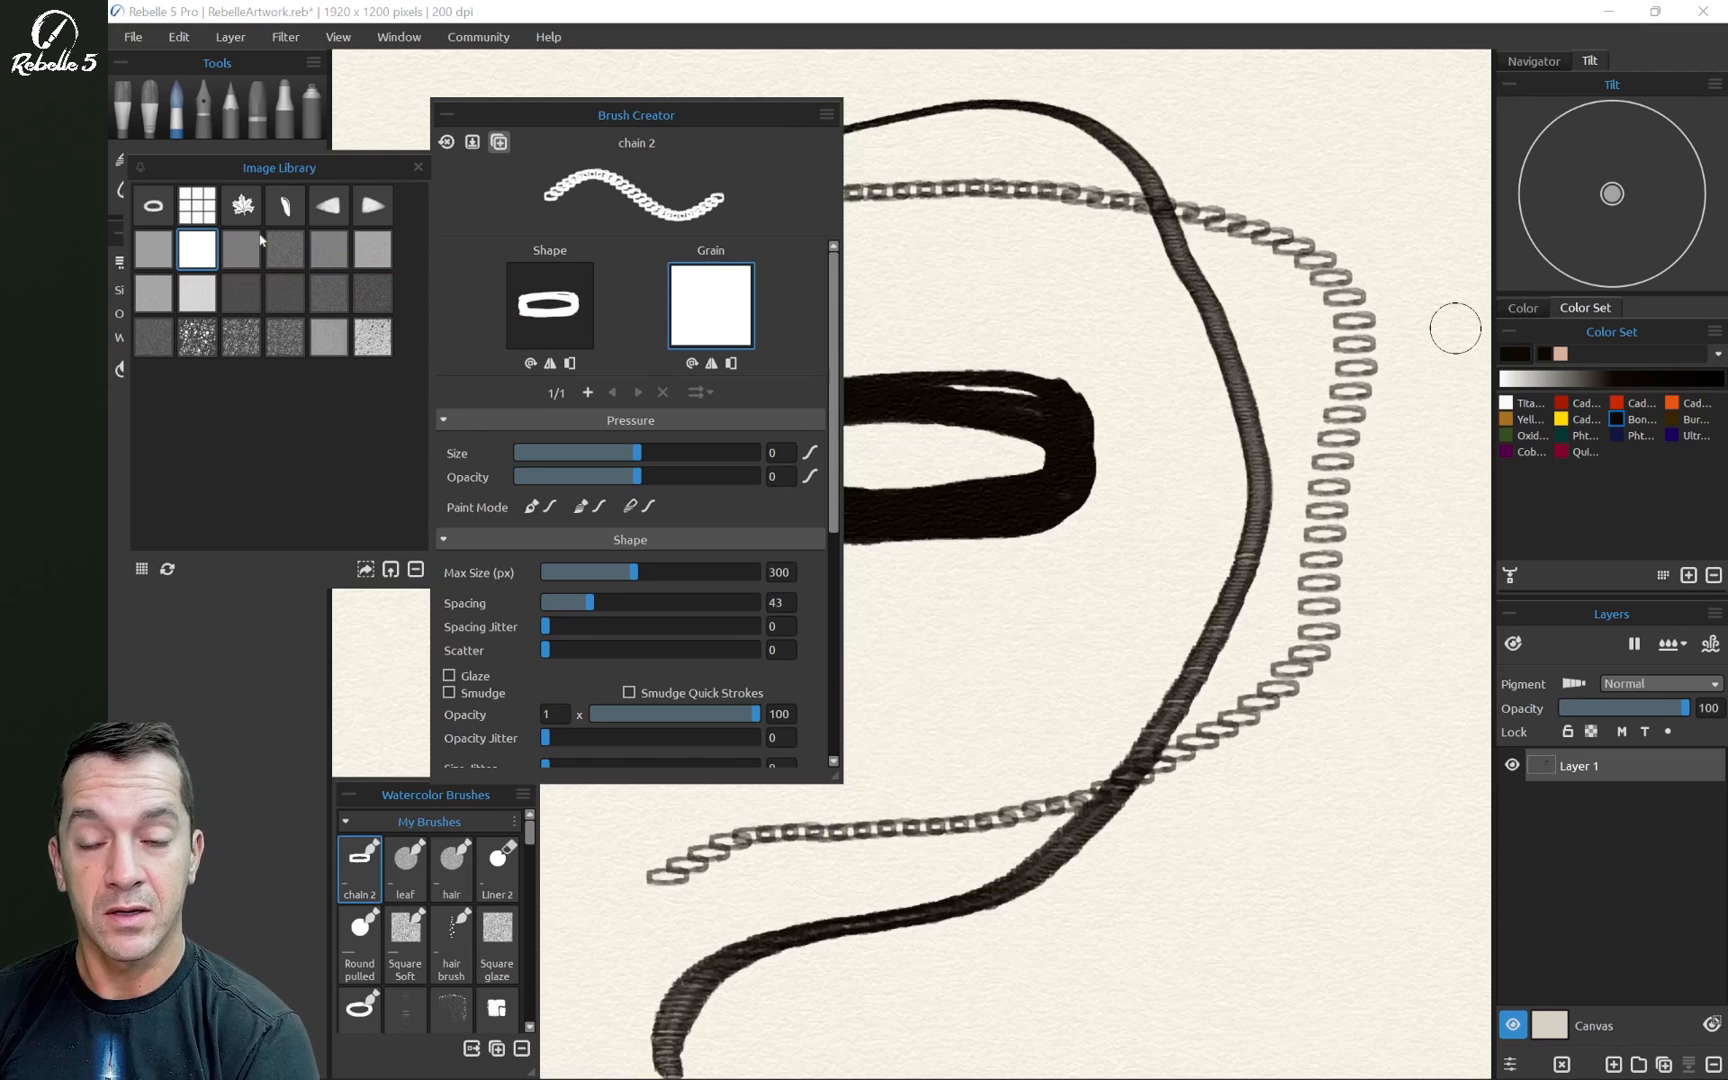
{"action": "left_click_drag", "start_coordinate": [261, 240], "coordinate": [197, 257]}
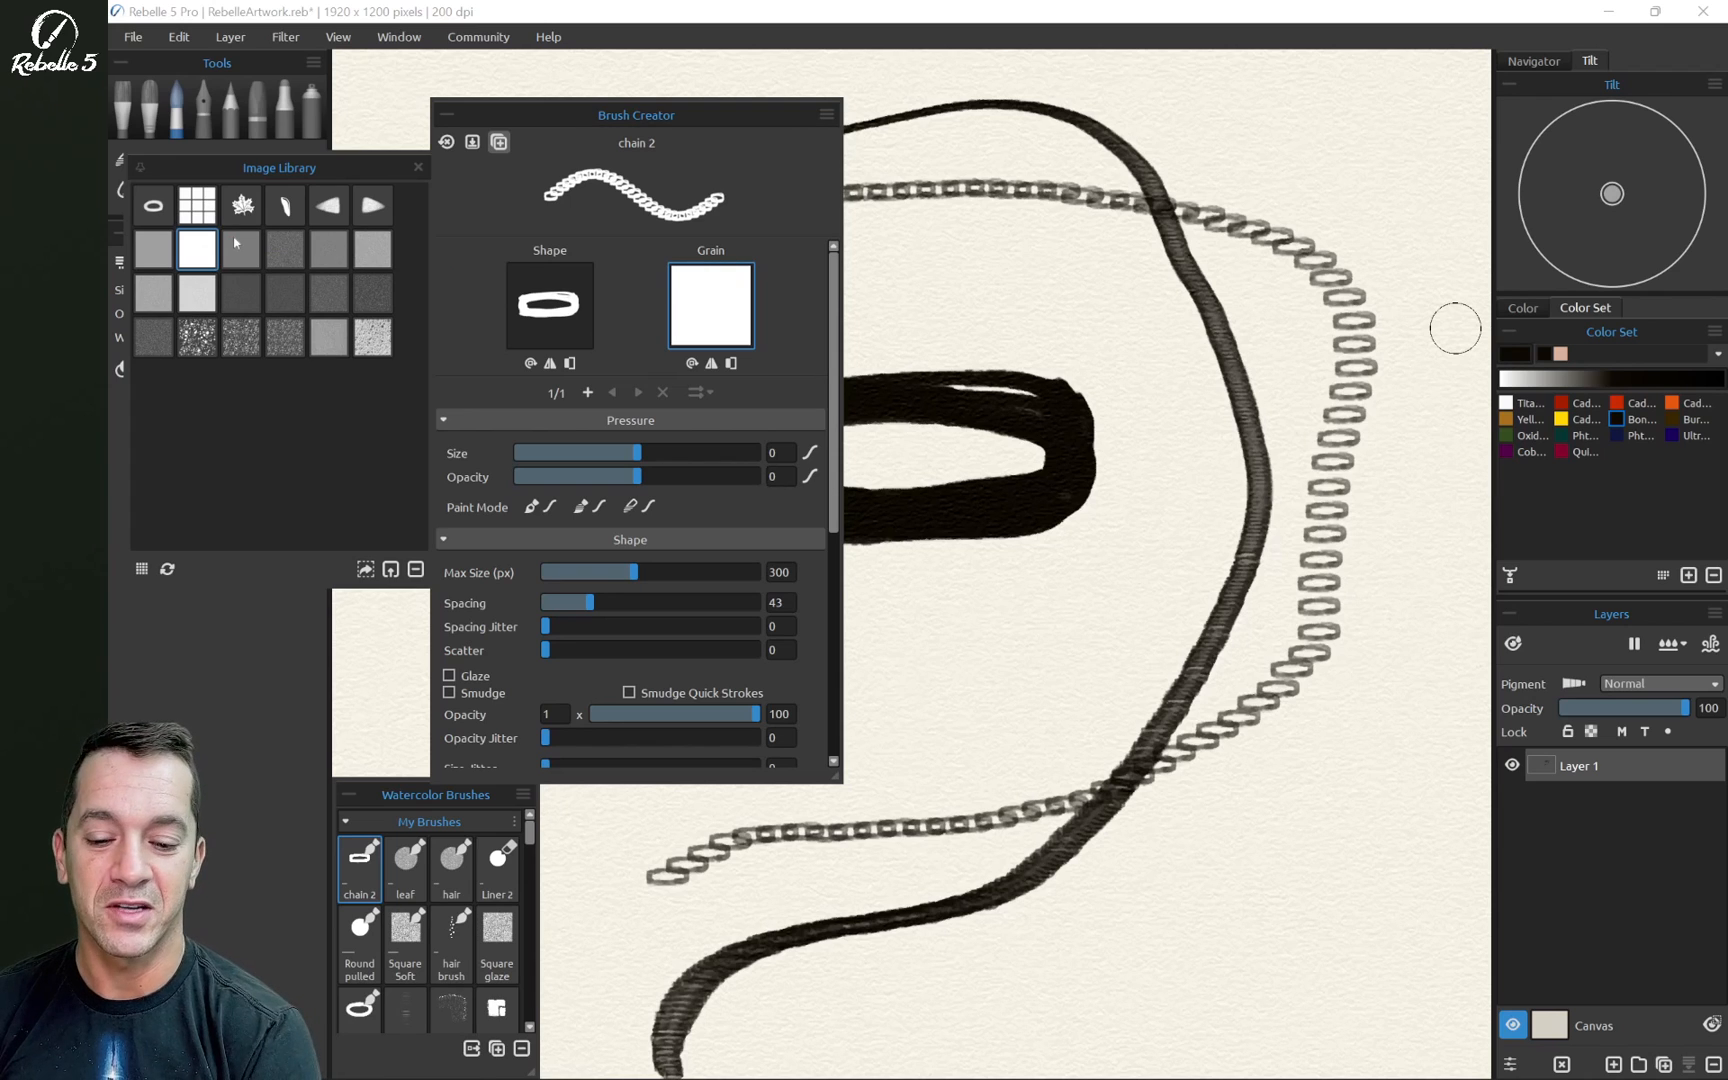
{"action": "left_click", "coordinate": [417, 166]}
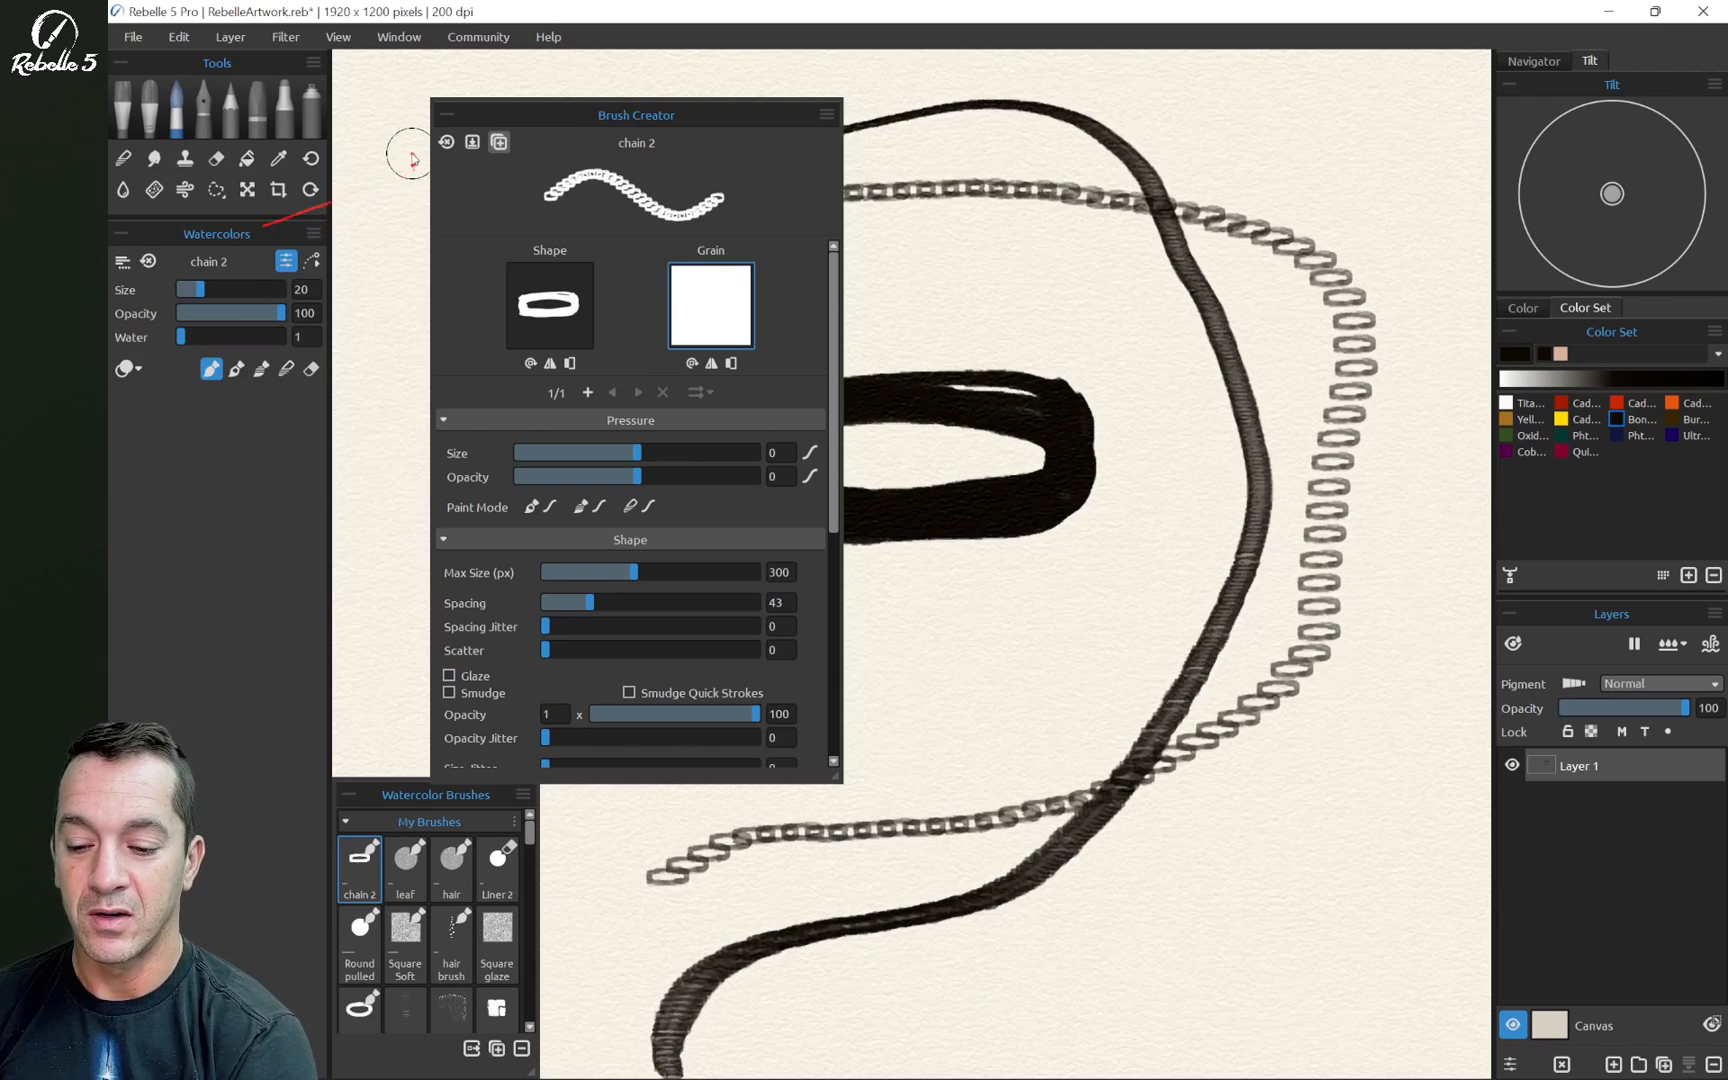
{"action": "mouse_move", "coordinate": [1140, 396]}
{"action": "left_mouse_down"}
{"action": "mouse_move", "coordinate": [1275, 400]}
{"action": "mouse_move", "coordinate": [1400, 505]}
{"action": "mouse_move", "coordinate": [1370, 780]}
{"action": "mouse_move", "coordinate": [1343, 842]}
{"action": "left_mouse_up"}
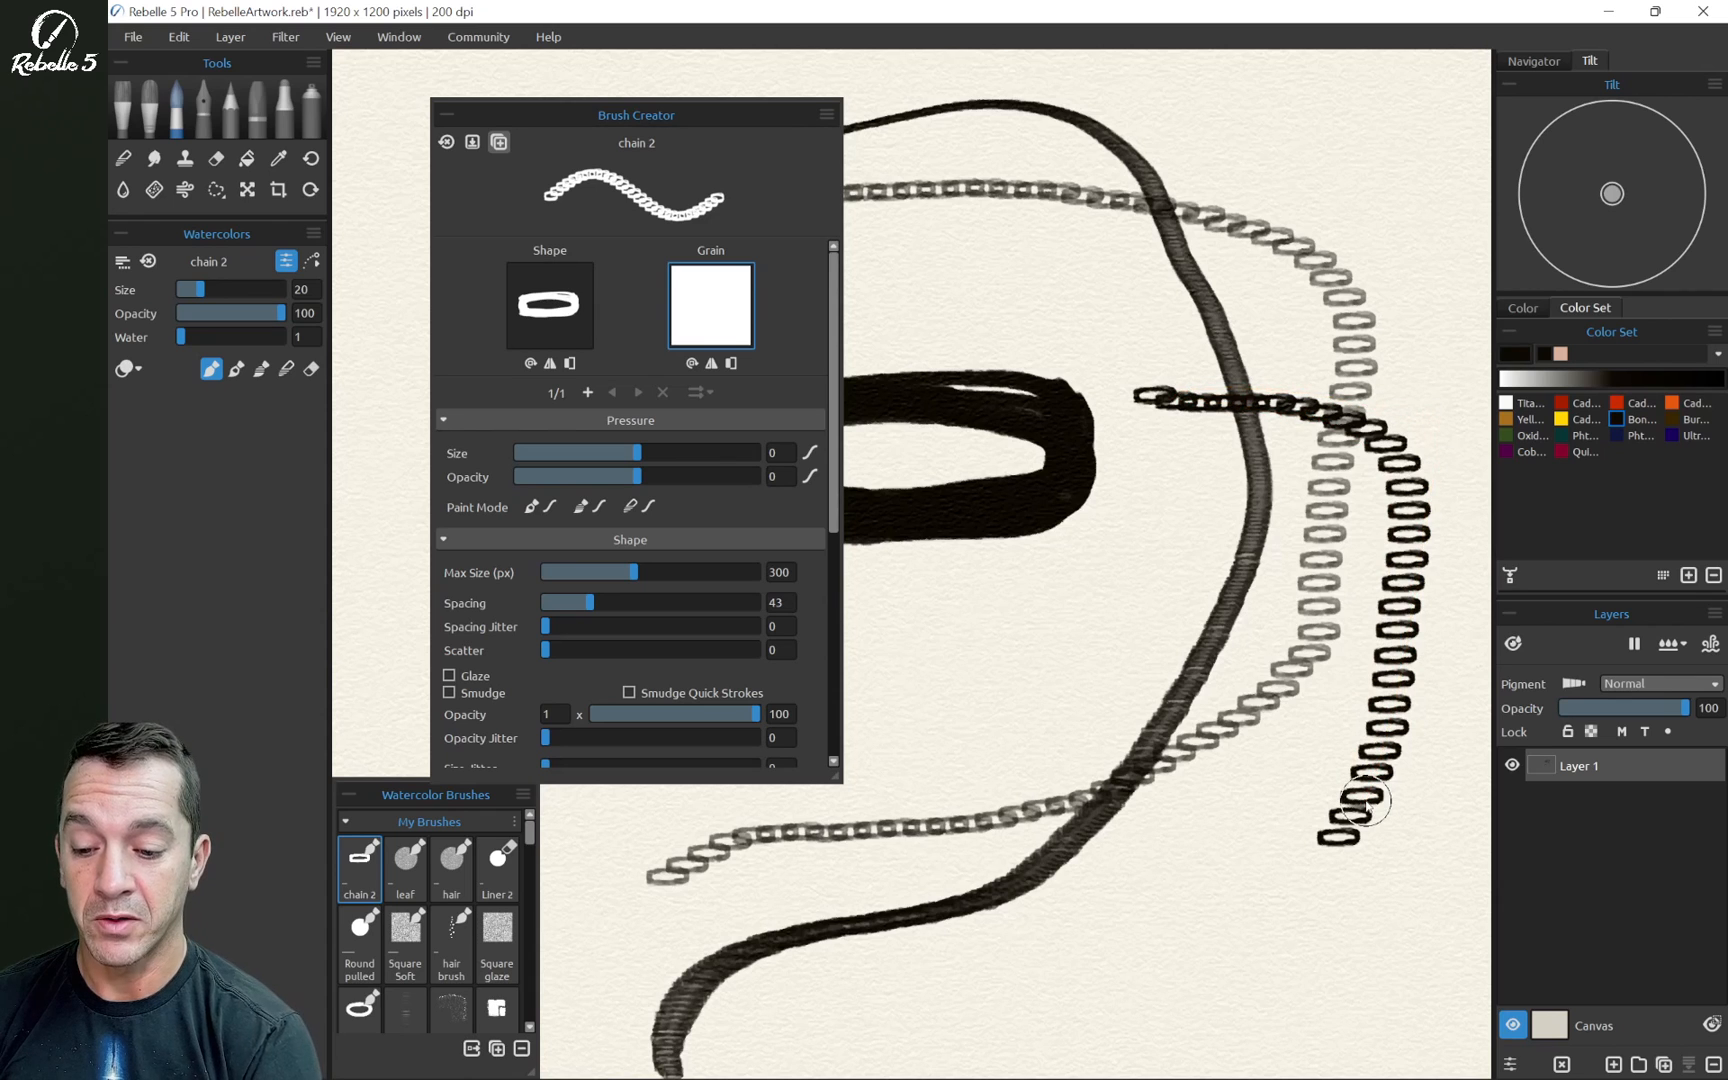
Set the brush's Rotation to Follow Trajectory and test it with a winding chain stroke on a cleared canvas
{"action": "scroll", "coordinate": [793, 461], "scroll_direction": "down", "scroll_amount": 3}
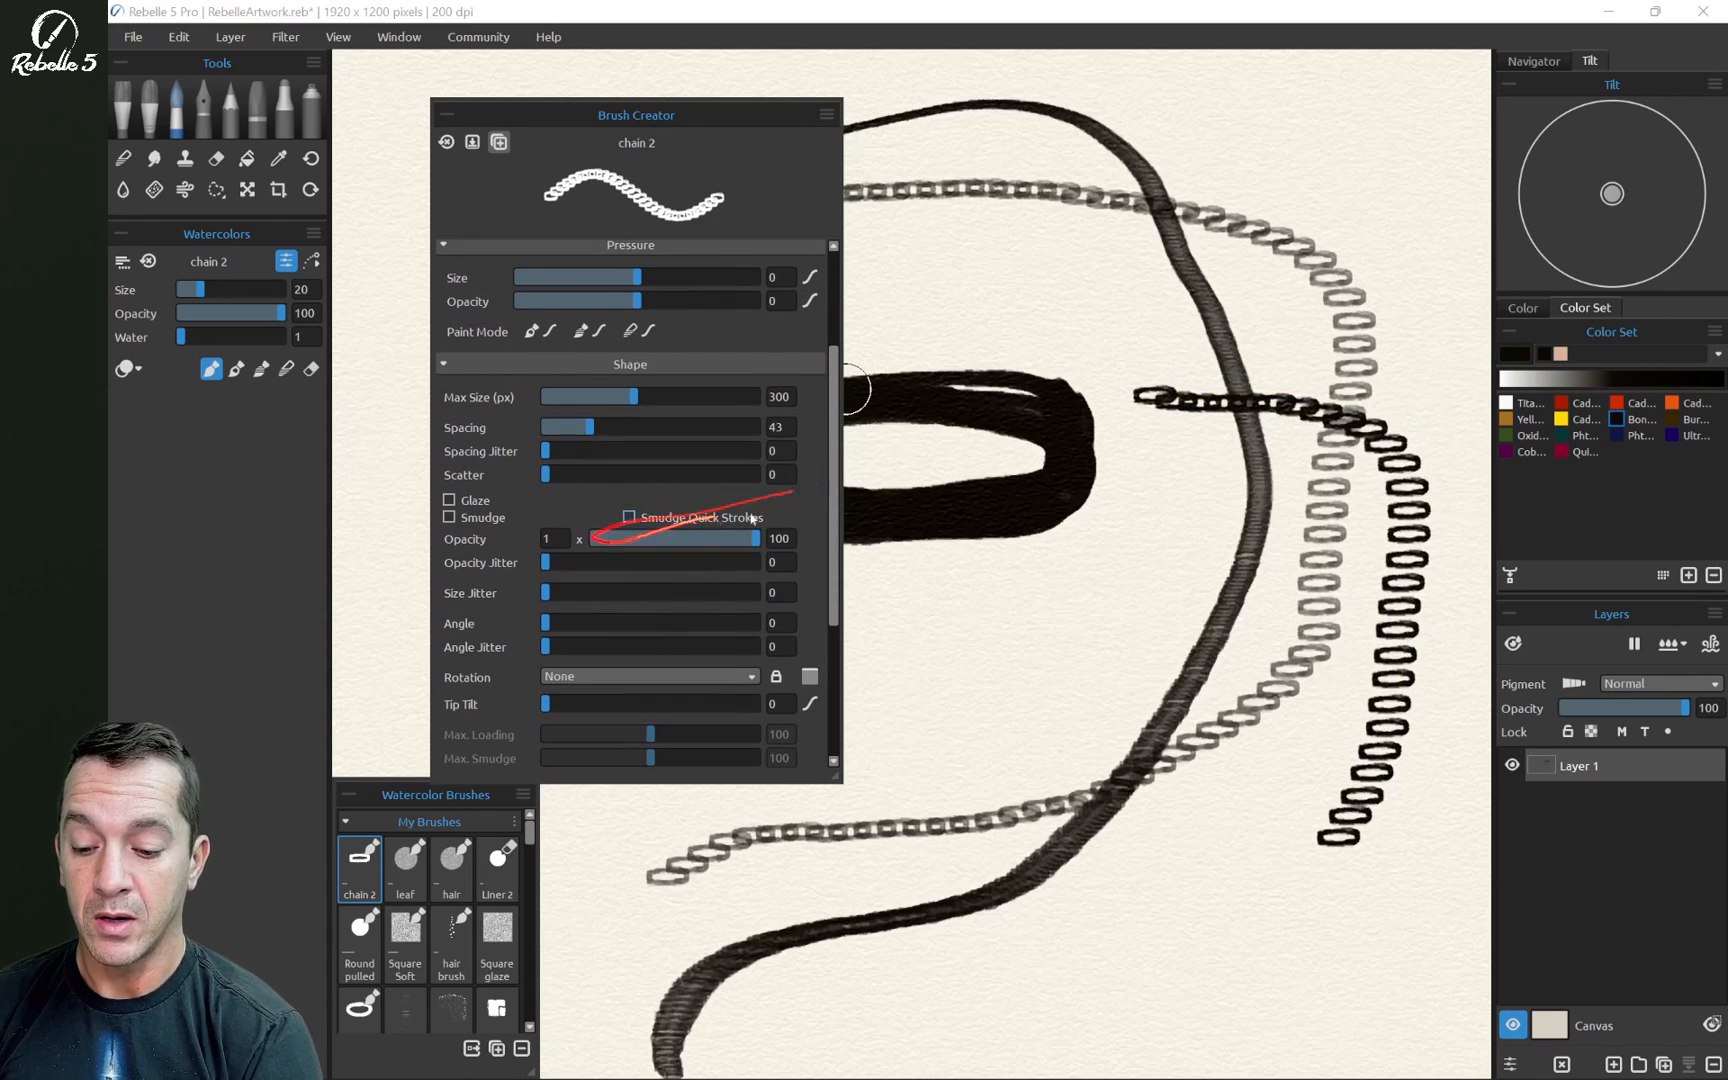
{"action": "left_click_drag", "start_coordinate": [835, 486], "coordinate": [838, 640]}
{"action": "left_click", "coordinate": [748, 434]}
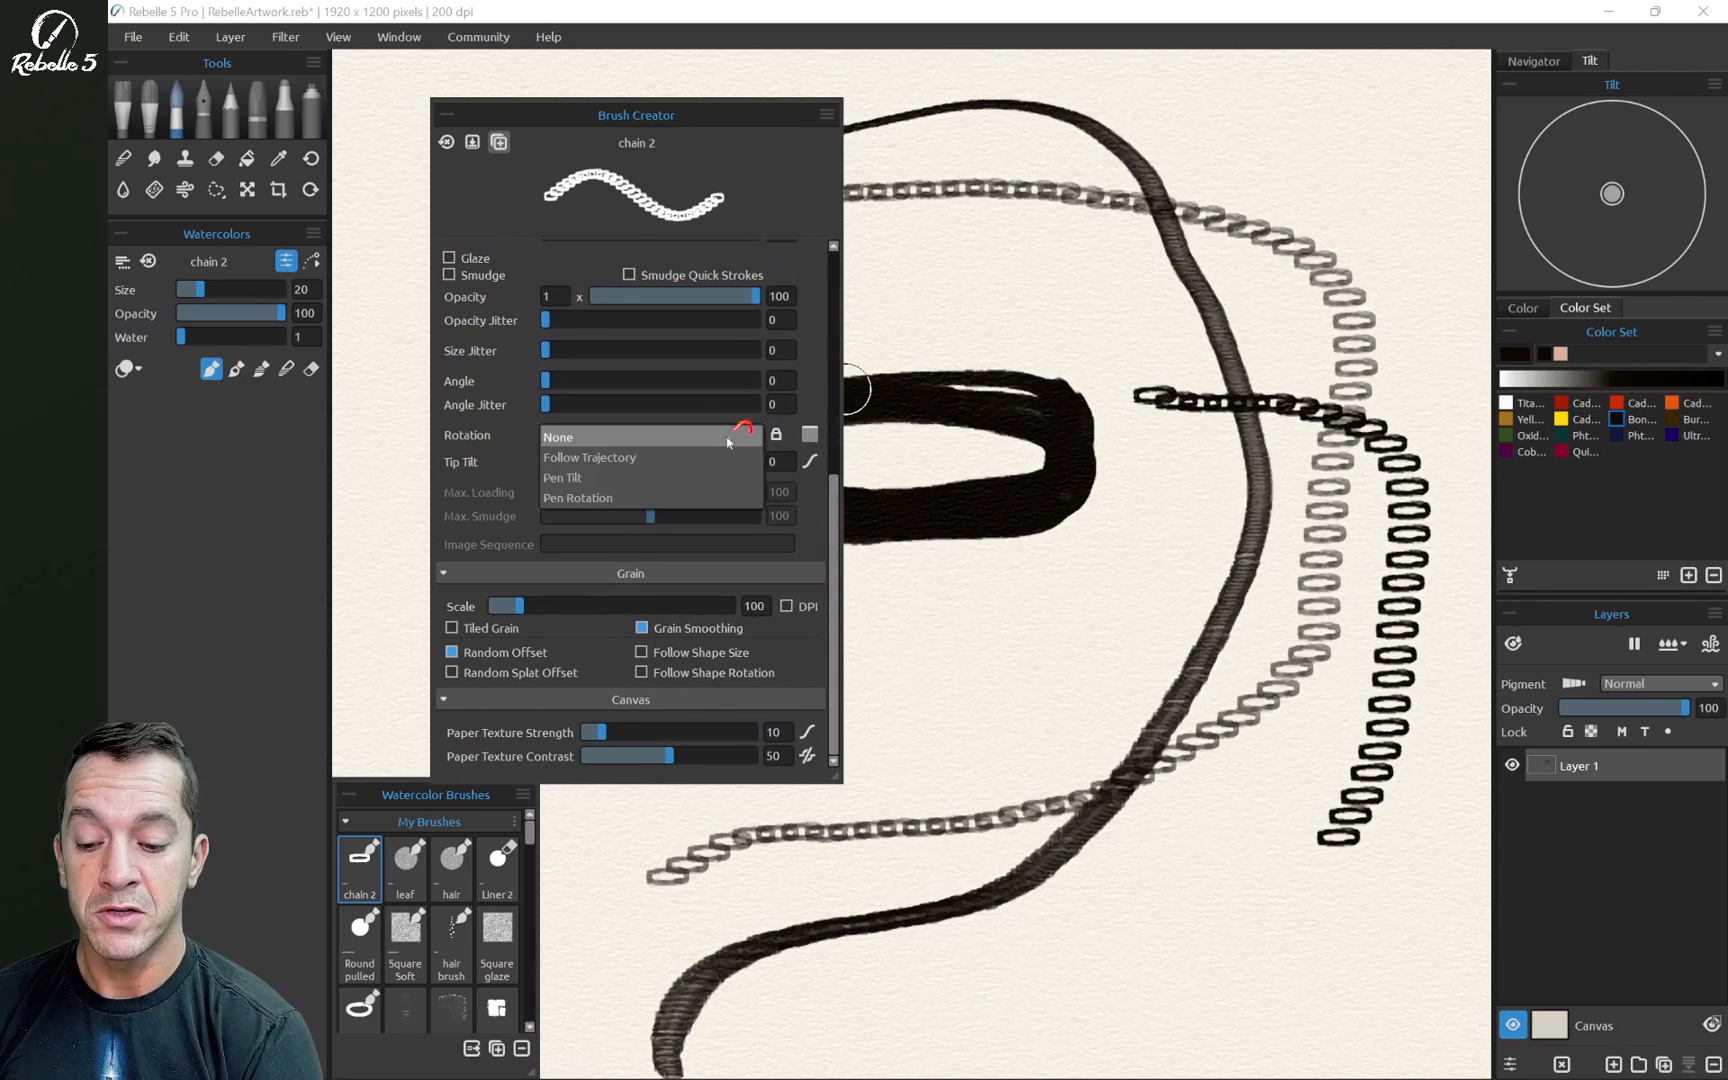
{"action": "left_click", "coordinate": [675, 458]}
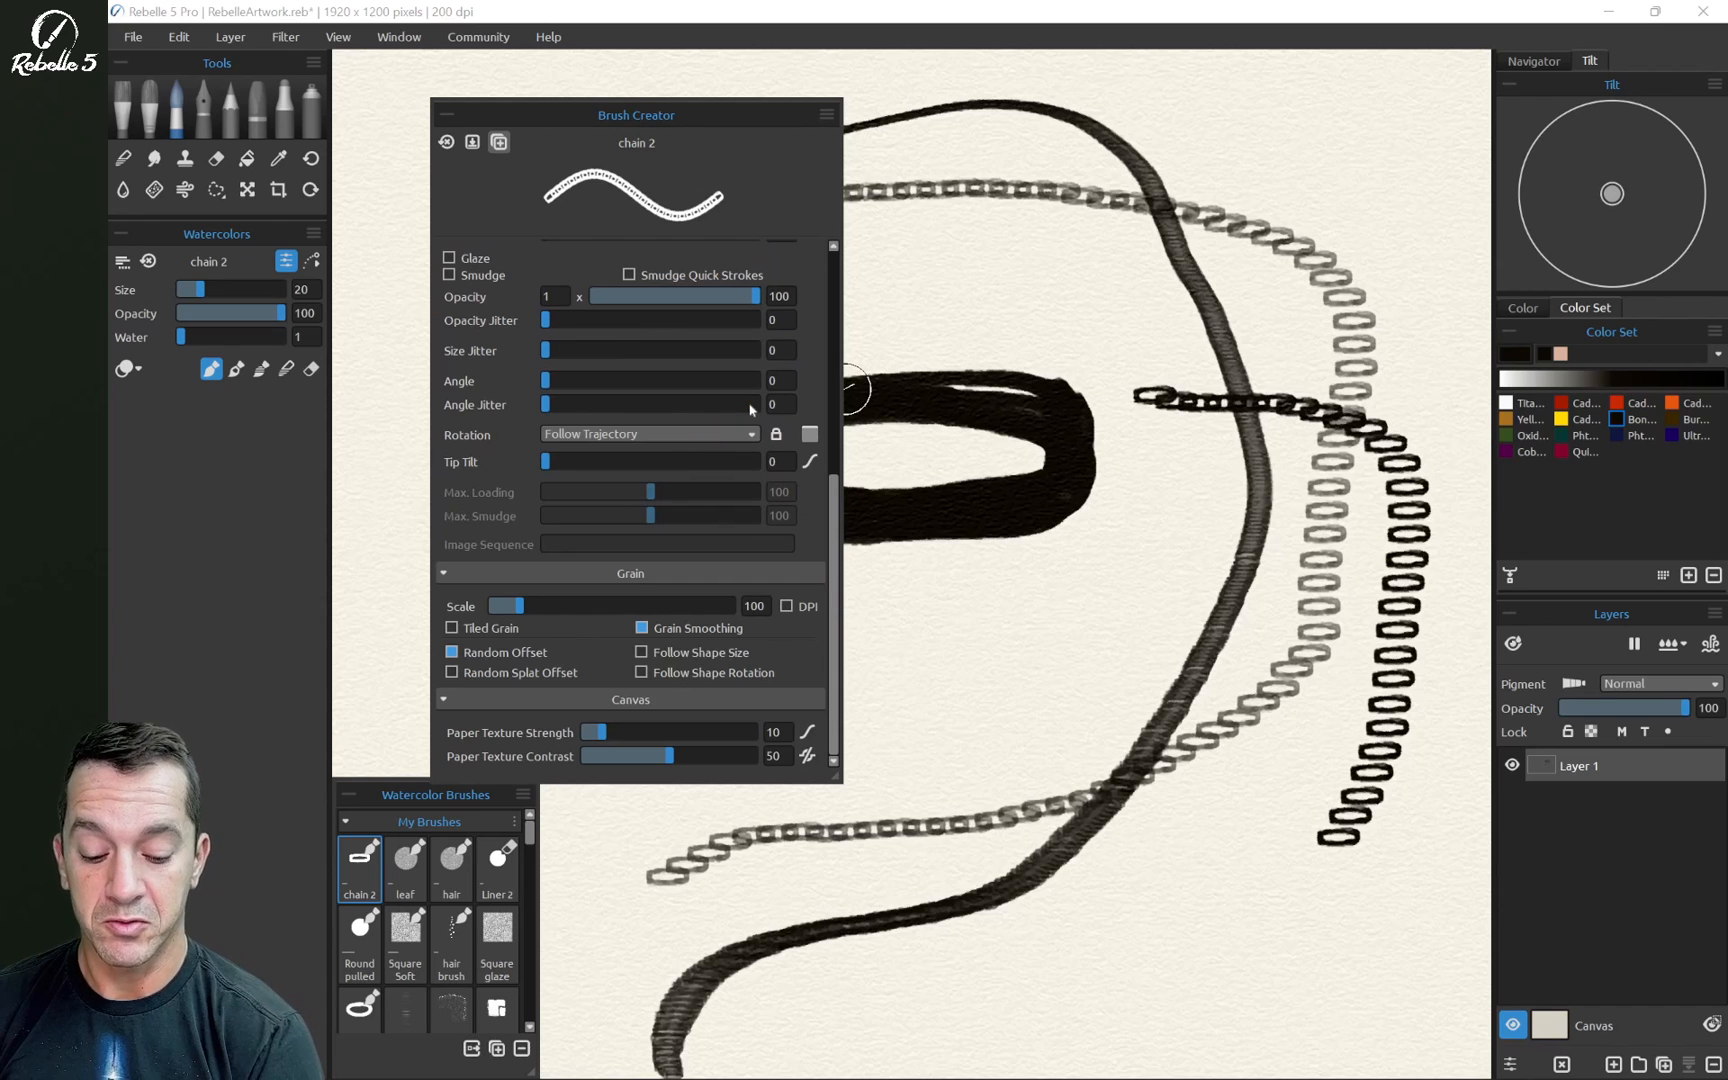
{"action": "key", "text": "Delete"}
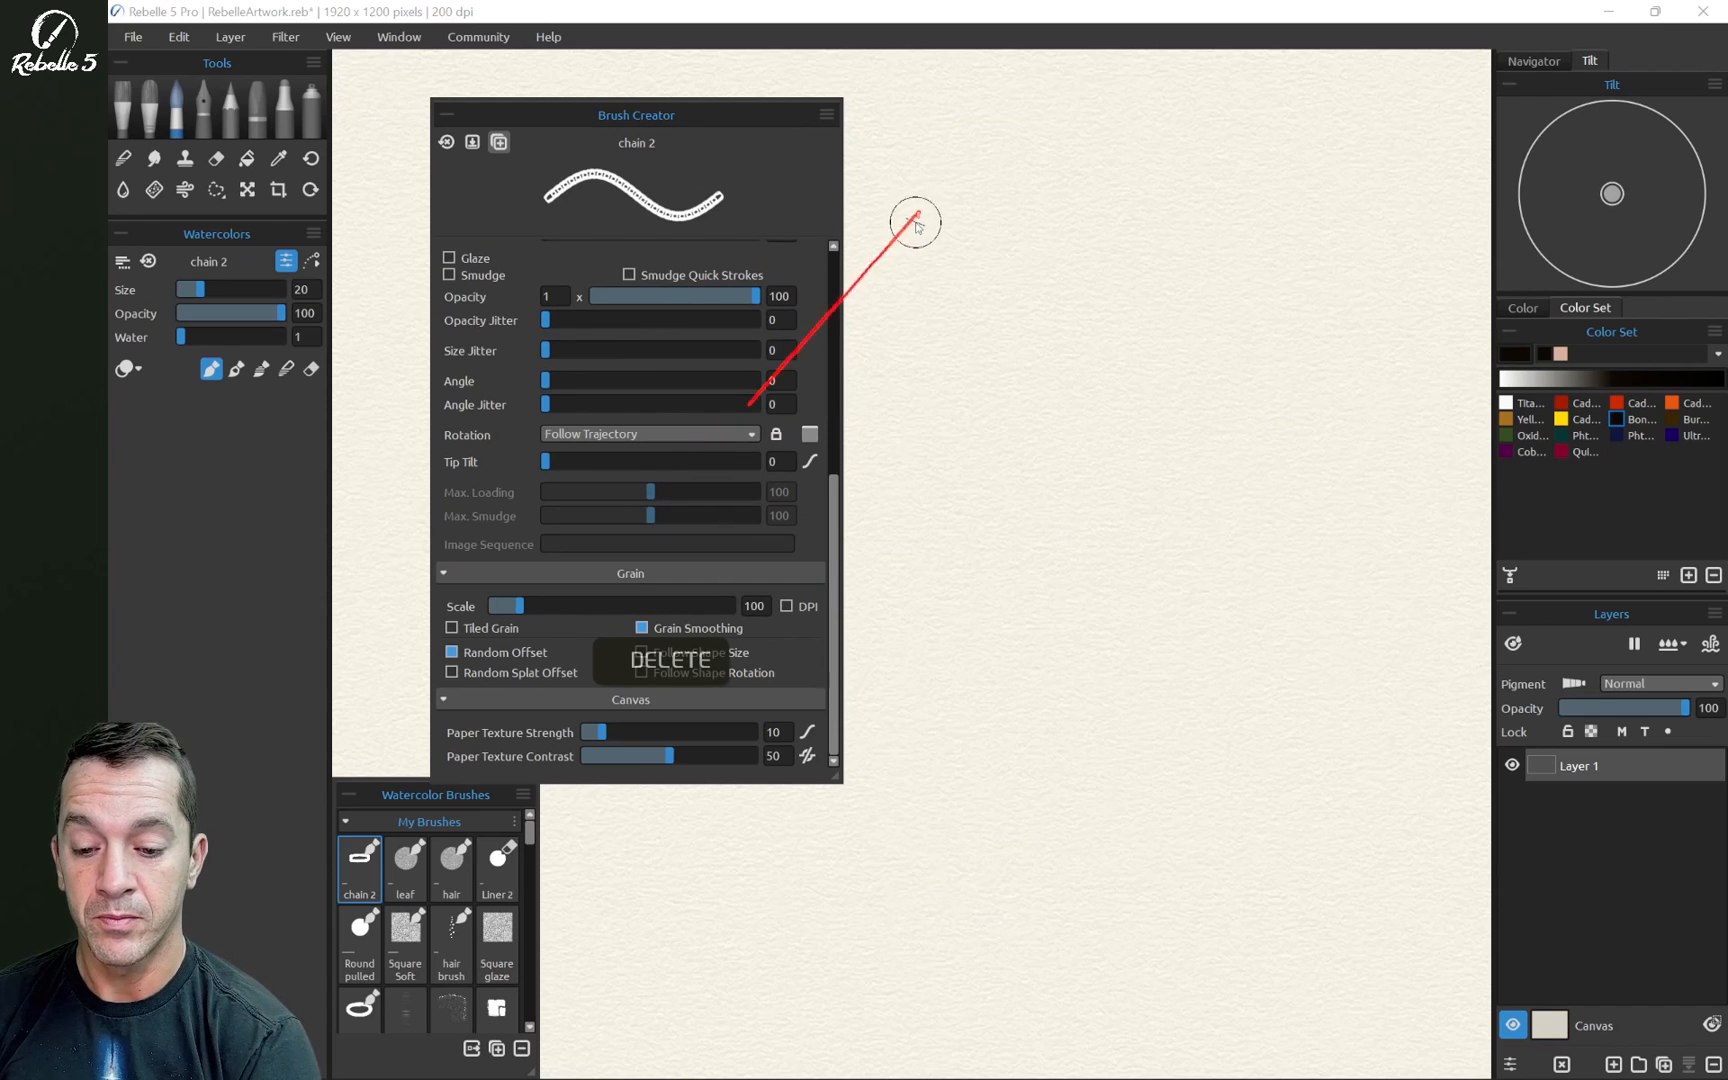
{"action": "mouse_move", "coordinate": [892, 234]}
{"action": "left_mouse_down"}
{"action": "mouse_move", "coordinate": [1091, 227]}
{"action": "mouse_move", "coordinate": [1205, 303]}
{"action": "mouse_move", "coordinate": [1210, 367]}
{"action": "mouse_move", "coordinate": [1048, 423]}
{"action": "mouse_move", "coordinate": [933, 561]}
{"action": "mouse_move", "coordinate": [1029, 648]}
{"action": "mouse_move", "coordinate": [1227, 553]}
{"action": "mouse_move", "coordinate": [1274, 693]}
{"action": "mouse_move", "coordinate": [967, 813]}
{"action": "mouse_move", "coordinate": [905, 904]}
{"action": "mouse_move", "coordinate": [1039, 960]}
{"action": "mouse_move", "coordinate": [1236, 905]}
{"action": "mouse_move", "coordinate": [1381, 724]}
{"action": "mouse_move", "coordinate": [1387, 474]}
{"action": "mouse_move", "coordinate": [1296, 196]}
{"action": "left_mouse_up"}
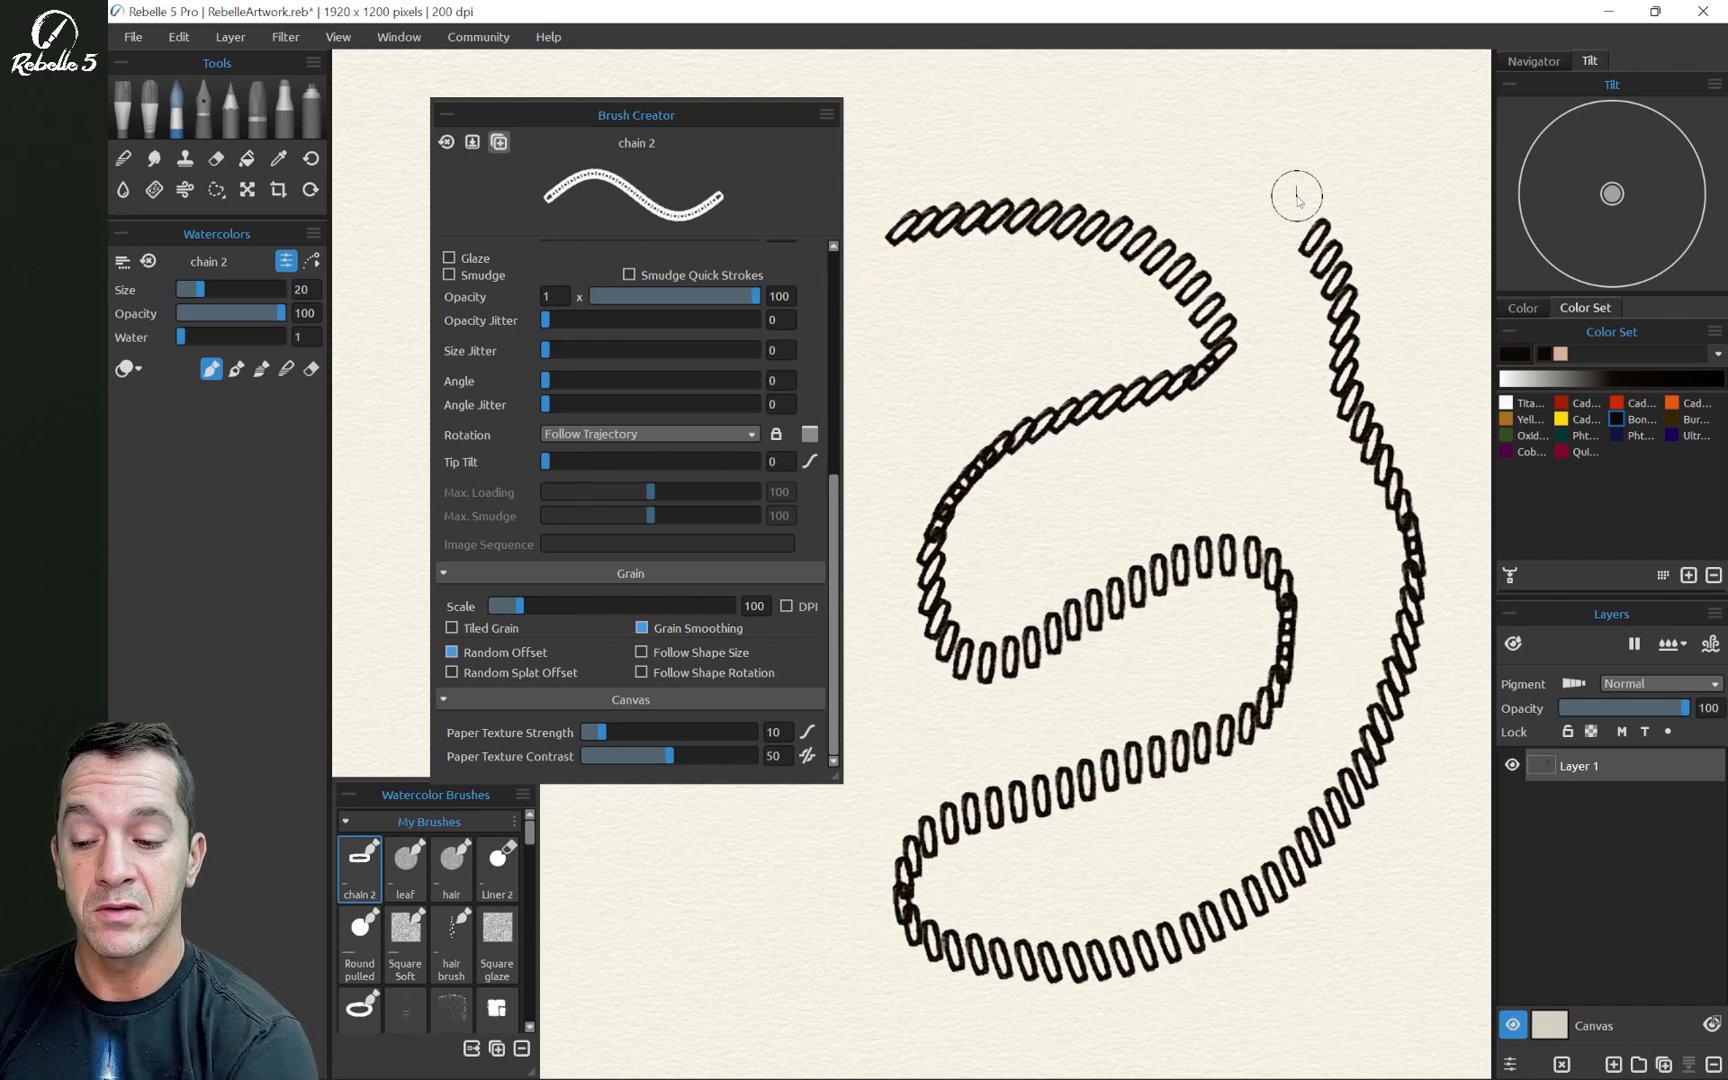
Check the Tools preferences for the option that always uses Pen Tilt / Rotation instead of Follow Trajectory
{"action": "left_click", "coordinate": [179, 37]}
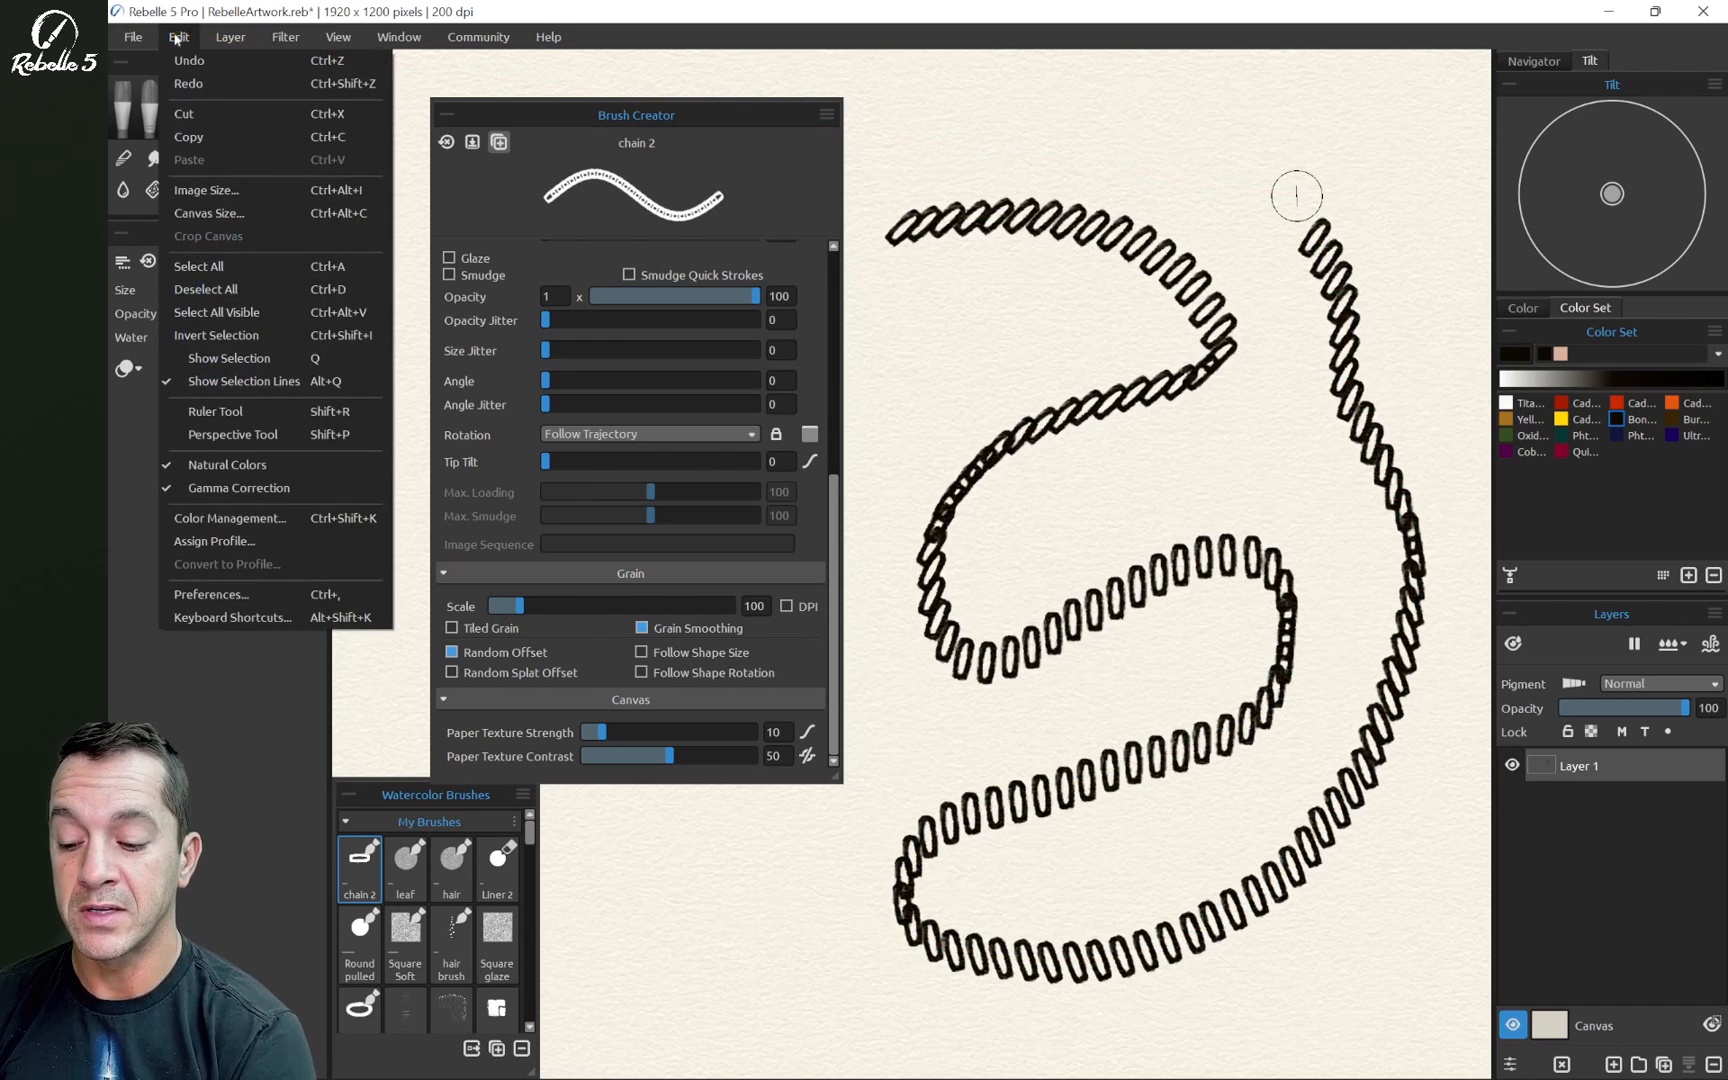
{"action": "left_click", "coordinate": [236, 594]}
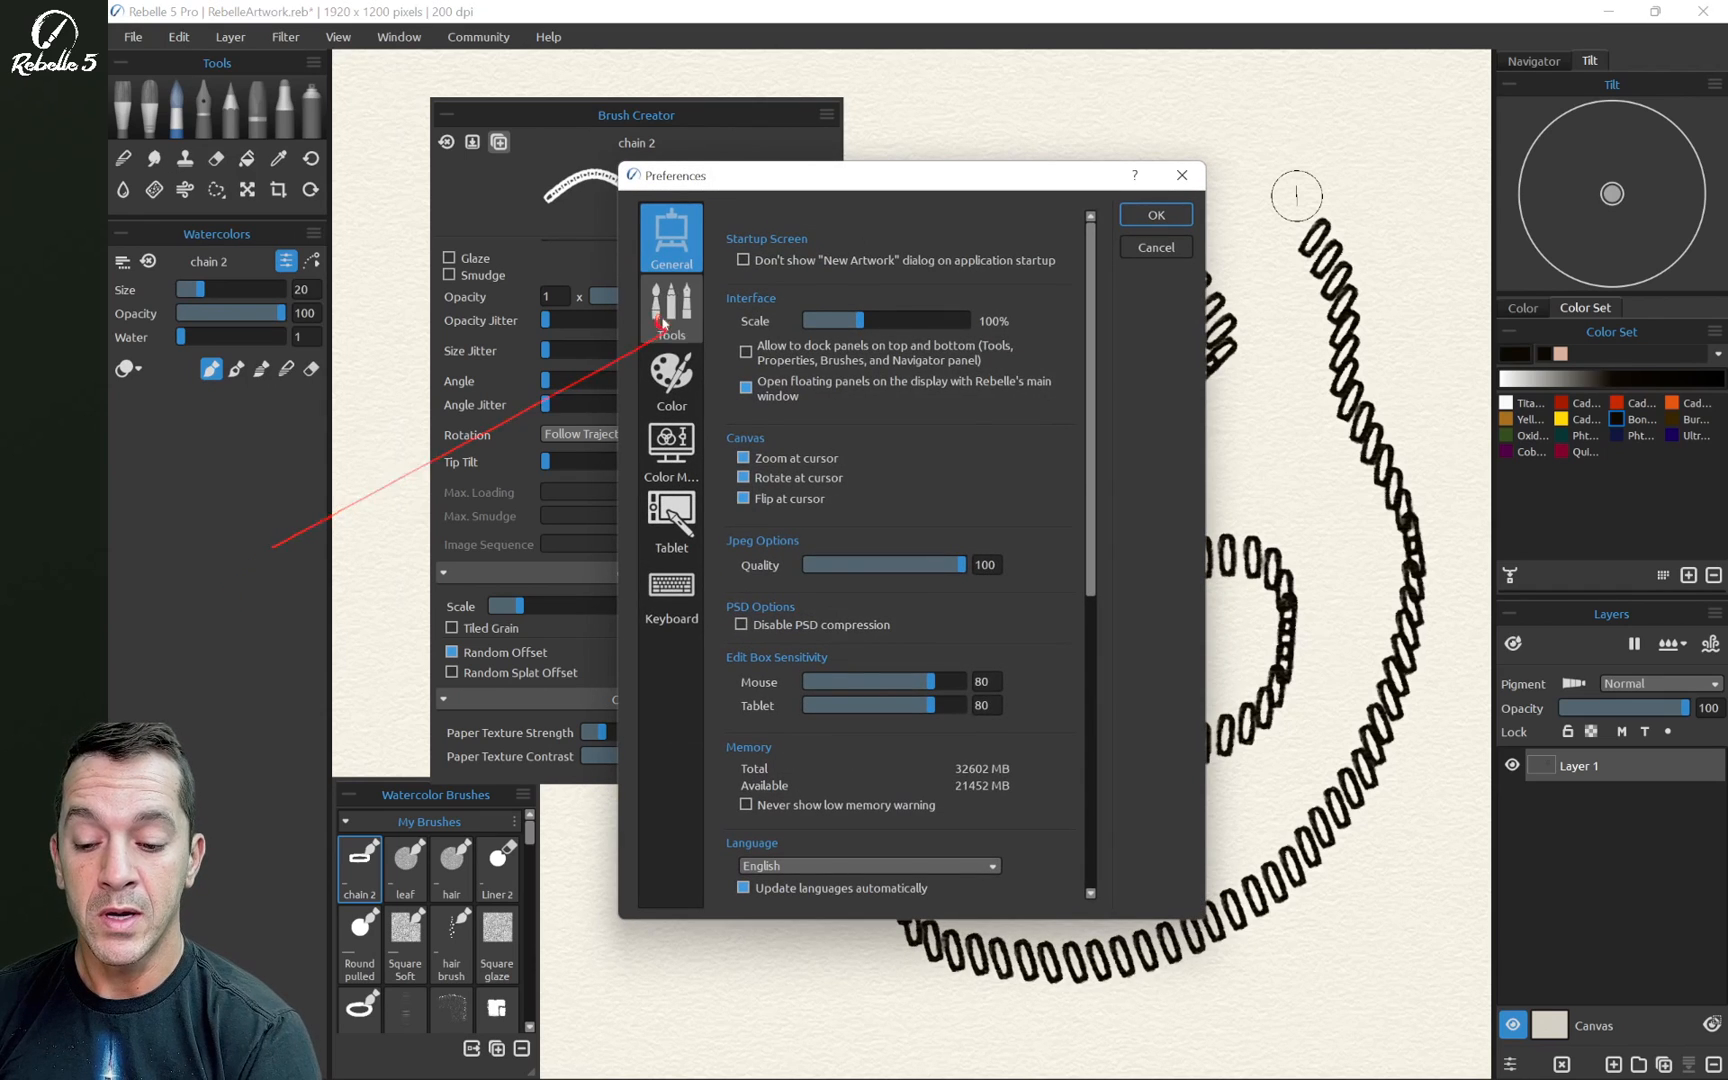
{"action": "left_click", "coordinate": [699, 295]}
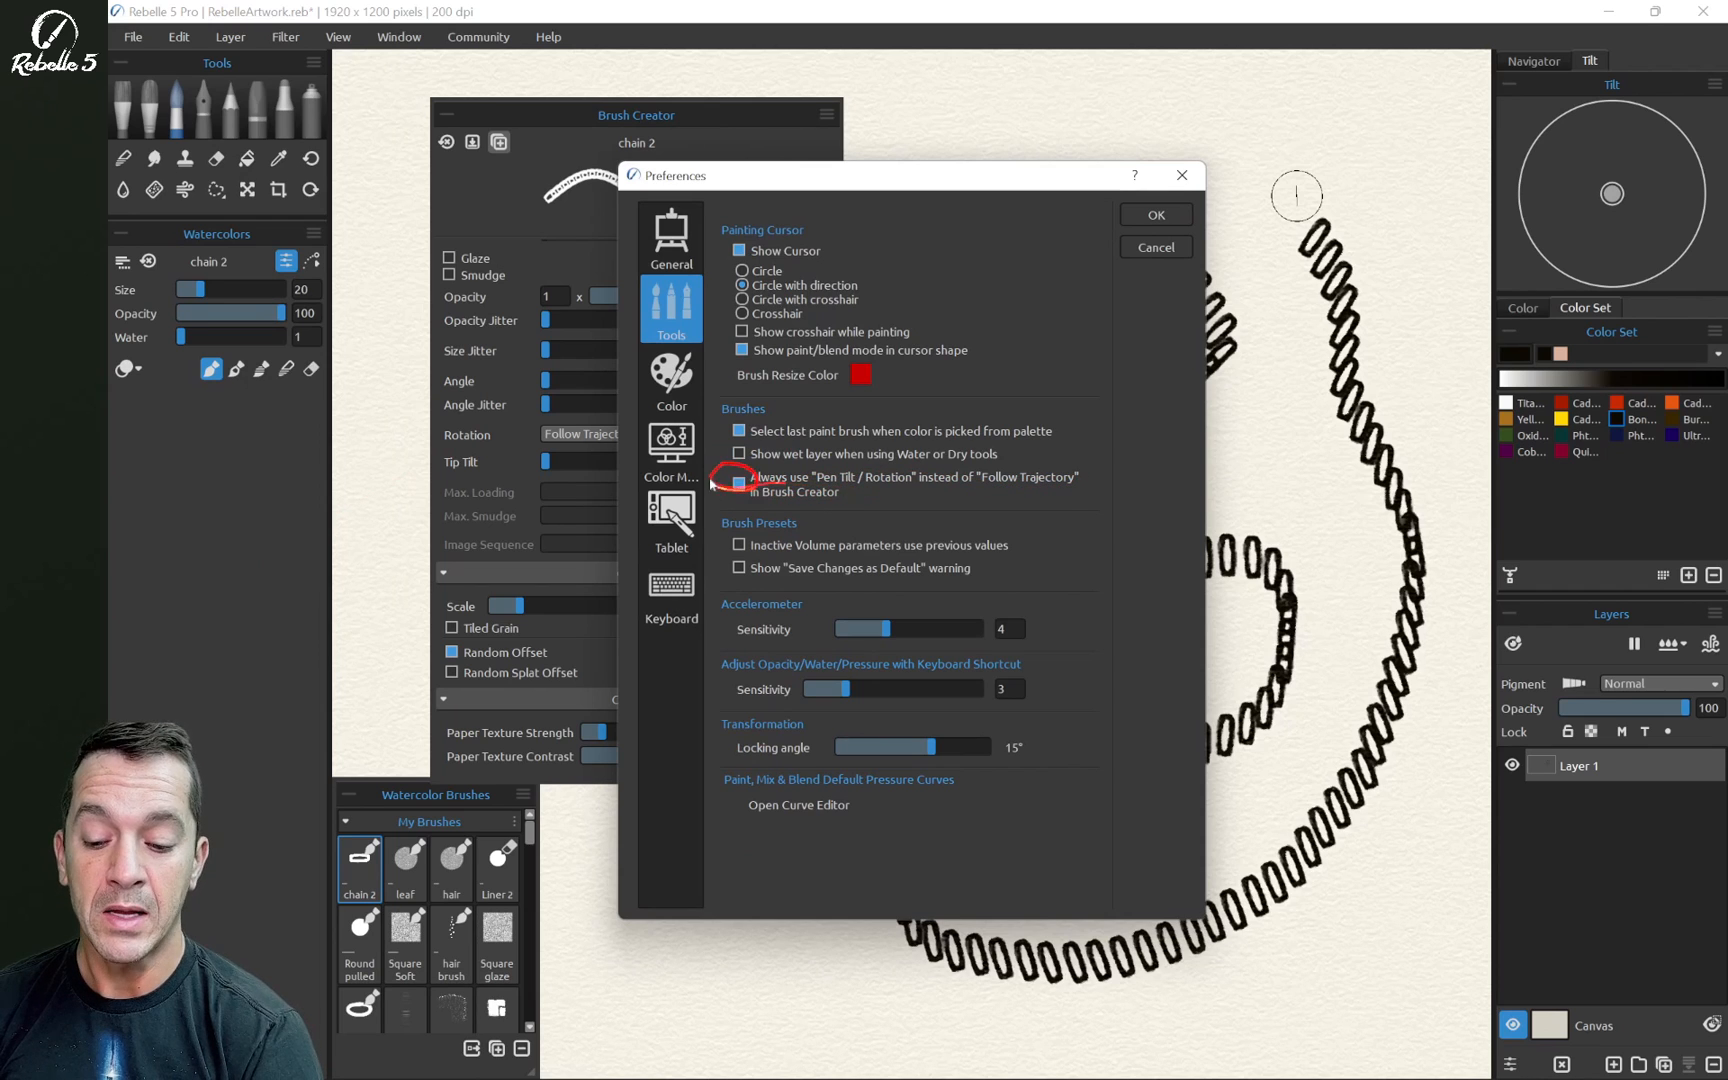
{"action": "left_click", "coordinate": [1156, 215]}
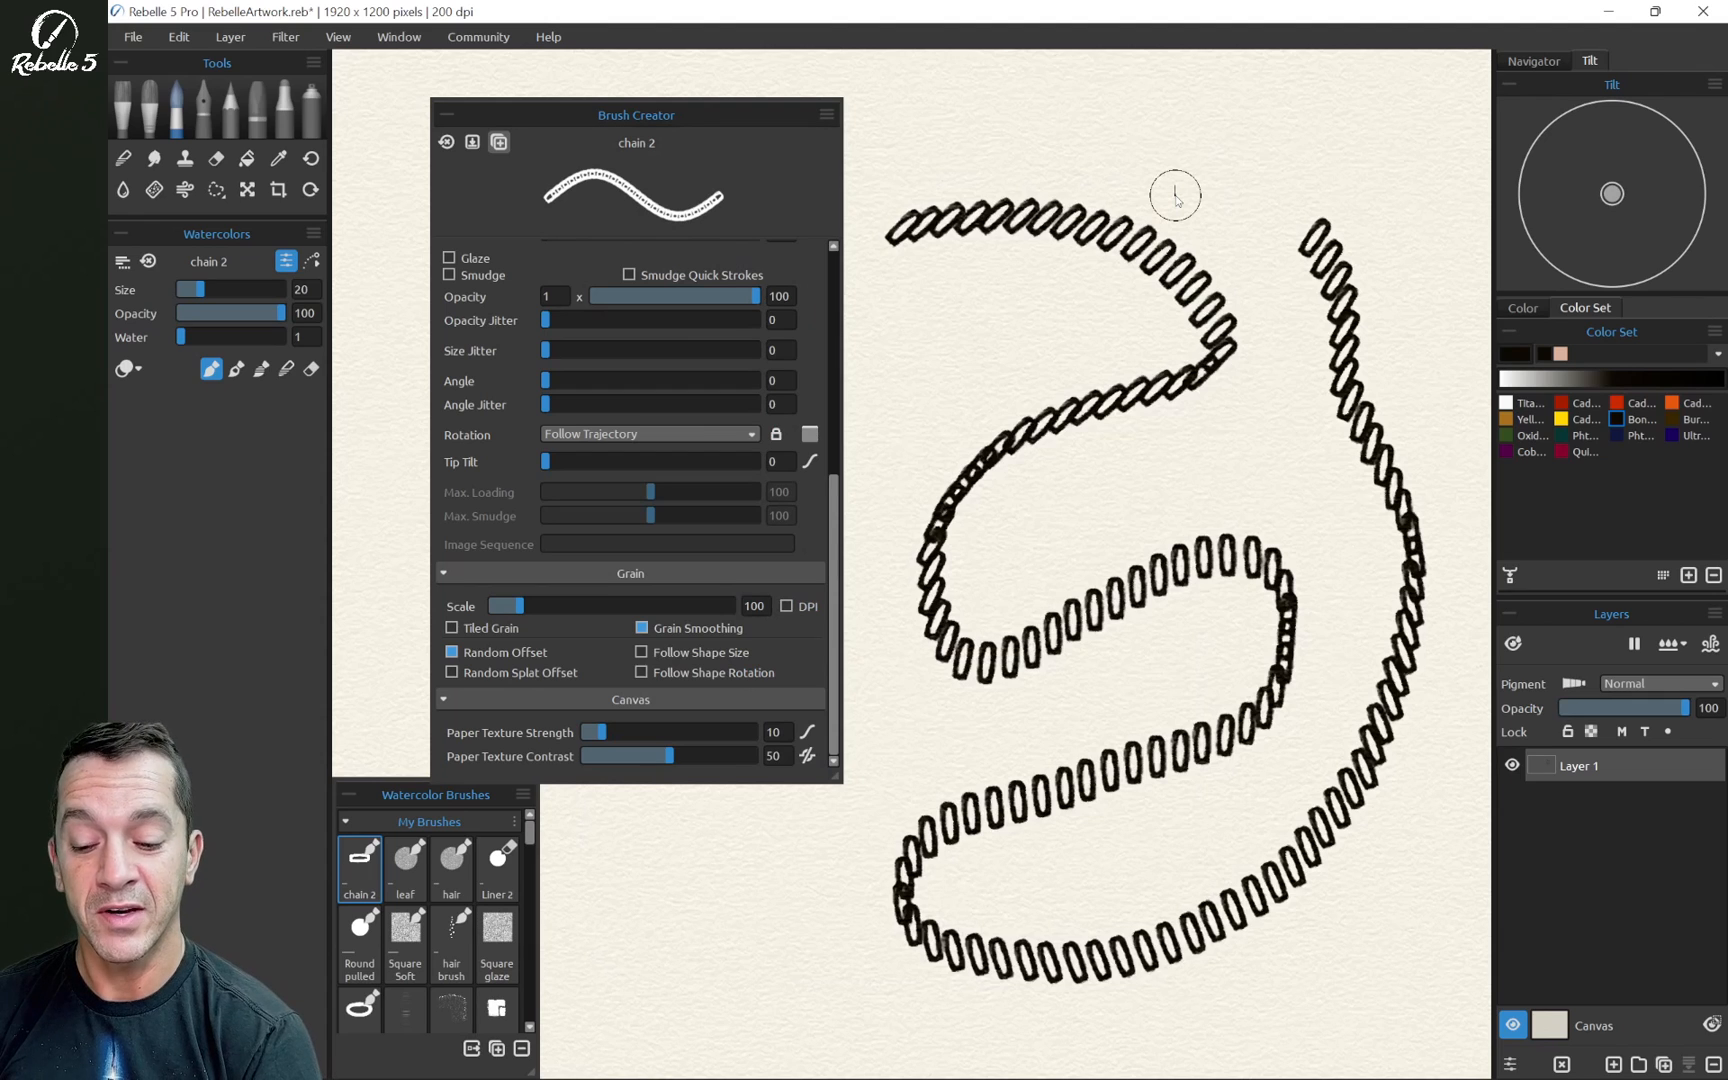
Lock the brush's Follow Trajectory rotation and replace the previous test stroke with a new winding chain
{"action": "left_click", "coordinate": [775, 434]}
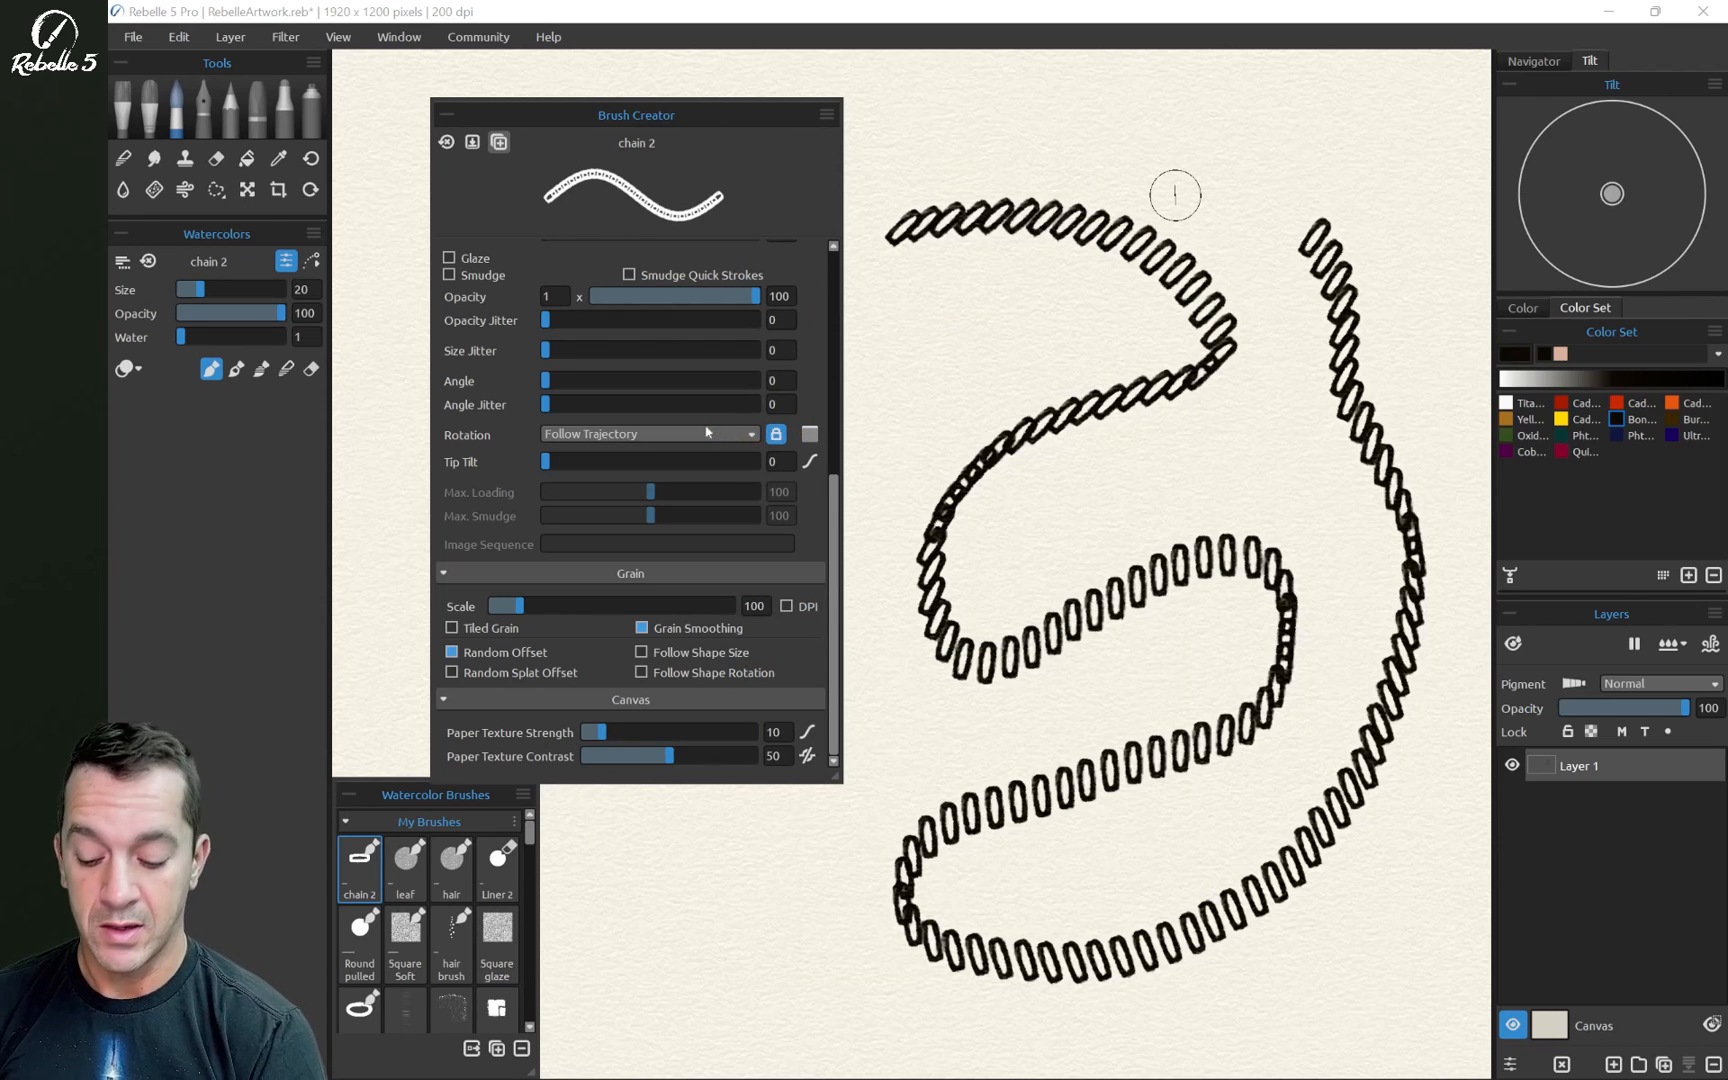
{"action": "key", "text": "ctrl+z"}
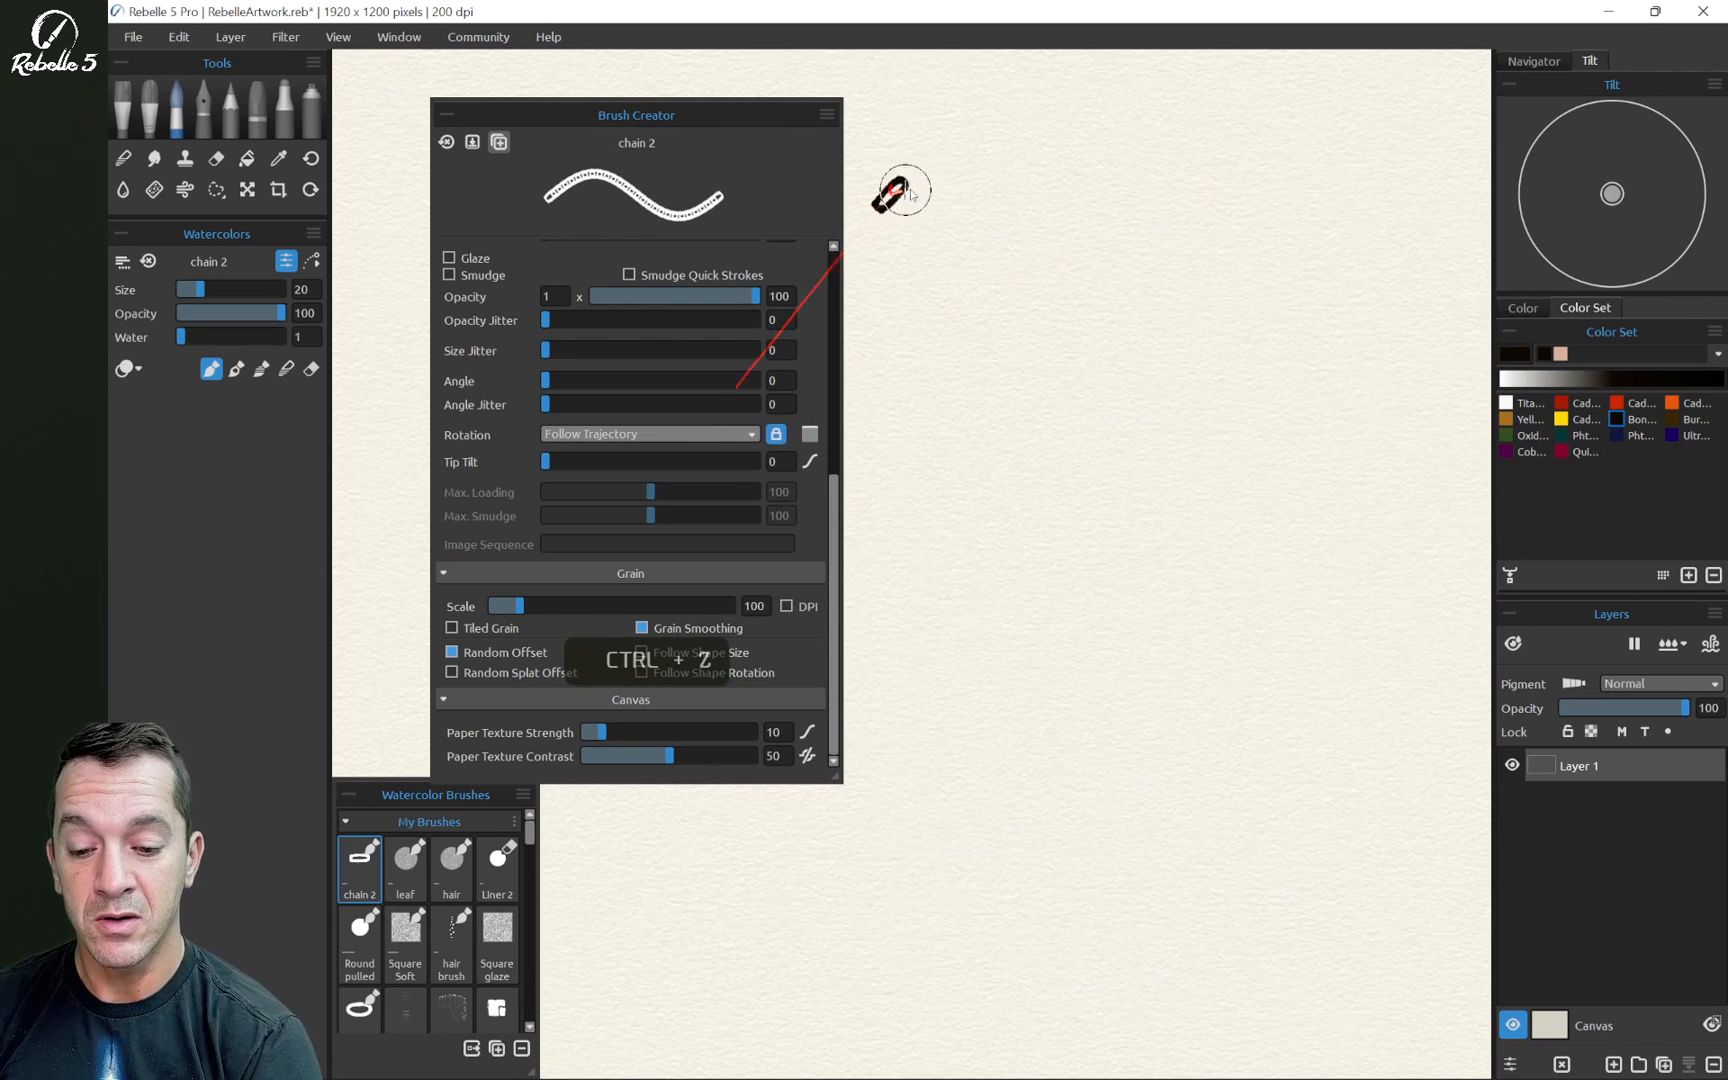
{"action": "mouse_move", "coordinate": [903, 190]}
{"action": "left_mouse_down"}
{"action": "mouse_move", "coordinate": [1127, 188]}
{"action": "mouse_move", "coordinate": [1242, 229]}
{"action": "mouse_move", "coordinate": [1288, 260]}
{"action": "mouse_move", "coordinate": [1309, 310]}
{"action": "mouse_move", "coordinate": [1302, 352]}
{"action": "mouse_move", "coordinate": [1244, 390]}
{"action": "mouse_move", "coordinate": [993, 394]}
{"action": "mouse_move", "coordinate": [897, 428]}
{"action": "left_mouse_up"}
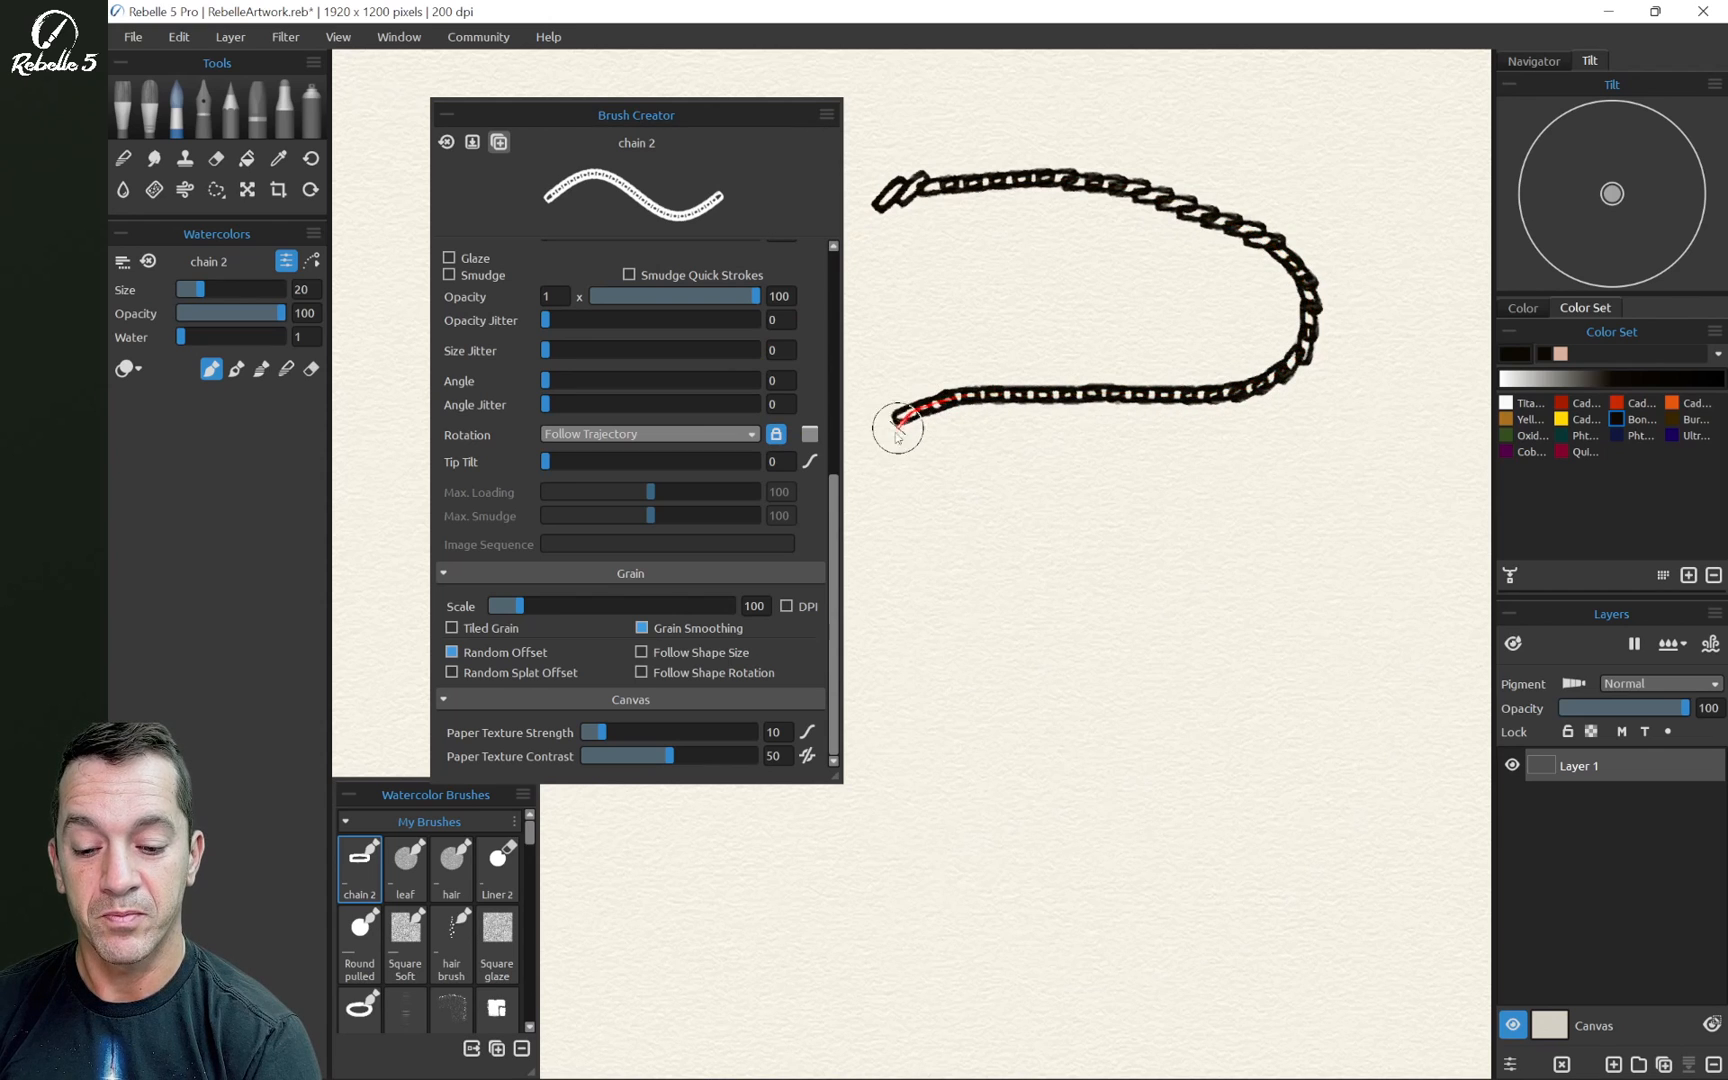
{"action": "mouse_move", "coordinate": [918, 549]}
{"action": "left_mouse_down"}
{"action": "mouse_move", "coordinate": [1002, 570]}
{"action": "mouse_move", "coordinate": [1364, 551]}
{"action": "mouse_move", "coordinate": [1454, 617]}
{"action": "mouse_move", "coordinate": [1451, 676]}
{"action": "mouse_move", "coordinate": [1379, 749]}
{"action": "mouse_move", "coordinate": [1046, 779]}
{"action": "mouse_move", "coordinate": [980, 838]}
{"action": "left_mouse_up"}
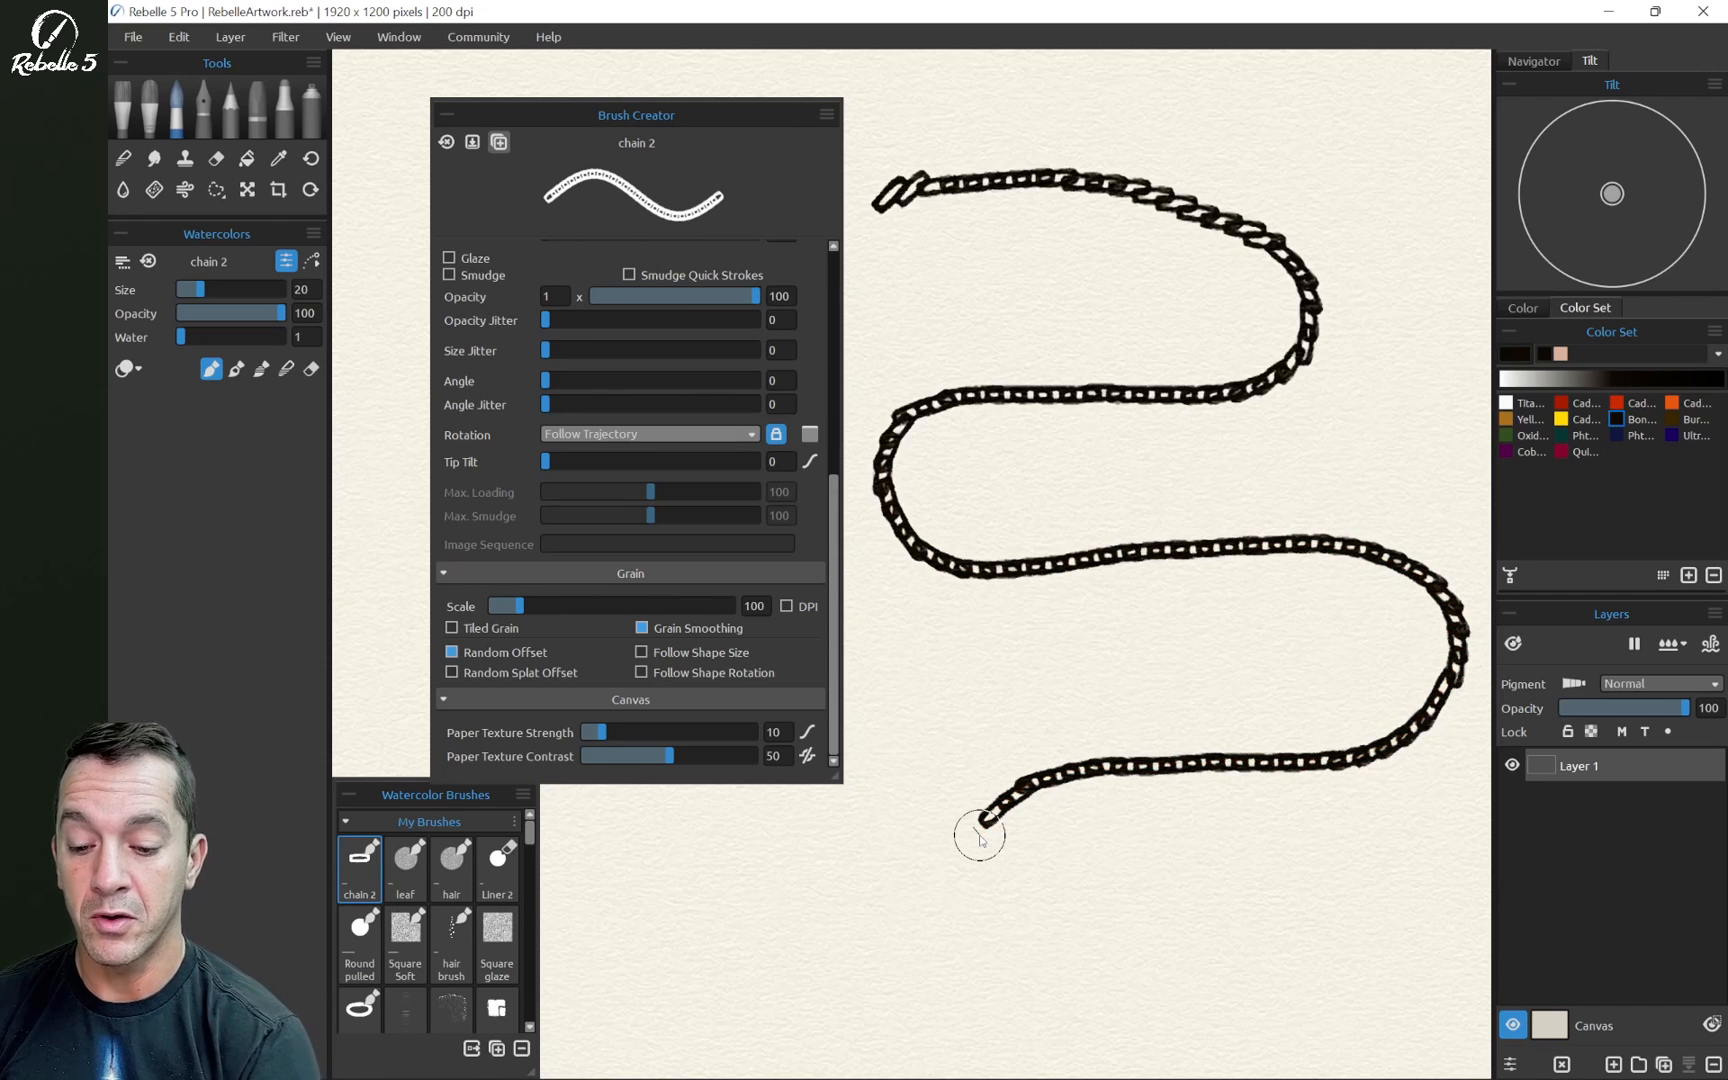
Set the chain 2 brush's Spacing to 54 and paint a shorter curved test chain above the winding one
{"action": "scroll", "coordinate": [805, 400], "scroll_direction": "up", "scroll_amount": 5}
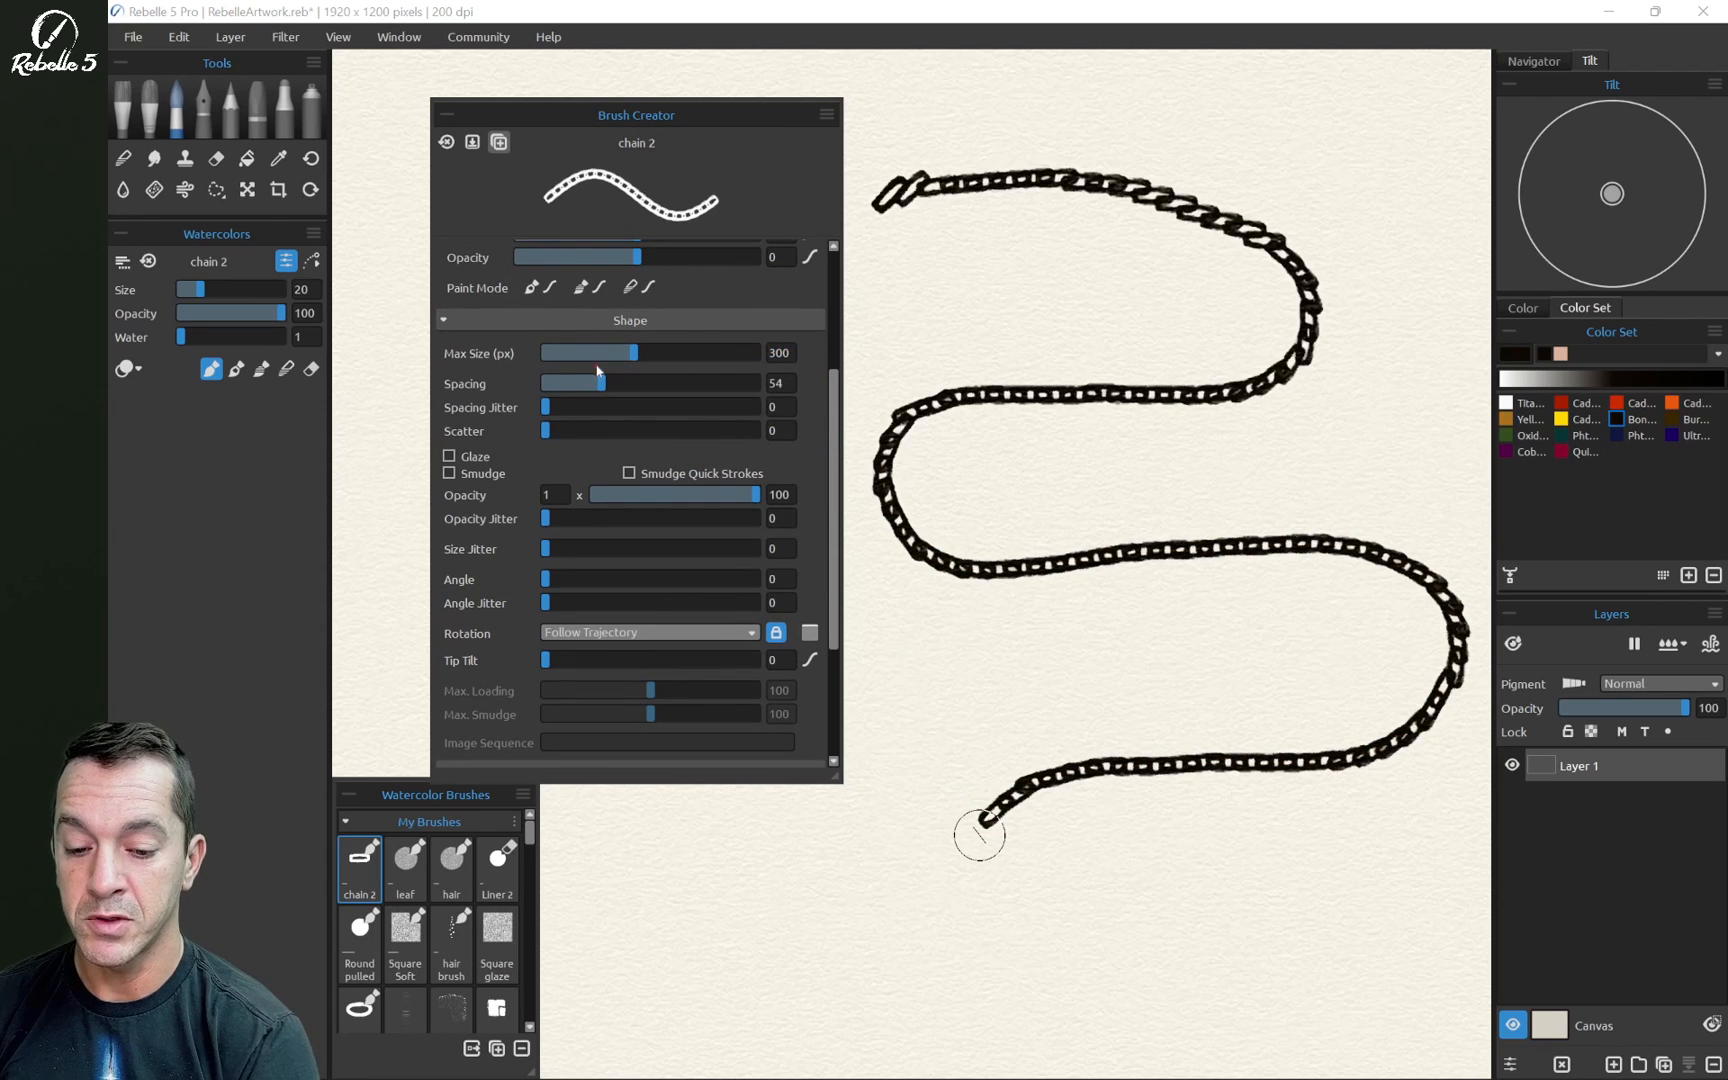
{"action": "mouse_move", "coordinate": [915, 112]}
{"action": "left_mouse_down"}
{"action": "mouse_move", "coordinate": [1122, 108]}
{"action": "mouse_move", "coordinate": [1338, 163]}
{"action": "mouse_move", "coordinate": [1404, 255]}
{"action": "mouse_move", "coordinate": [1395, 355]}
{"action": "mouse_move", "coordinate": [1302, 398]}
{"action": "left_mouse_up"}
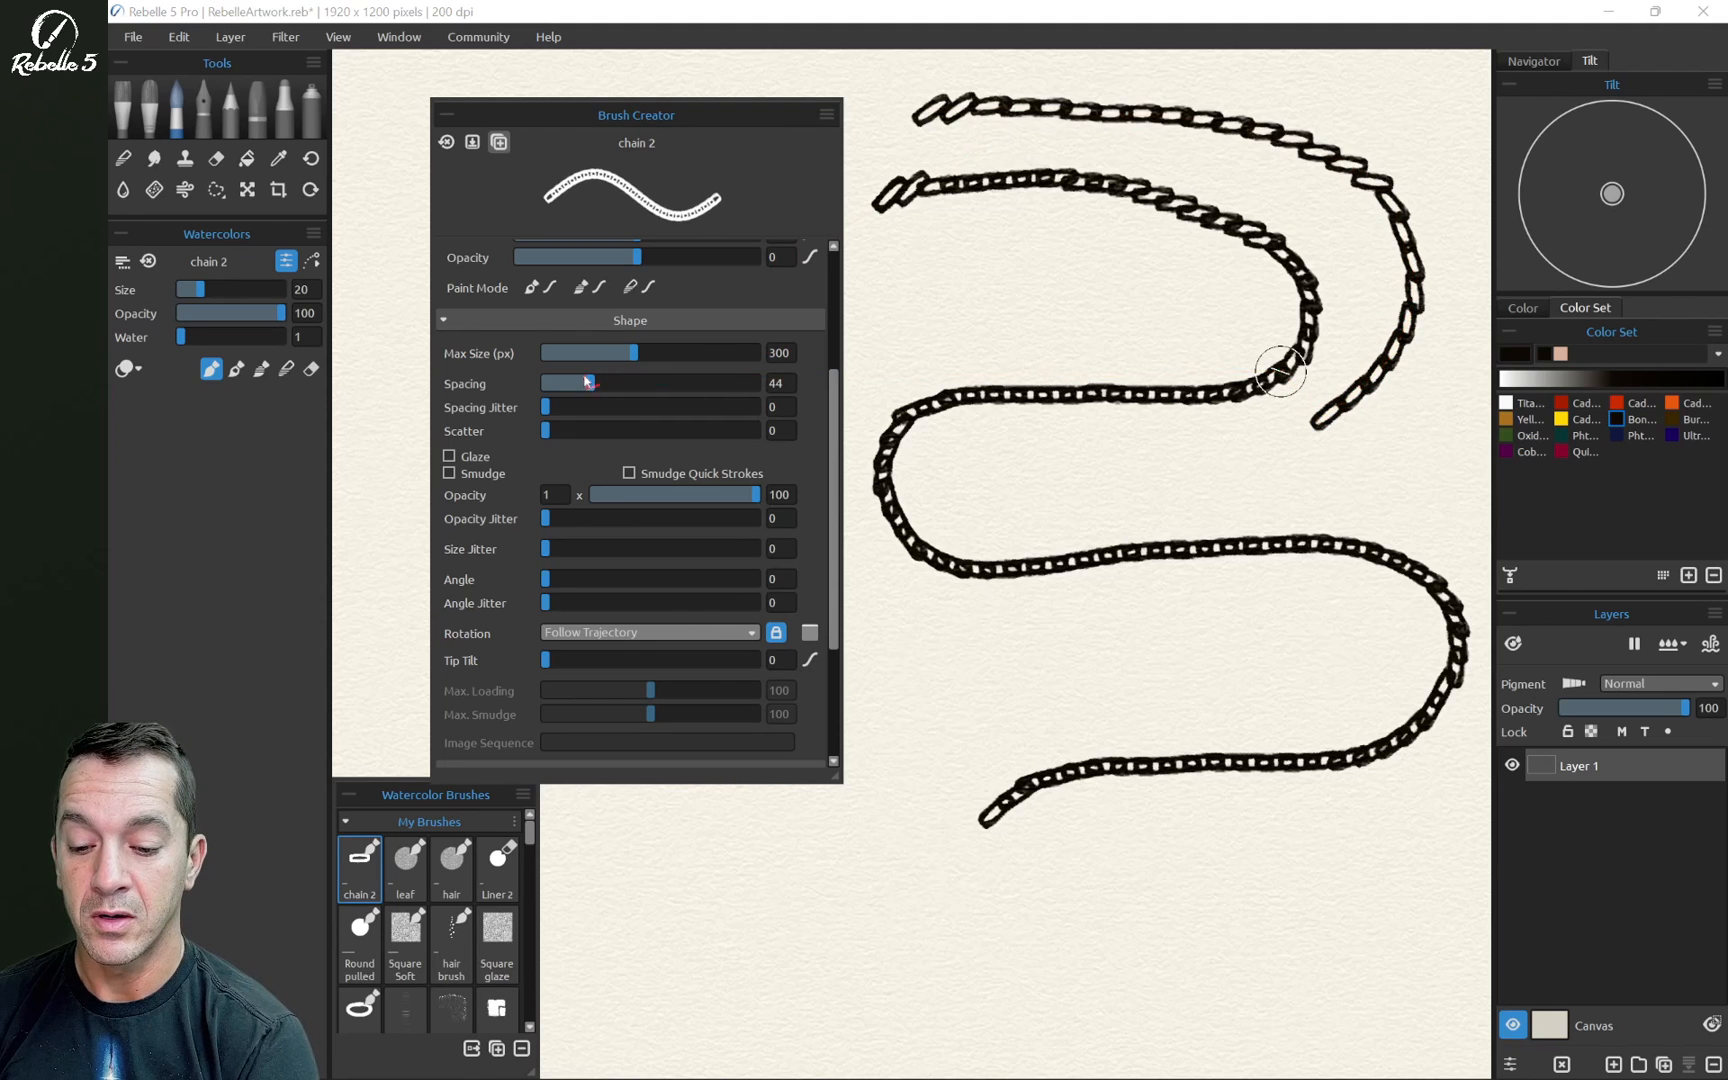
Clear the test chains, set the chain 2 brush's Size to 37, and paint a large winding chain down the canvas
{"action": "mouse_move", "coordinate": [906, 288]}
{"action": "left_mouse_down"}
{"action": "mouse_move", "coordinate": [1145, 270]}
{"action": "mouse_move", "coordinate": [1227, 289]}
{"action": "mouse_move", "coordinate": [1030, 484]}
{"action": "left_mouse_up"}
{"action": "key", "text": "ctrl+z"}
{"action": "key", "text": "ctrl+z"}
{"action": "key", "text": "ctrl+z"}
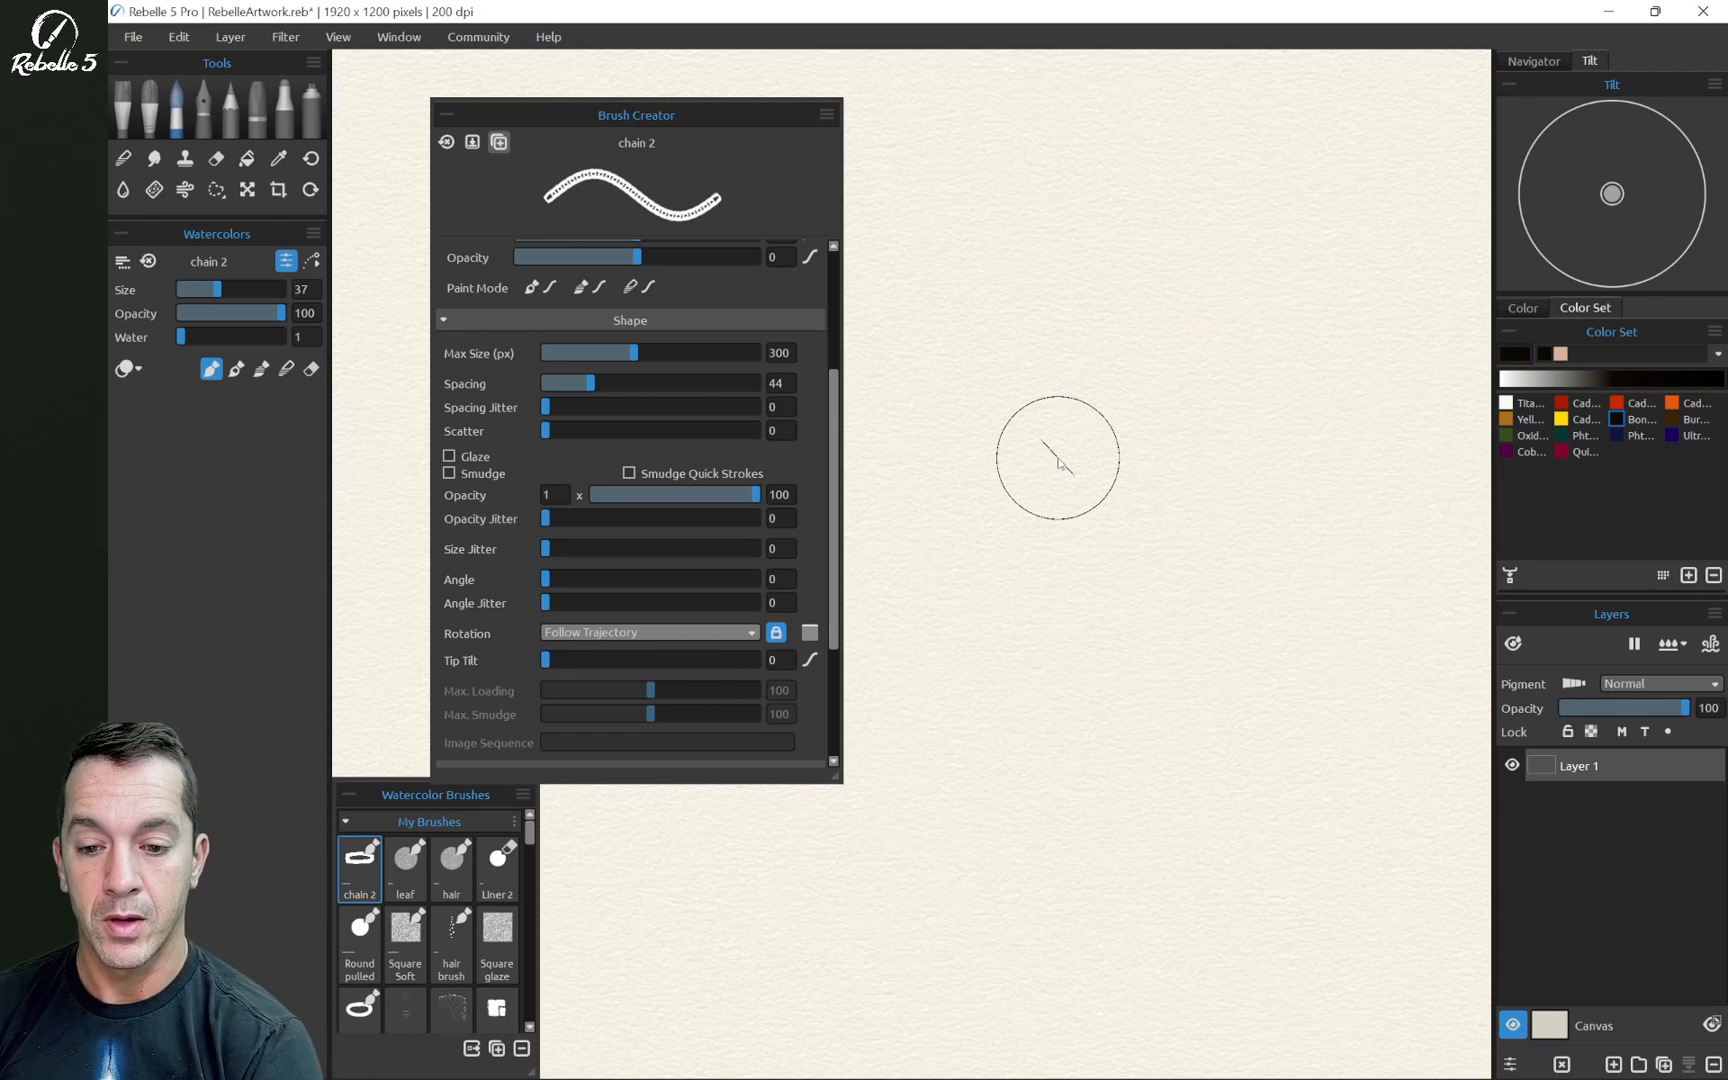
{"action": "mouse_move", "coordinate": [925, 205]}
{"action": "left_mouse_down"}
{"action": "mouse_move", "coordinate": [1165, 193]}
{"action": "mouse_move", "coordinate": [1327, 278]}
{"action": "mouse_move", "coordinate": [1393, 348]}
{"action": "mouse_move", "coordinate": [1395, 446]}
{"action": "mouse_move", "coordinate": [1304, 529]}
{"action": "mouse_move", "coordinate": [893, 588]}
{"action": "mouse_move", "coordinate": [899, 698]}
{"action": "mouse_move", "coordinate": [995, 748]}
{"action": "mouse_move", "coordinate": [1328, 718]}
{"action": "mouse_move", "coordinate": [1440, 748]}
{"action": "mouse_move", "coordinate": [1445, 905]}
{"action": "mouse_move", "coordinate": [1367, 952]}
{"action": "mouse_move", "coordinate": [1254, 968]}
{"action": "mouse_move", "coordinate": [822, 927]}
{"action": "mouse_move", "coordinate": [662, 1040]}
{"action": "left_mouse_up"}
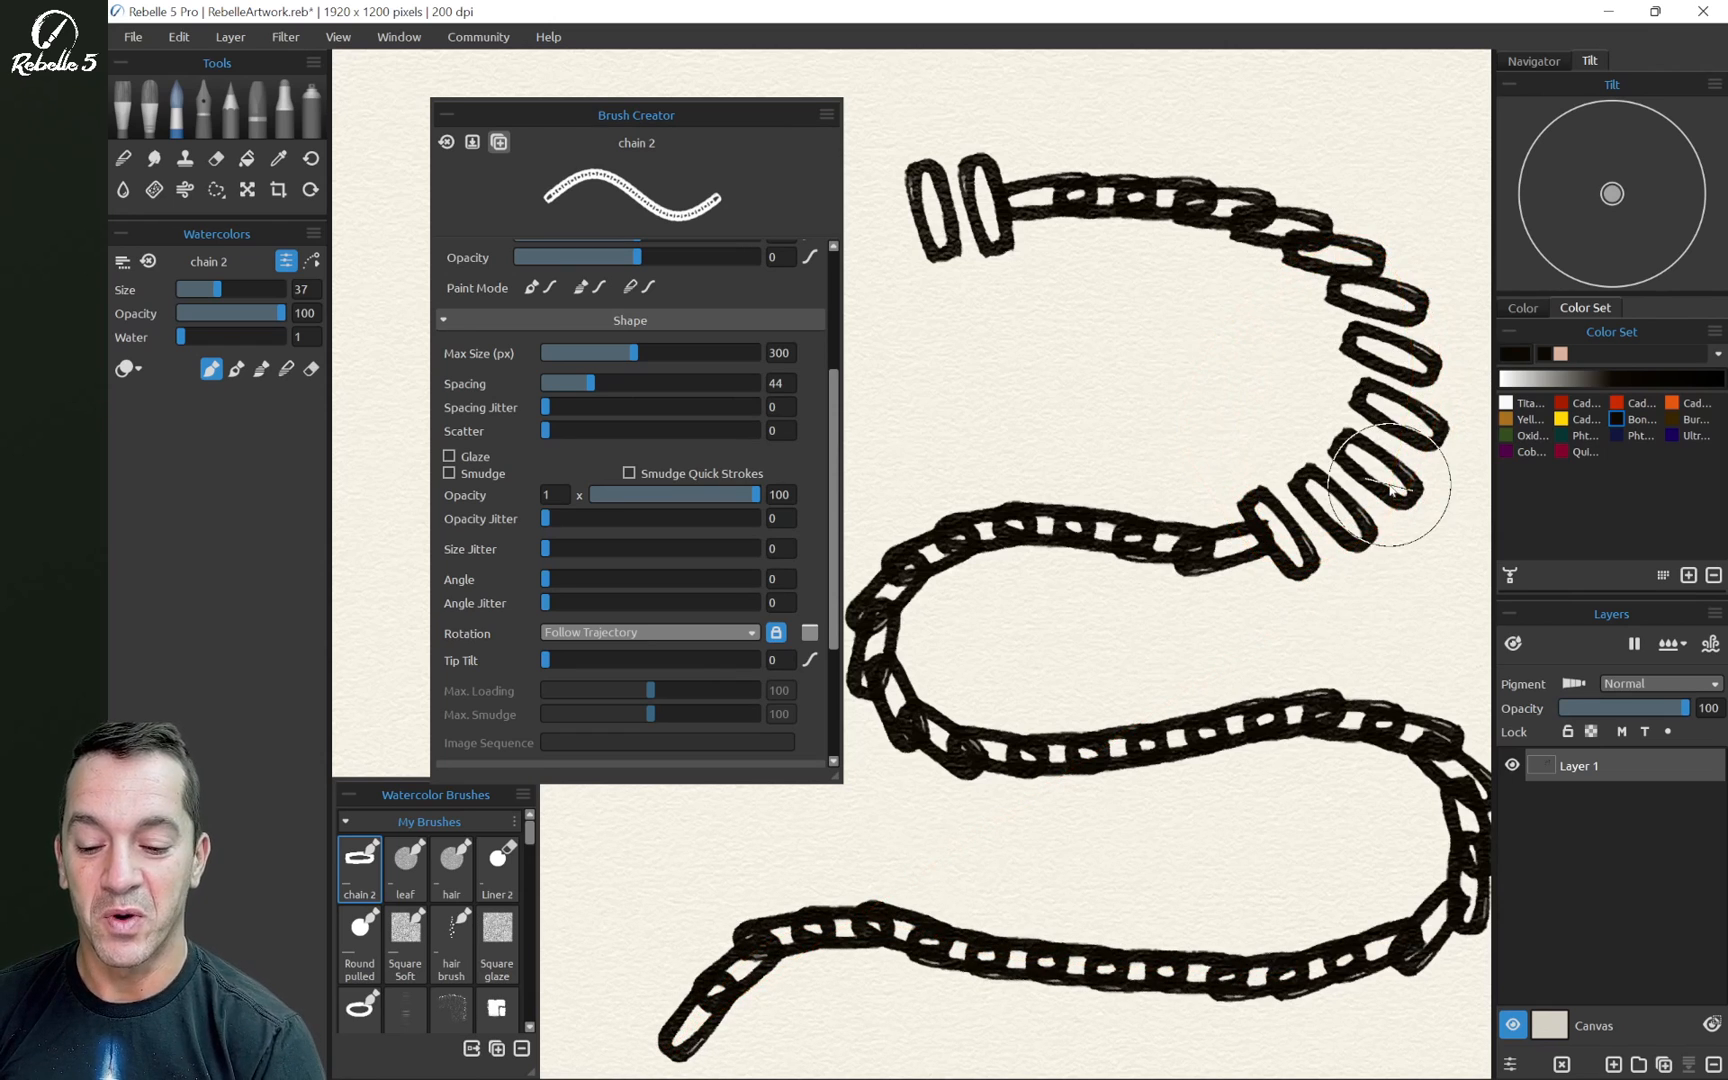
Replace the chain 2 brush's grain with the ring-shaped image and test it with curved strokes over the existing chains
{"action": "left_click_drag", "start_coordinate": [836, 496], "coordinate": [837, 308]}
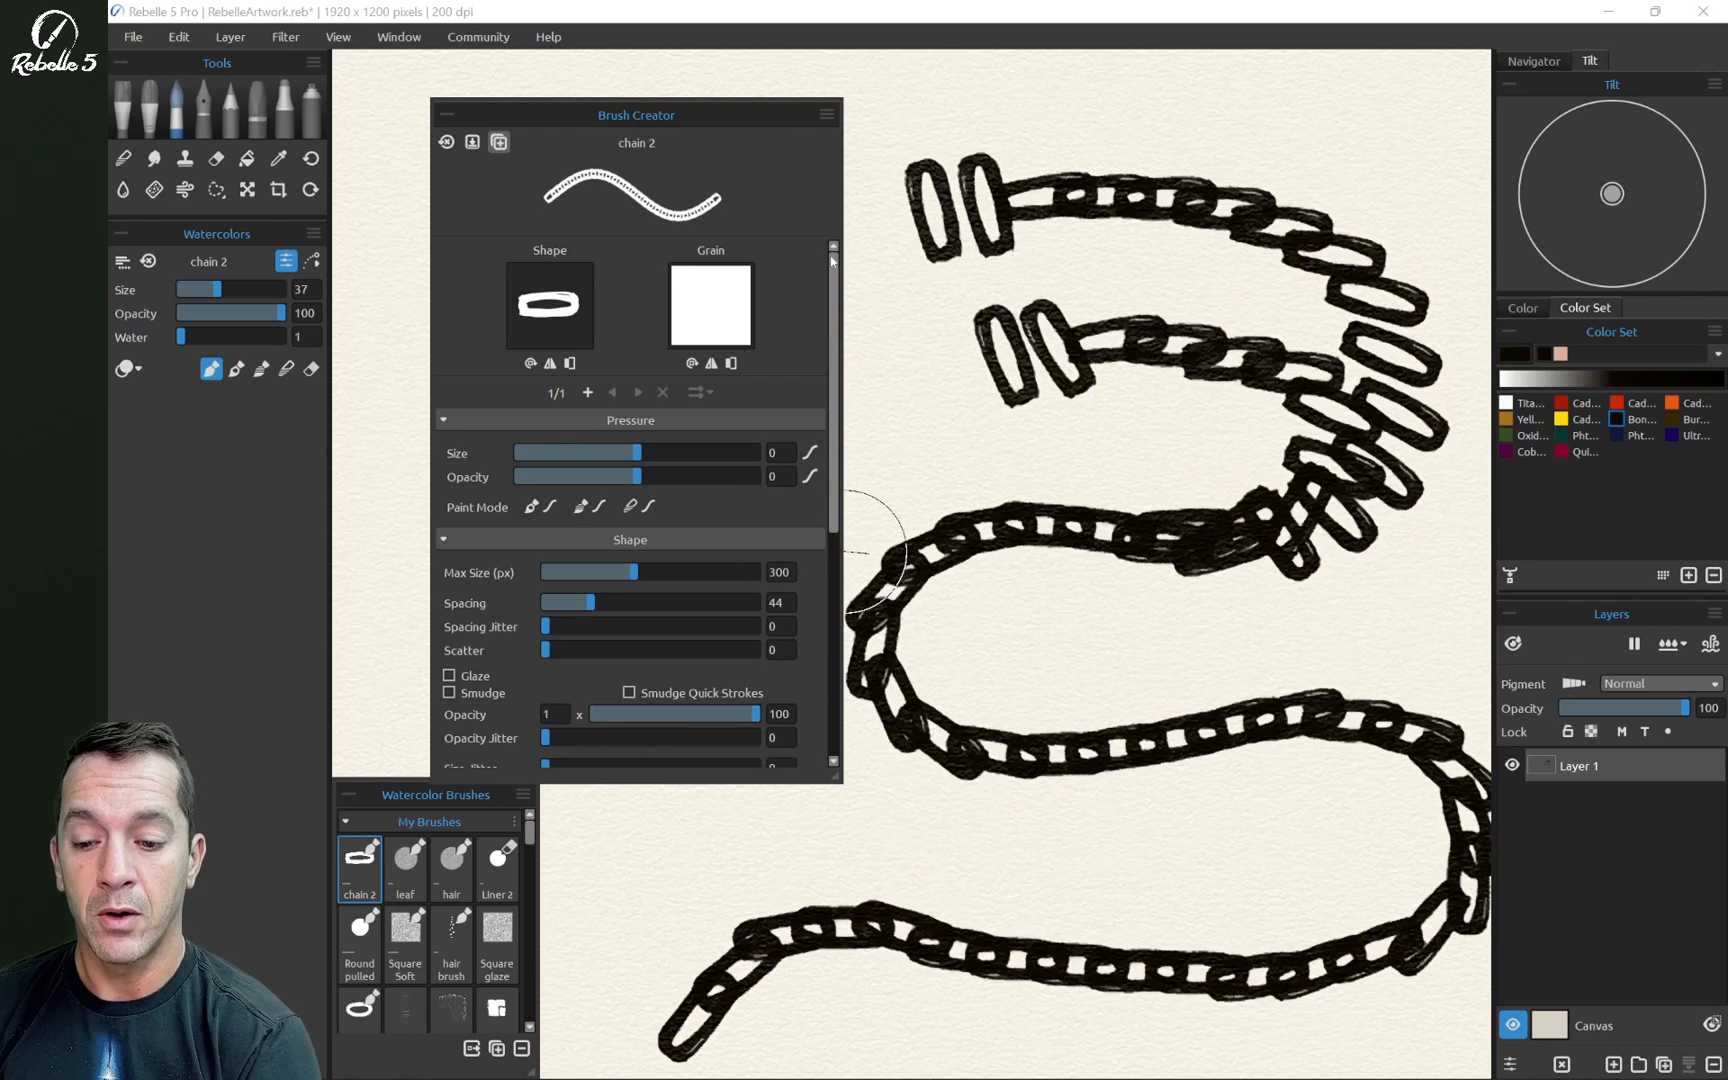
{"action": "left_click", "coordinate": [714, 308]}
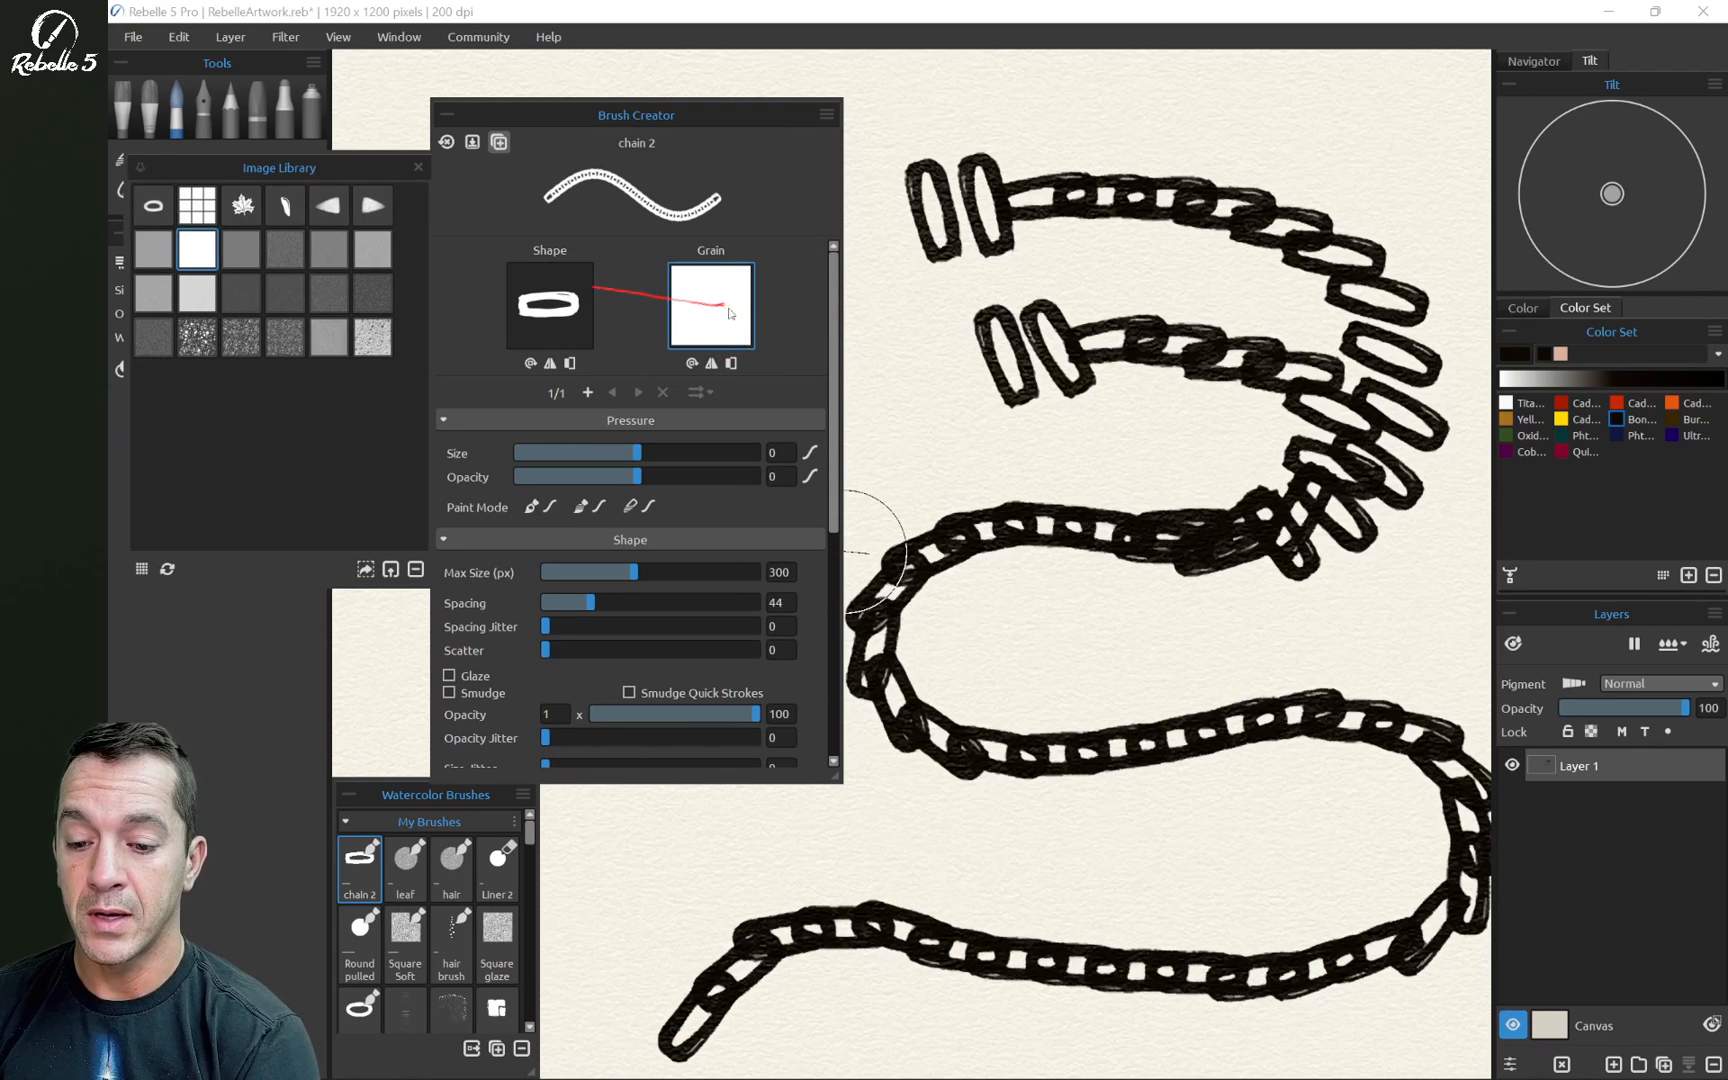
{"action": "left_click", "coordinate": [153, 205]}
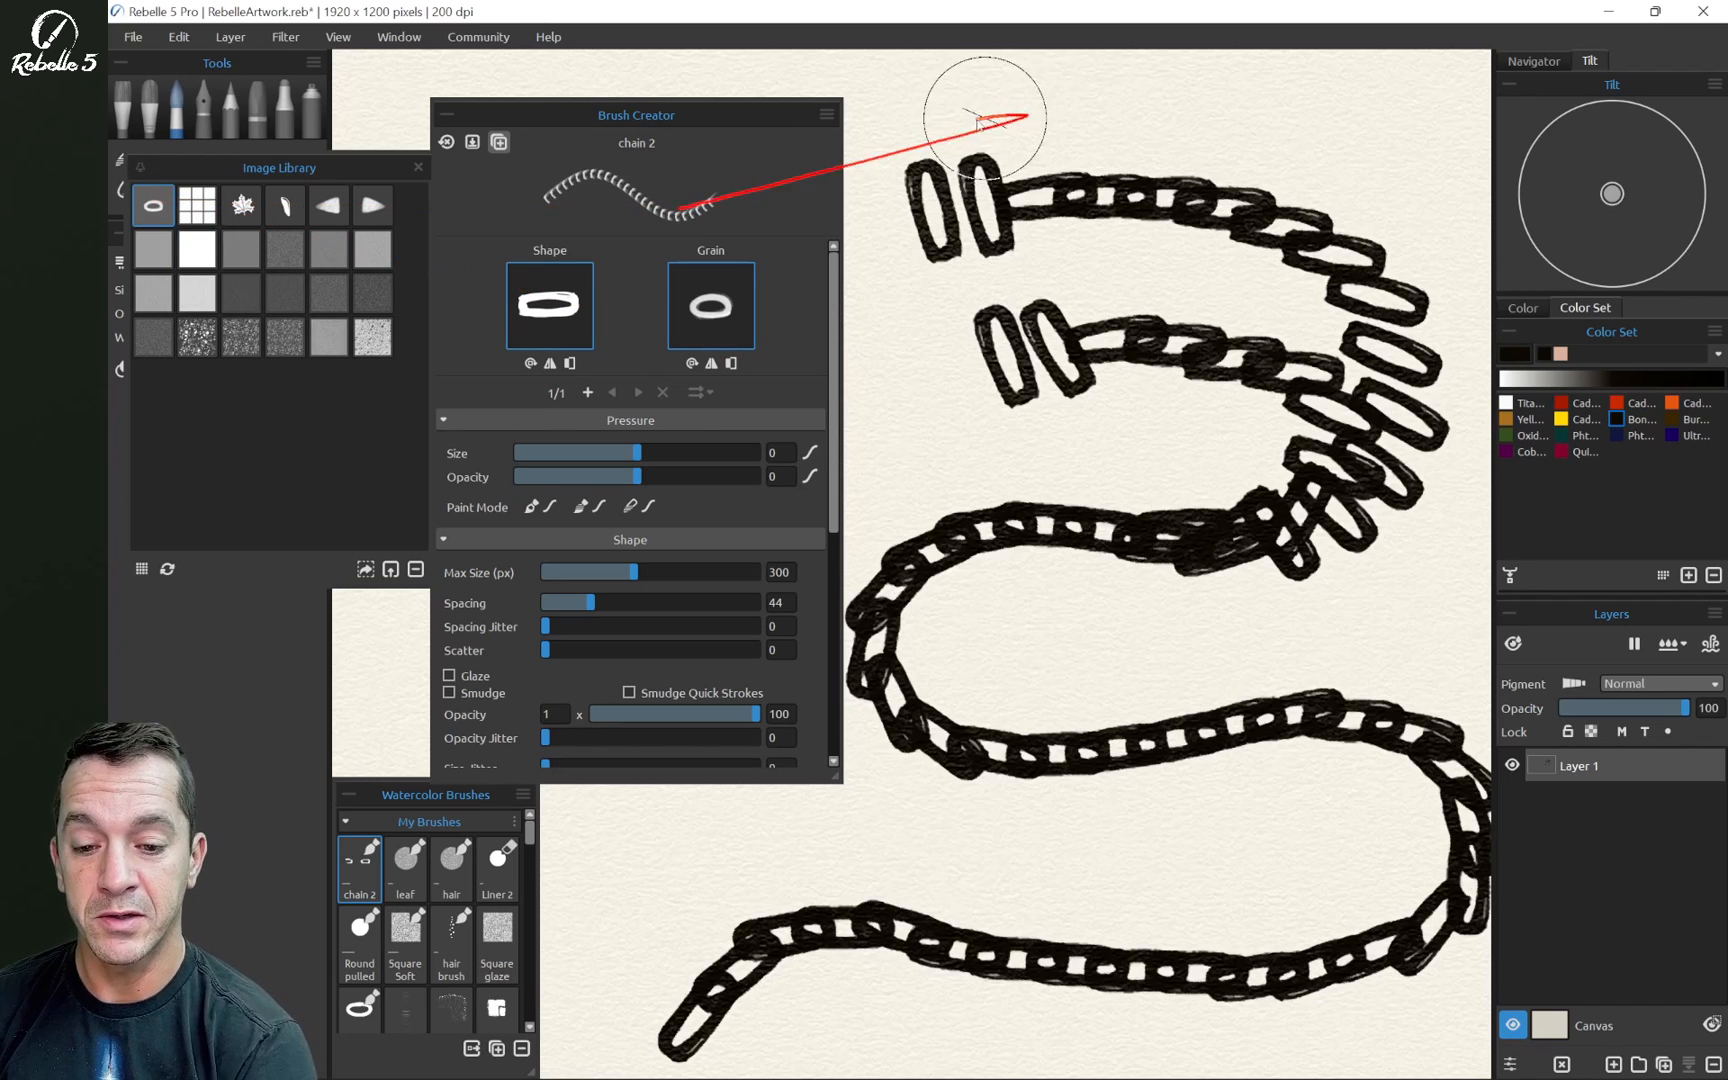
{"action": "mouse_move", "coordinate": [925, 112]}
{"action": "left_mouse_down"}
{"action": "mouse_move", "coordinate": [1210, 90]}
{"action": "mouse_move", "coordinate": [1405, 165]}
{"action": "mouse_move", "coordinate": [985, 116]}
{"action": "mouse_move", "coordinate": [1427, 212]}
{"action": "mouse_move", "coordinate": [1234, 424]}
{"action": "mouse_move", "coordinate": [962, 505]}
{"action": "mouse_move", "coordinate": [987, 663]}
{"action": "mouse_move", "coordinate": [1284, 648]}
{"action": "mouse_move", "coordinate": [1355, 680]}
{"action": "left_mouse_up"}
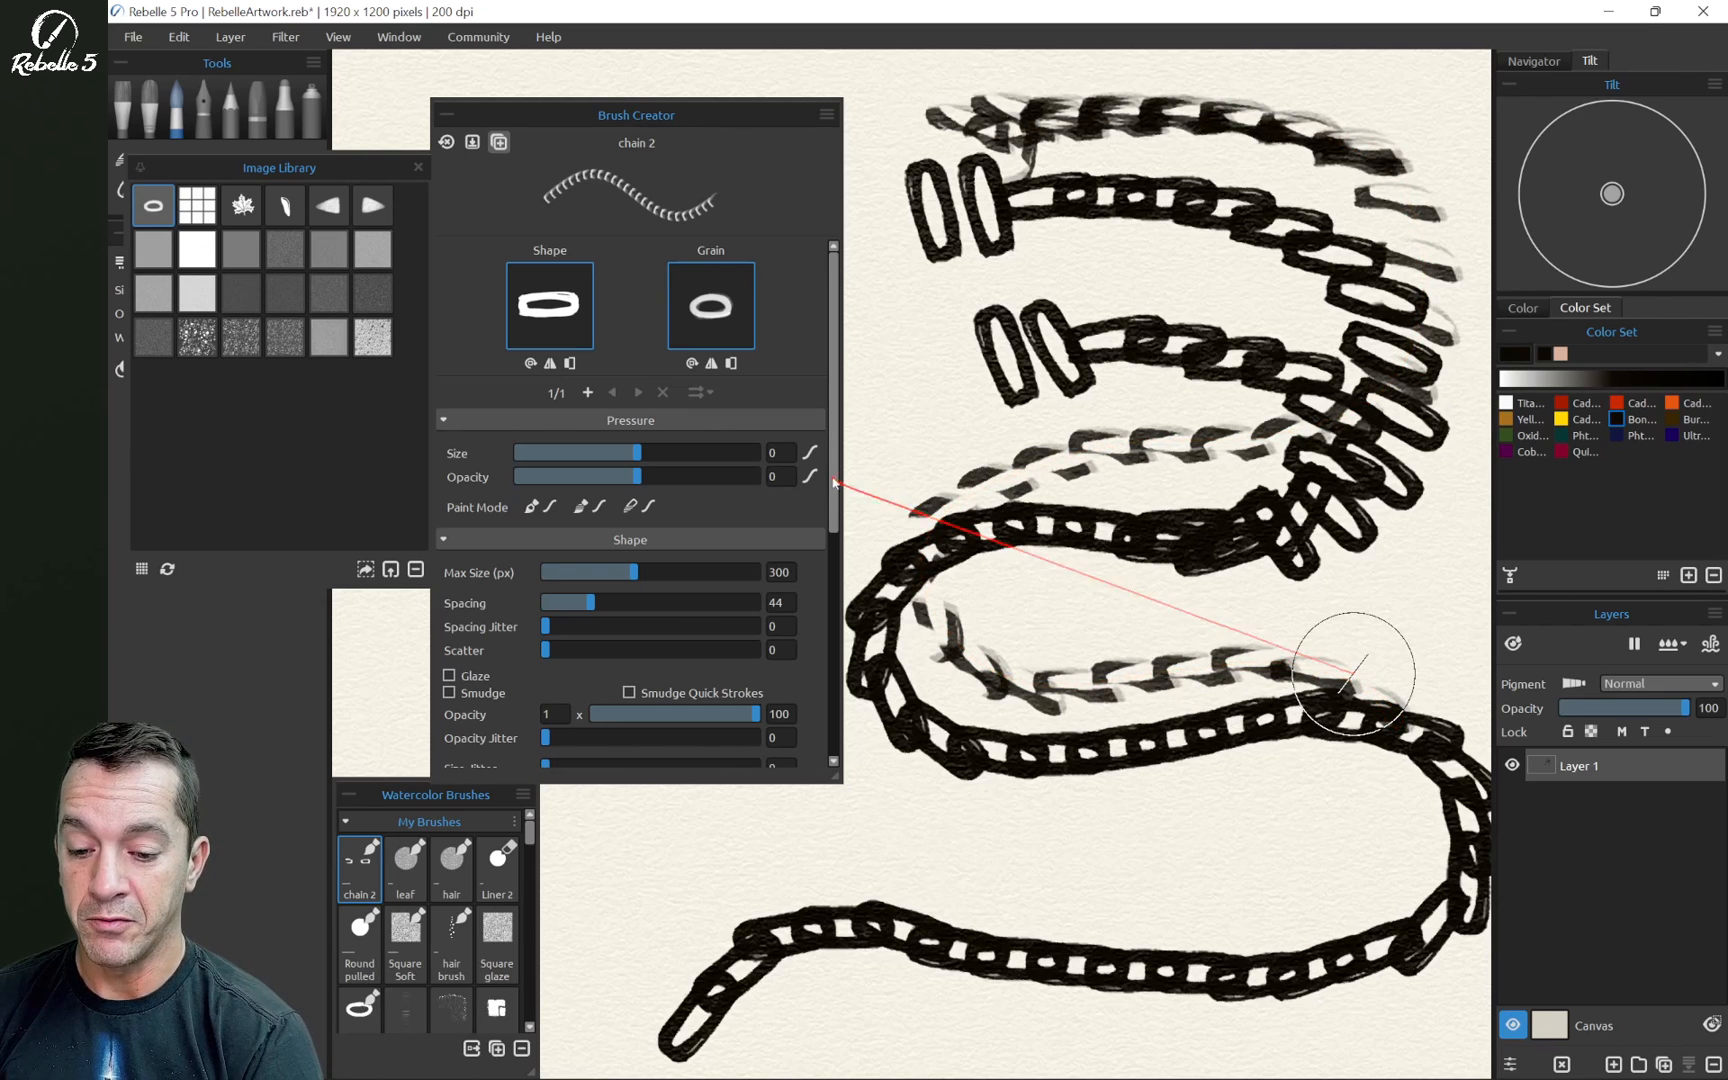
Enable Follow Shape Rotation and Follow Shape Size for the grain, and replace all test strokes with a new winding chain
{"action": "left_click_drag", "start_coordinate": [834, 482], "coordinate": [818, 714]}
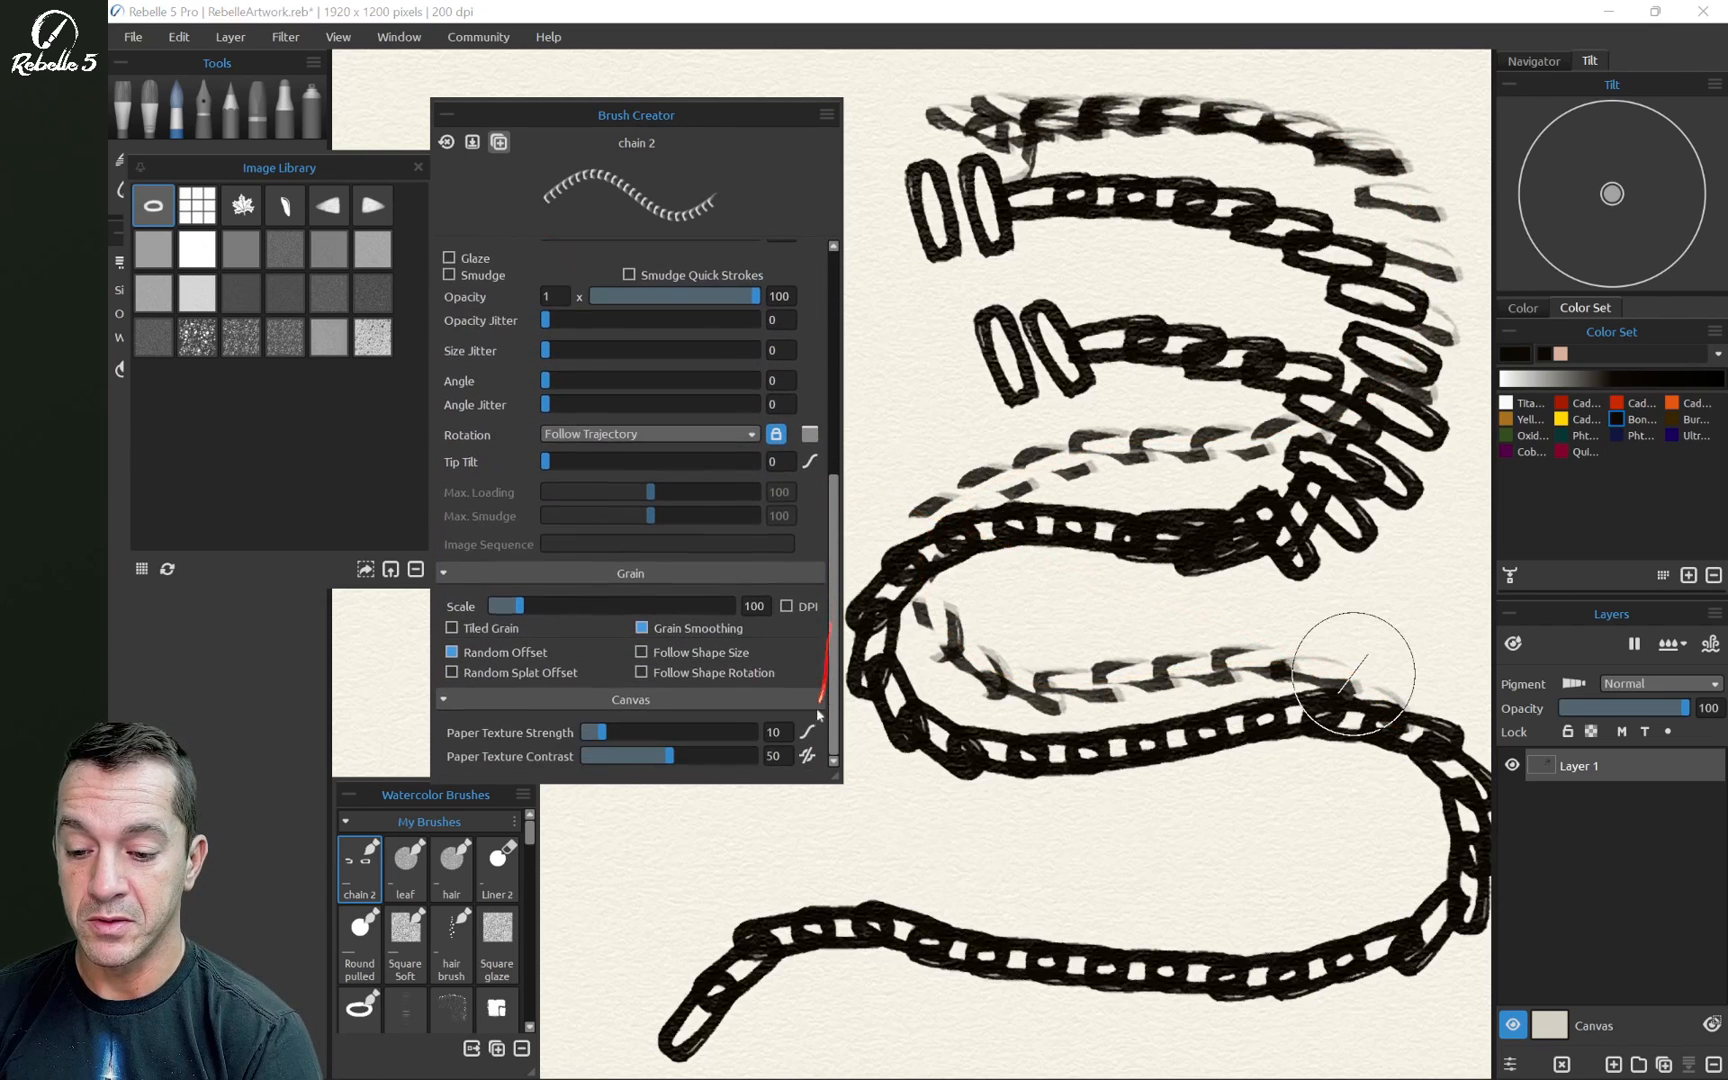
{"action": "left_click", "coordinate": [643, 674]}
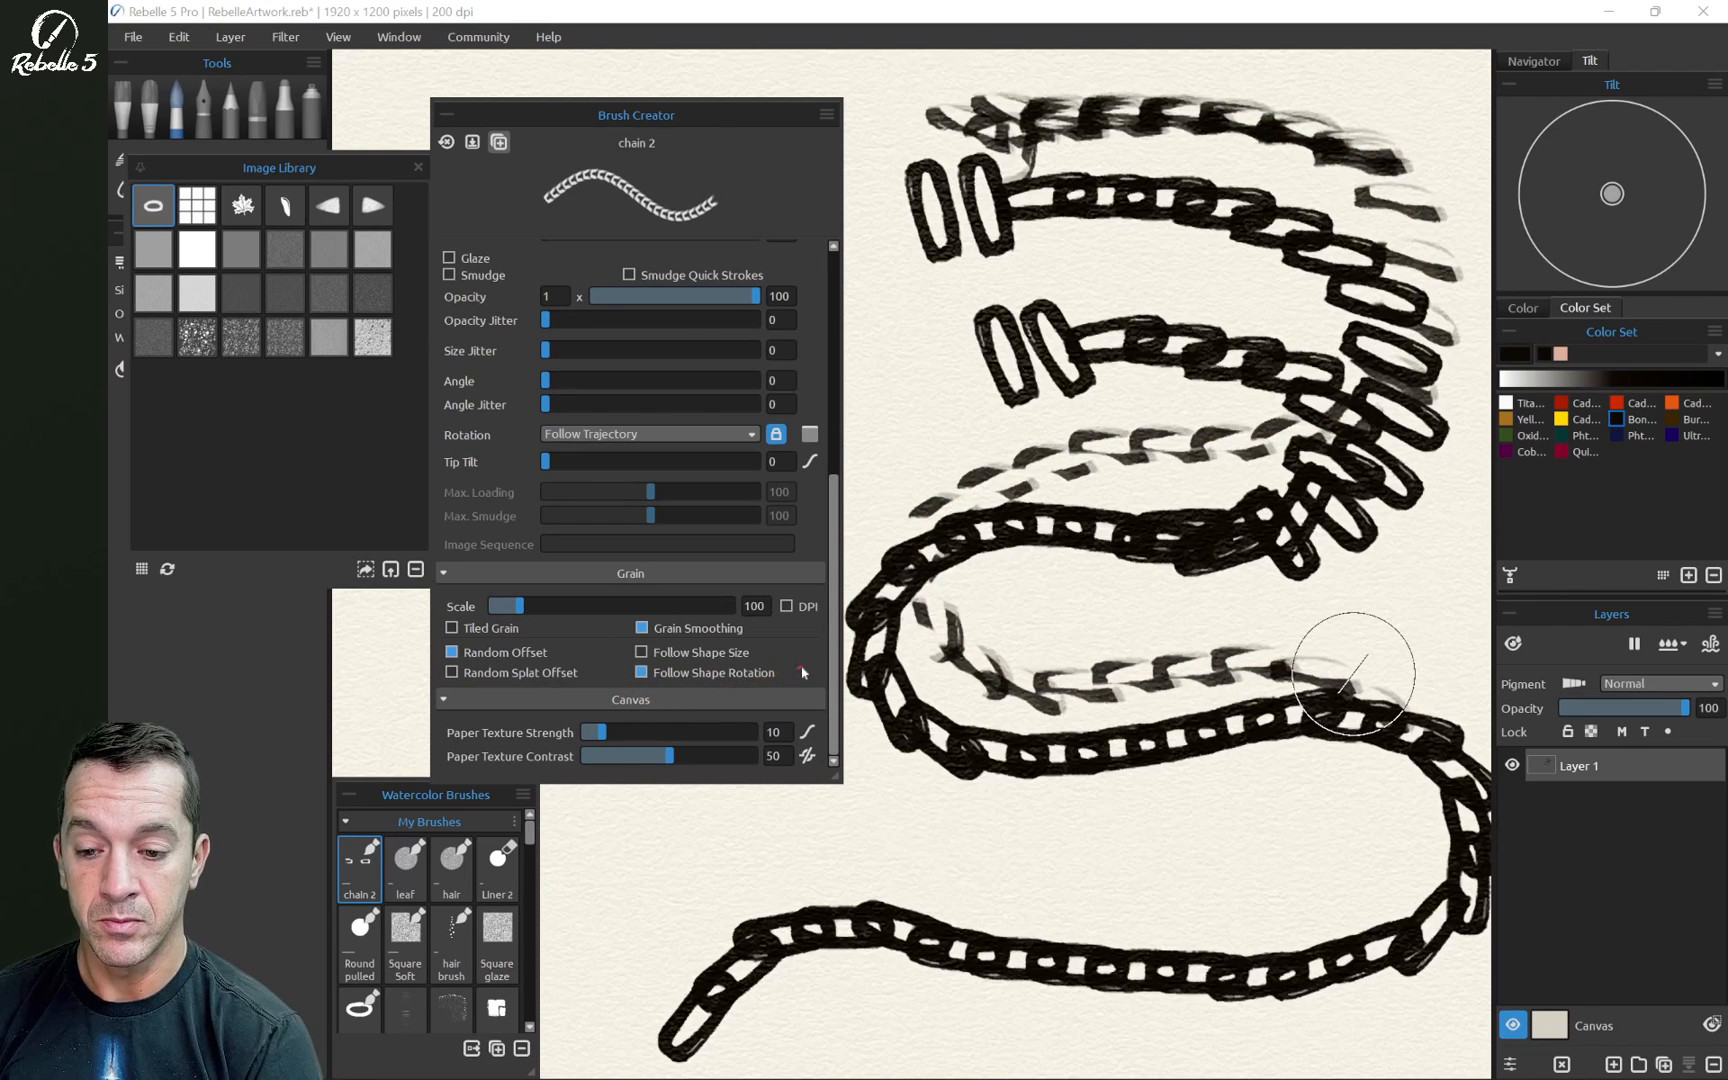
{"action": "left_click_drag", "start_coordinate": [640, 653], "coordinate": [659, 740]}
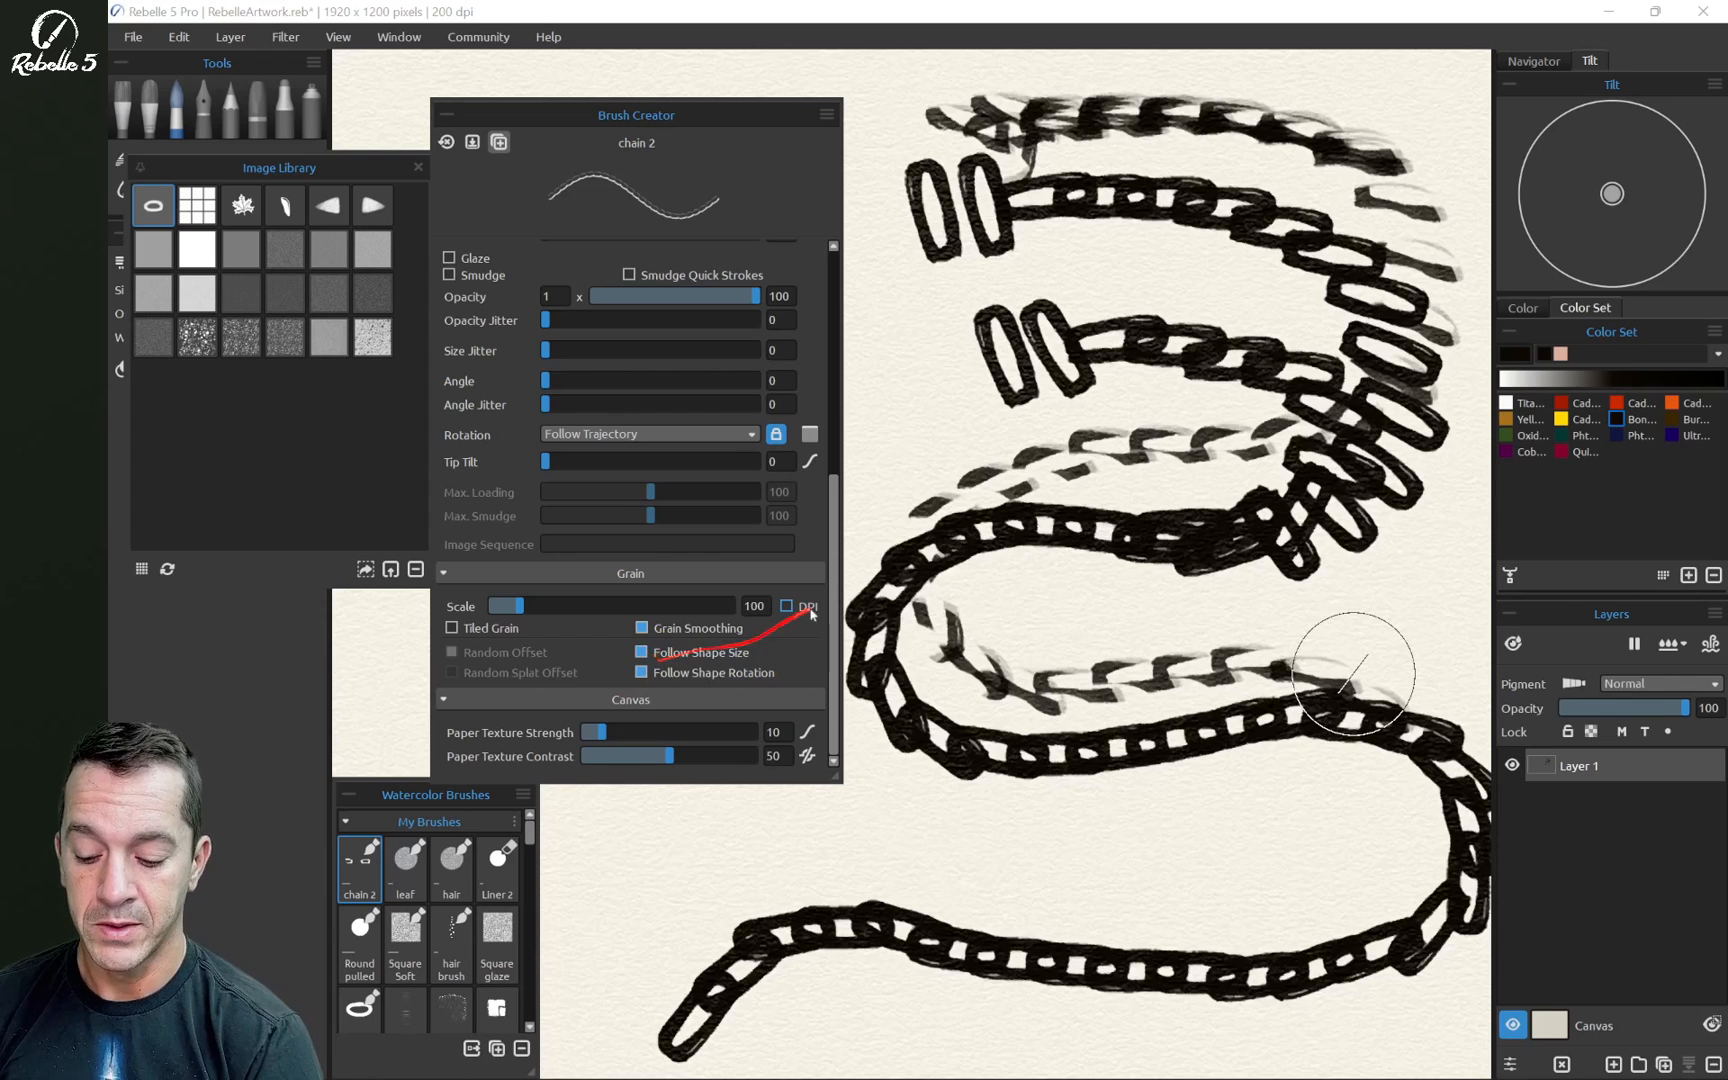
{"action": "key", "text": "ctrl+z"}
{"action": "key", "text": "ctrl+z"}
{"action": "key", "text": "ctrl+z"}
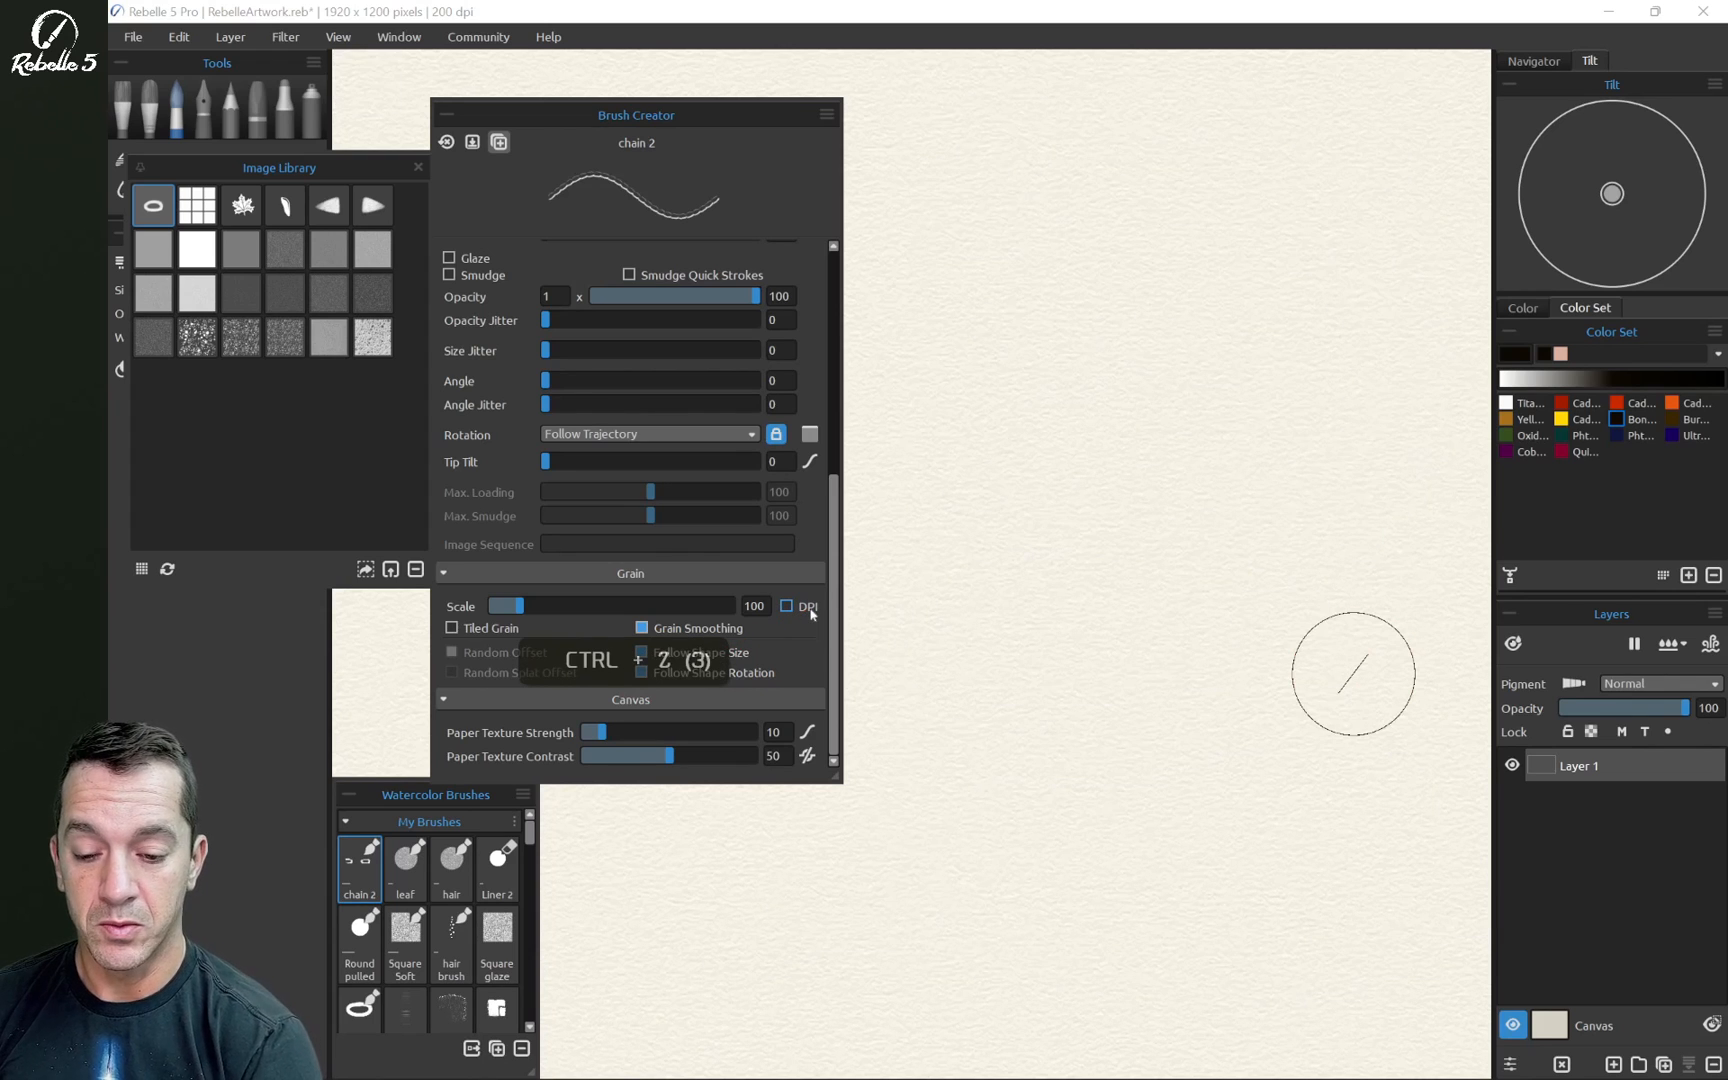
{"action": "mouse_move", "coordinate": [858, 243]}
{"action": "left_mouse_down"}
{"action": "mouse_move", "coordinate": [1126, 244]}
{"action": "mouse_move", "coordinate": [1319, 297]}
{"action": "mouse_move", "coordinate": [1377, 377]}
{"action": "mouse_move", "coordinate": [1370, 450]}
{"action": "mouse_move", "coordinate": [1255, 472]}
{"action": "mouse_move", "coordinate": [930, 472]}
{"action": "mouse_move", "coordinate": [884, 533]}
{"action": "mouse_move", "coordinate": [868, 585]}
{"action": "mouse_move", "coordinate": [930, 645]}
{"action": "mouse_move", "coordinate": [1330, 660]}
{"action": "mouse_move", "coordinate": [1420, 692]}
{"action": "mouse_move", "coordinate": [1405, 790]}
{"action": "mouse_move", "coordinate": [1336, 848]}
{"action": "mouse_move", "coordinate": [1203, 862]}
{"action": "mouse_move", "coordinate": [1084, 818]}
{"action": "left_mouse_up"}
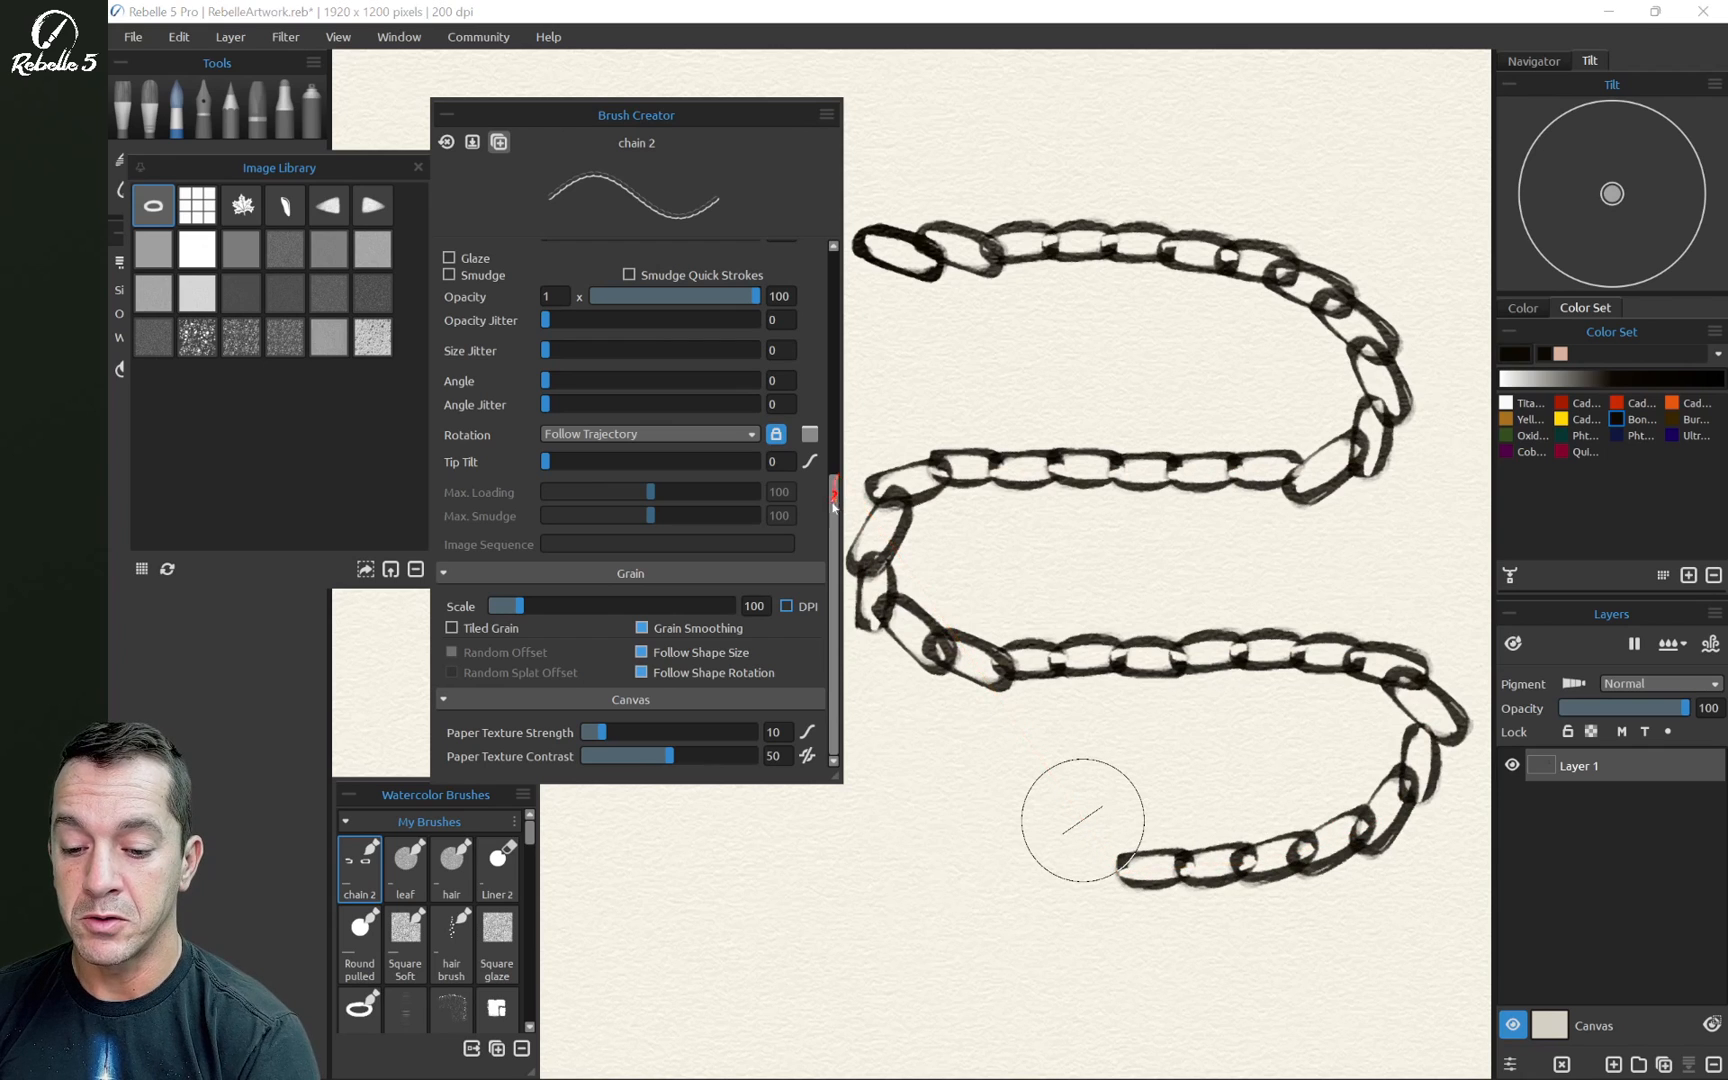
Add two more images to the brush, rotating the second's link shape until it lies horizontal again and rotating the third's grain
{"action": "left_click_drag", "start_coordinate": [833, 507], "coordinate": [813, 258]}
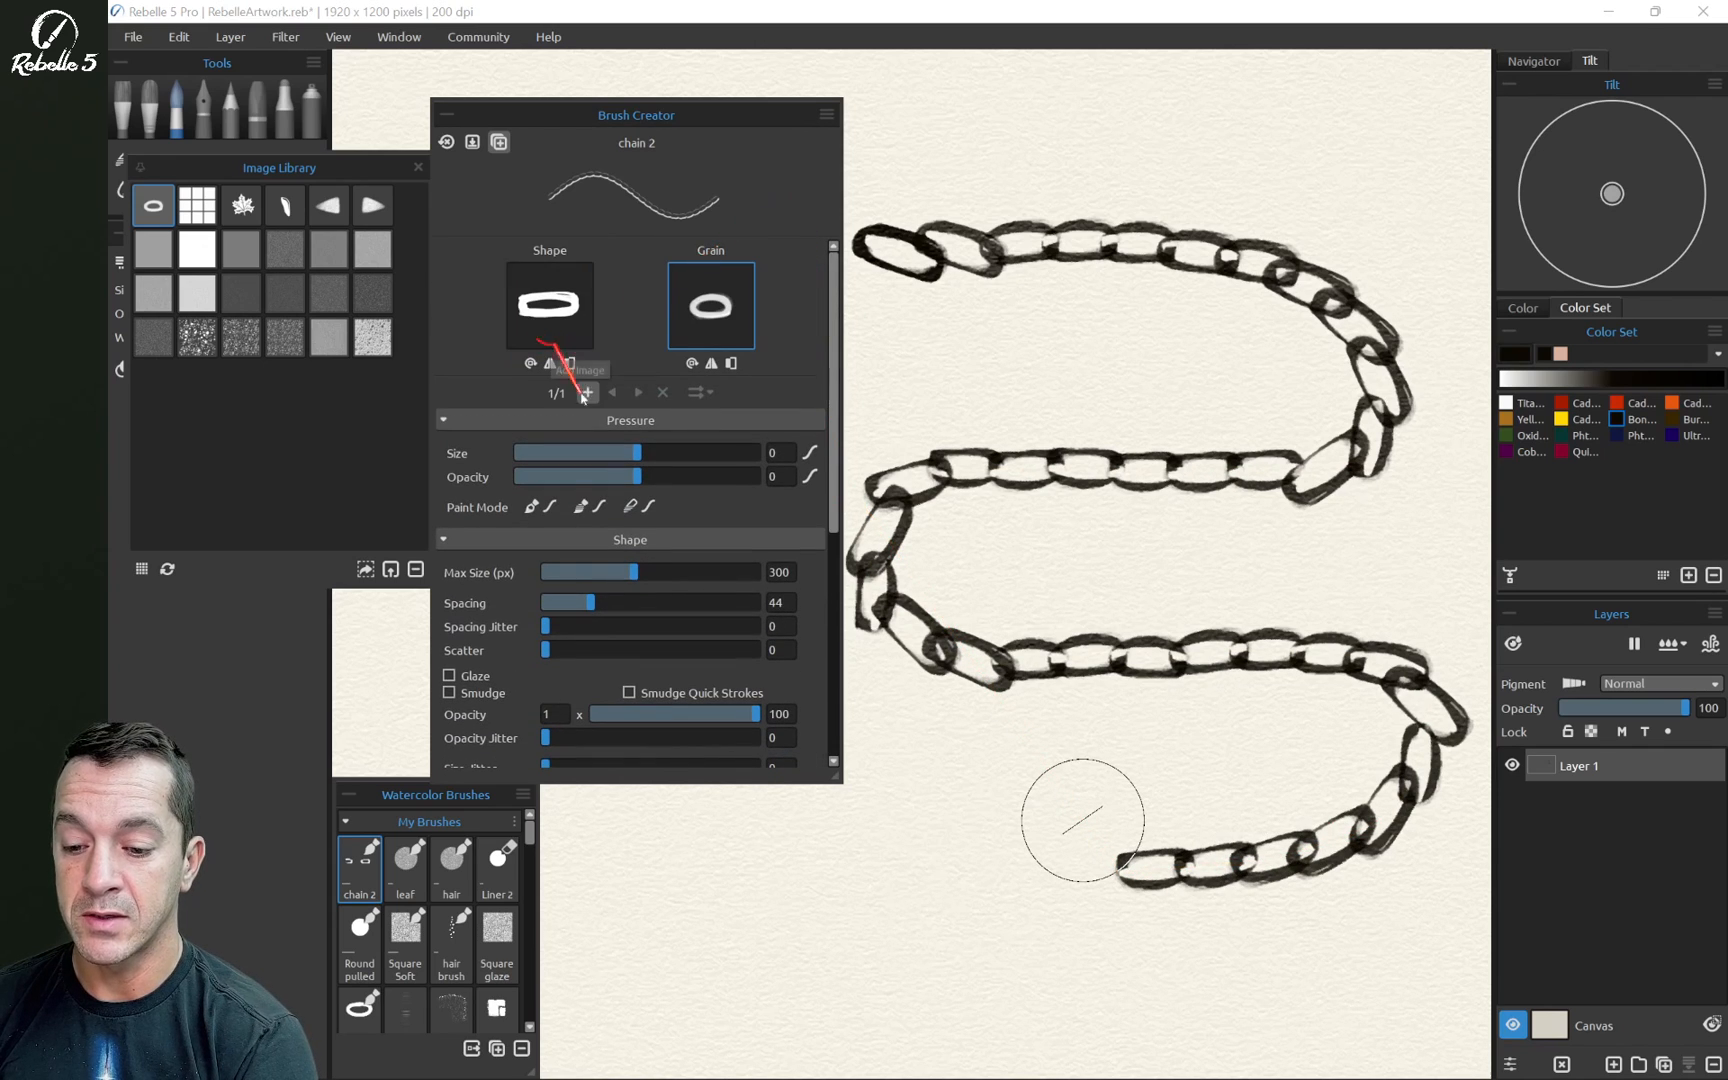
{"action": "left_click", "coordinate": [522, 363]}
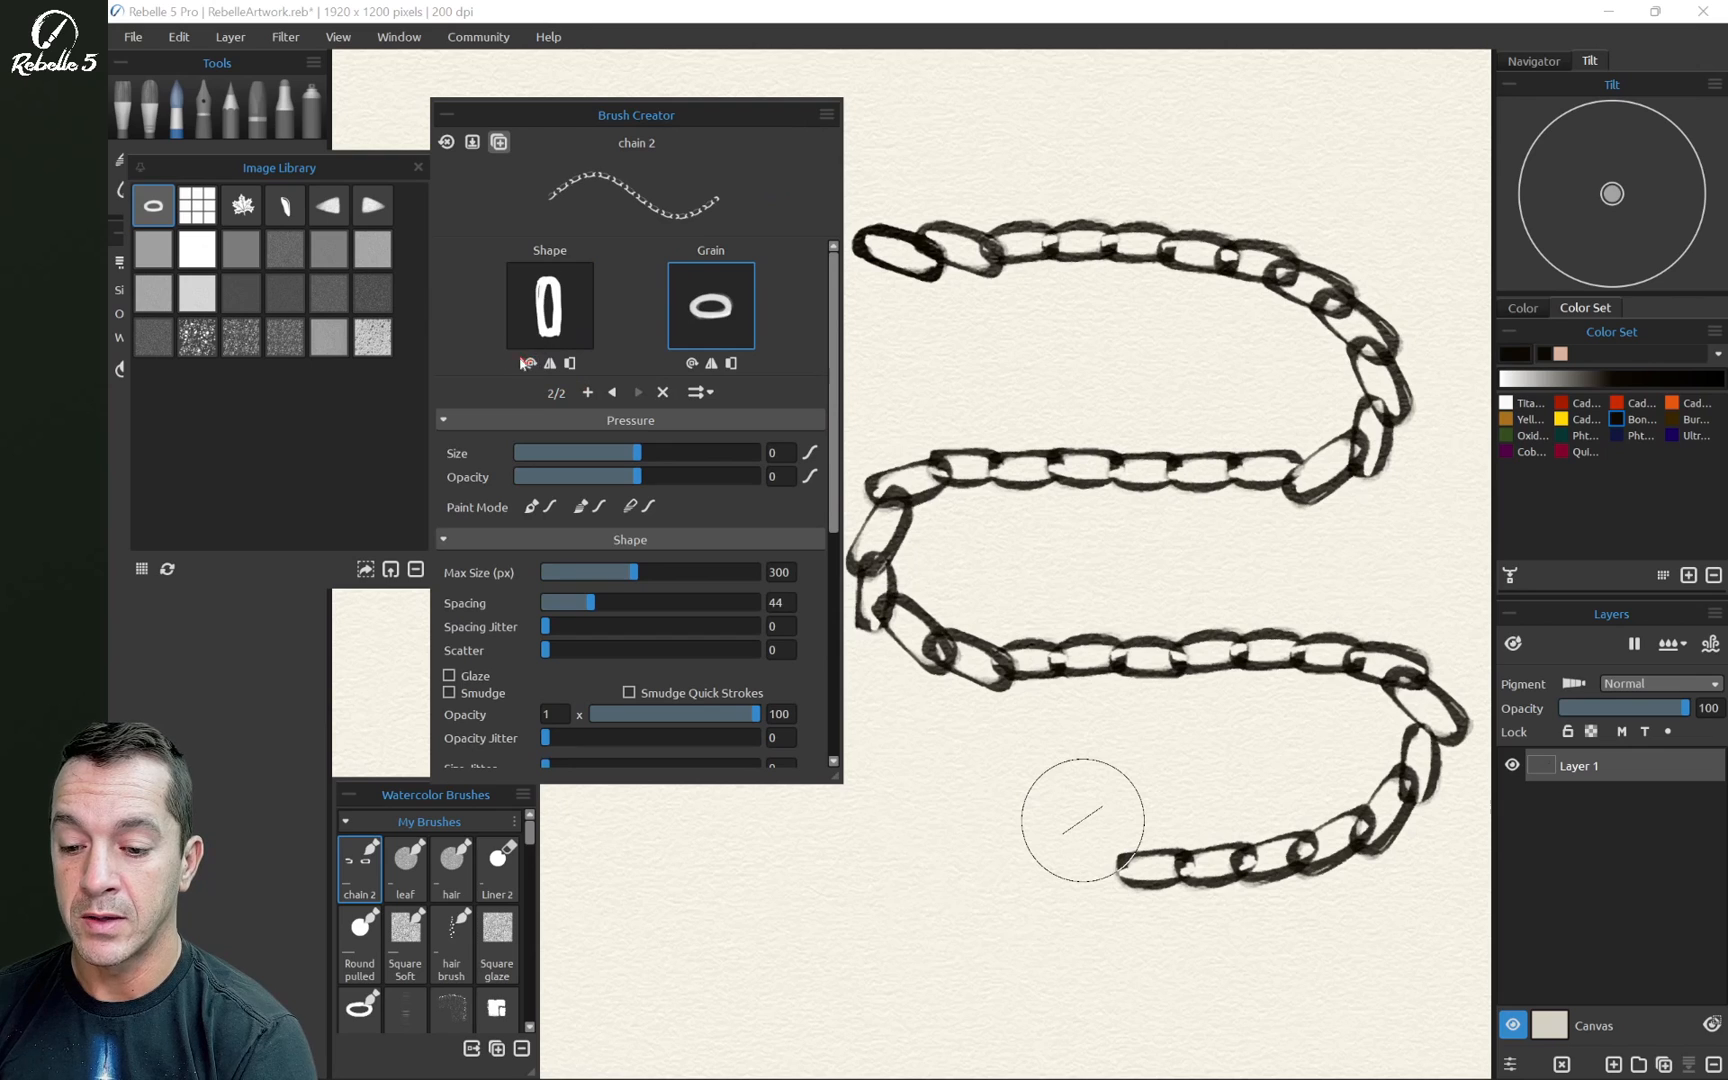
{"action": "left_click", "coordinate": [528, 365]}
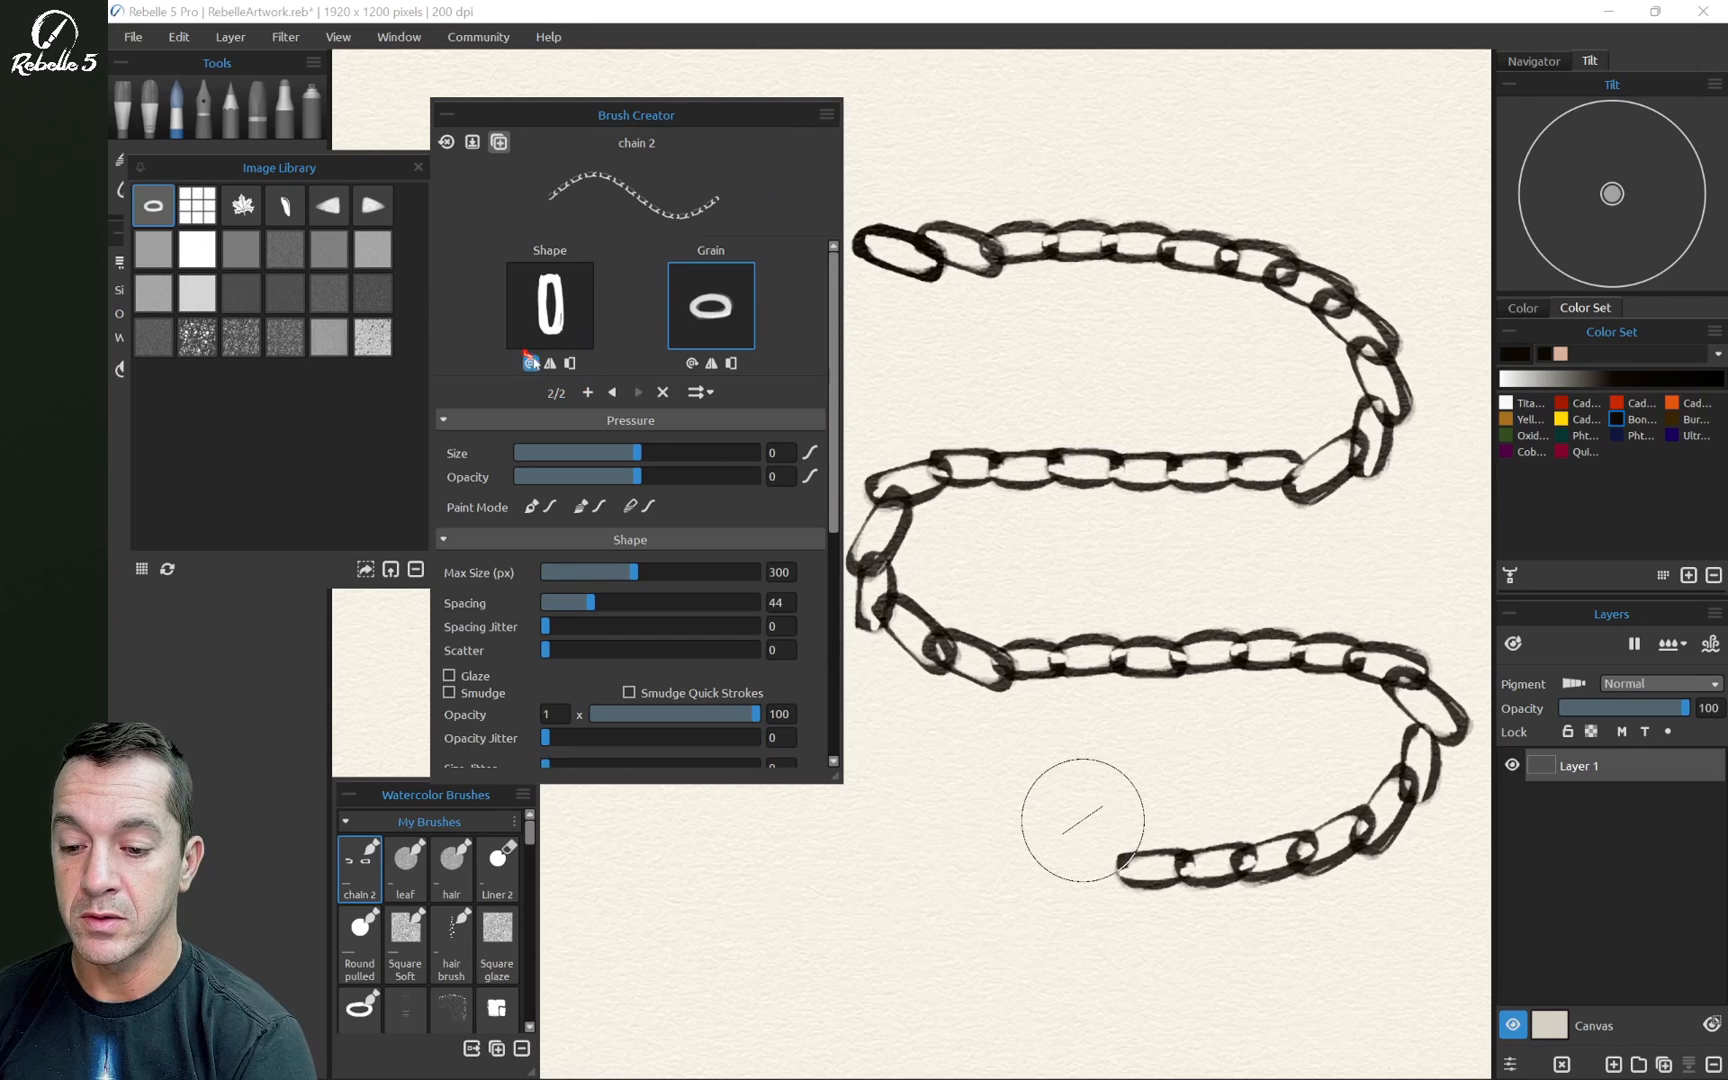
{"action": "left_click", "coordinate": [528, 363]}
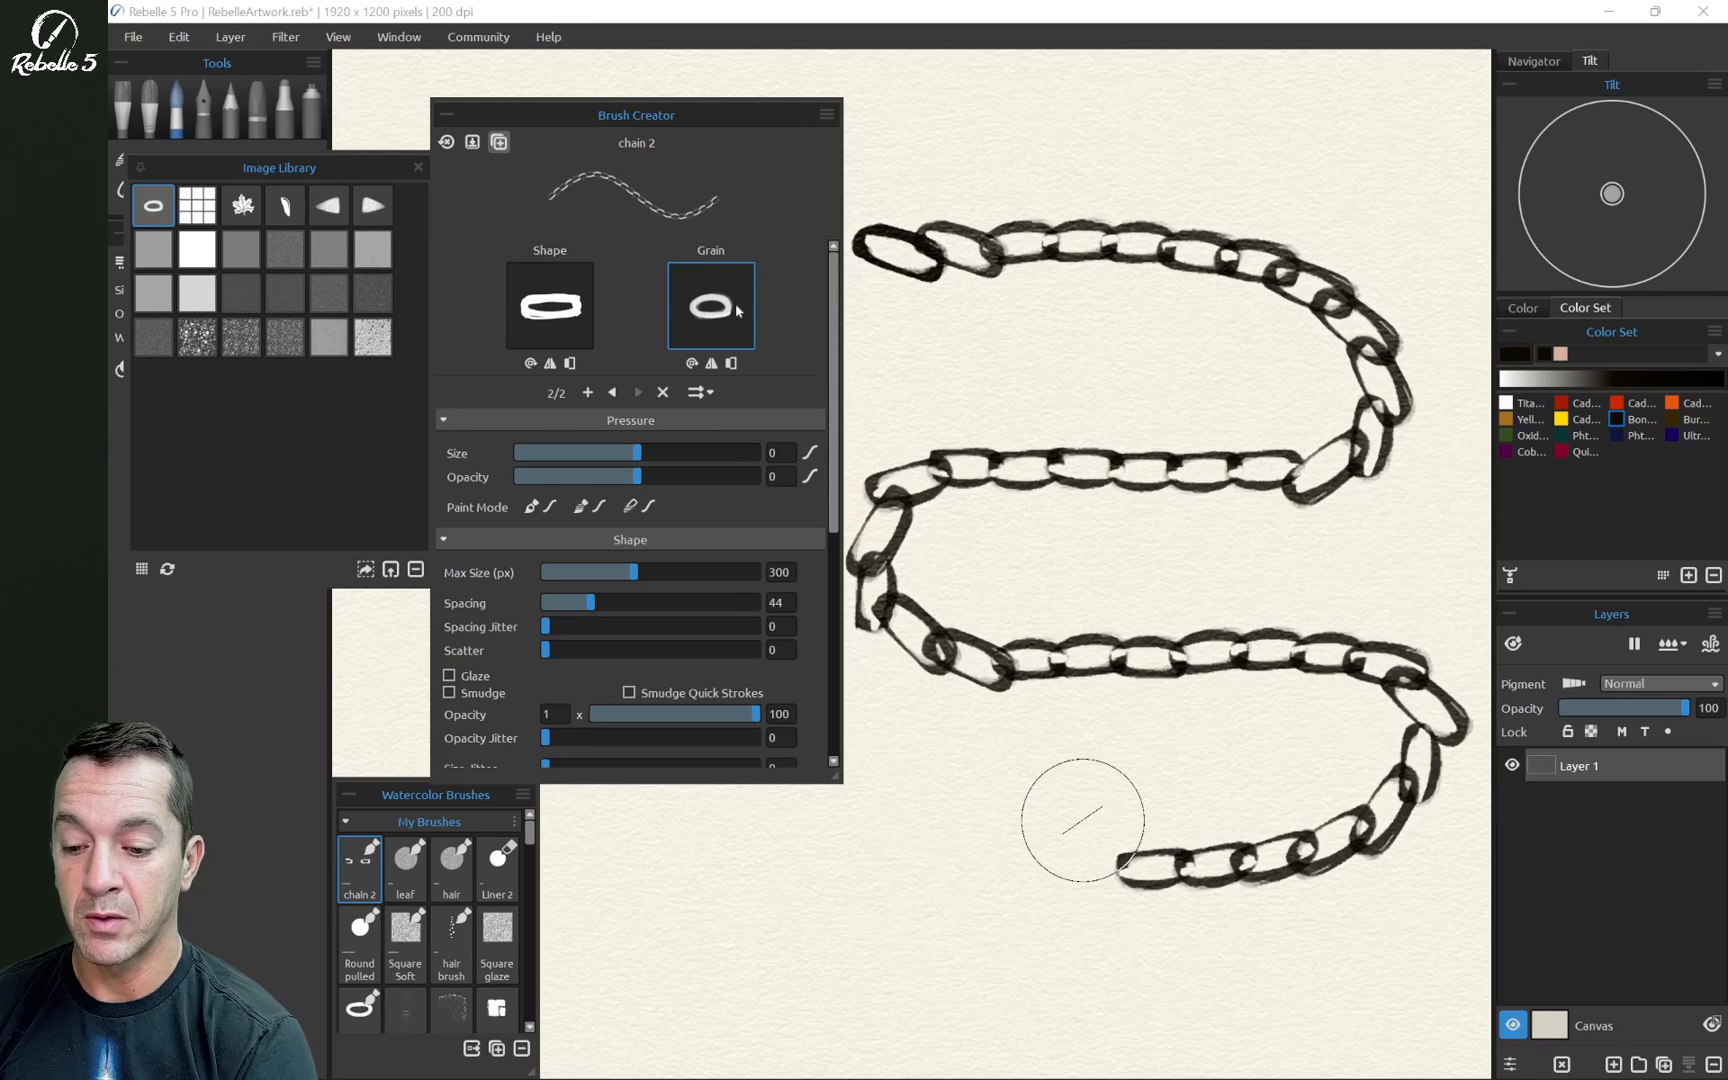
{"action": "left_click", "coordinate": [589, 392]}
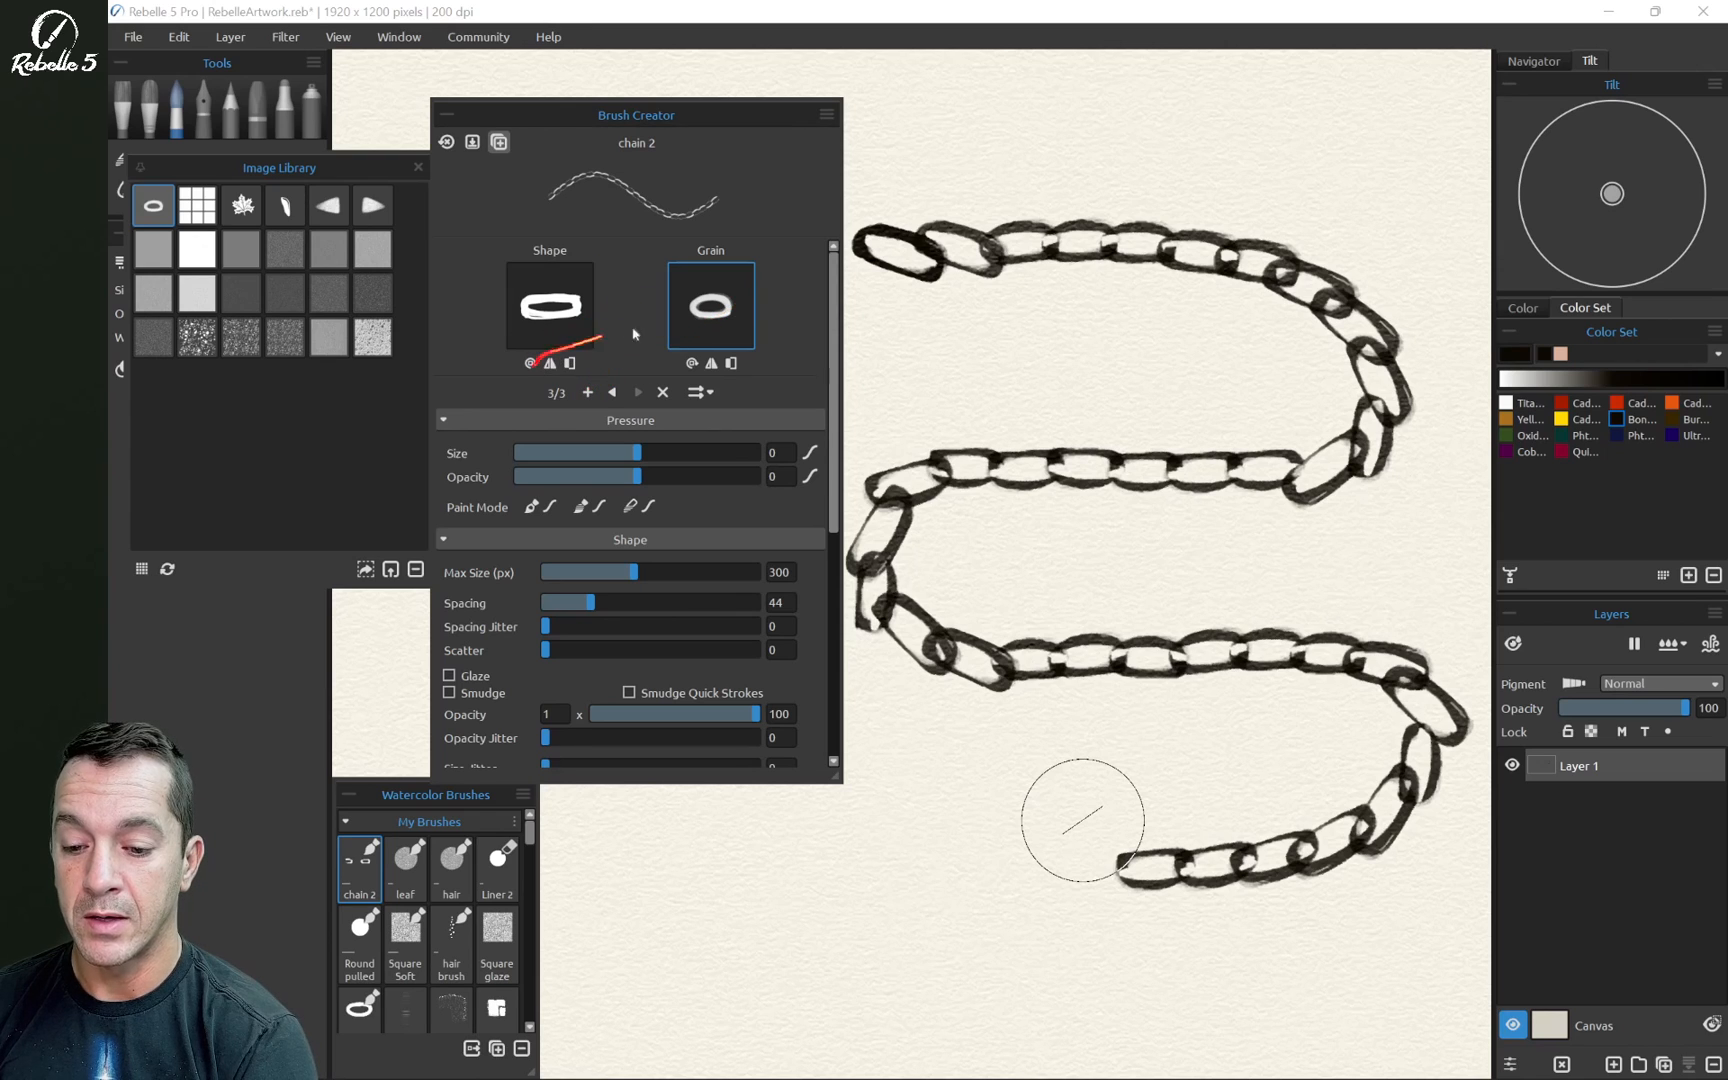
{"action": "left_click", "coordinate": [692, 365]}
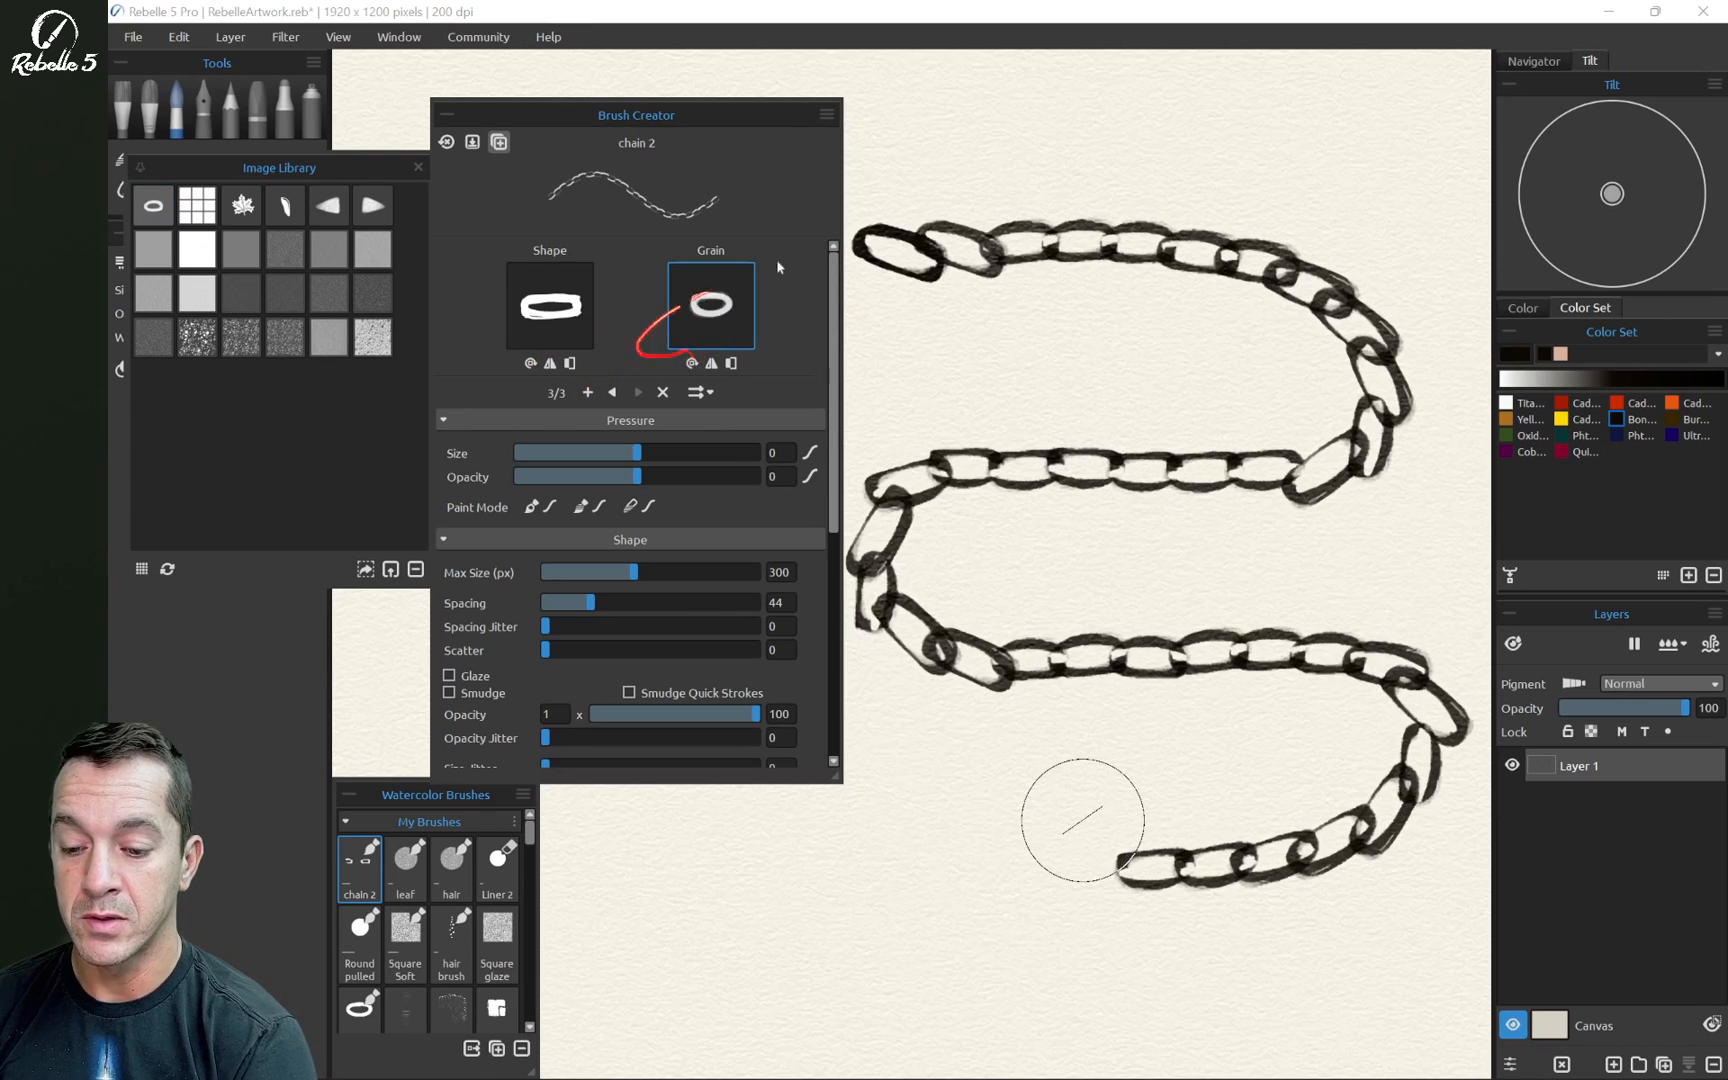
Test the three-image chain brush with short curved chains, clearing the canvas after each attempt
{"action": "mouse_move", "coordinate": [868, 160]}
{"action": "left_mouse_down"}
{"action": "mouse_move", "coordinate": [1091, 147]}
{"action": "mouse_move", "coordinate": [1355, 172]}
{"action": "mouse_move", "coordinate": [1405, 225]}
{"action": "mouse_move", "coordinate": [1408, 360]}
{"action": "left_mouse_up"}
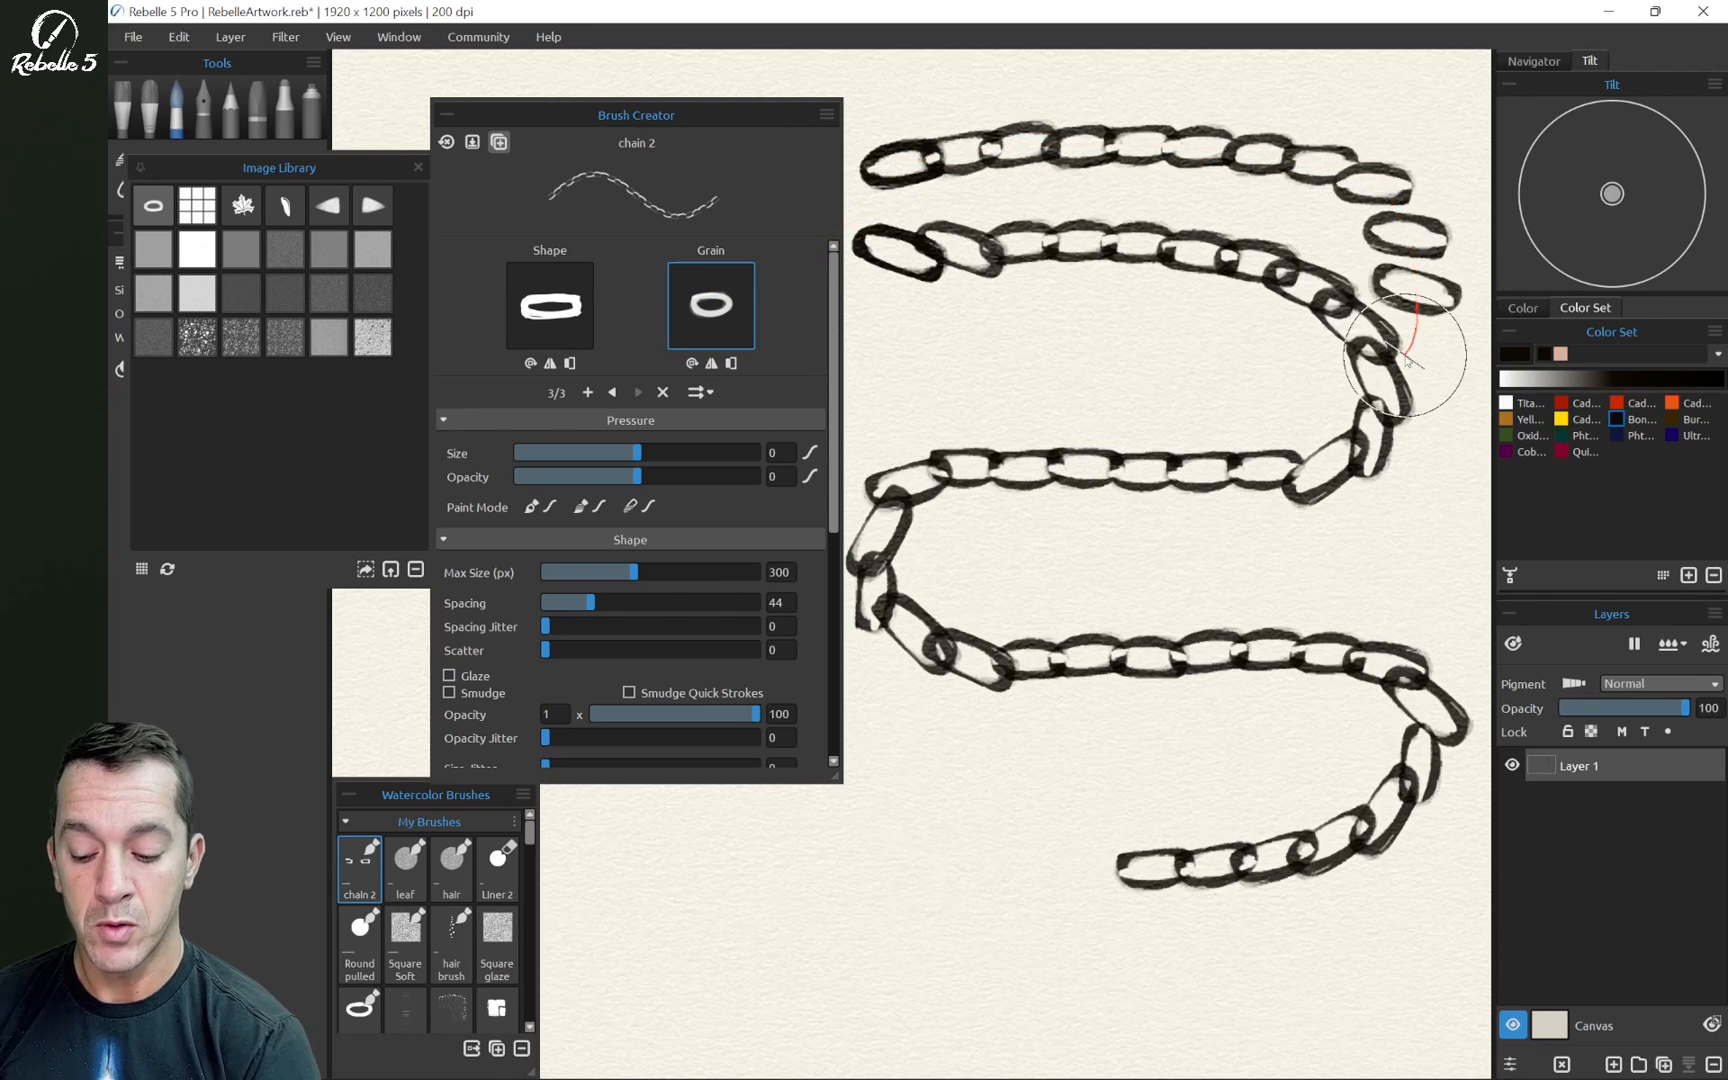
{"action": "key", "text": "ctrl+z"}
{"action": "key", "text": "ctrl+z"}
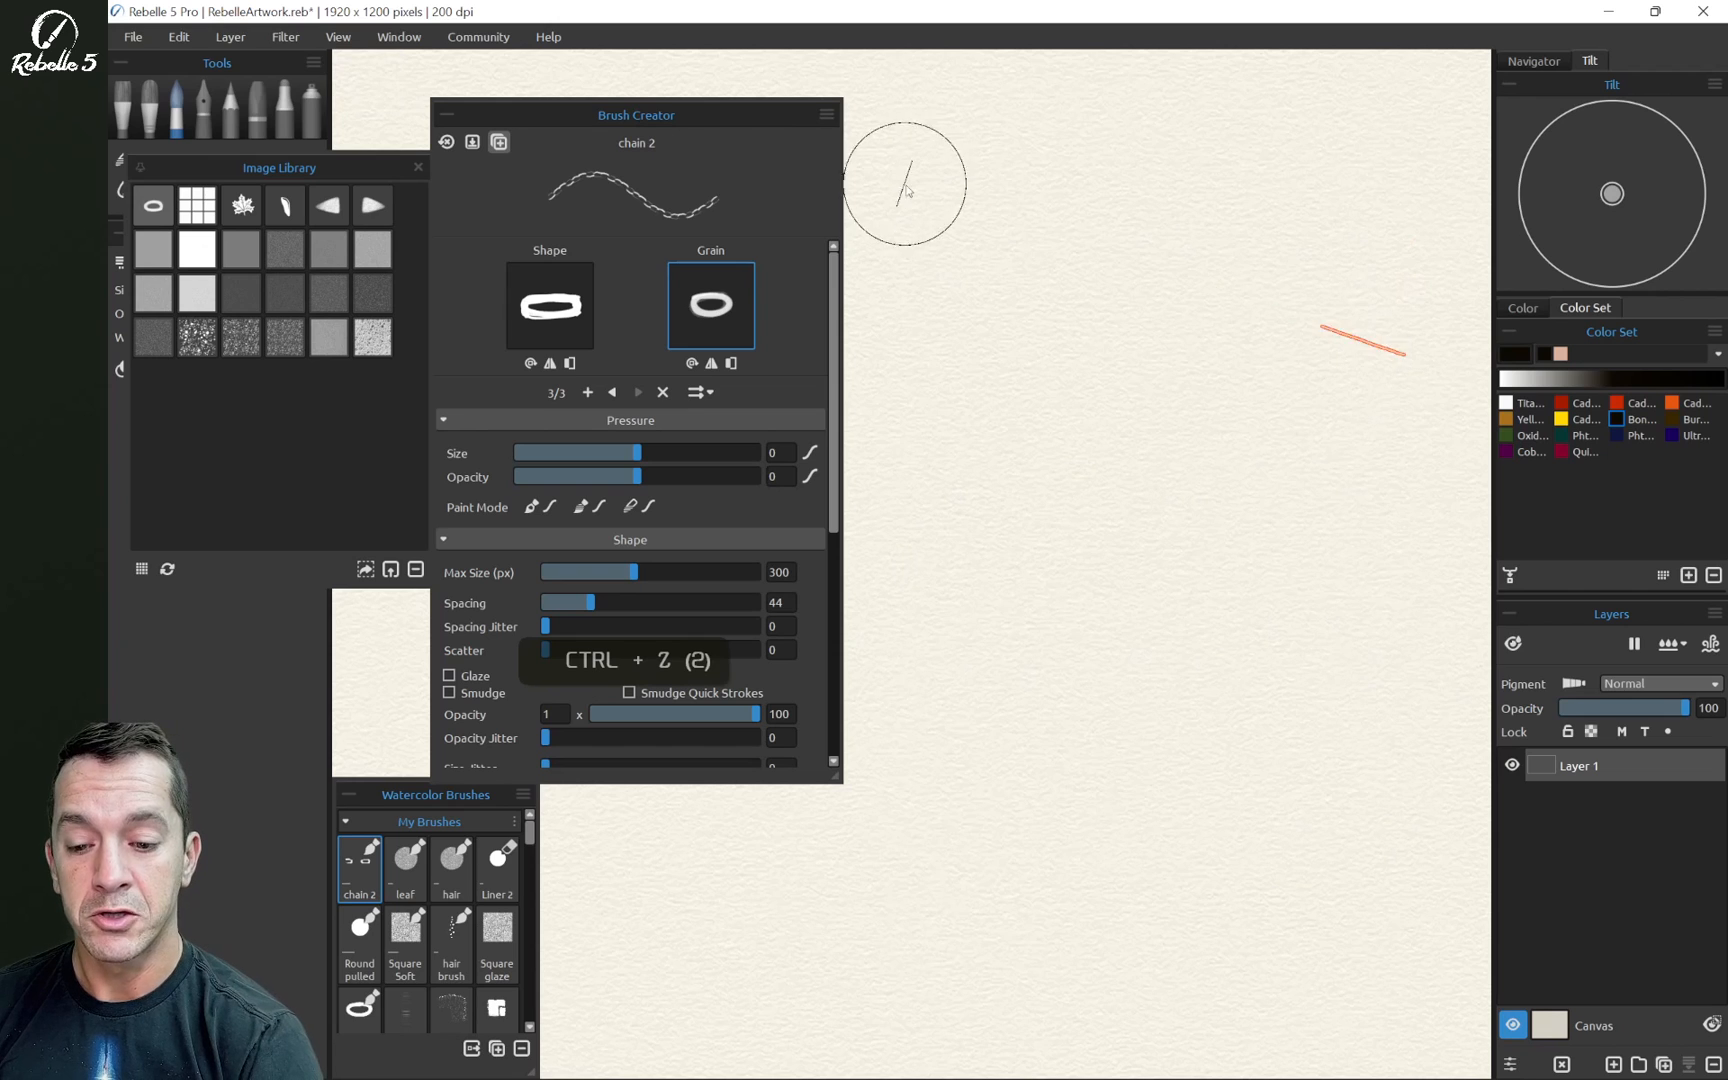
{"action": "mouse_move", "coordinate": [907, 190]}
{"action": "left_mouse_down"}
{"action": "mouse_move", "coordinate": [1095, 154]}
{"action": "mouse_move", "coordinate": [1304, 170]}
{"action": "mouse_move", "coordinate": [1381, 212]}
{"action": "mouse_move", "coordinate": [1440, 285]}
{"action": "mouse_move", "coordinate": [1318, 415]}
{"action": "mouse_move", "coordinate": [1350, 388]}
{"action": "left_mouse_up"}
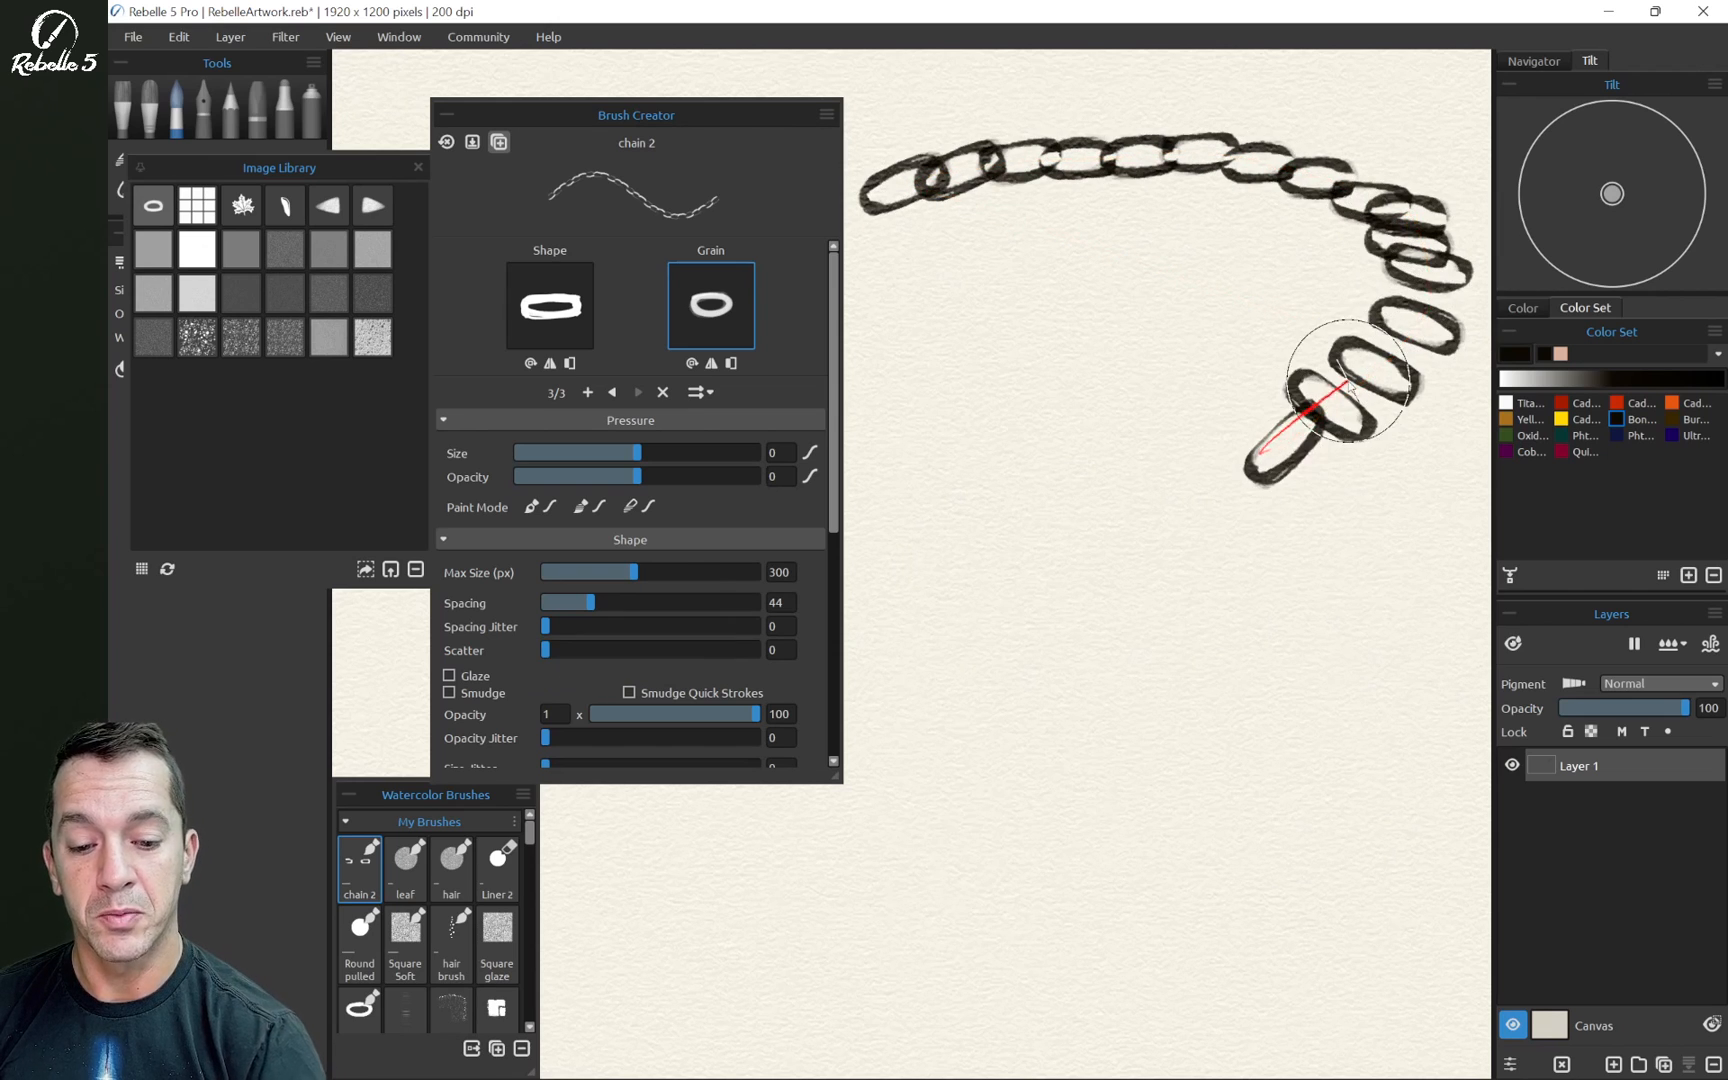
{"action": "key", "text": "ctrl+z"}
Paint long winding test chains down the whole canvas, undoing each one to leave the canvas blank
{"action": "mouse_move", "coordinate": [912, 218]}
{"action": "left_mouse_down"}
{"action": "mouse_move", "coordinate": [1265, 190]}
{"action": "mouse_move", "coordinate": [1415, 261]}
{"action": "mouse_move", "coordinate": [1456, 341]}
{"action": "mouse_move", "coordinate": [1409, 401]}
{"action": "mouse_move", "coordinate": [1262, 492]}
{"action": "mouse_move", "coordinate": [1050, 517]}
{"action": "mouse_move", "coordinate": [921, 551]}
{"action": "mouse_move", "coordinate": [859, 591]}
{"action": "mouse_move", "coordinate": [863, 715]}
{"action": "mouse_move", "coordinate": [903, 804]}
{"action": "mouse_move", "coordinate": [1013, 857]}
{"action": "mouse_move", "coordinate": [1117, 839]}
{"action": "mouse_move", "coordinate": [1292, 722]}
{"action": "mouse_move", "coordinate": [1392, 692]}
{"action": "mouse_move", "coordinate": [1432, 818]}
{"action": "mouse_move", "coordinate": [1351, 926]}
{"action": "mouse_move", "coordinate": [1231, 963]}
{"action": "mouse_move", "coordinate": [1106, 971]}
{"action": "mouse_move", "coordinate": [749, 926]}
{"action": "mouse_move", "coordinate": [659, 981]}
{"action": "mouse_move", "coordinate": [674, 1063]}
{"action": "mouse_move", "coordinate": [847, 1074]}
{"action": "mouse_move", "coordinate": [948, 1050]}
{"action": "left_mouse_up"}
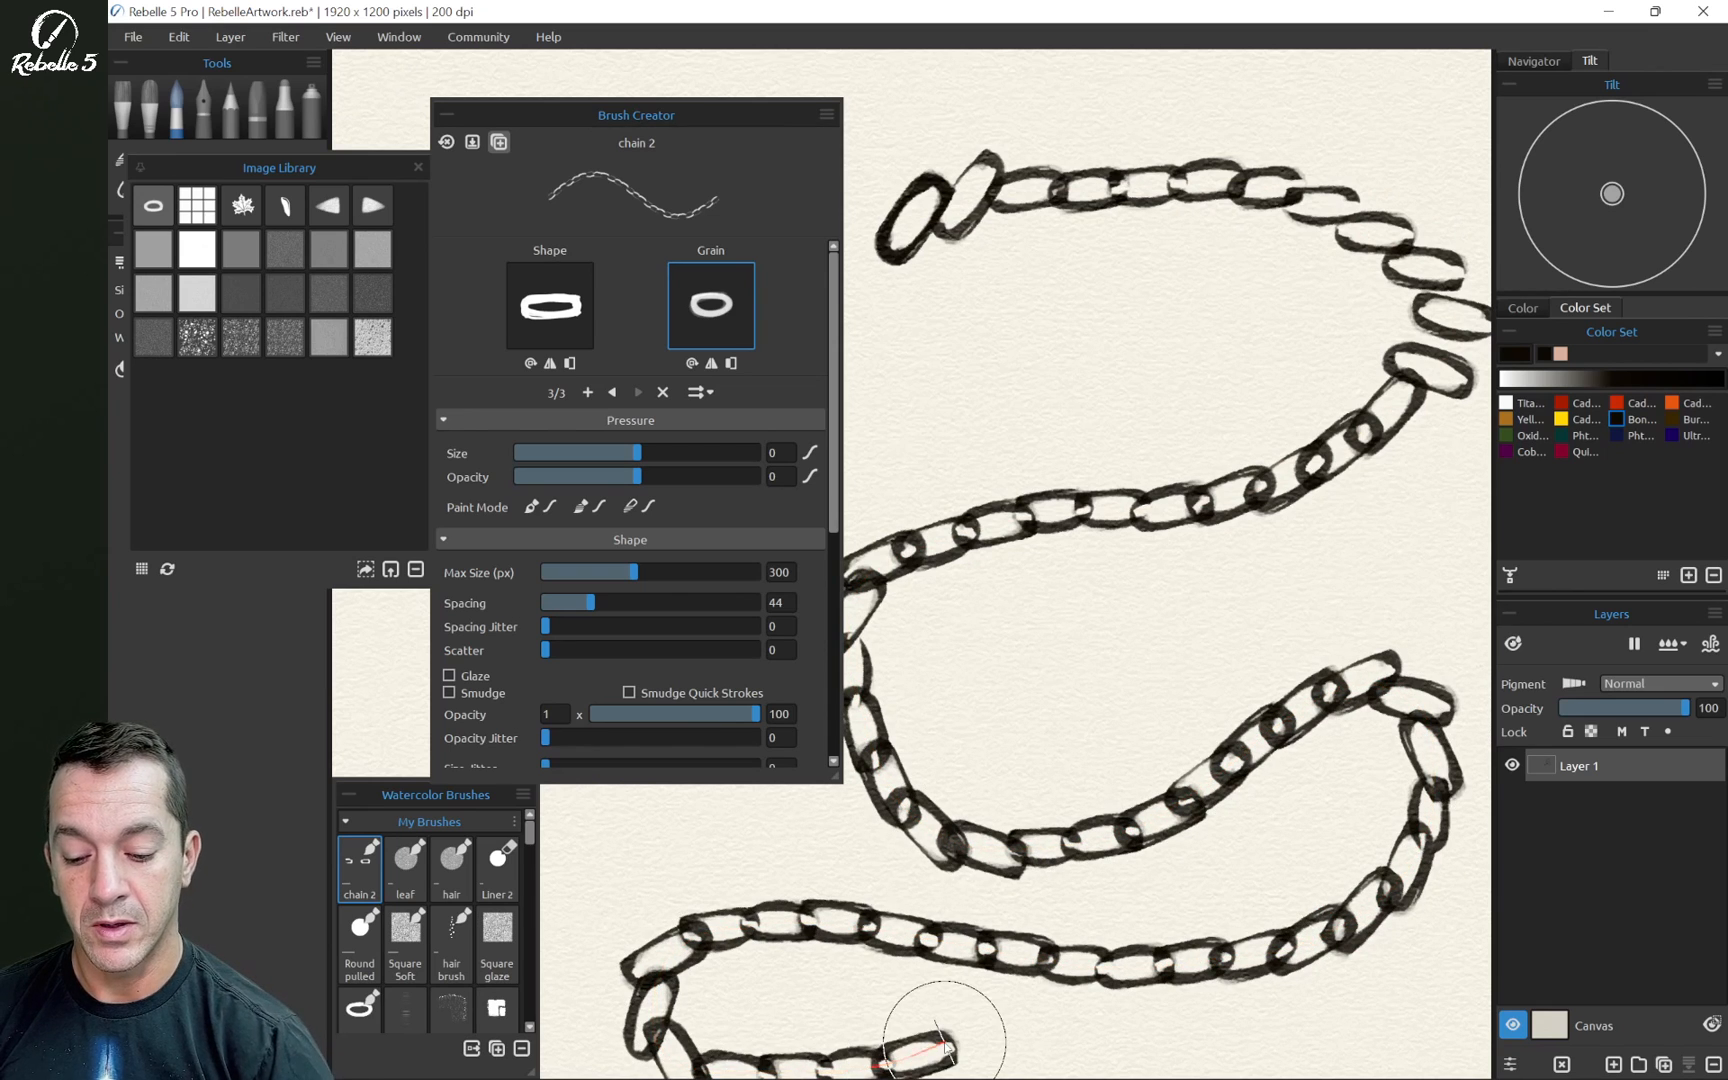
{"action": "key", "text": "ctrl+z"}
{"action": "mouse_move", "coordinate": [855, 205]}
{"action": "left_mouse_down"}
{"action": "mouse_move", "coordinate": [1169, 116]}
{"action": "mouse_move", "coordinate": [1377, 339]}
{"action": "mouse_move", "coordinate": [1120, 393]}
{"action": "mouse_move", "coordinate": [862, 498]}
{"action": "mouse_move", "coordinate": [1040, 610]}
{"action": "mouse_move", "coordinate": [1392, 590]}
{"action": "mouse_move", "coordinate": [1222, 812]}
{"action": "mouse_move", "coordinate": [845, 852]}
{"action": "mouse_move", "coordinate": [975, 995]}
{"action": "mouse_move", "coordinate": [1385, 962]}
{"action": "mouse_move", "coordinate": [1457, 1008]}
{"action": "left_mouse_up"}
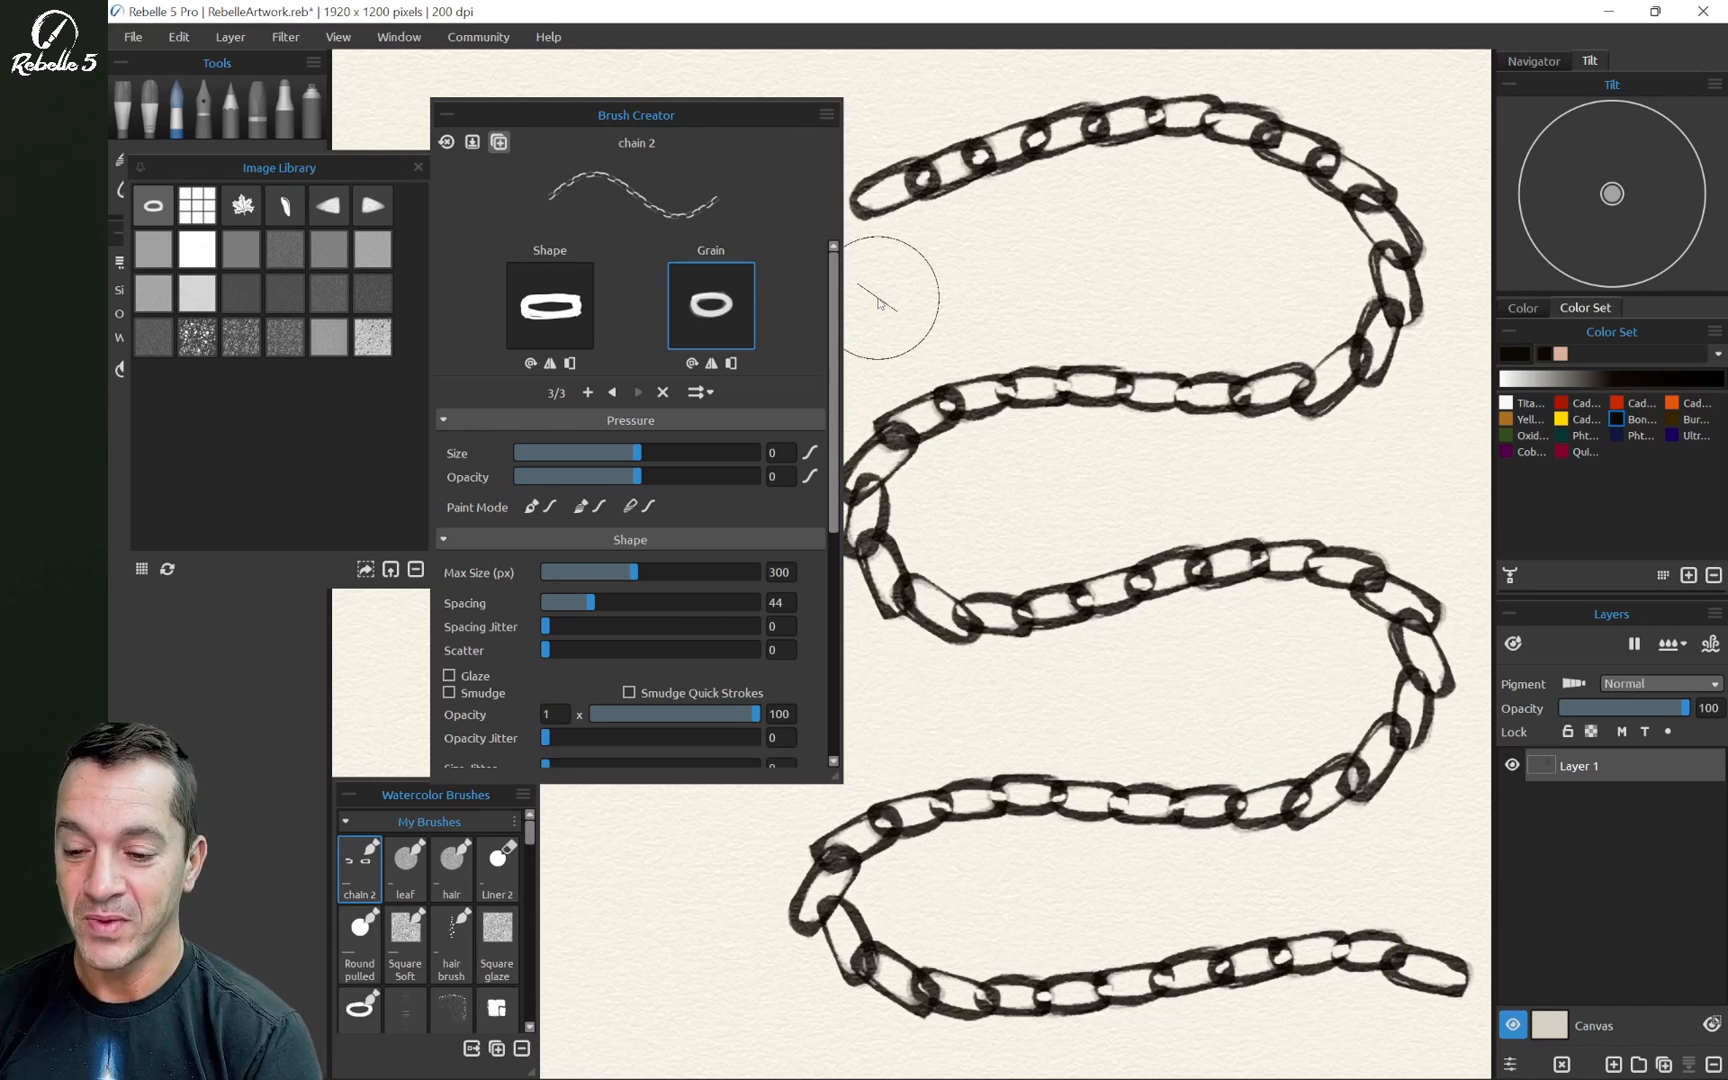
{"action": "key", "text": "ctrl+alt"}
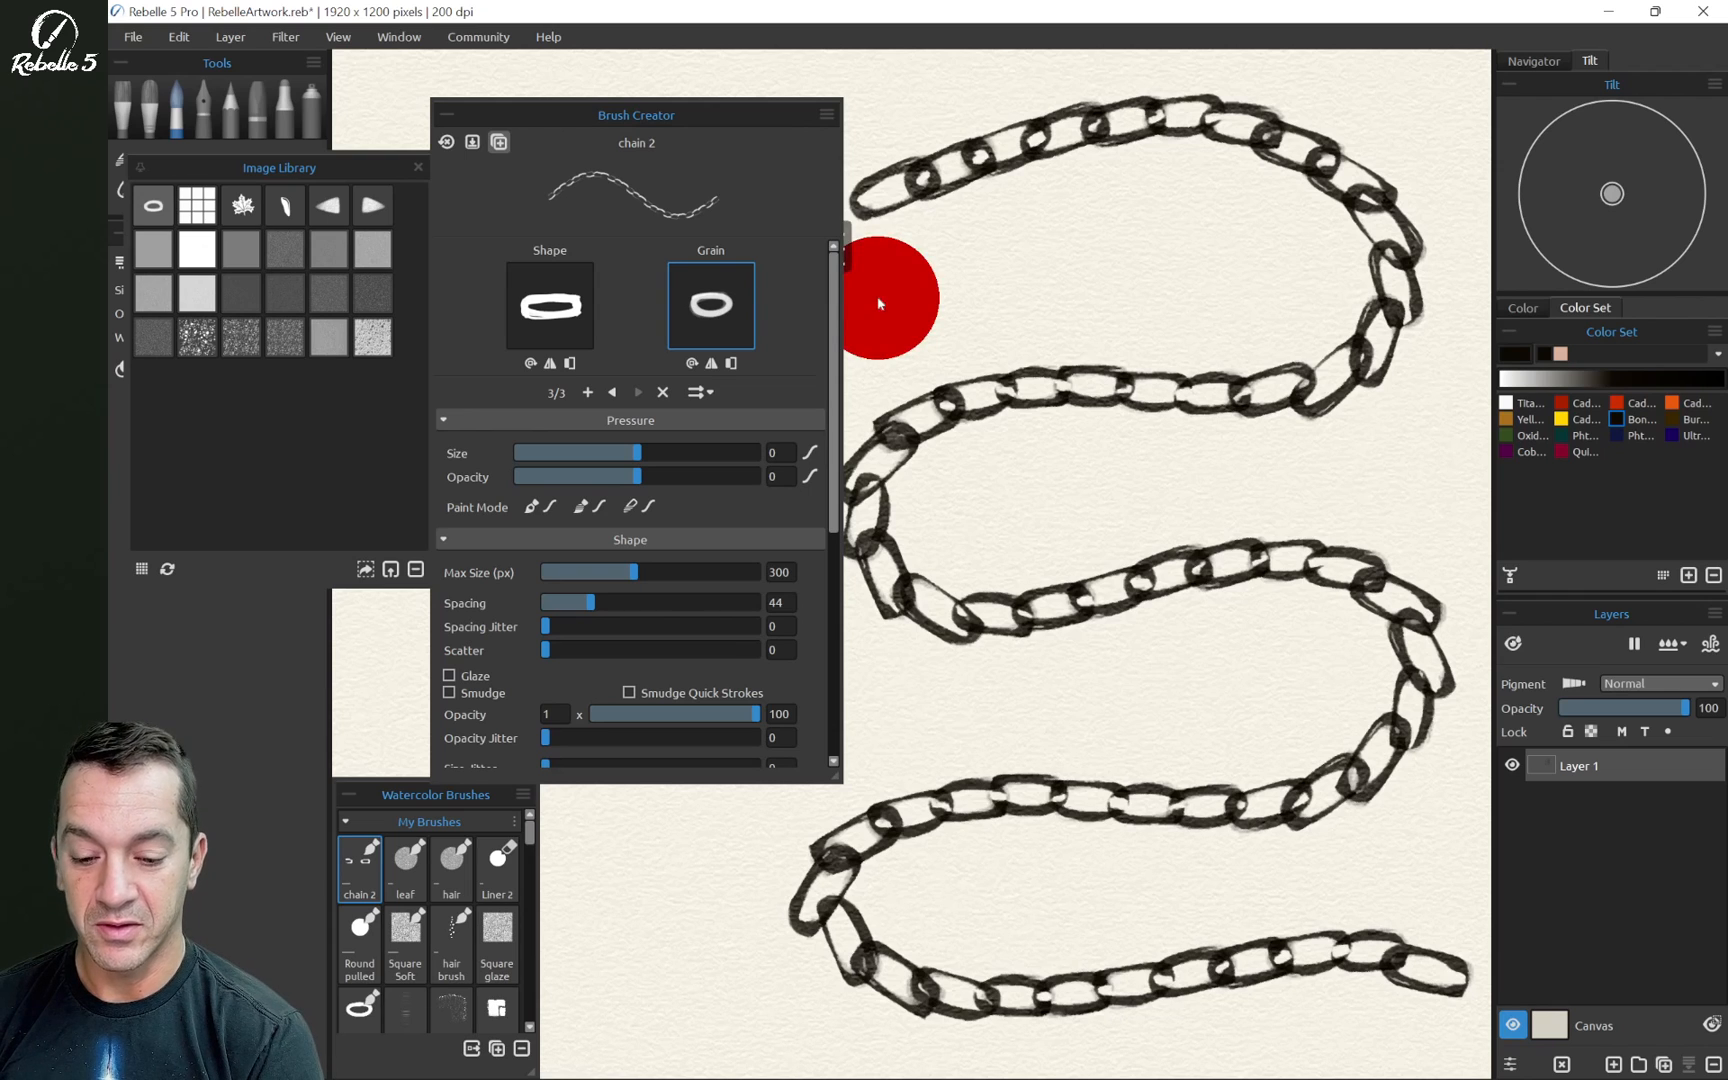
{"action": "key", "text": "ctrl+z"}
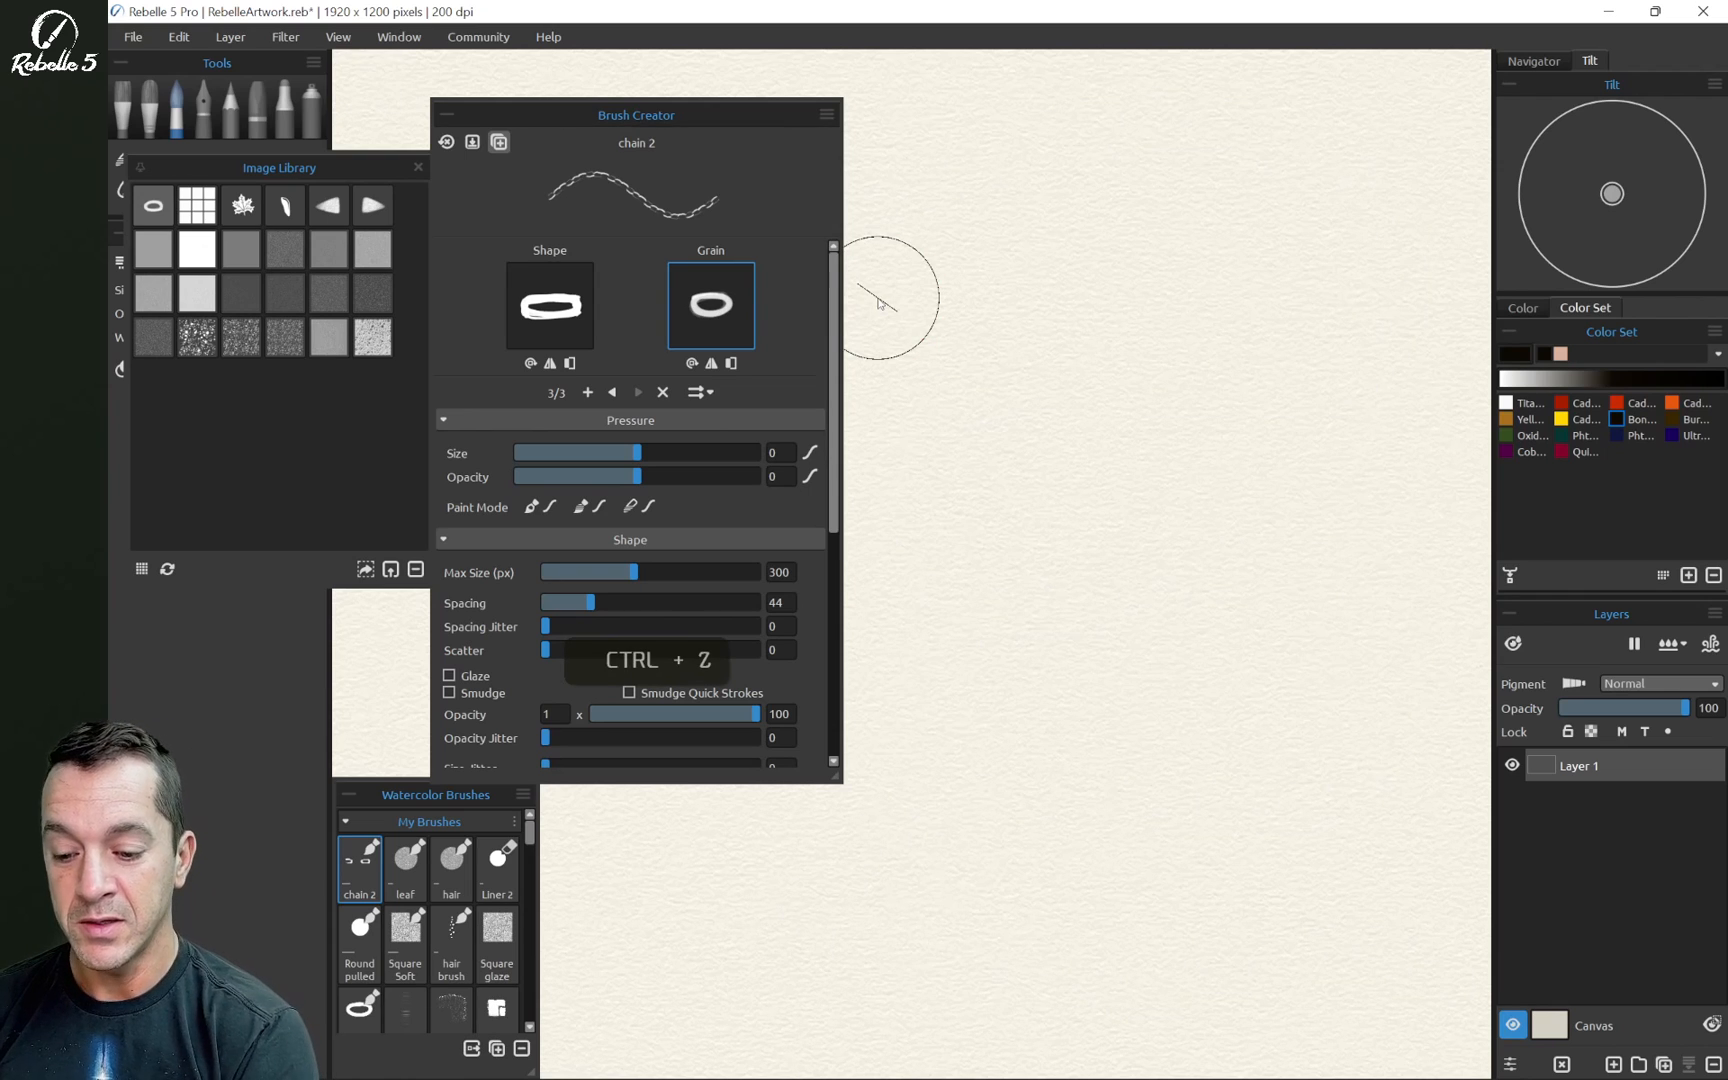
Pick the Square Soft 2 maple-leaf brush and stamp sample leaves on the blank canvas
{"action": "left_click", "coordinate": [405, 862]}
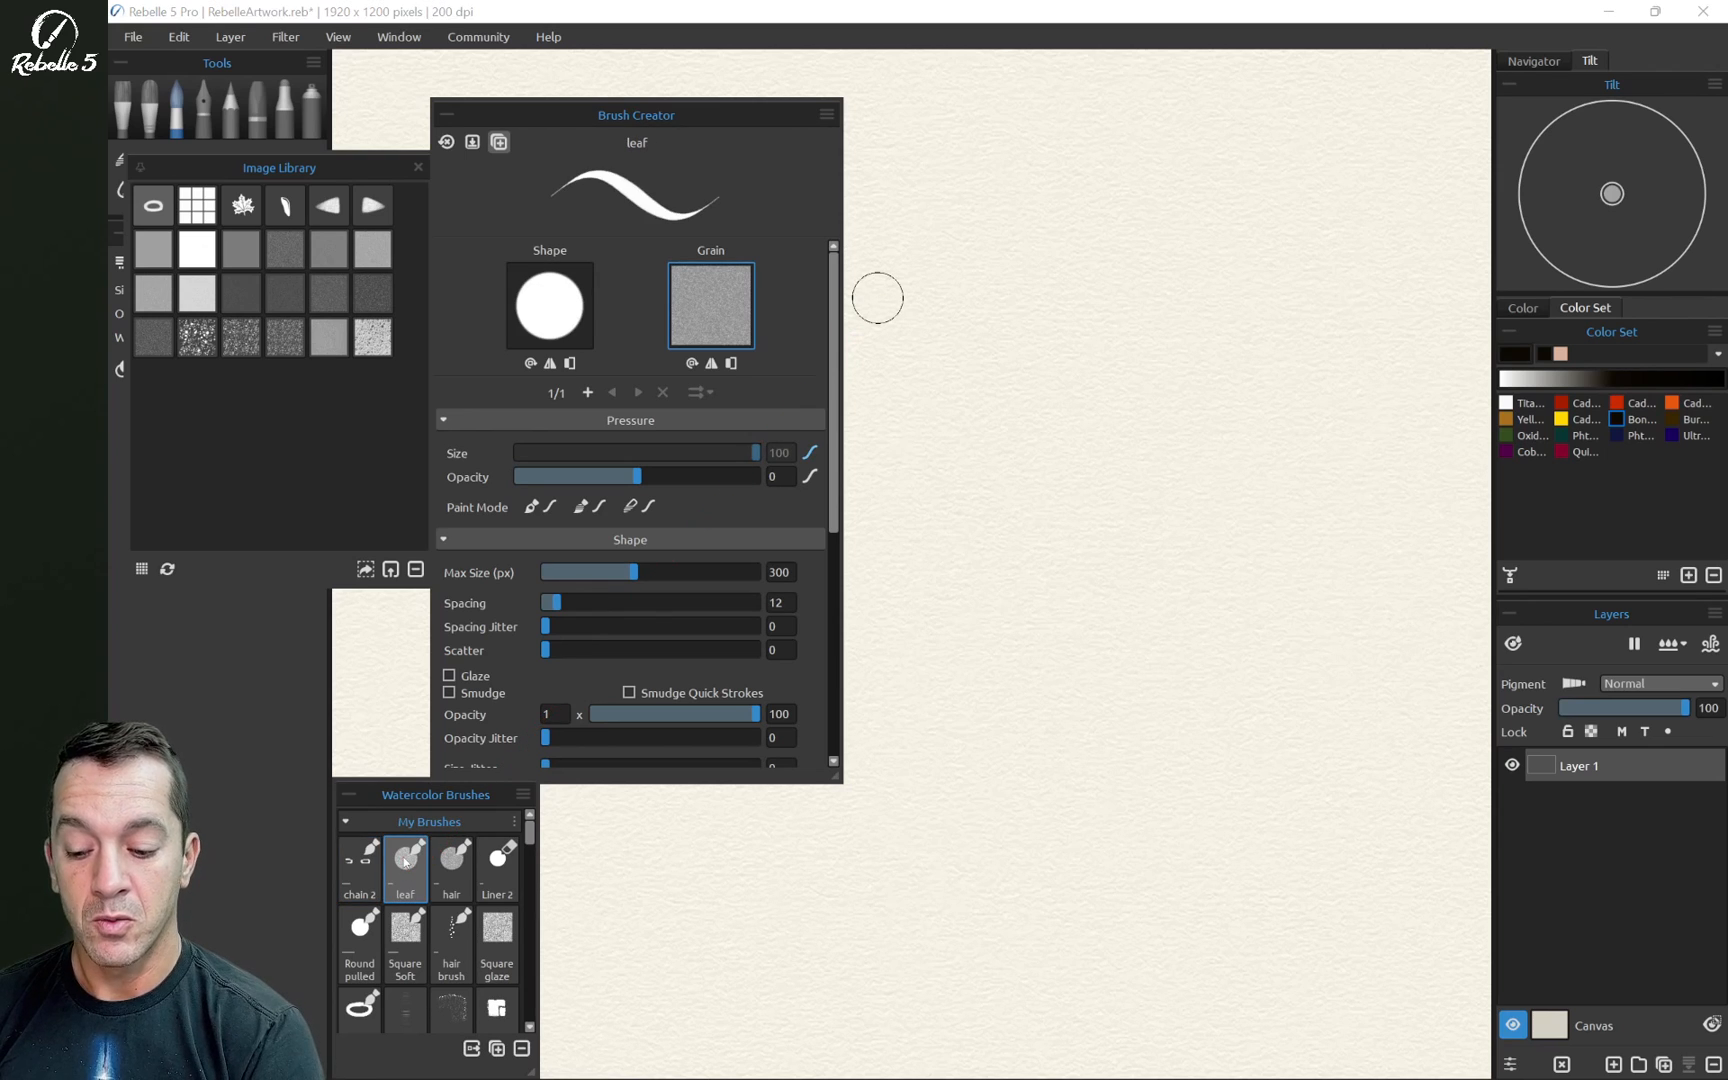
{"action": "left_click_drag", "start_coordinate": [529, 831], "coordinate": [528, 869]}
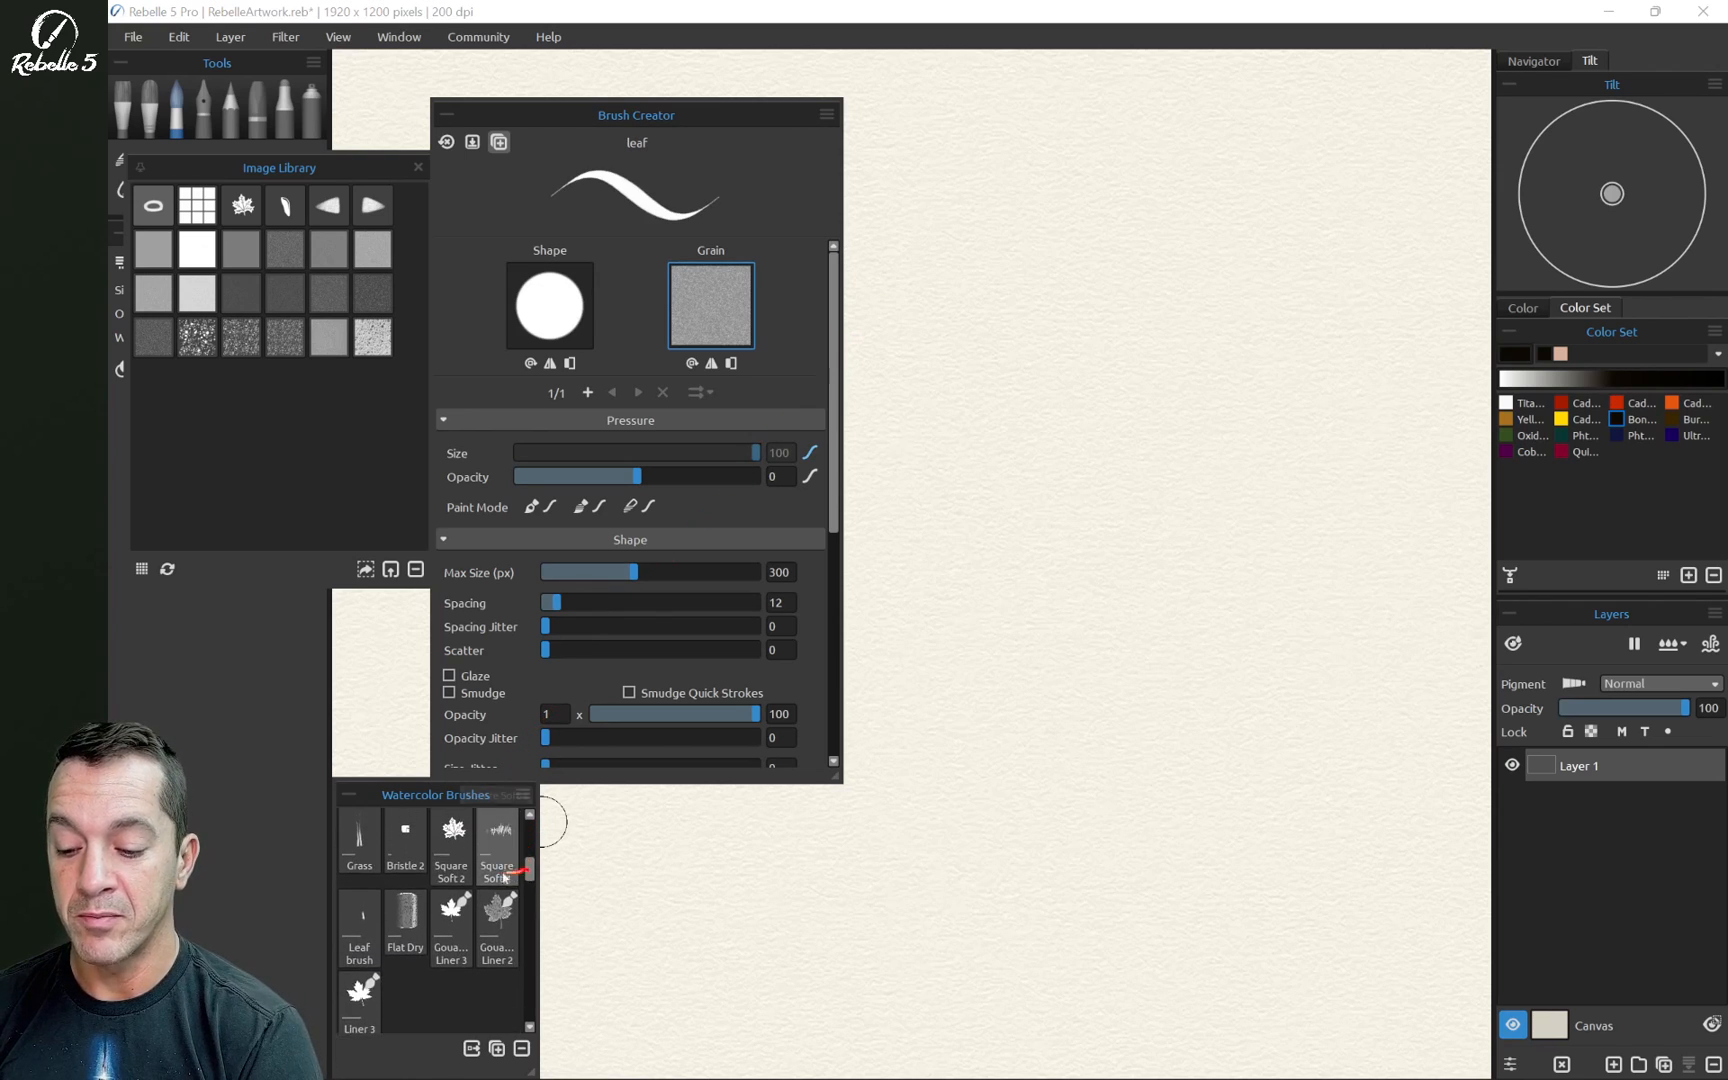
{"action": "left_click", "coordinate": [455, 842]}
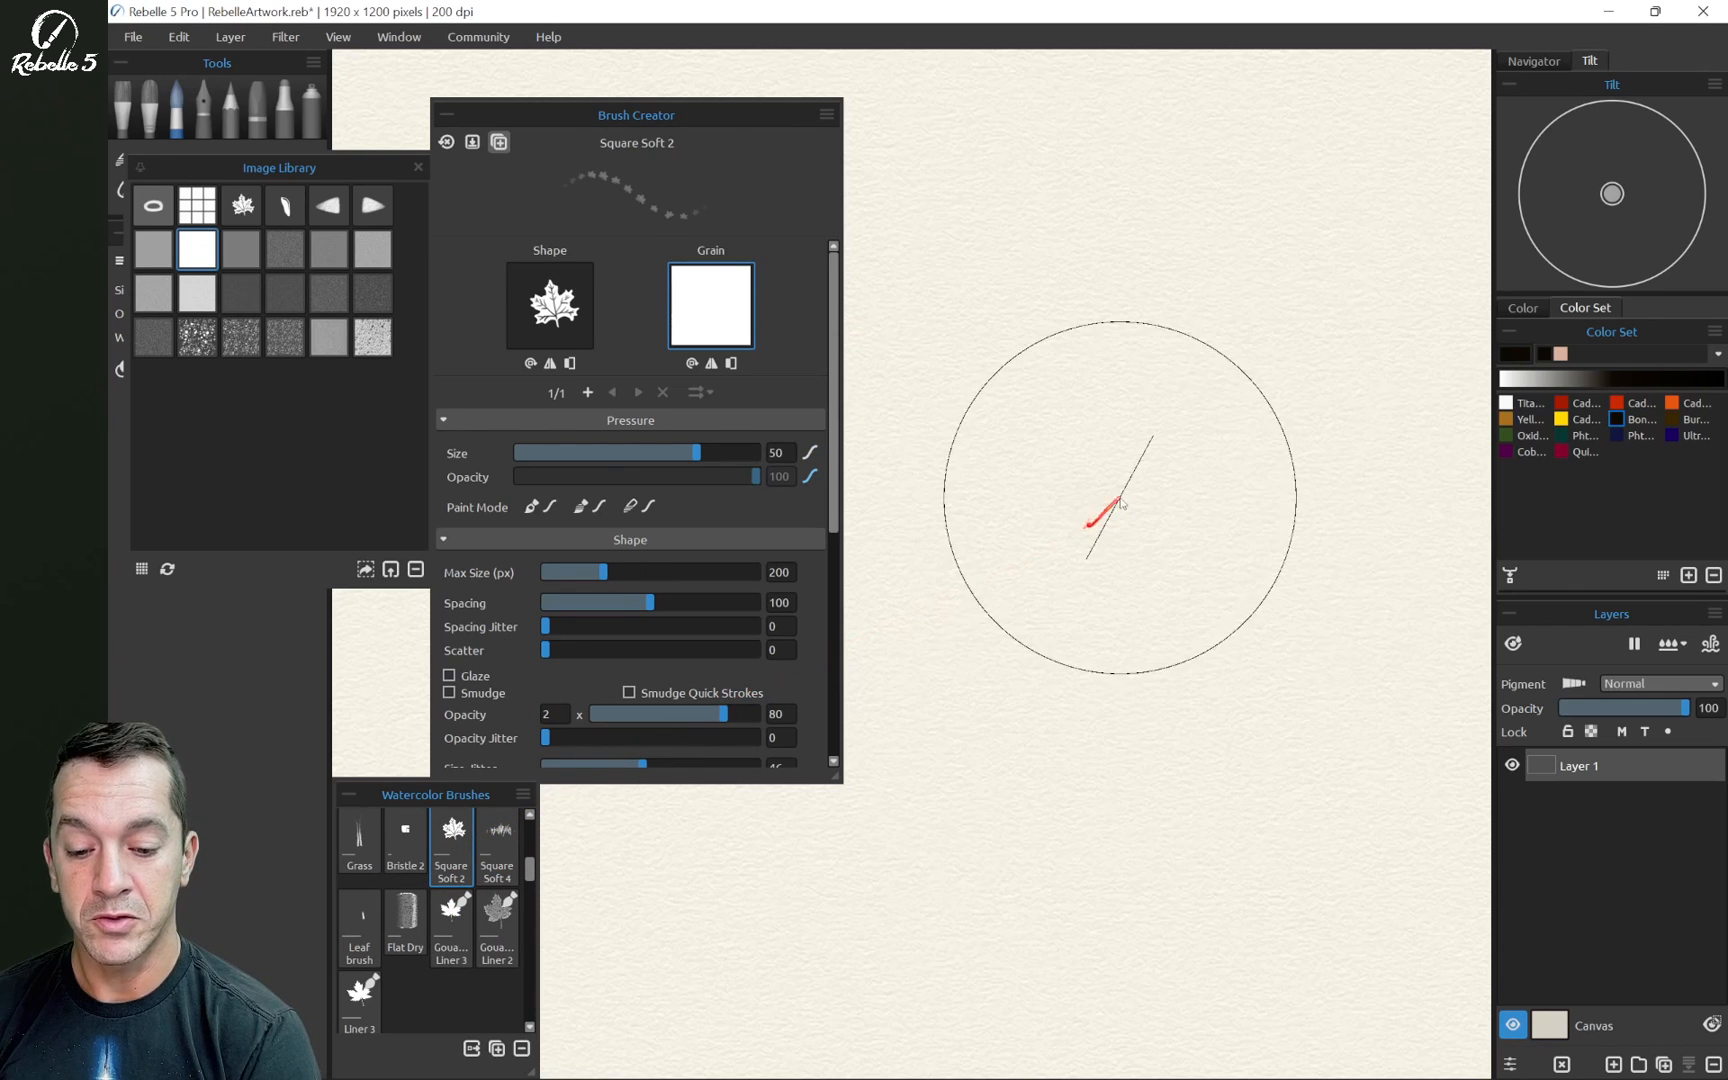
{"action": "left_click", "coordinate": [1200, 530]}
{"action": "key", "text": "ctrl+z"}
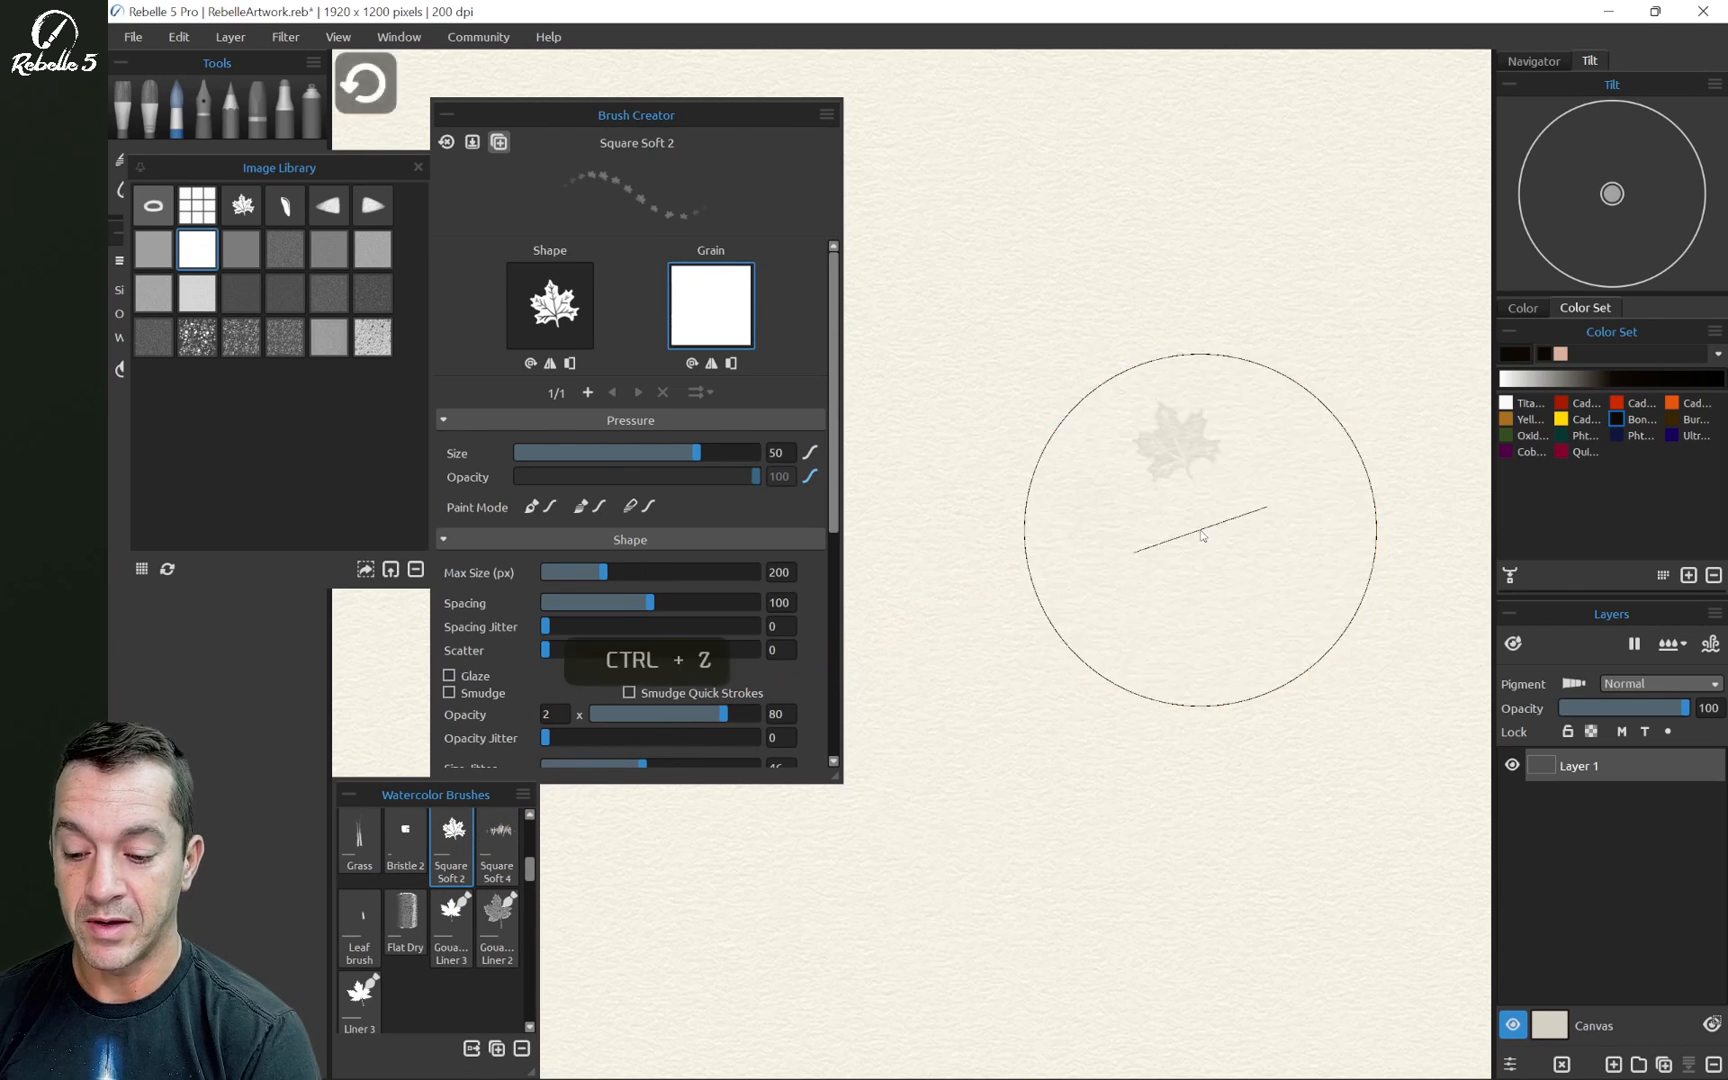
{"action": "left_click", "coordinate": [1105, 600]}
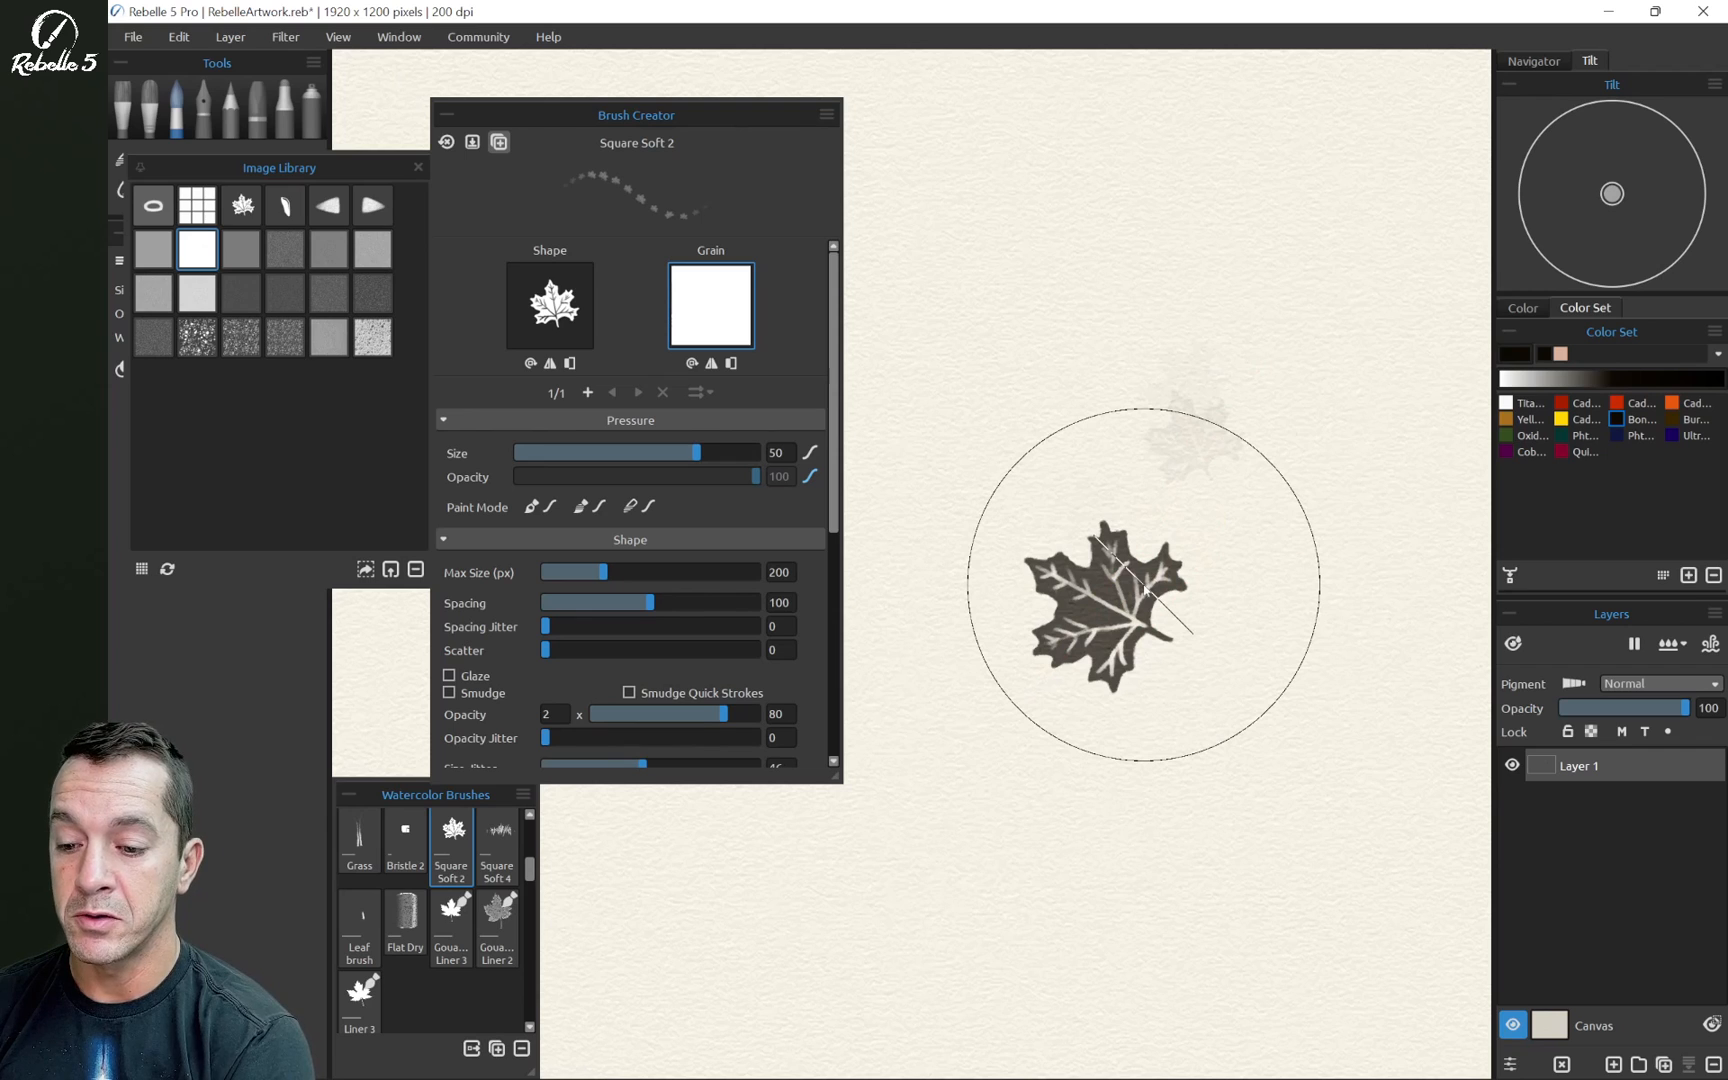
Try a Magic Wand selection around the stamped leaves, and replace the stamps with a single new leaf
{"action": "left_click", "coordinate": [417, 168]}
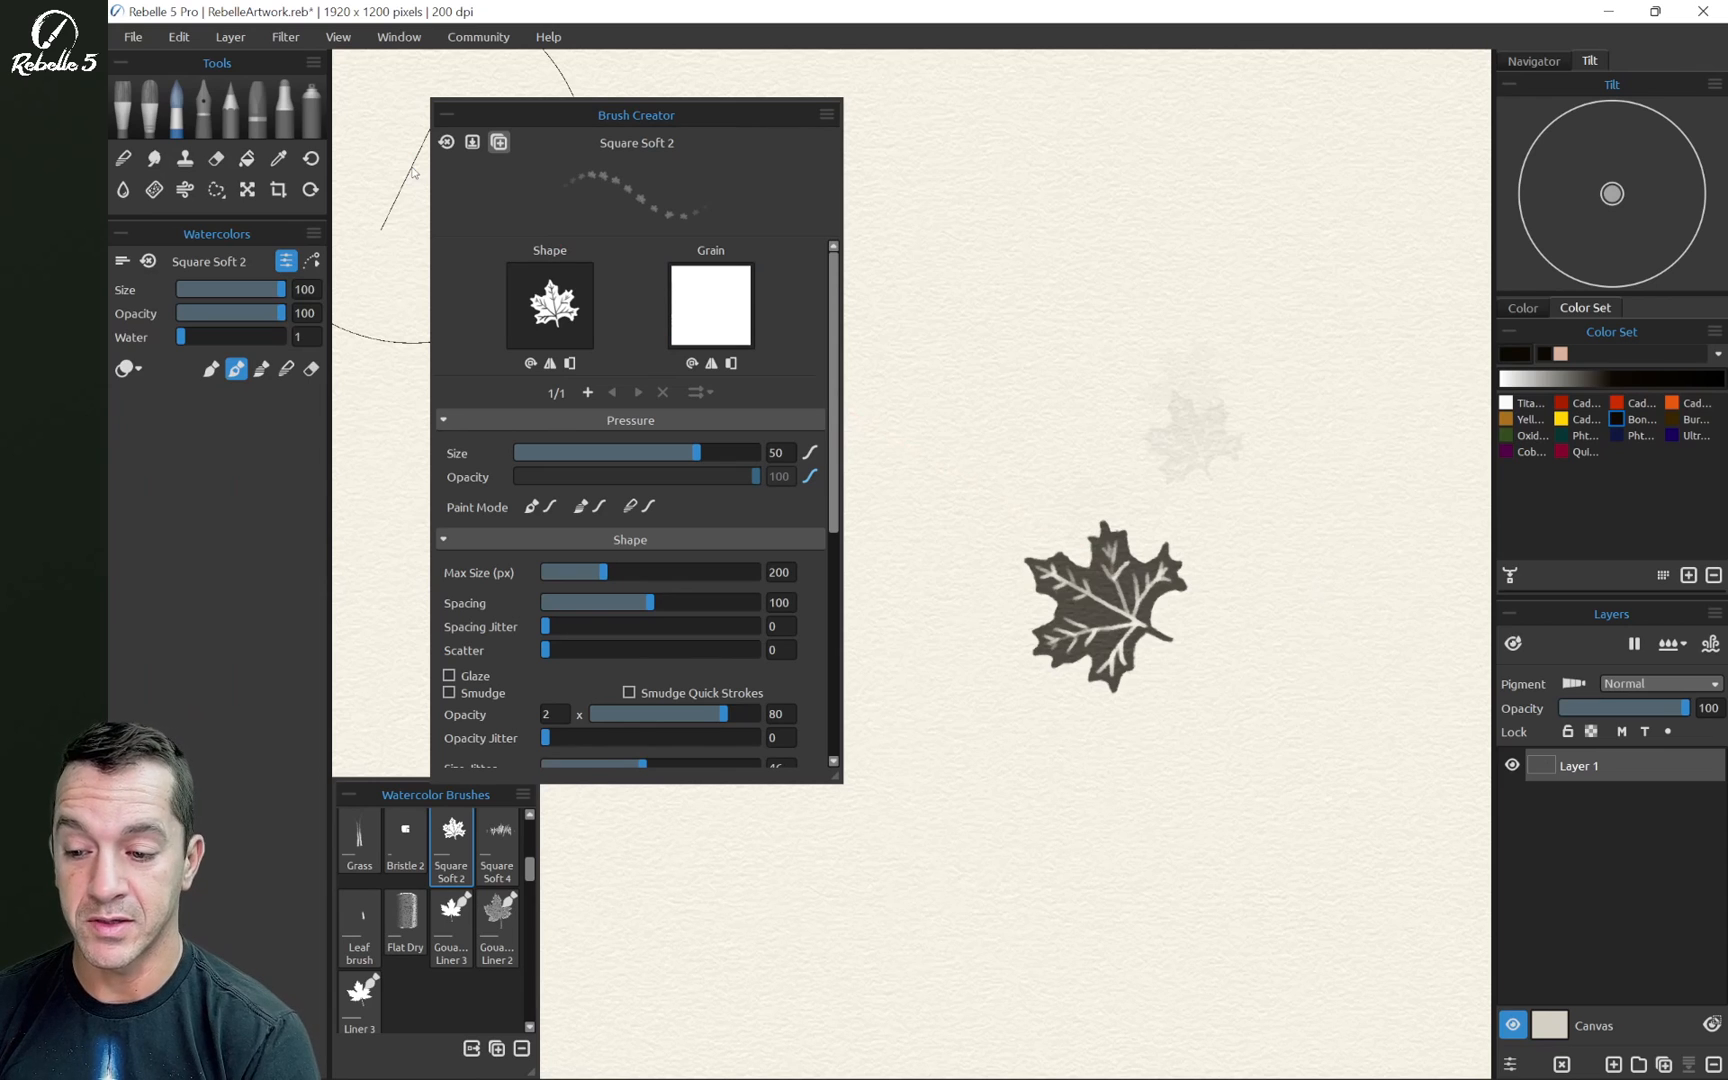
{"action": "left_click", "coordinate": [216, 189]}
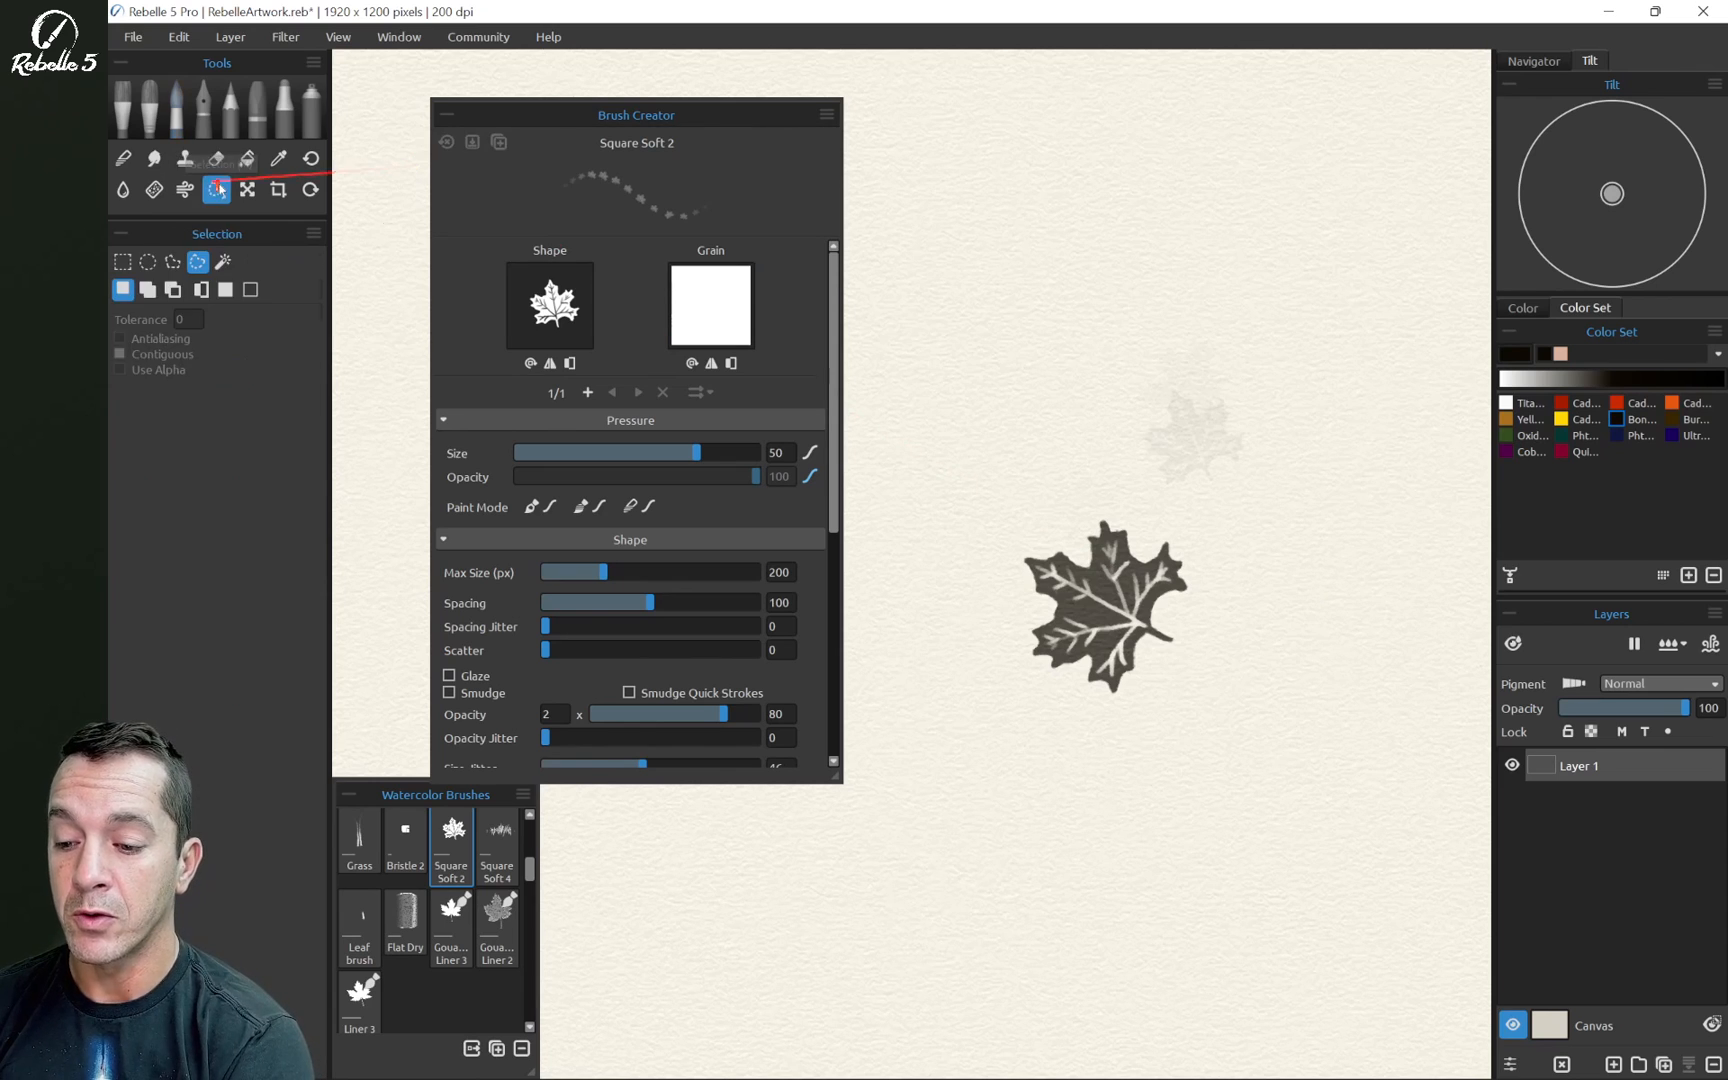
{"action": "left_click", "coordinate": [224, 262]}
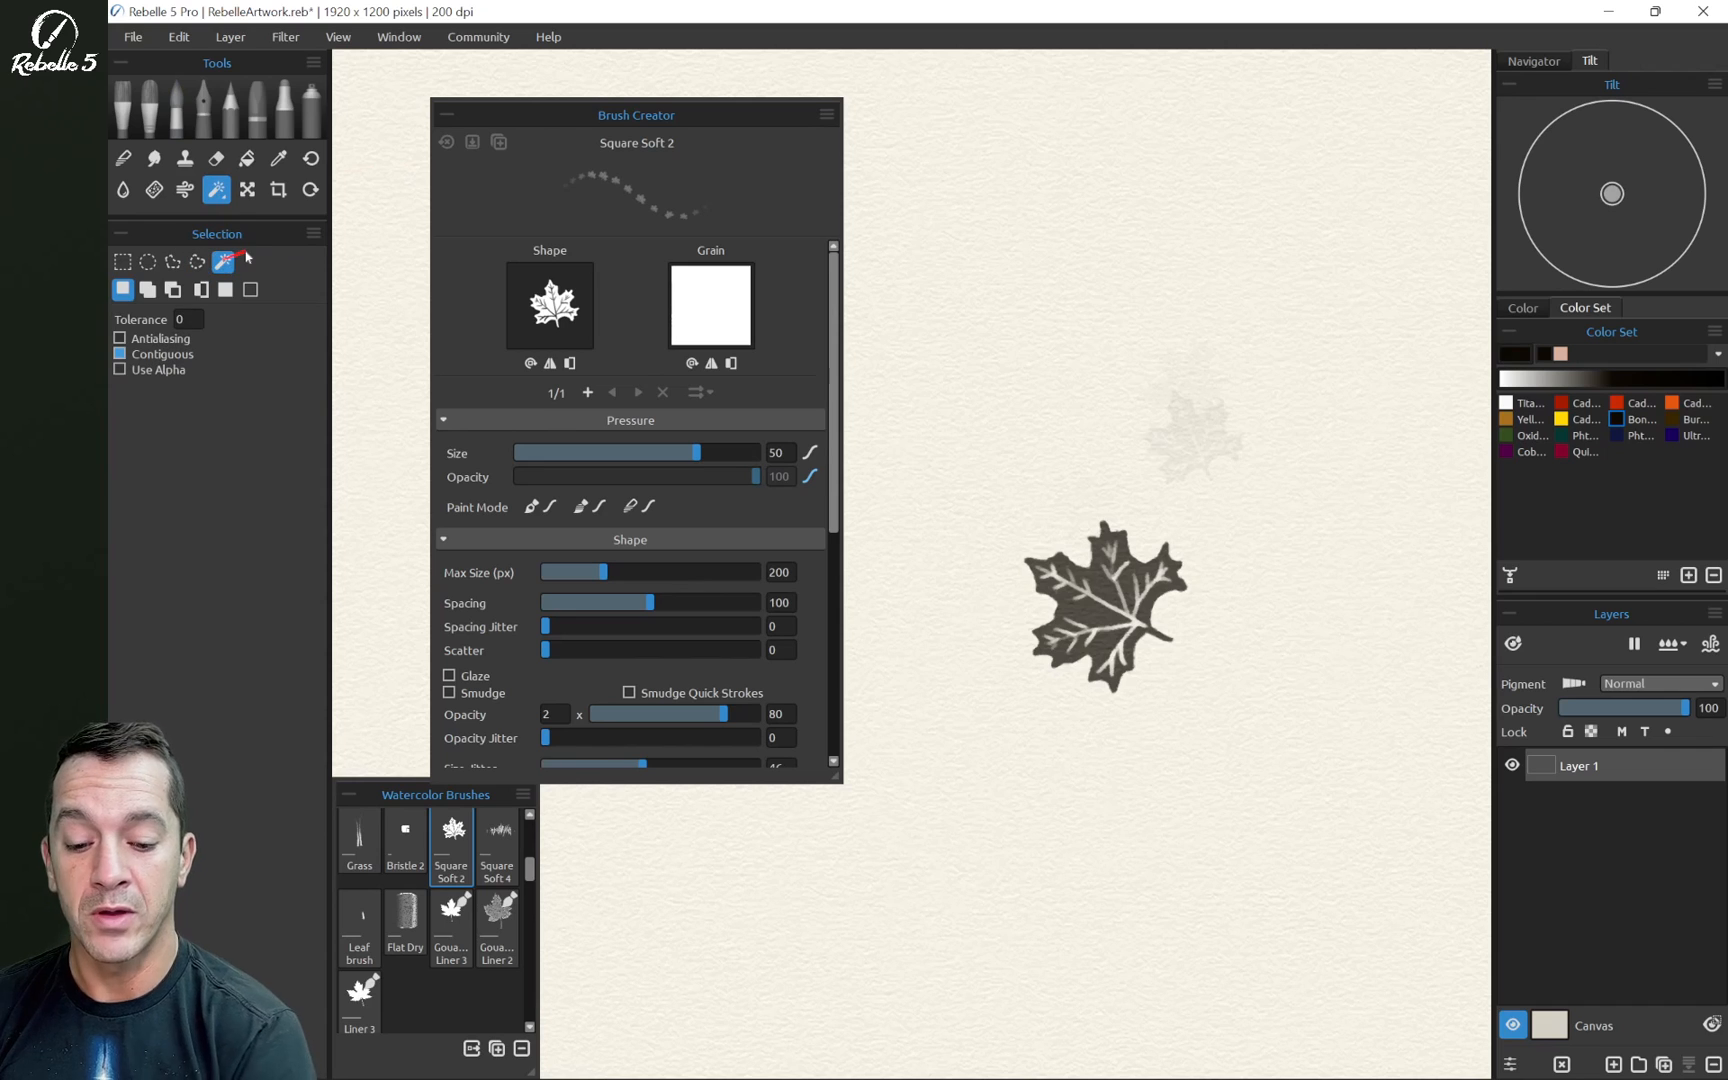
{"action": "left_click", "coordinate": [1271, 600]}
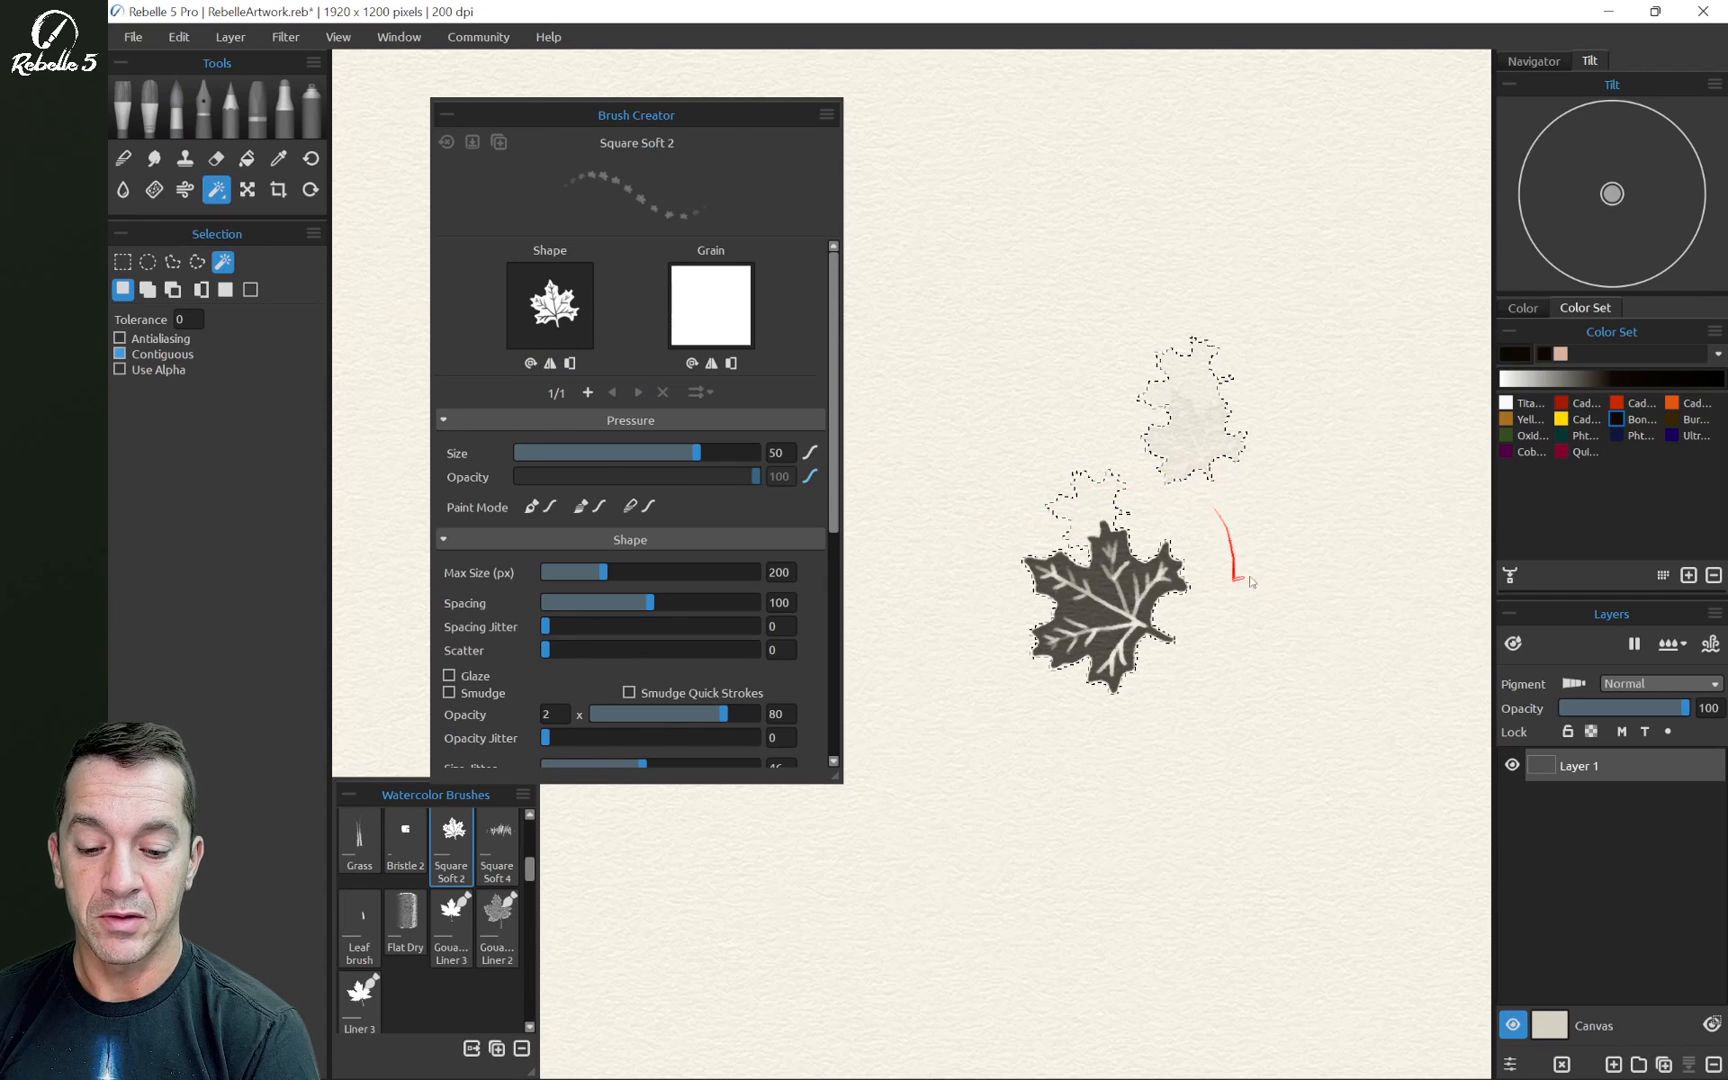
{"action": "key", "text": "ctrl+z"}
{"action": "key", "text": "ctrl+z"}
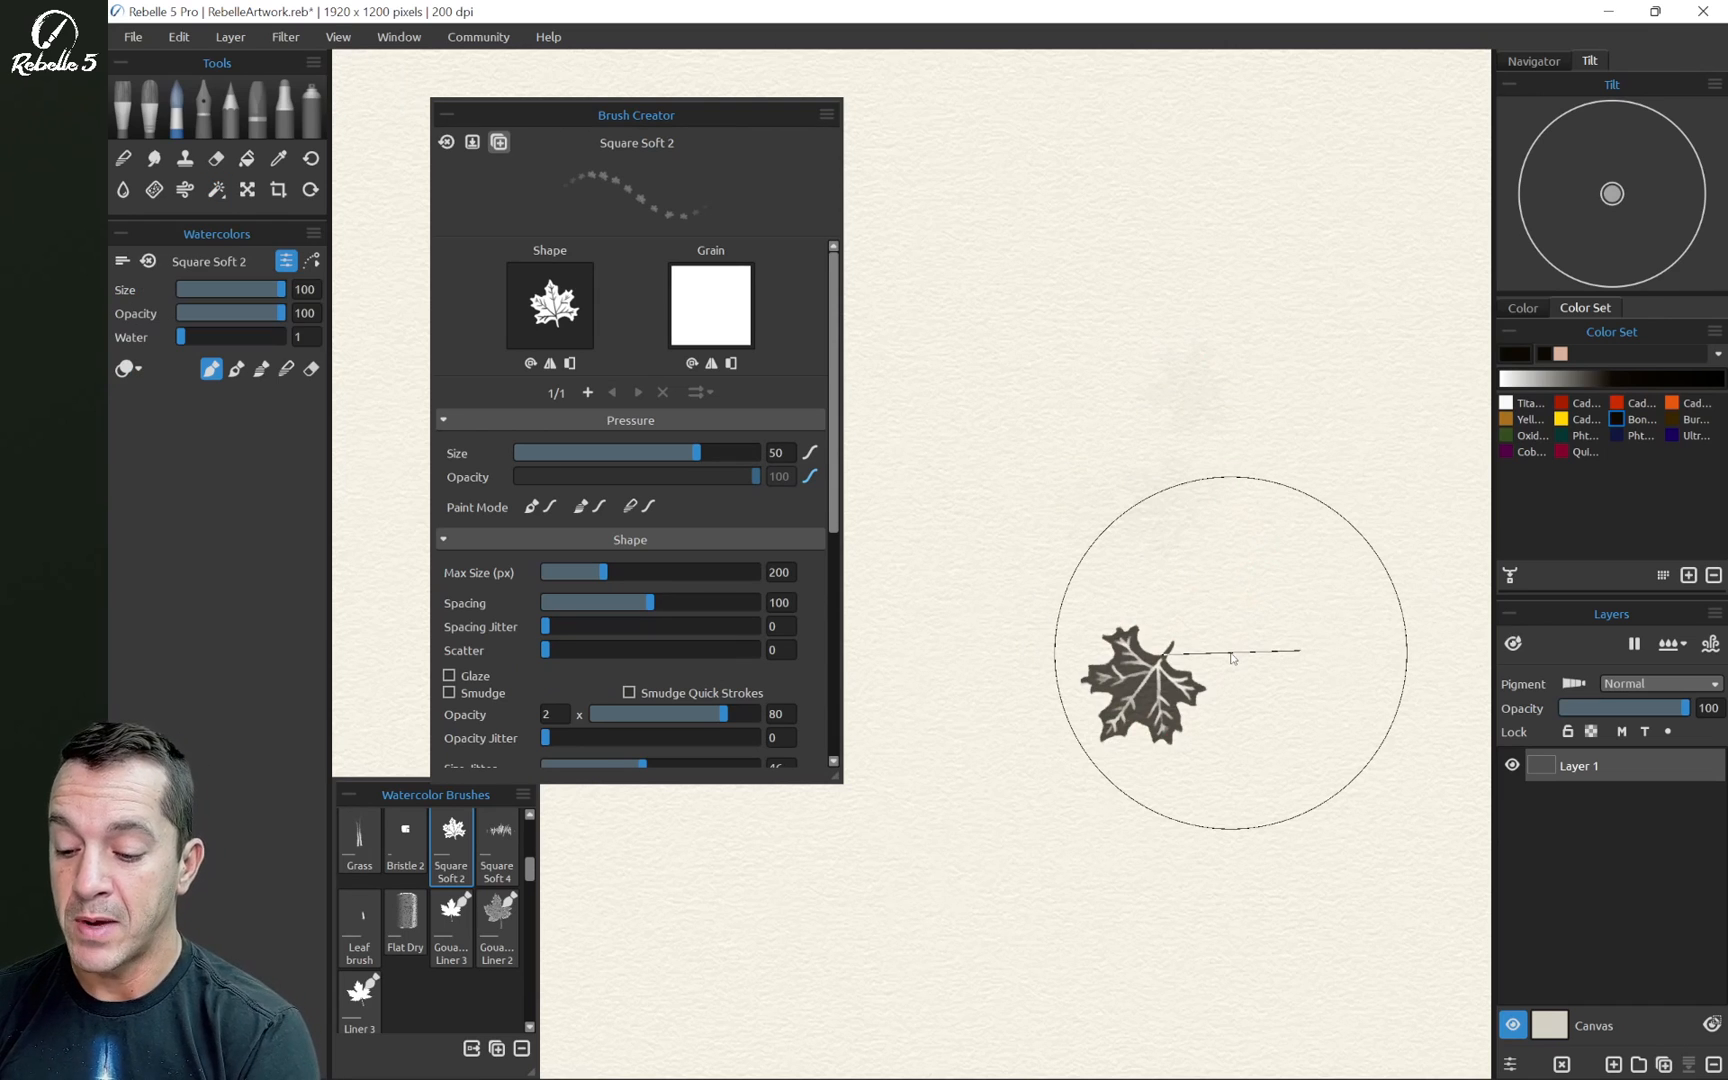
Pick the leaf brush from My Brushes and try a Magic Wand selection of the canvas around the stamped leaf
{"action": "scroll", "coordinate": [430, 890], "scroll_direction": "up", "scroll_amount": 3}
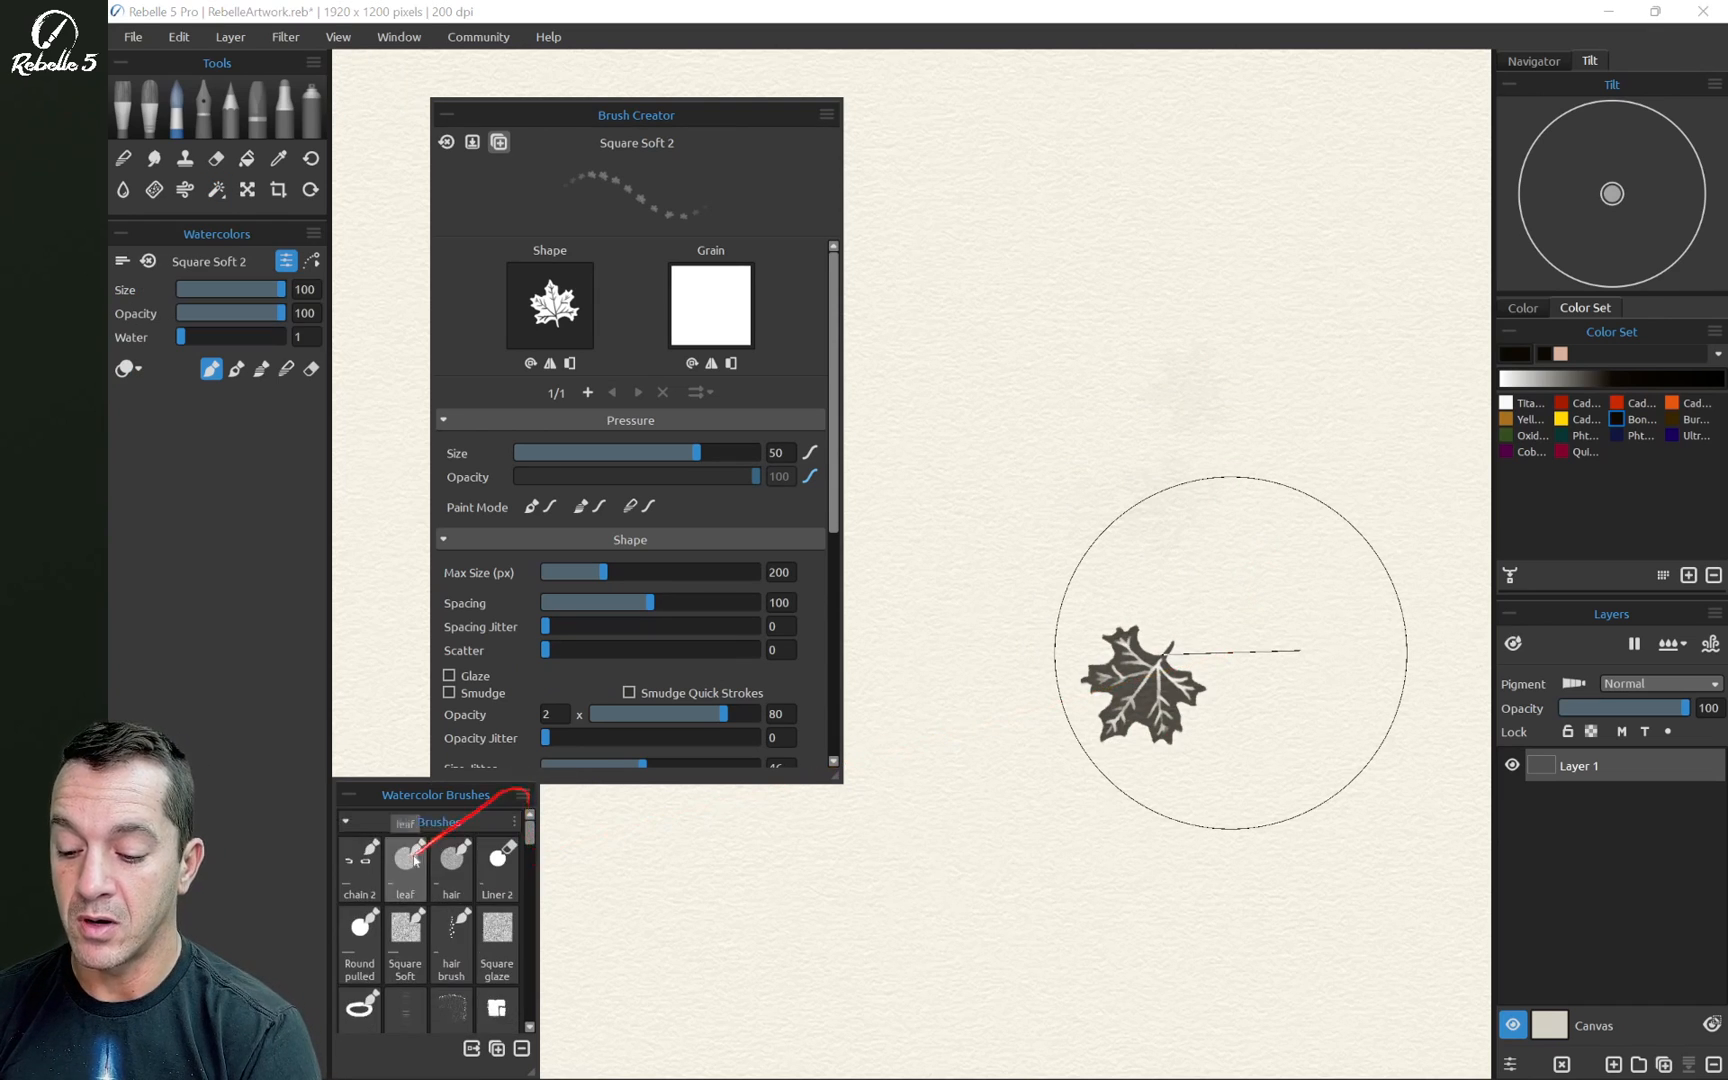
{"action": "left_click", "coordinate": [414, 858]}
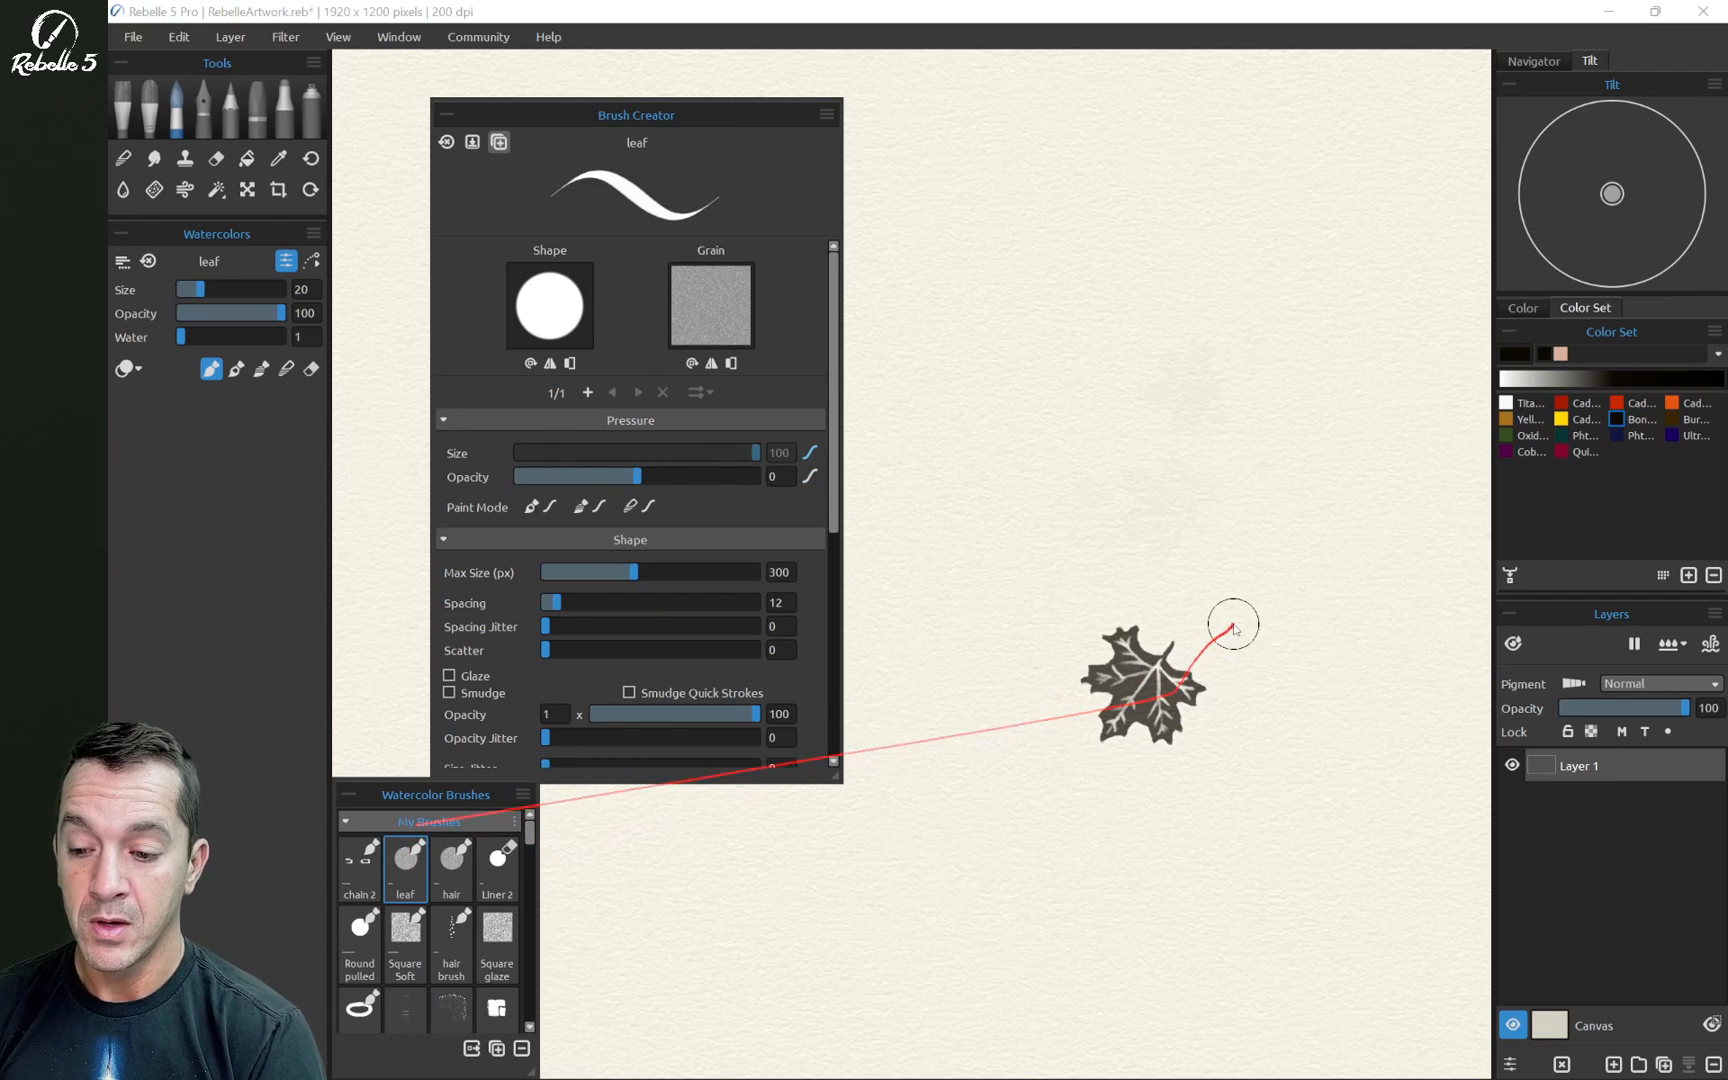
{"action": "left_click", "coordinate": [216, 189]}
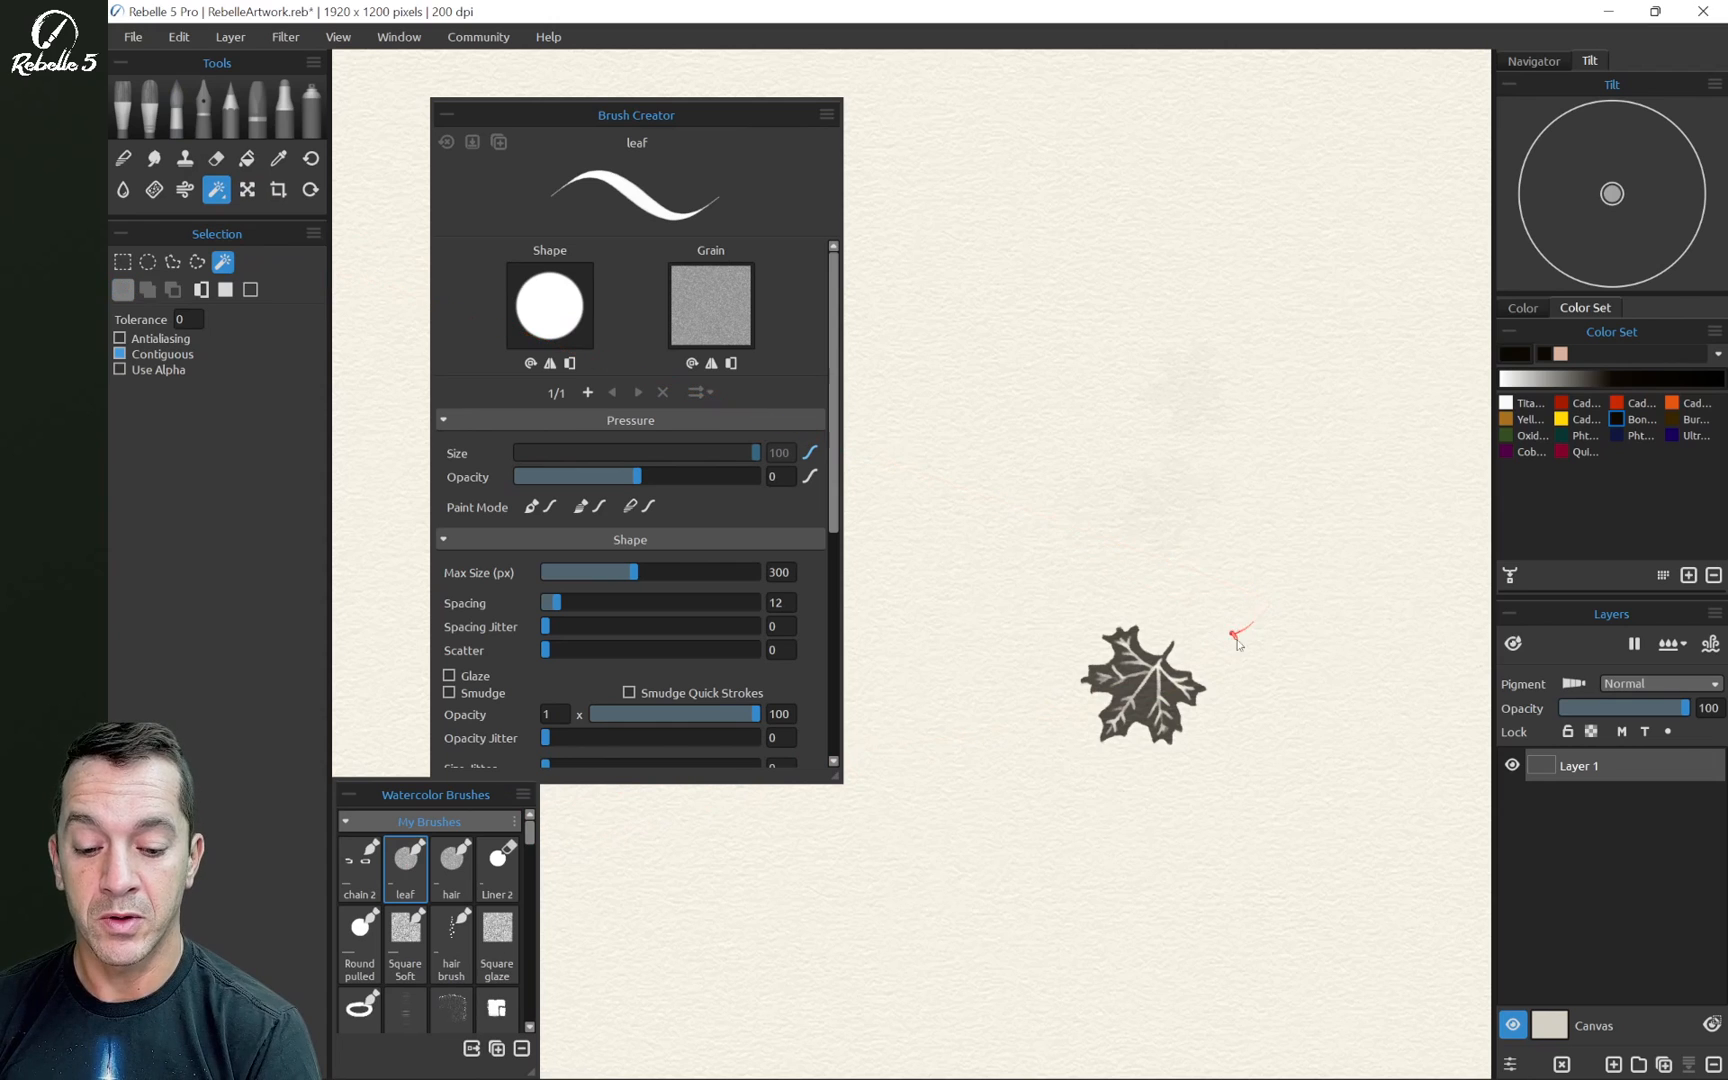
{"action": "left_click", "coordinate": [1240, 614]}
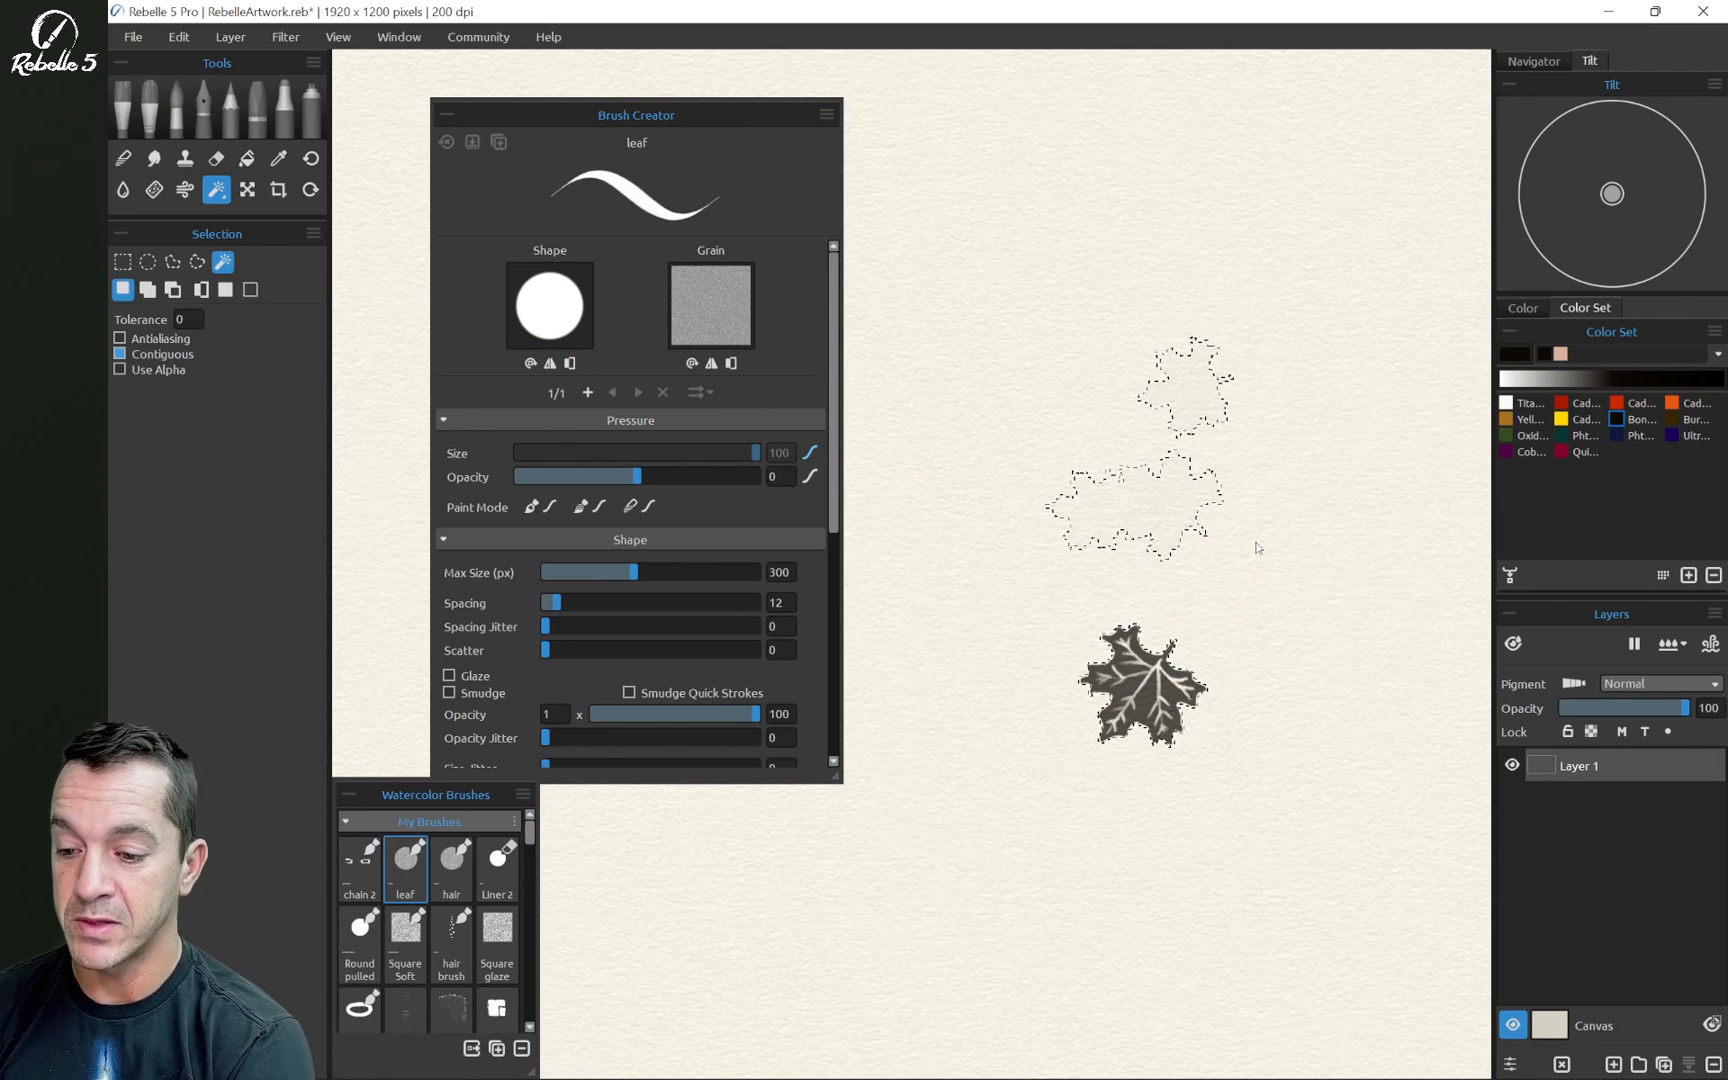
Replace the wand selection with a rectangle over the area above the leaf, delete the leftover marks inside and deselect
{"action": "left_click", "coordinate": [122, 261]}
{"action": "key", "text": "ctrl+d"}
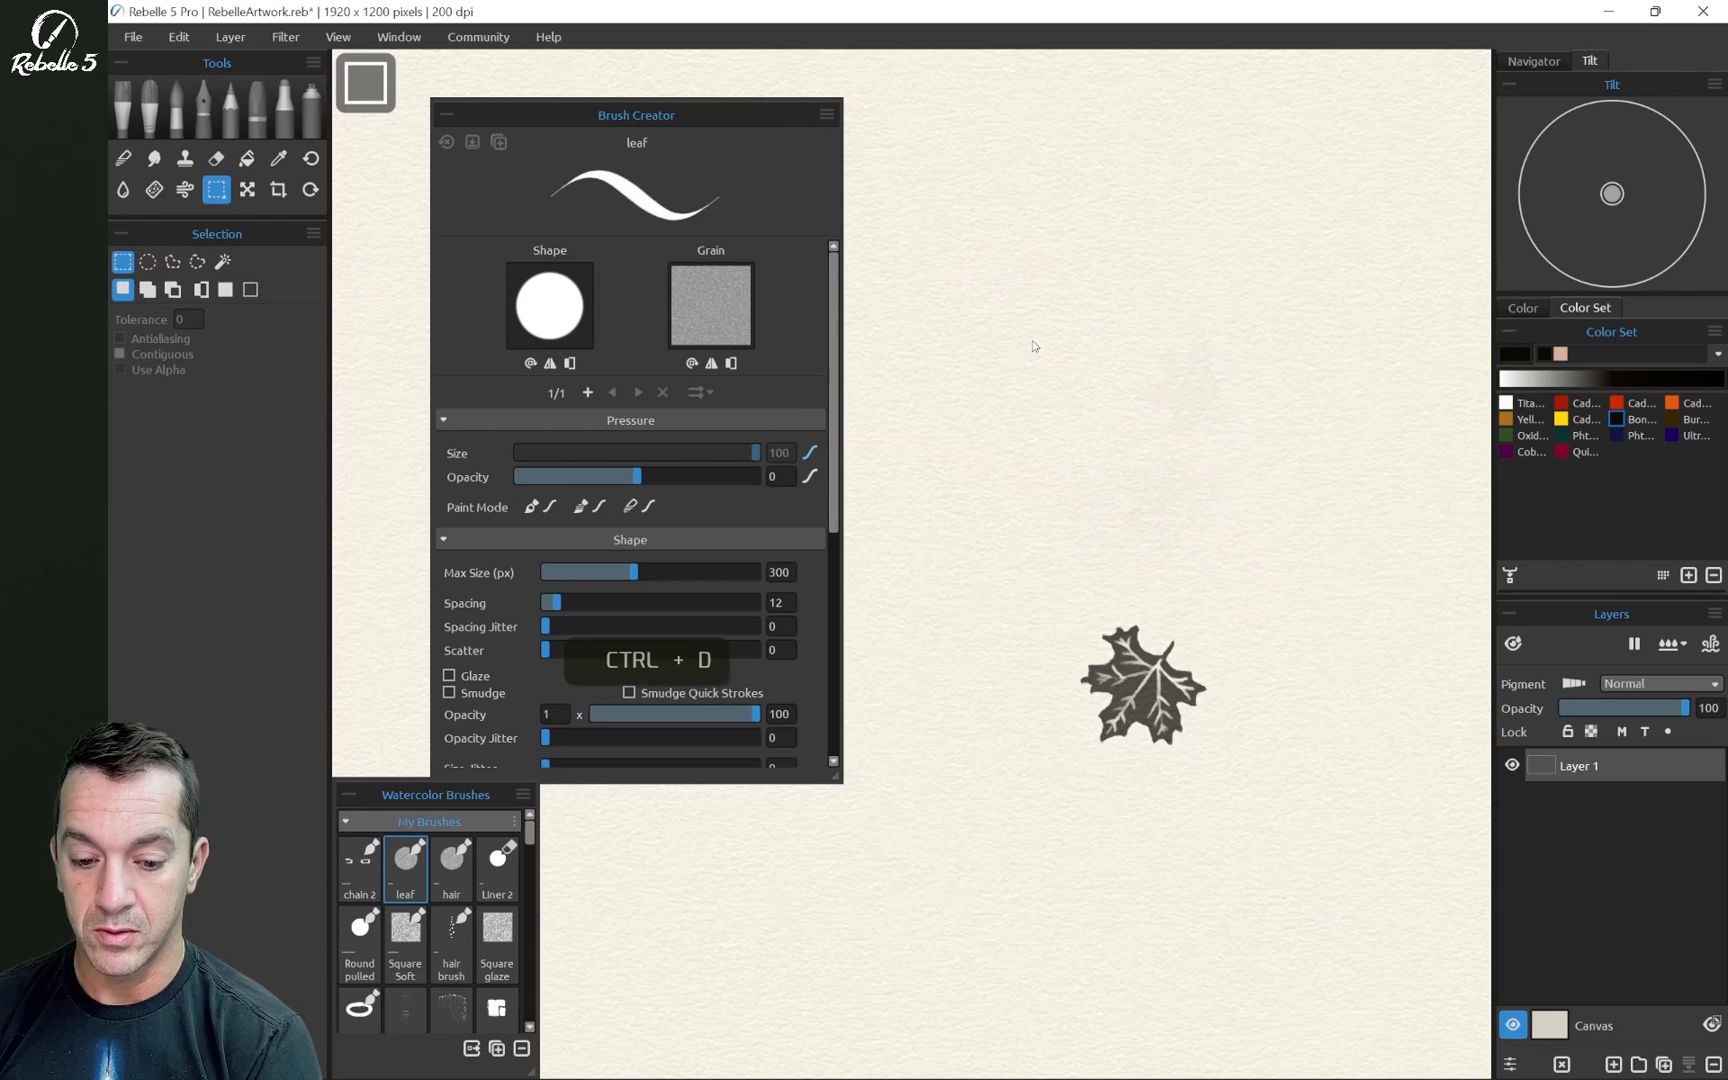
{"action": "left_click_drag", "start_coordinate": [983, 283], "coordinate": [1352, 602]}
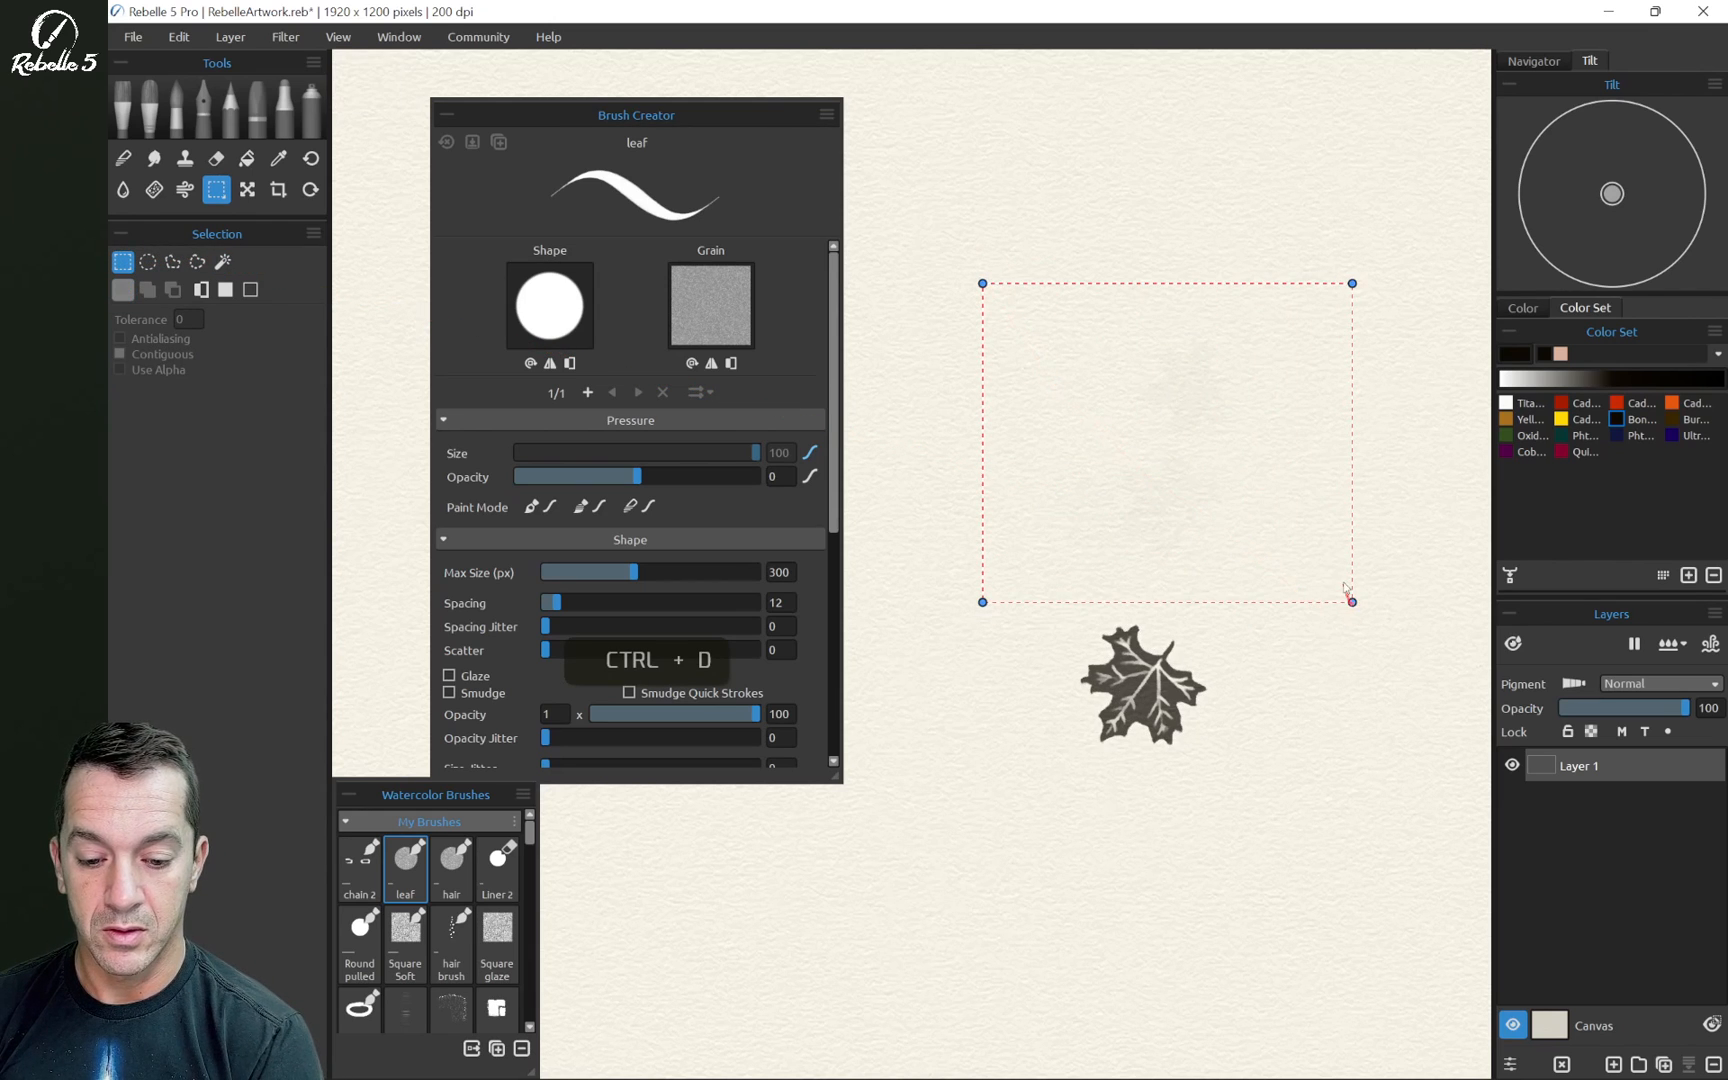
{"action": "key", "text": "Delete"}
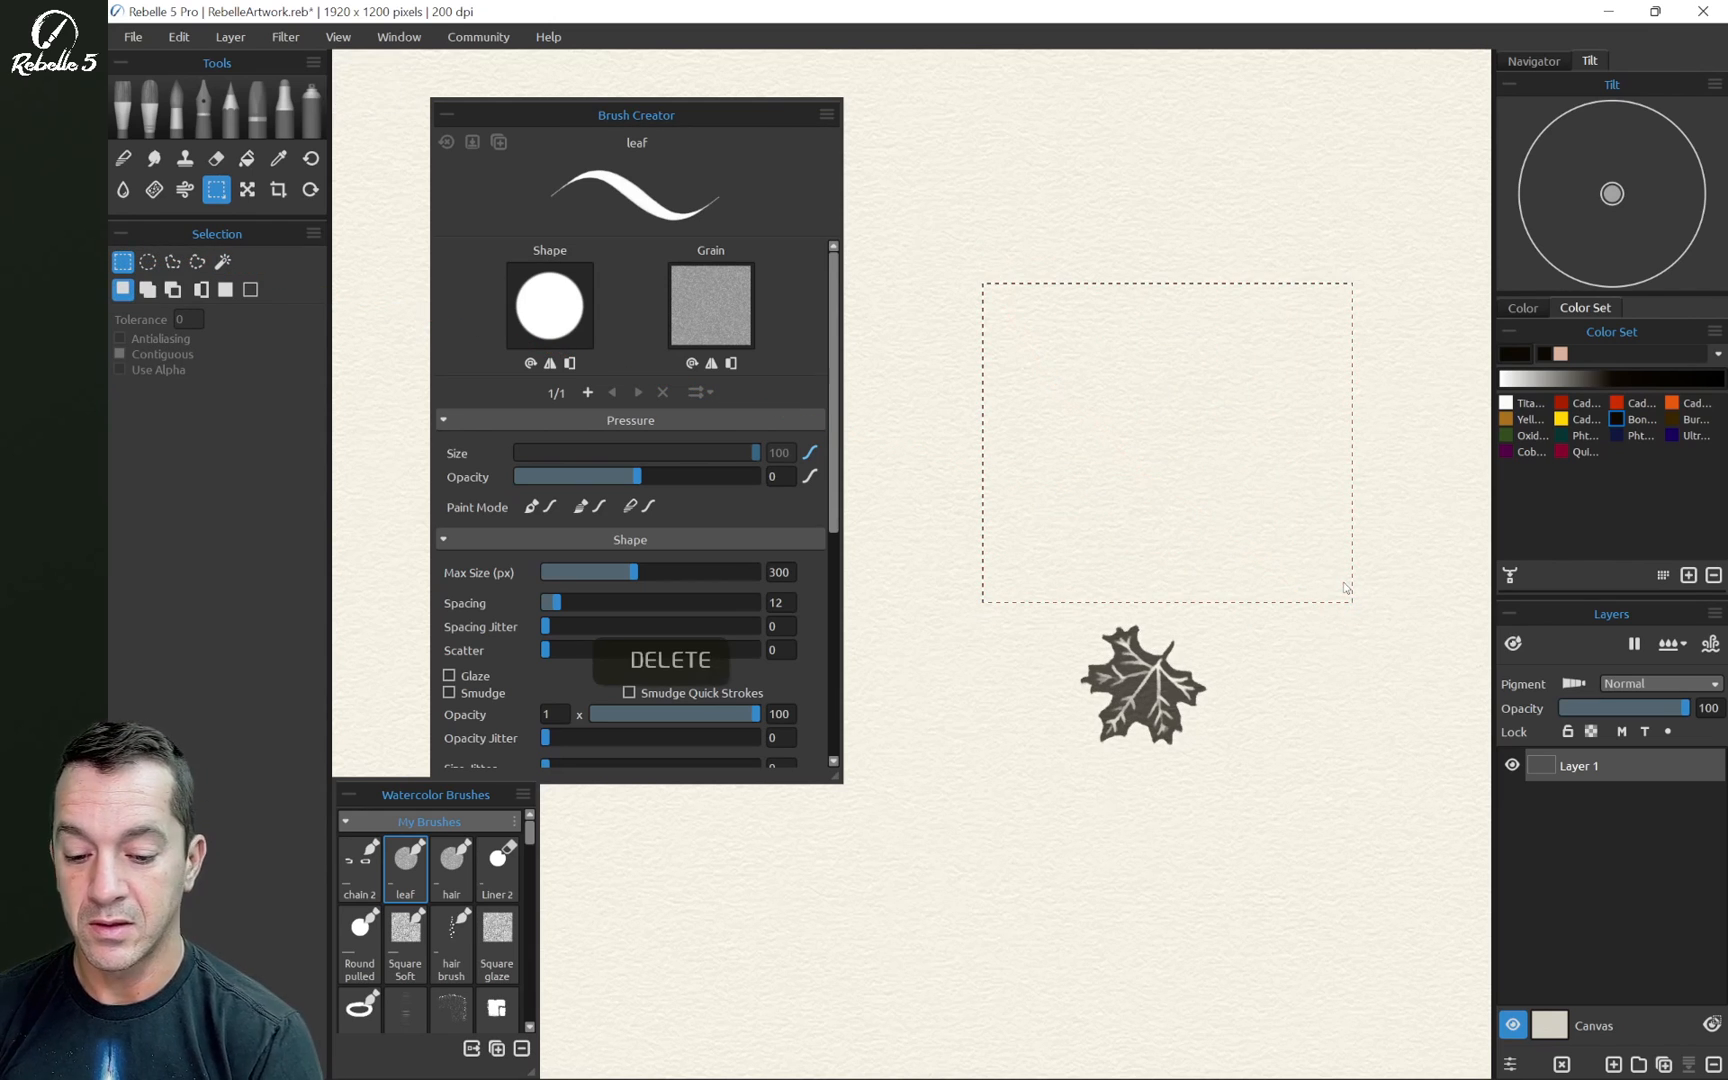
{"action": "left_click", "coordinate": [1036, 648]}
Isolate the stamped leaf with the Magic Wand and an inverted selection, and capture it as the leaf brush's shape image
{"action": "left_click", "coordinate": [222, 261]}
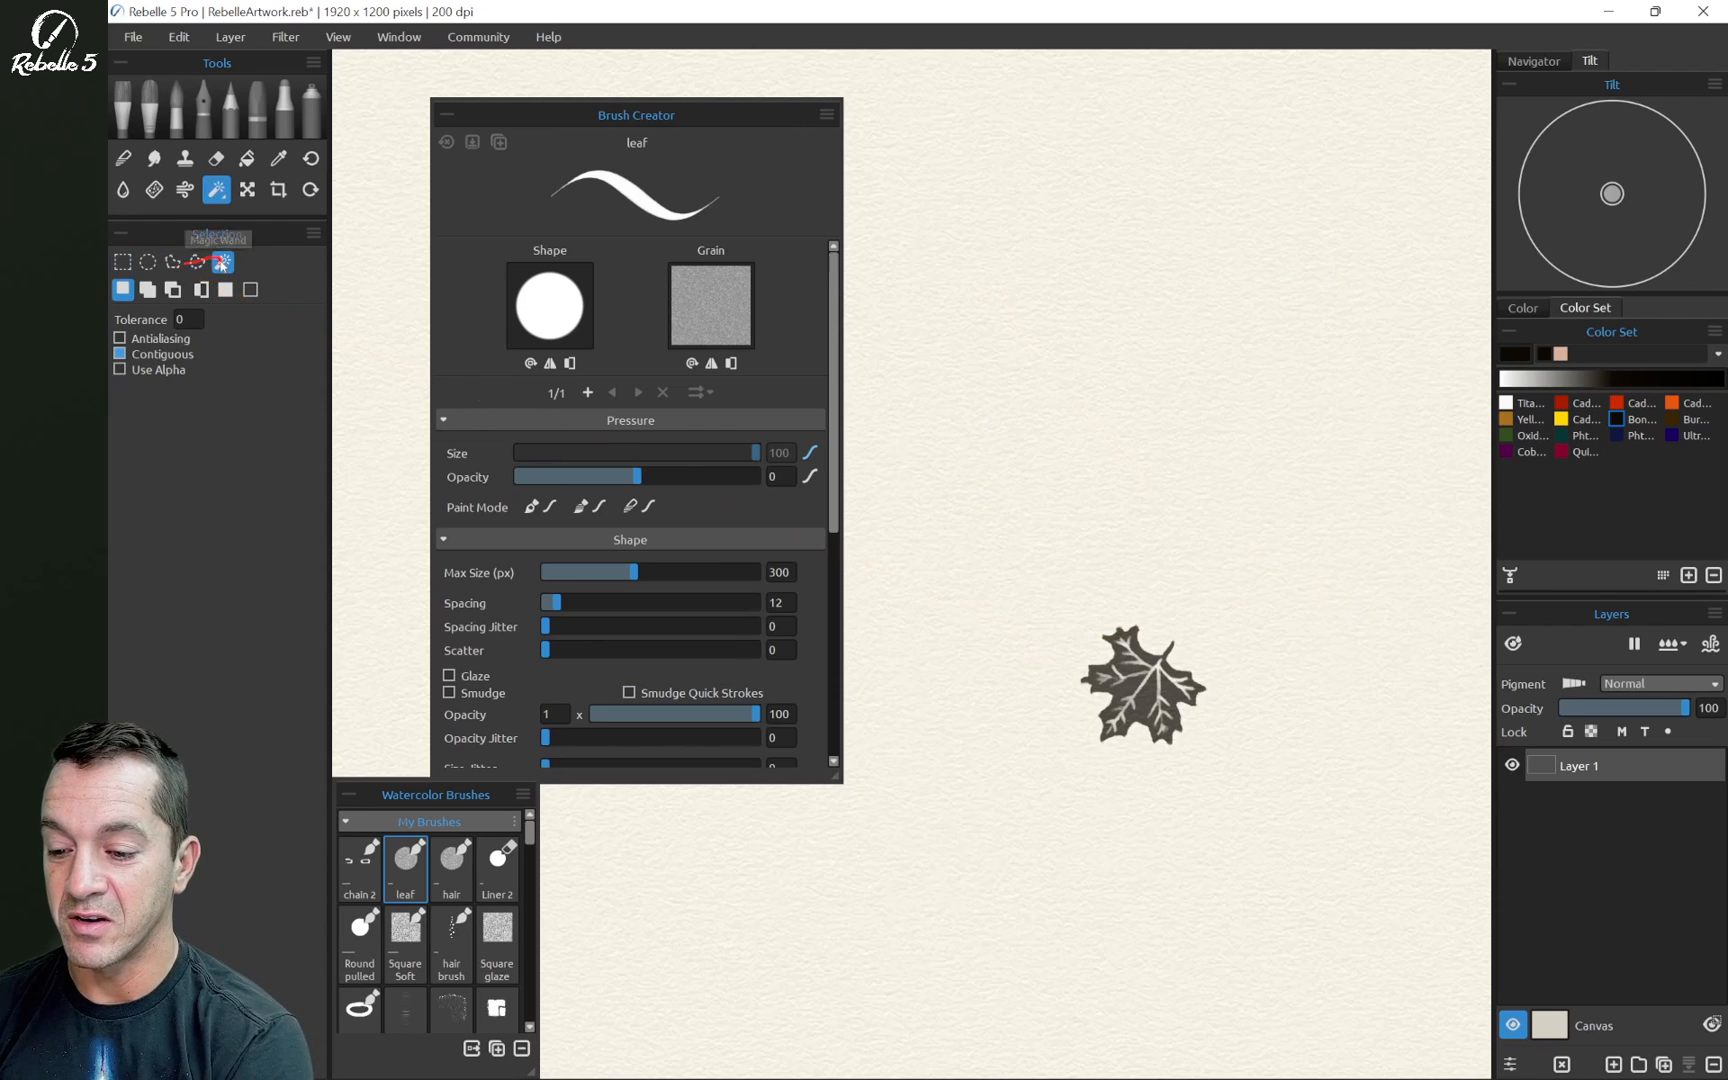
{"action": "left_click", "coordinate": [1214, 665]}
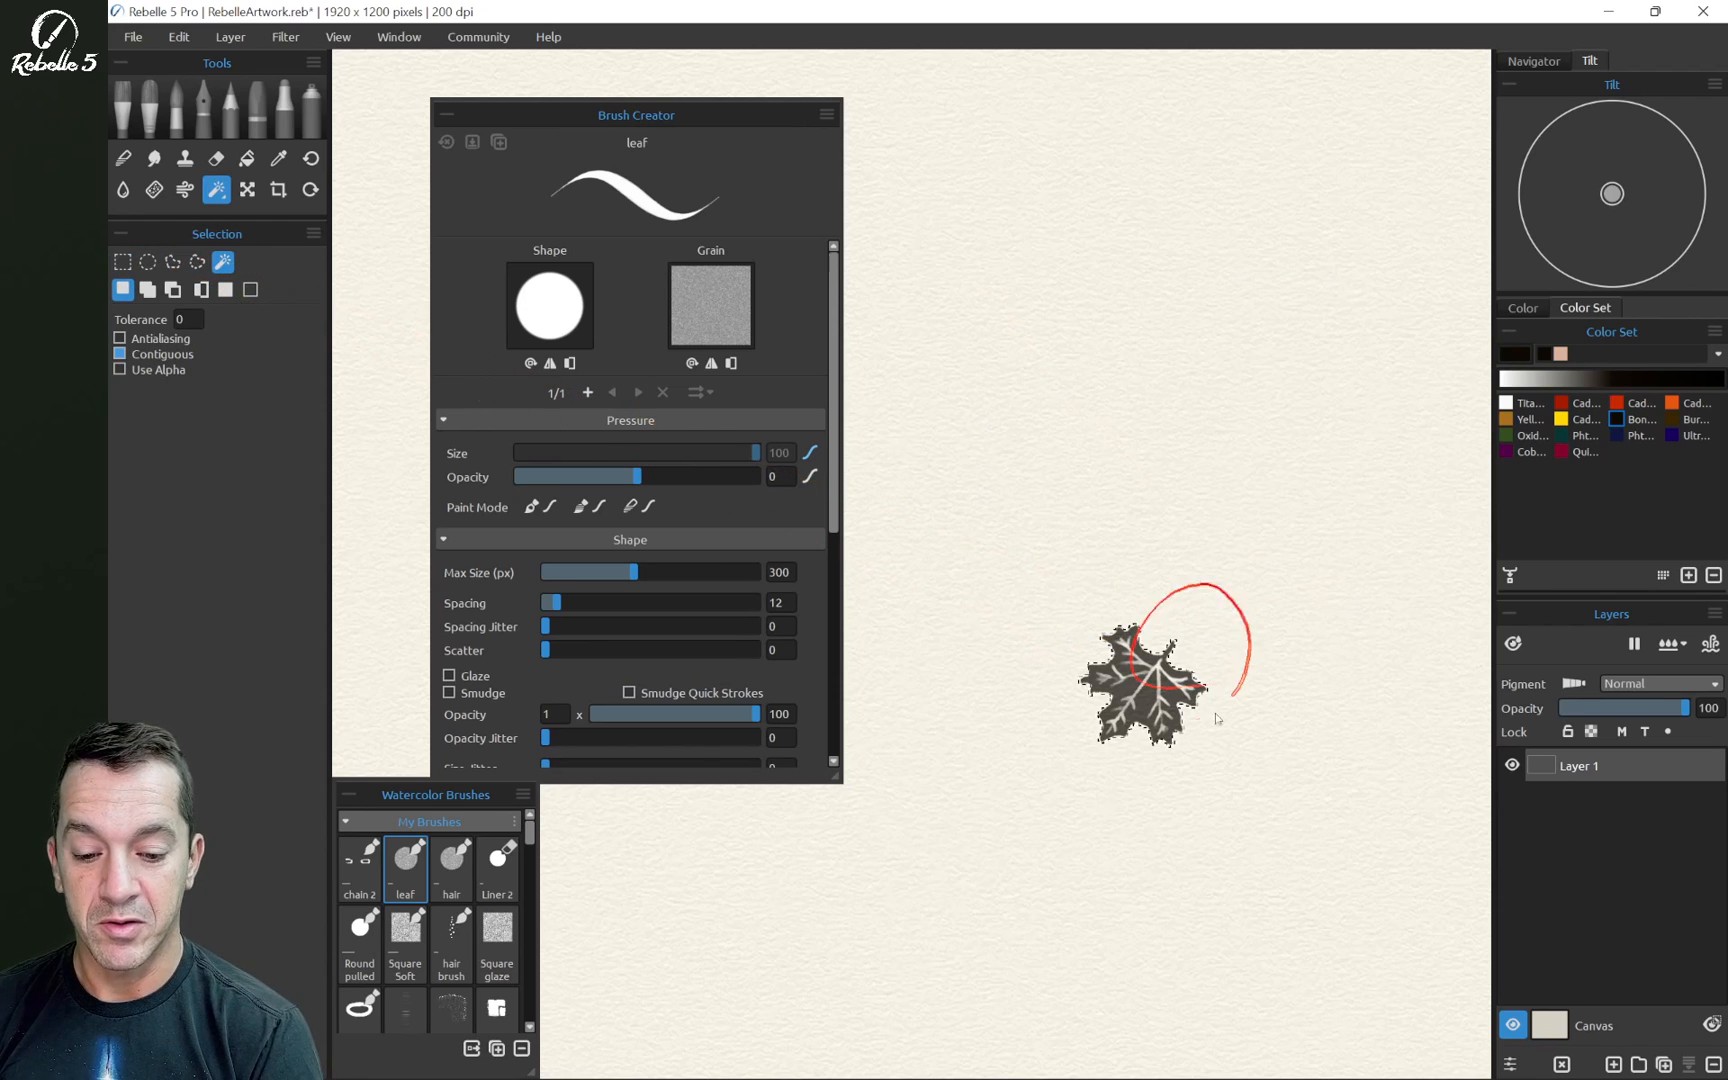
{"action": "left_click", "coordinate": [201, 290]}
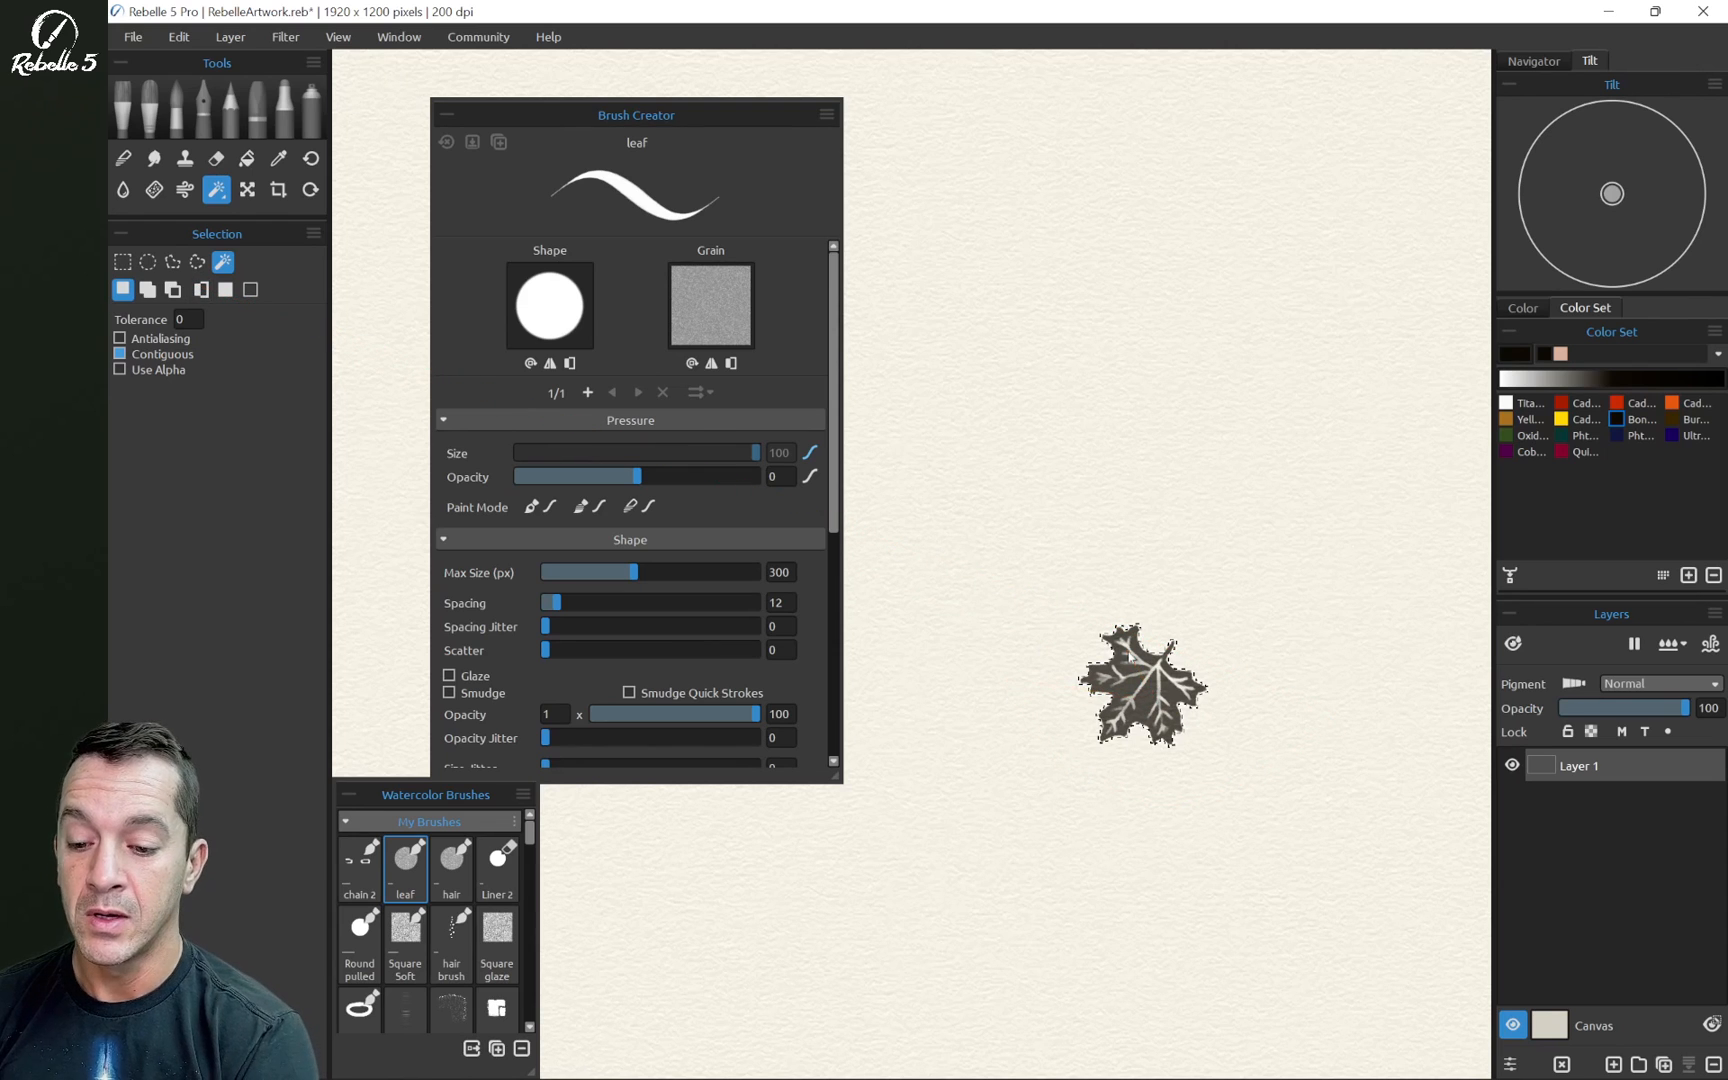
{"action": "left_click", "coordinate": [551, 300]}
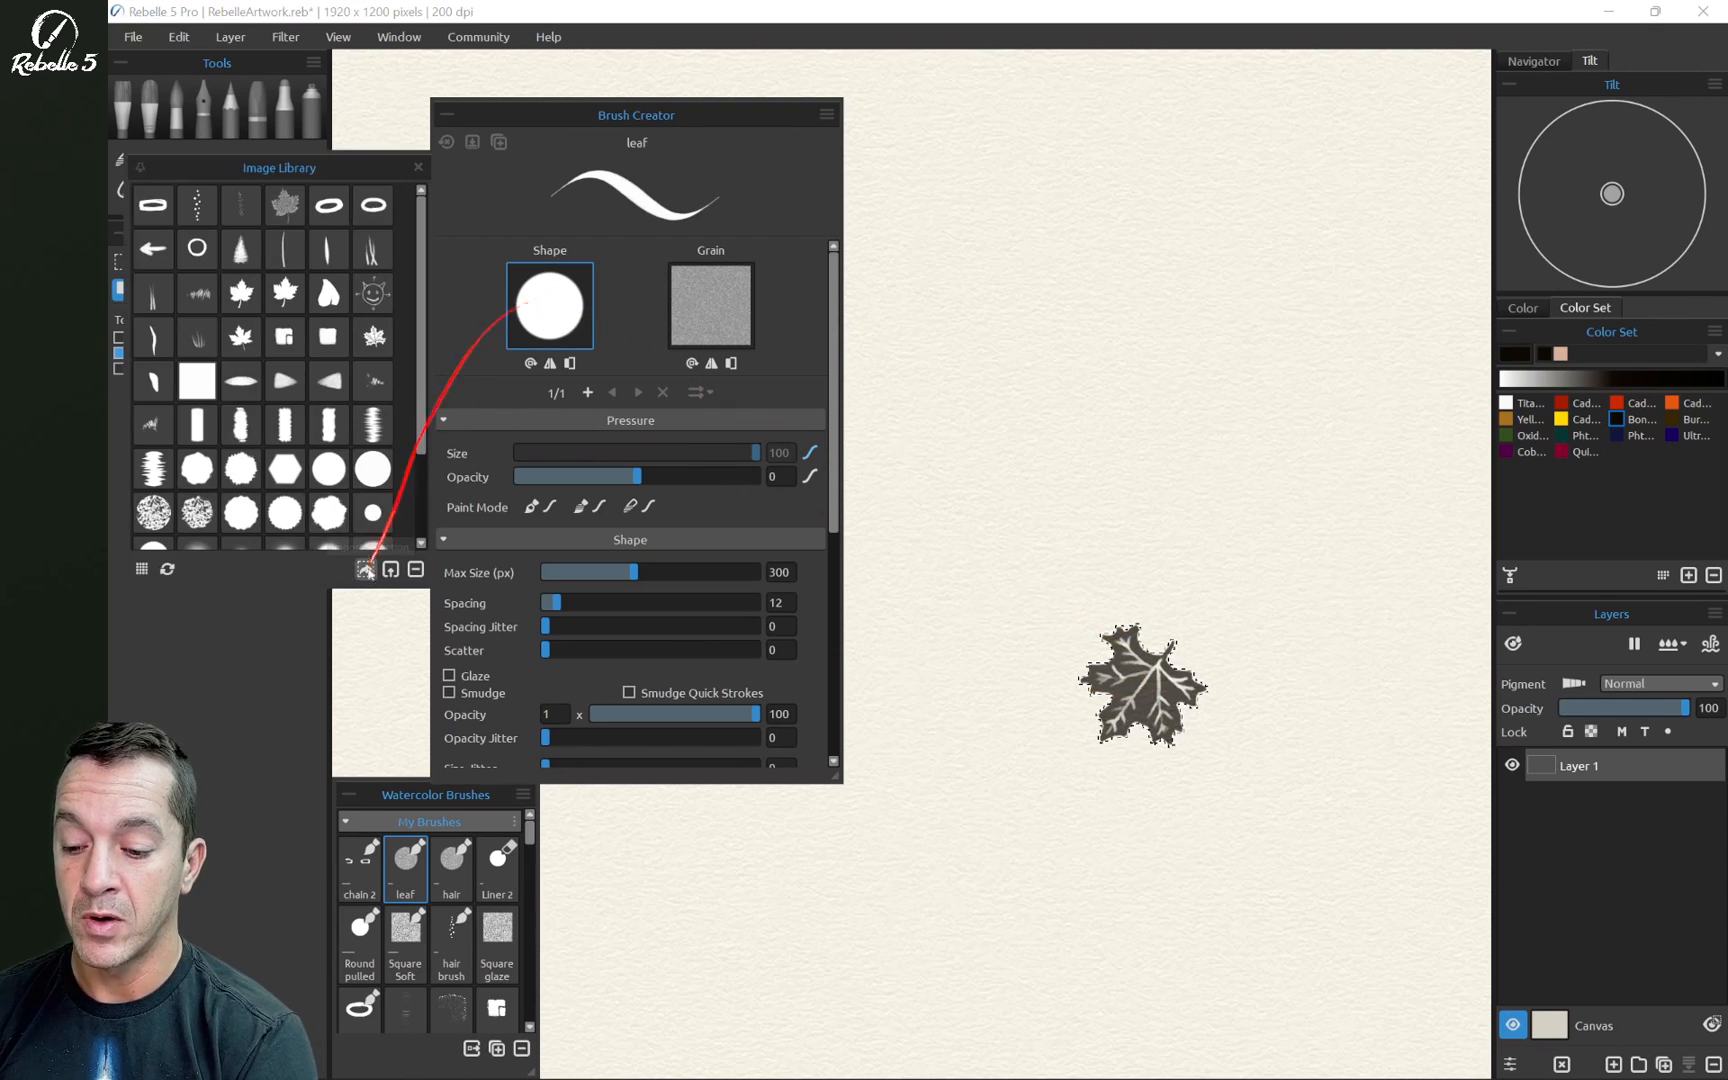
{"action": "left_click", "coordinate": [365, 569]}
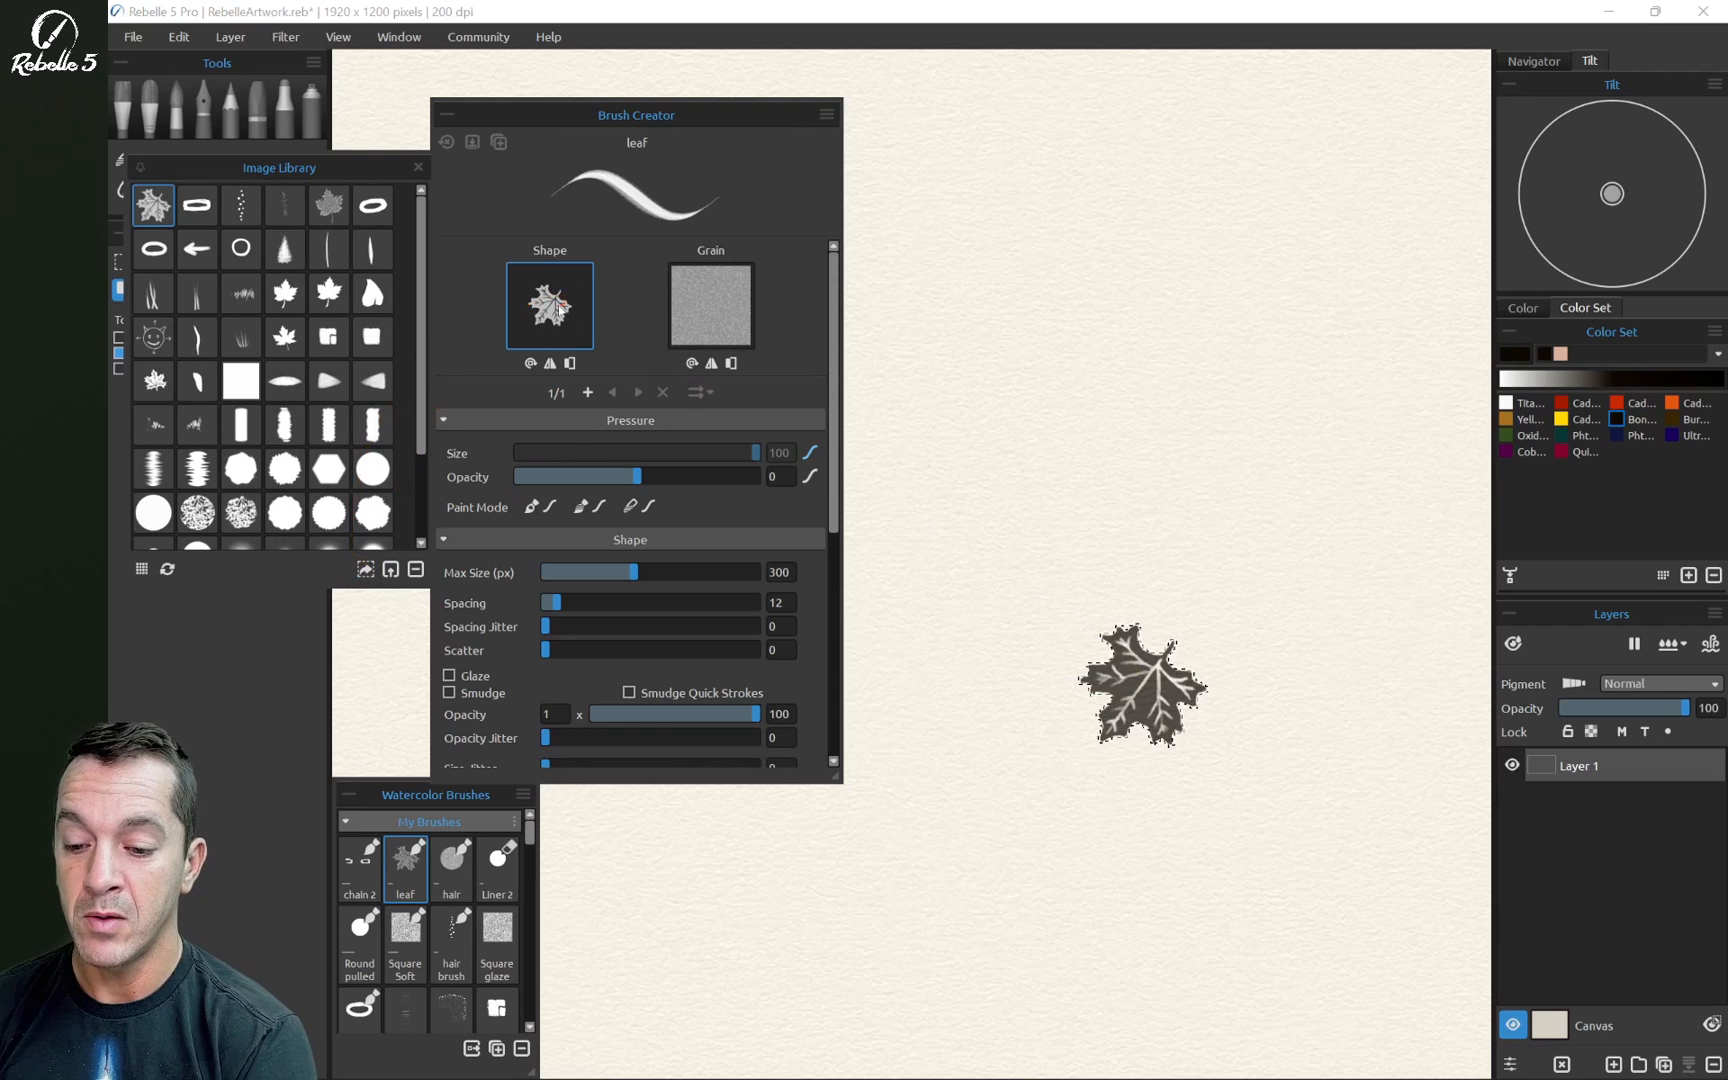
Give the leaf brush a plain white grain and rotate its leaf shape image
{"action": "left_click", "coordinate": [720, 296]}
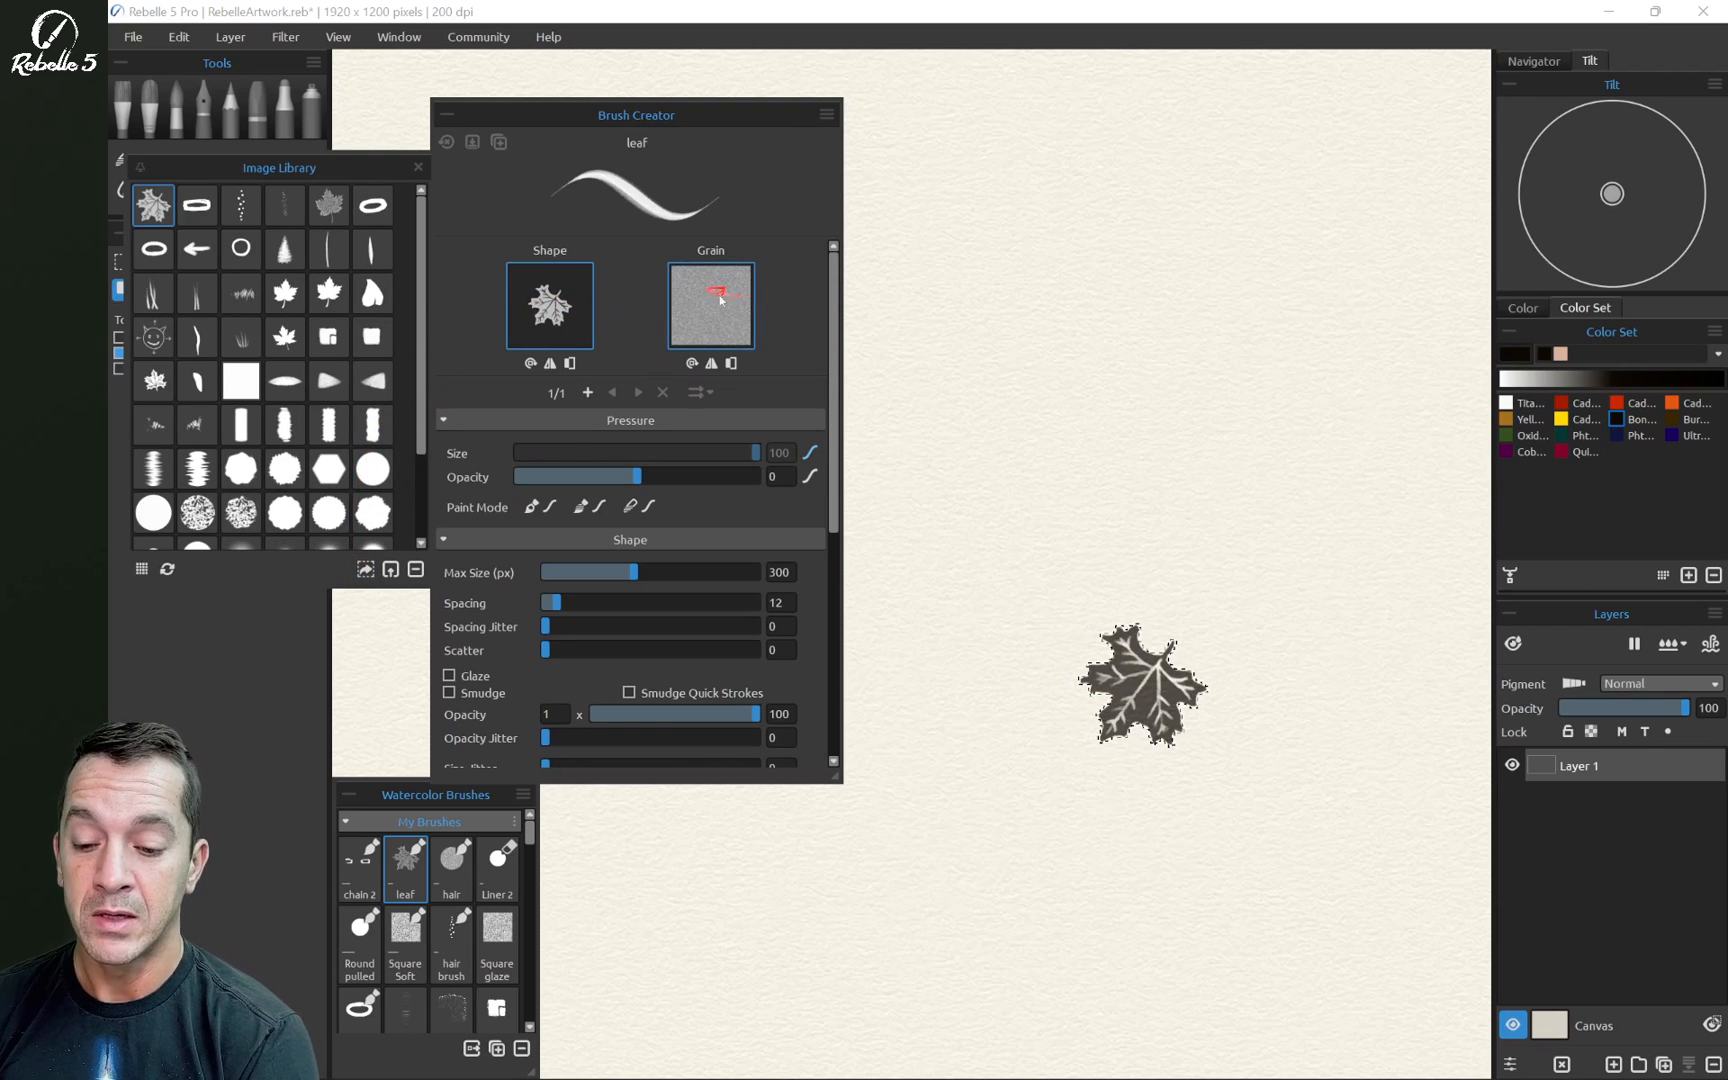
{"action": "left_click", "coordinate": [199, 249]}
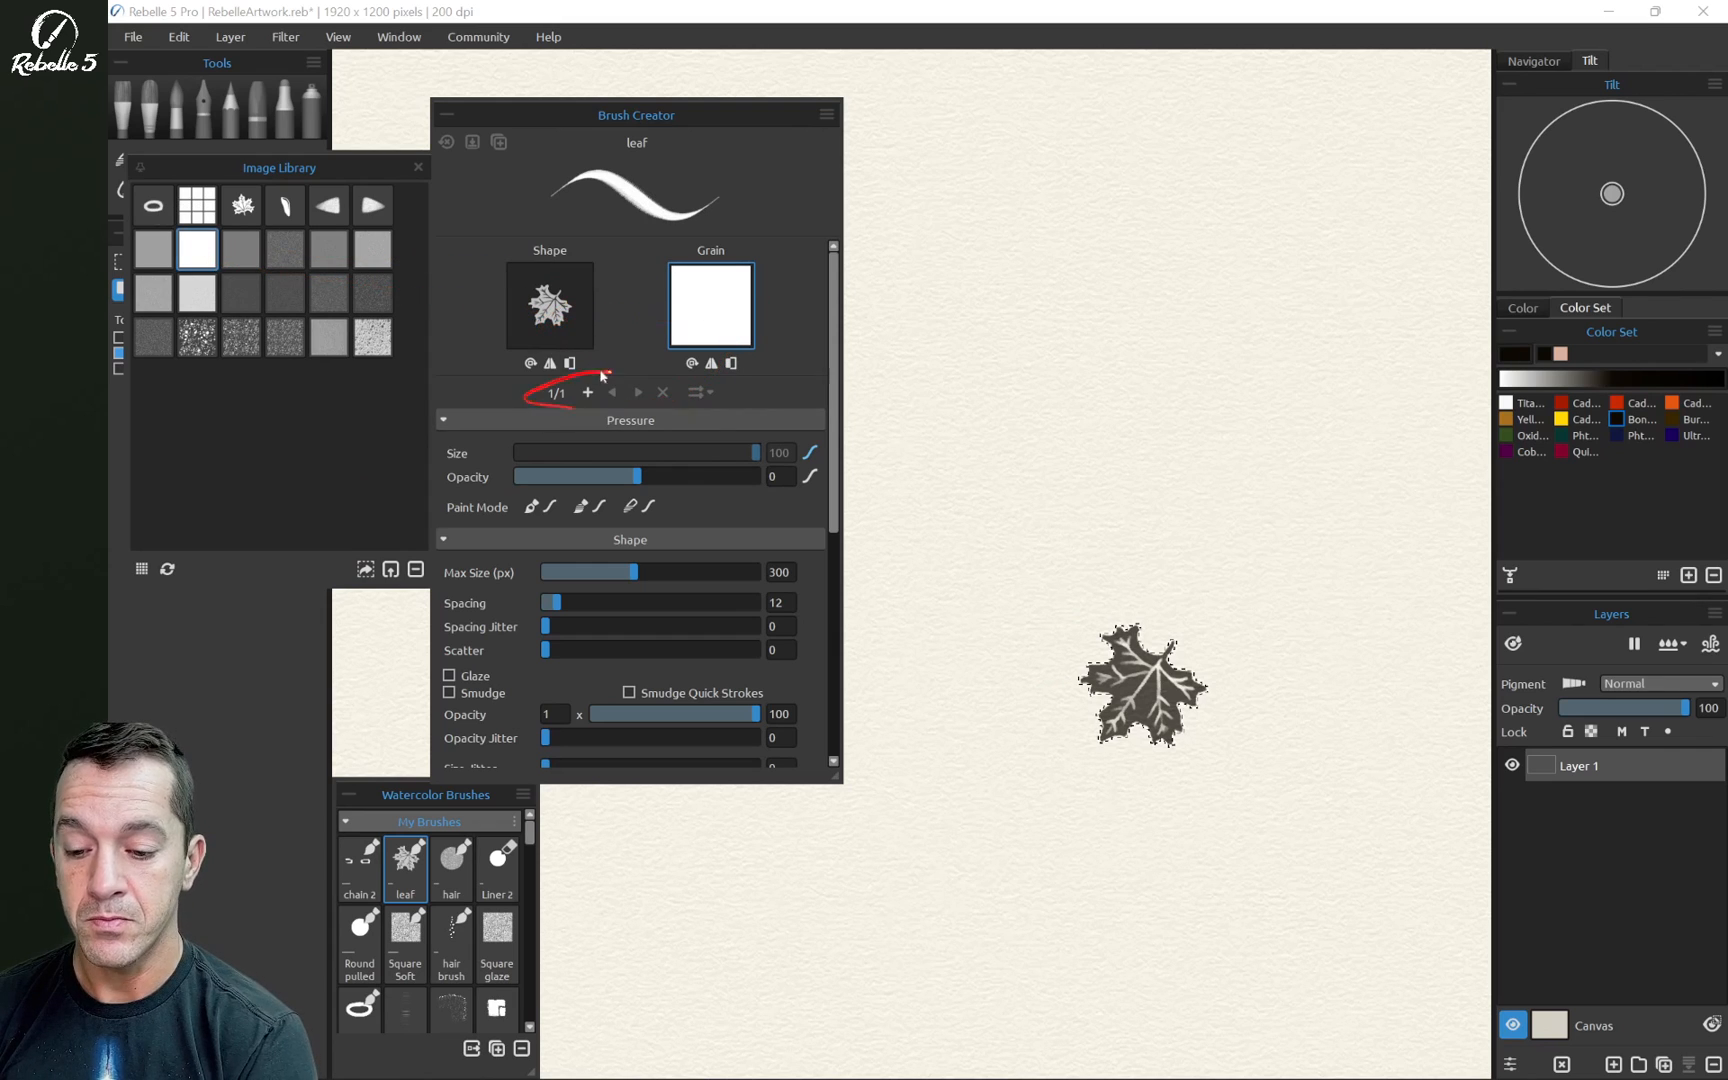
{"action": "left_click", "coordinate": [528, 364]}
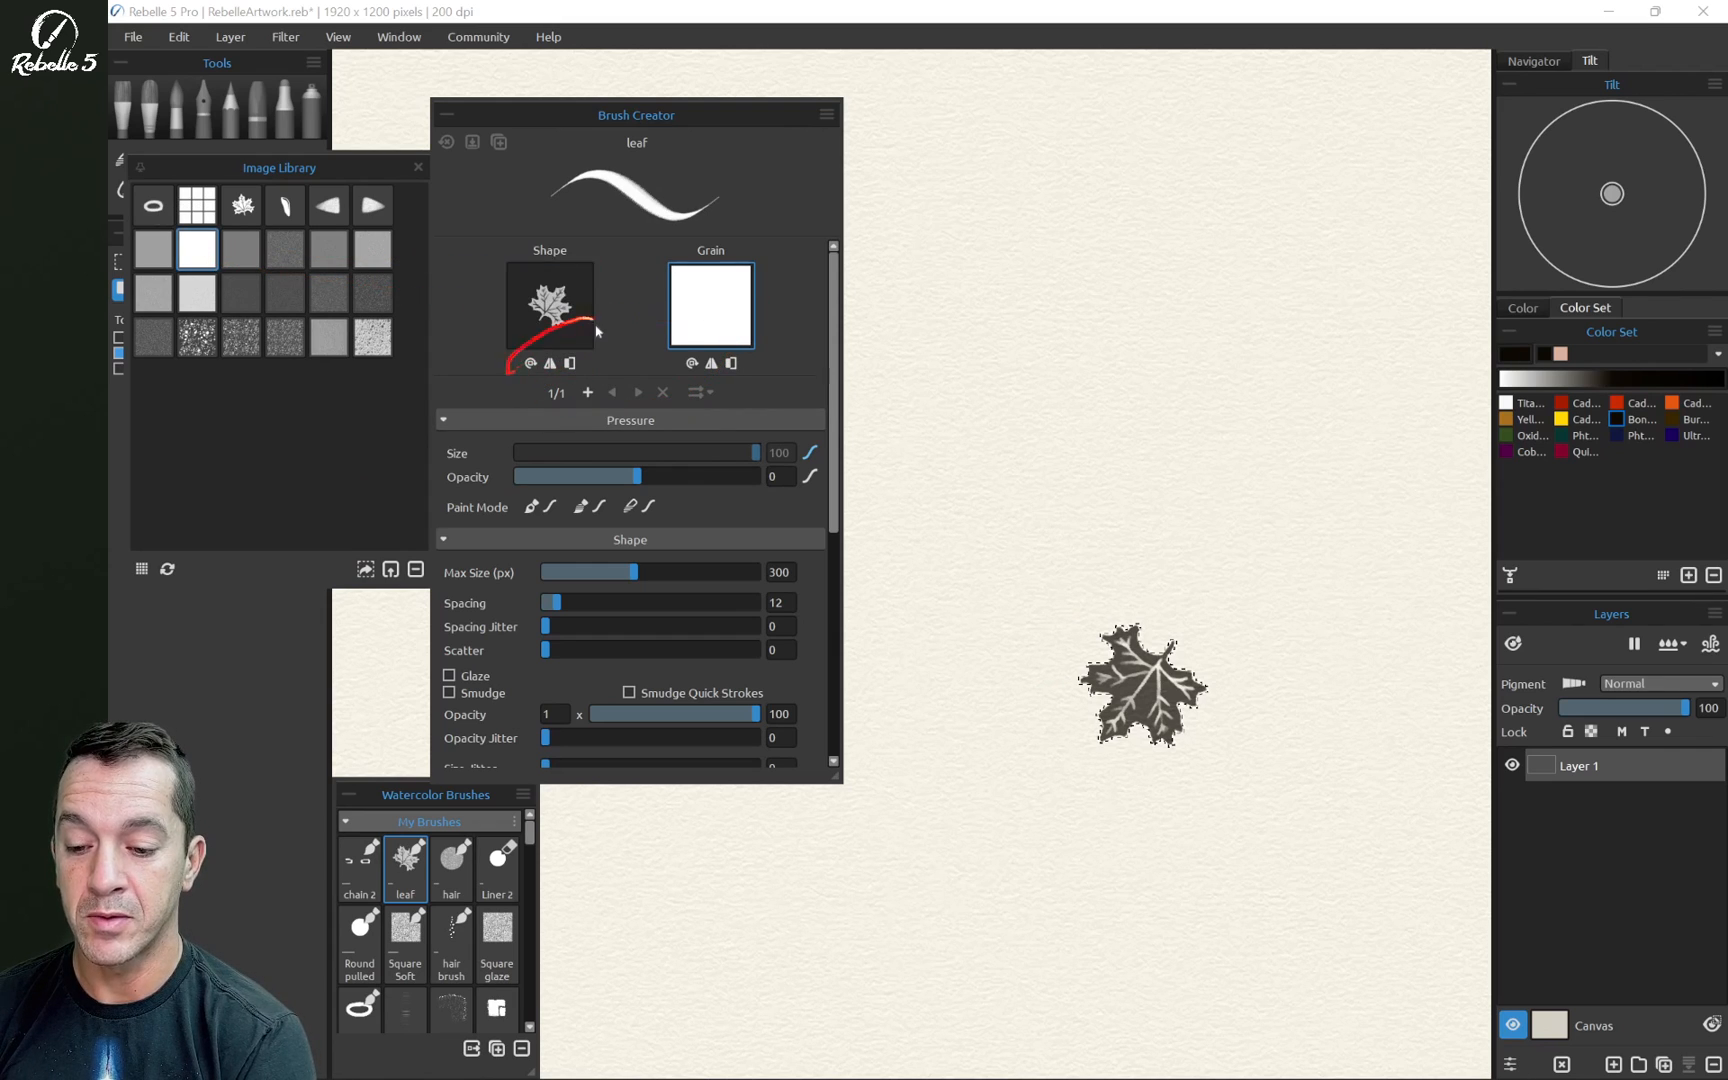
Clear the selection, enlarge the leaf brush to 70% and paint a long winding test stroke over the canvas
{"action": "scroll", "coordinate": [826, 421], "scroll_direction": "down", "scroll_amount": 3}
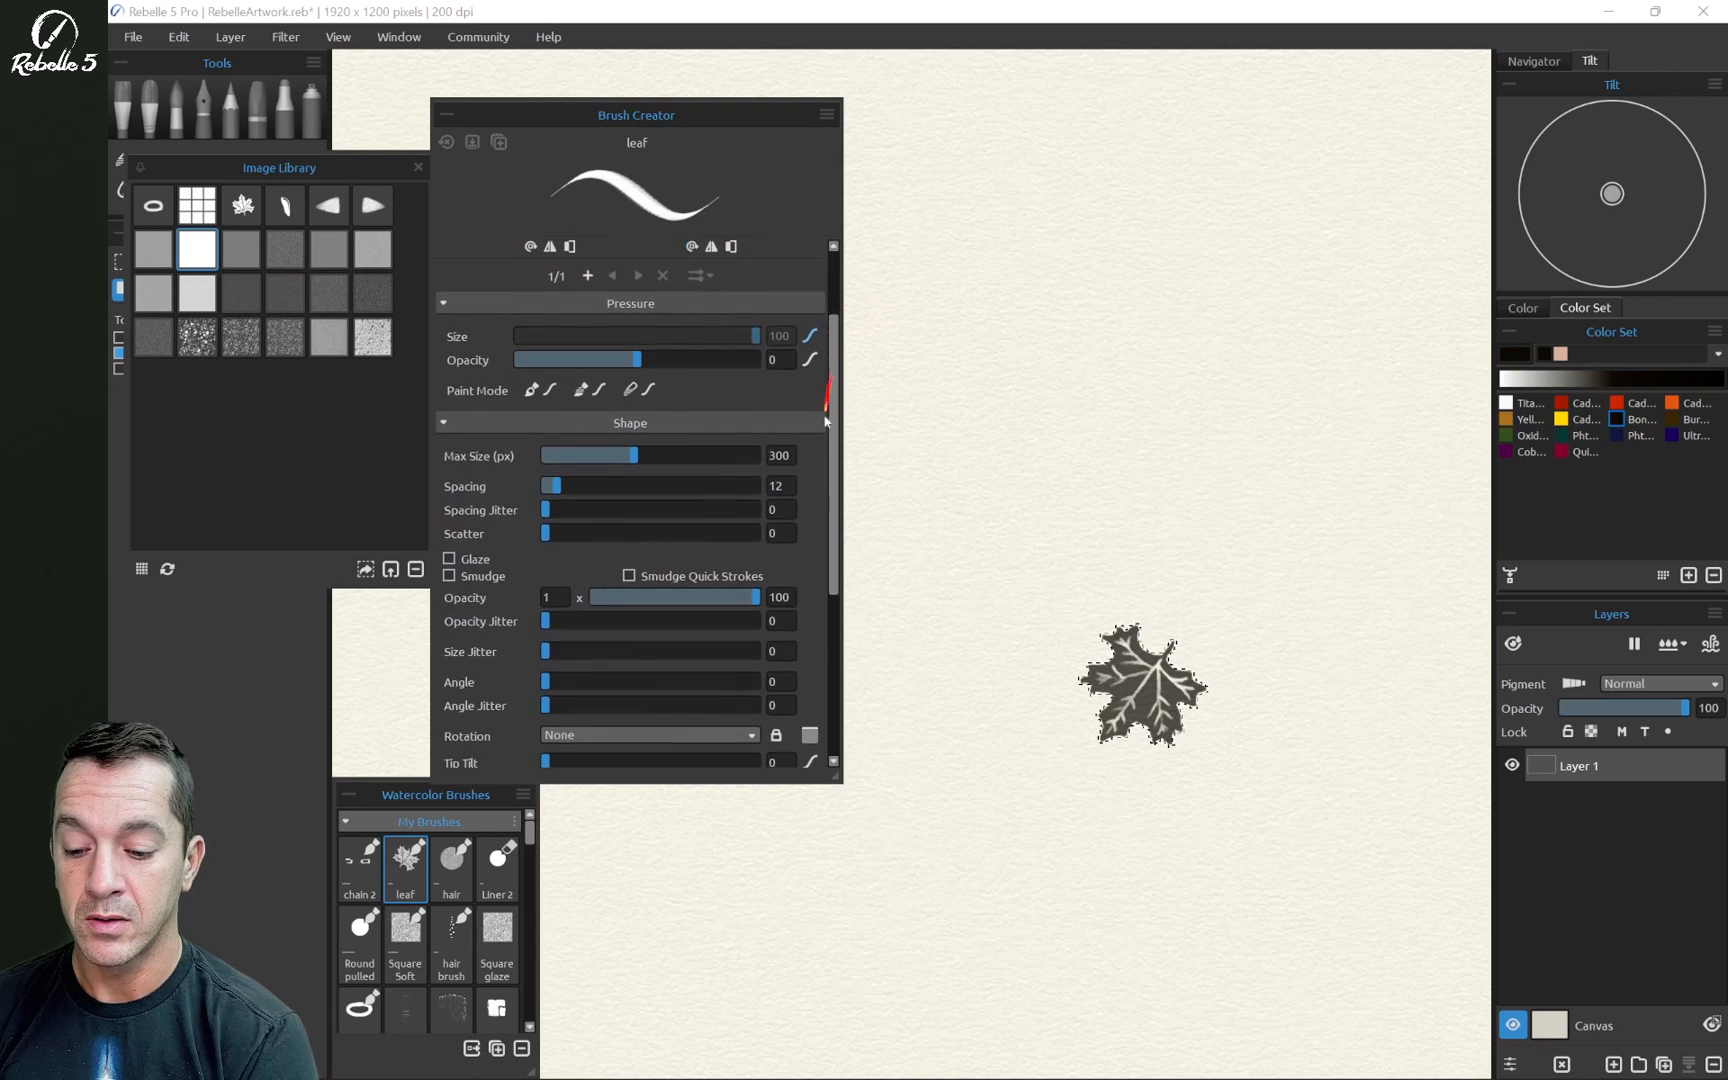
{"action": "scroll", "coordinate": [826, 421], "scroll_direction": "down", "scroll_amount": 2}
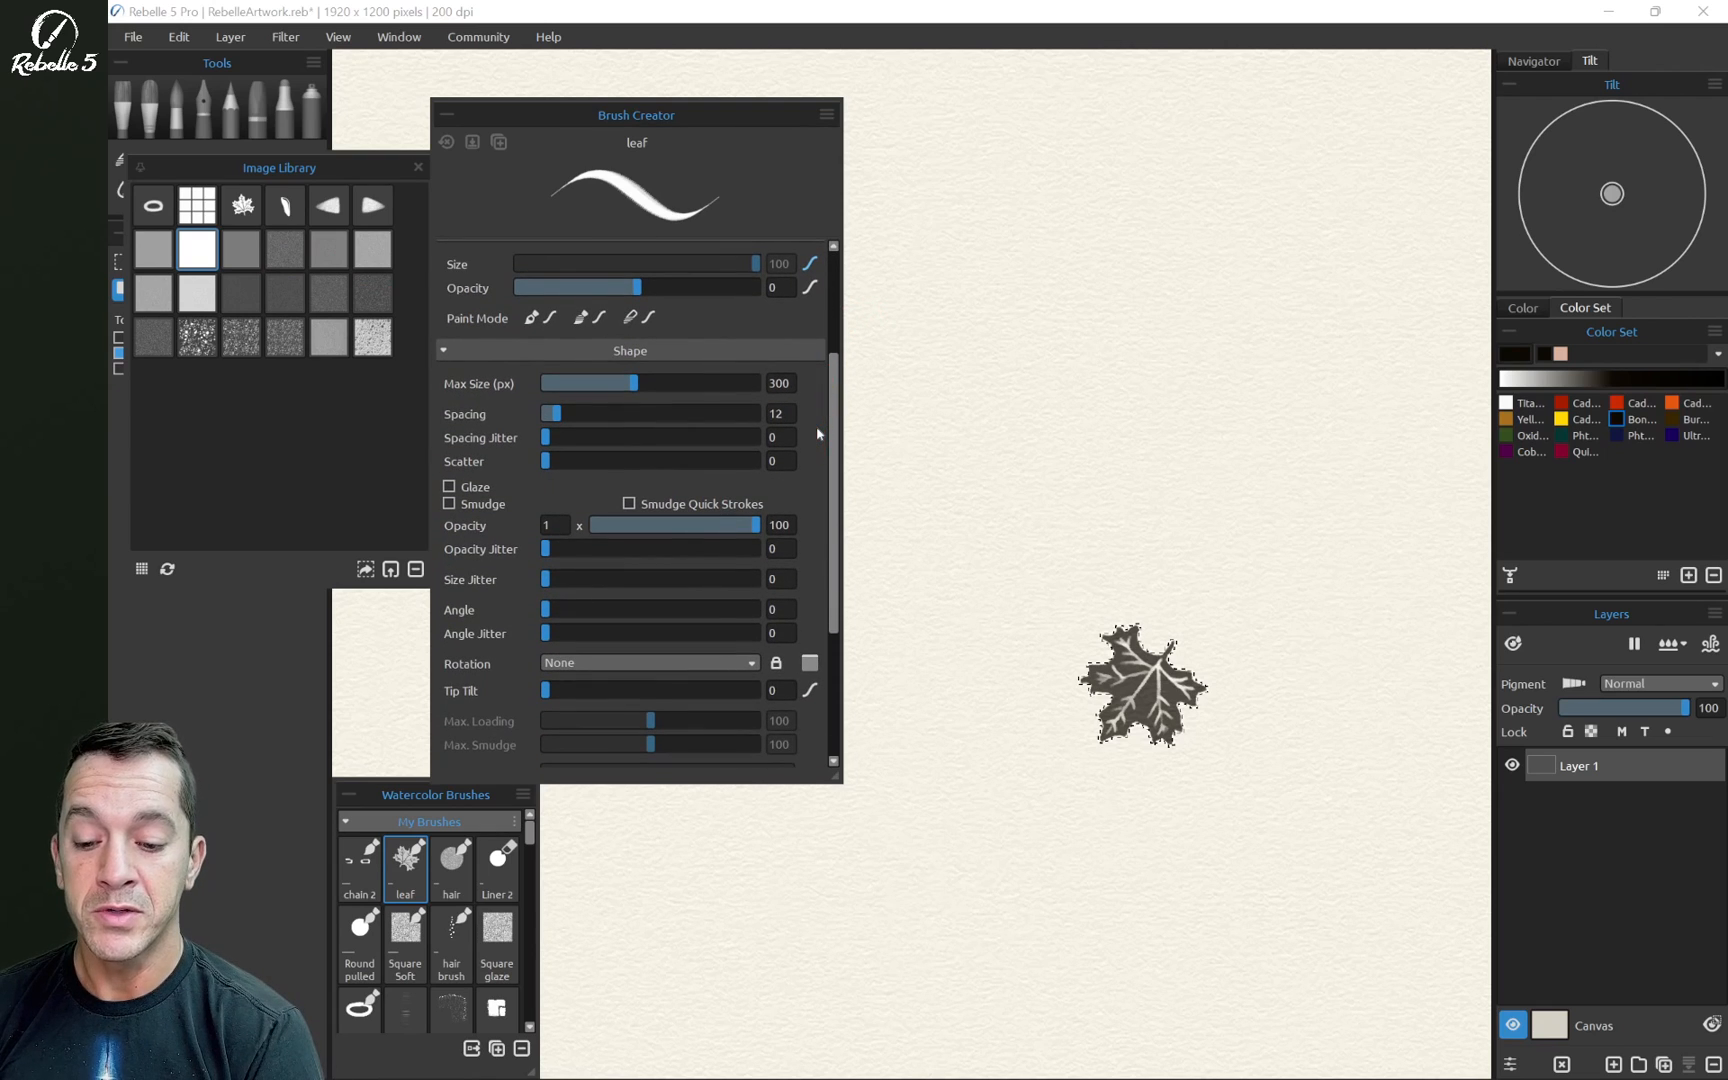
{"action": "scroll", "coordinate": [820, 470], "scroll_direction": "down", "scroll_amount": 1}
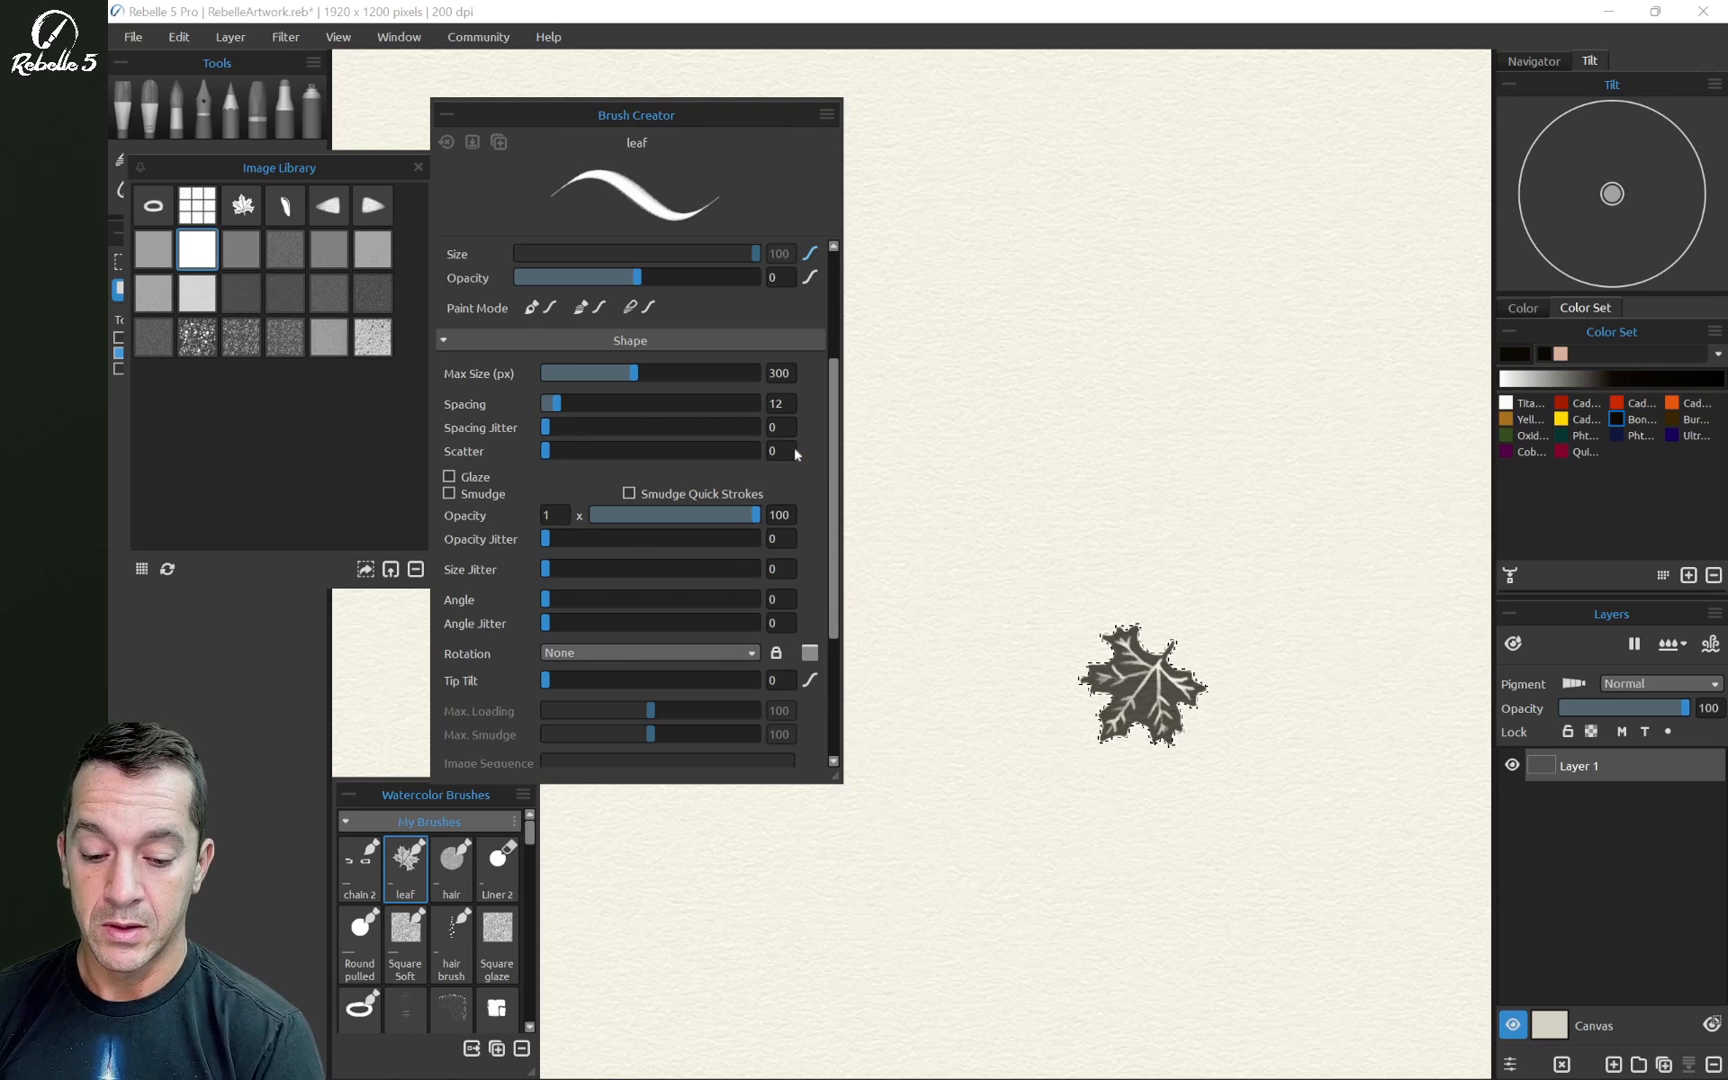
{"action": "key", "text": "ctrl+d"}
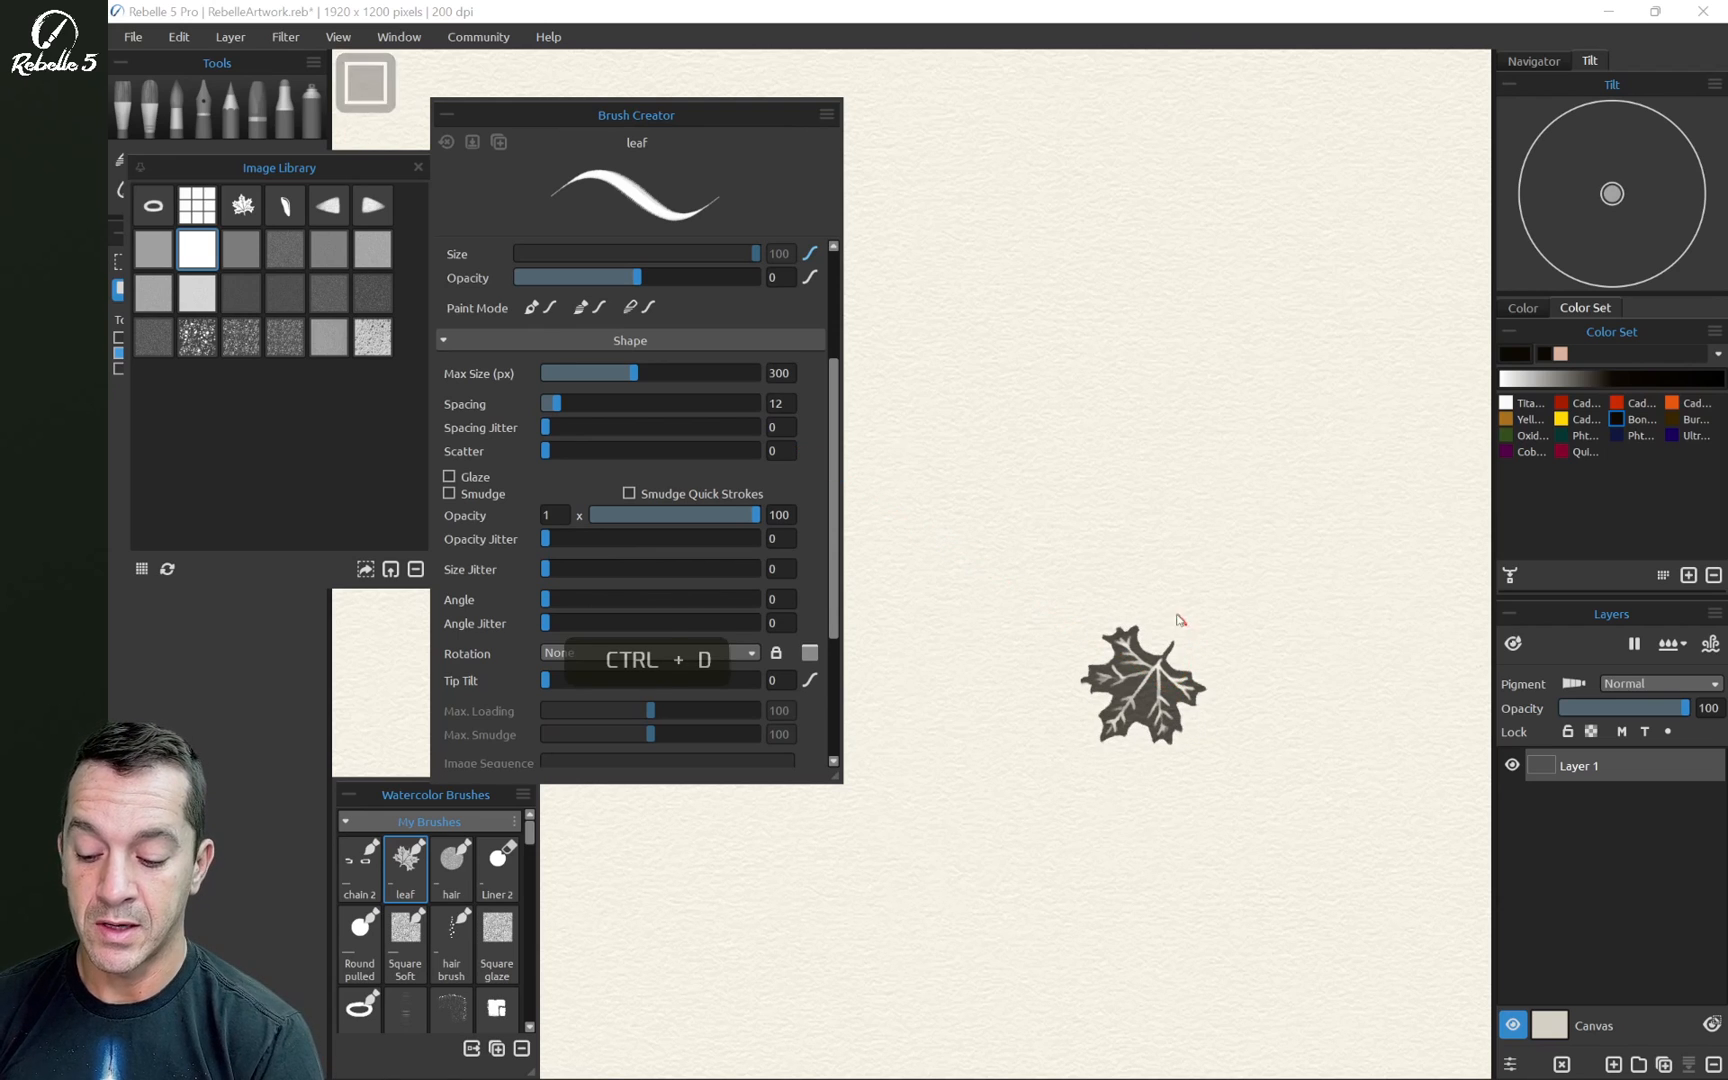
{"action": "key", "text": "1"}
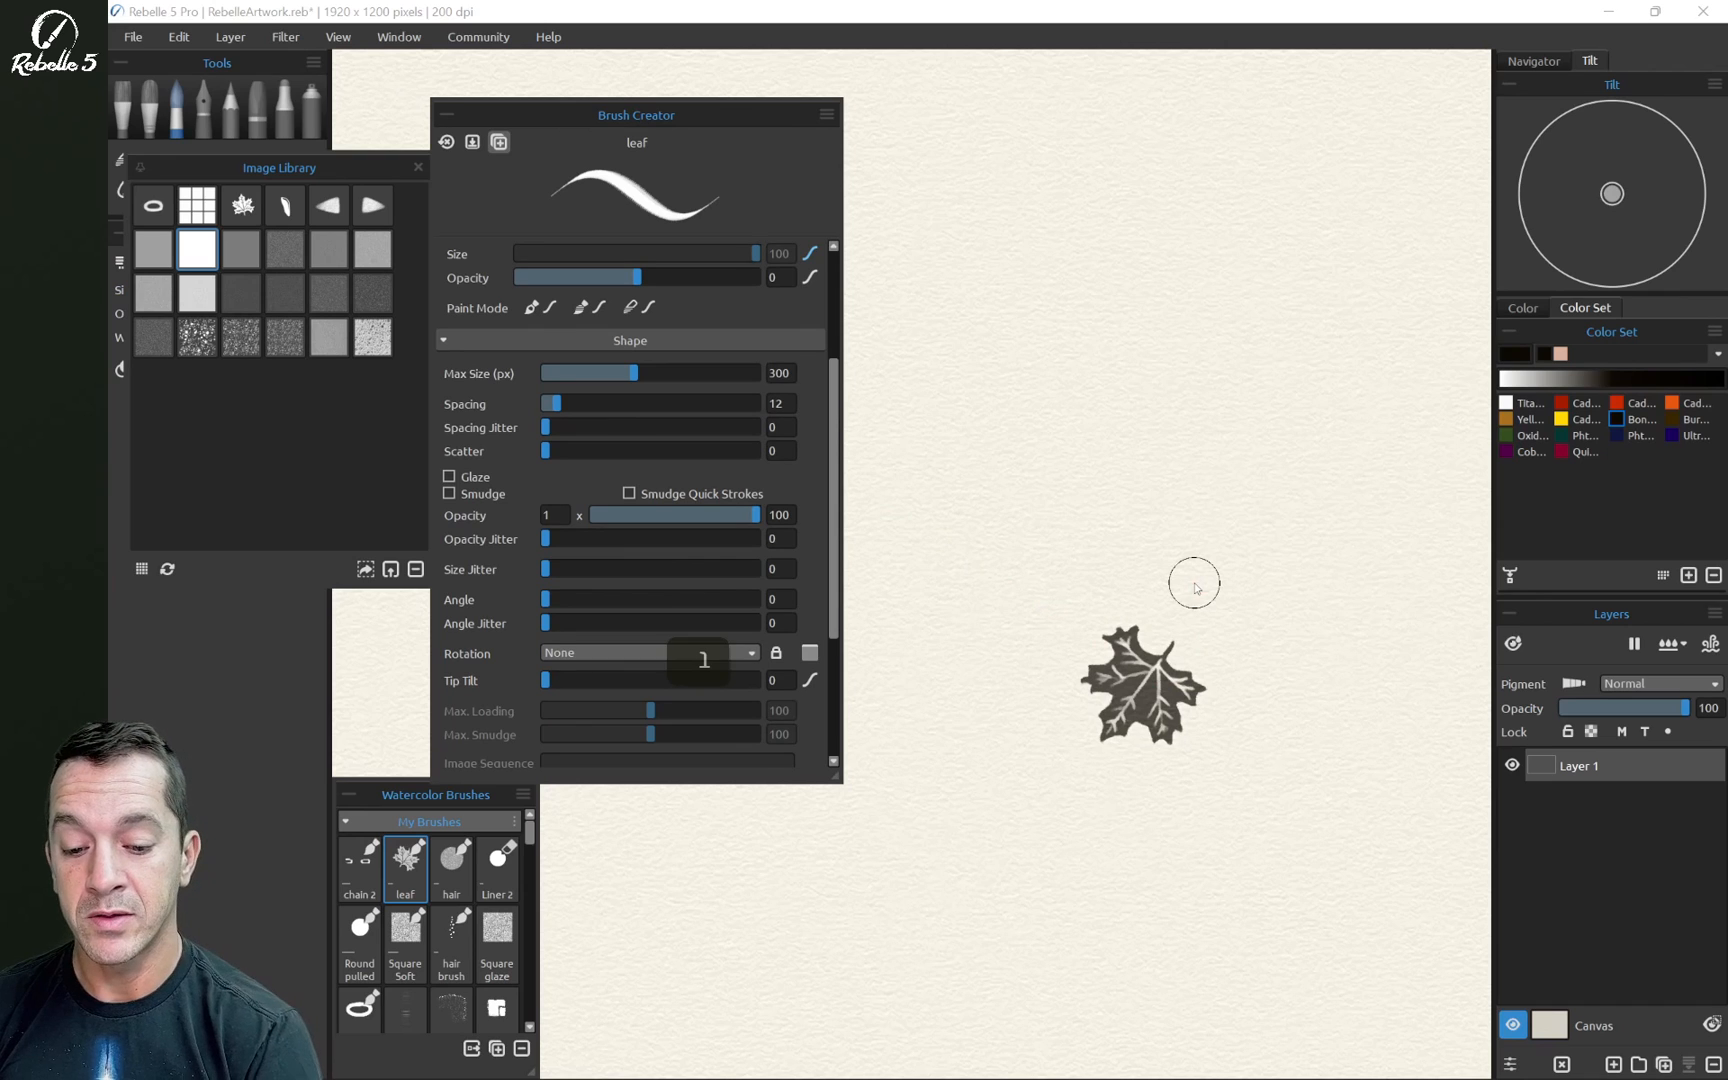
{"action": "key", "text": "ctrl"}
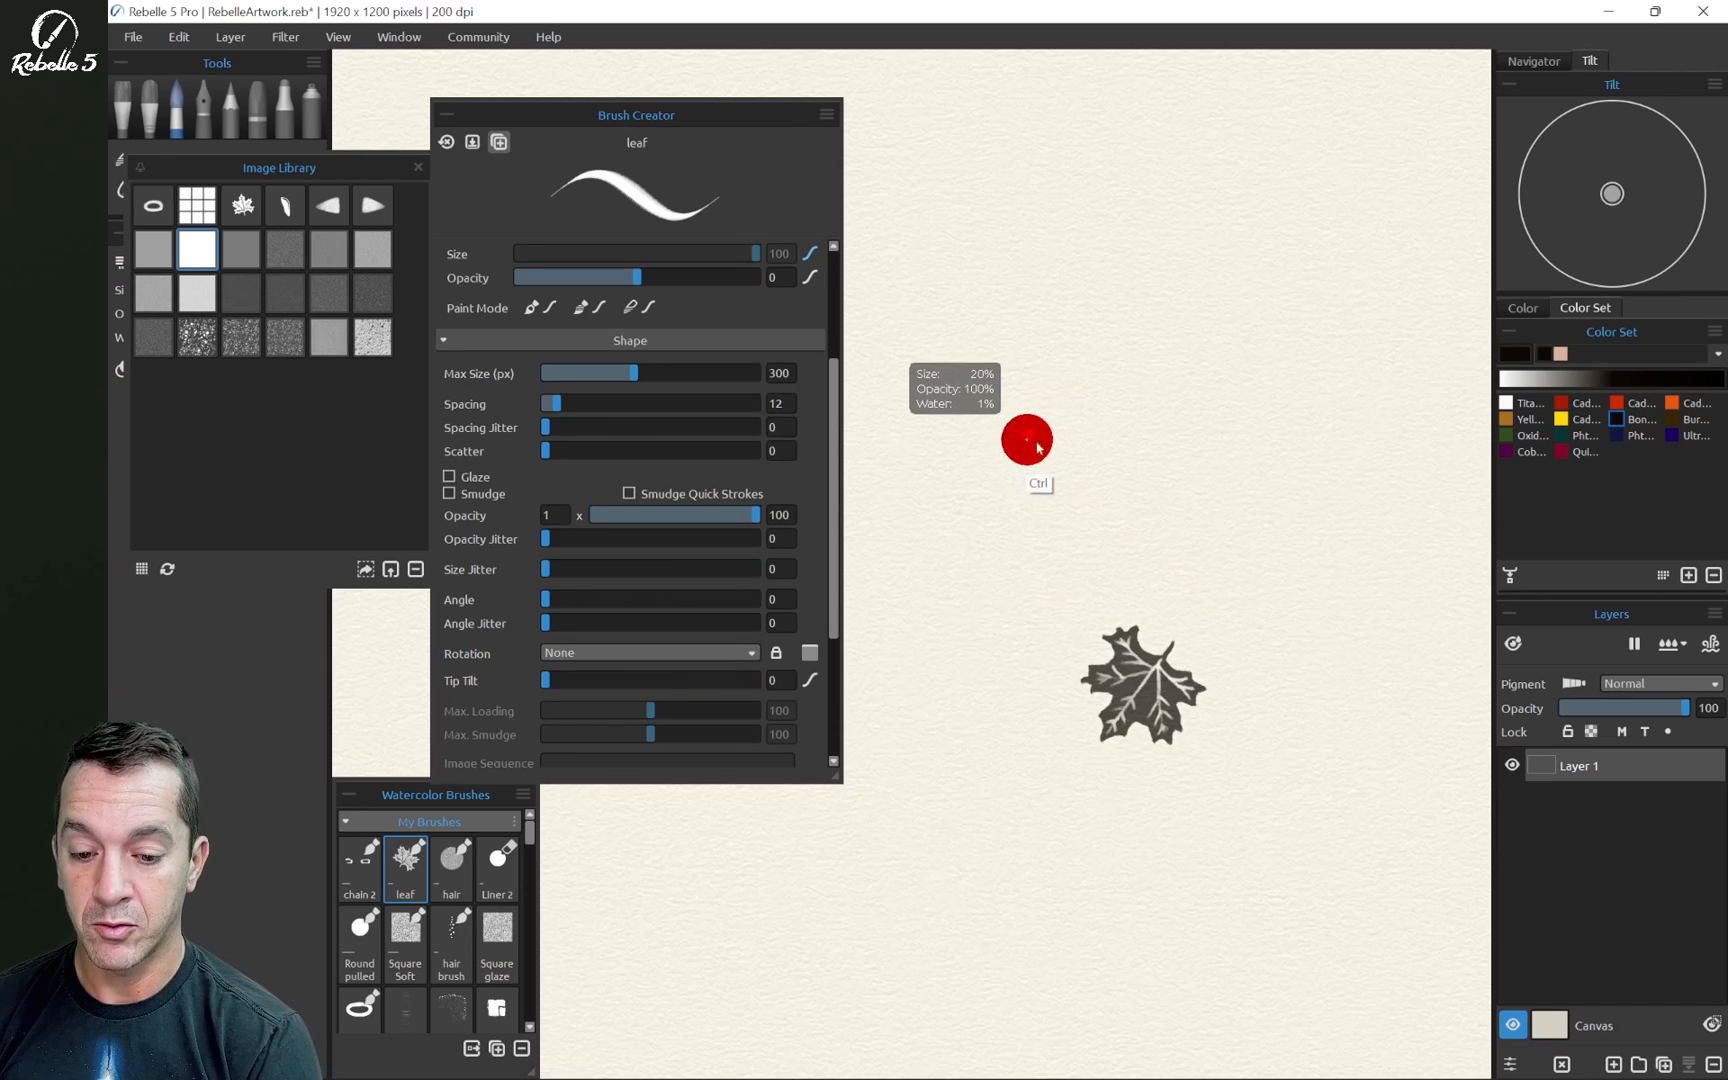
{"action": "left_click_drag", "start_coordinate": [1038, 447], "coordinate": [1103, 482]}
{"action": "mouse_move", "coordinate": [942, 470]}
{"action": "left_mouse_down"}
{"action": "mouse_move", "coordinate": [1072, 378]}
{"action": "mouse_move", "coordinate": [1208, 358]}
{"action": "mouse_move", "coordinate": [1264, 435]}
{"action": "mouse_move", "coordinate": [1254, 473]}
{"action": "mouse_move", "coordinate": [1115, 490]}
{"action": "mouse_move", "coordinate": [968, 543]}
{"action": "mouse_move", "coordinate": [961, 650]}
{"action": "mouse_move", "coordinate": [1037, 657]}
{"action": "mouse_move", "coordinate": [1221, 596]}
{"action": "mouse_move", "coordinate": [1338, 676]}
{"action": "mouse_move", "coordinate": [1210, 776]}
{"action": "mouse_move", "coordinate": [1115, 955]}
{"action": "left_mouse_up"}
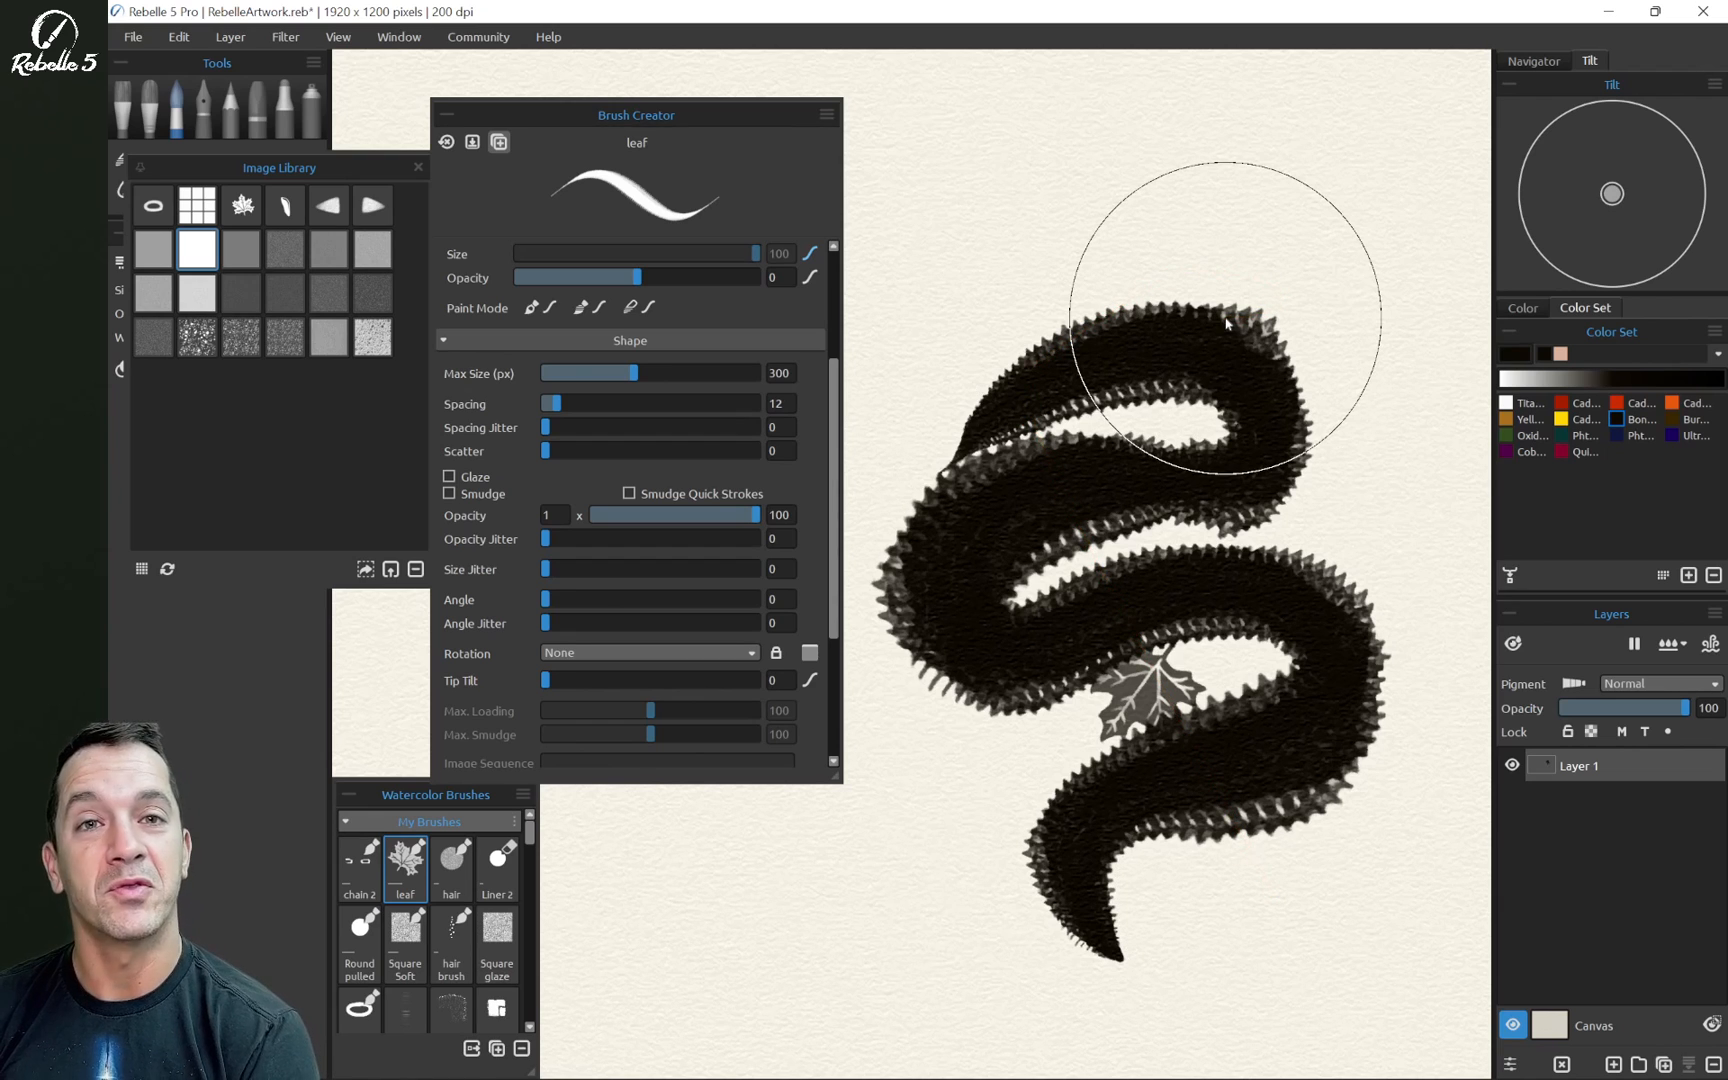
Set the brush's Spacing to 70, test it with another stroke and undo both test strokes
{"action": "left_click_drag", "start_coordinate": [556, 403], "coordinate": [619, 403]}
{"action": "mouse_move", "coordinate": [985, 240]}
{"action": "left_mouse_down"}
{"action": "mouse_move", "coordinate": [1207, 204]}
{"action": "mouse_move", "coordinate": [1311, 234]}
{"action": "mouse_move", "coordinate": [1371, 318]}
{"action": "mouse_move", "coordinate": [1393, 428]}
{"action": "mouse_move", "coordinate": [1370, 505]}
{"action": "mouse_move", "coordinate": [1187, 590]}
{"action": "mouse_move", "coordinate": [1087, 702]}
{"action": "mouse_move", "coordinate": [1097, 768]}
{"action": "left_mouse_up"}
{"action": "key", "text": "ctrl+z"}
{"action": "key", "text": "ctrl+z"}
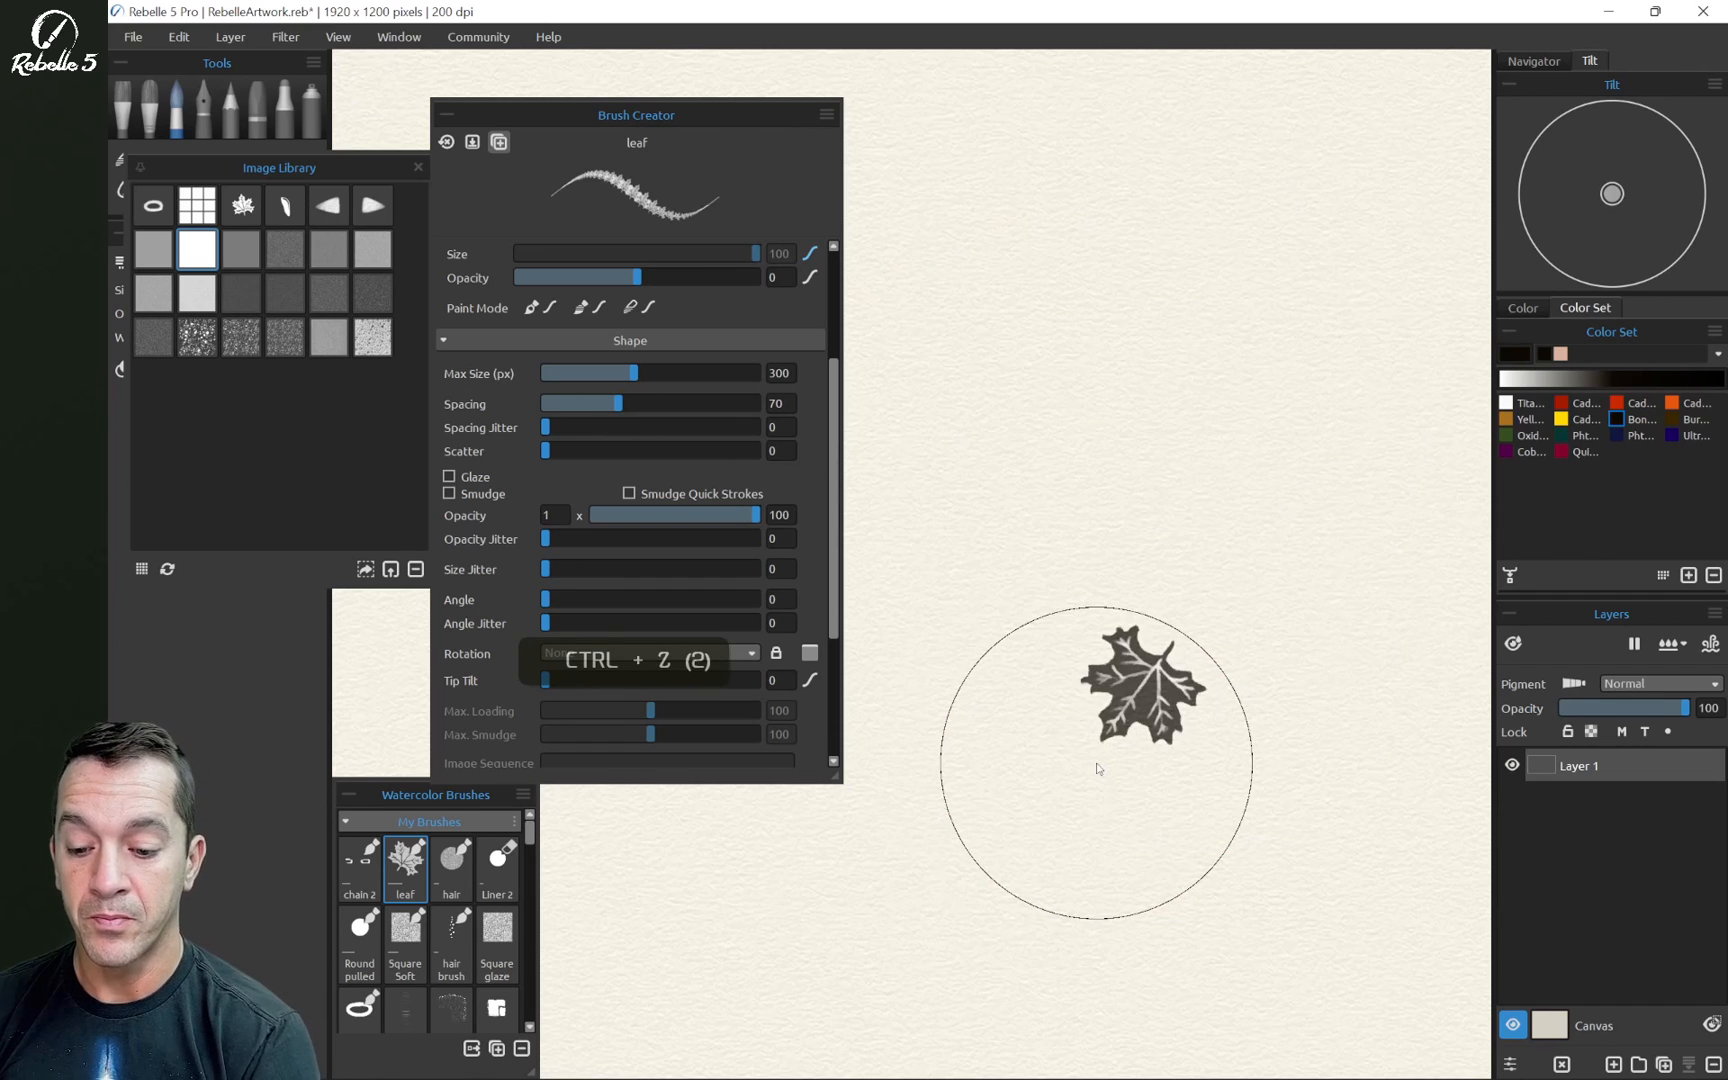
Set Size Jitter to 27, Angle Jitter to 31, Spacing Jitter to 14 and Scatter to 51, and paint test leaves
{"action": "left_click", "coordinate": [550, 570]}
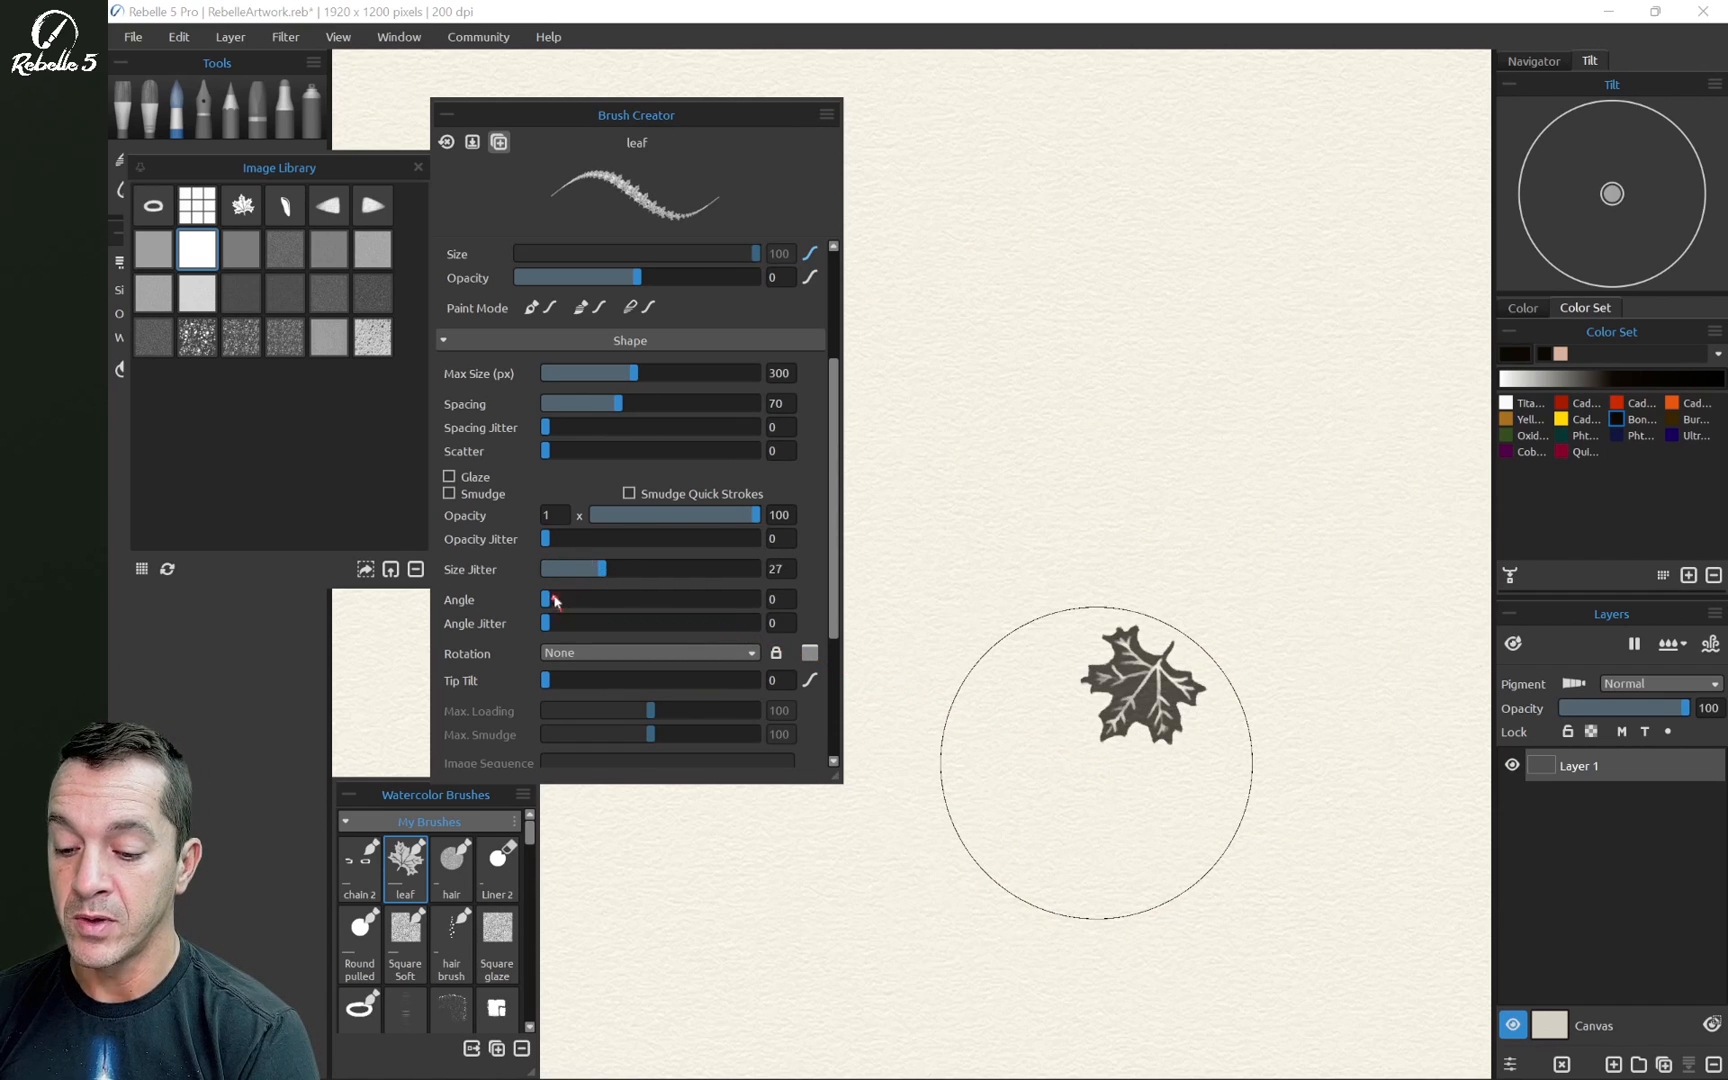
{"action": "mouse_move", "coordinate": [546, 605]}
{"action": "left_mouse_down"}
{"action": "mouse_move", "coordinate": [600, 601]}
{"action": "mouse_move", "coordinate": [530, 600]}
{"action": "mouse_move", "coordinate": [604, 626]}
{"action": "left_mouse_up"}
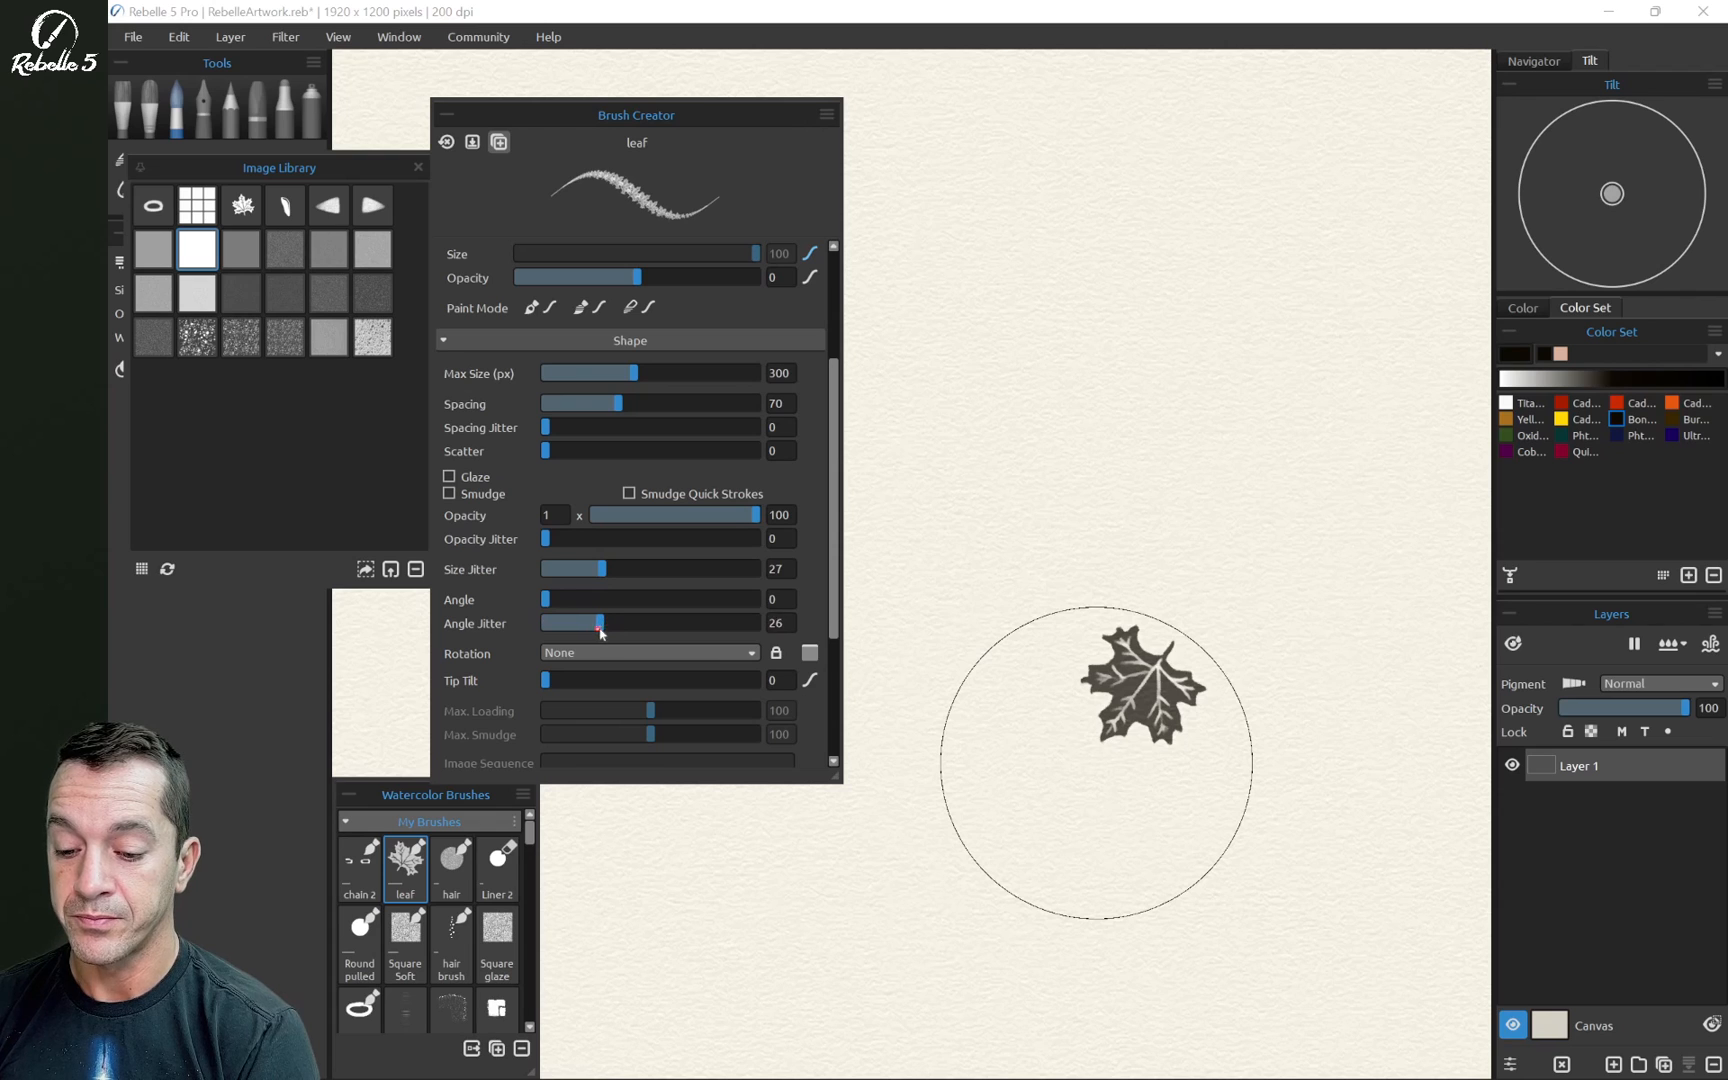
{"action": "left_click_drag", "start_coordinate": [556, 426], "coordinate": [588, 453]}
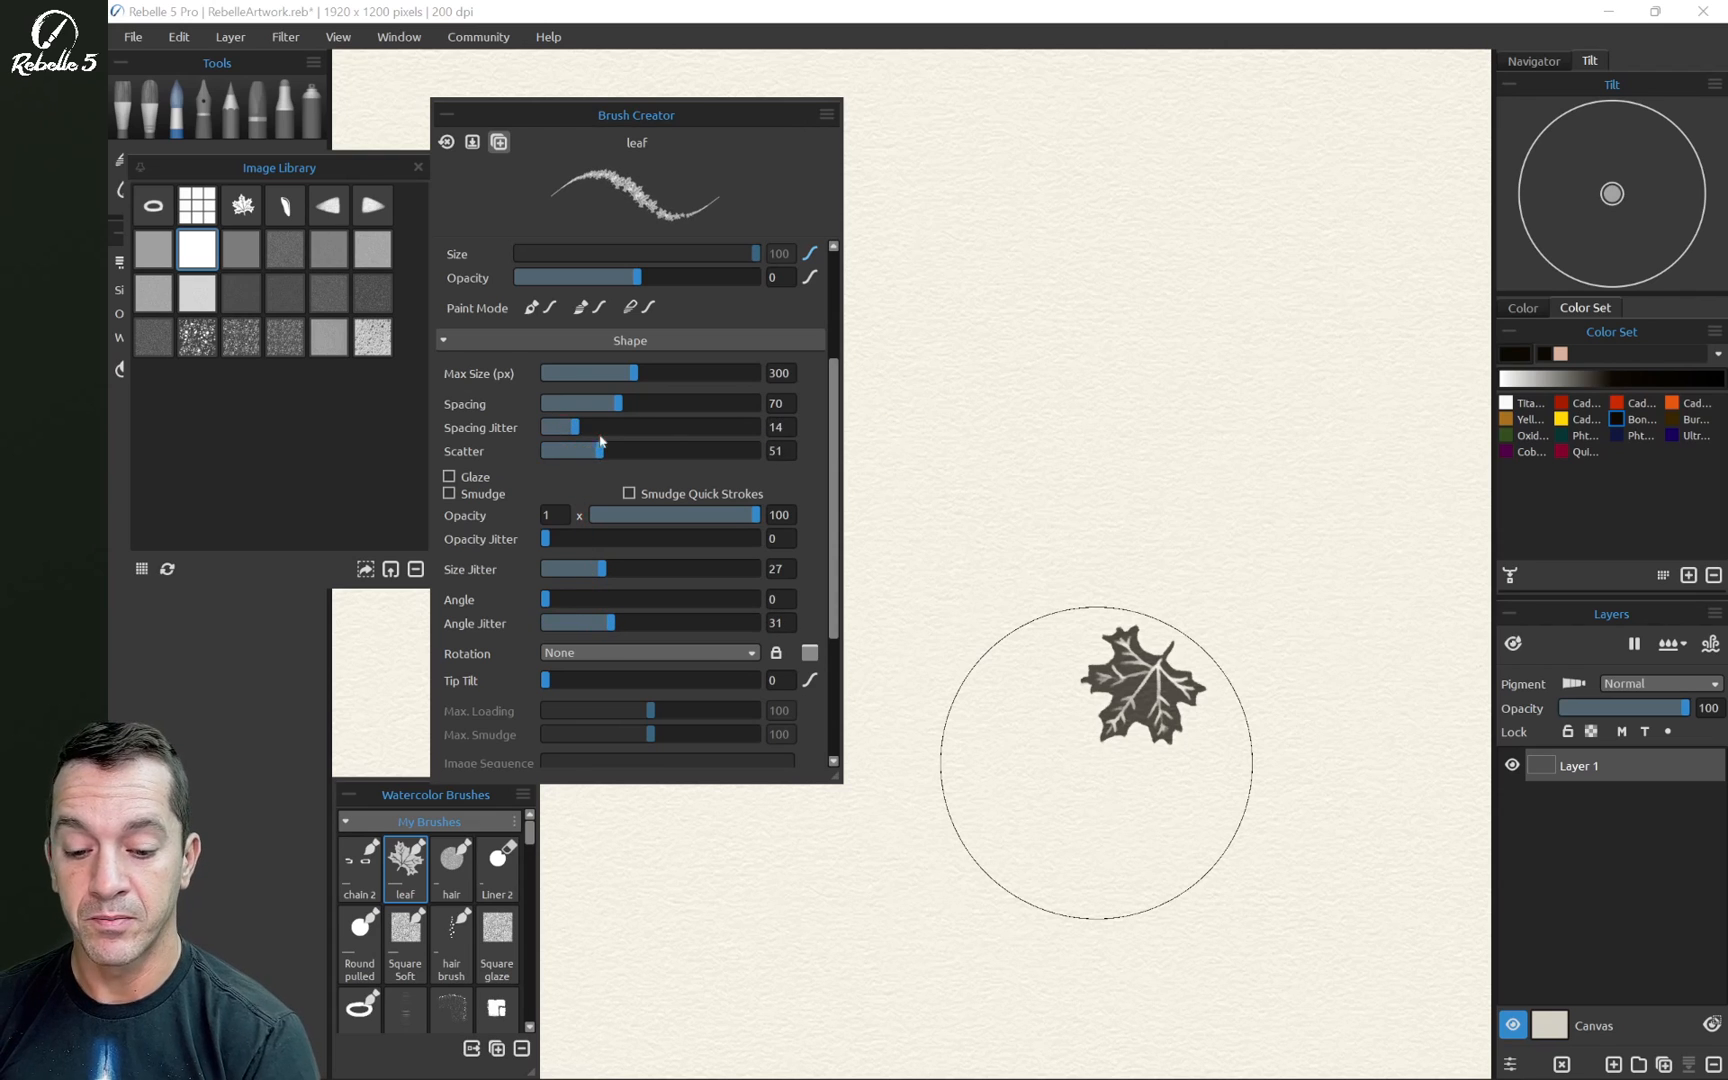
{"action": "mouse_move", "coordinate": [958, 432]}
{"action": "left_mouse_down"}
{"action": "mouse_move", "coordinate": [1104, 342]}
{"action": "mouse_move", "coordinate": [1239, 318]}
{"action": "mouse_move", "coordinate": [1319, 395]}
{"action": "mouse_move", "coordinate": [1306, 486]}
{"action": "mouse_move", "coordinate": [1183, 486]}
{"action": "mouse_move", "coordinate": [1073, 528]}
{"action": "mouse_move", "coordinate": [991, 648]}
{"action": "mouse_move", "coordinate": [997, 761]}
{"action": "mouse_move", "coordinate": [1064, 829]}
{"action": "mouse_move", "coordinate": [1168, 849]}
{"action": "mouse_move", "coordinate": [1327, 764]}
{"action": "mouse_move", "coordinate": [1390, 663]}
{"action": "mouse_move", "coordinate": [1320, 581]}
{"action": "mouse_move", "coordinate": [1243, 618]}
{"action": "mouse_move", "coordinate": [1174, 742]}
{"action": "mouse_move", "coordinate": [1048, 772]}
{"action": "mouse_move", "coordinate": [942, 736]}
{"action": "mouse_move", "coordinate": [986, 669]}
{"action": "mouse_move", "coordinate": [1395, 272]}
{"action": "mouse_move", "coordinate": [1302, 226]}
{"action": "mouse_move", "coordinate": [1142, 220]}
{"action": "mouse_move", "coordinate": [1117, 190]}
{"action": "mouse_move", "coordinate": [980, 323]}
{"action": "mouse_move", "coordinate": [935, 418]}
{"action": "mouse_move", "coordinate": [889, 719]}
{"action": "mouse_move", "coordinate": [1060, 288]}
{"action": "left_mouse_up"}
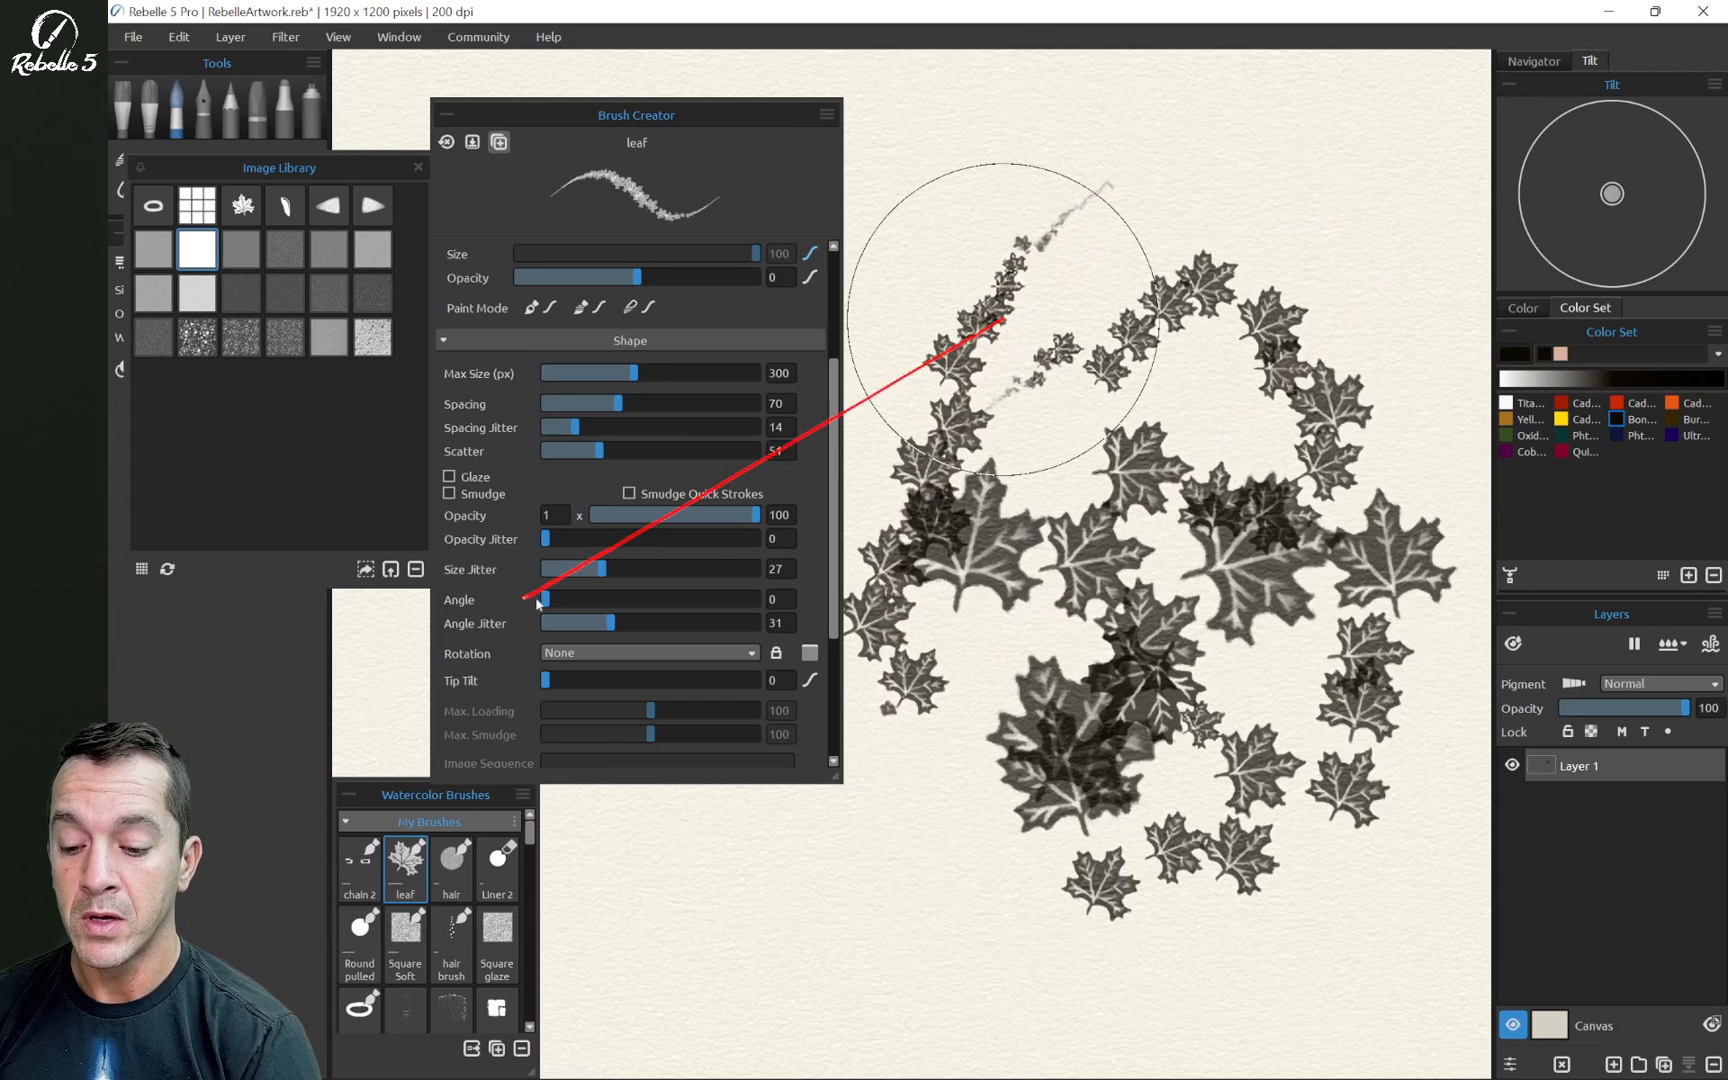
Try the brush's Angle at 122 on a cleared canvas and at 243, painting a winding leaf stroke with each
{"action": "left_click_drag", "start_coordinate": [545, 599], "coordinate": [617, 599]}
{"action": "key", "text": "ctrl+z"}
{"action": "mouse_move", "coordinate": [932, 490]}
{"action": "left_mouse_down"}
{"action": "mouse_move", "coordinate": [1284, 455]}
{"action": "mouse_move", "coordinate": [1060, 535]}
{"action": "mouse_move", "coordinate": [993, 722]}
{"action": "mouse_move", "coordinate": [1059, 848]}
{"action": "mouse_move", "coordinate": [1205, 882]}
{"action": "mouse_move", "coordinate": [1390, 838]}
{"action": "left_mouse_up"}
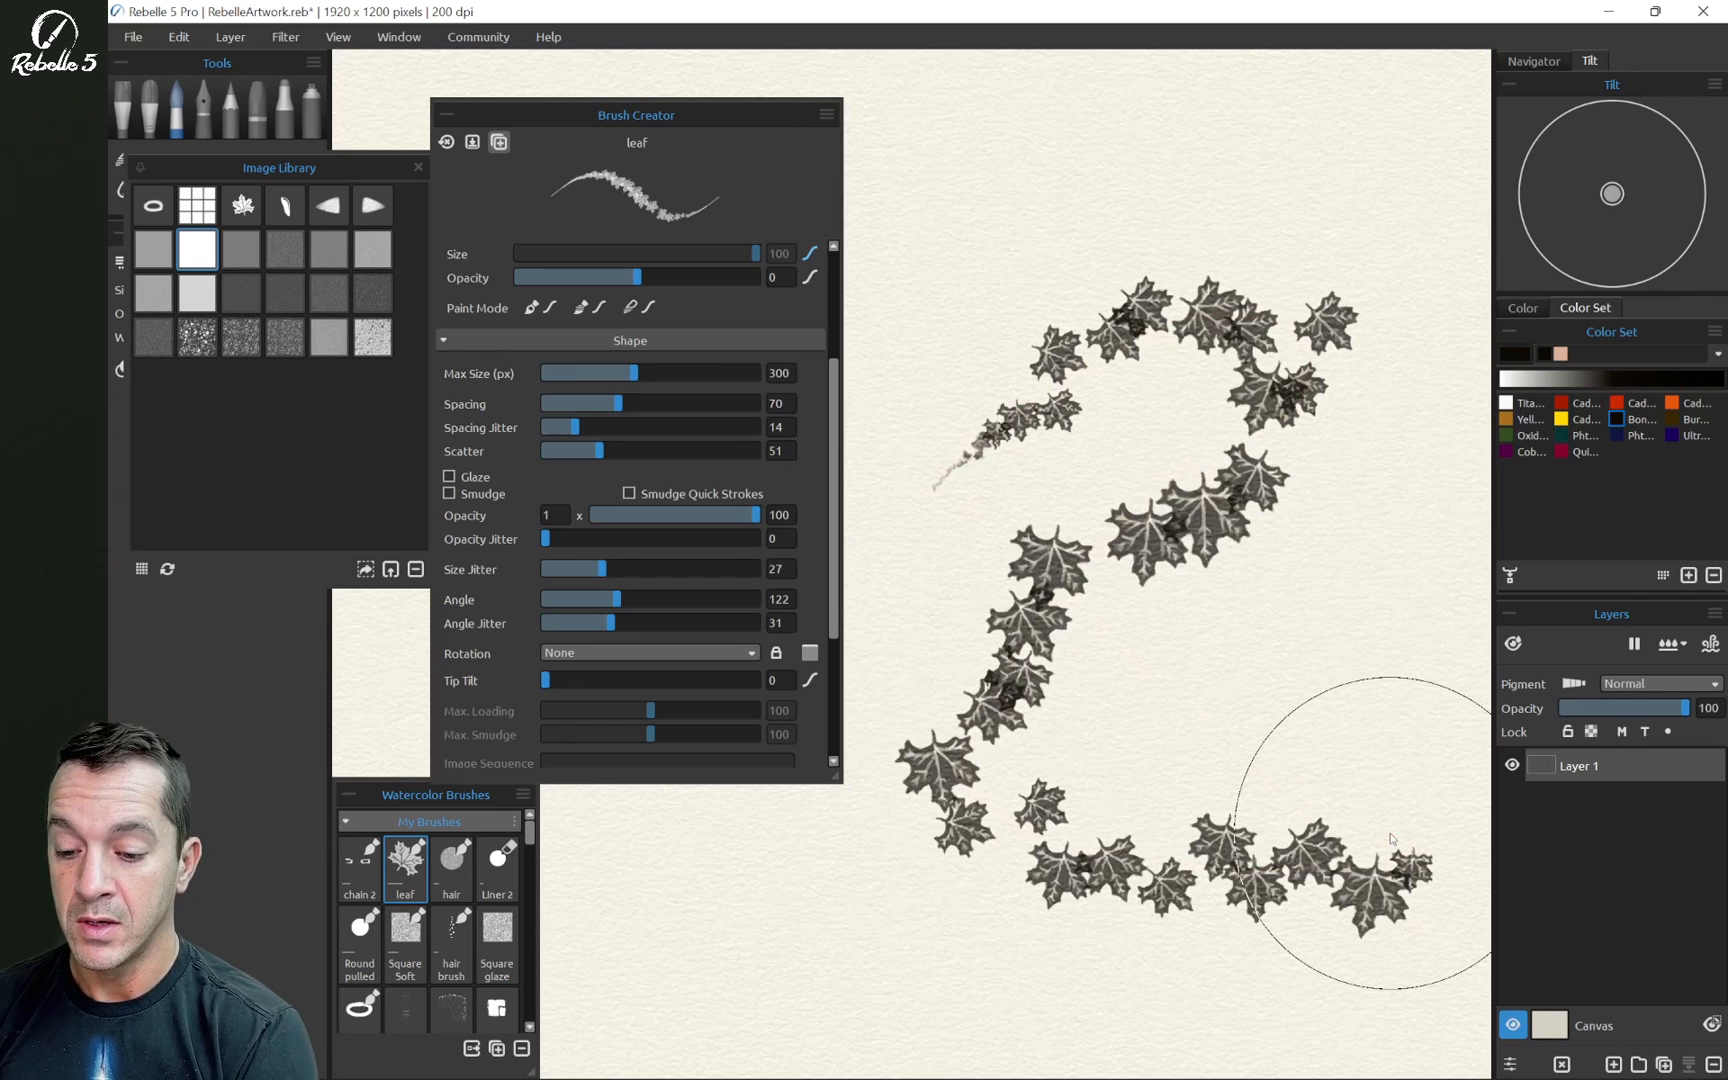
{"action": "mouse_move", "coordinate": [594, 443]}
{"action": "left_mouse_down"}
{"action": "mouse_move", "coordinate": [690, 470]}
{"action": "mouse_move", "coordinate": [613, 617]}
{"action": "mouse_move", "coordinate": [687, 598]}
{"action": "left_mouse_up"}
{"action": "mouse_move", "coordinate": [993, 313]}
{"action": "left_mouse_down"}
{"action": "mouse_move", "coordinate": [1180, 195]}
{"action": "mouse_move", "coordinate": [1375, 228]}
{"action": "mouse_move", "coordinate": [1420, 290]}
{"action": "mouse_move", "coordinate": [1311, 714]}
{"action": "mouse_move", "coordinate": [1234, 793]}
{"action": "left_mouse_up"}
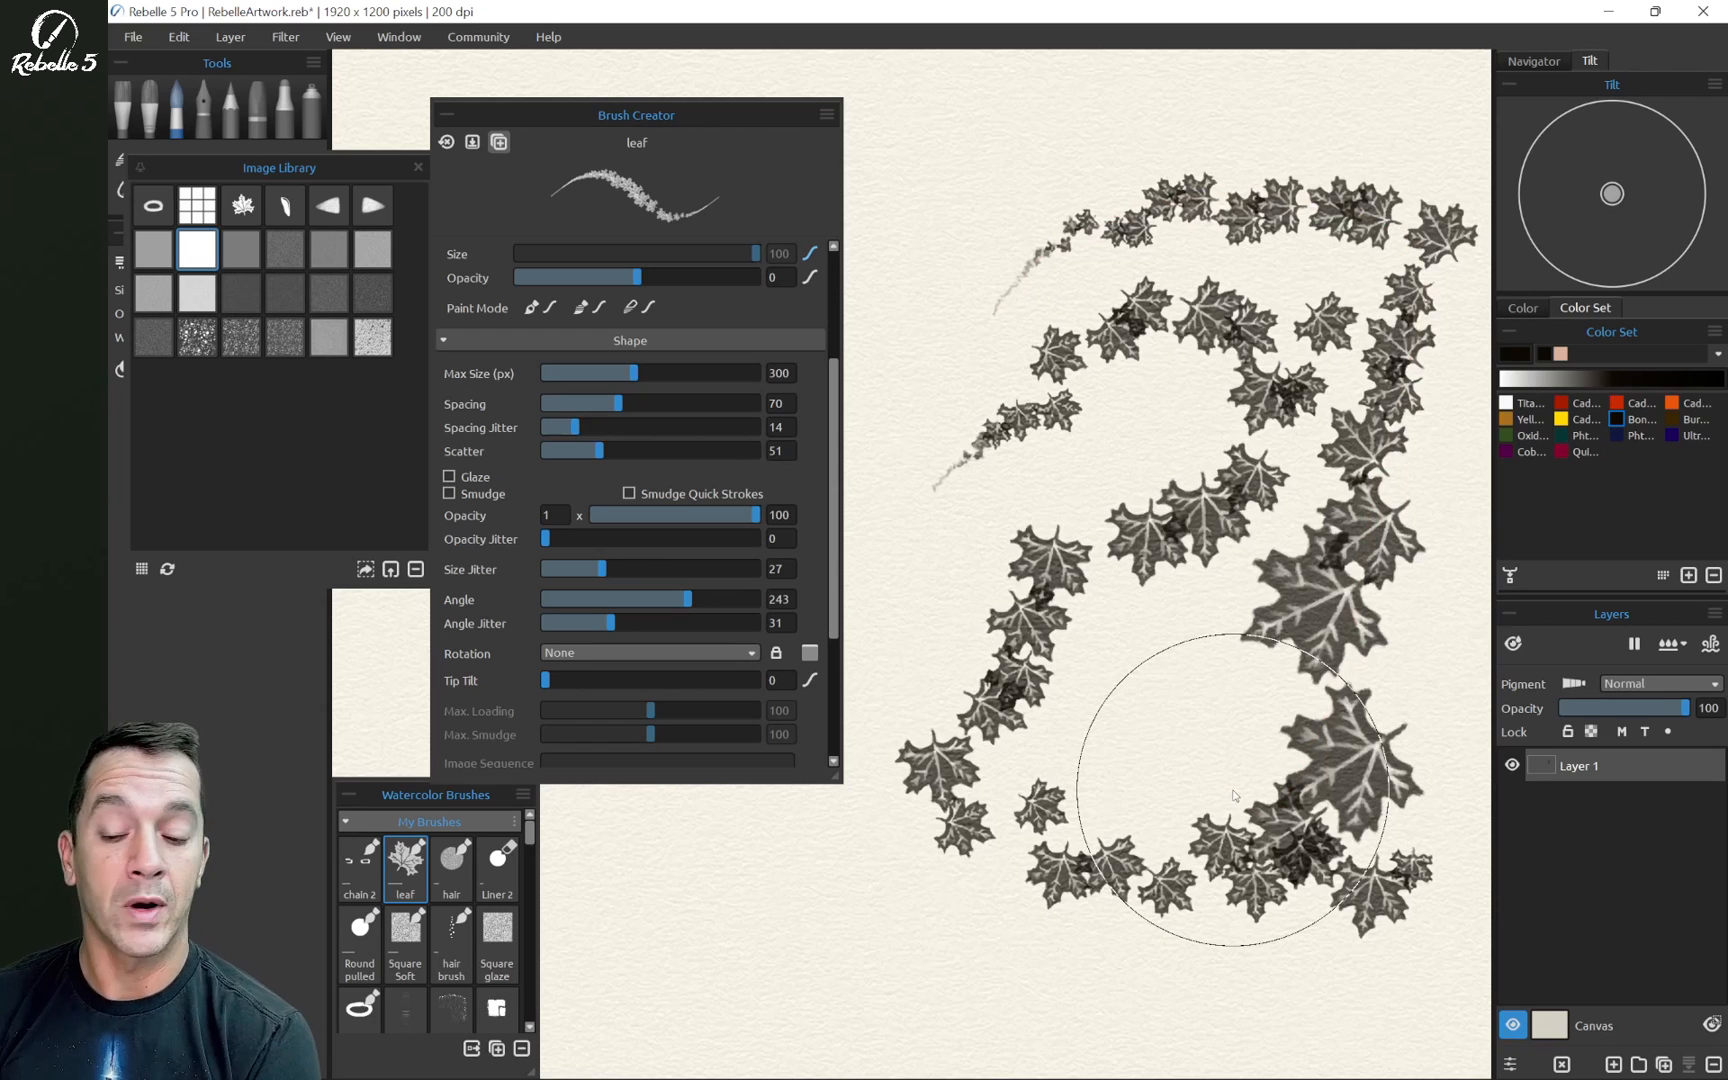
Set the pressure-controlled Size of the leaf brush to 29 while viewing its size curve, and close the curve editor
{"action": "left_click_drag", "start_coordinate": [828, 385], "coordinate": [826, 280]}
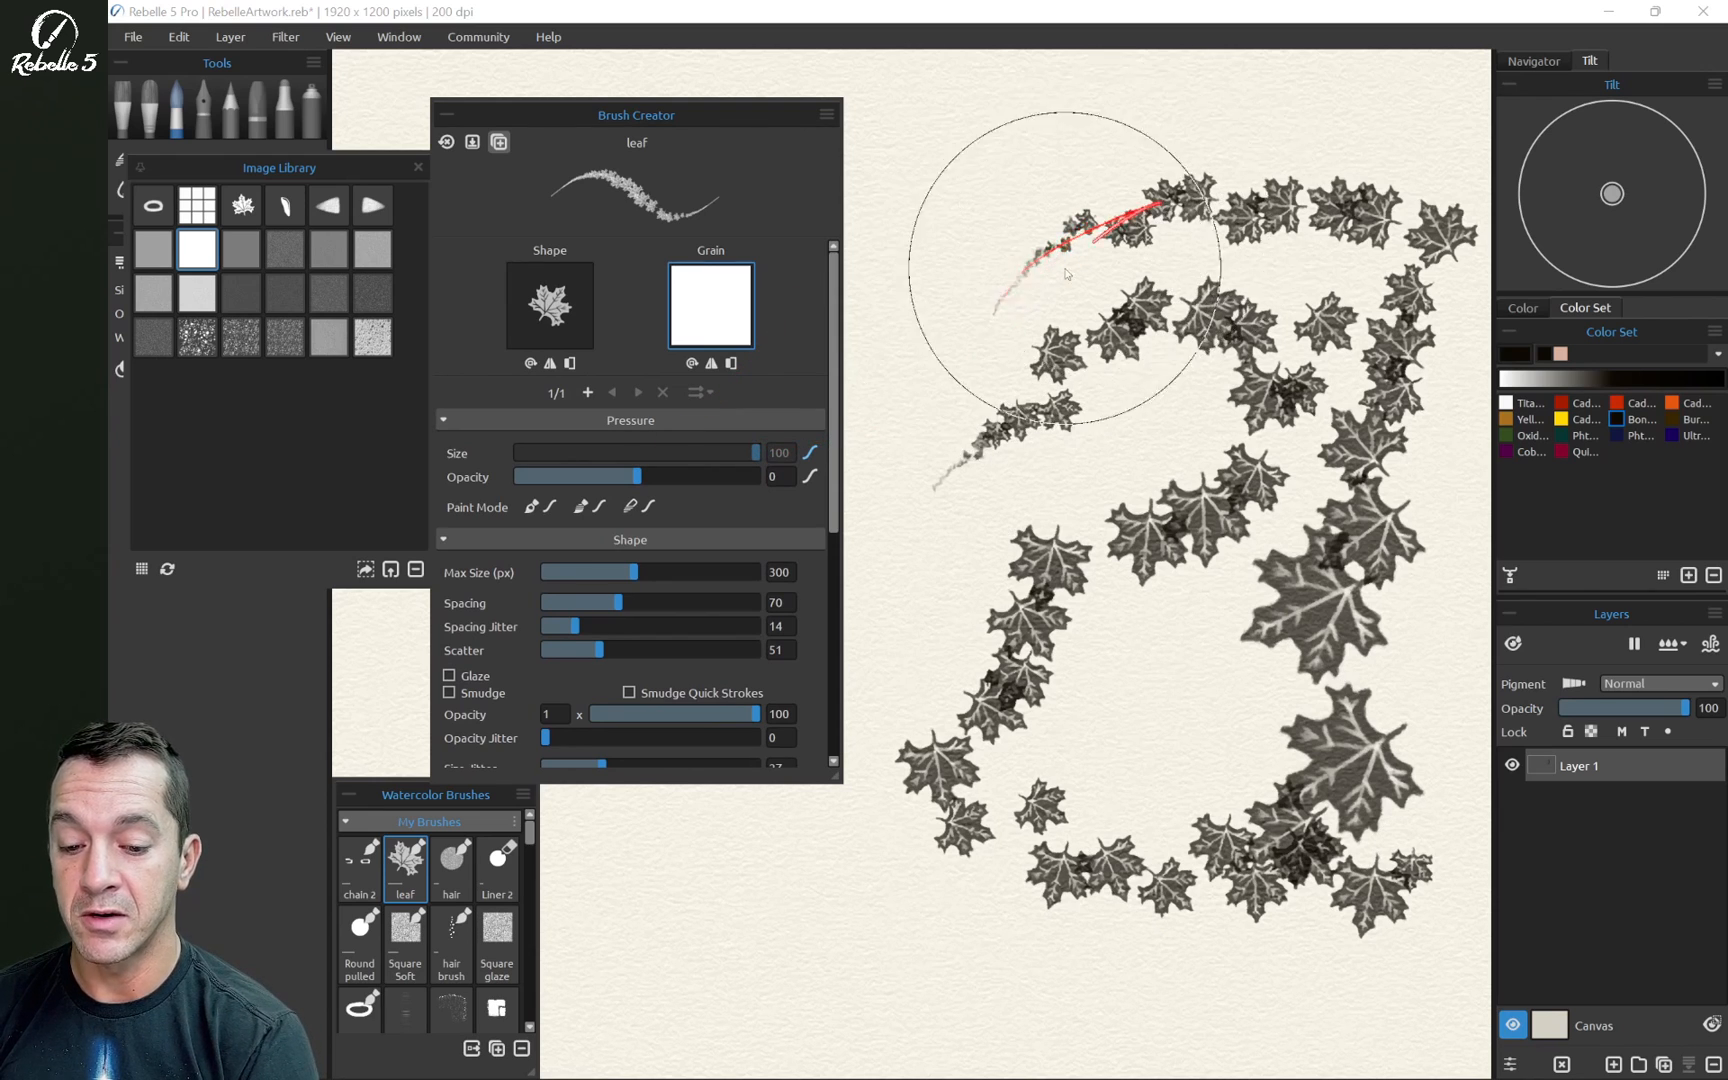
{"action": "left_click", "coordinate": [812, 453]}
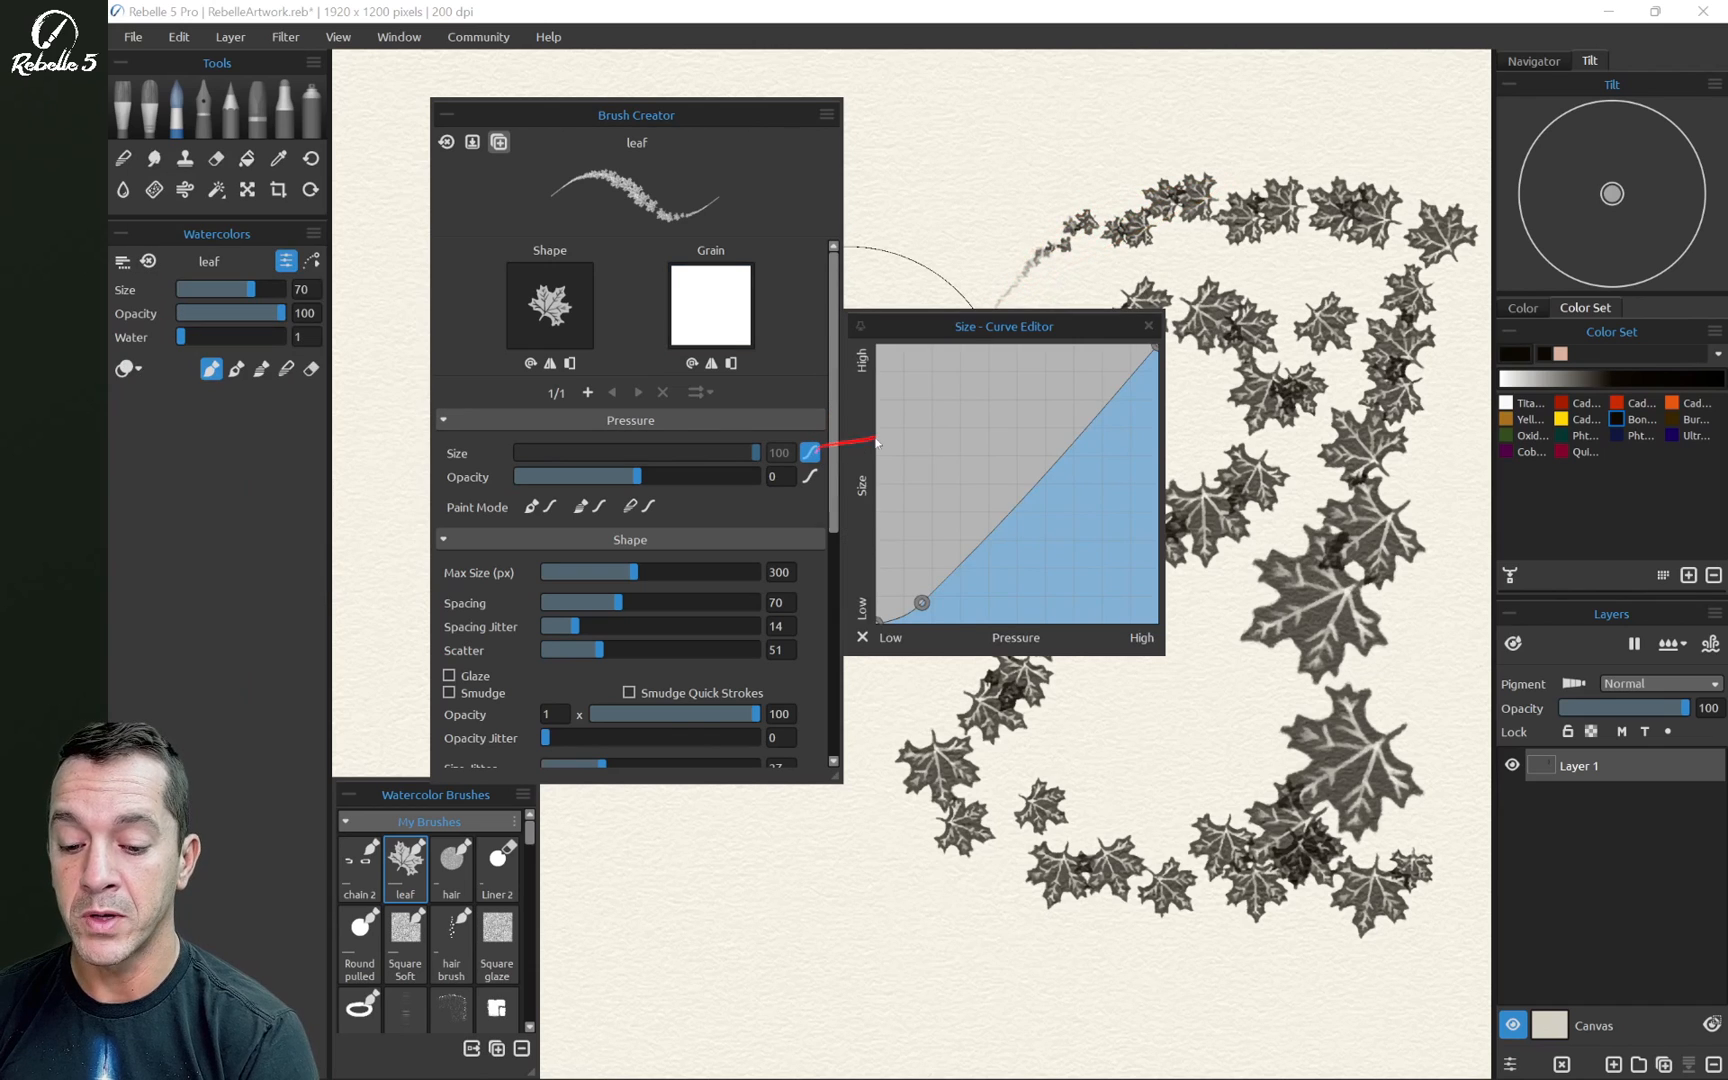
{"action": "left_click_drag", "start_coordinate": [757, 453], "coordinate": [672, 456]}
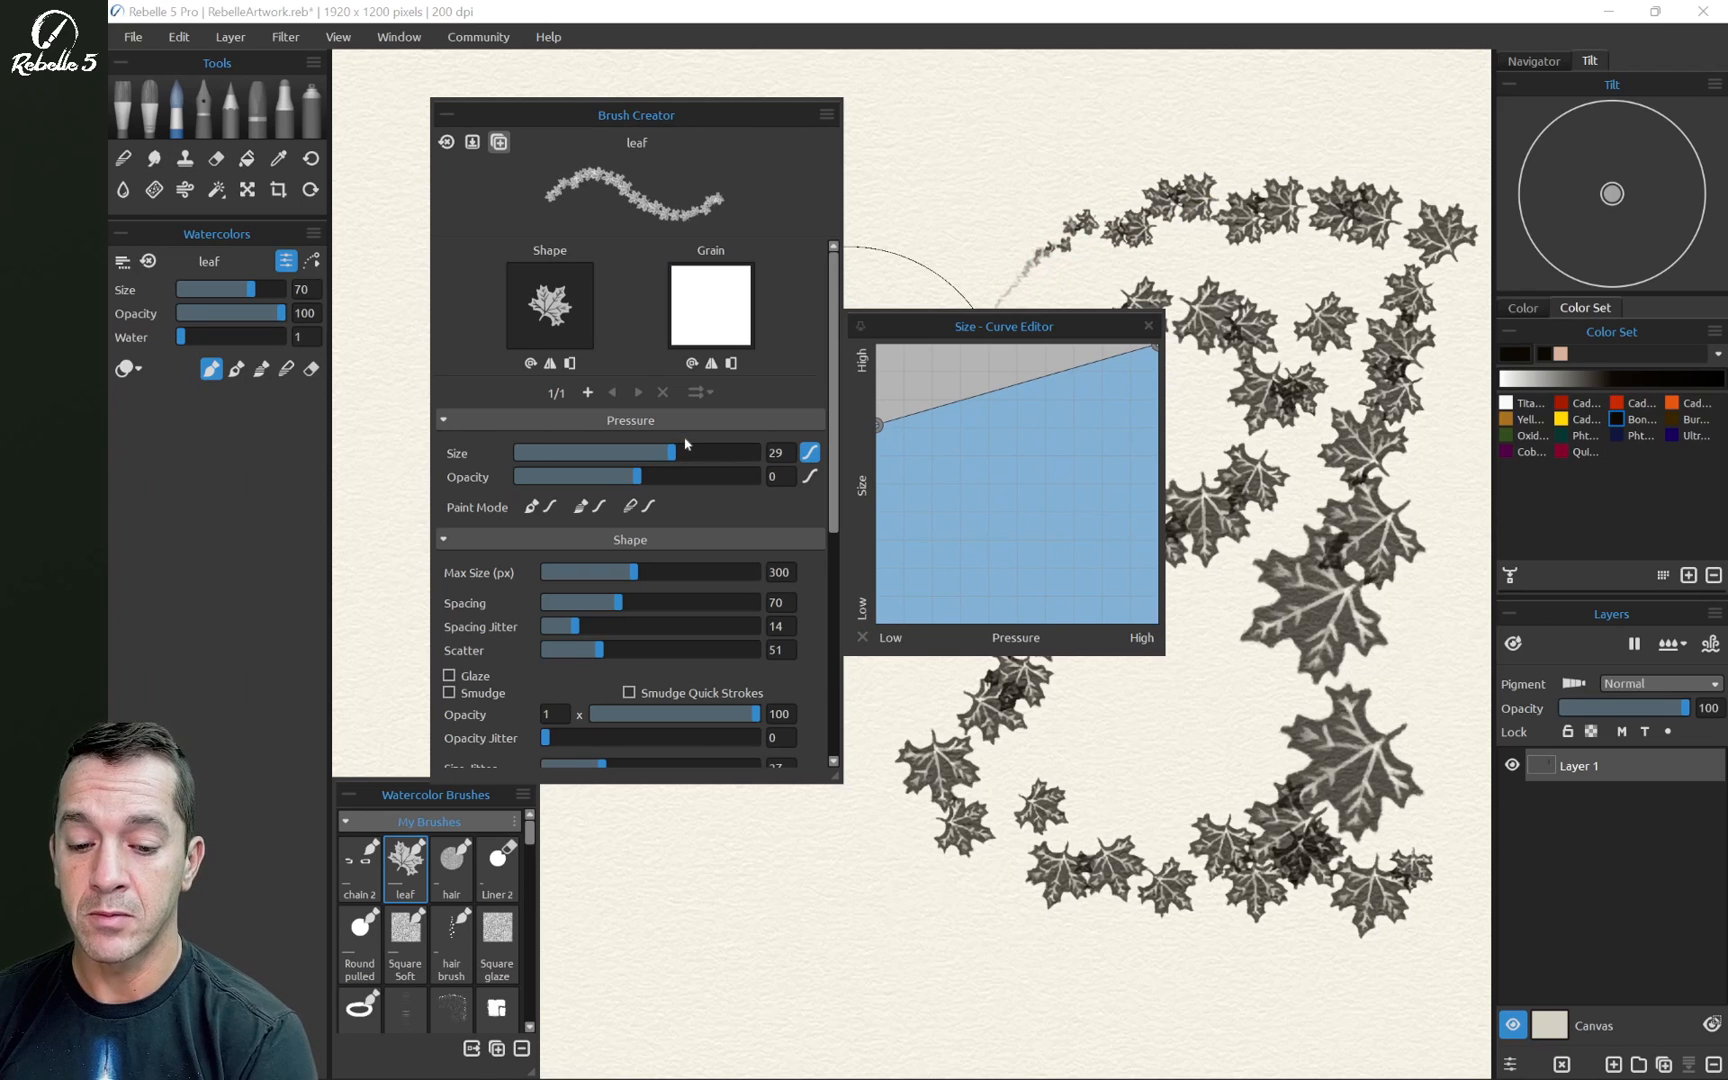
{"action": "left_click", "coordinate": [1148, 325]}
Undo all the test strokes and paint fresh large leaves with the brush size reduced to 55
{"action": "key", "text": "ctrl+z"}
{"action": "key", "text": "ctrl+z"}
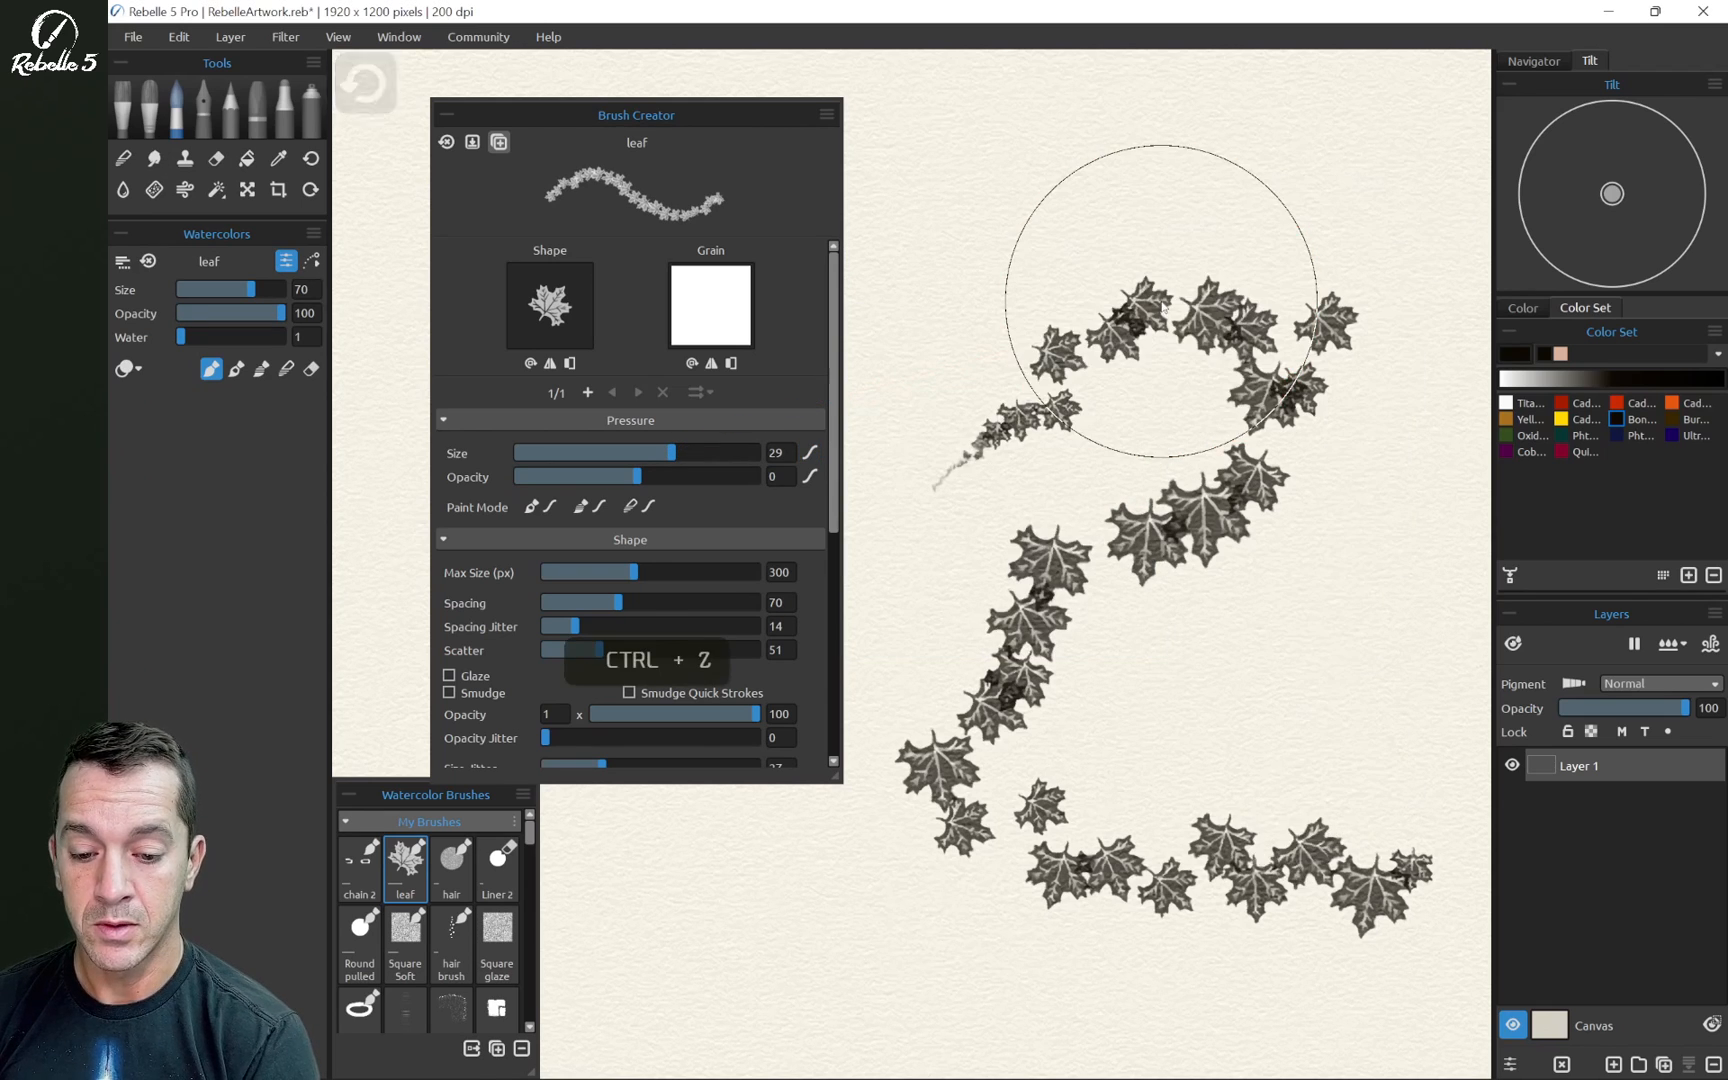
{"action": "mouse_move", "coordinate": [1000, 285]}
{"action": "left_mouse_down"}
{"action": "mouse_move", "coordinate": [1307, 304]}
{"action": "mouse_move", "coordinate": [1022, 424]}
{"action": "mouse_move", "coordinate": [1192, 413]}
{"action": "mouse_move", "coordinate": [1236, 534]}
{"action": "mouse_move", "coordinate": [1147, 680]}
{"action": "left_mouse_up"}
{"action": "key", "text": "ctrl+z"}
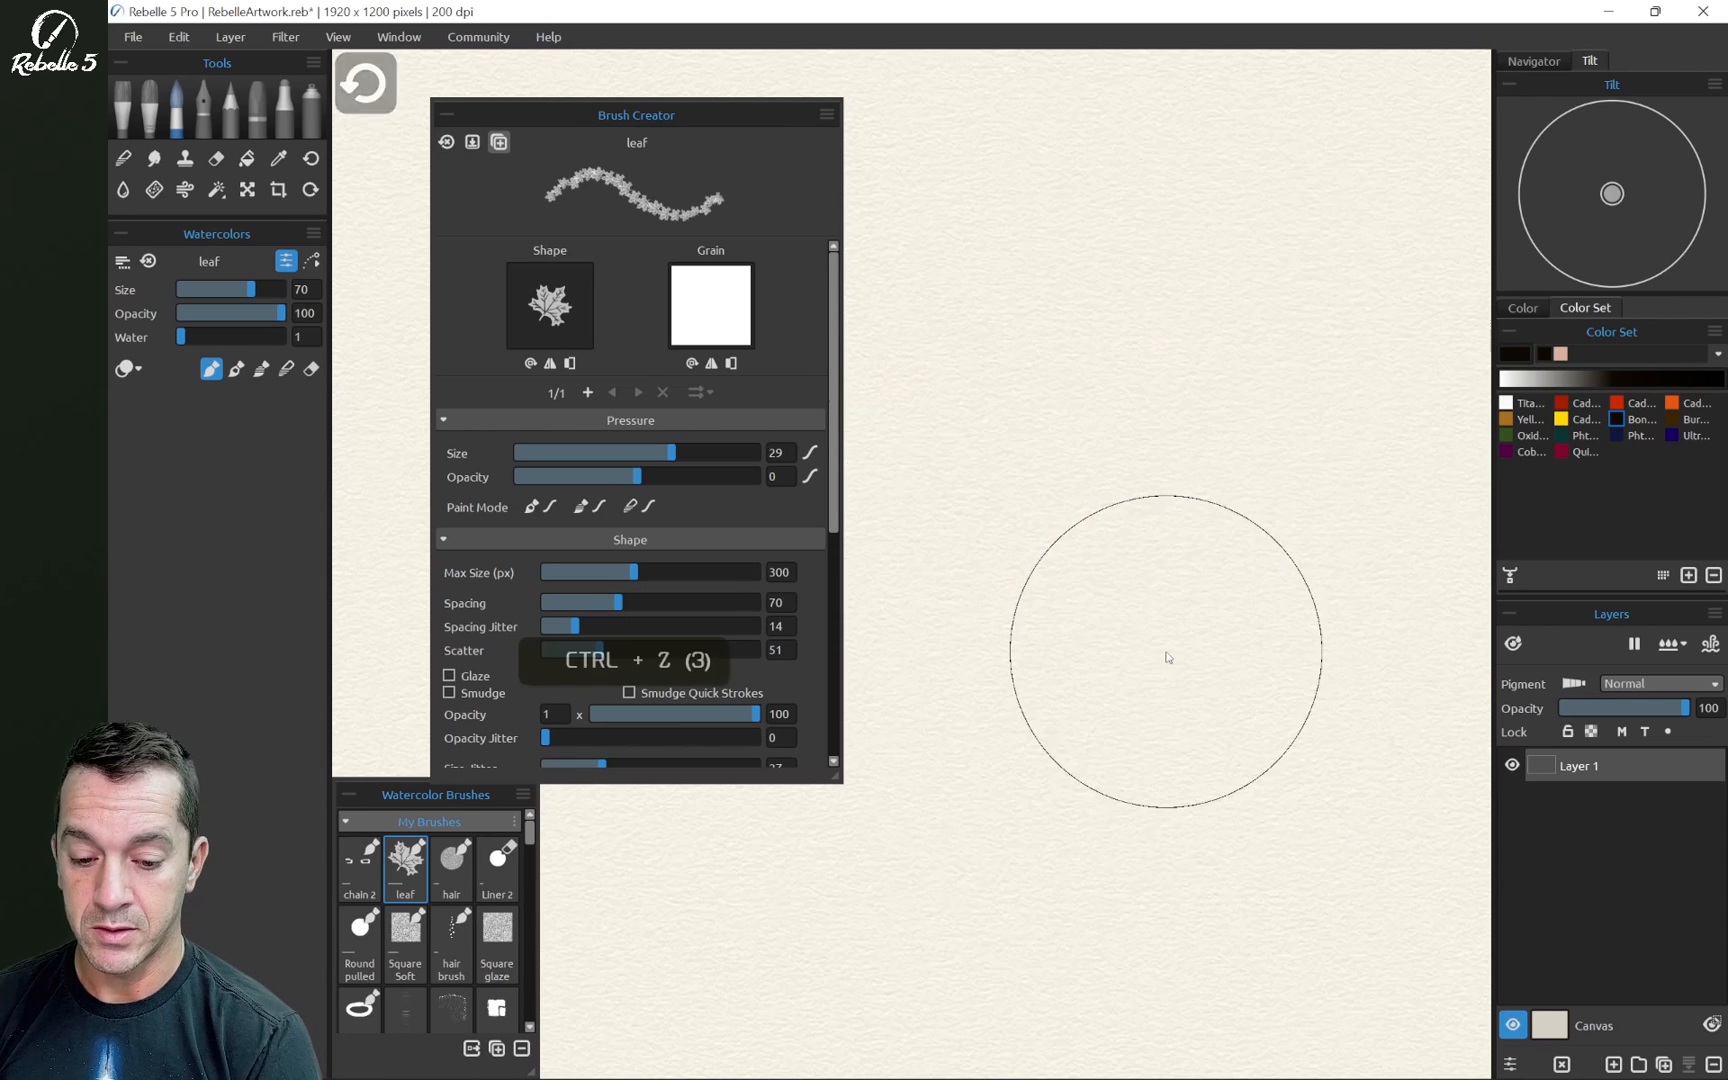
{"action": "mouse_move", "coordinate": [1197, 533]}
{"action": "left_mouse_down"}
{"action": "mouse_move", "coordinate": [1165, 532]}
{"action": "mouse_move", "coordinate": [1223, 547]}
{"action": "mouse_move", "coordinate": [1182, 329]}
{"action": "left_mouse_up"}
{"action": "mouse_move", "coordinate": [978, 424]}
{"action": "left_mouse_down"}
{"action": "mouse_move", "coordinate": [1271, 336]}
{"action": "mouse_move", "coordinate": [1298, 270]}
{"action": "mouse_move", "coordinate": [1128, 258]}
{"action": "mouse_move", "coordinate": [998, 300]}
{"action": "mouse_move", "coordinate": [908, 452]}
{"action": "mouse_move", "coordinate": [913, 585]}
{"action": "mouse_move", "coordinate": [1054, 544]}
{"action": "mouse_move", "coordinate": [1272, 437]}
{"action": "left_mouse_up"}
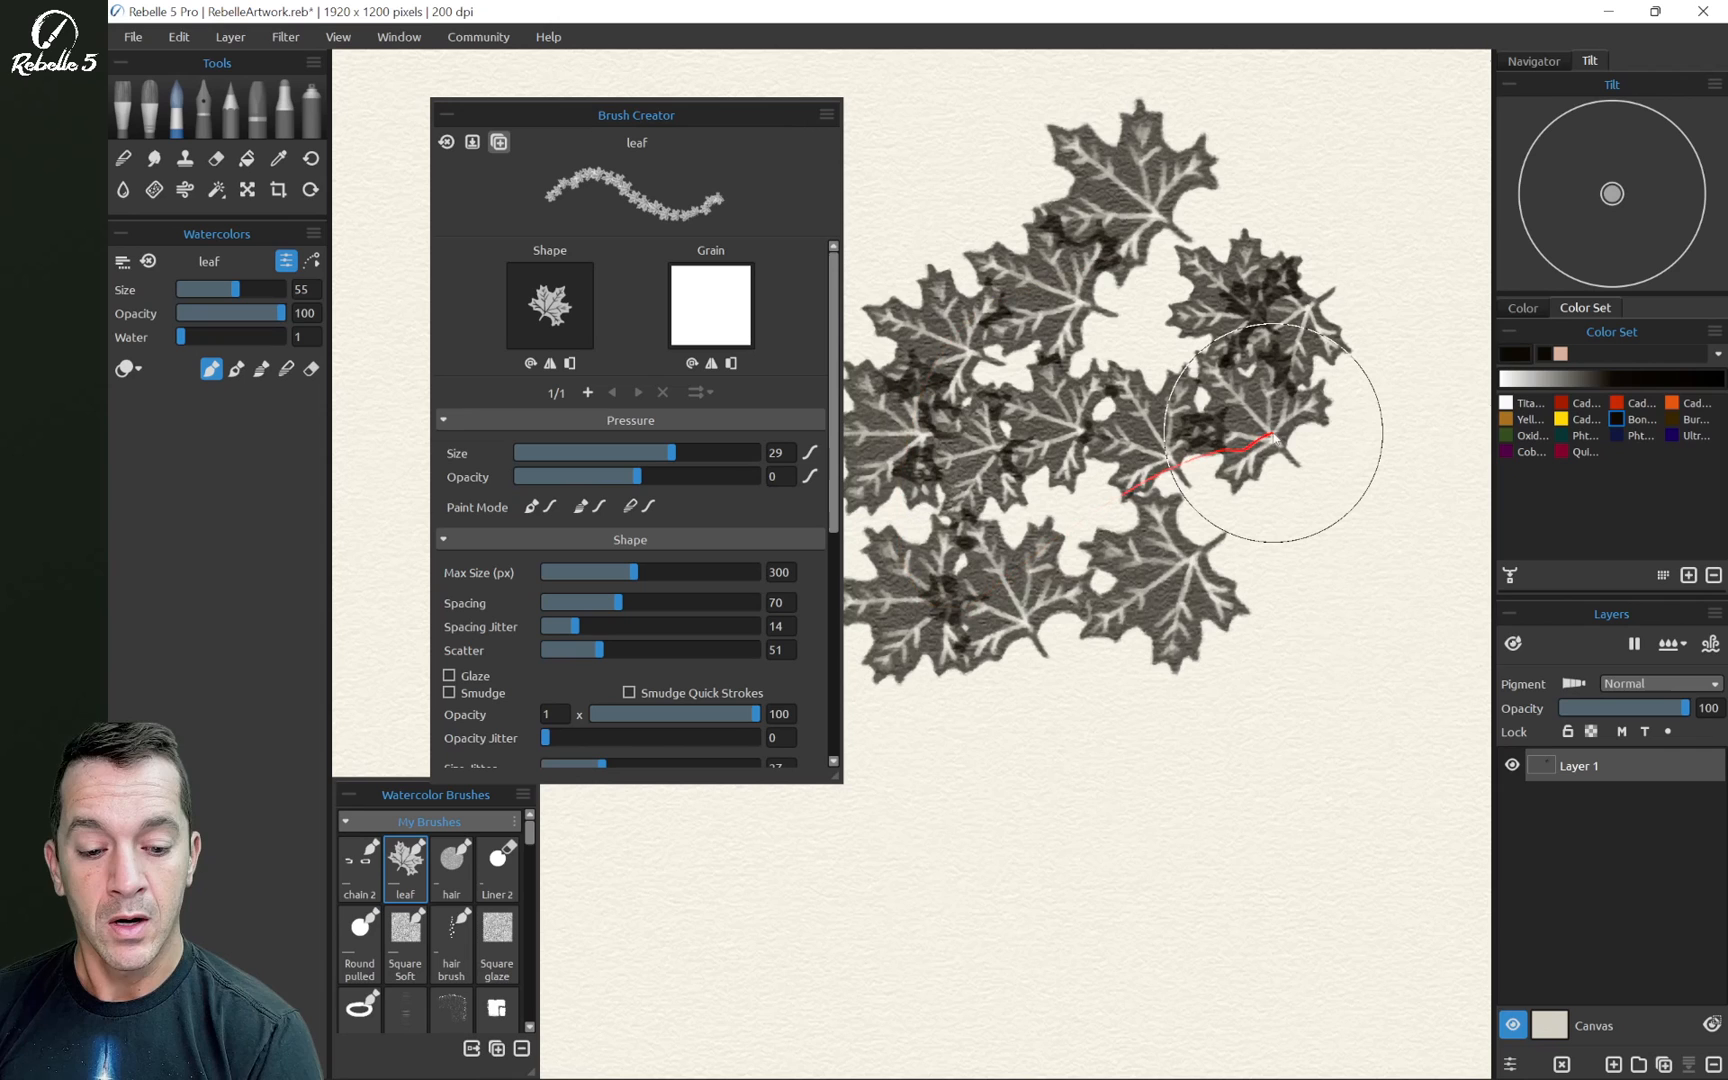
Paint yellow leaves over the black ones and, with Water set to 15, blend red leaves into them
{"action": "left_click", "coordinate": [1560, 419]}
{"action": "mouse_move", "coordinate": [1210, 270]}
{"action": "left_mouse_down"}
{"action": "mouse_move", "coordinate": [1140, 300]}
{"action": "mouse_move", "coordinate": [1162, 261]}
{"action": "mouse_move", "coordinate": [1262, 370]}
{"action": "mouse_move", "coordinate": [1320, 510]}
{"action": "mouse_move", "coordinate": [1407, 499]}
{"action": "left_mouse_up"}
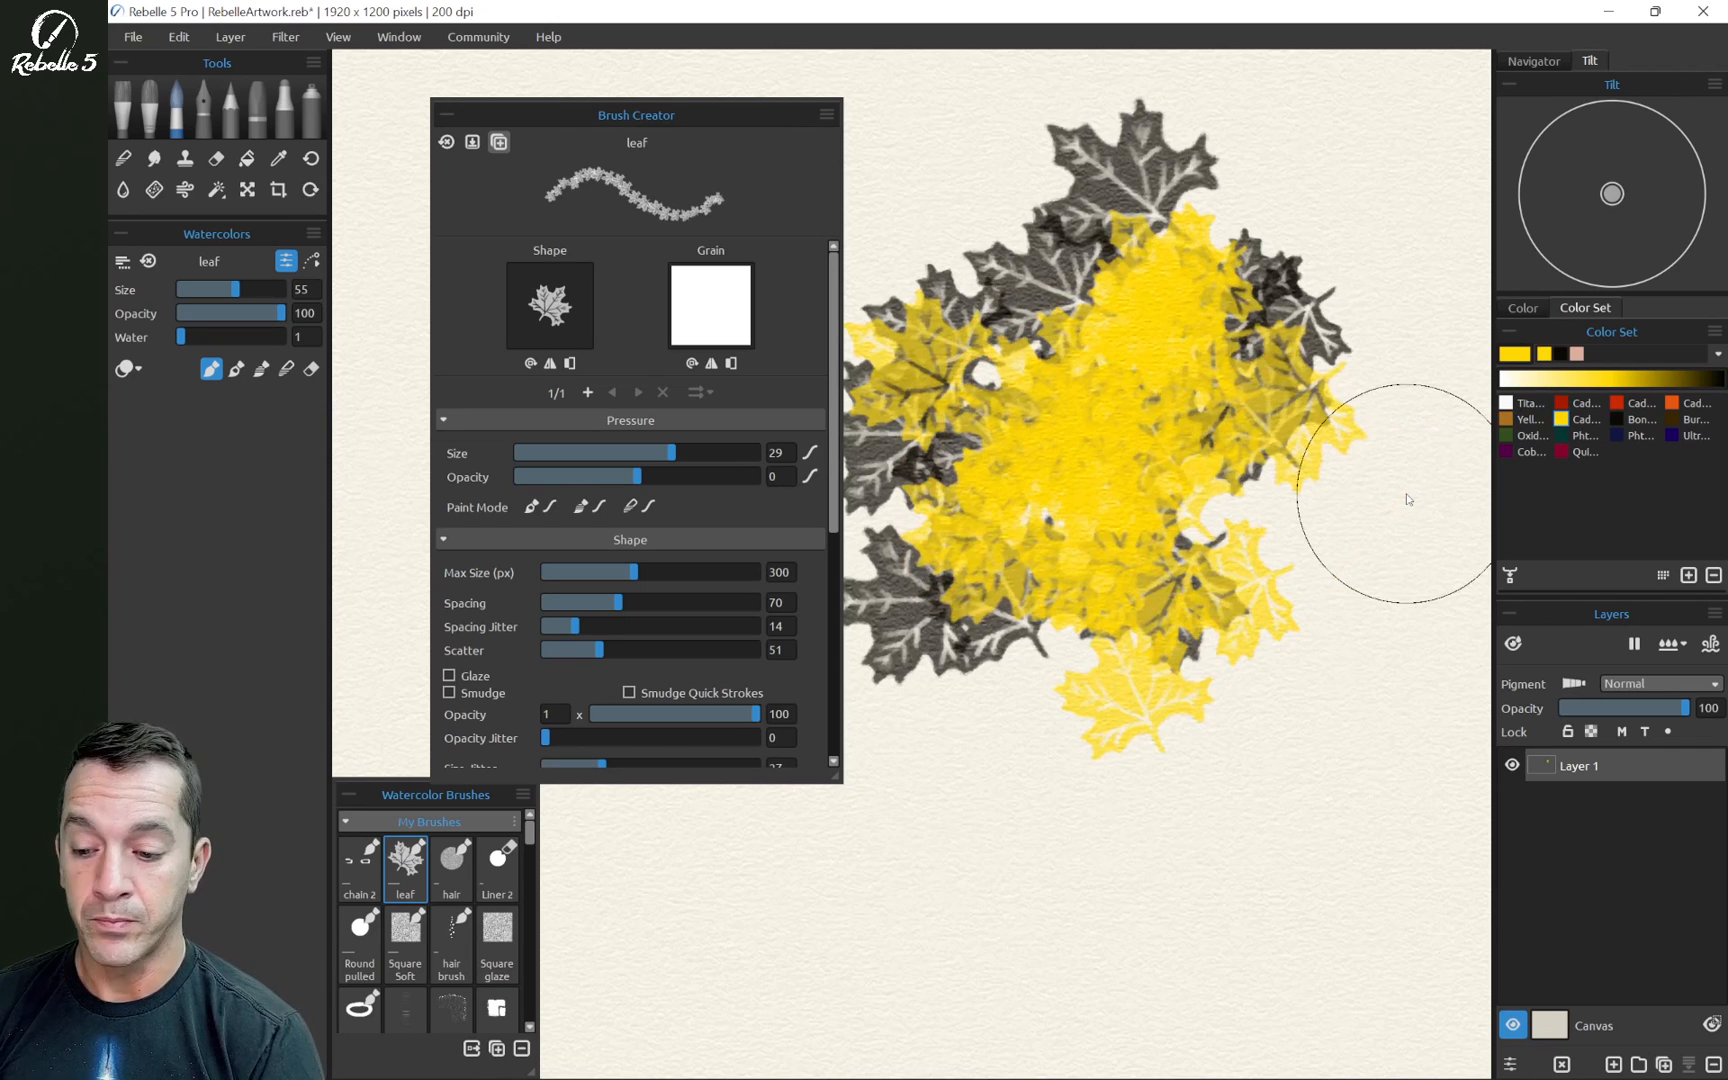
{"action": "left_click_drag", "start_coordinate": [180, 335], "coordinate": [188, 332]}
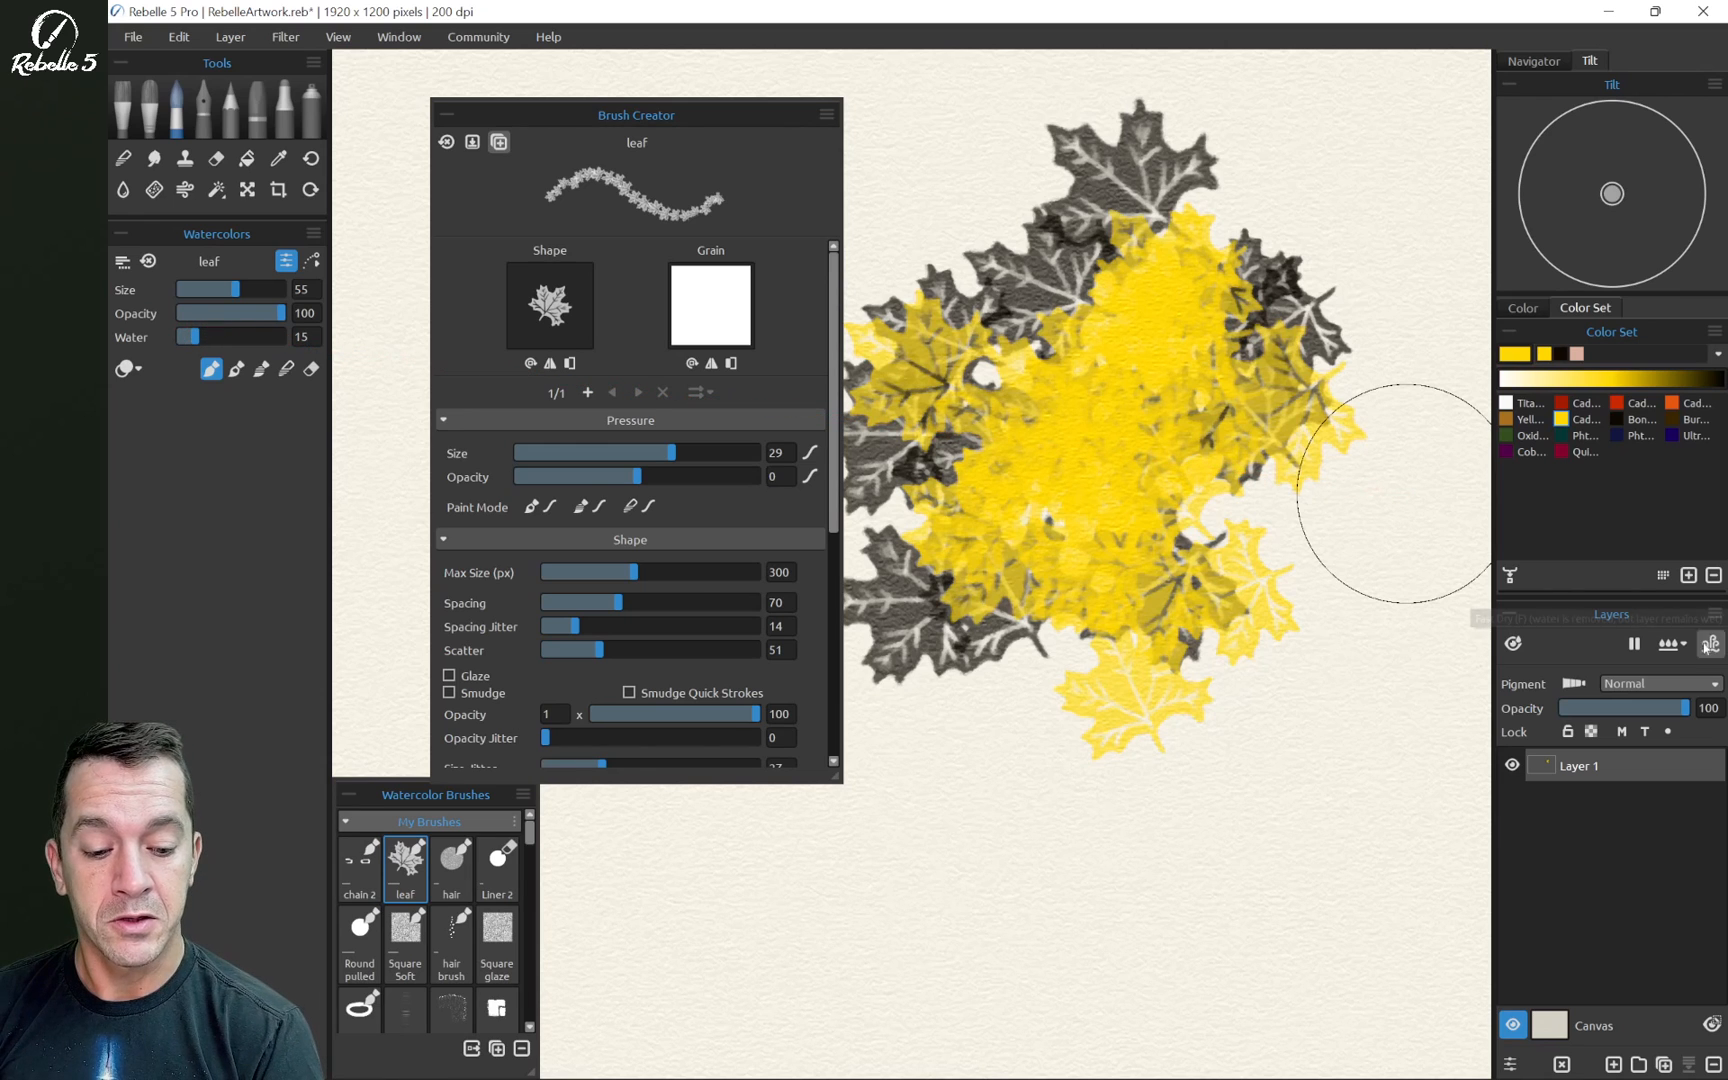
{"action": "left_click", "coordinate": [1670, 644]}
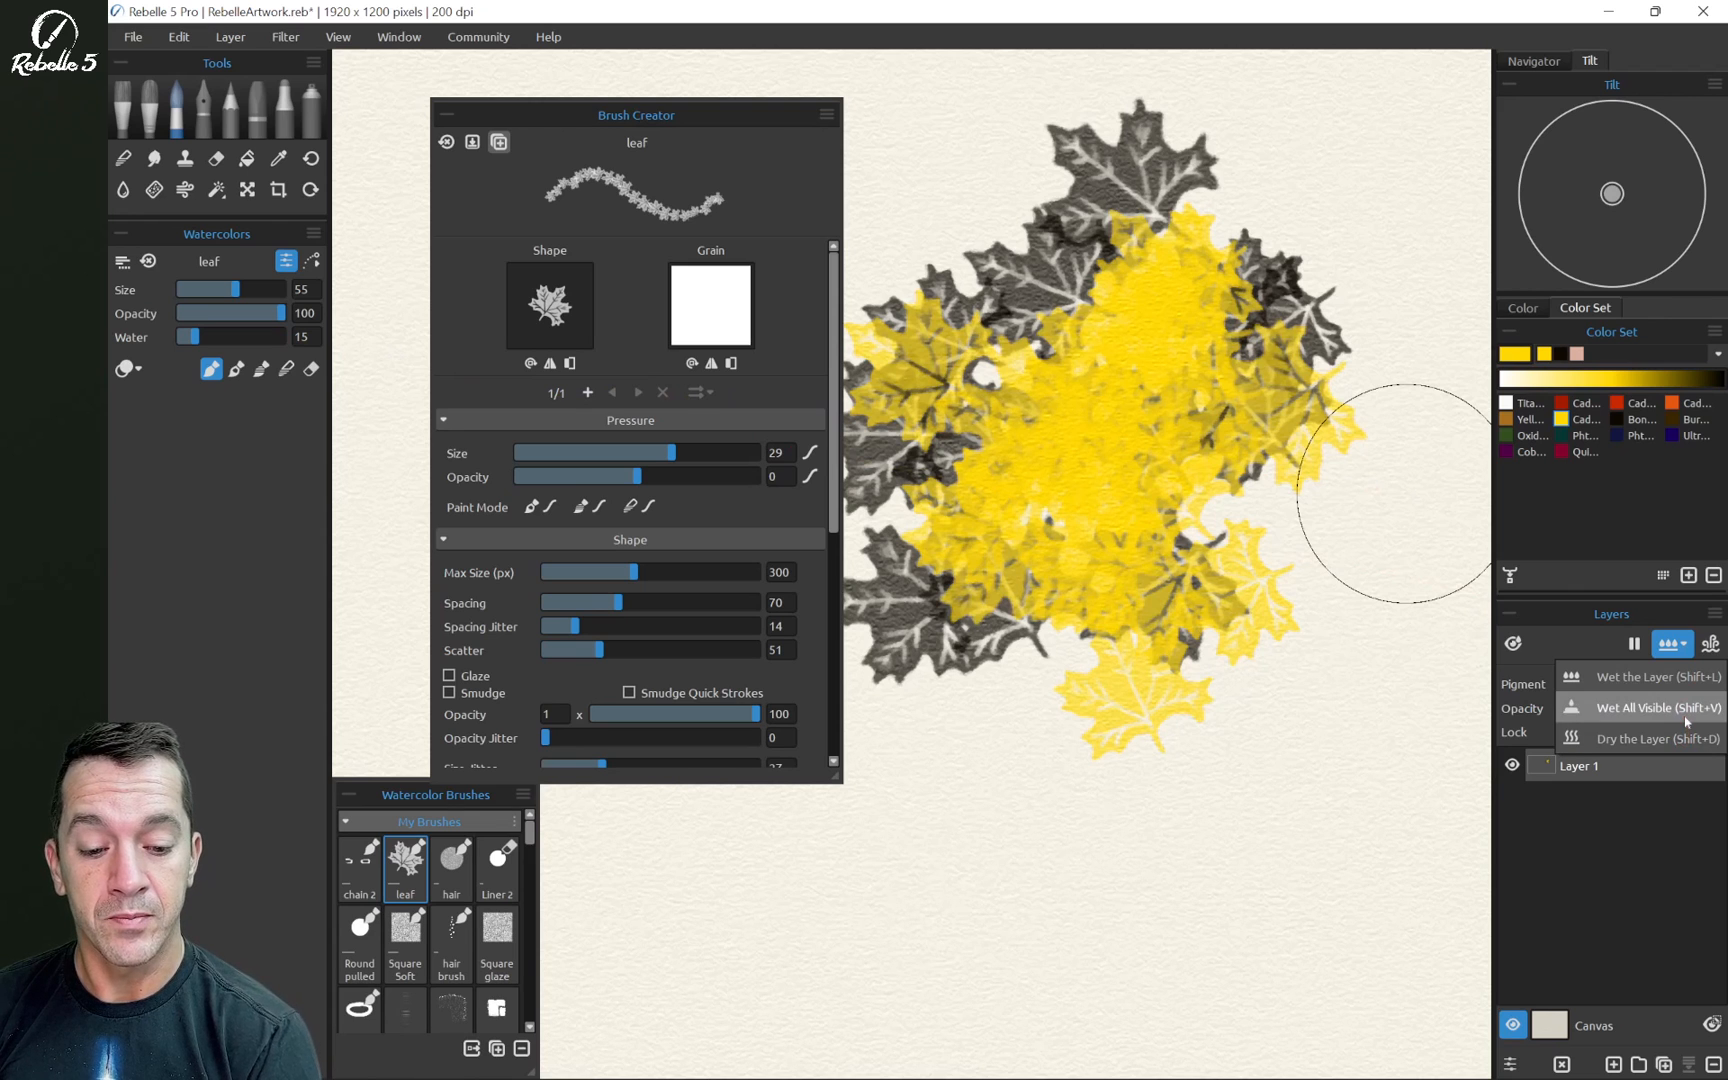
{"action": "left_click", "coordinate": [1561, 402]}
{"action": "mouse_move", "coordinate": [1350, 265]}
{"action": "left_mouse_down"}
{"action": "mouse_move", "coordinate": [1300, 300]}
{"action": "mouse_move", "coordinate": [1005, 740]}
{"action": "mouse_move", "coordinate": [1185, 665]}
{"action": "mouse_move", "coordinate": [1360, 760]}
{"action": "left_mouse_up"}
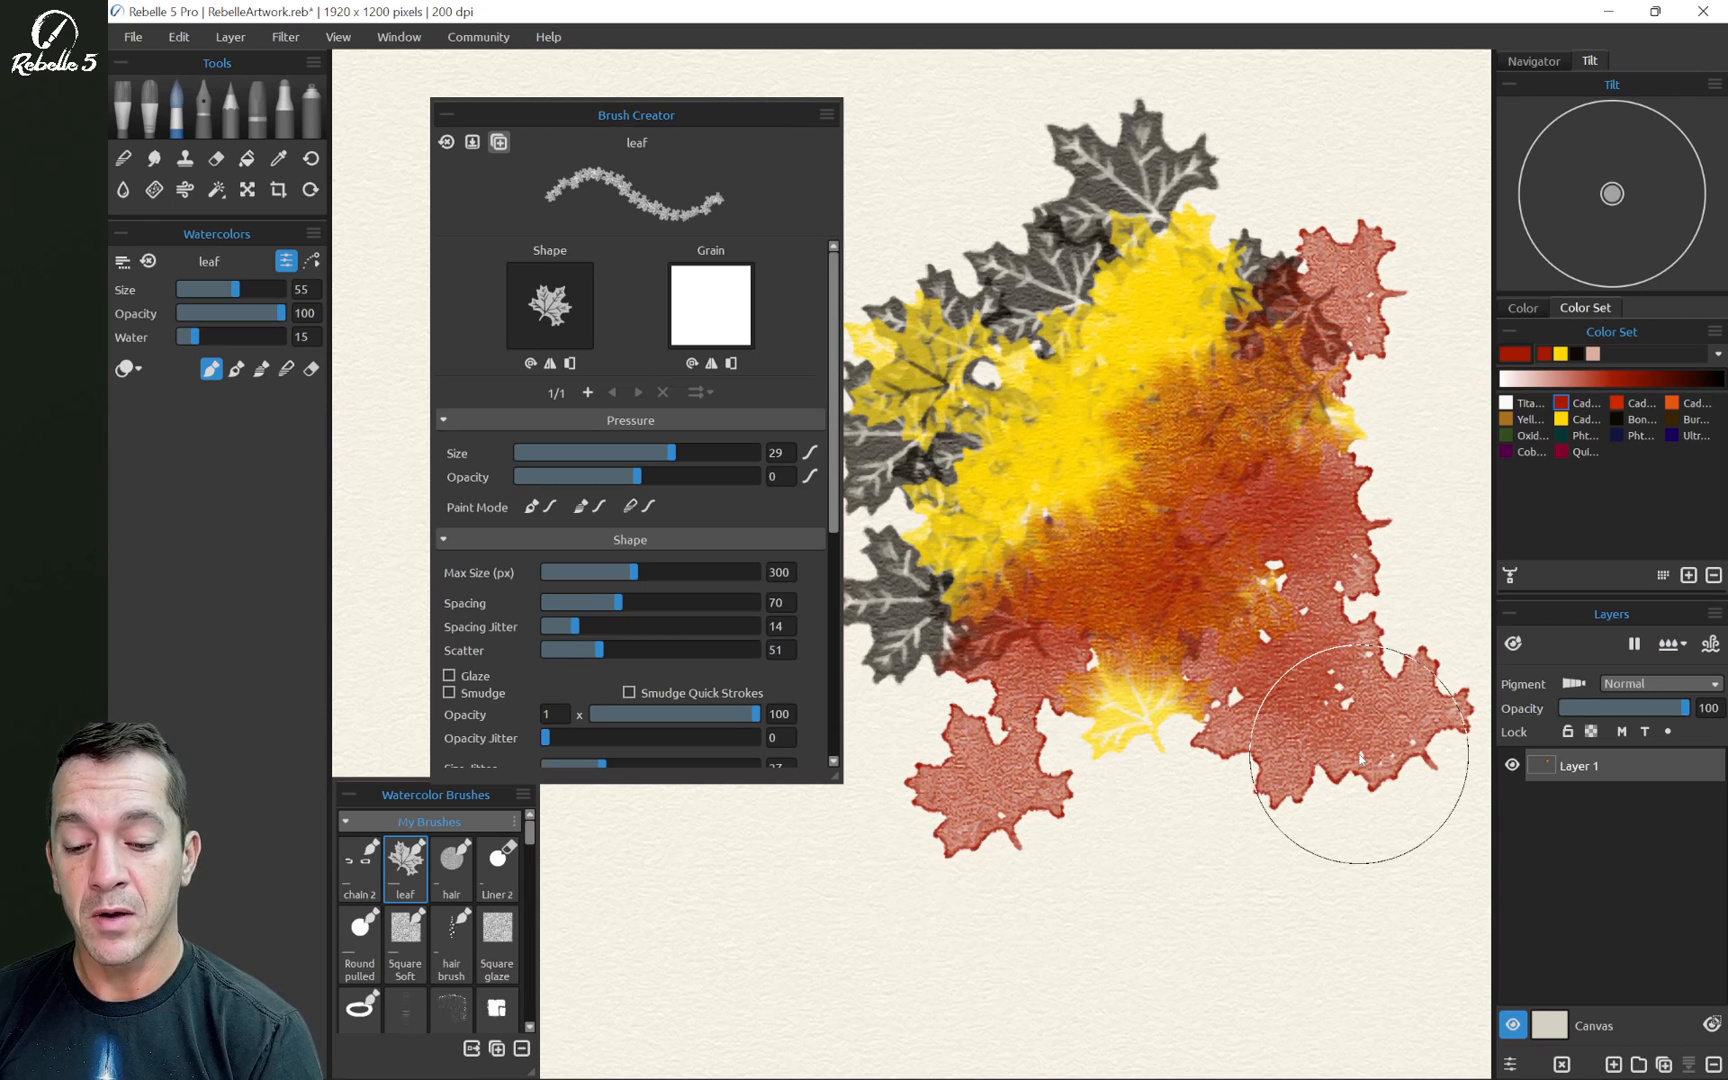
{"action": "mouse_move", "coordinate": [1360, 758]}
{"action": "left_mouse_down"}
{"action": "mouse_move", "coordinate": [1165, 566]}
{"action": "mouse_move", "coordinate": [1274, 430]}
{"action": "mouse_move", "coordinate": [1167, 490]}
{"action": "mouse_move", "coordinate": [1167, 552]}
{"action": "mouse_move", "coordinate": [1167, 500]}
{"action": "left_mouse_up"}
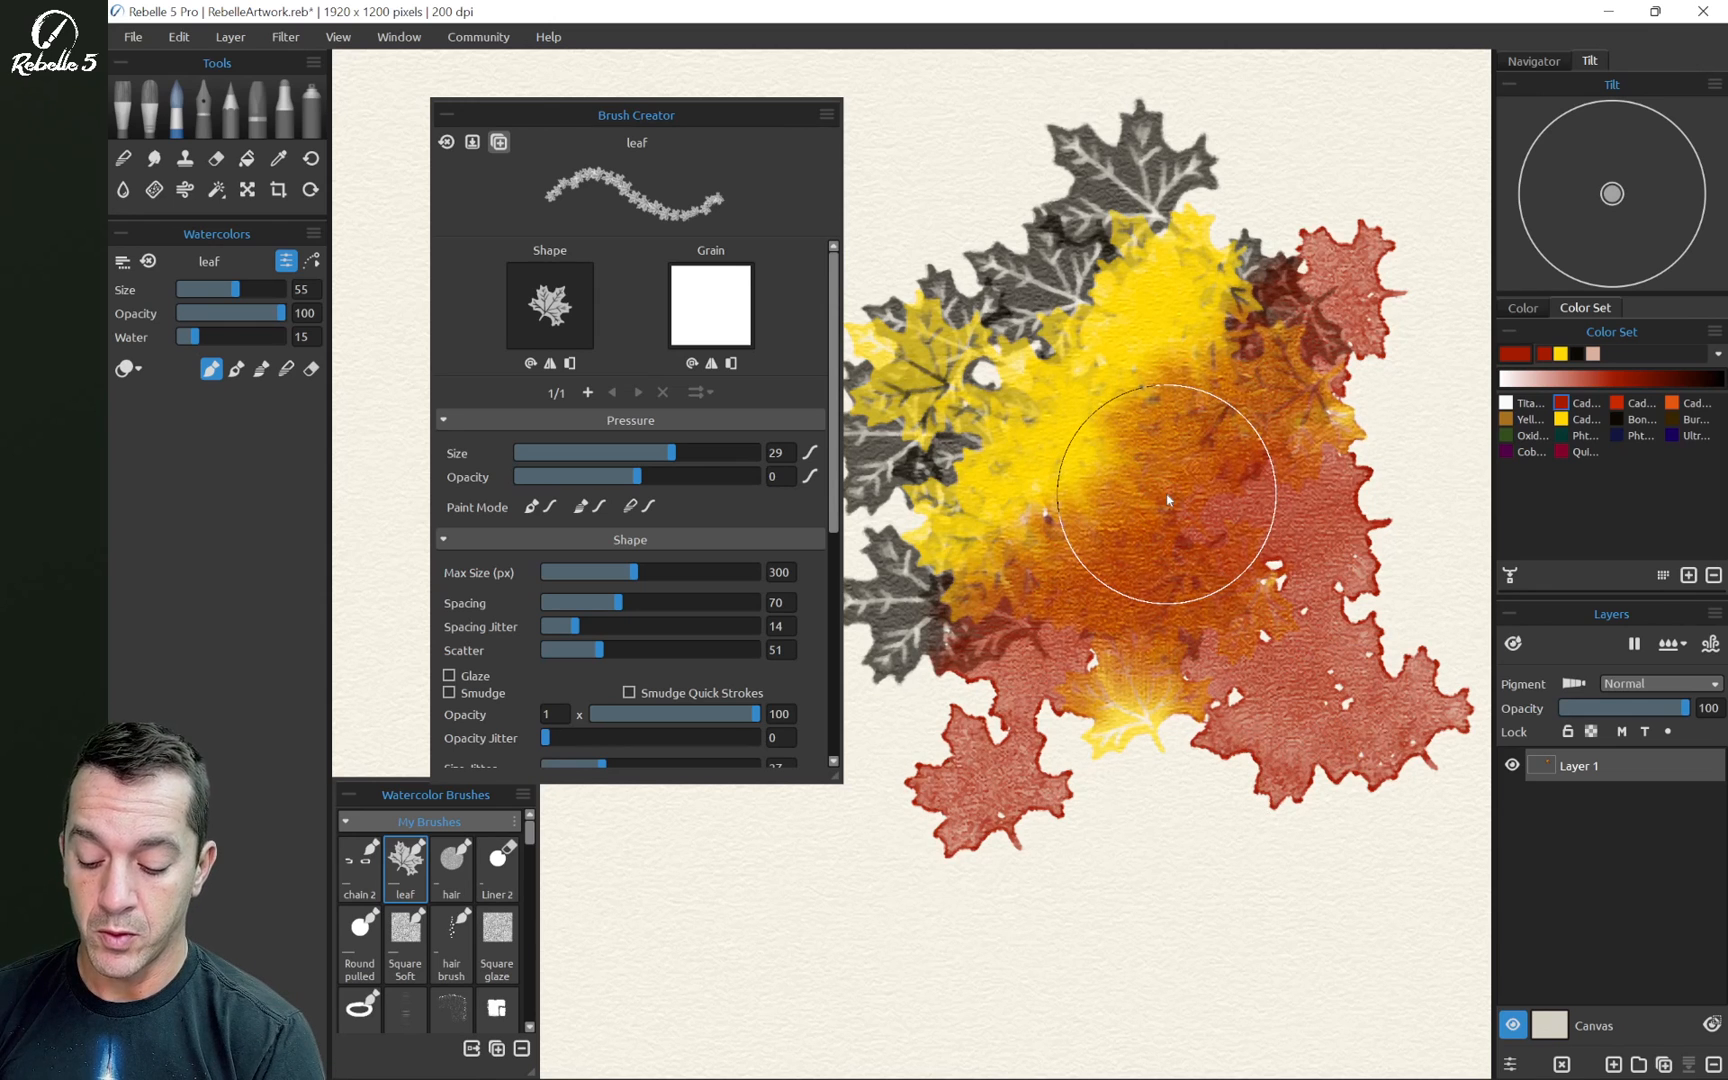
{"action": "mouse_move", "coordinate": [1075, 584]}
{"action": "left_mouse_down"}
{"action": "mouse_move", "coordinate": [1256, 417]}
{"action": "mouse_move", "coordinate": [1165, 422]}
{"action": "left_mouse_up"}
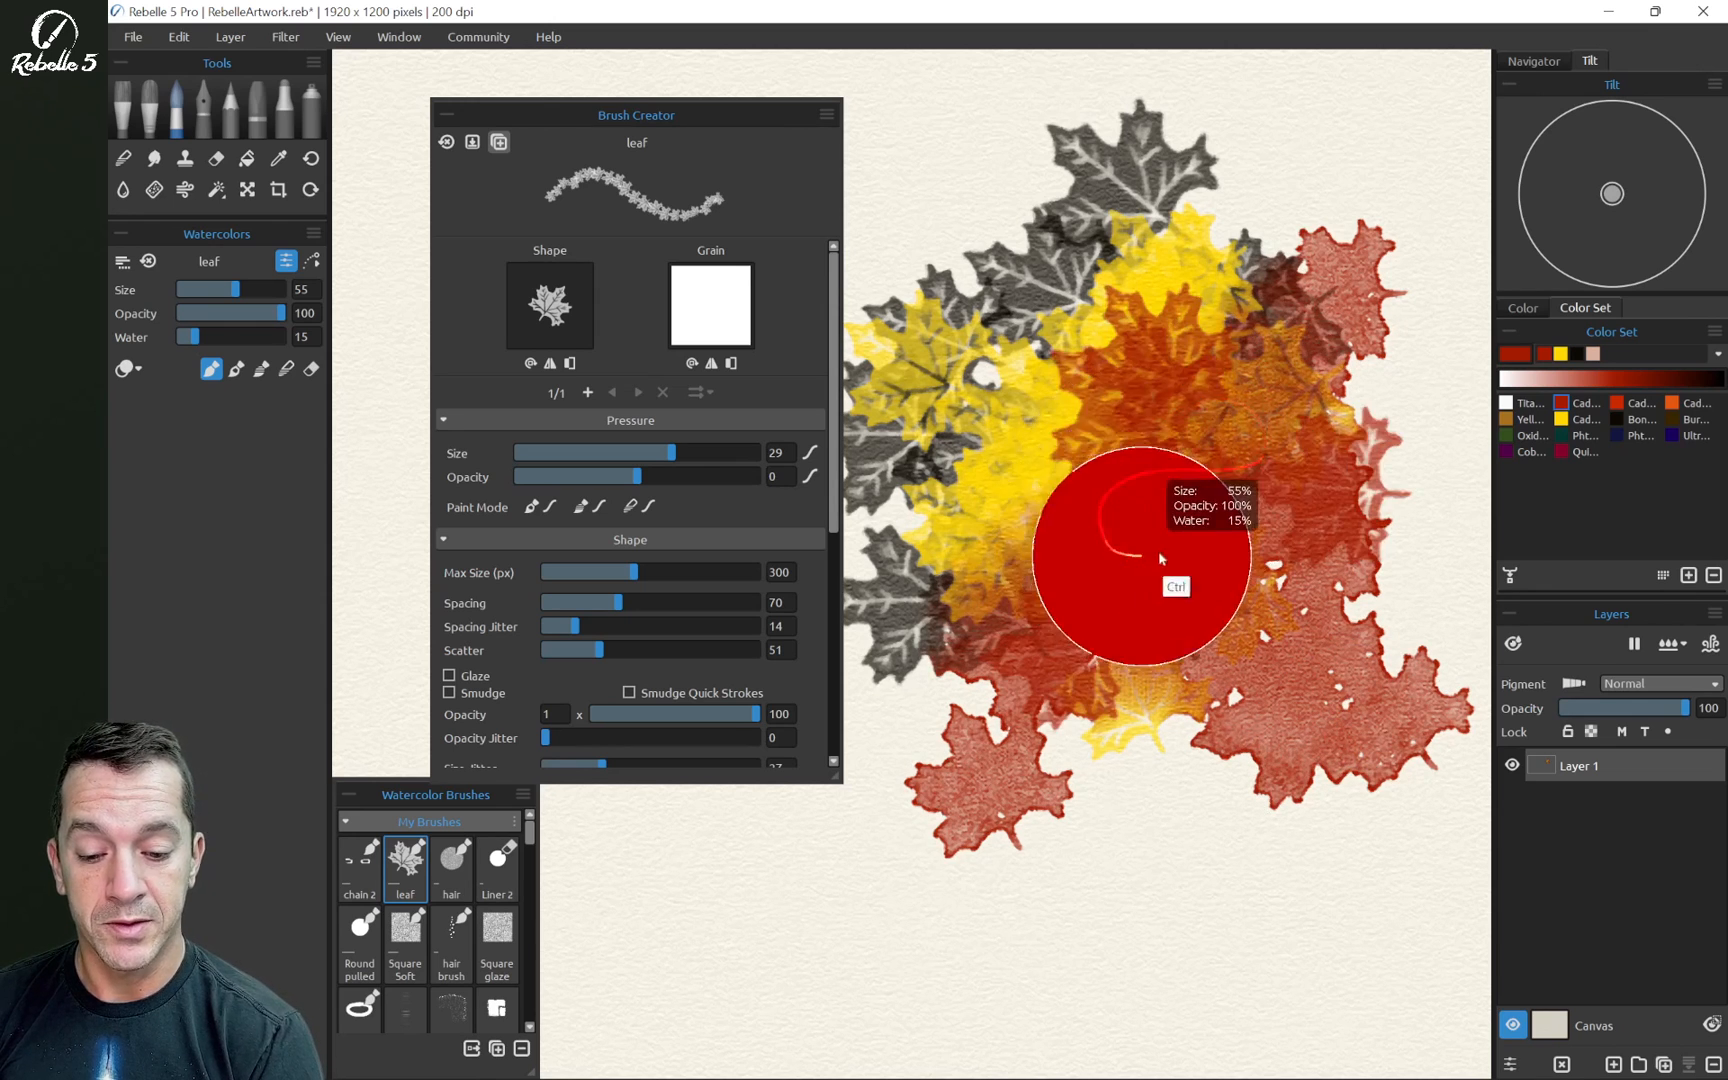
{"action": "key", "text": "ctrl+d"}
{"action": "key", "text": "ctrl+d"}
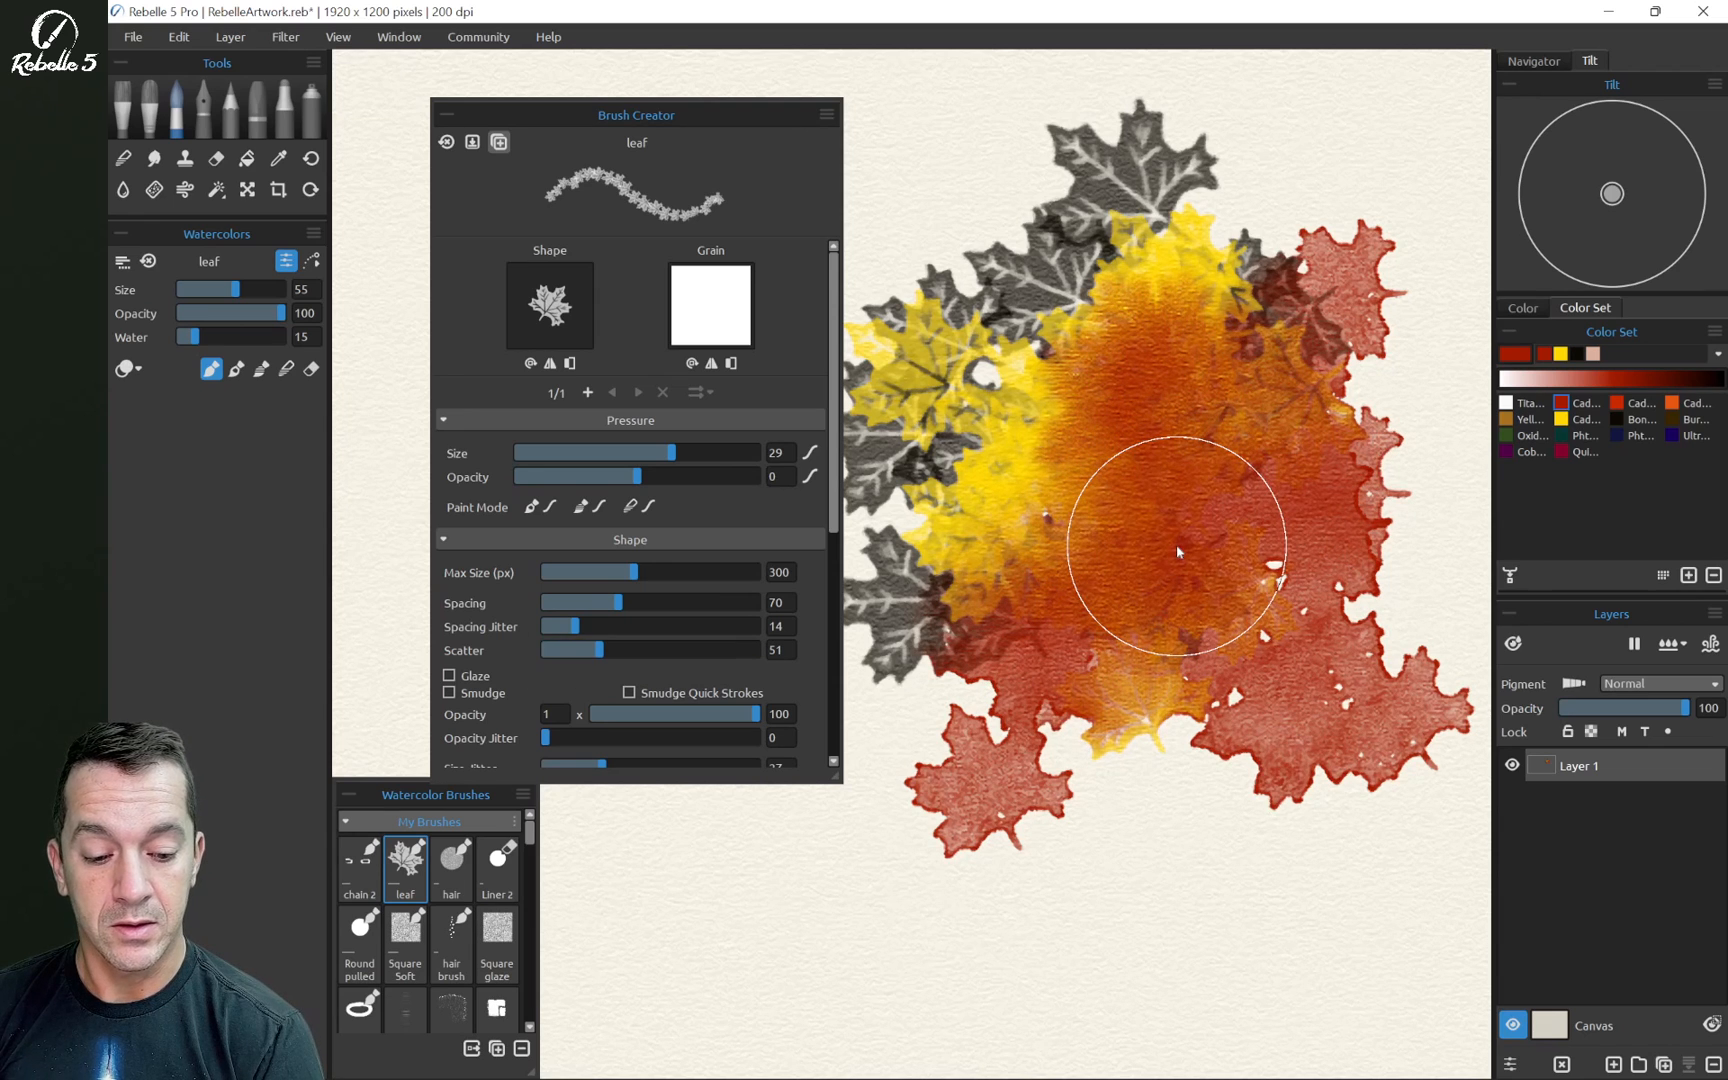
Paint yellow leaves over the red and orange area in separate strokes, drying the layer after each stroke
{"action": "left_click", "coordinate": [1677, 645]}
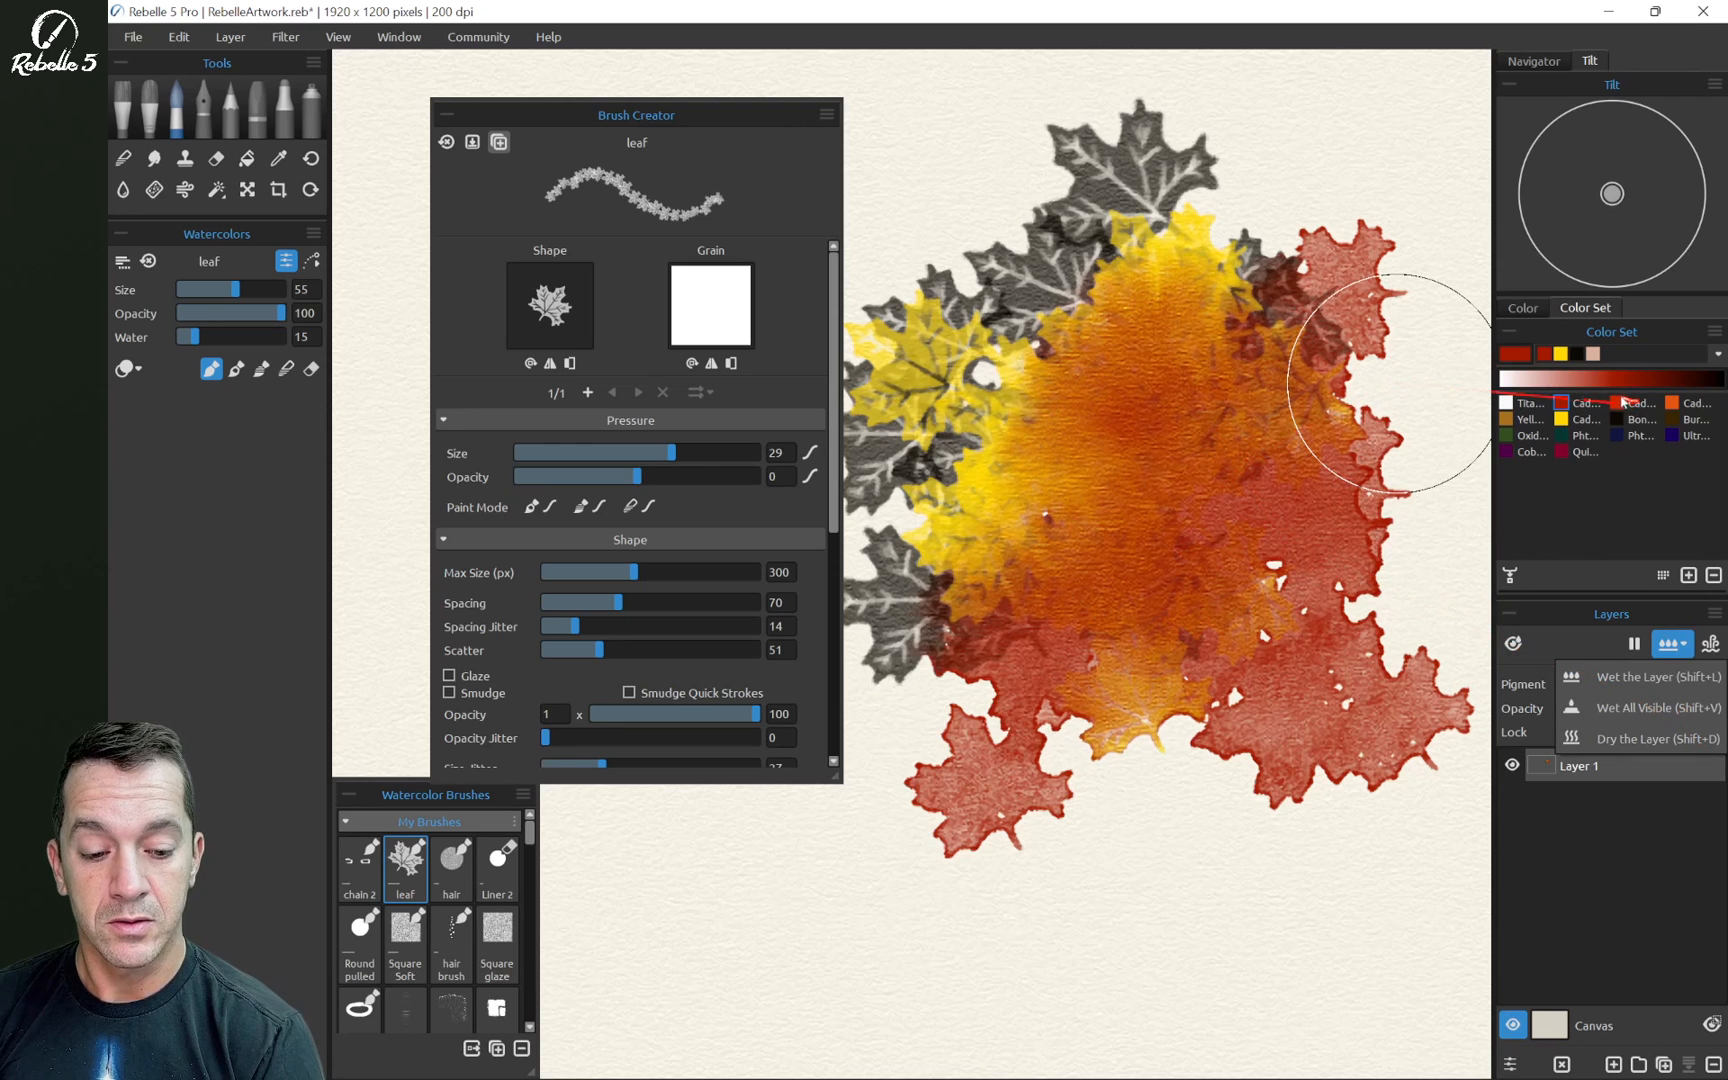
{"action": "left_click", "coordinate": [1562, 418]}
{"action": "mouse_move", "coordinate": [1369, 386]}
{"action": "left_mouse_down"}
{"action": "mouse_move", "coordinate": [1290, 390]}
{"action": "mouse_move", "coordinate": [1041, 515]}
{"action": "mouse_move", "coordinate": [1233, 410]}
{"action": "left_mouse_up"}
{"action": "key", "text": "shift+d"}
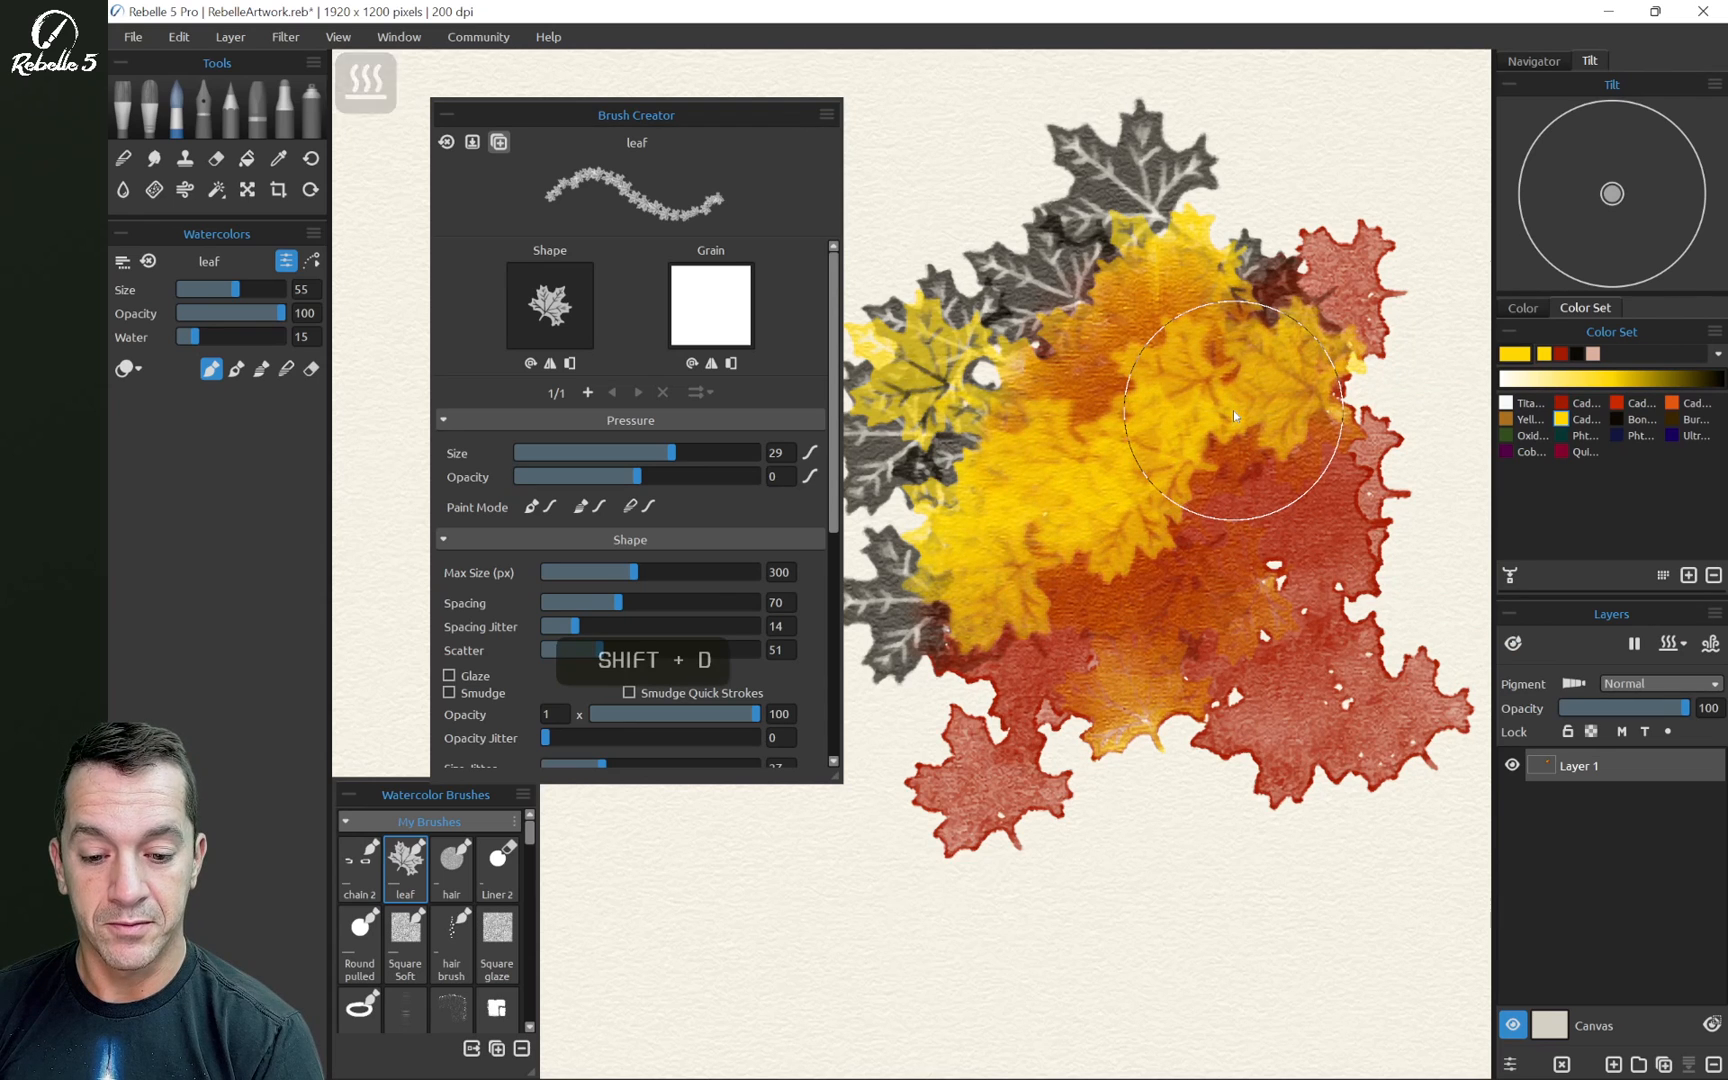
{"action": "mouse_move", "coordinate": [1137, 607]}
{"action": "left_mouse_down"}
{"action": "mouse_move", "coordinate": [1303, 538]}
{"action": "mouse_move", "coordinate": [1383, 615]}
{"action": "left_mouse_up"}
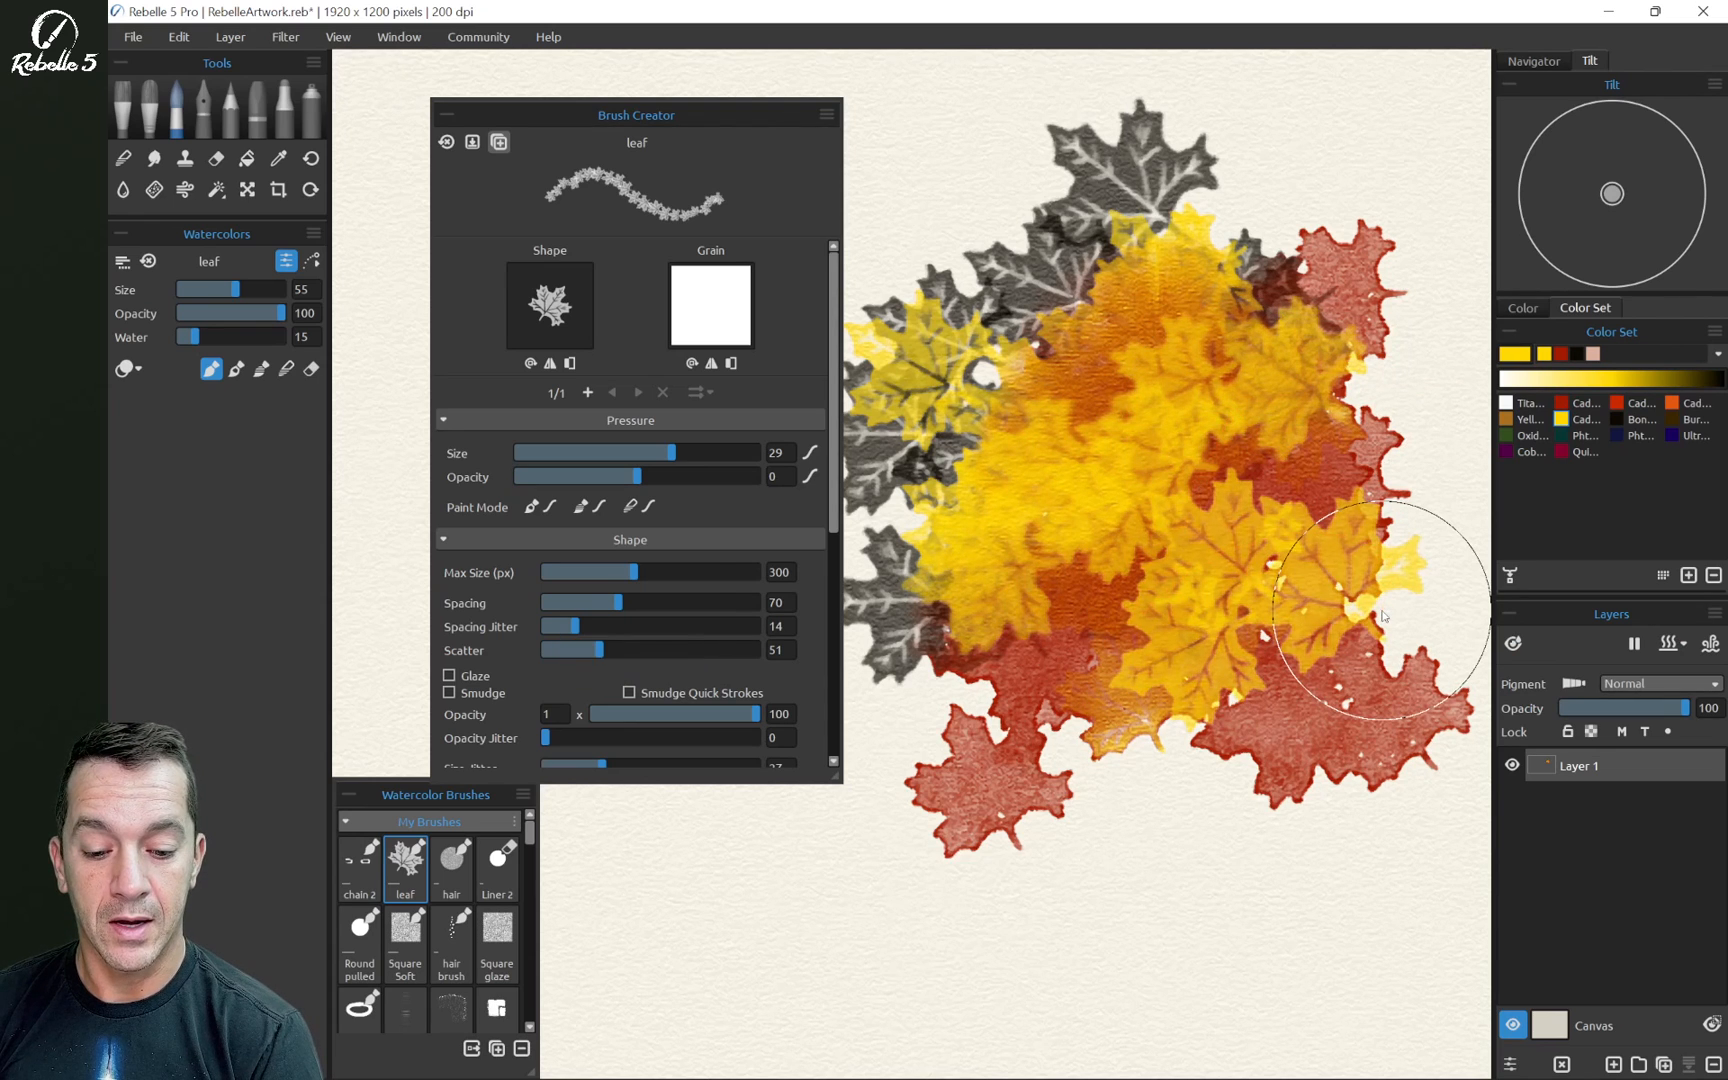
{"action": "key", "text": "shift+d"}
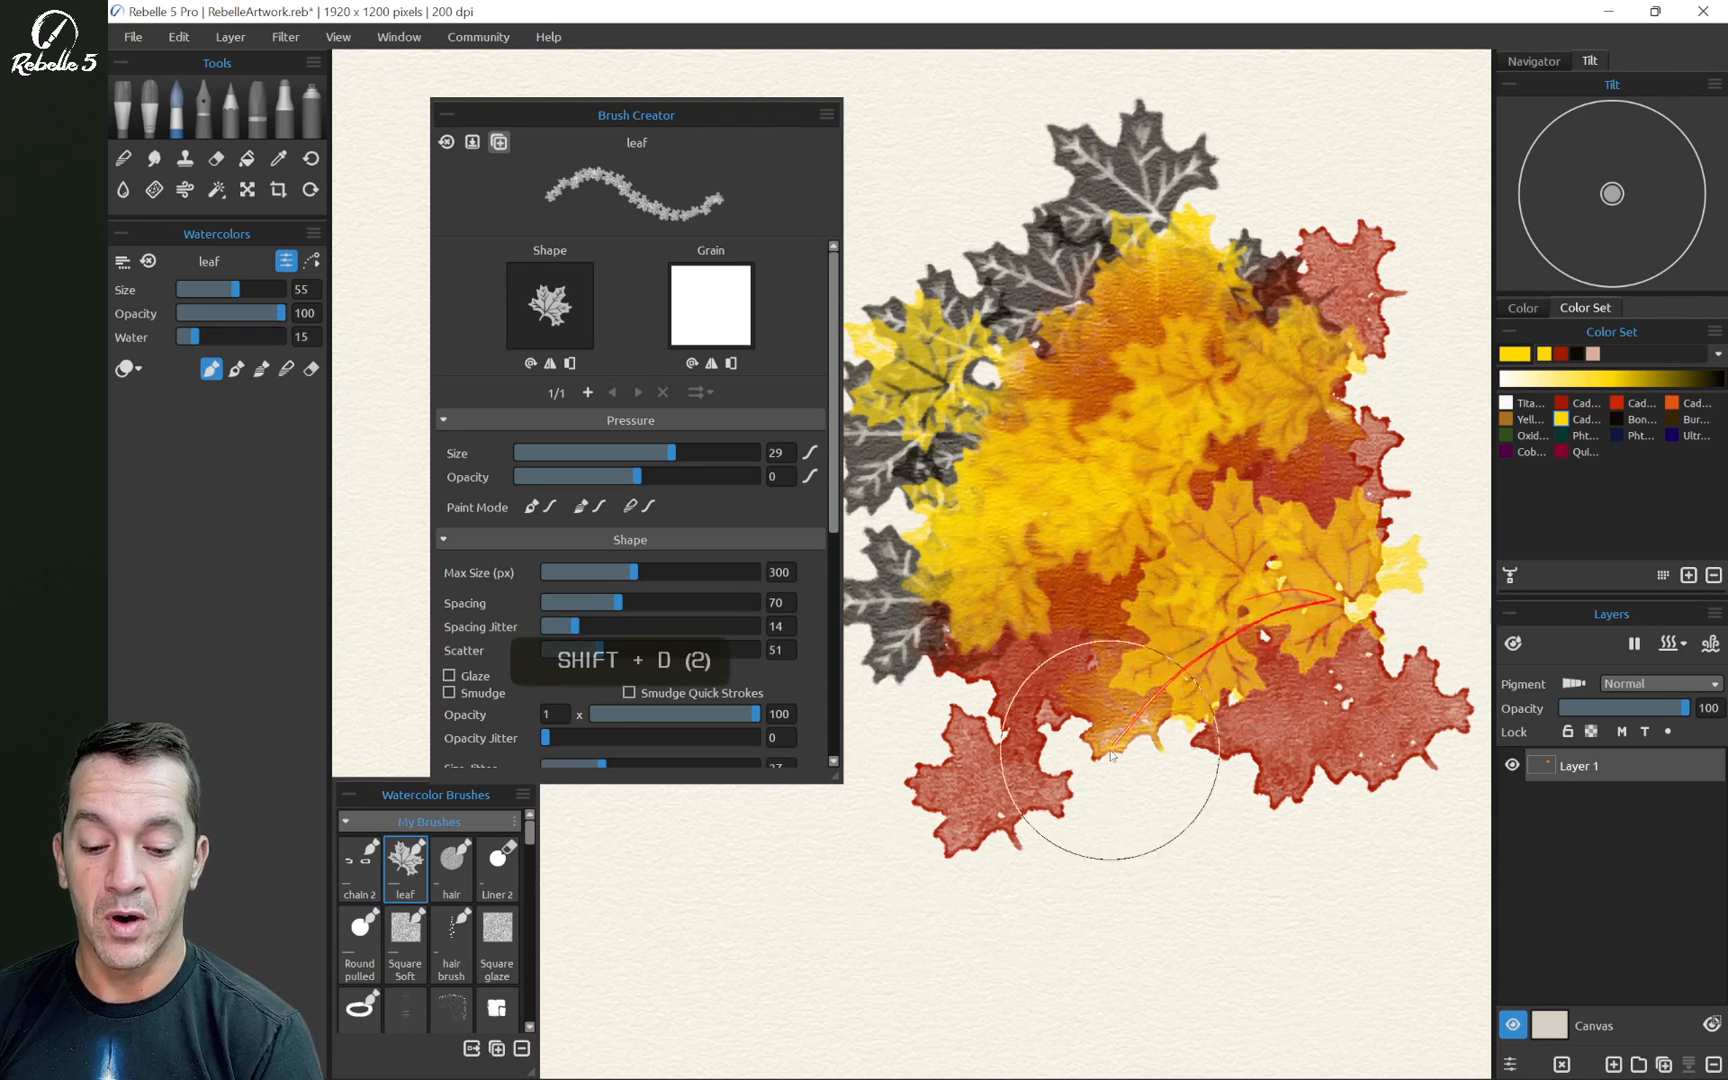
{"action": "left_click_drag", "start_coordinate": [1077, 715], "coordinate": [1186, 613]}
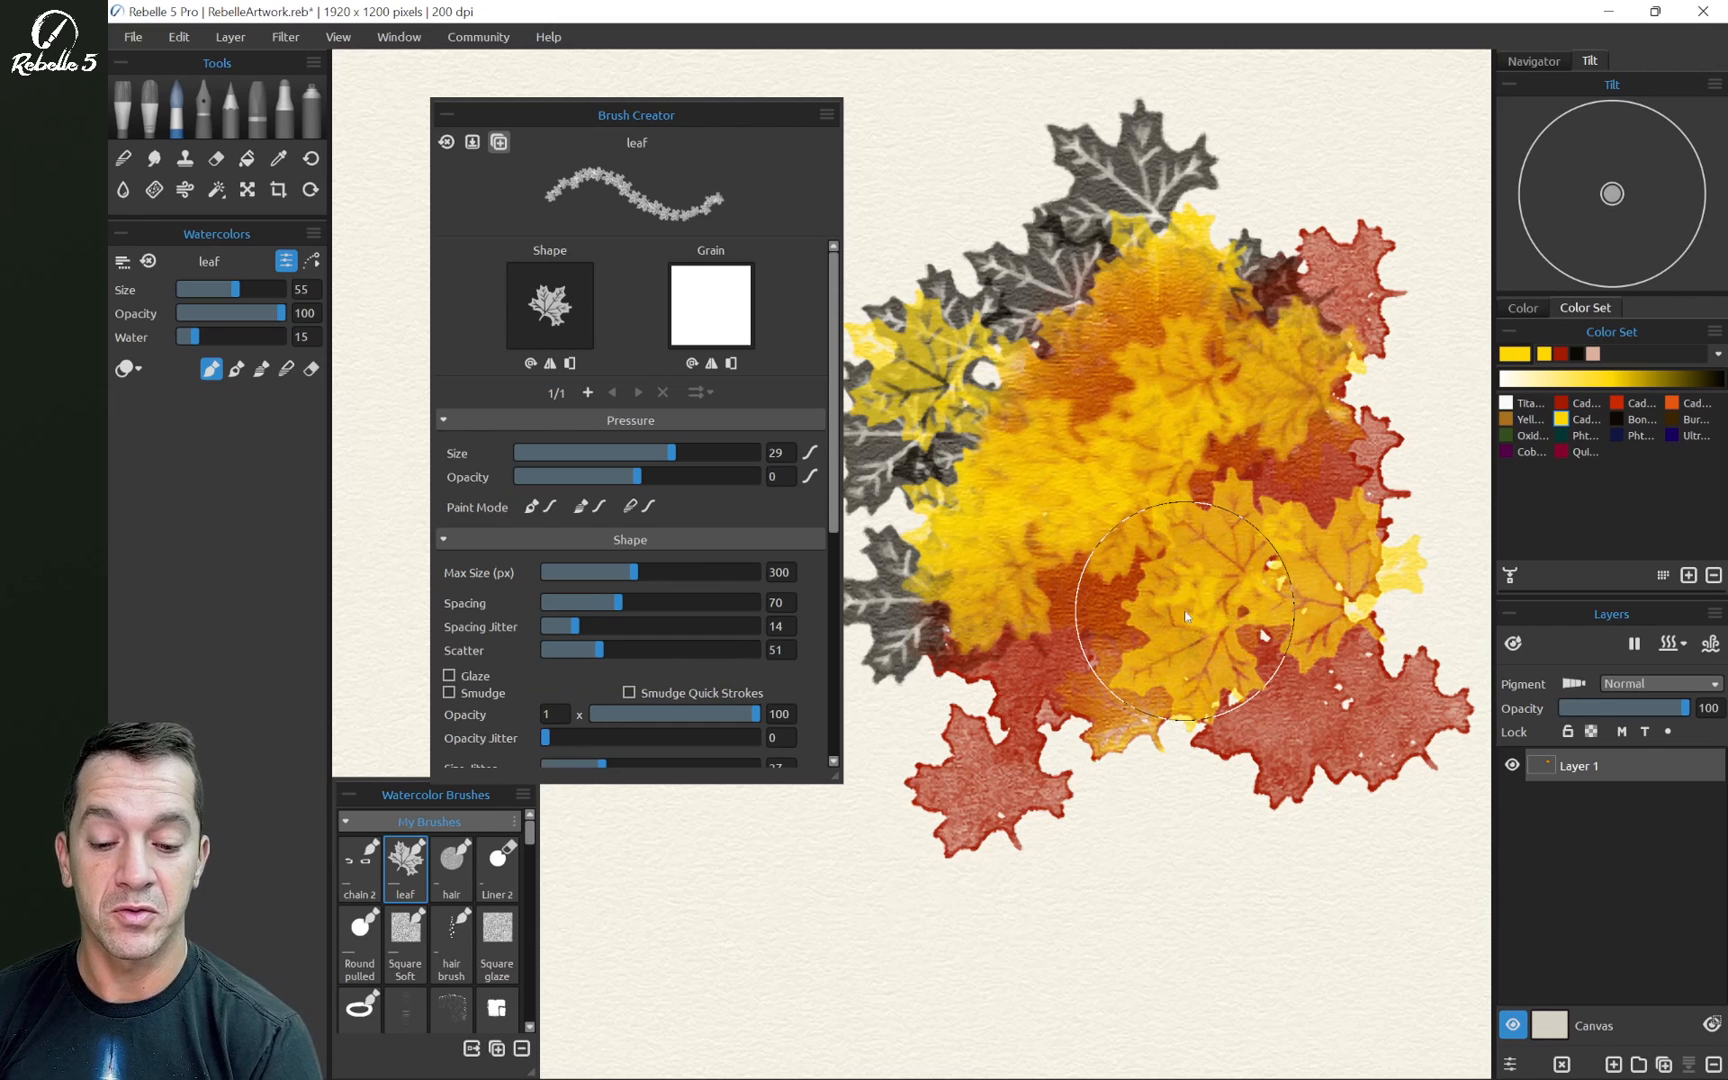
Turn on color mixing for the color set, mix red into the yellow, and paint and dry a run of light orange leaves
{"action": "left_click", "coordinate": [1518, 578]}
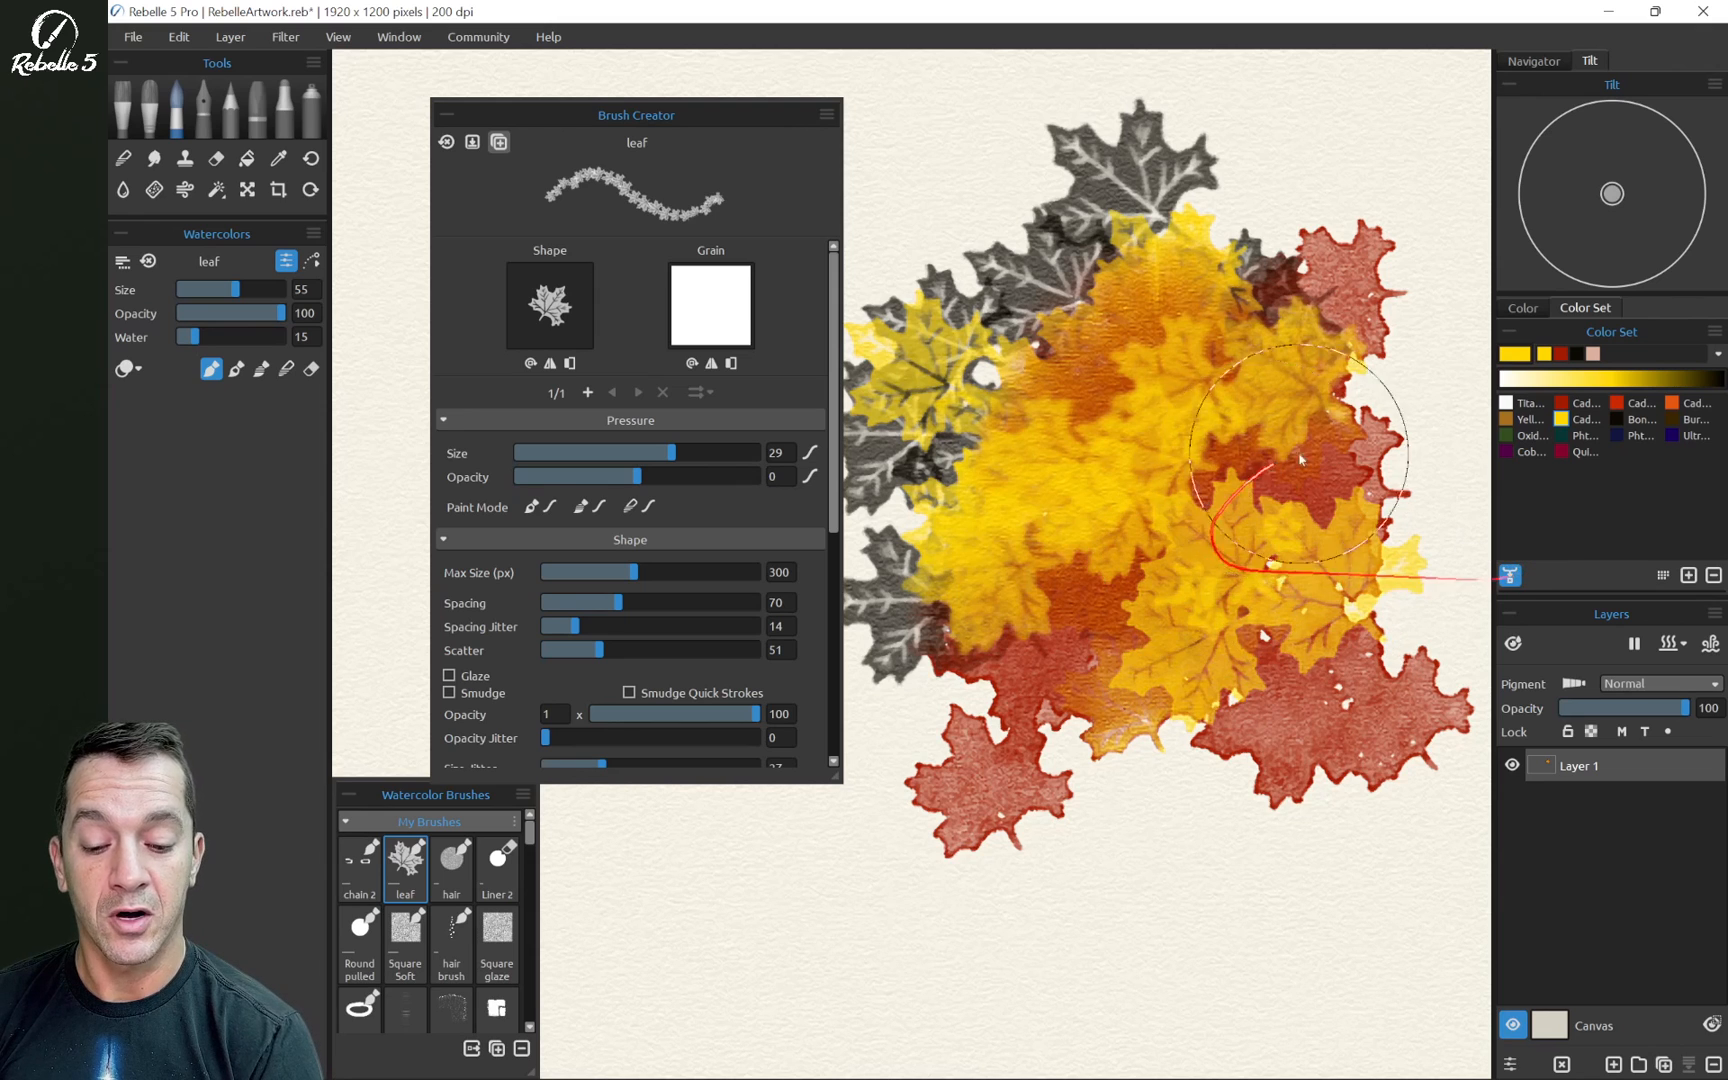
{"action": "left_click", "coordinate": [1564, 401]}
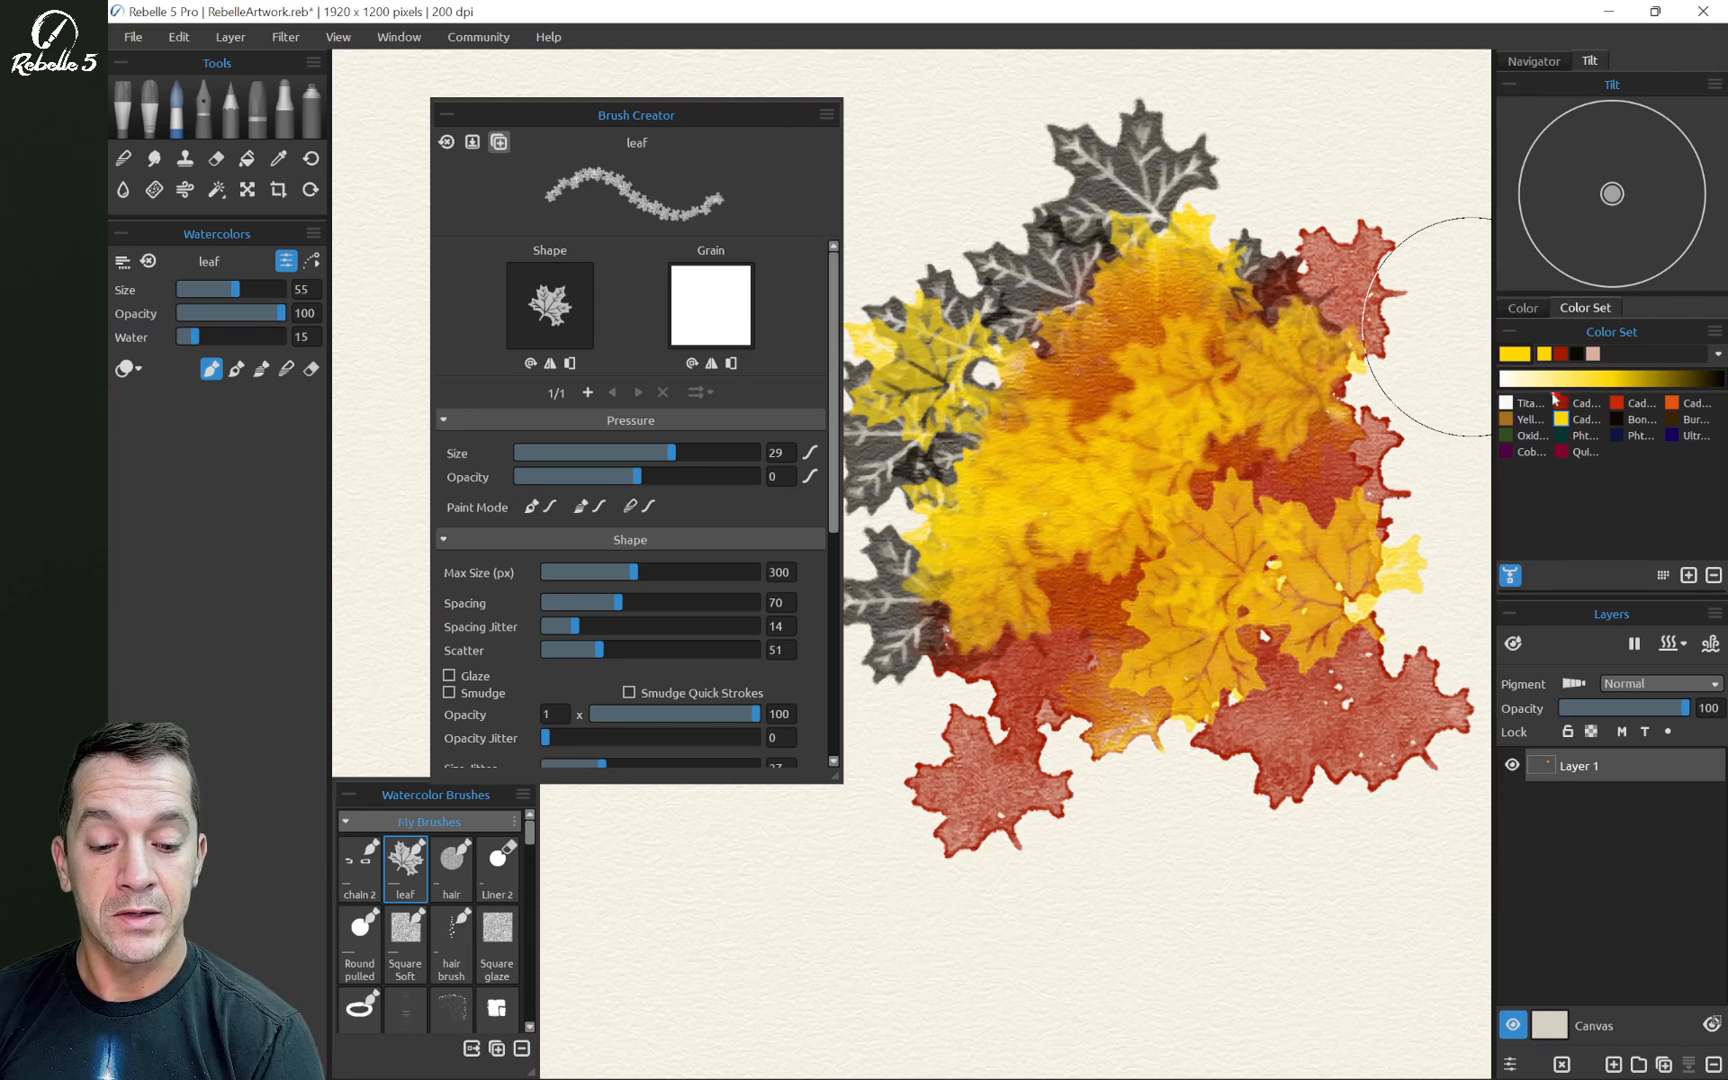
{"action": "left_click", "coordinate": [1566, 401]}
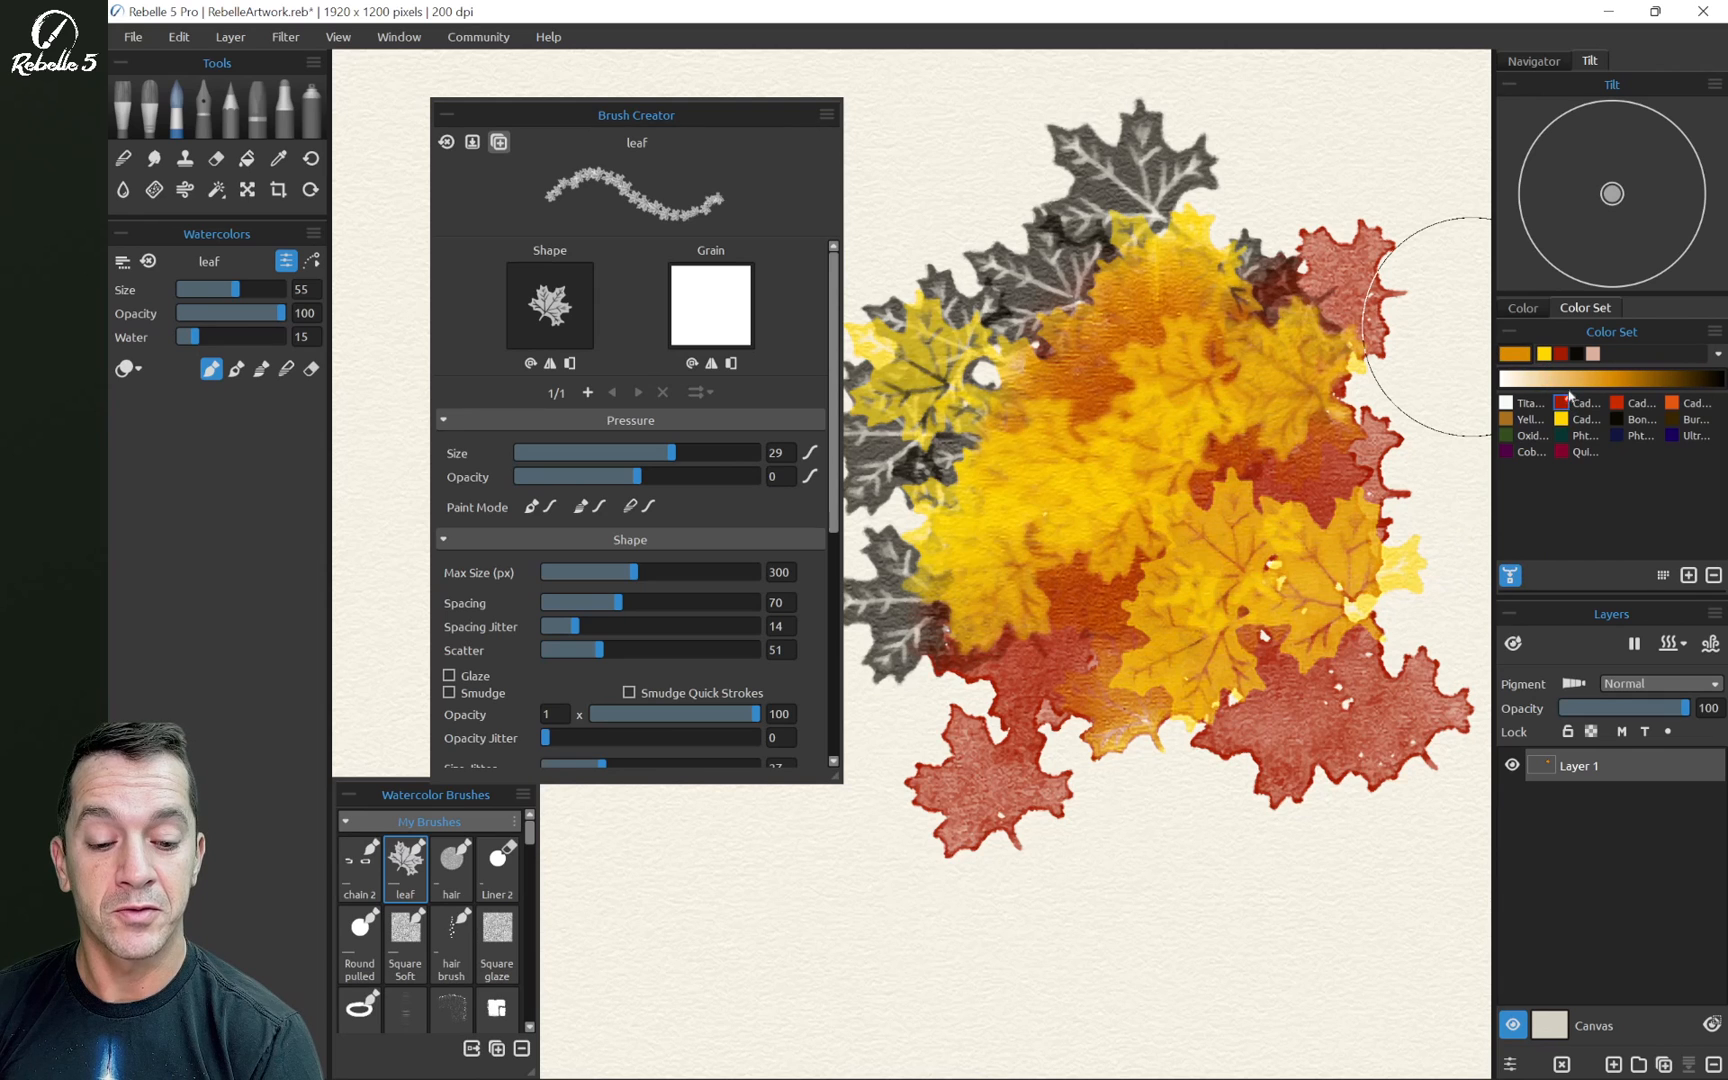
{"action": "mouse_move", "coordinate": [1175, 280]}
{"action": "left_mouse_down"}
{"action": "mouse_move", "coordinate": [1026, 438]}
{"action": "mouse_move", "coordinate": [955, 575]}
{"action": "mouse_move", "coordinate": [978, 680]}
{"action": "left_mouse_up"}
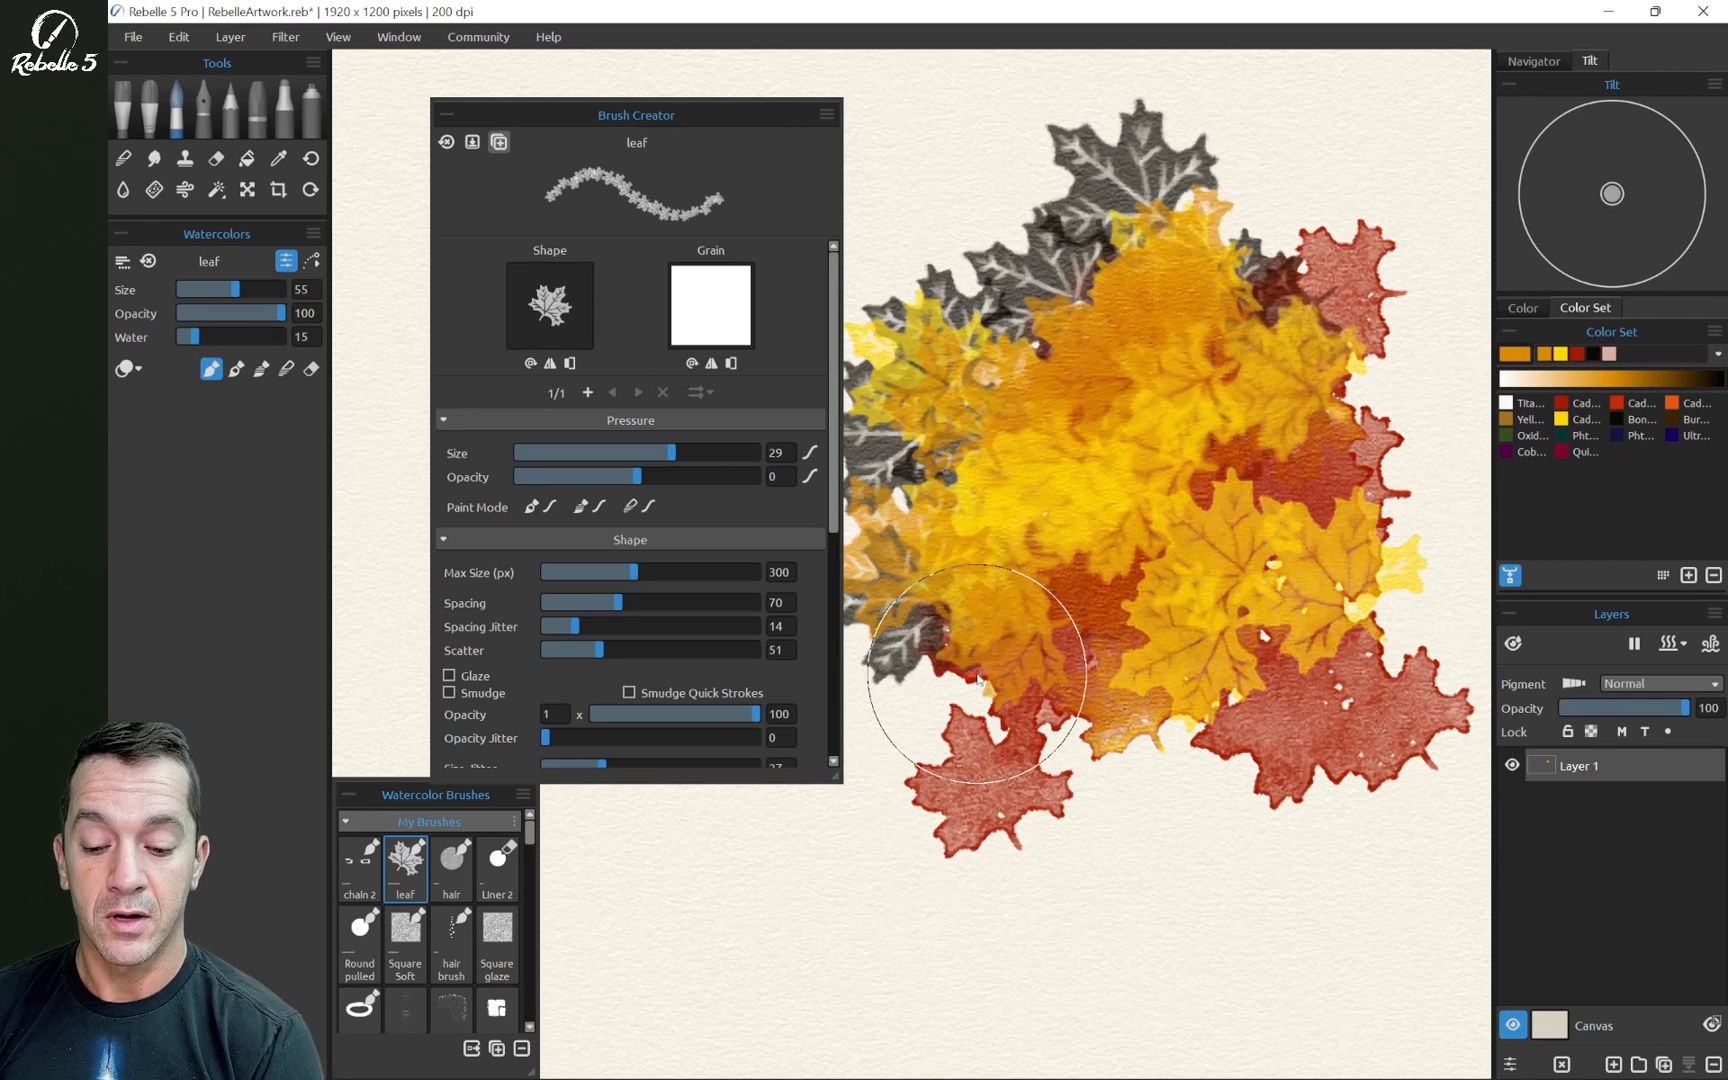
{"action": "key", "text": "shift+d"}
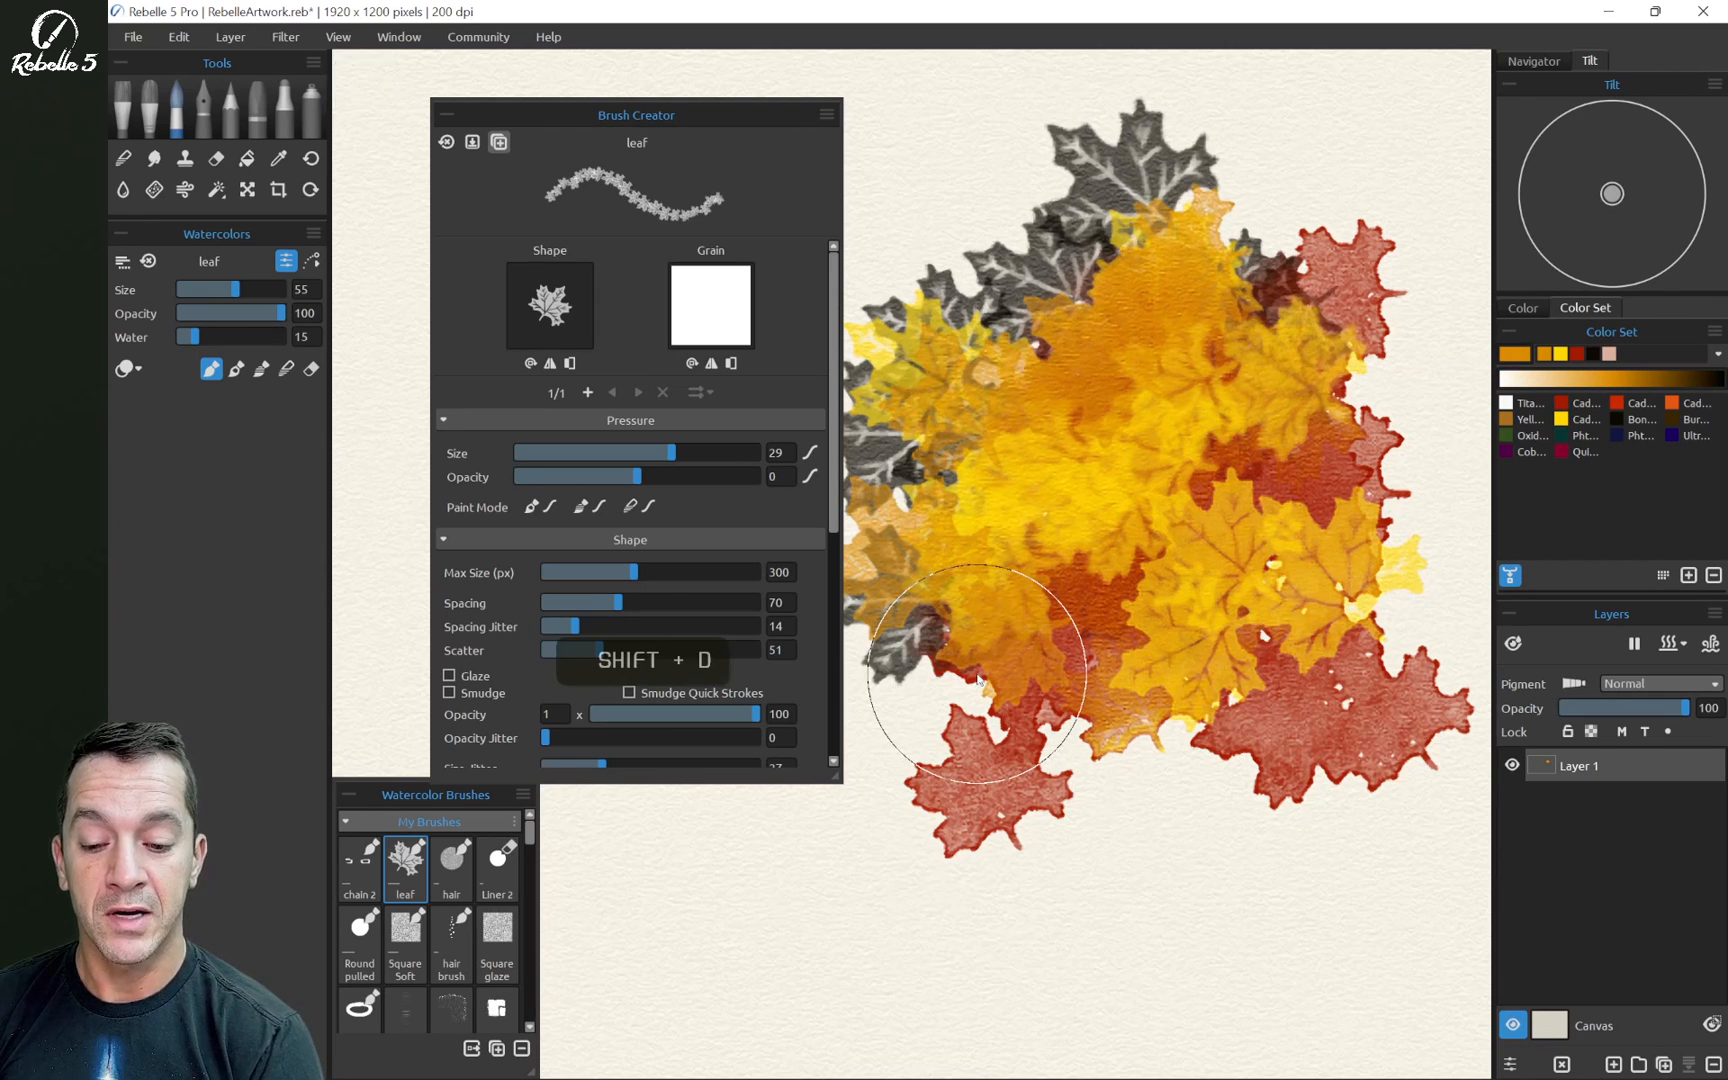
Mix more red into the orange, paint darker orange leaves through the middle of the pile and dry the layer
{"action": "left_click", "coordinate": [1581, 404]}
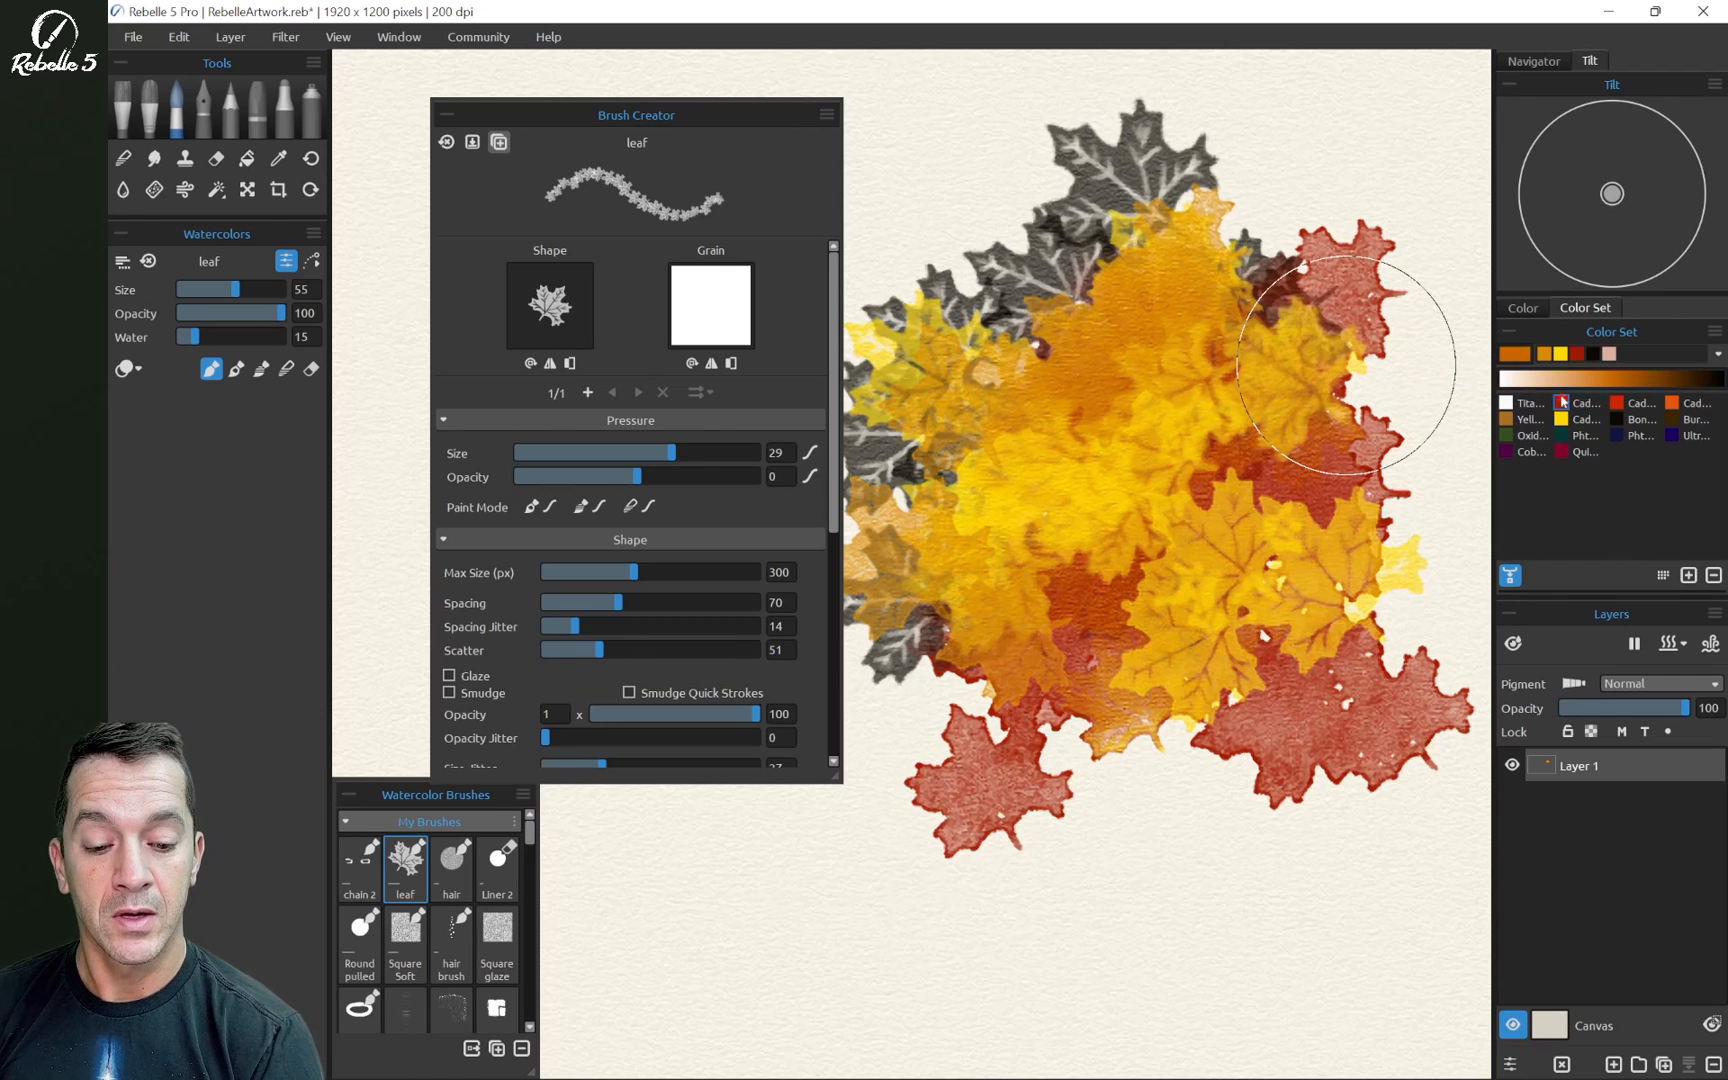
{"action": "left_click", "coordinate": [1581, 404]}
{"action": "mouse_move", "coordinate": [1208, 372]}
{"action": "left_mouse_down"}
{"action": "mouse_move", "coordinate": [1355, 232]}
{"action": "mouse_move", "coordinate": [1116, 440]}
{"action": "mouse_move", "coordinate": [1072, 722]}
{"action": "left_mouse_up"}
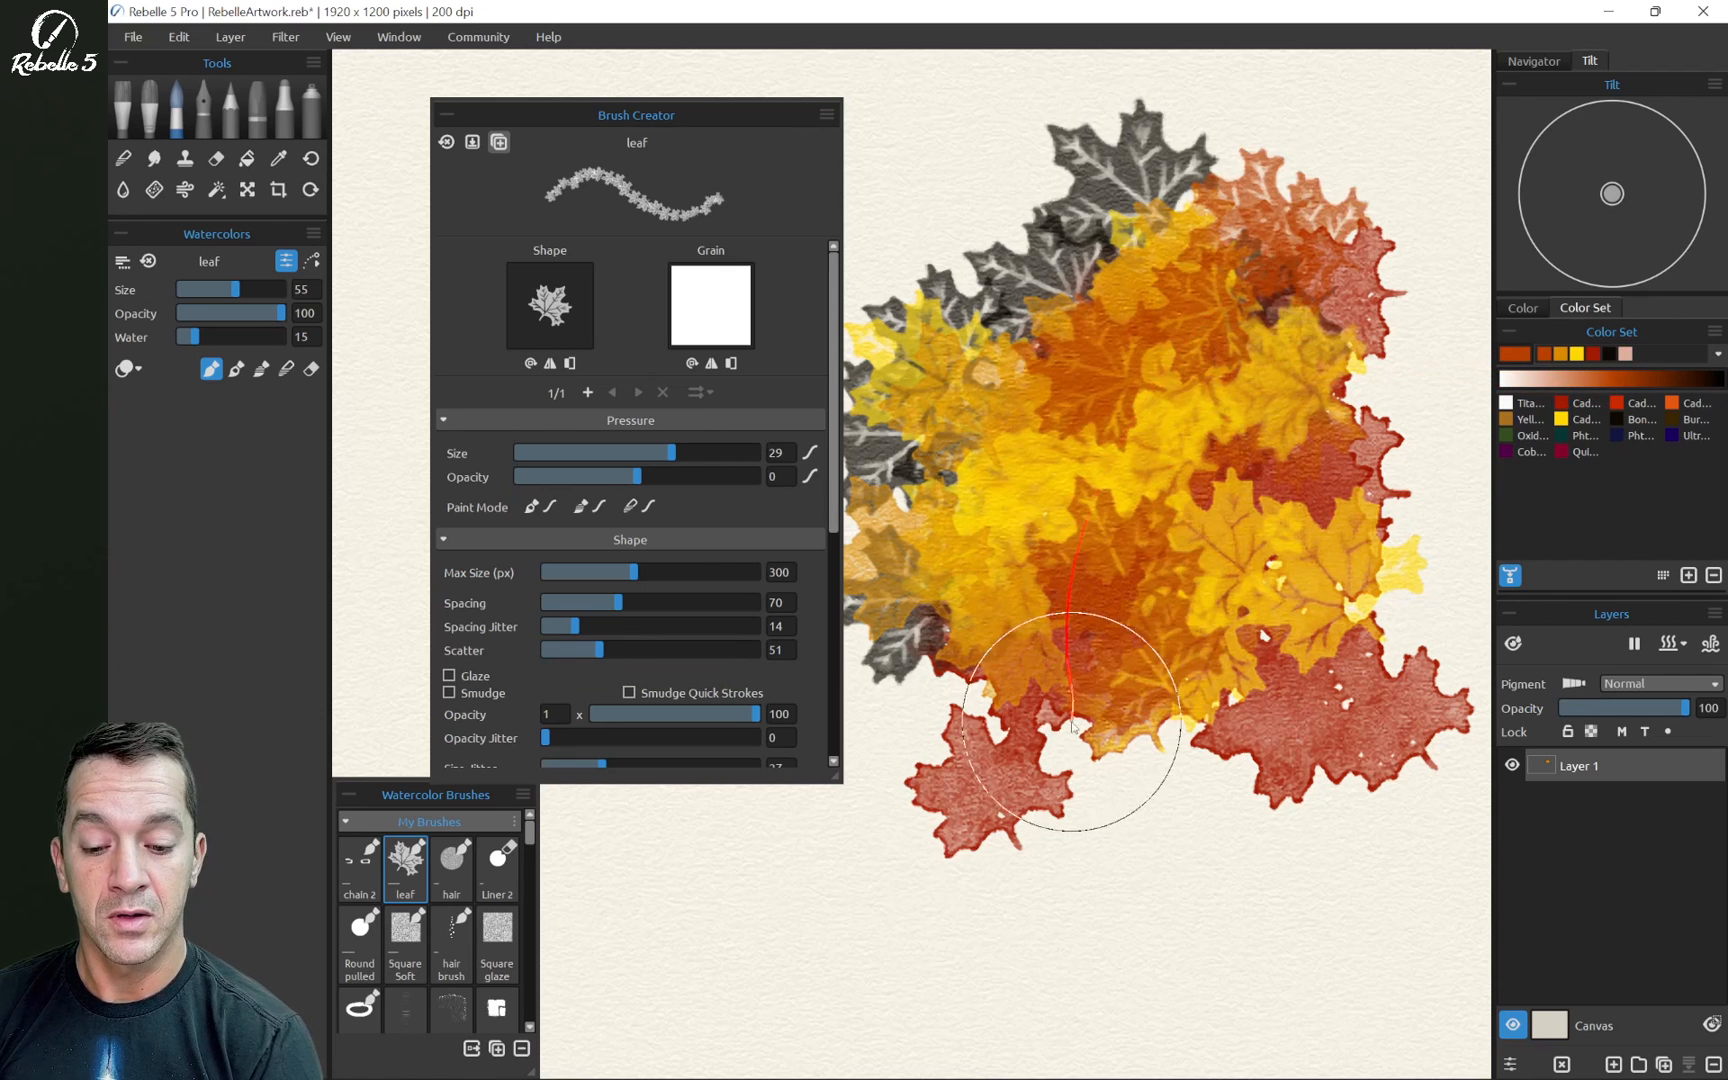
{"action": "key", "text": "shift+d"}
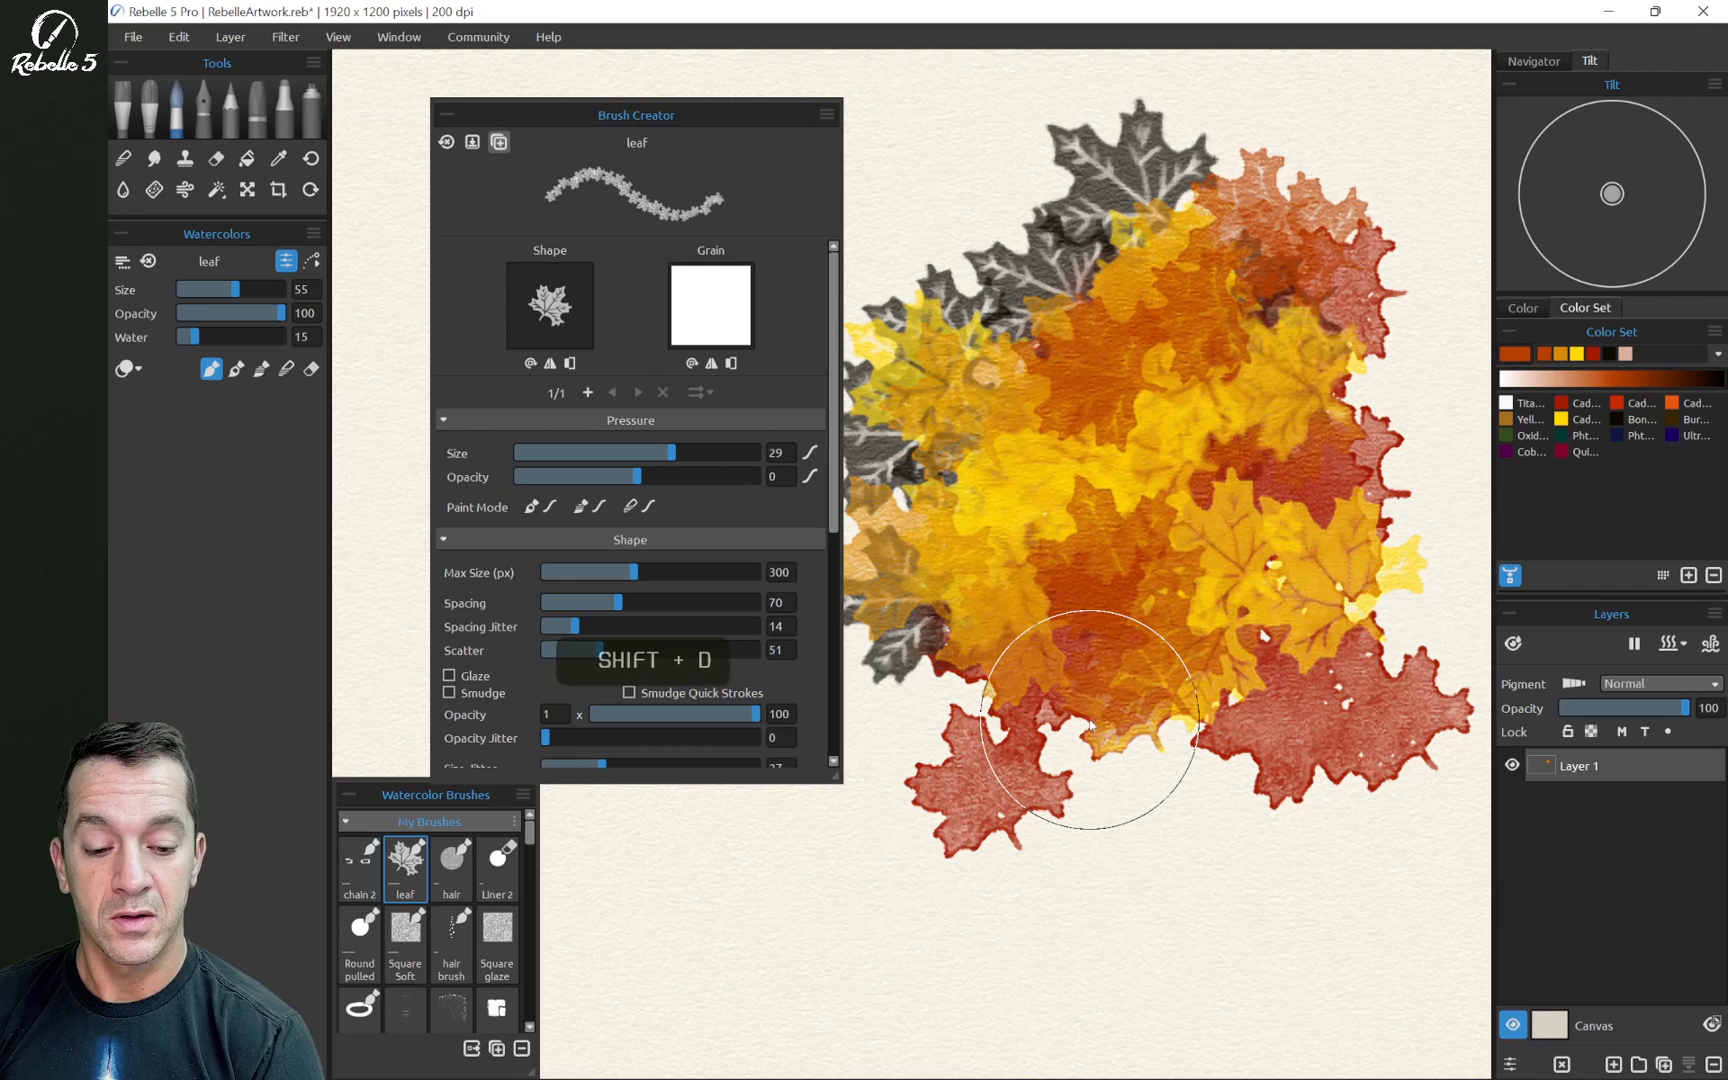
Mix green with yellow into an olive and a yellower olive, and paint leaves over the pile with each, drying the layer
{"action": "left_click", "coordinate": [1507, 435]}
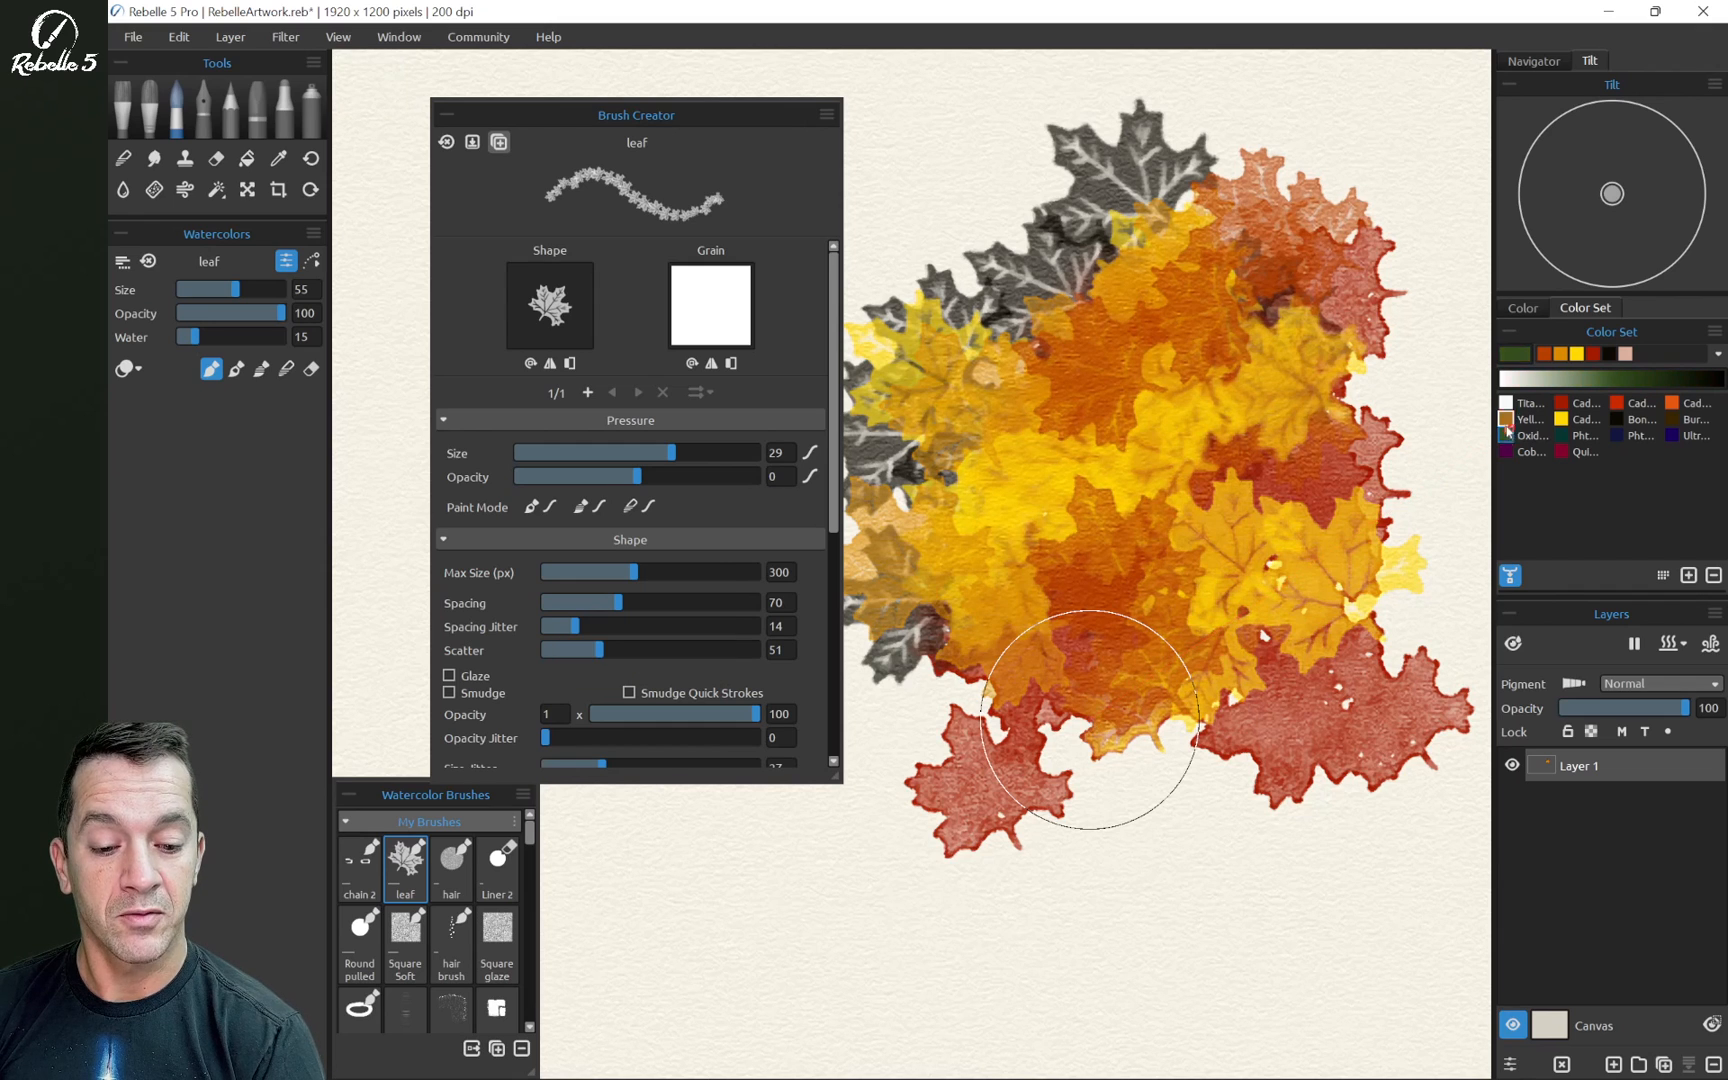
{"action": "left_click", "coordinate": [1560, 418]}
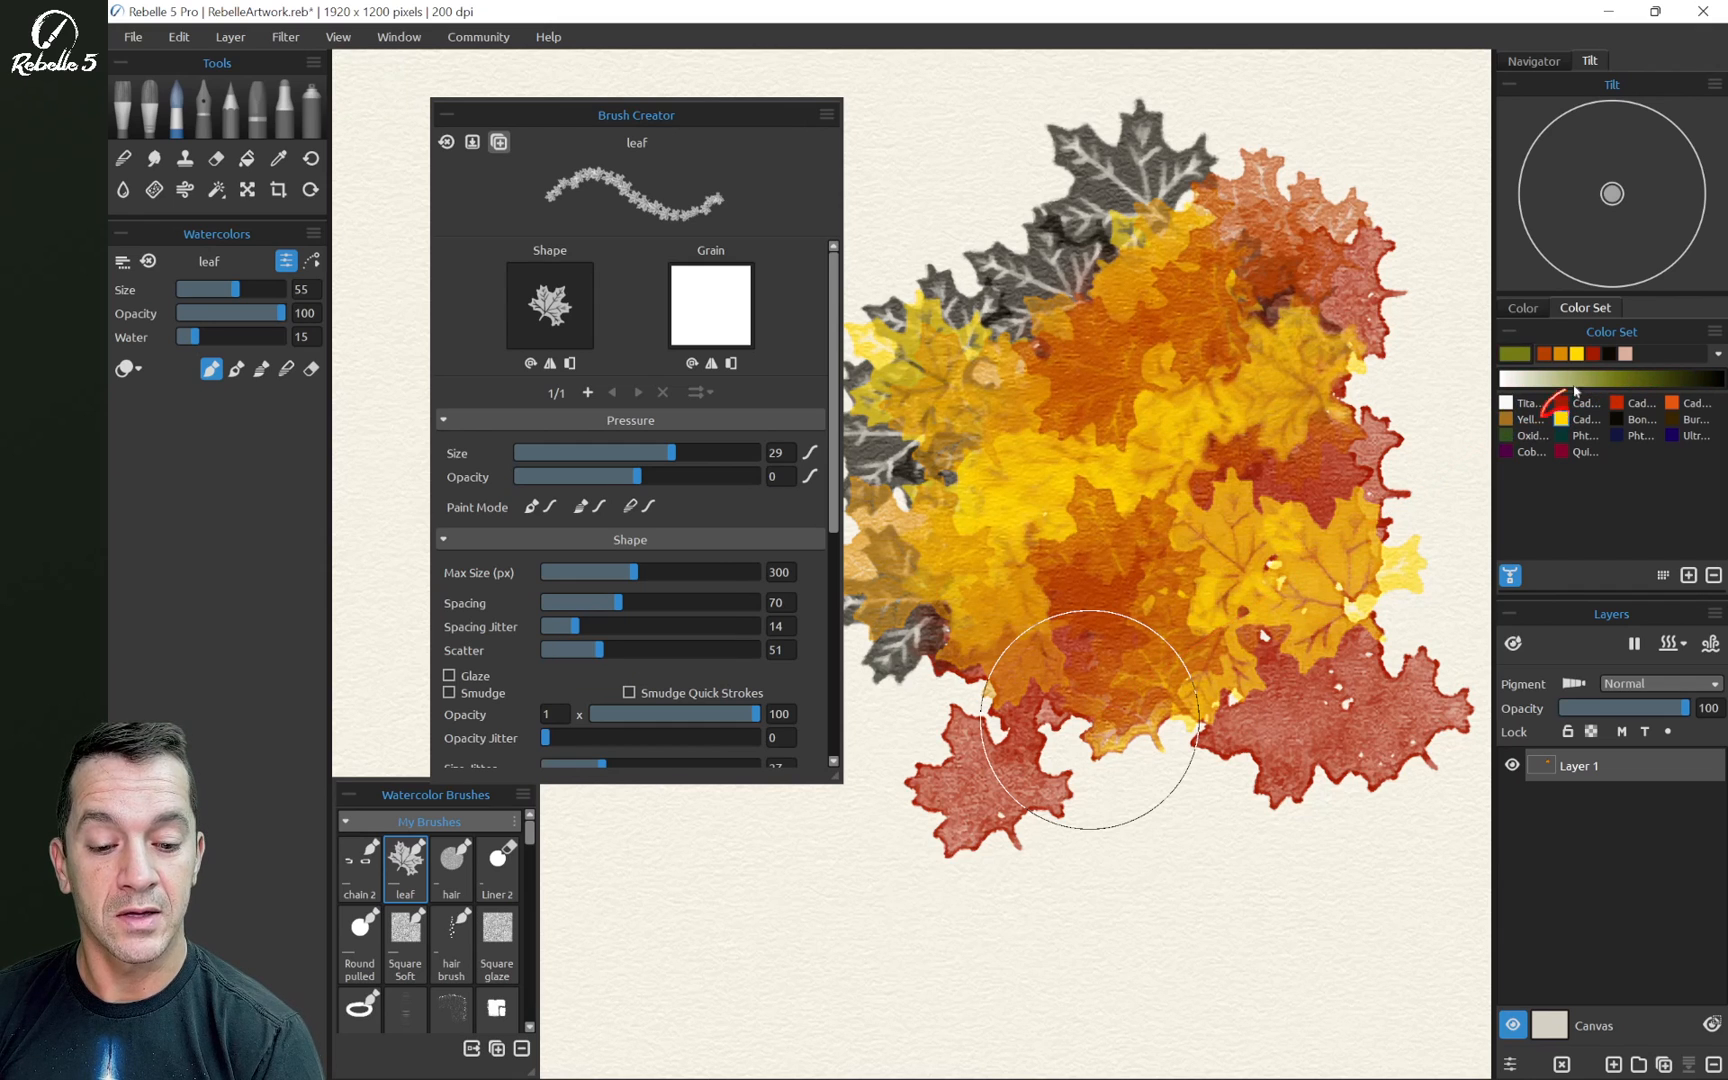
{"action": "mouse_move", "coordinate": [1360, 170]}
{"action": "left_mouse_down"}
{"action": "mouse_move", "coordinate": [1050, 200]}
{"action": "mouse_move", "coordinate": [940, 560]}
{"action": "mouse_move", "coordinate": [1008, 590]}
{"action": "left_mouse_up"}
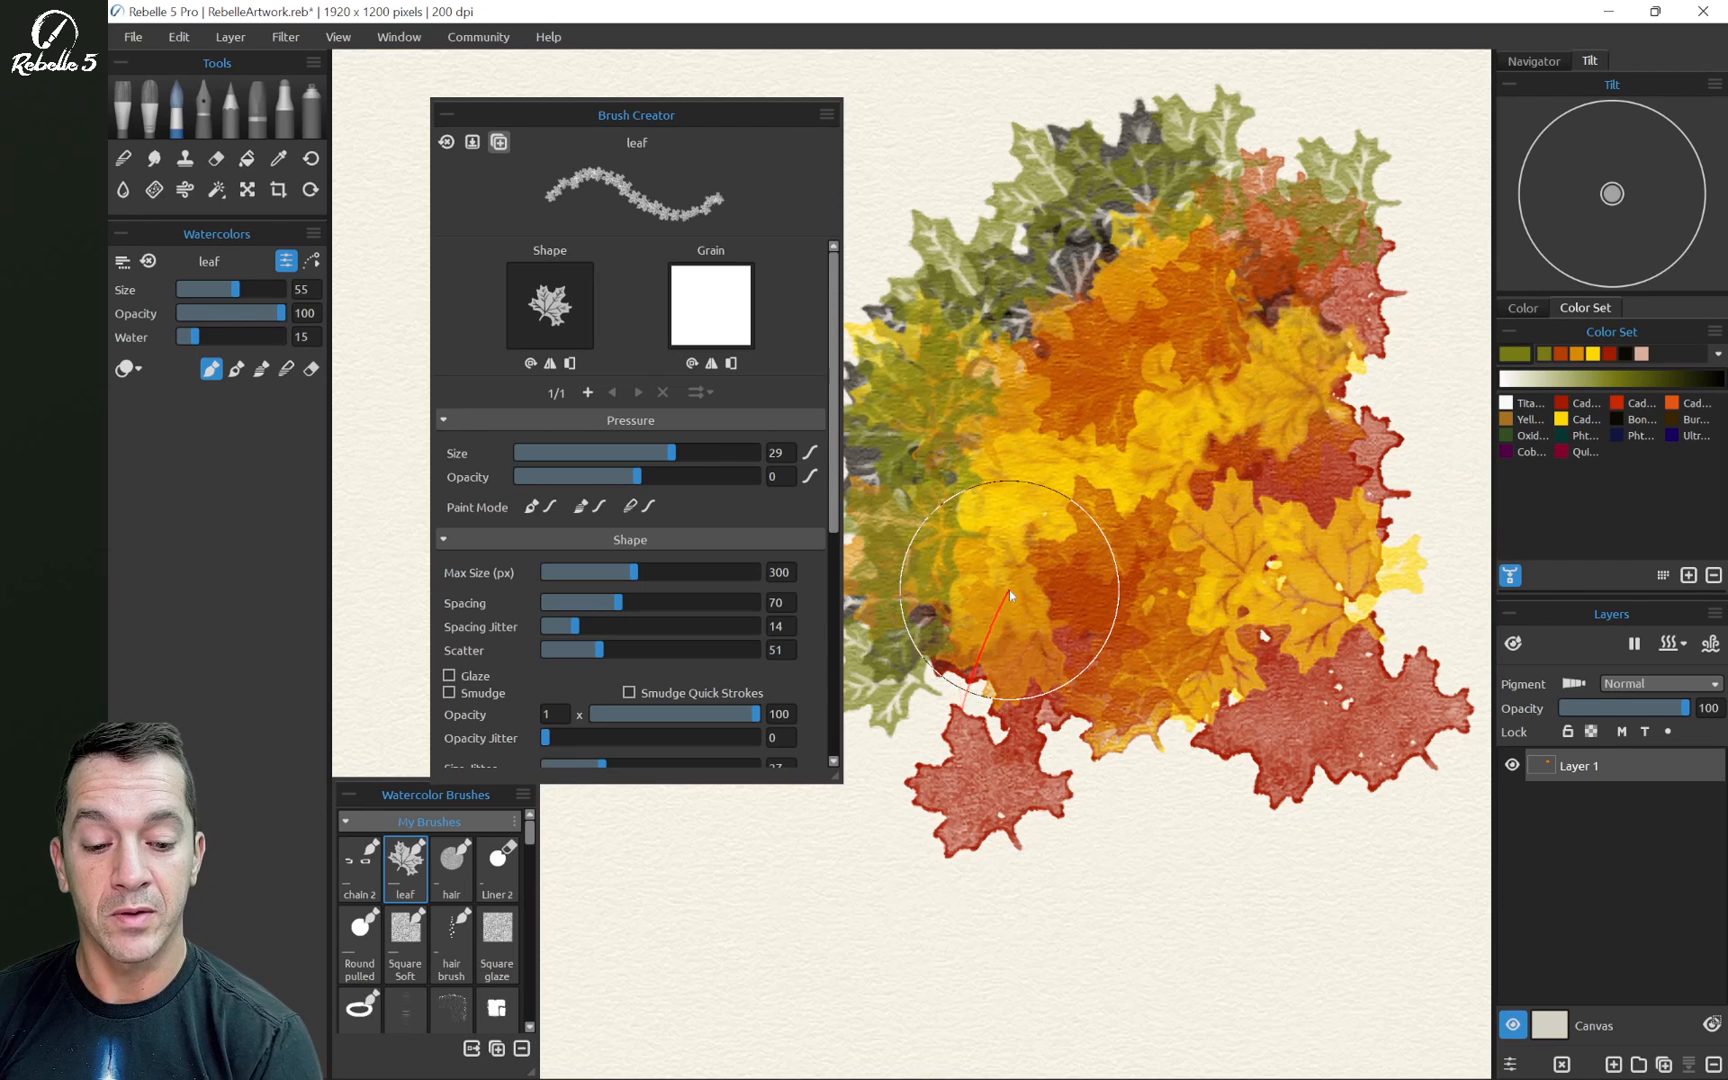
{"action": "left_click", "coordinate": [1562, 418]}
{"action": "mouse_move", "coordinate": [1391, 295]}
{"action": "left_mouse_down"}
{"action": "mouse_move", "coordinate": [1223, 311]}
{"action": "mouse_move", "coordinate": [991, 410]}
{"action": "mouse_move", "coordinate": [948, 582]}
{"action": "left_mouse_up"}
{"action": "key", "text": "shift+d"}
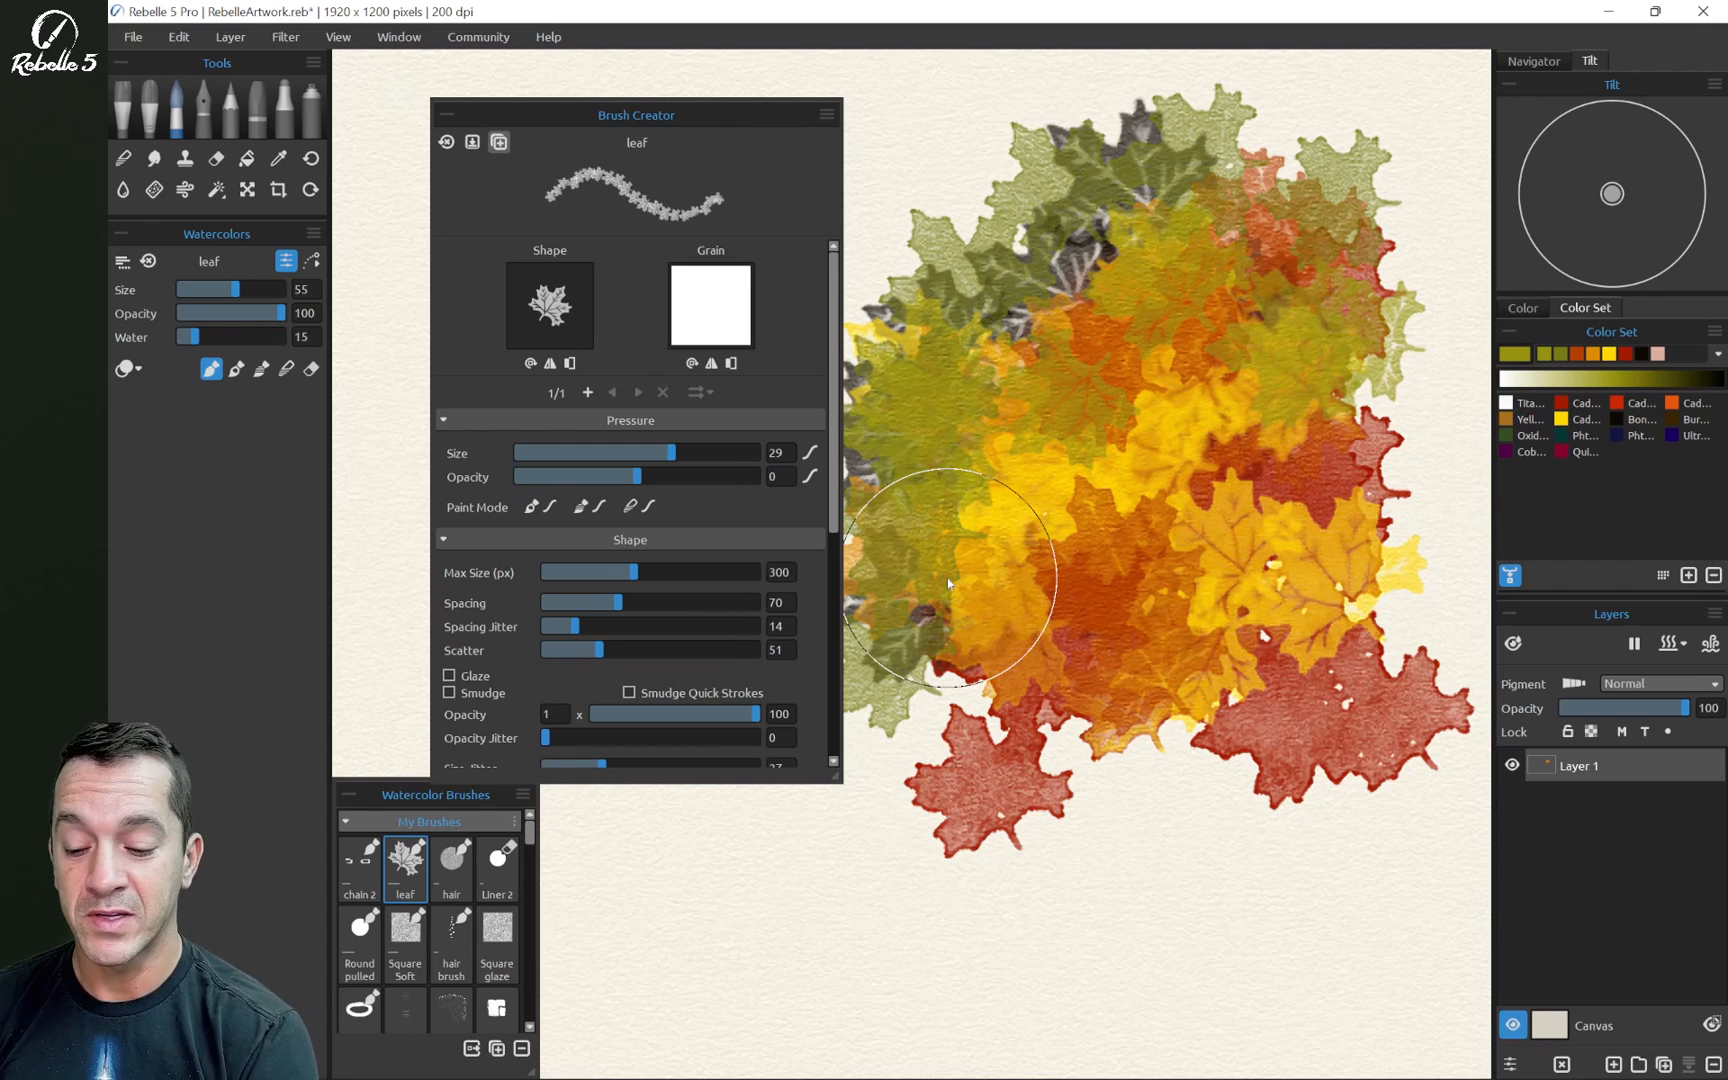
Clear all the test leaves from the layer and select the hair brush
{"action": "scroll", "coordinate": [834, 470], "scroll_direction": "down", "scroll_amount": 2}
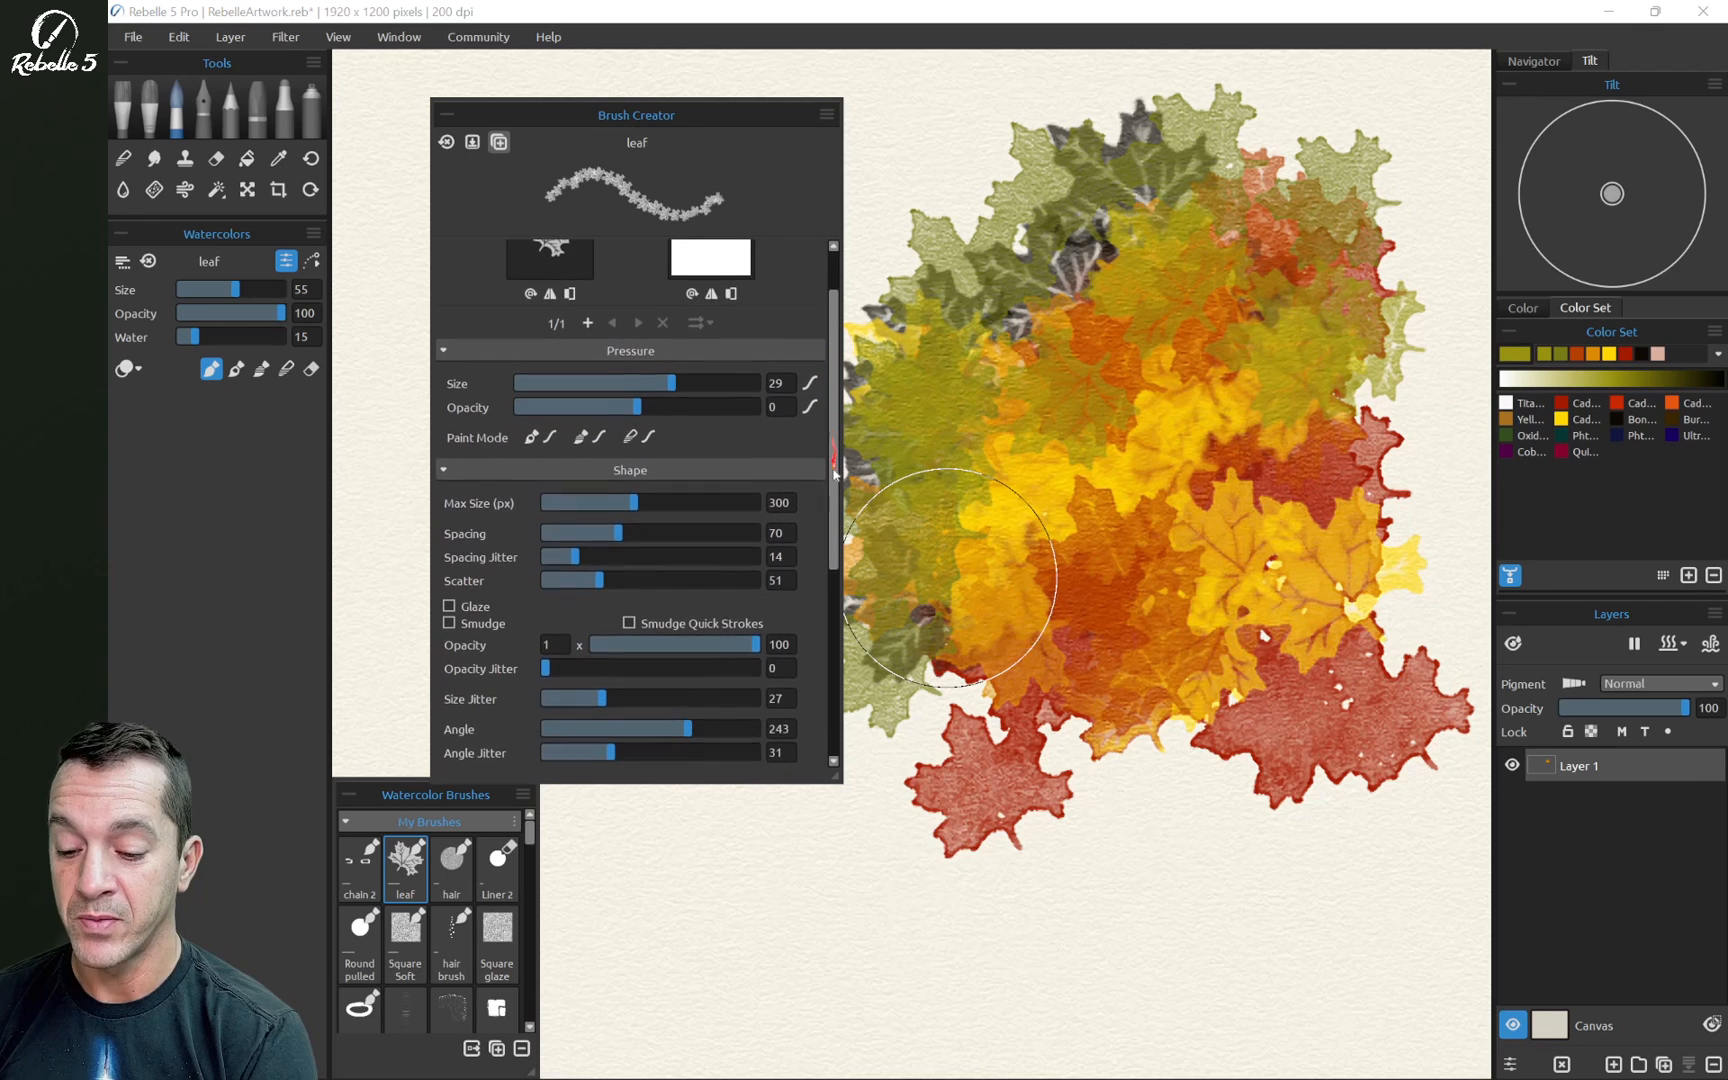
{"action": "scroll", "coordinate": [834, 470], "scroll_direction": "down", "scroll_amount": 1}
{"action": "key", "text": "Delete"}
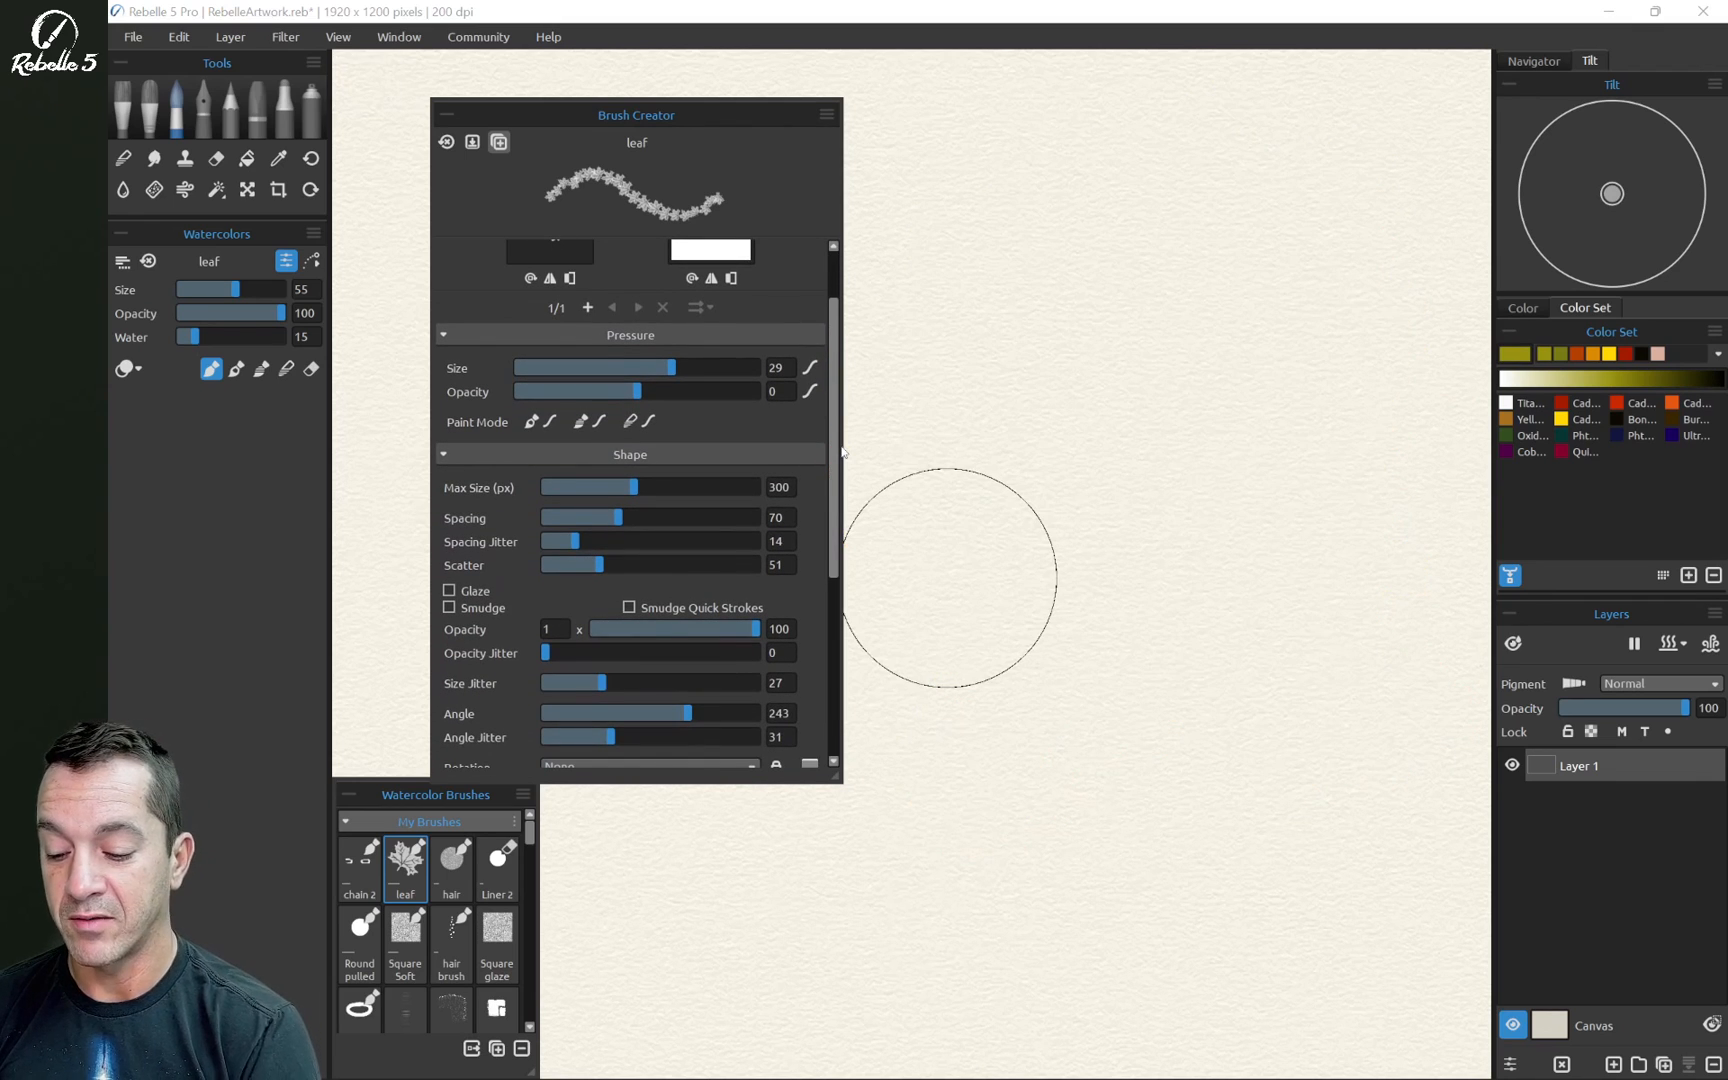
{"action": "left_click", "coordinate": [454, 855]}
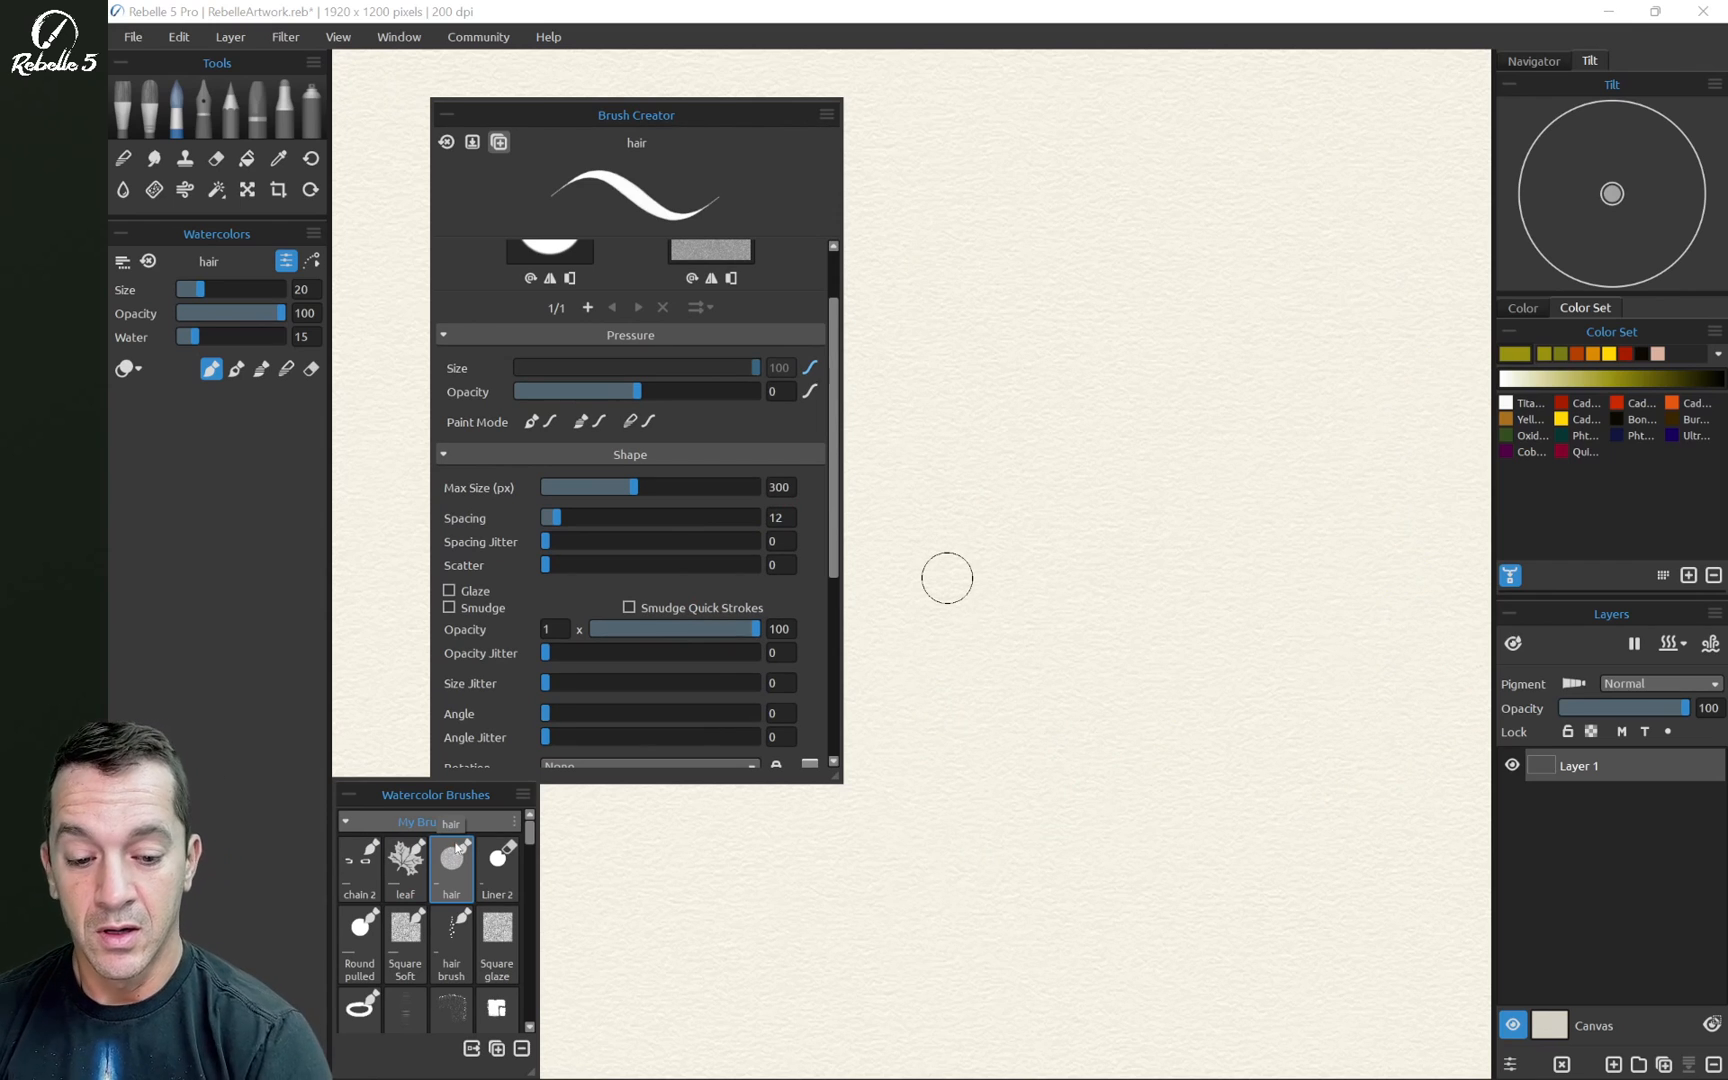
Set the hair brush's Water to 1, undo the olive test dots, and choose Bone Black with color mixing off
{"action": "left_click", "coordinate": [1642, 356]}
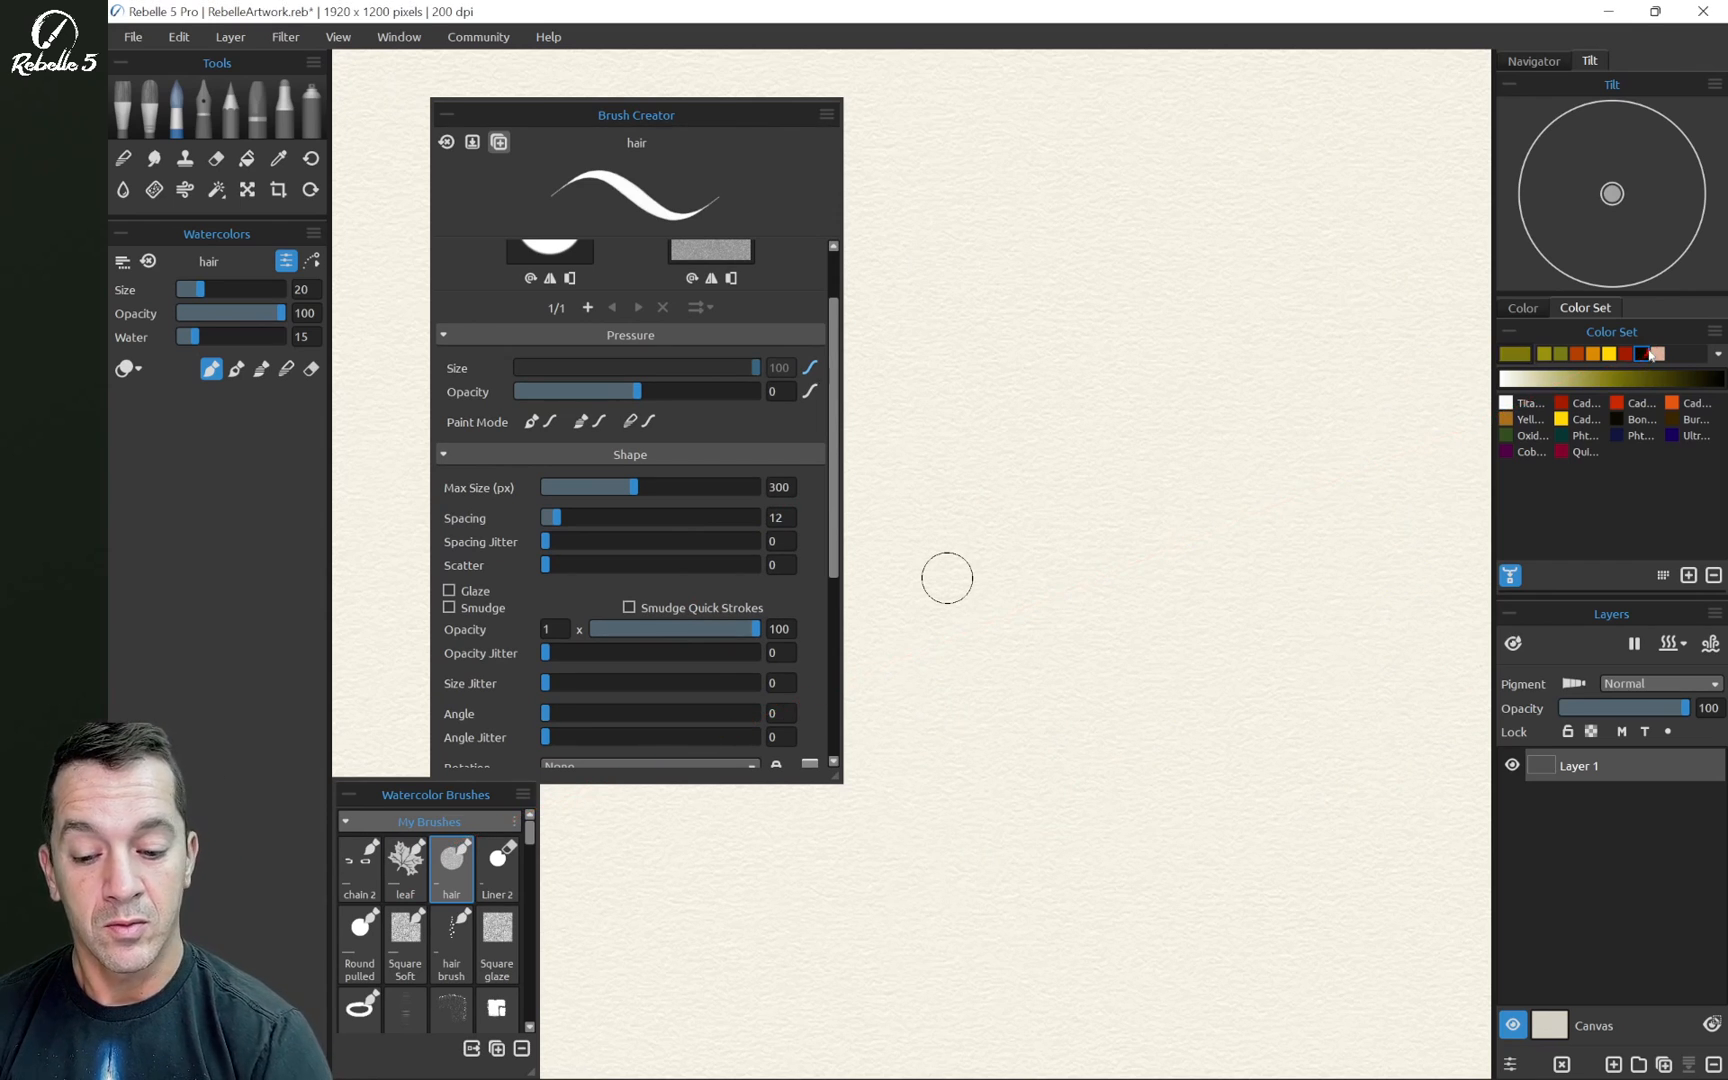
{"action": "left_click", "coordinate": [1074, 320]}
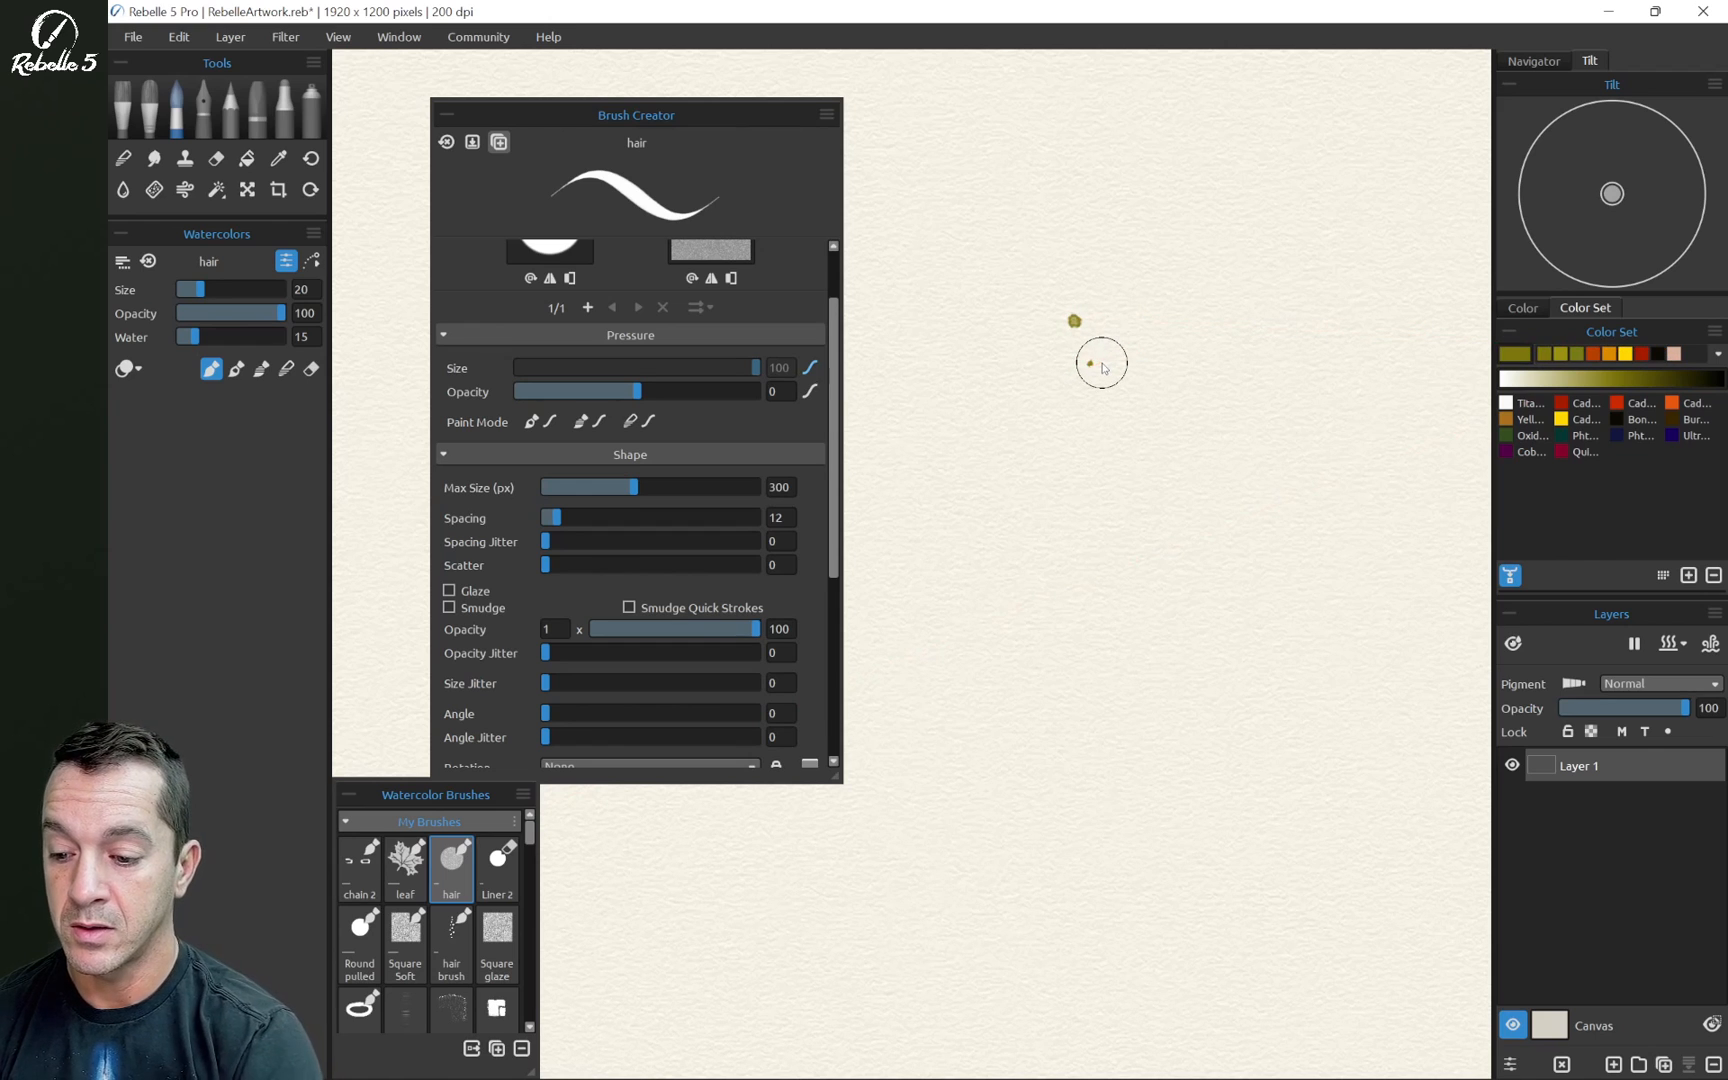
{"action": "left_click_drag", "start_coordinate": [188, 337], "coordinate": [119, 358]}
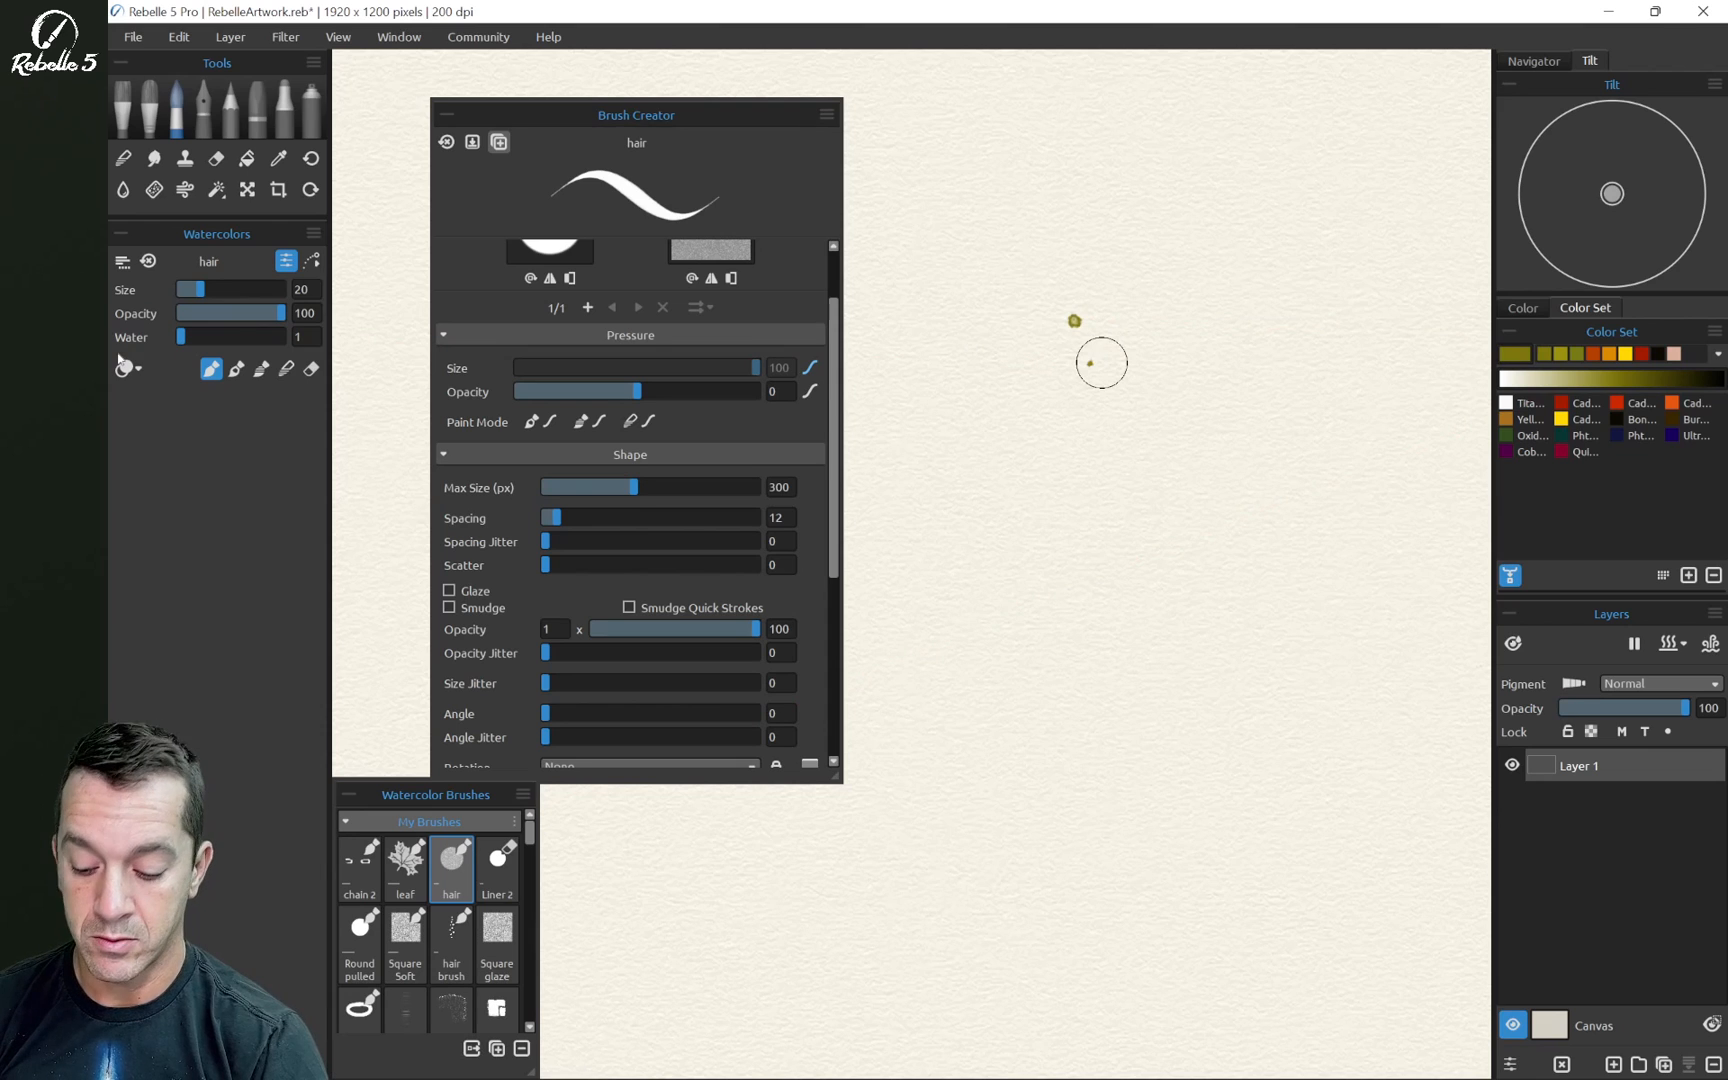
{"action": "key", "text": "ctrl+z"}
{"action": "key", "text": "ctrl+z"}
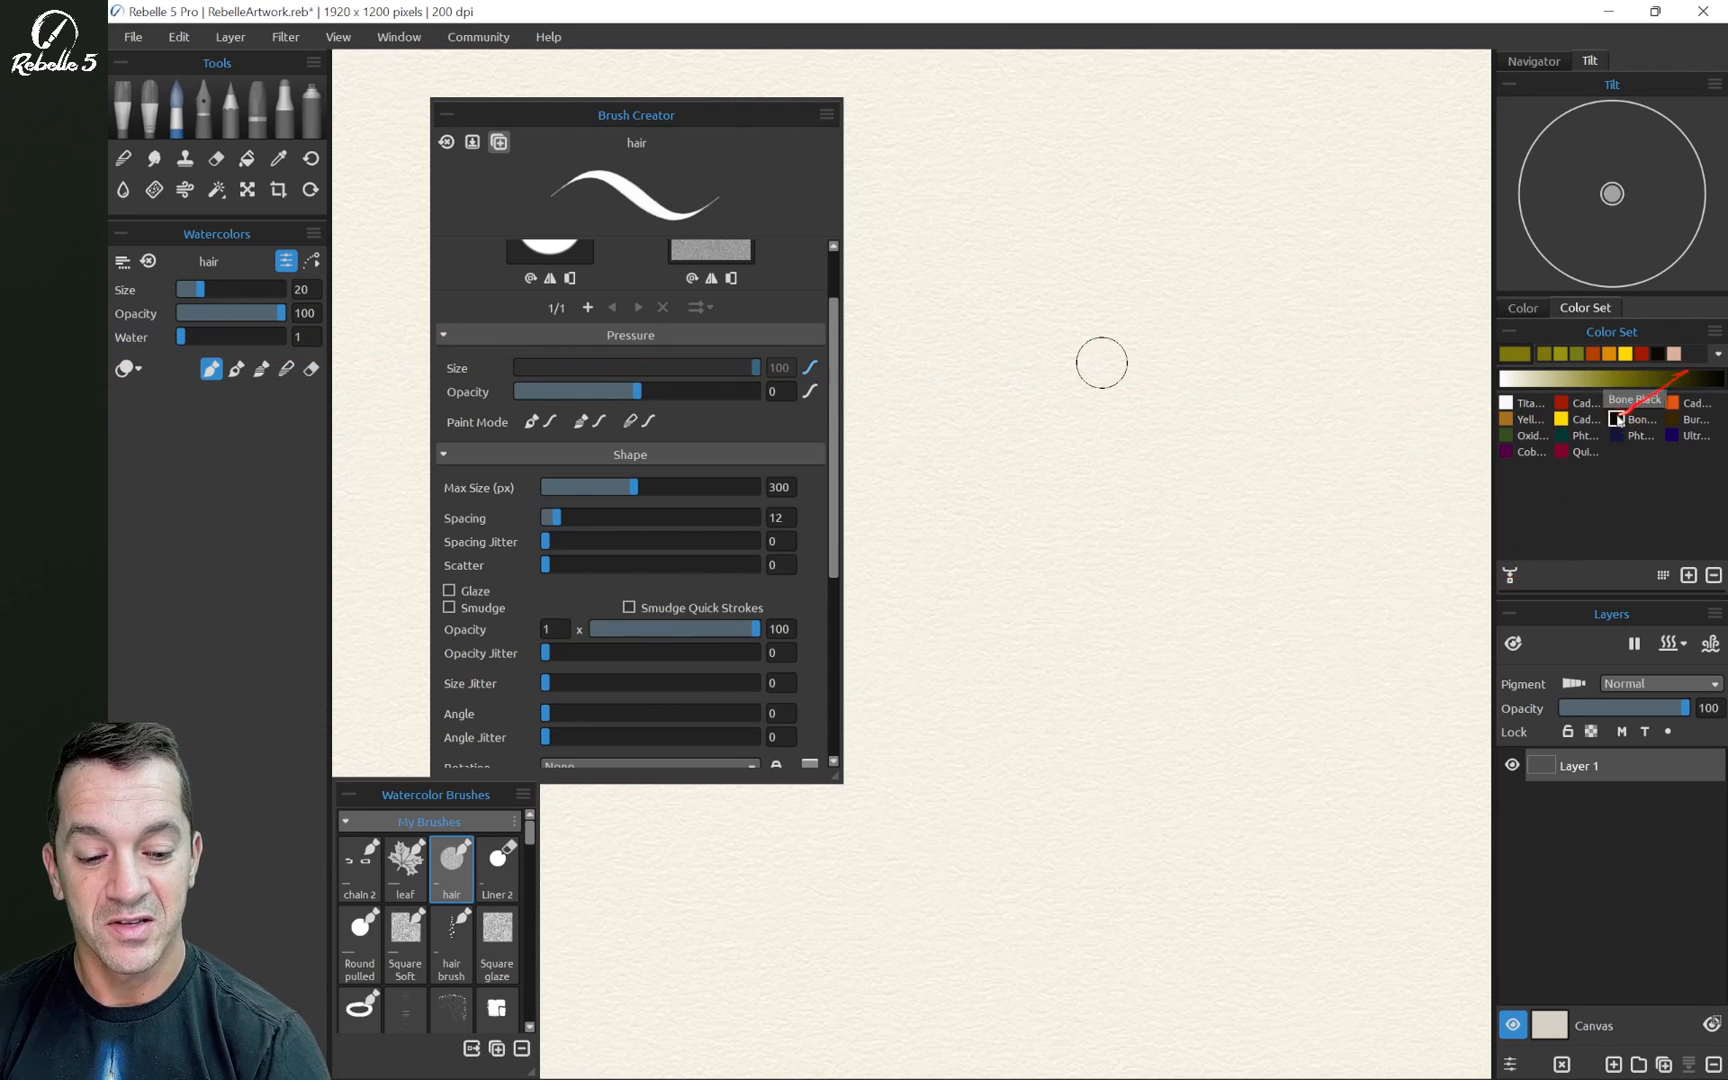
{"action": "left_click", "coordinate": [1617, 419]}
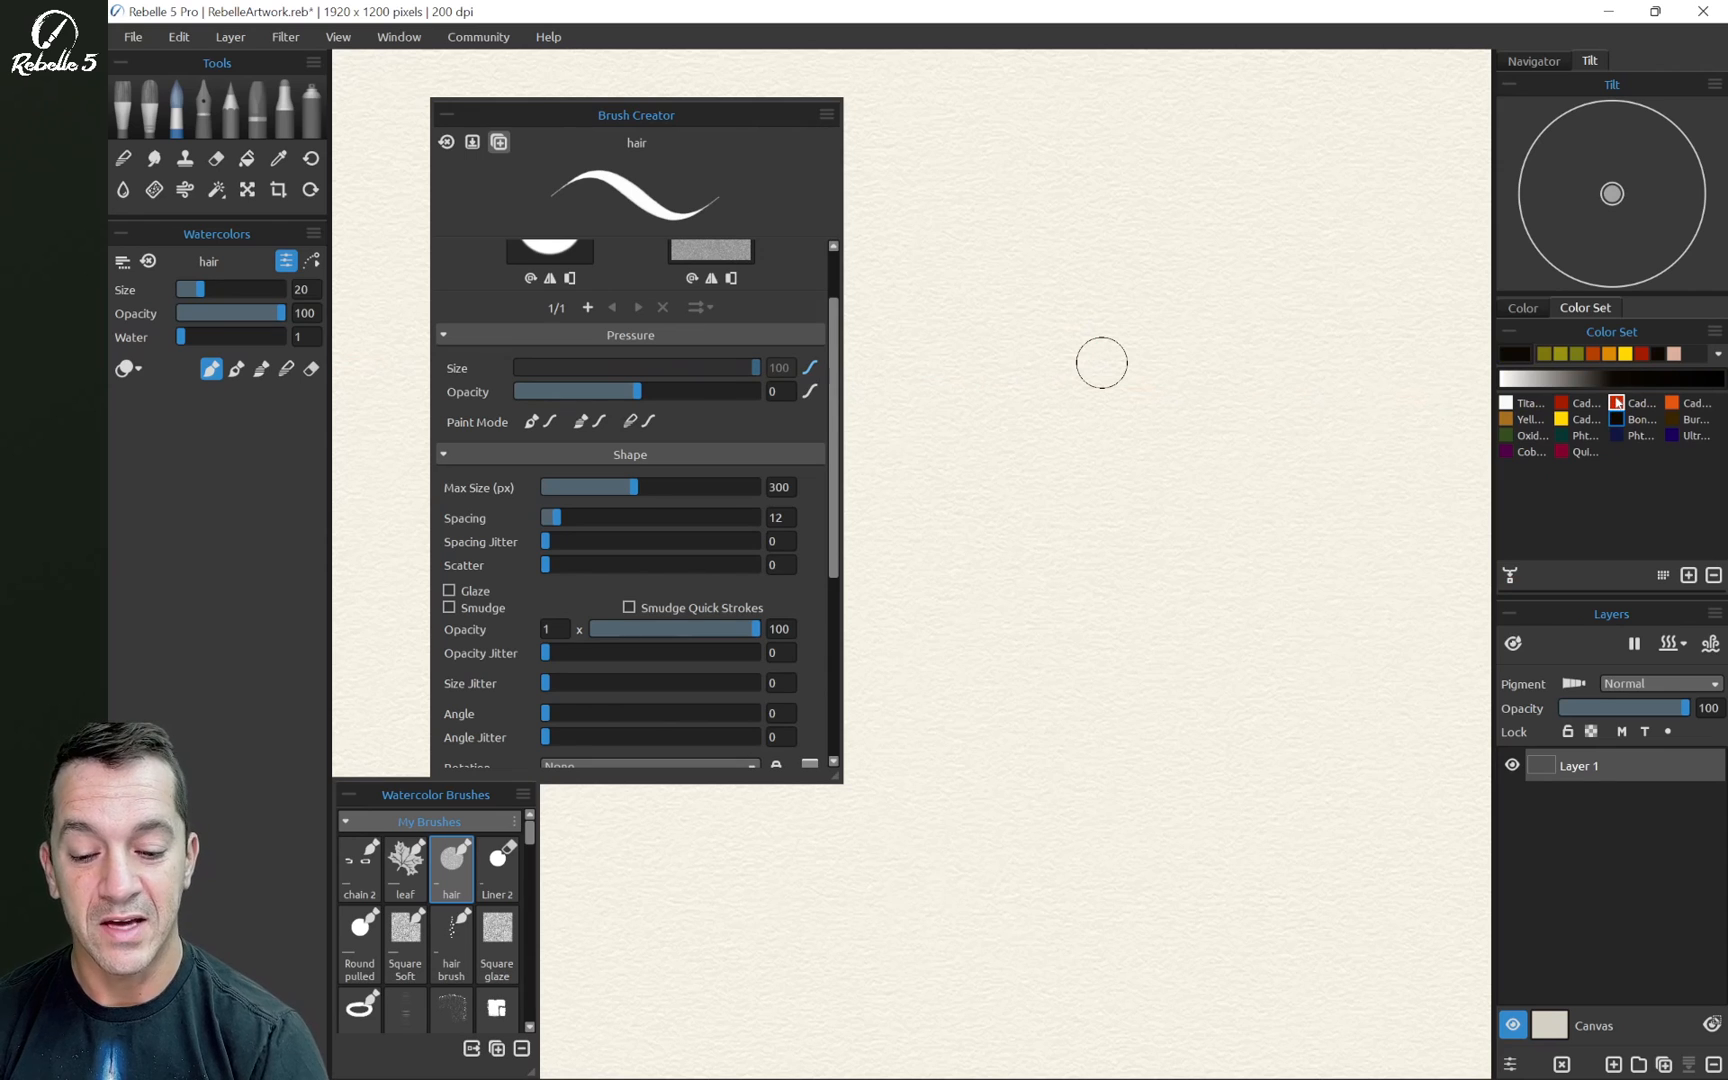
Reduce the brush size to 9 and paint a loose vertical column of small black dots of varying size
{"action": "left_click_drag", "start_coordinate": [1082, 405], "coordinate": [1062, 404]}
{"action": "left_click_drag", "start_coordinate": [1062, 404], "coordinate": [1080, 382]}
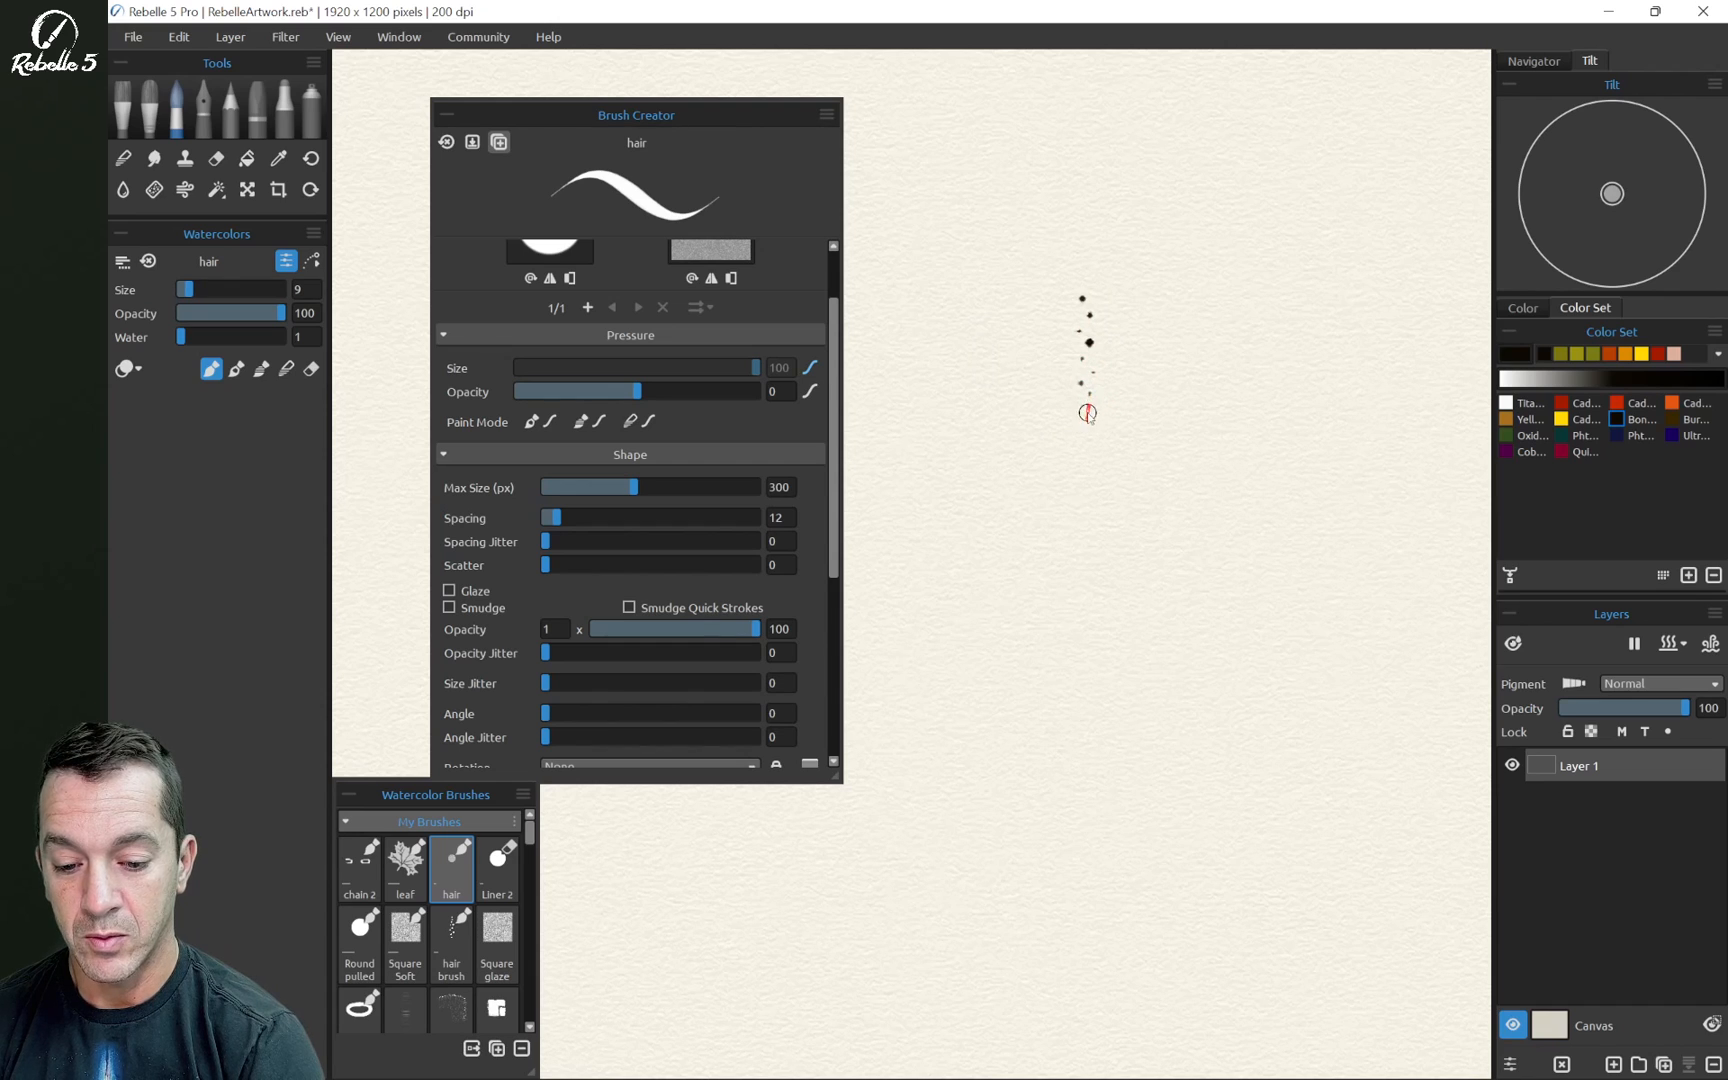
{"action": "left_click_drag", "start_coordinate": [1088, 432], "coordinate": [1086, 278]}
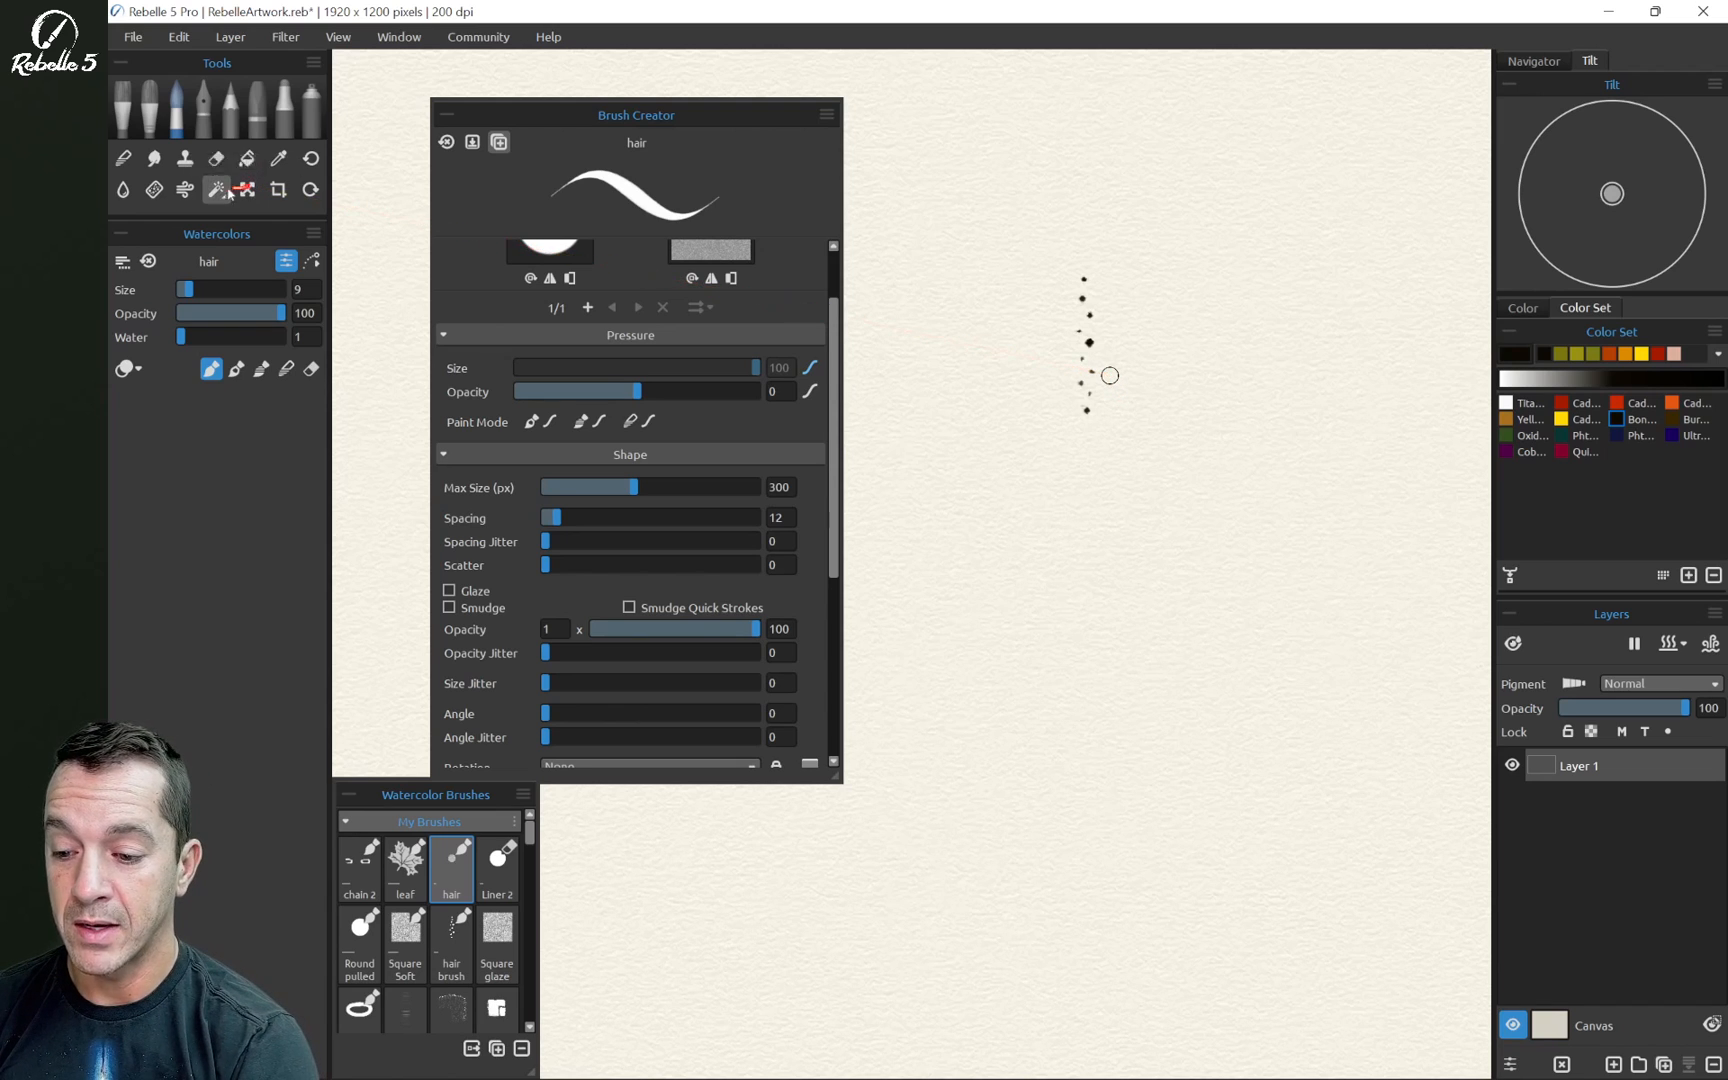
Enclose the column of dots in a rectangular selection and capture it as the hair brush's shape image
{"action": "left_click", "coordinate": [216, 189]}
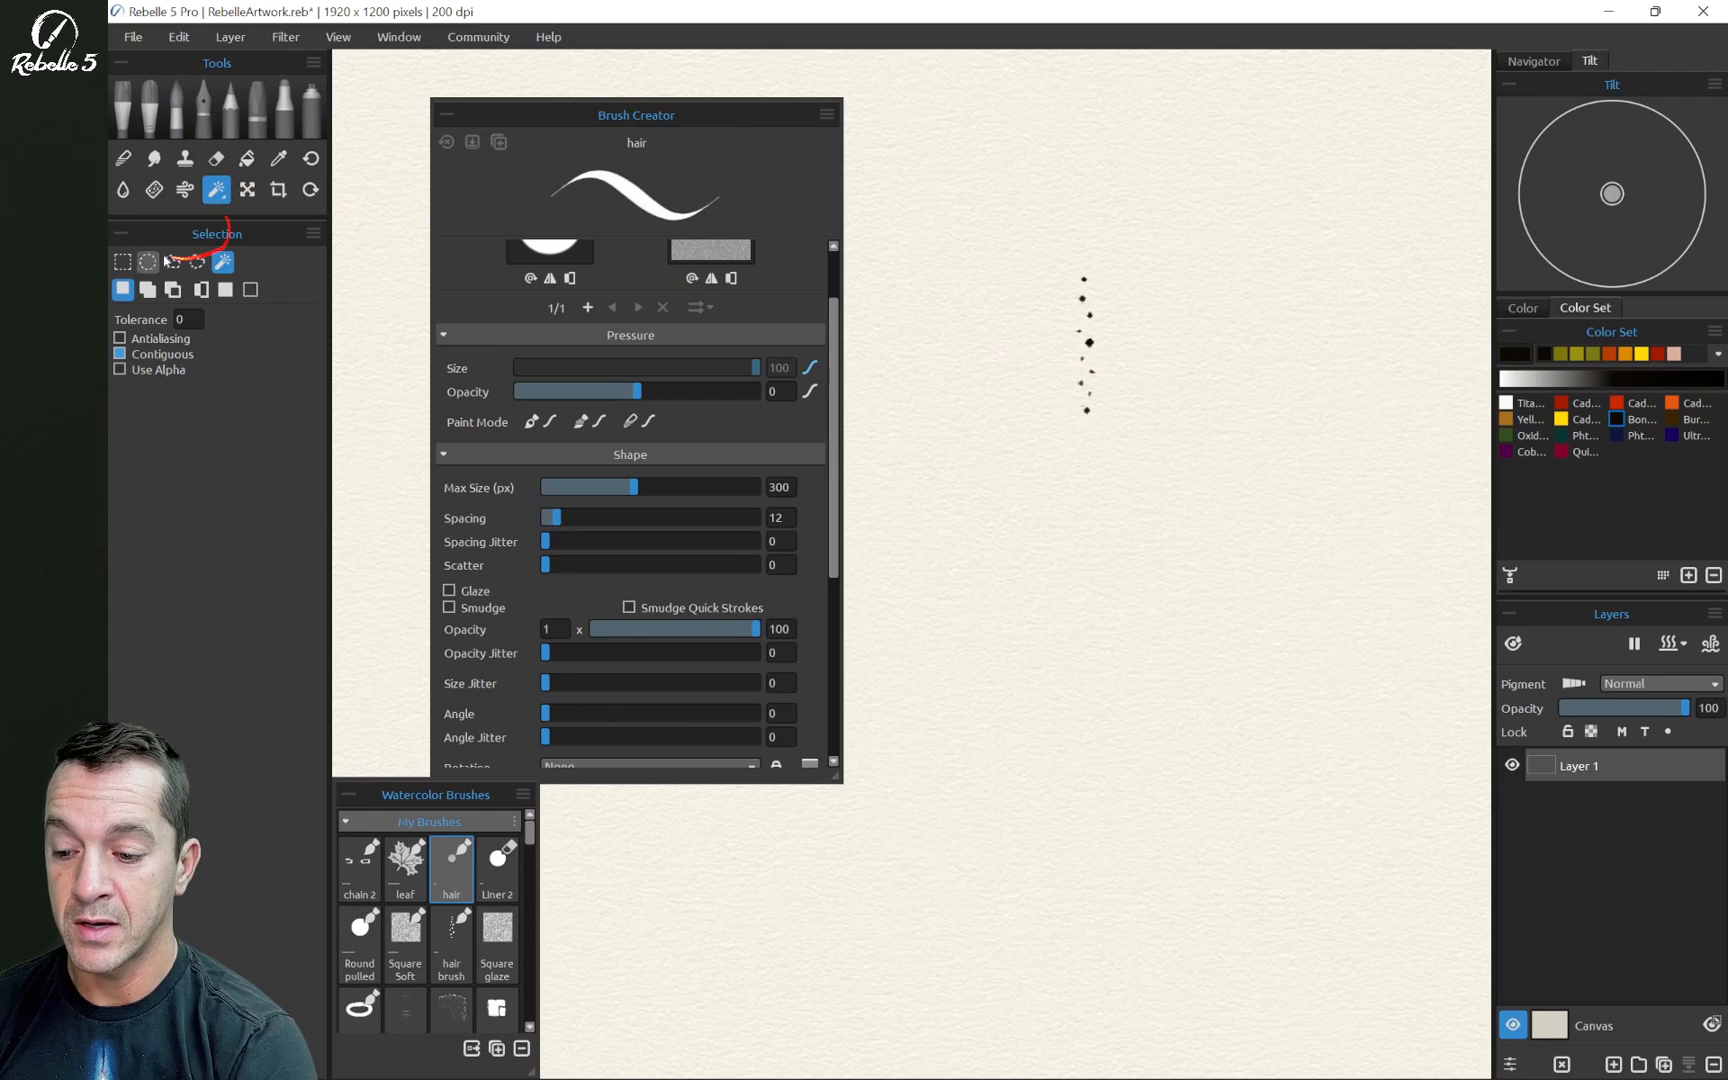
{"action": "left_click", "coordinate": [120, 264]}
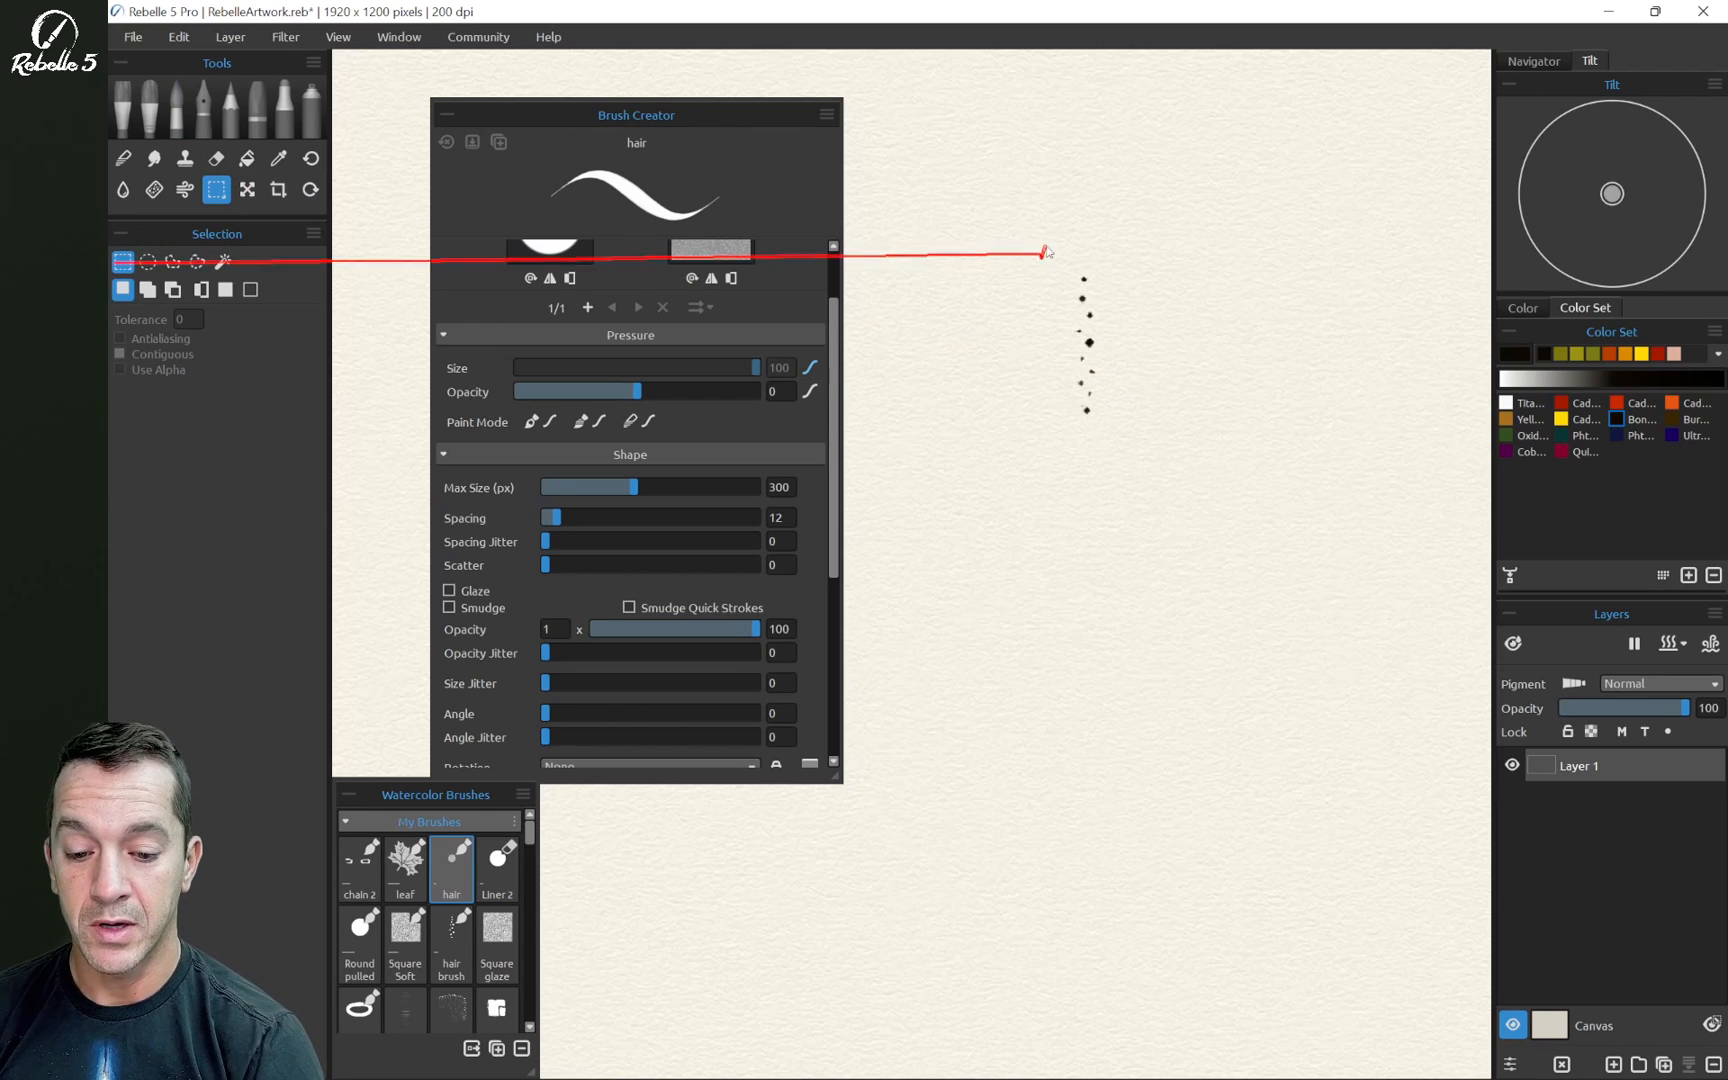
{"action": "left_click_drag", "start_coordinate": [1051, 260], "coordinate": [1130, 440]}
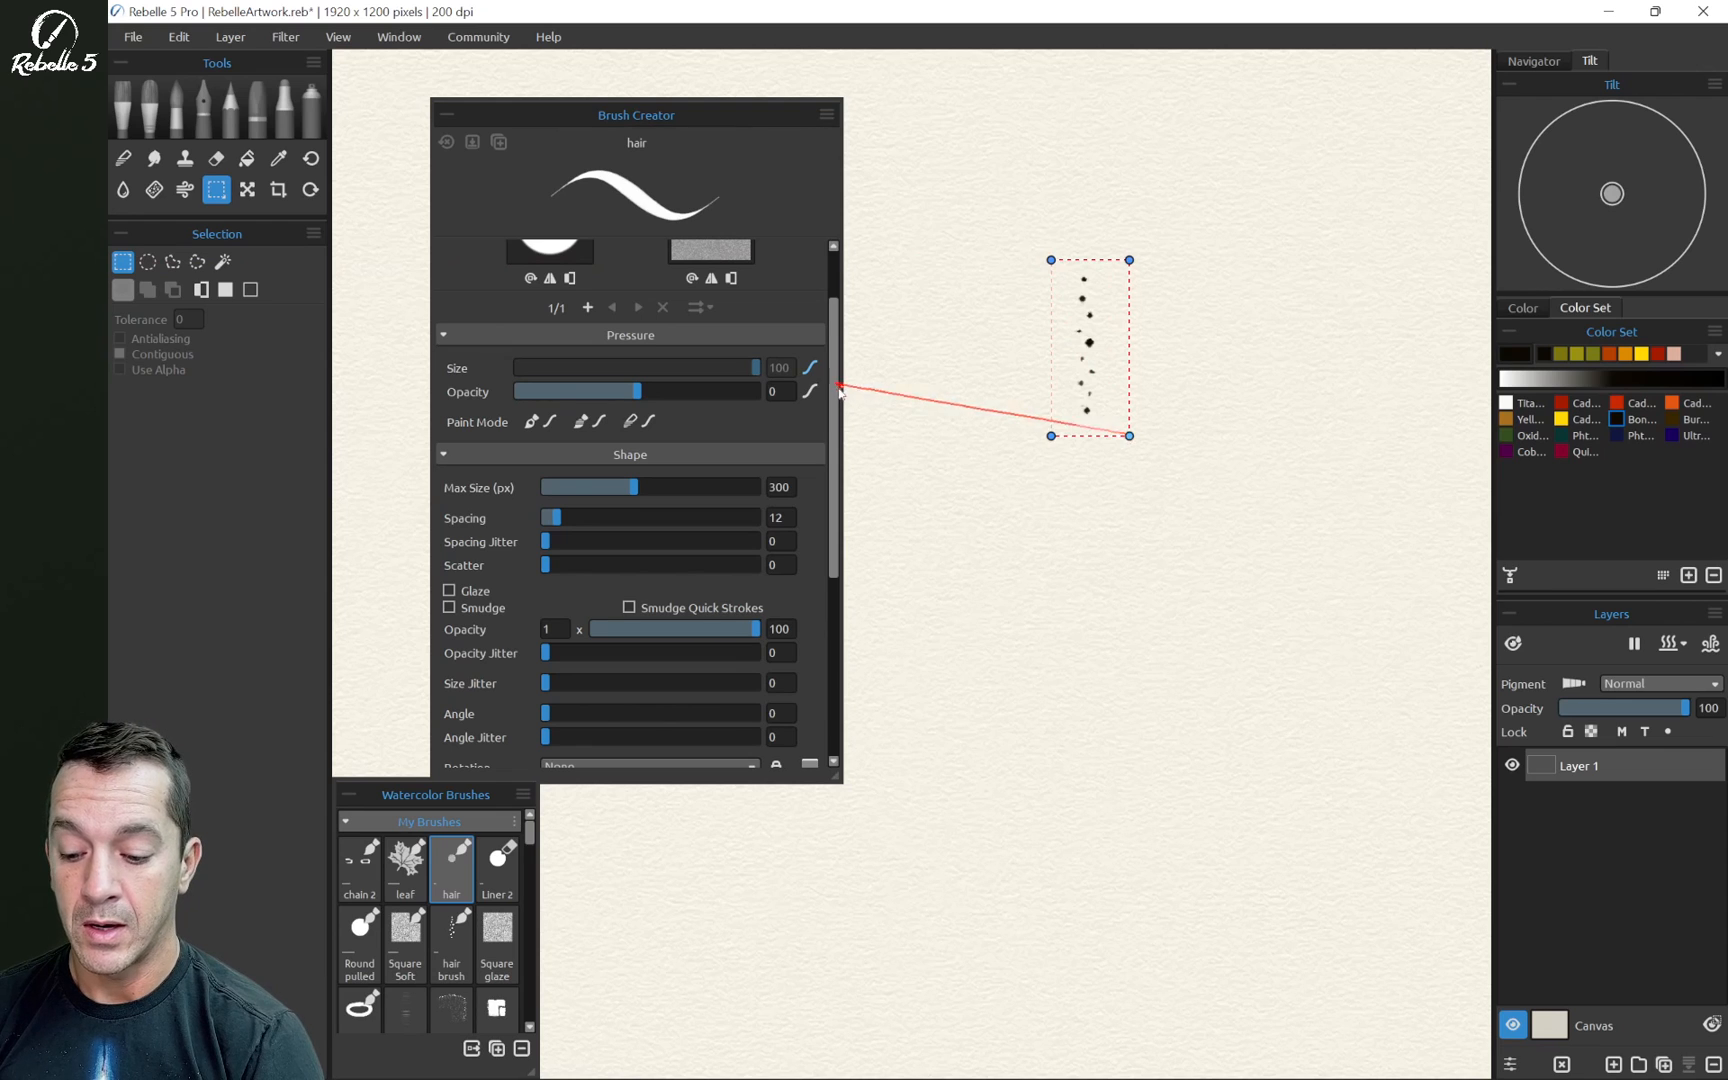
{"action": "left_click_drag", "start_coordinate": [833, 390], "coordinate": [842, 320]}
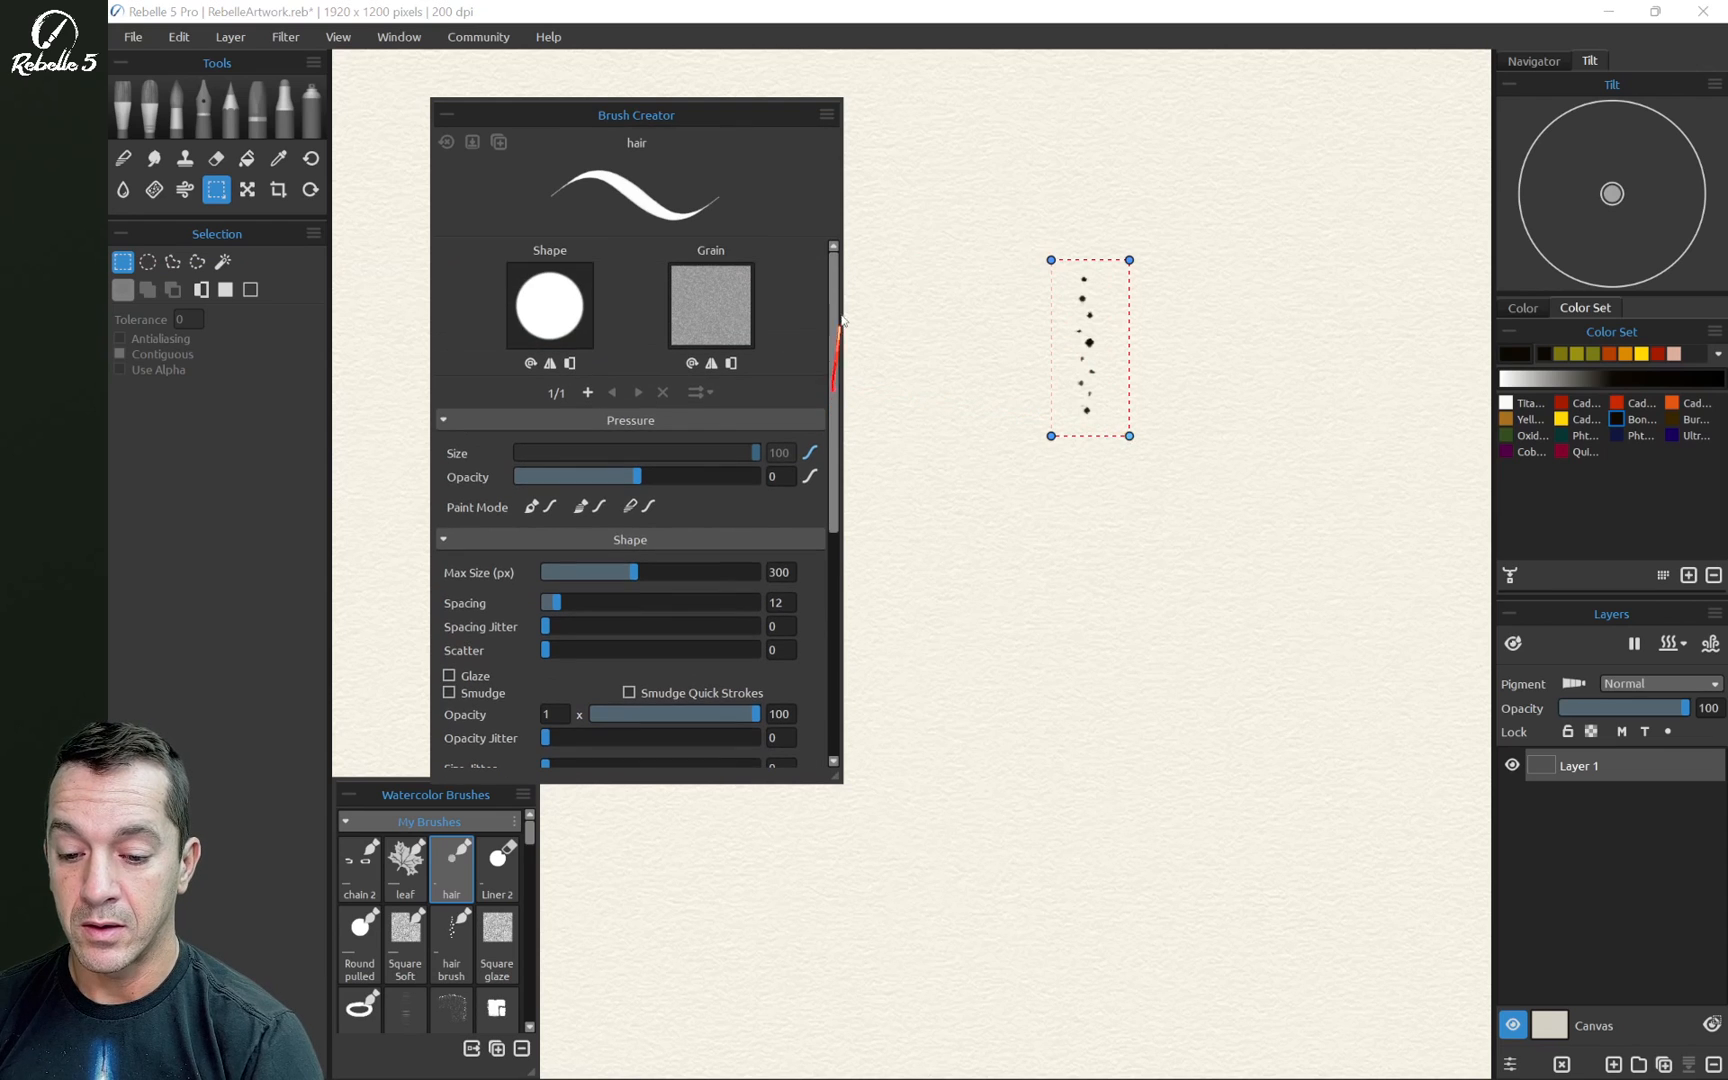
{"action": "left_click", "coordinate": [545, 294]}
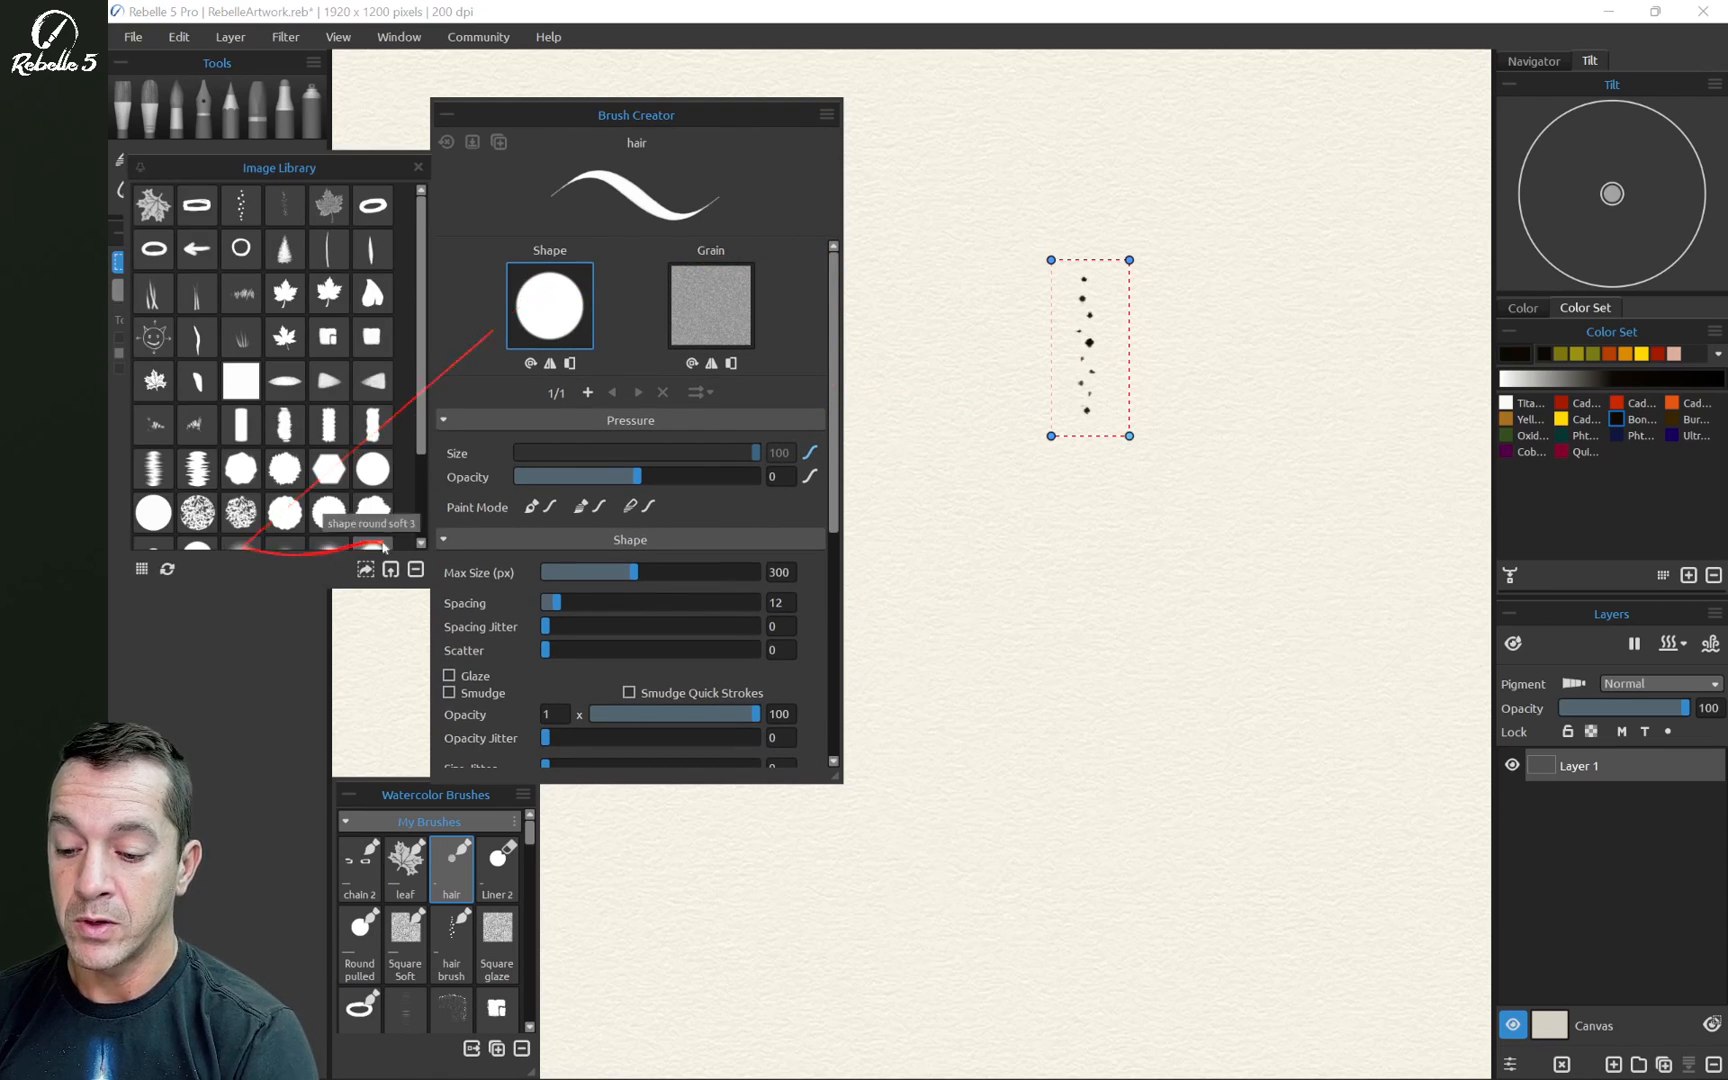
{"action": "left_click", "coordinate": [364, 568]}
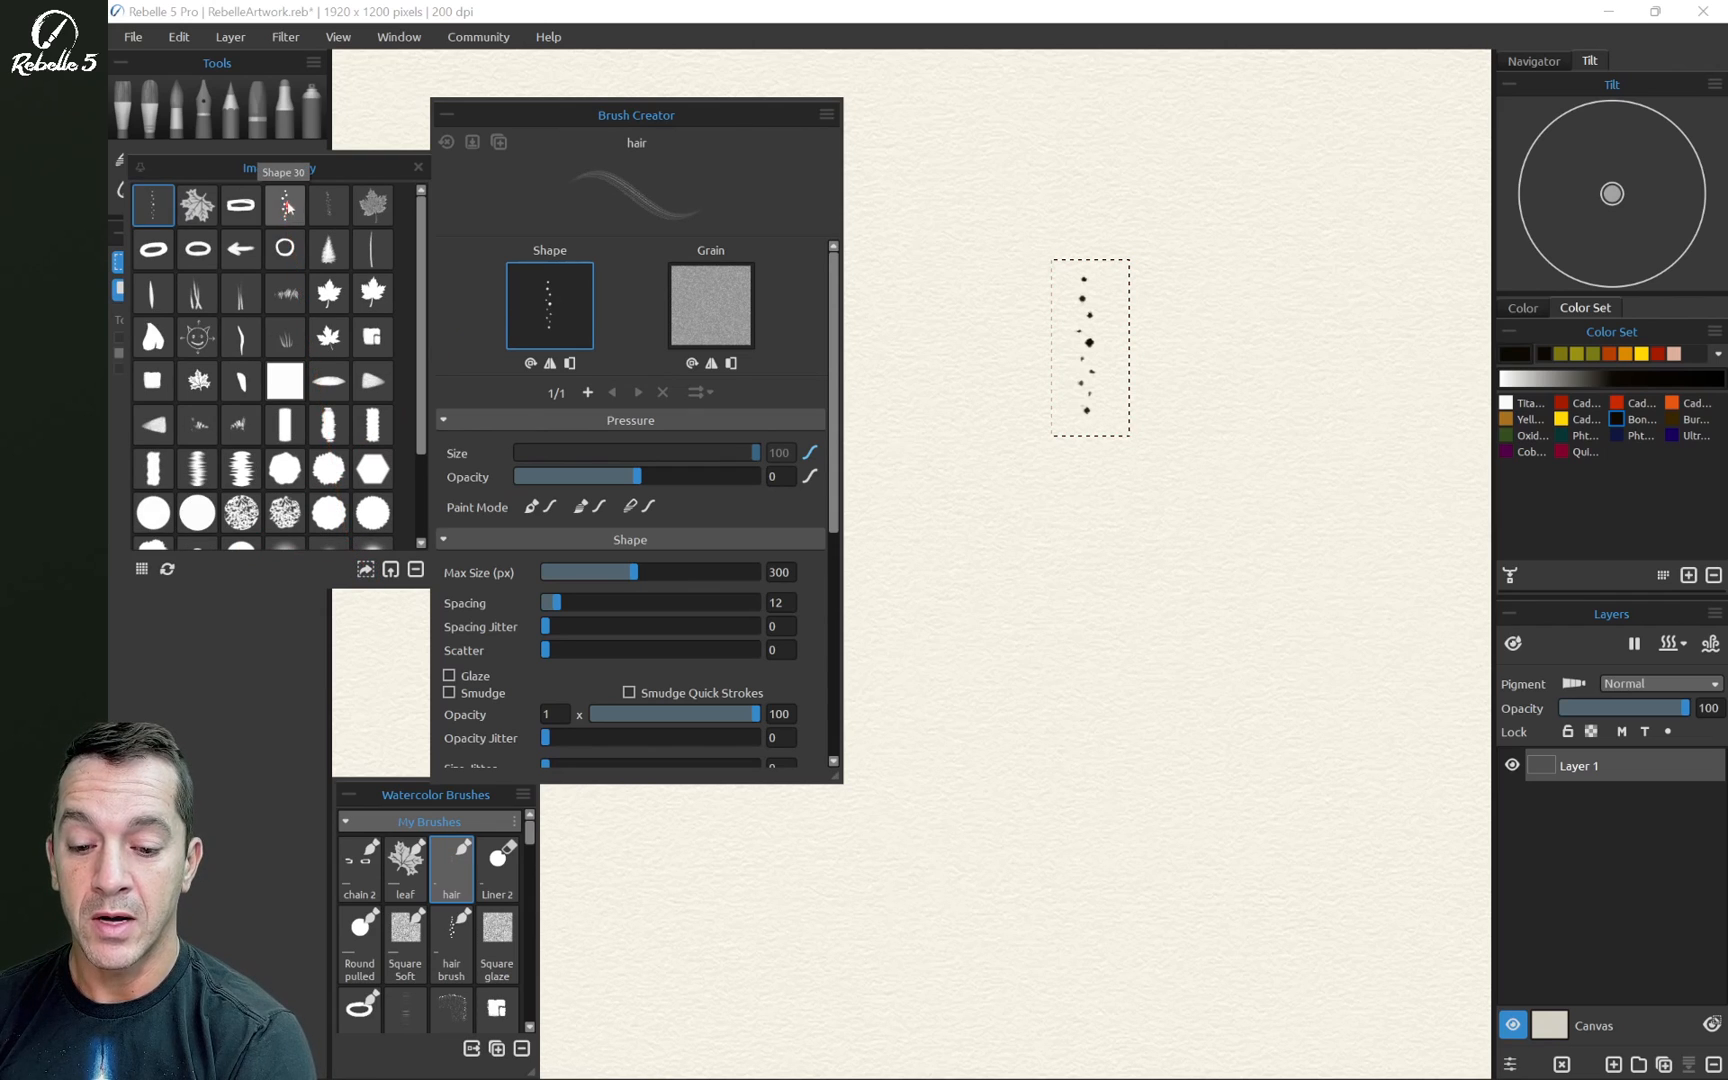
Compare Shape 30 with the newly captured dot shape in the brush, returning to the new shape and closing the image library
{"action": "left_click", "coordinate": [281, 222]}
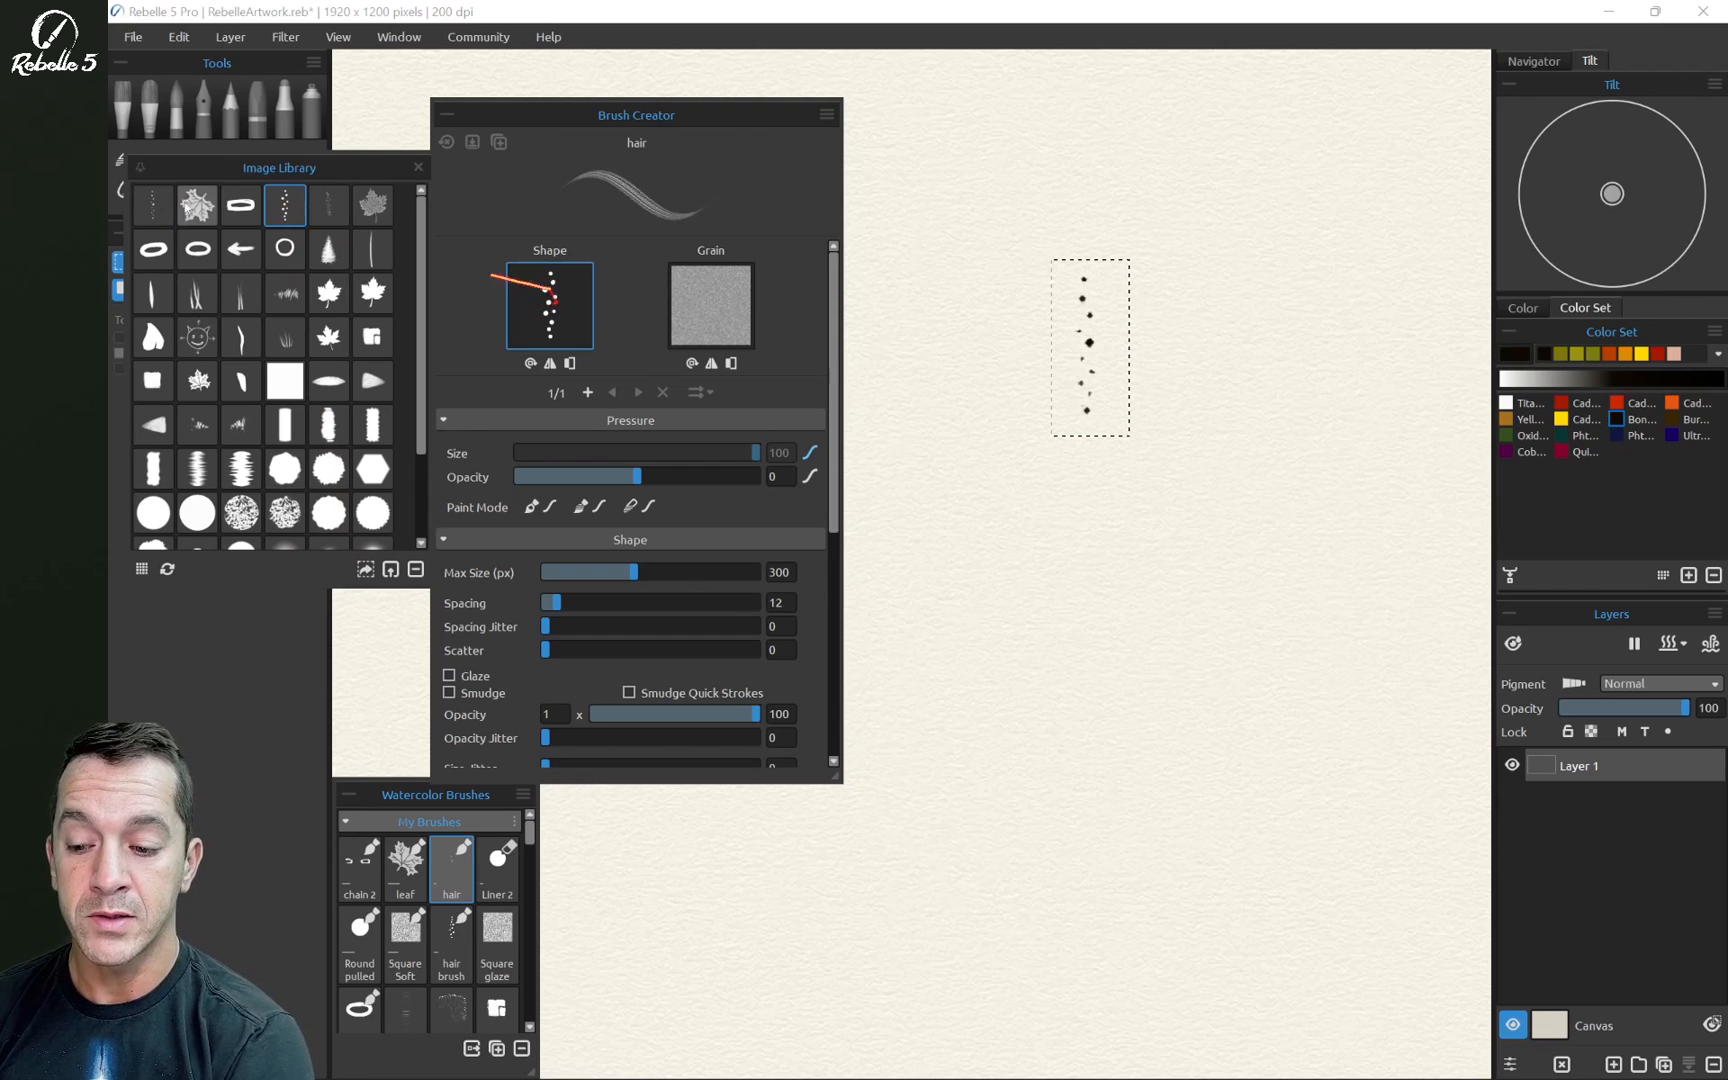
{"action": "left_click", "coordinate": [157, 211]}
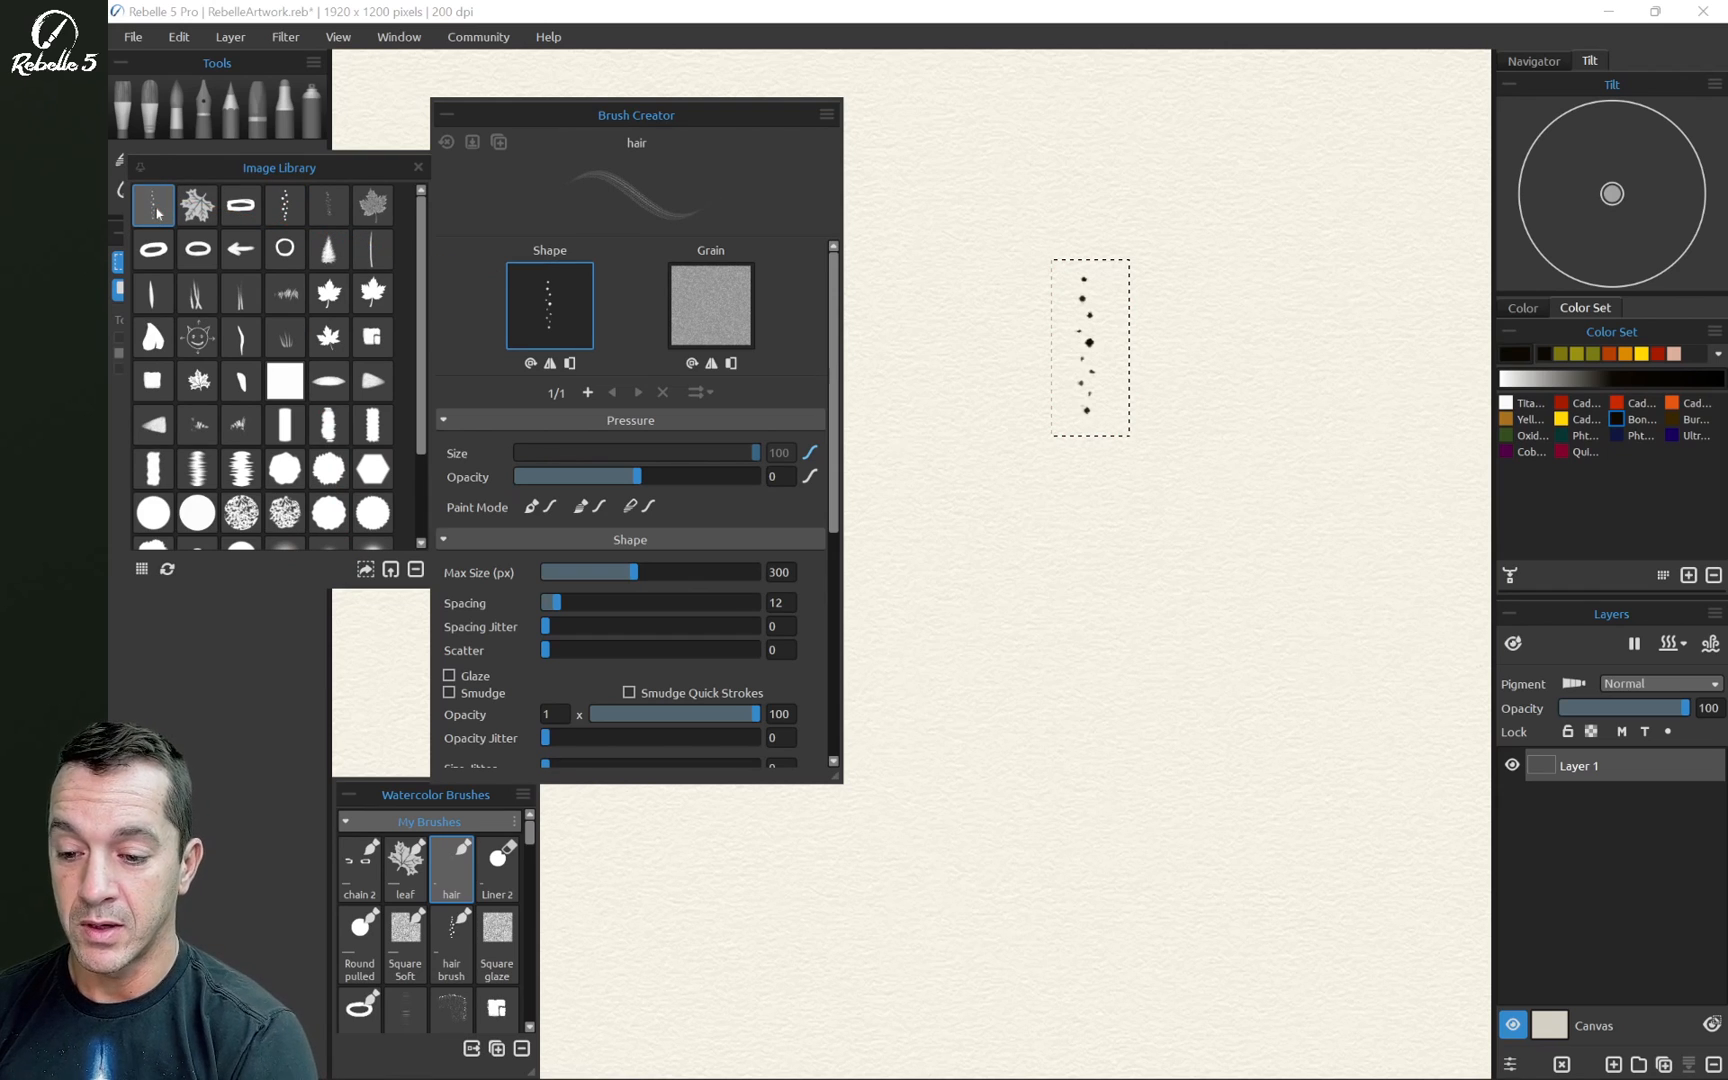
{"action": "left_click", "coordinate": [418, 167]}
Clear the dots from the layer, set the brush size to 64, and paint a winding test stroke down the canvas
{"action": "left_click", "coordinate": [252, 290]}
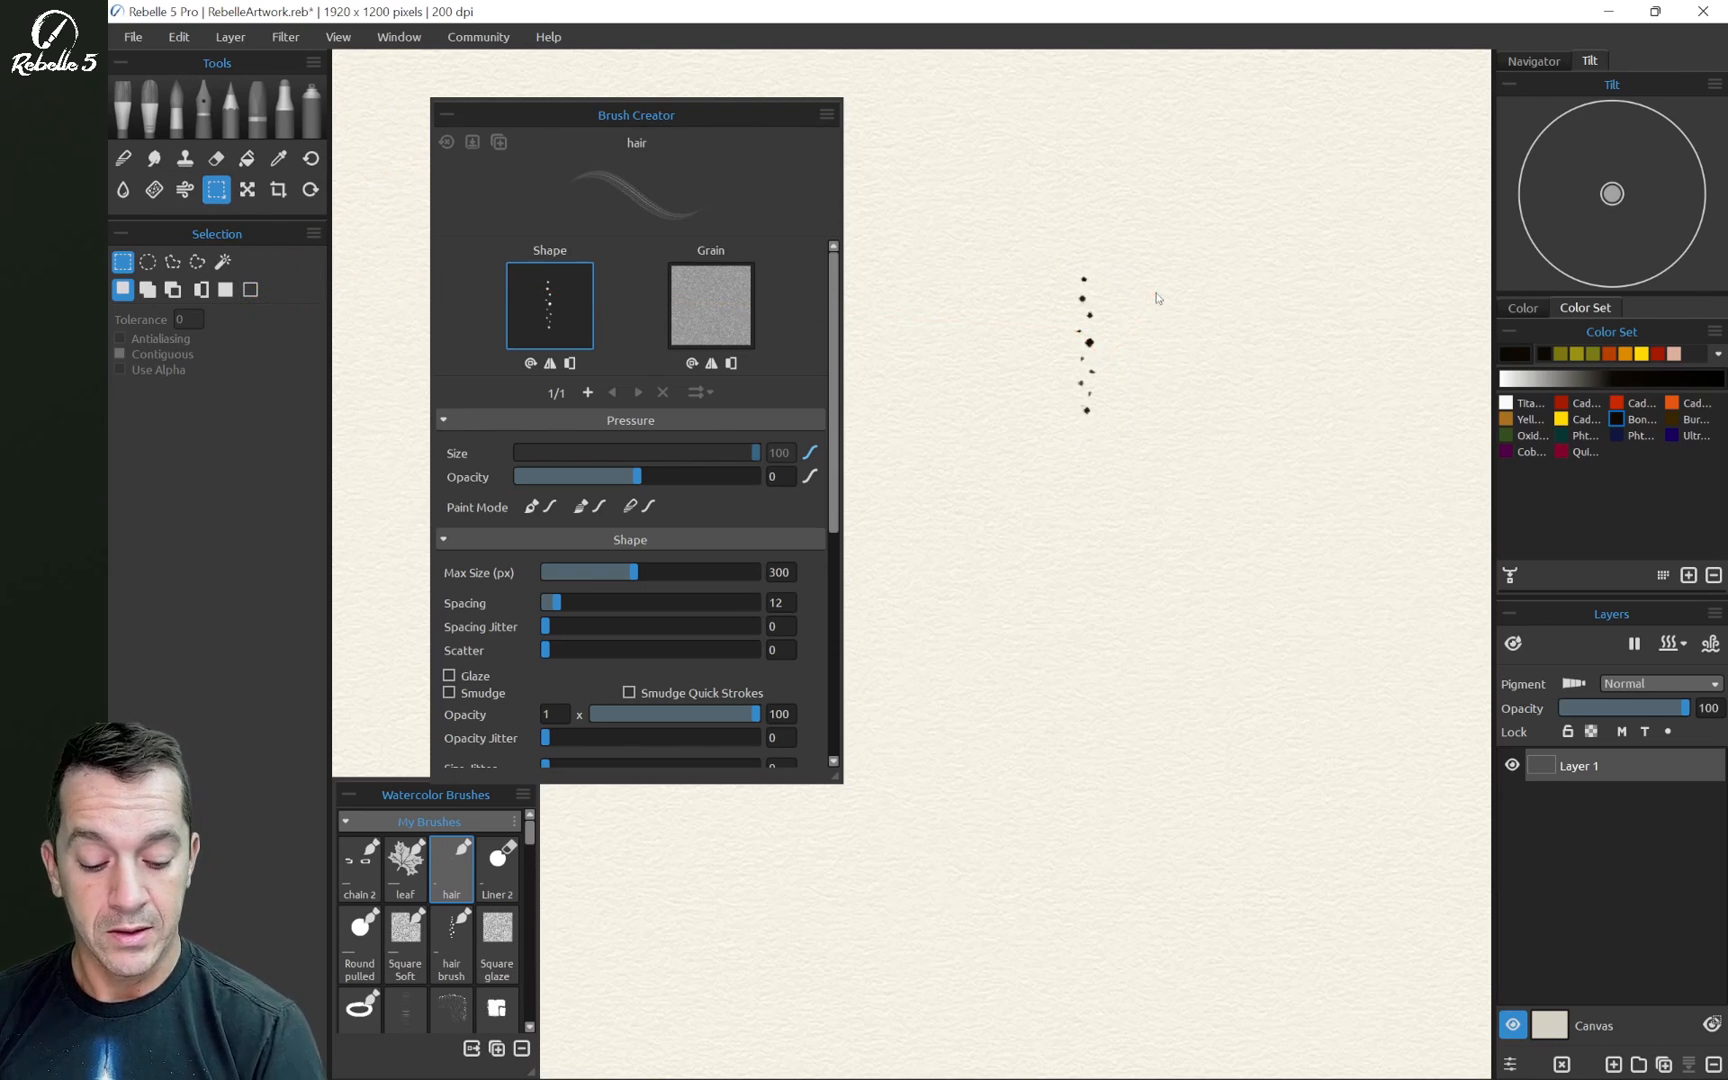
{"action": "key", "text": "Delete"}
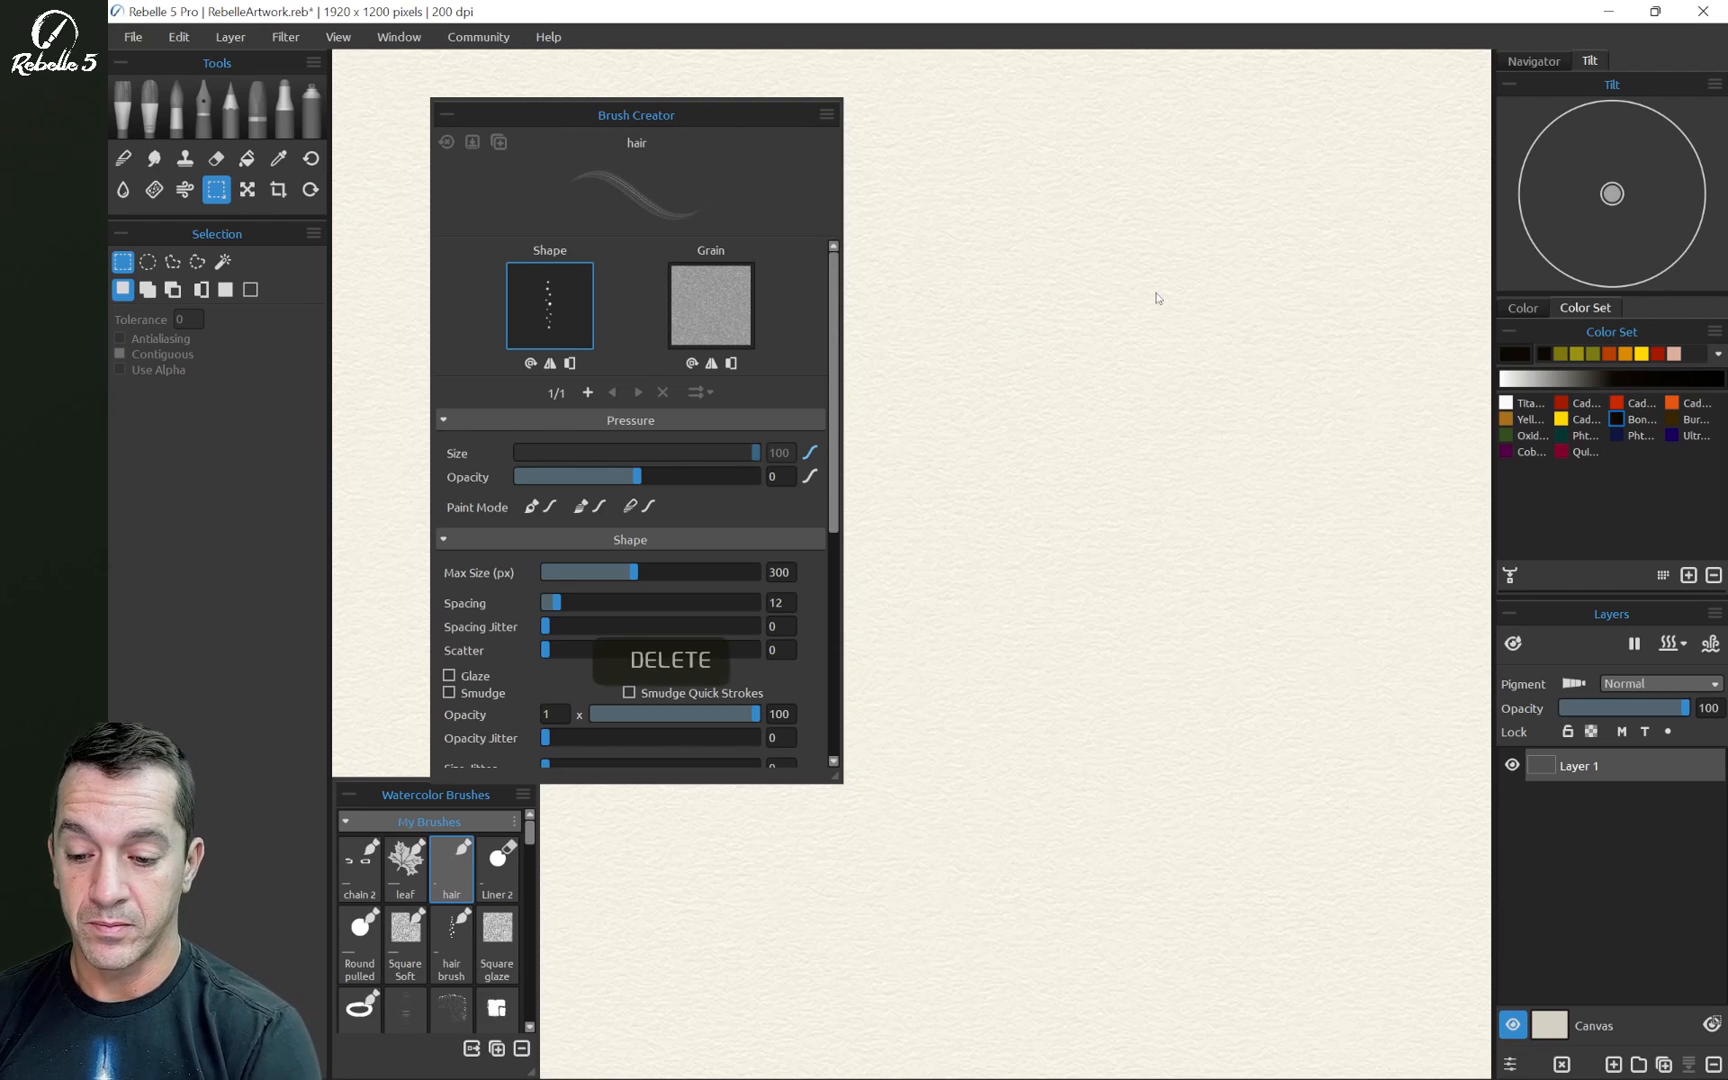
{"action": "key", "text": "1"}
{"action": "left_click_drag", "start_coordinate": [1057, 273], "coordinate": [1143, 176]}
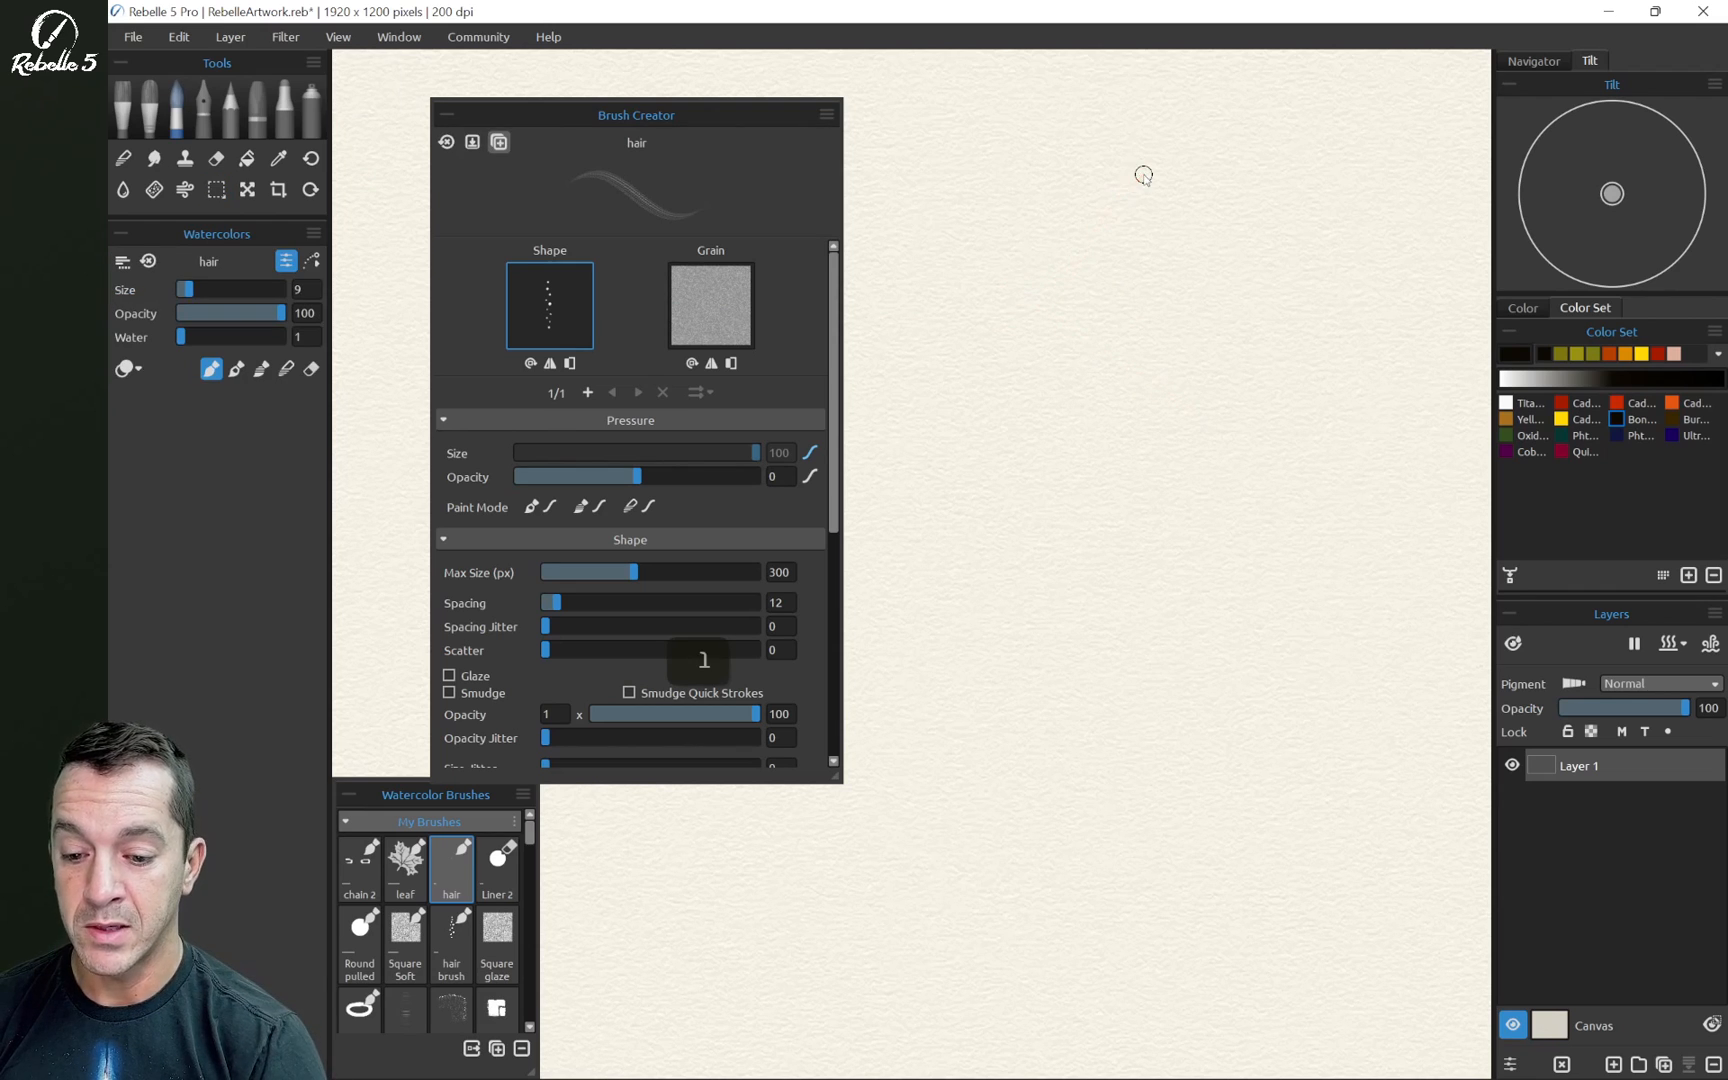
{"action": "left_click_drag", "start_coordinate": [1016, 339], "coordinate": [1119, 332]}
{"action": "mouse_move", "coordinate": [1207, 200]}
{"action": "left_mouse_down"}
{"action": "mouse_move", "coordinate": [1035, 398]}
{"action": "mouse_move", "coordinate": [979, 517]}
{"action": "mouse_move", "coordinate": [1158, 367]}
{"action": "mouse_move", "coordinate": [1322, 362]}
{"action": "mouse_move", "coordinate": [1067, 600]}
{"action": "mouse_move", "coordinate": [1050, 691]}
{"action": "mouse_move", "coordinate": [1266, 654]}
{"action": "mouse_move", "coordinate": [1131, 838]}
{"action": "mouse_move", "coordinate": [1265, 903]}
{"action": "left_mouse_up"}
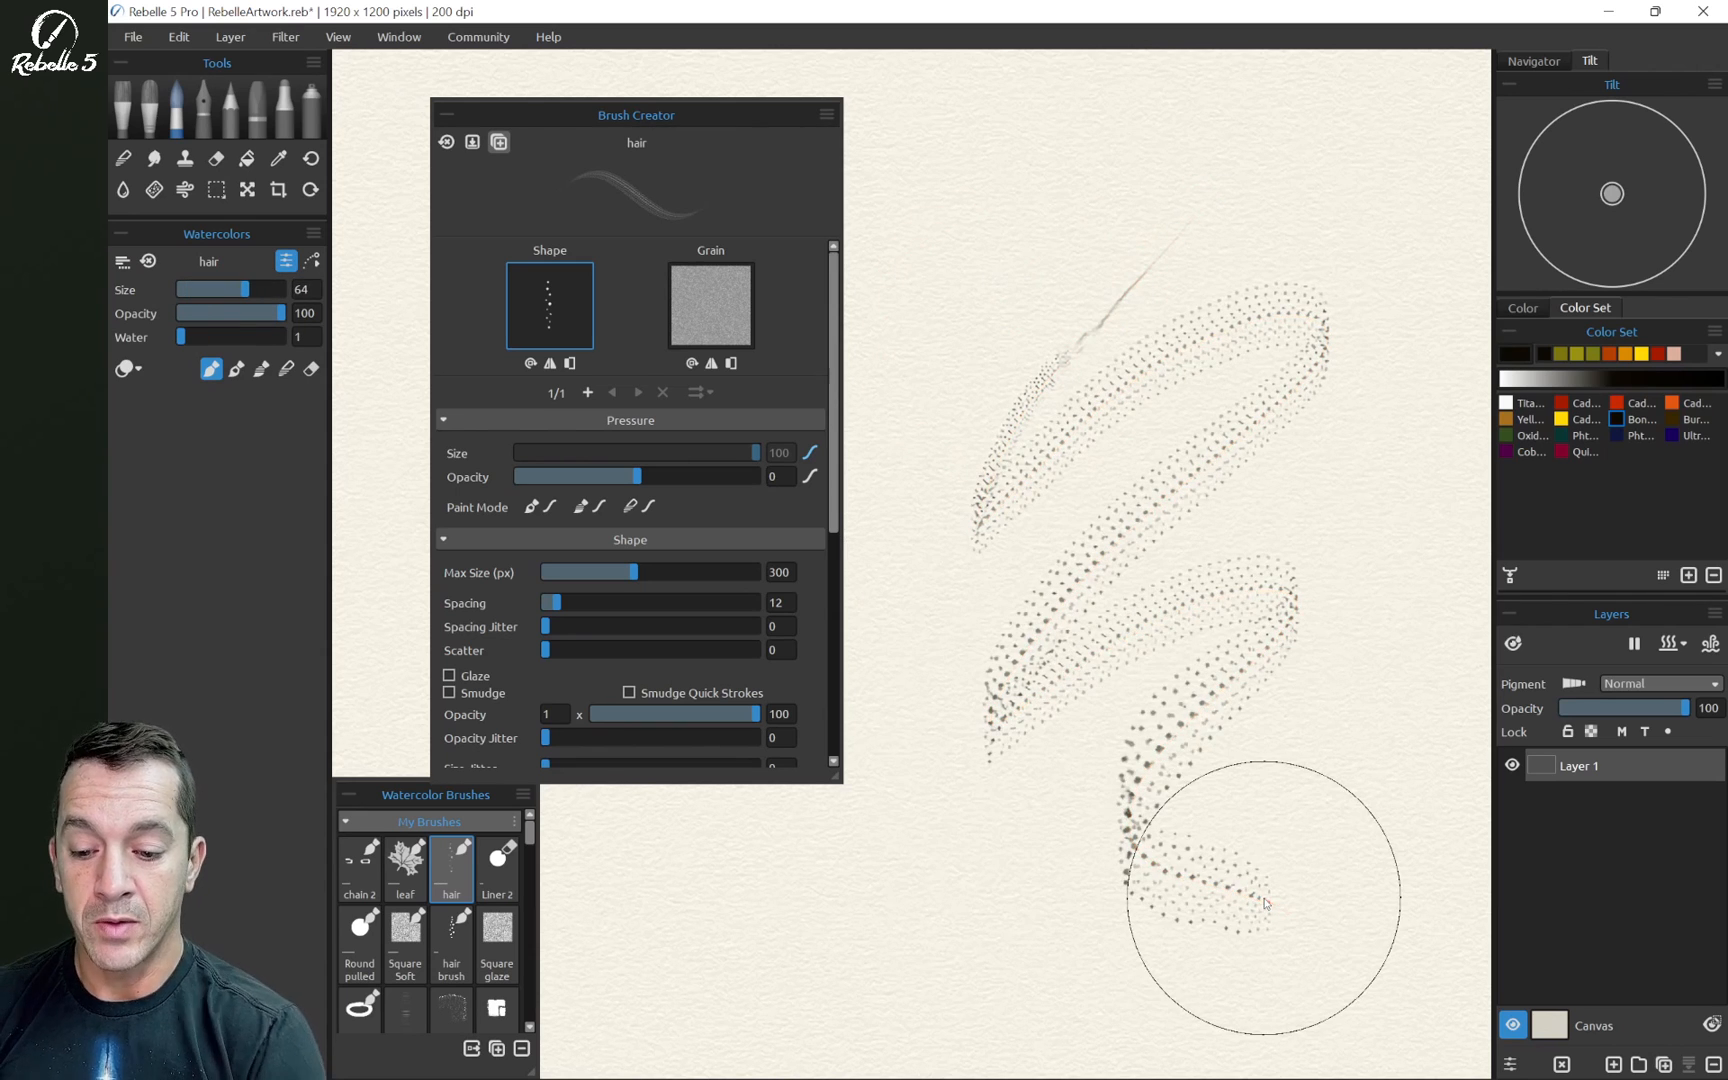
Reset the hair brush's Size pressure curve to a straight line and set the Size pressure to 60
{"action": "left_click", "coordinate": [810, 452]}
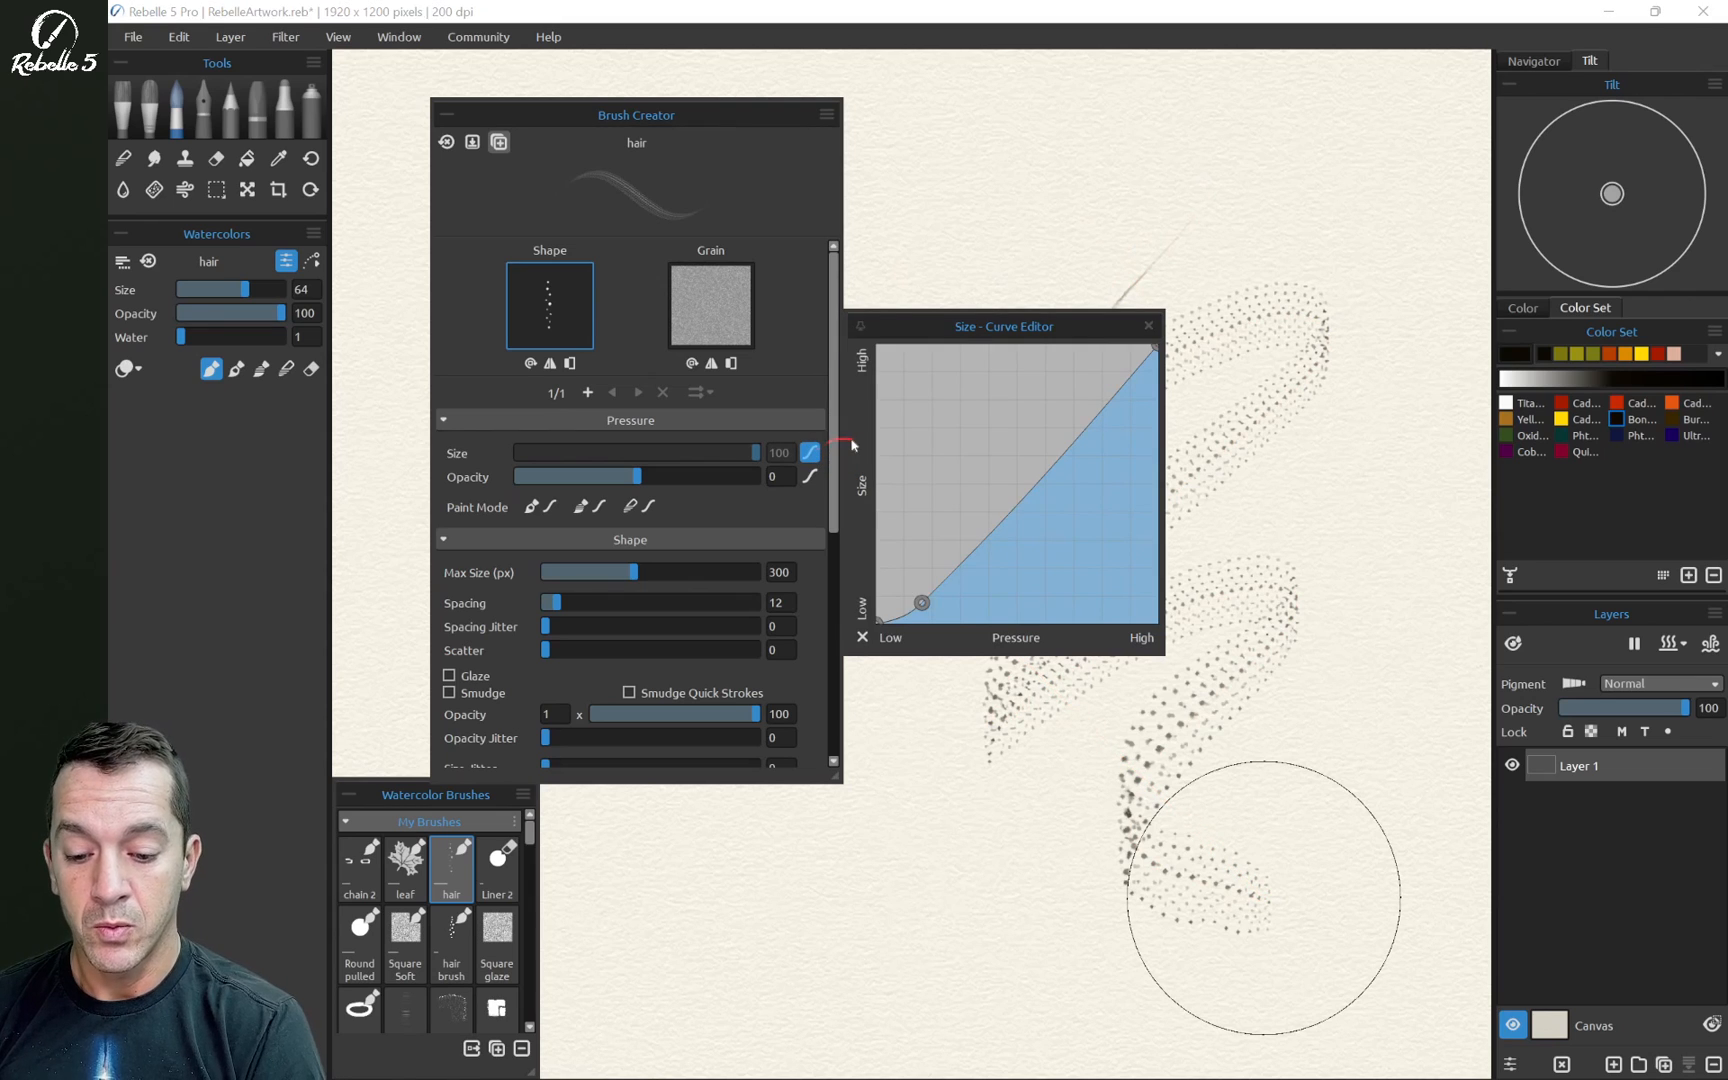
{"action": "left_click", "coordinate": [862, 637]}
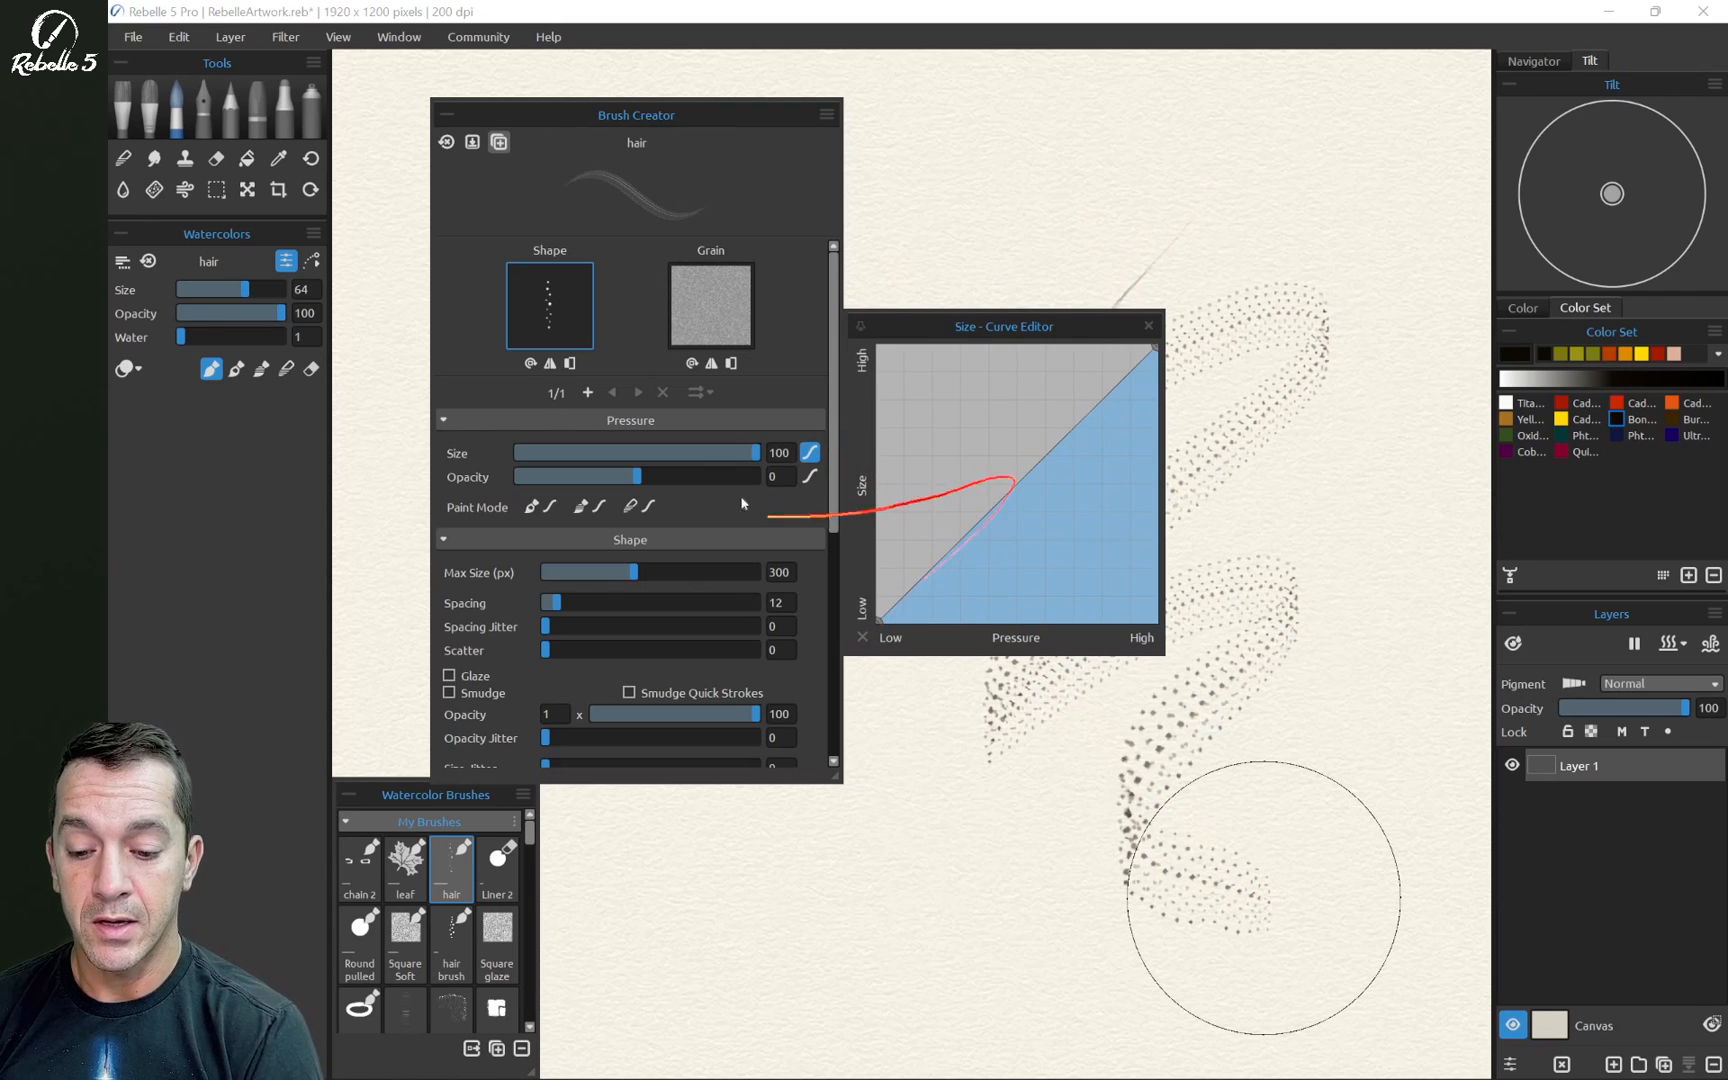
{"action": "left_click_drag", "start_coordinate": [755, 452], "coordinate": [721, 433]}
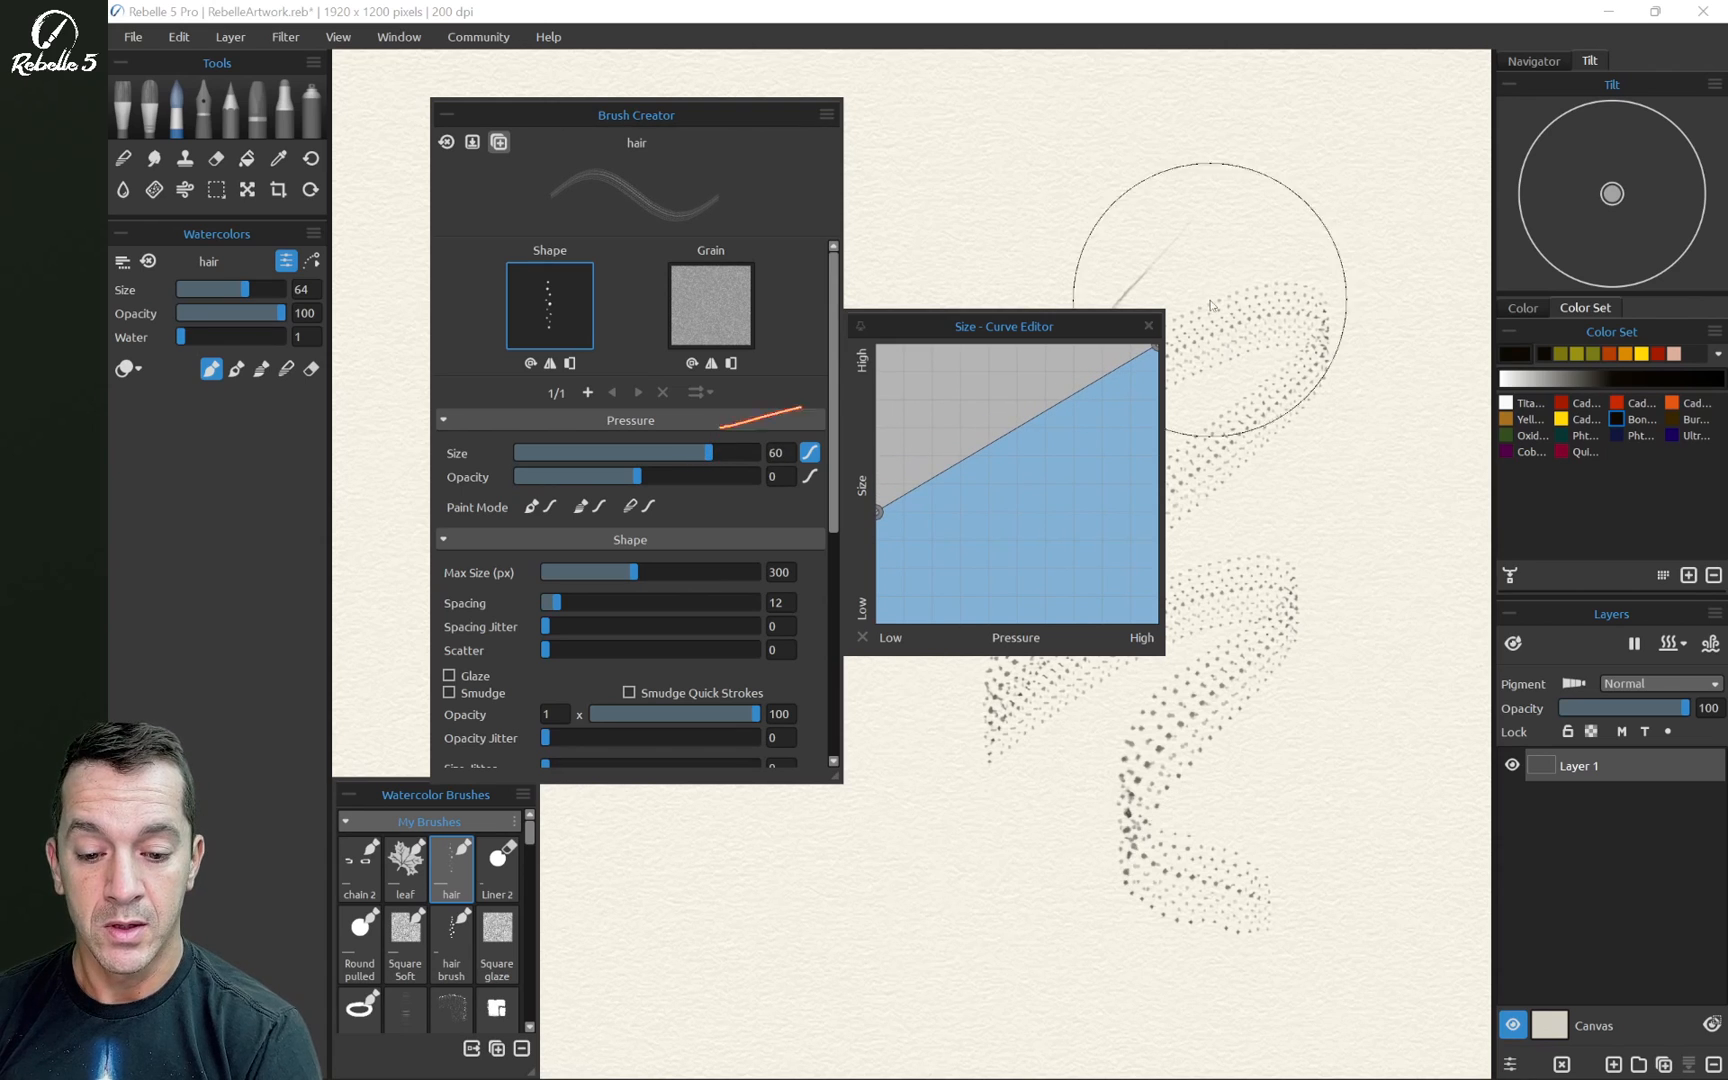
Test the new size response with a broad winding stroke, and undo all the test strokes
{"action": "mouse_move", "coordinate": [1147, 277]}
{"action": "left_mouse_down"}
{"action": "mouse_move", "coordinate": [1057, 174]}
{"action": "mouse_move", "coordinate": [1099, 347]}
{"action": "mouse_move", "coordinate": [1041, 482]}
{"action": "mouse_move", "coordinate": [1090, 641]}
{"action": "left_mouse_up"}
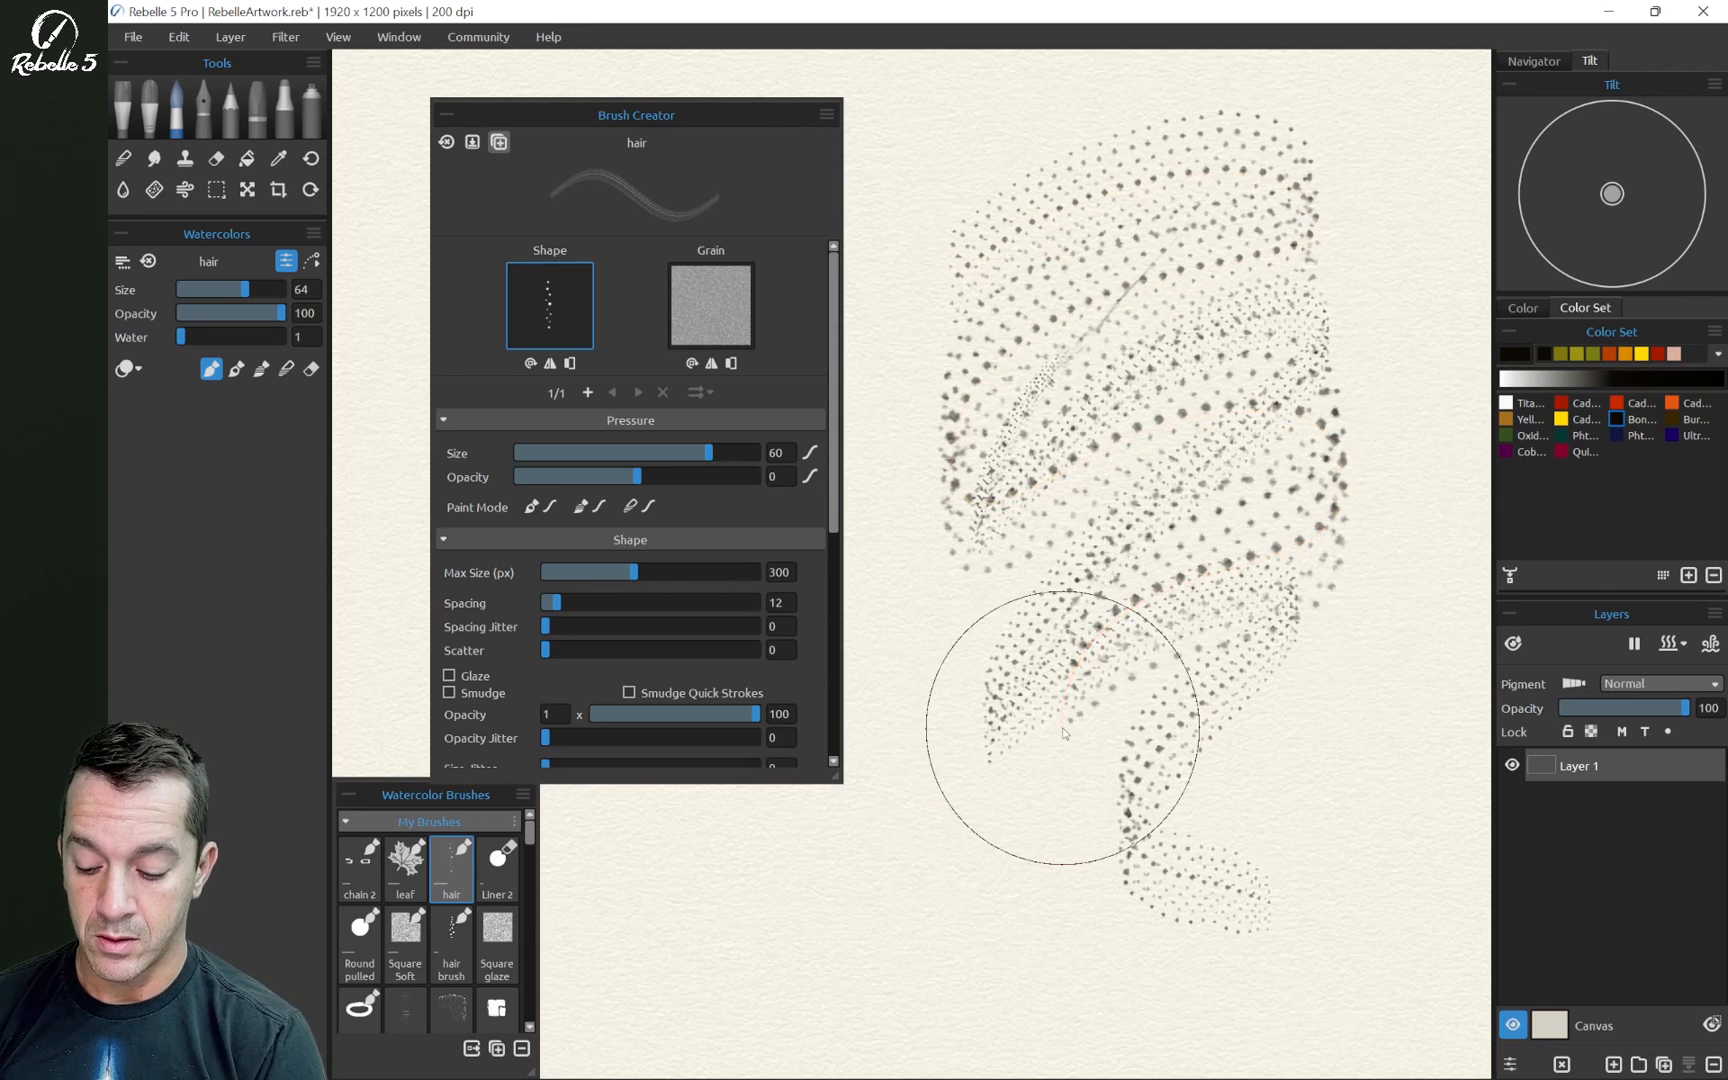
{"action": "key", "text": "ctrl+z"}
{"action": "key", "text": "ctrl+z"}
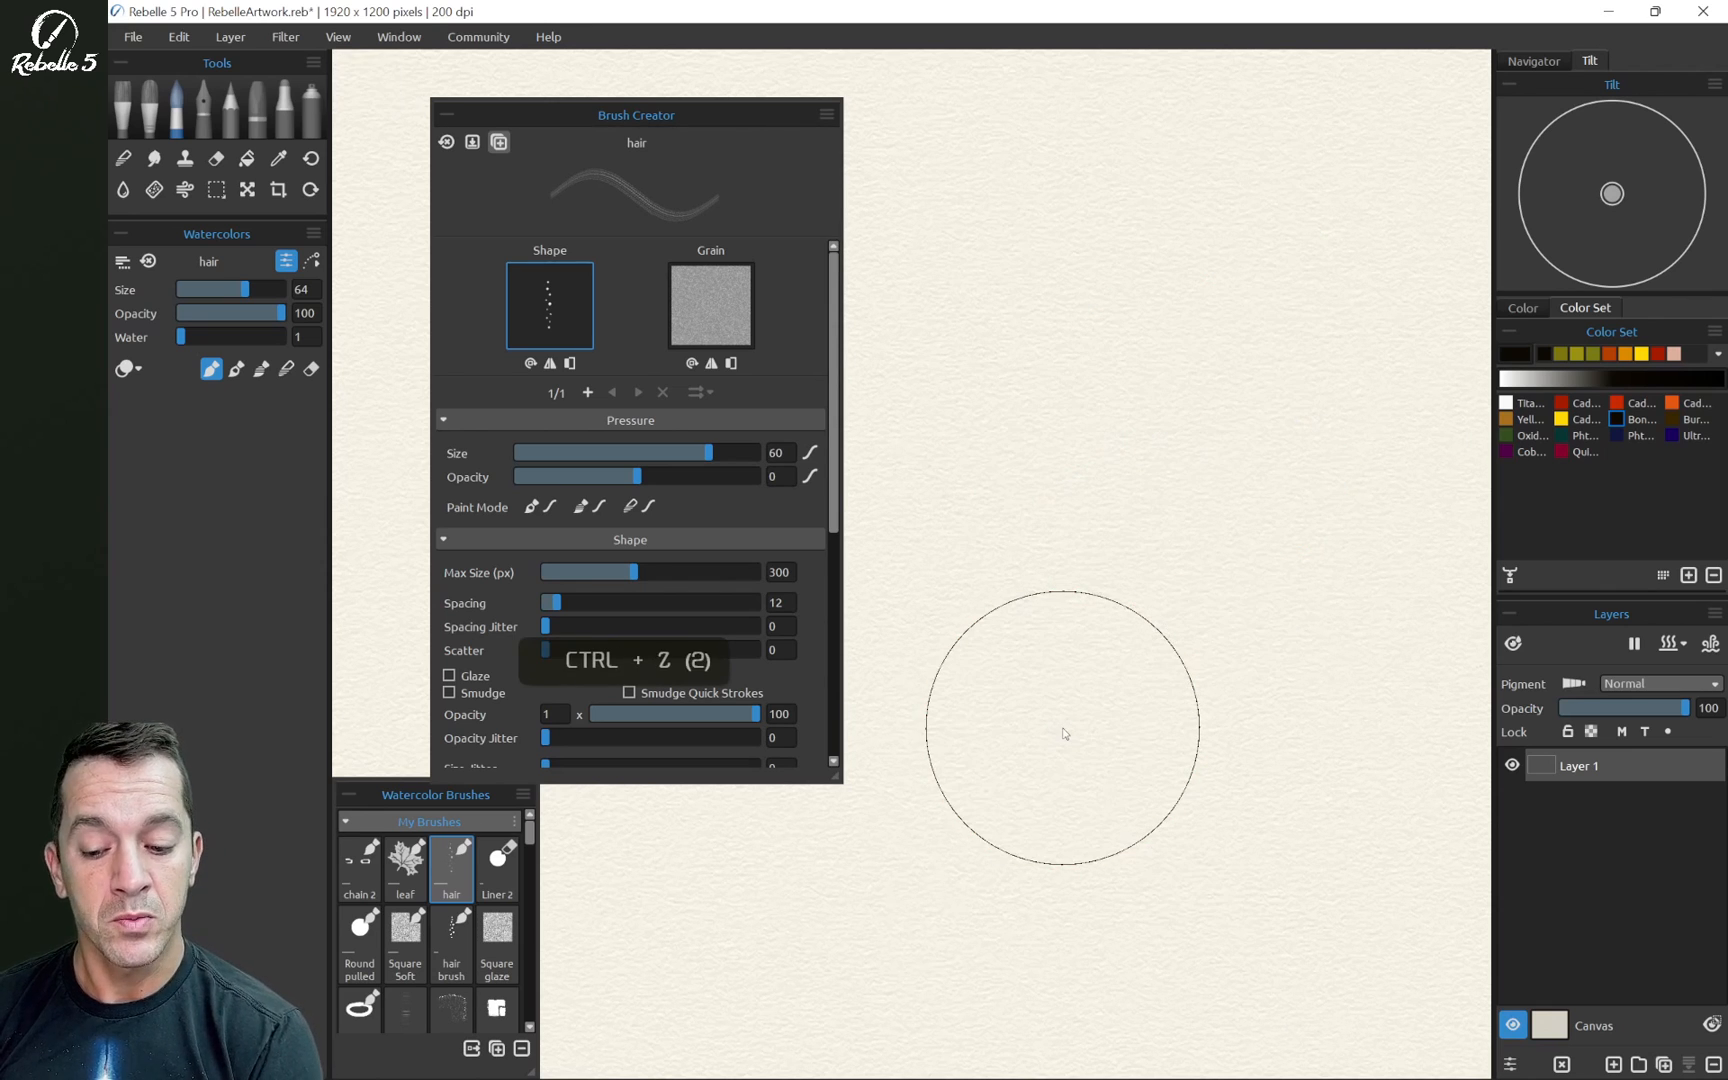
Paint a long curved test stroke with Rotation still set to None, and undo it
{"action": "left_click_drag", "start_coordinate": [833, 445], "coordinate": [830, 552]}
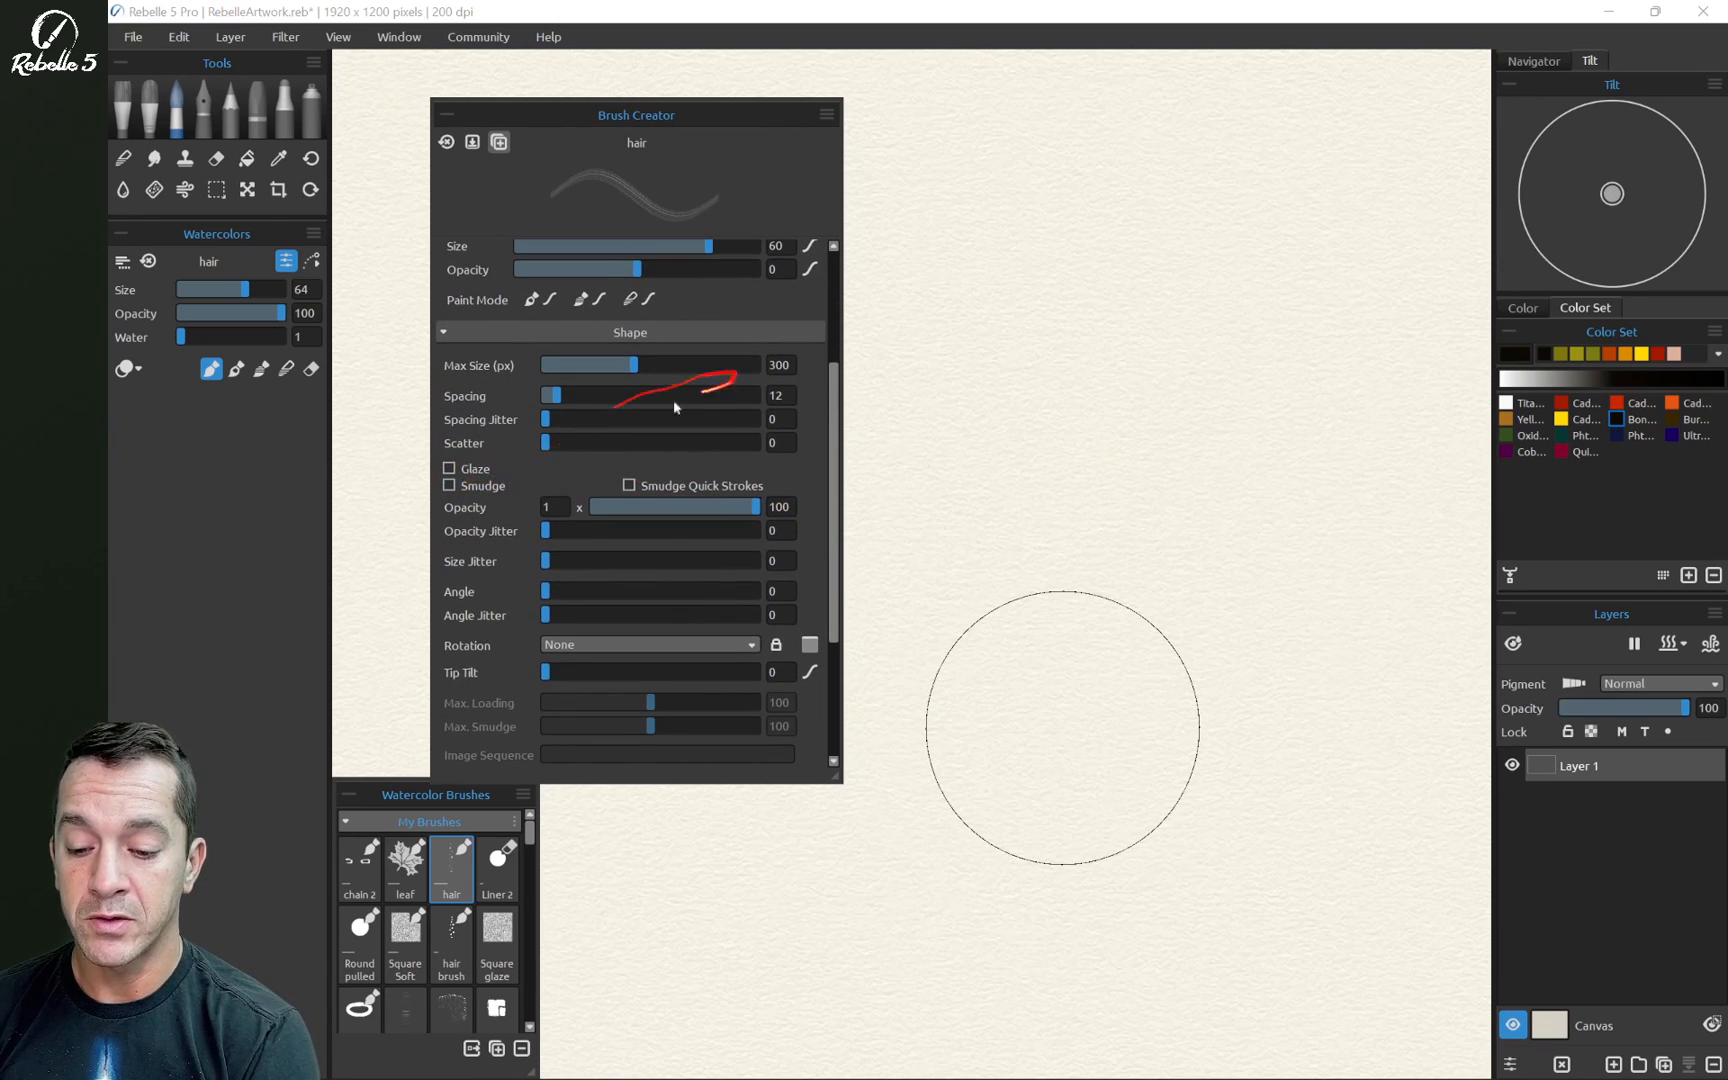
{"action": "key", "text": "ctrl+z"}
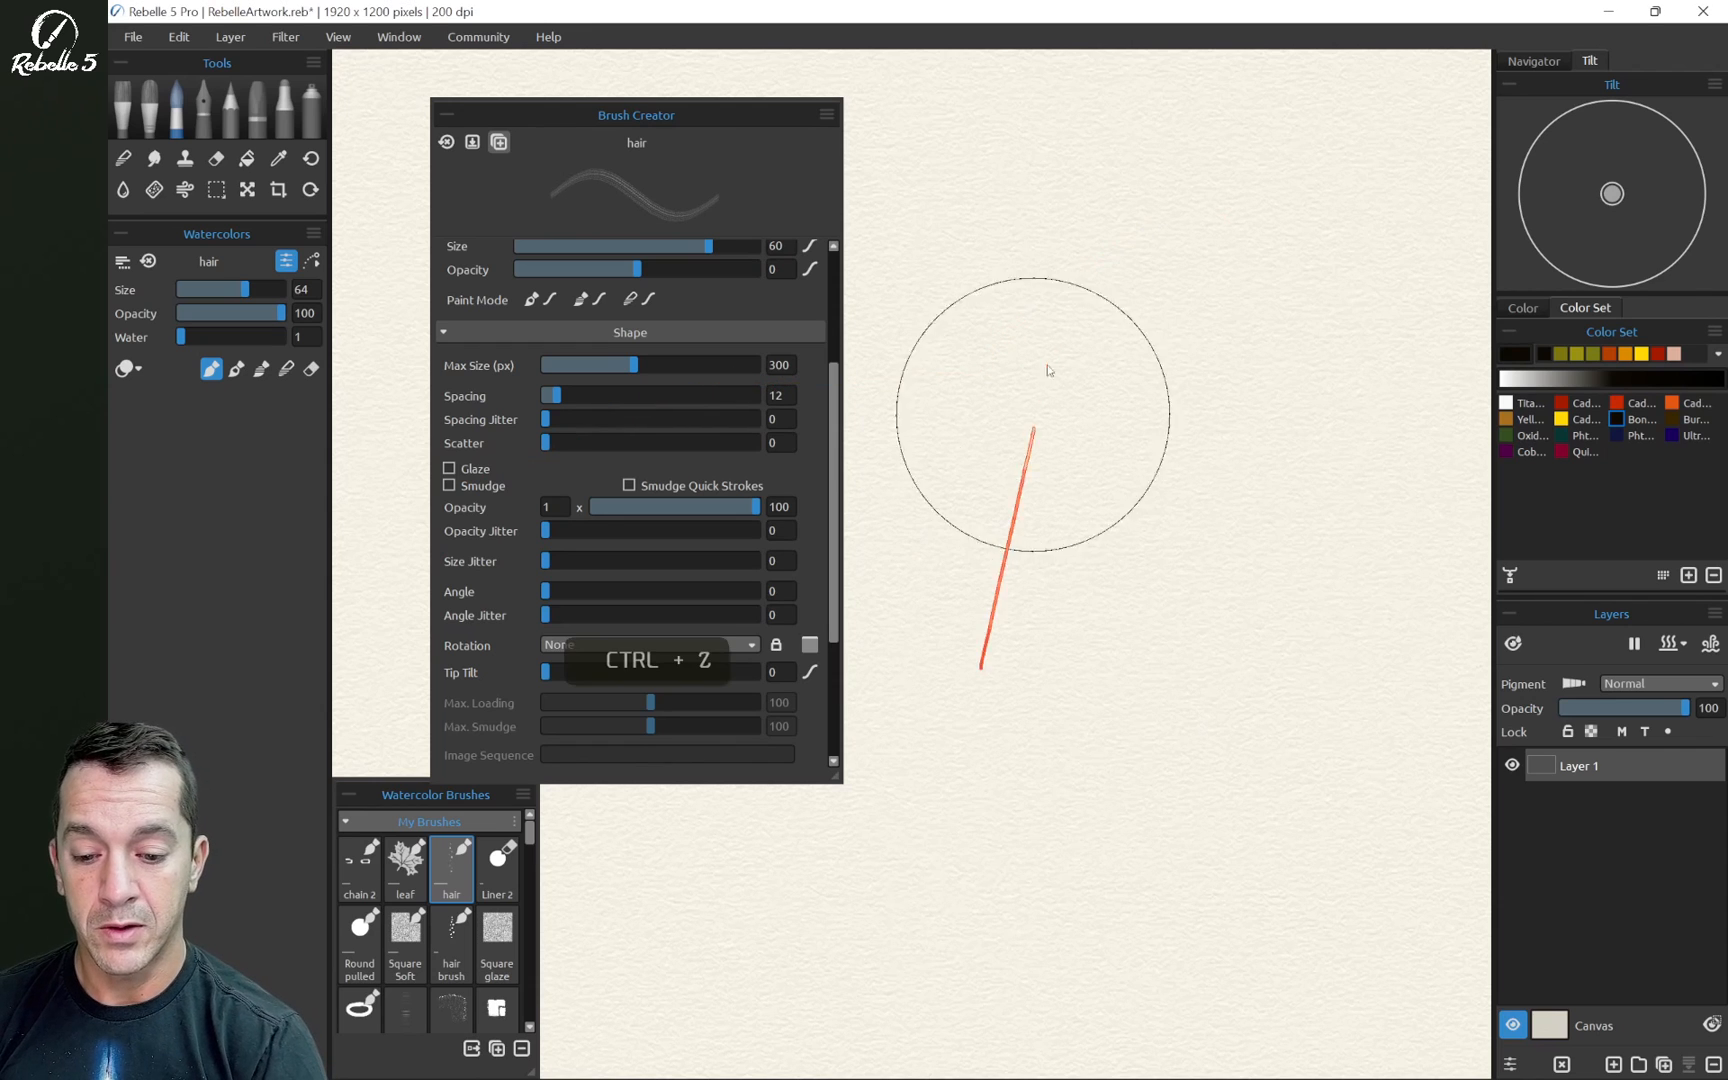
{"action": "mouse_move", "coordinate": [1249, 187]}
{"action": "left_mouse_down"}
{"action": "mouse_move", "coordinate": [1095, 455]}
{"action": "mouse_move", "coordinate": [983, 780]}
{"action": "mouse_move", "coordinate": [919, 845]}
{"action": "mouse_move", "coordinate": [835, 879]}
{"action": "mouse_move", "coordinate": [676, 901]}
{"action": "mouse_move", "coordinate": [635, 873]}
{"action": "left_mouse_up"}
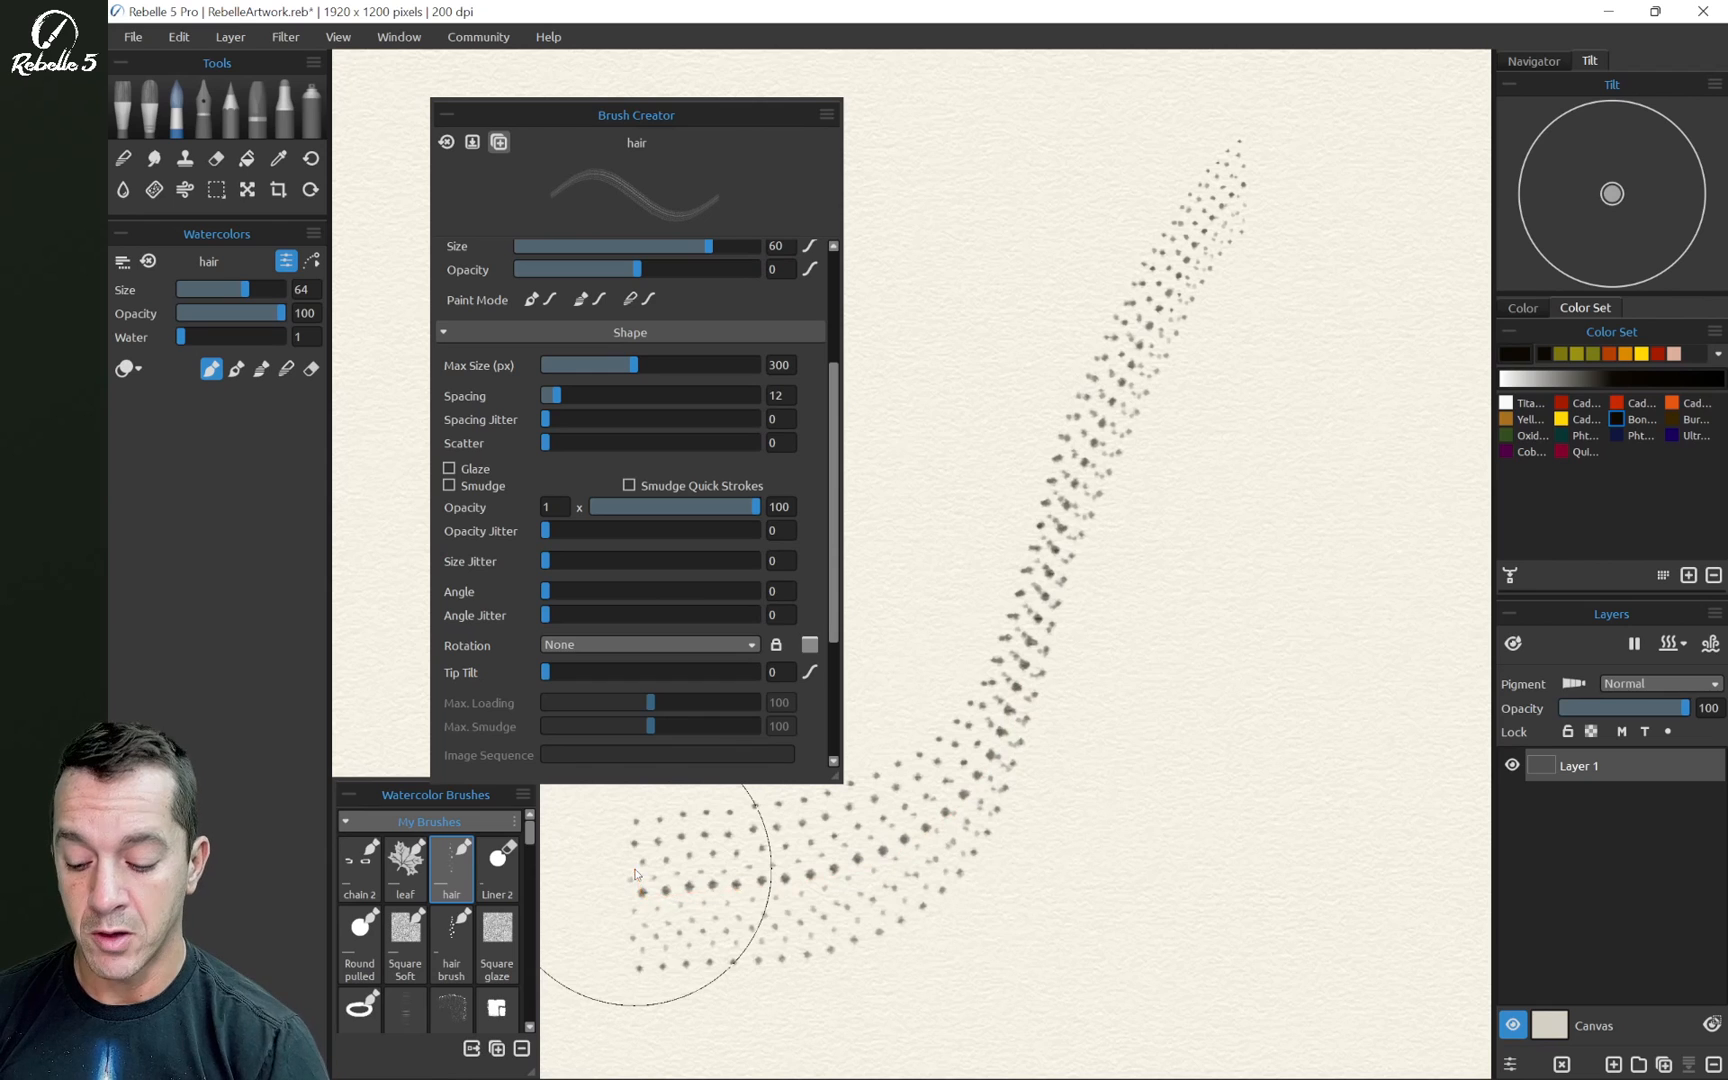
{"action": "key", "text": "ctrl+z"}
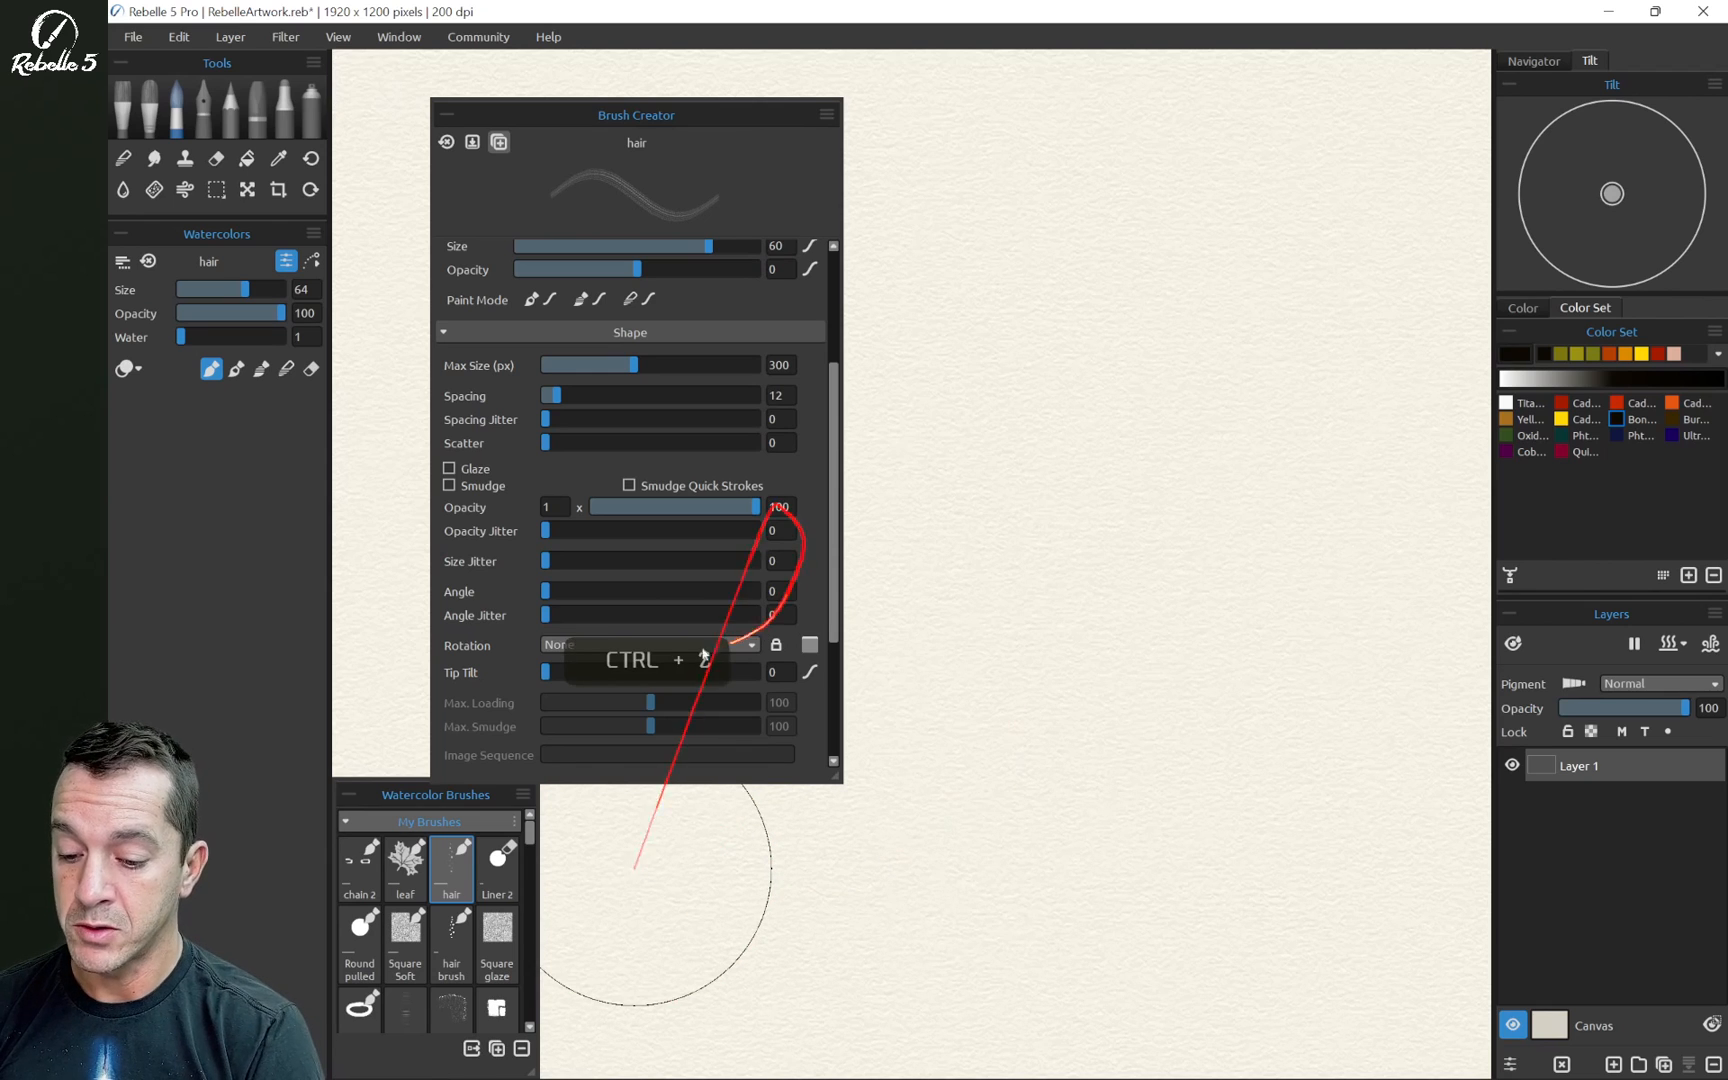
Set the hair brush's Rotation to Pen Tilt, test it with a long curved stroke, and undo the stroke
{"action": "left_click", "coordinate": [707, 645]}
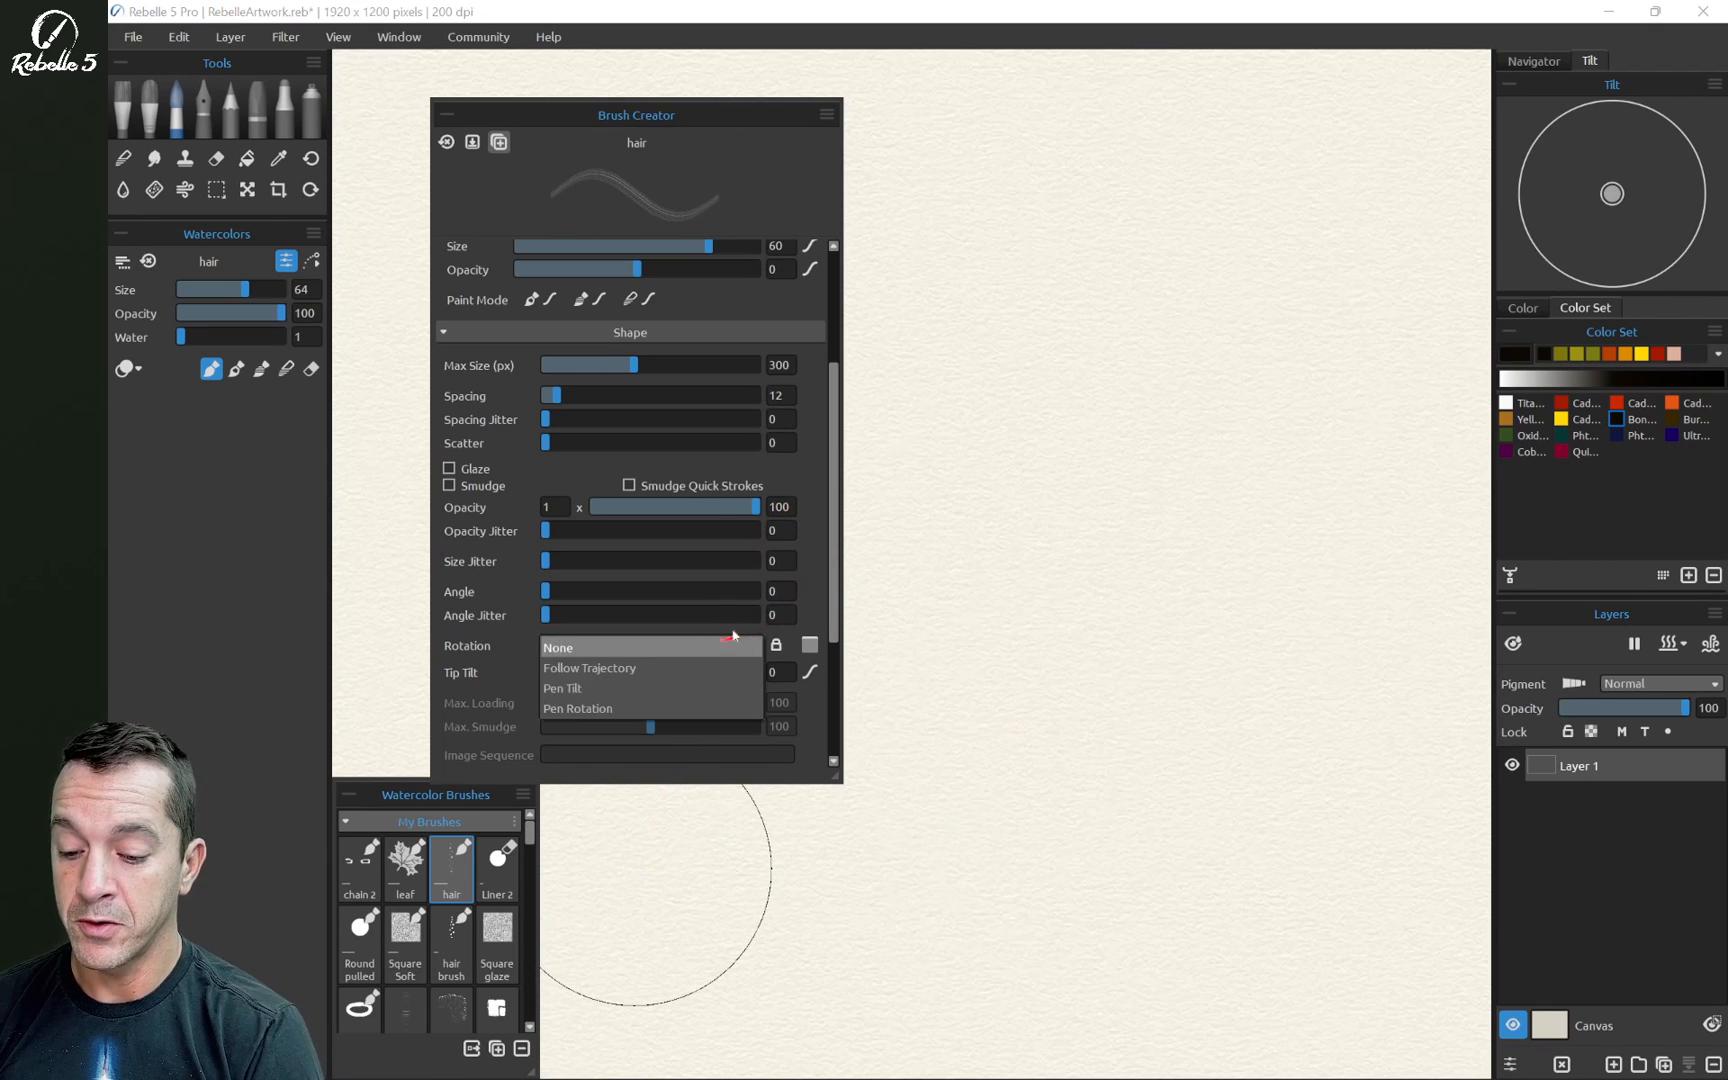
{"action": "left_click", "coordinate": [607, 685]}
{"action": "mouse_move", "coordinate": [1270, 140]}
{"action": "left_mouse_down"}
{"action": "mouse_move", "coordinate": [1198, 246]}
{"action": "mouse_move", "coordinate": [1075, 475]}
{"action": "mouse_move", "coordinate": [1039, 653]}
{"action": "mouse_move", "coordinate": [1120, 872]}
{"action": "mouse_move", "coordinate": [1200, 957]}
{"action": "mouse_move", "coordinate": [1317, 1021]}
{"action": "mouse_move", "coordinate": [1418, 1044]}
{"action": "left_mouse_up"}
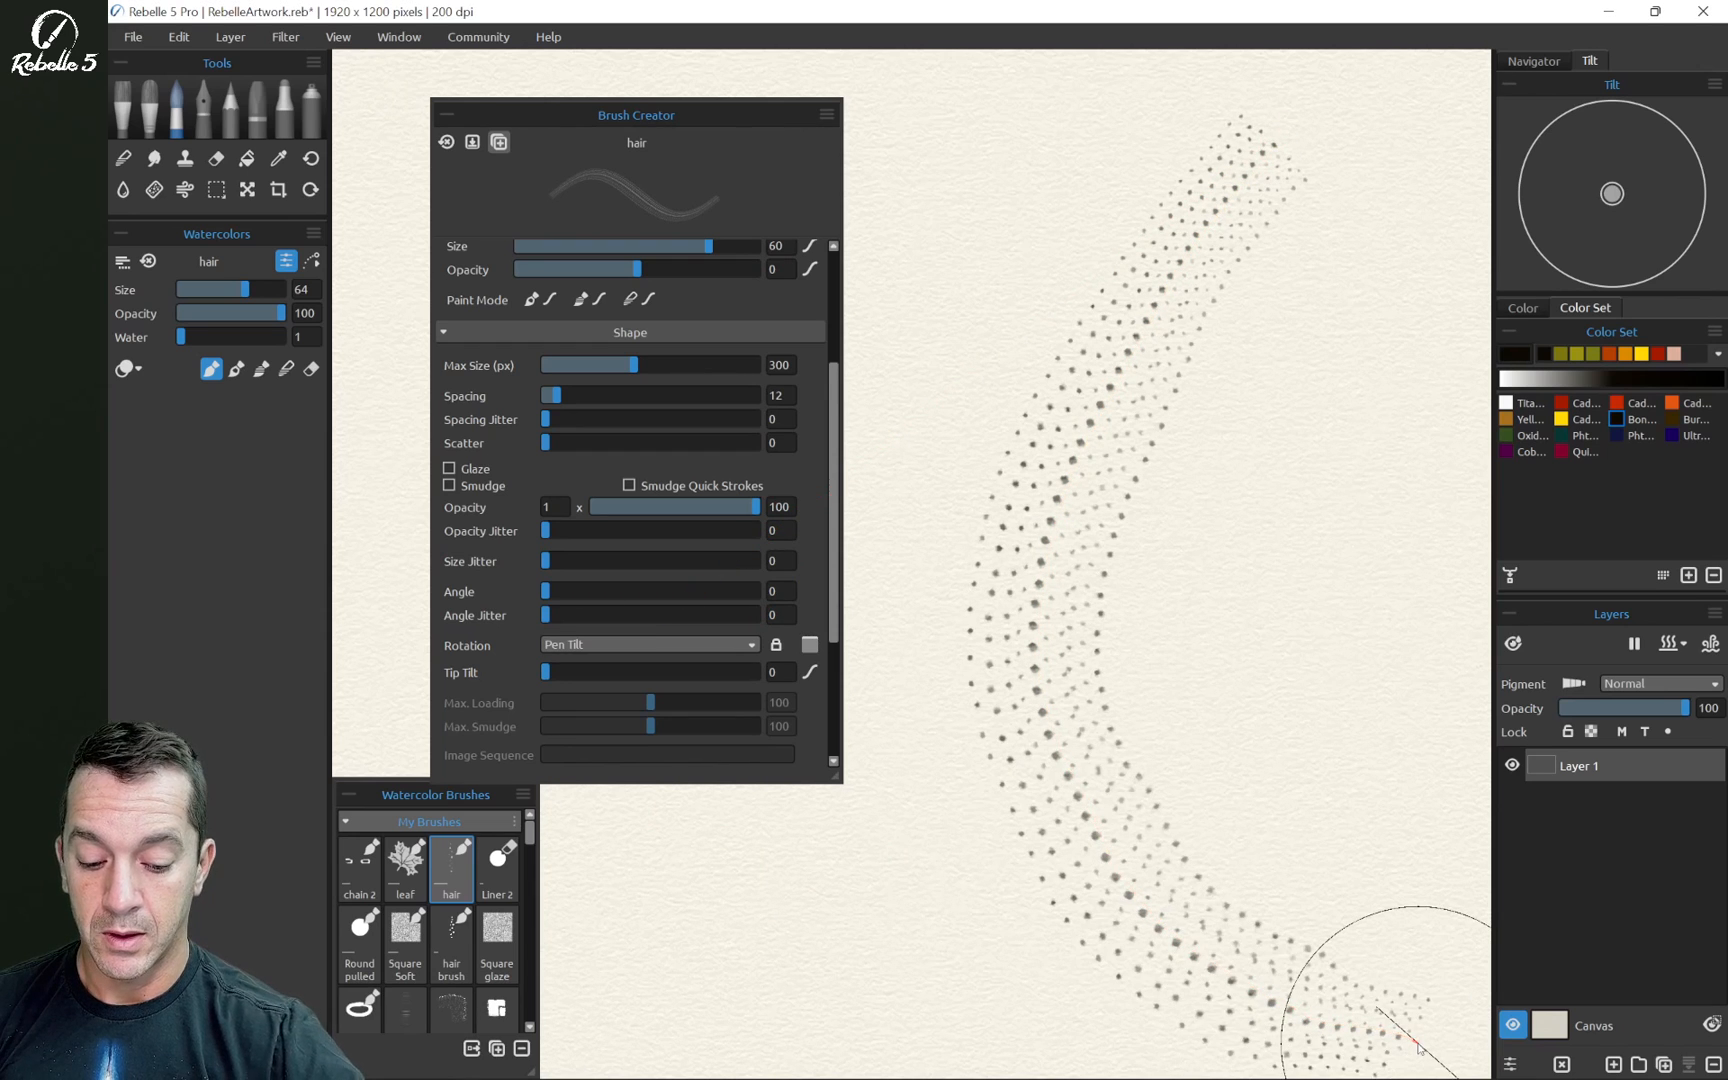
{"action": "key", "text": "ctrl+z"}
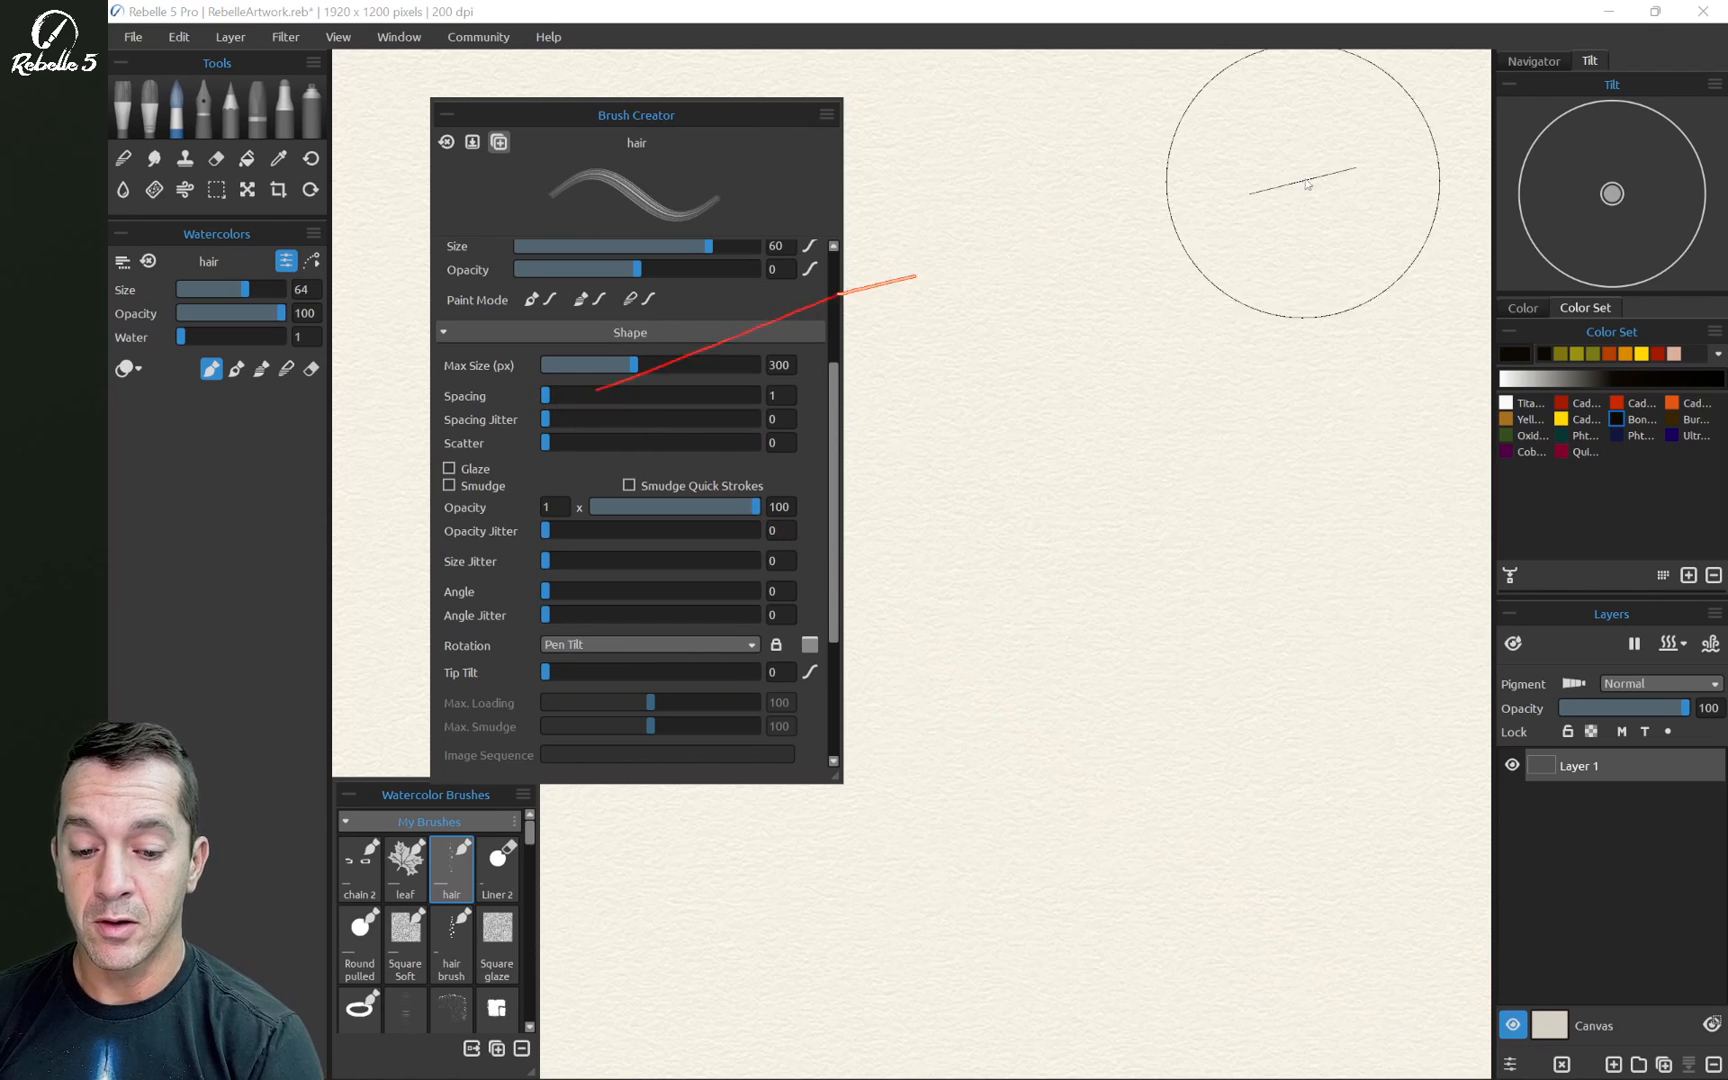
Set Spacing to 1 and try it with long curved strokes, undoing the first one
{"action": "mouse_move", "coordinate": [1315, 150]}
{"action": "left_mouse_down"}
{"action": "mouse_move", "coordinate": [1147, 372]}
{"action": "mouse_move", "coordinate": [1076, 496]}
{"action": "mouse_move", "coordinate": [1011, 748]}
{"action": "mouse_move", "coordinate": [1003, 928]}
{"action": "mouse_move", "coordinate": [961, 997]}
{"action": "mouse_move", "coordinate": [893, 1010]}
{"action": "left_mouse_up"}
{"action": "key", "text": "ctrl+z"}
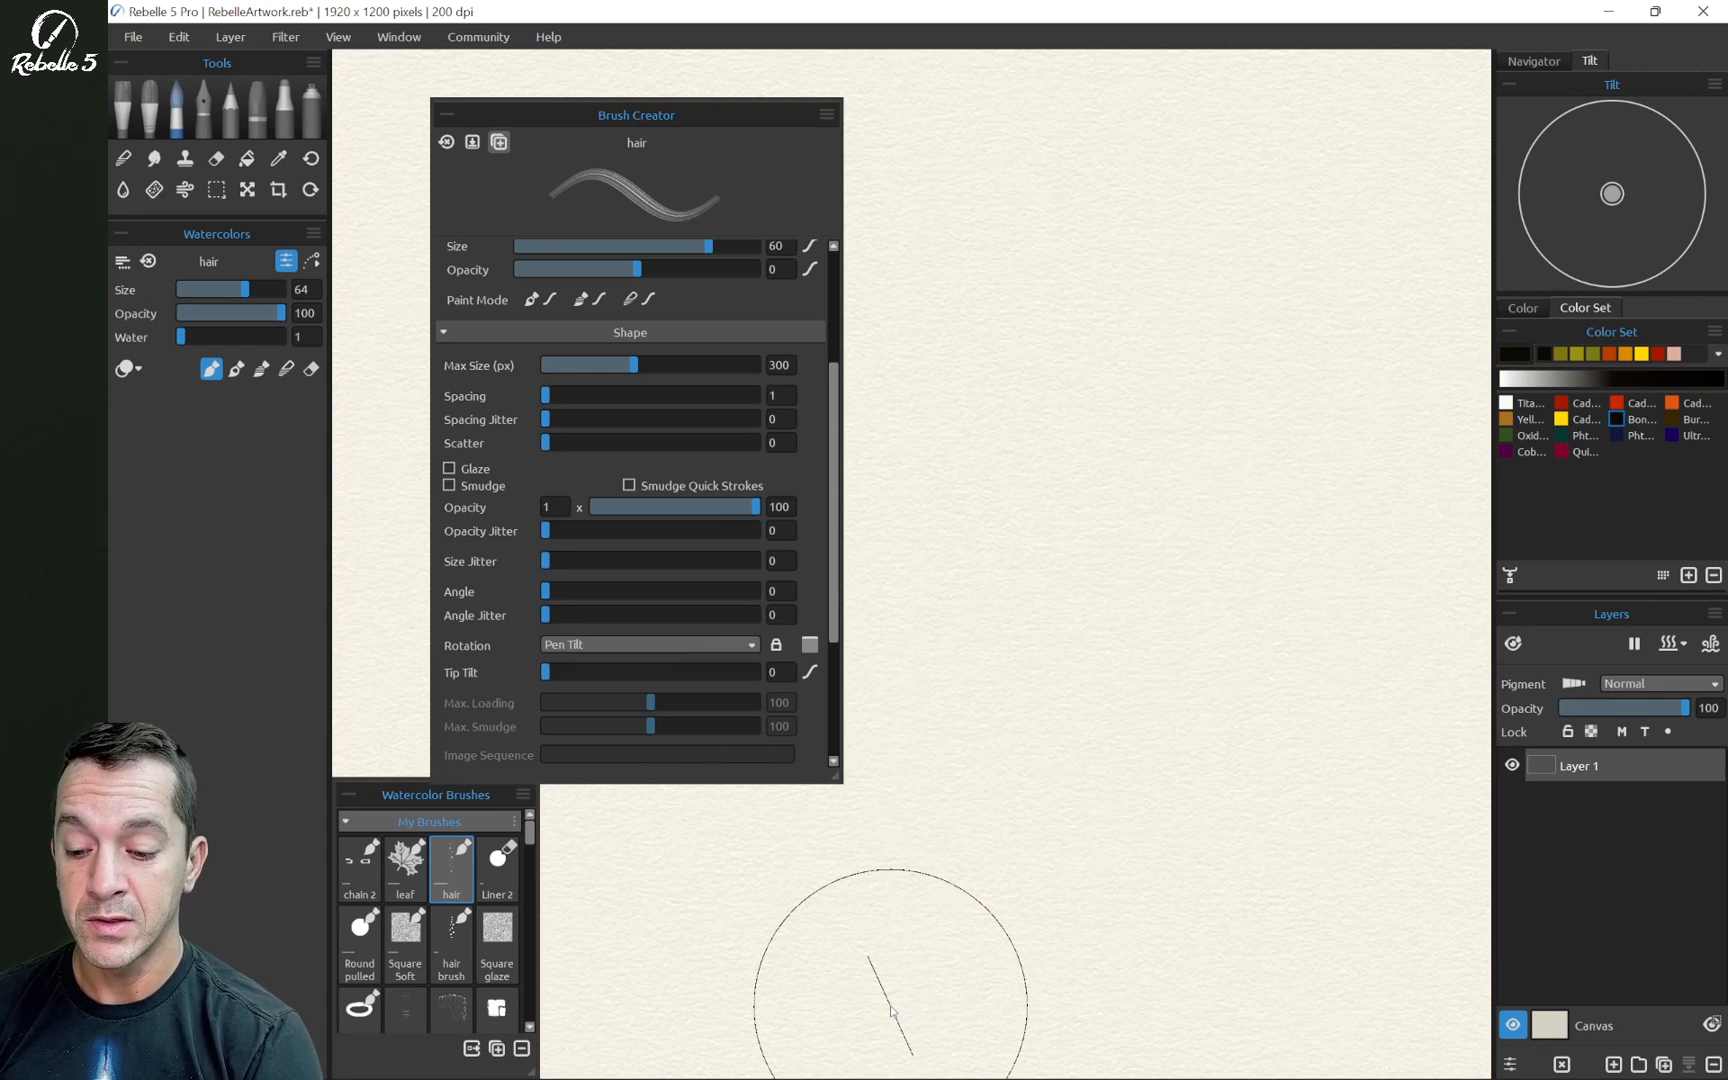
{"action": "mouse_move", "coordinate": [1268, 185]}
{"action": "left_mouse_down"}
{"action": "mouse_move", "coordinate": [1130, 360]}
{"action": "mouse_move", "coordinate": [893, 875]}
{"action": "mouse_move", "coordinate": [858, 888]}
{"action": "left_mouse_up"}
With Smudge on, raise Spacing to 21, paint curved test strokes beside the dark one, and undo them all
{"action": "left_click_drag", "start_coordinate": [555, 396], "coordinate": [564, 397]}
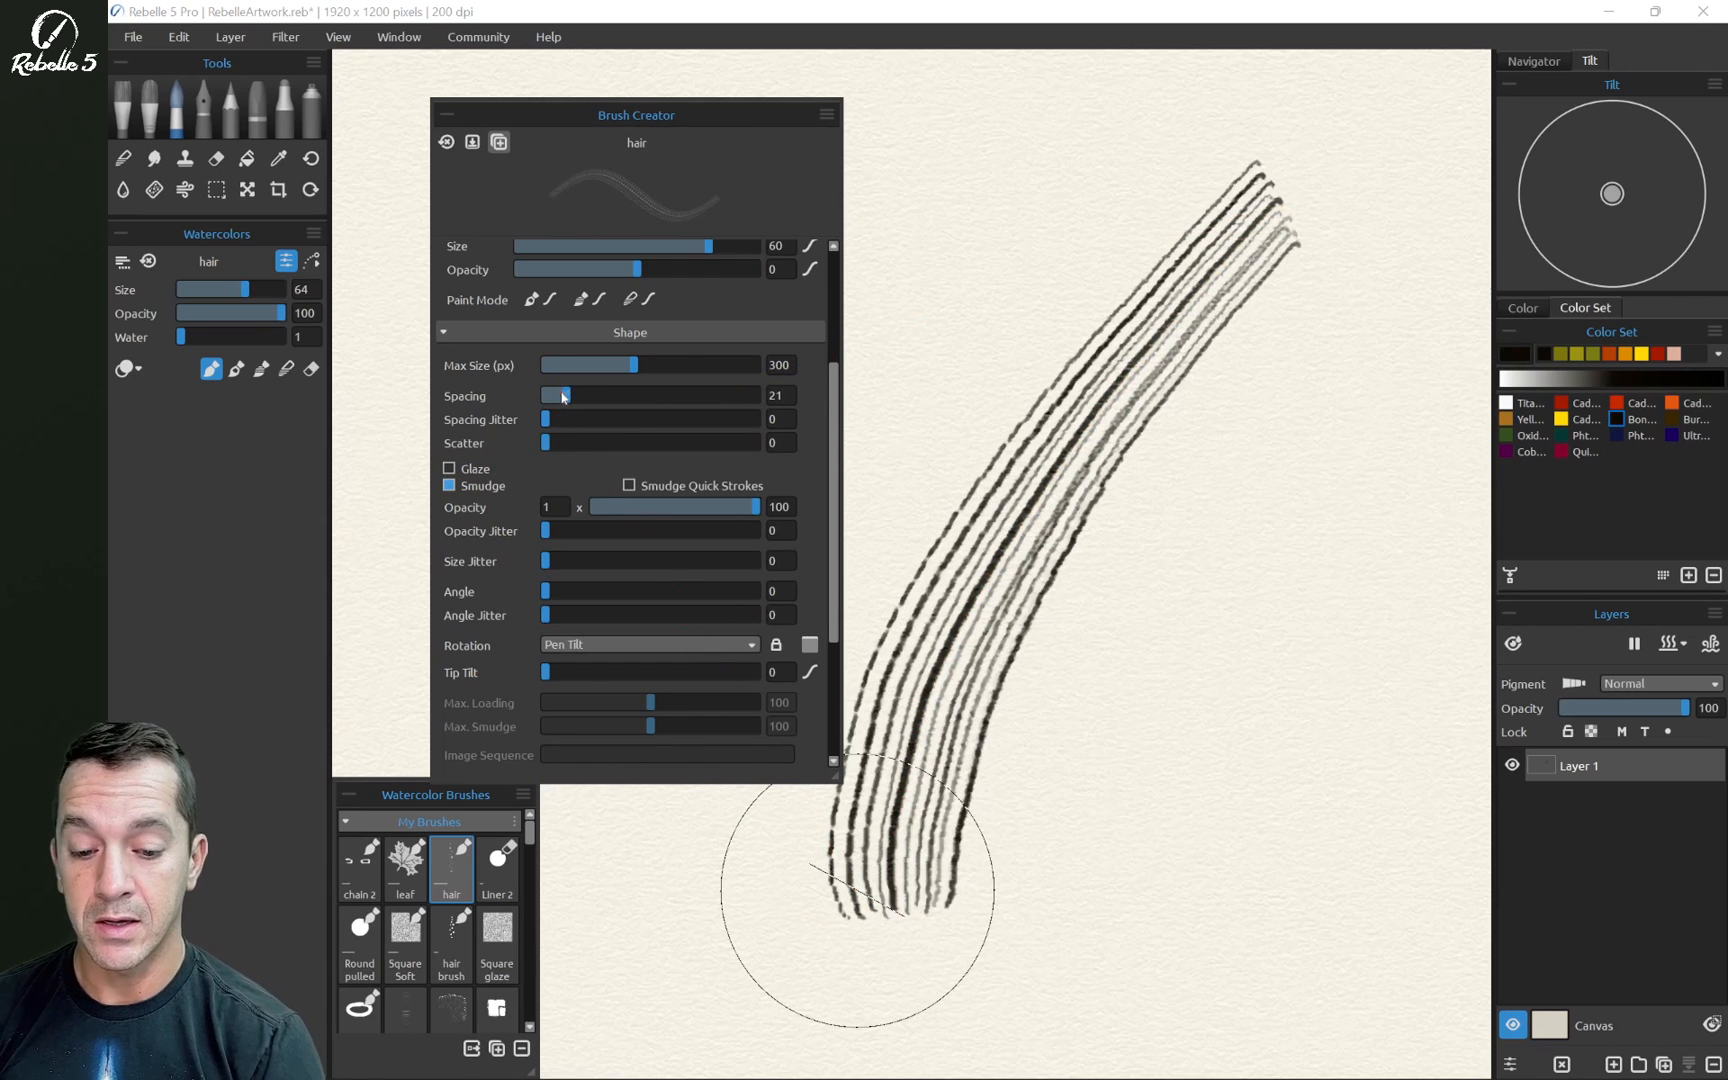
{"action": "mouse_move", "coordinate": [1320, 240]}
{"action": "left_mouse_down"}
{"action": "mouse_move", "coordinate": [1242, 540]}
{"action": "mouse_move", "coordinate": [1110, 815]}
{"action": "mouse_move", "coordinate": [895, 1025]}
{"action": "left_mouse_up"}
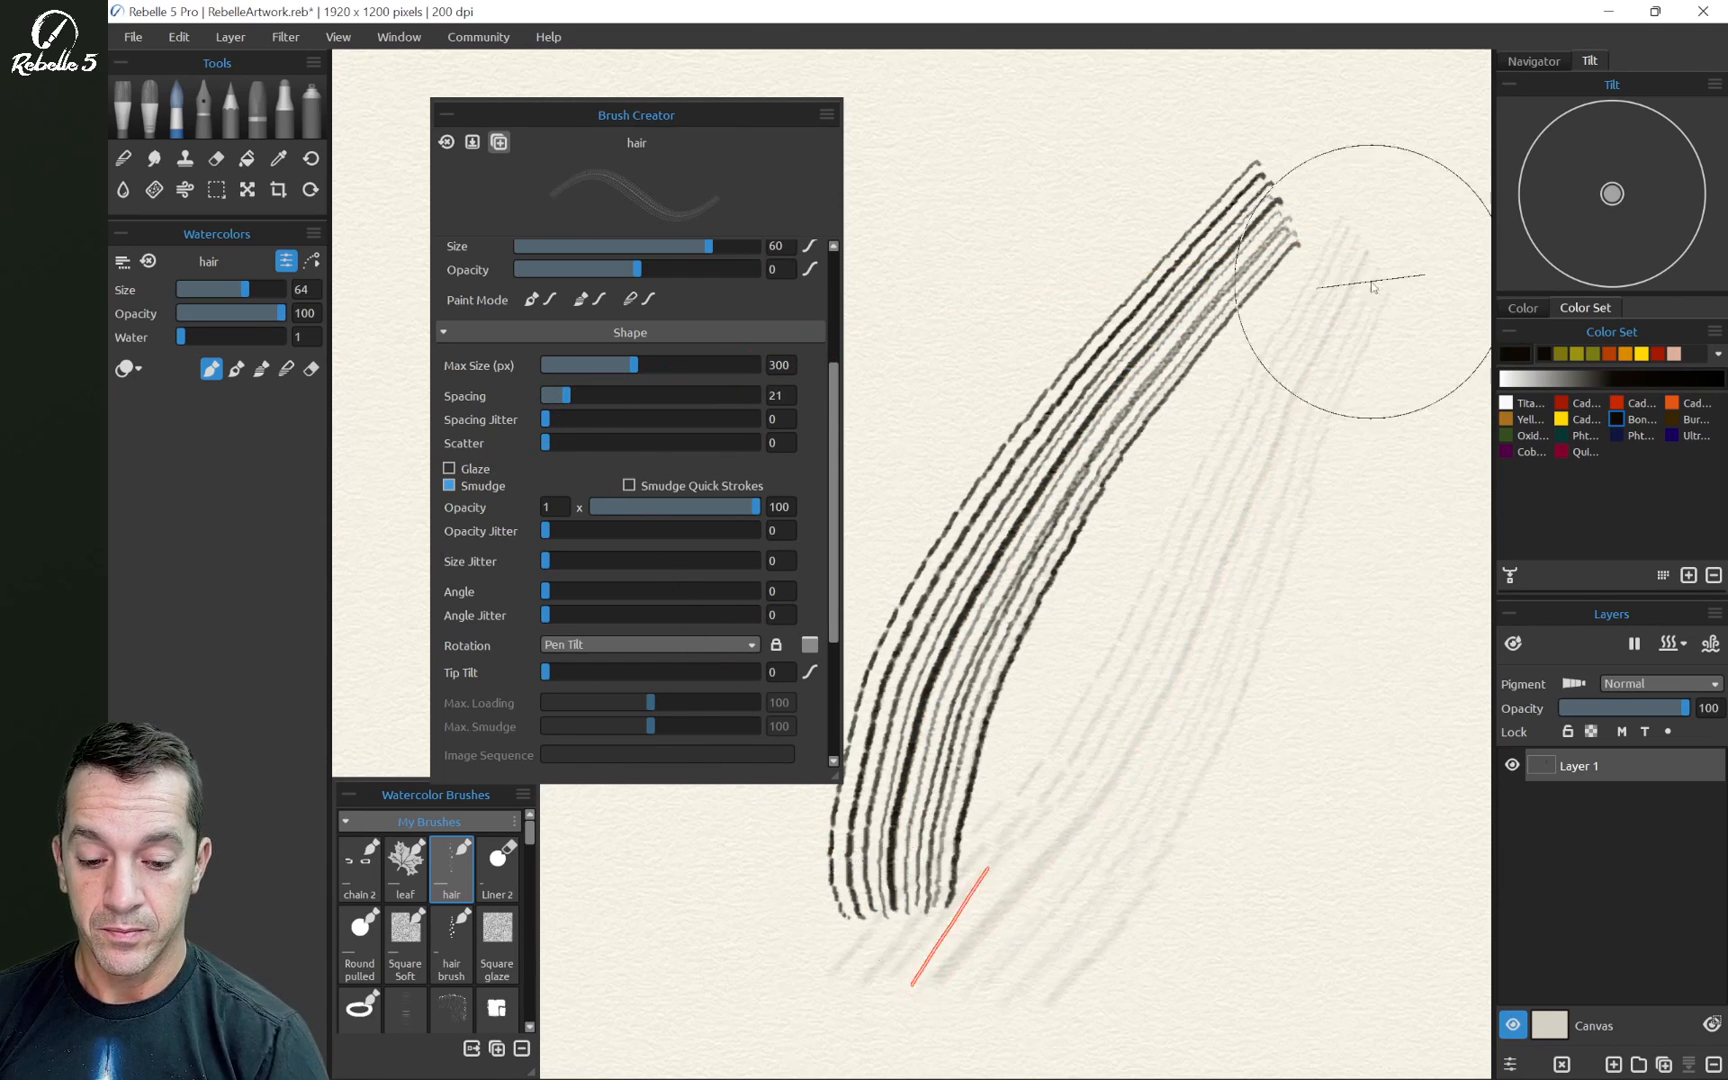
{"action": "mouse_move", "coordinate": [1372, 287]}
{"action": "left_mouse_down"}
{"action": "mouse_move", "coordinate": [1210, 680]}
{"action": "mouse_move", "coordinate": [1092, 895]}
{"action": "left_mouse_up"}
{"action": "key", "text": "ctrl+z"}
{"action": "key", "text": "ctrl+z"}
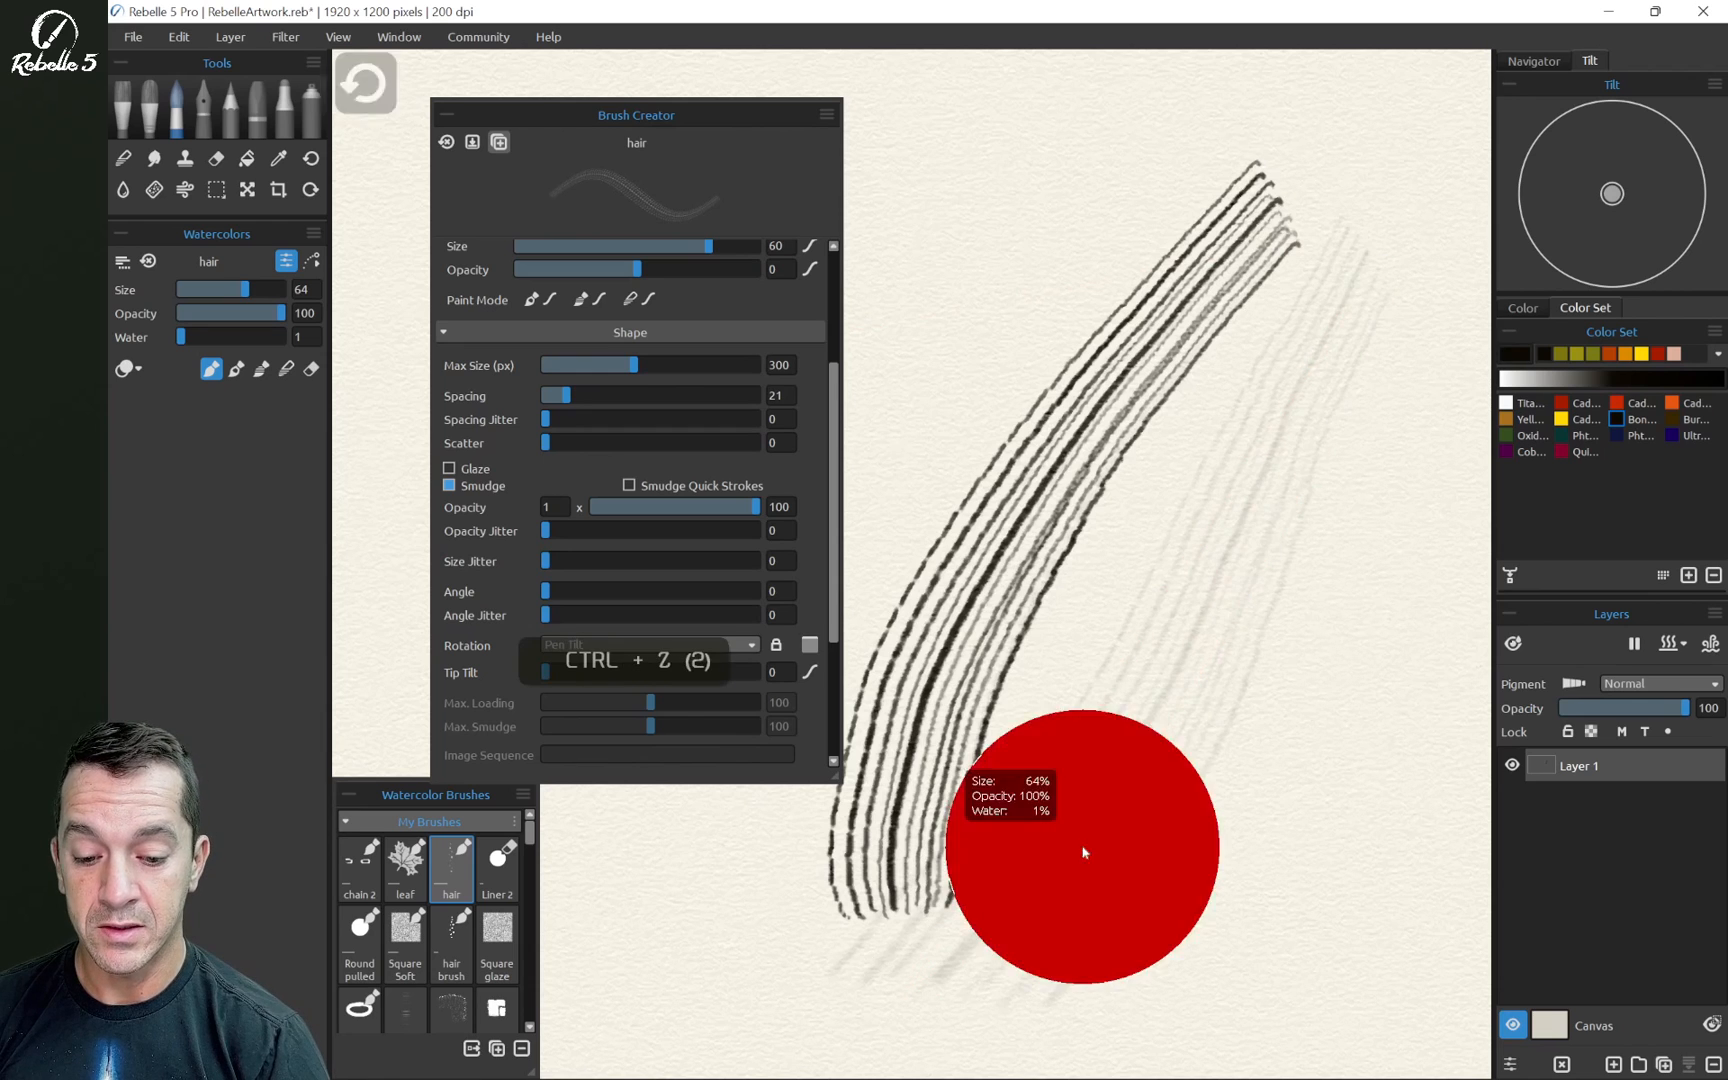
{"action": "key", "text": "ctrl+z"}
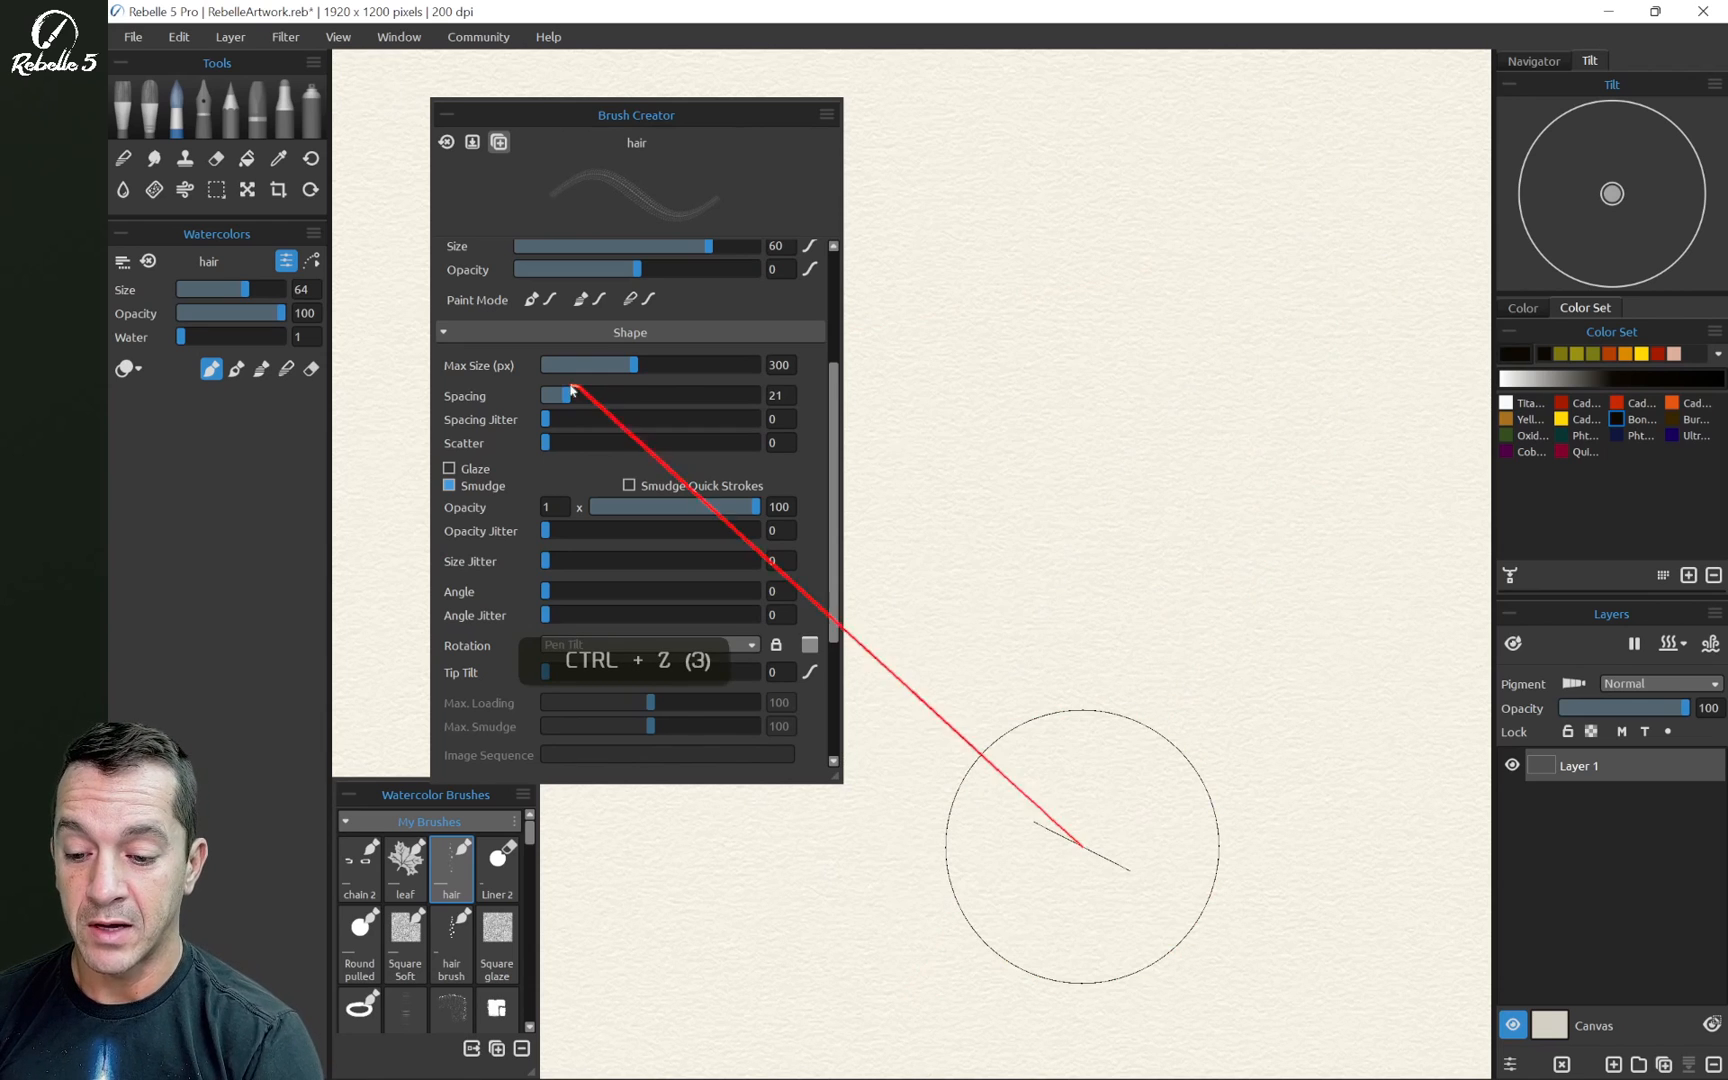
Lower the brush's Spacing to 13, try it with curved strokes, and undo them
{"action": "left_click_drag", "start_coordinate": [573, 399], "coordinate": [557, 397]}
{"action": "mouse_move", "coordinate": [1292, 154]}
{"action": "left_mouse_down"}
{"action": "mouse_move", "coordinate": [1091, 515]}
{"action": "mouse_move", "coordinate": [994, 851]}
{"action": "left_mouse_up"}
{"action": "mouse_move", "coordinate": [1310, 213]}
{"action": "left_mouse_down"}
{"action": "mouse_move", "coordinate": [951, 643]}
{"action": "mouse_move", "coordinate": [835, 457]}
{"action": "mouse_move", "coordinate": [838, 315]}
{"action": "left_mouse_up"}
{"action": "key", "text": "ctrl+z"}
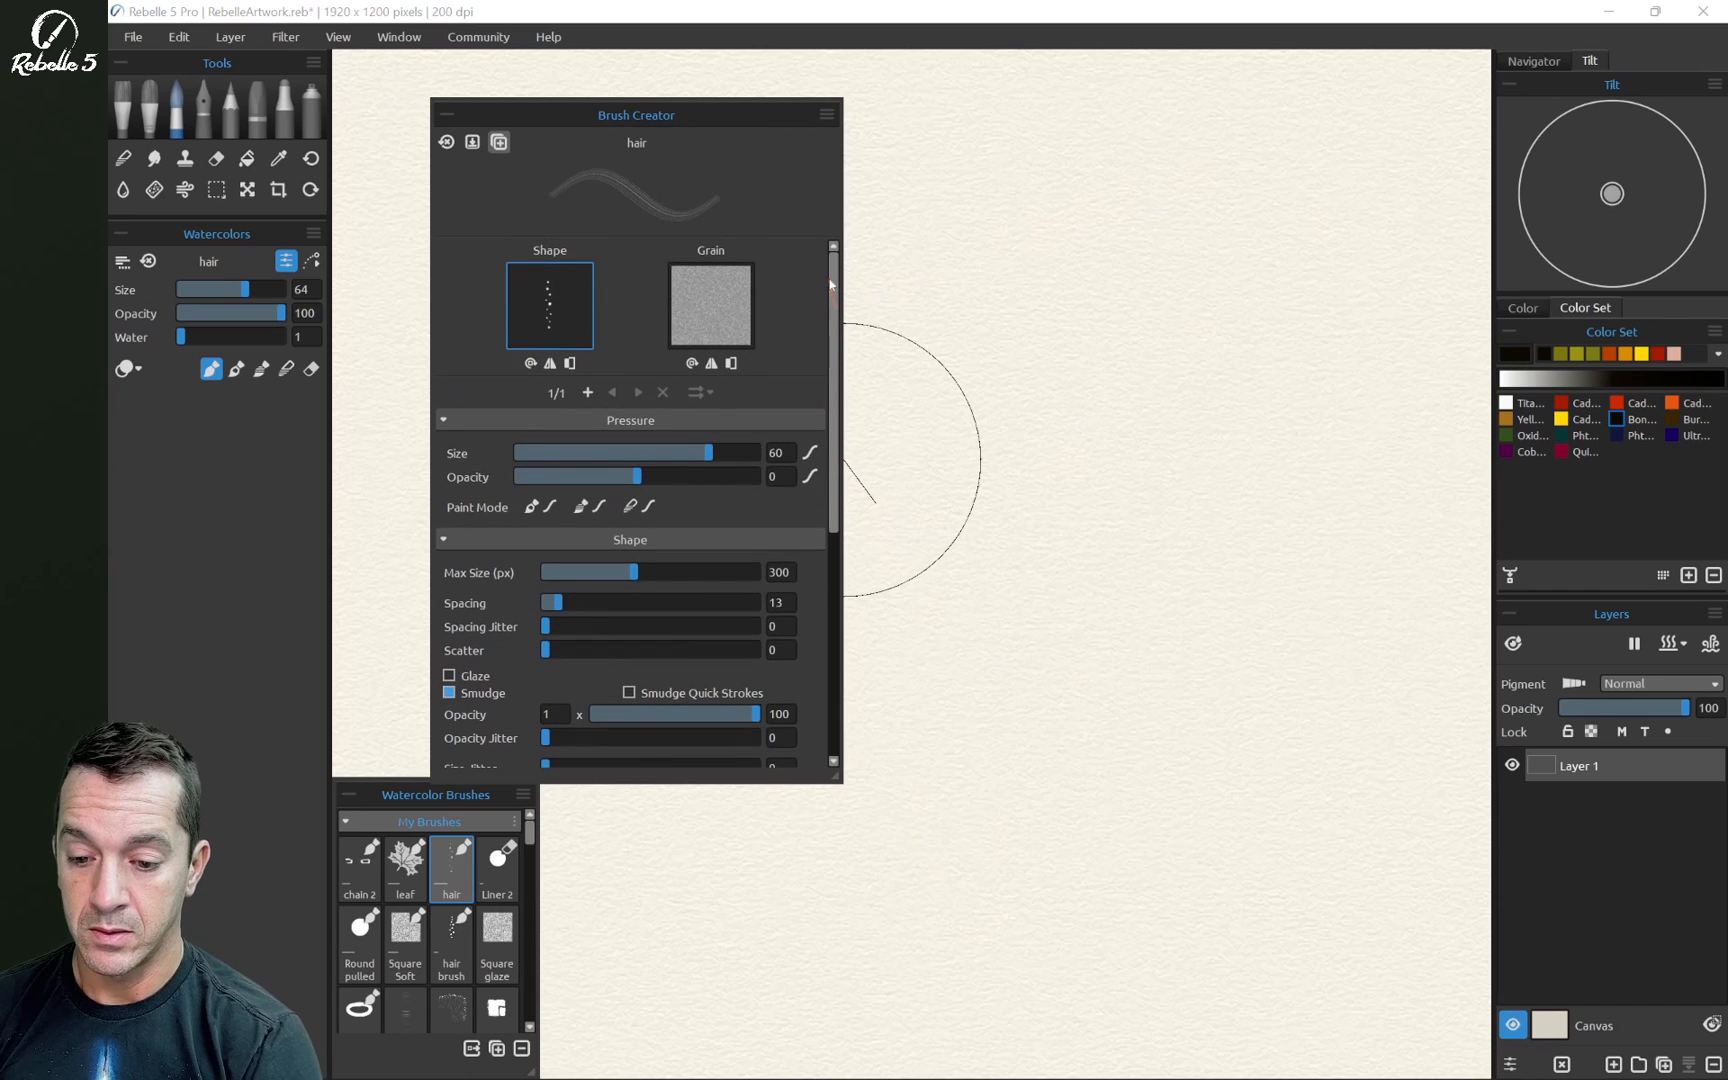
Replace the brush's grain with the solid white image, paint a long curved test stroke, and turn Smudge off
{"action": "left_click", "coordinate": [708, 306]}
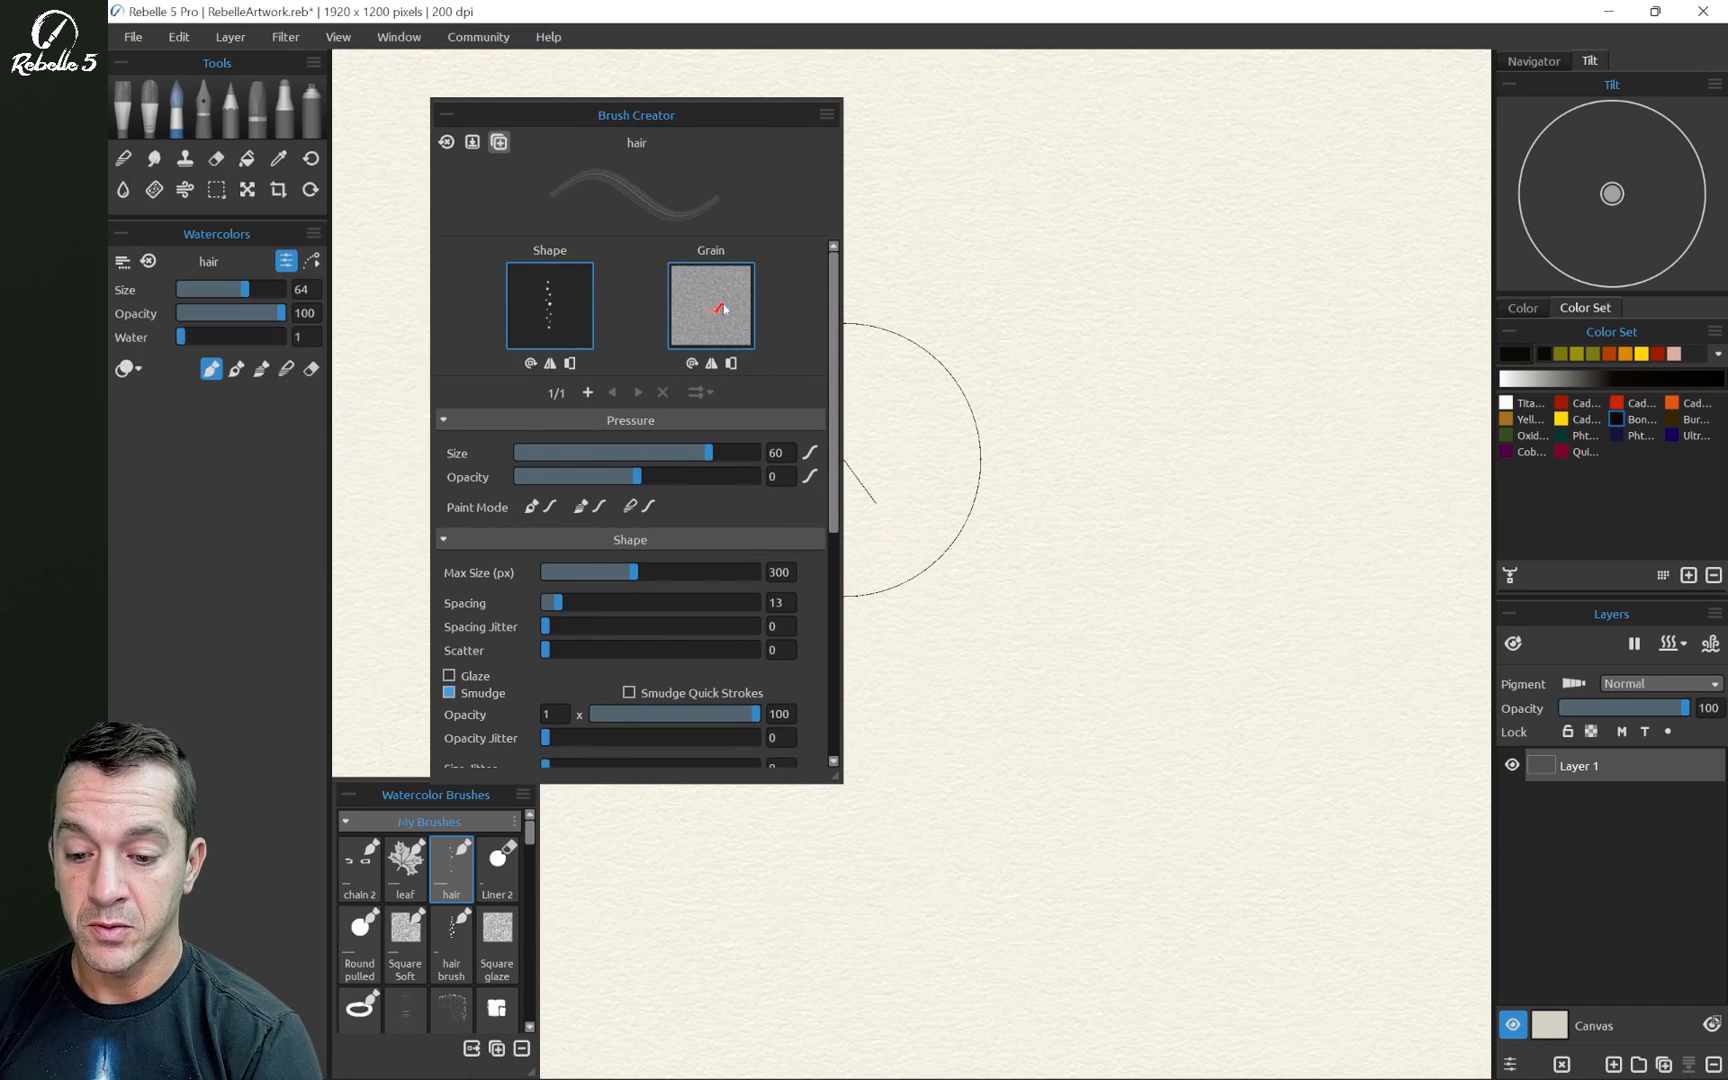
{"action": "left_click", "coordinate": [197, 258]}
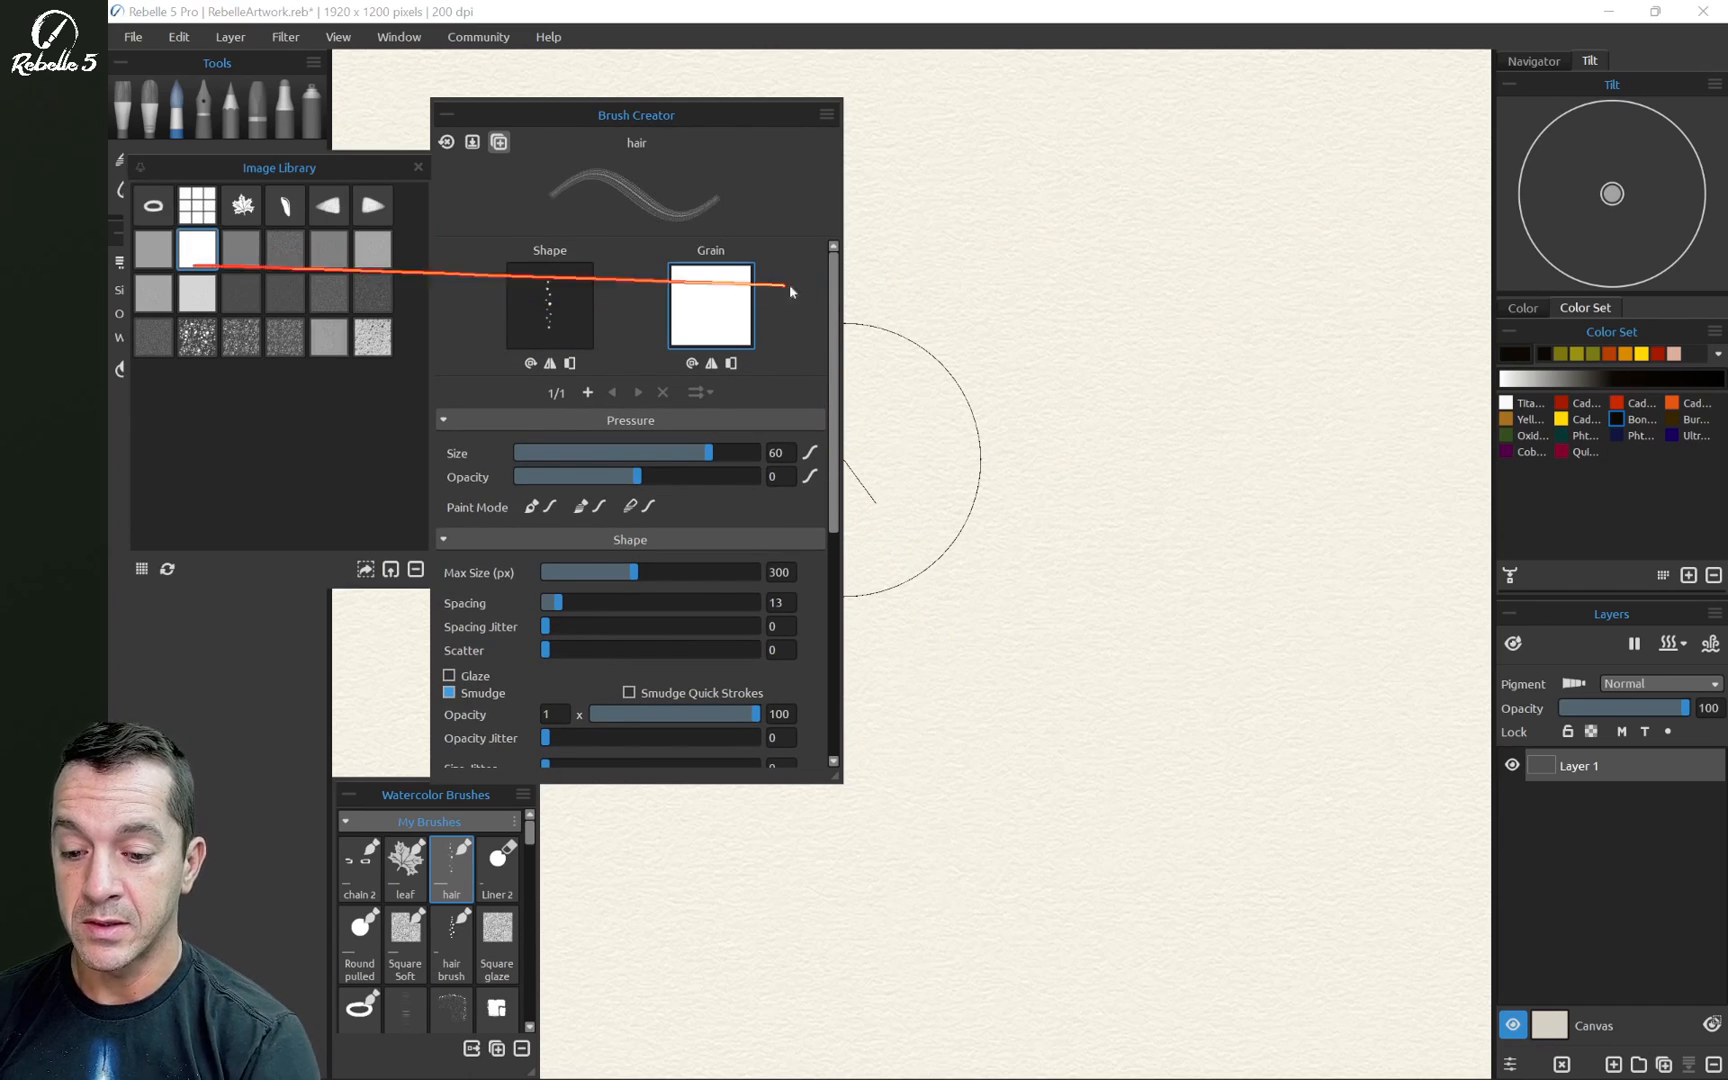
{"action": "left_click", "coordinate": [418, 167]}
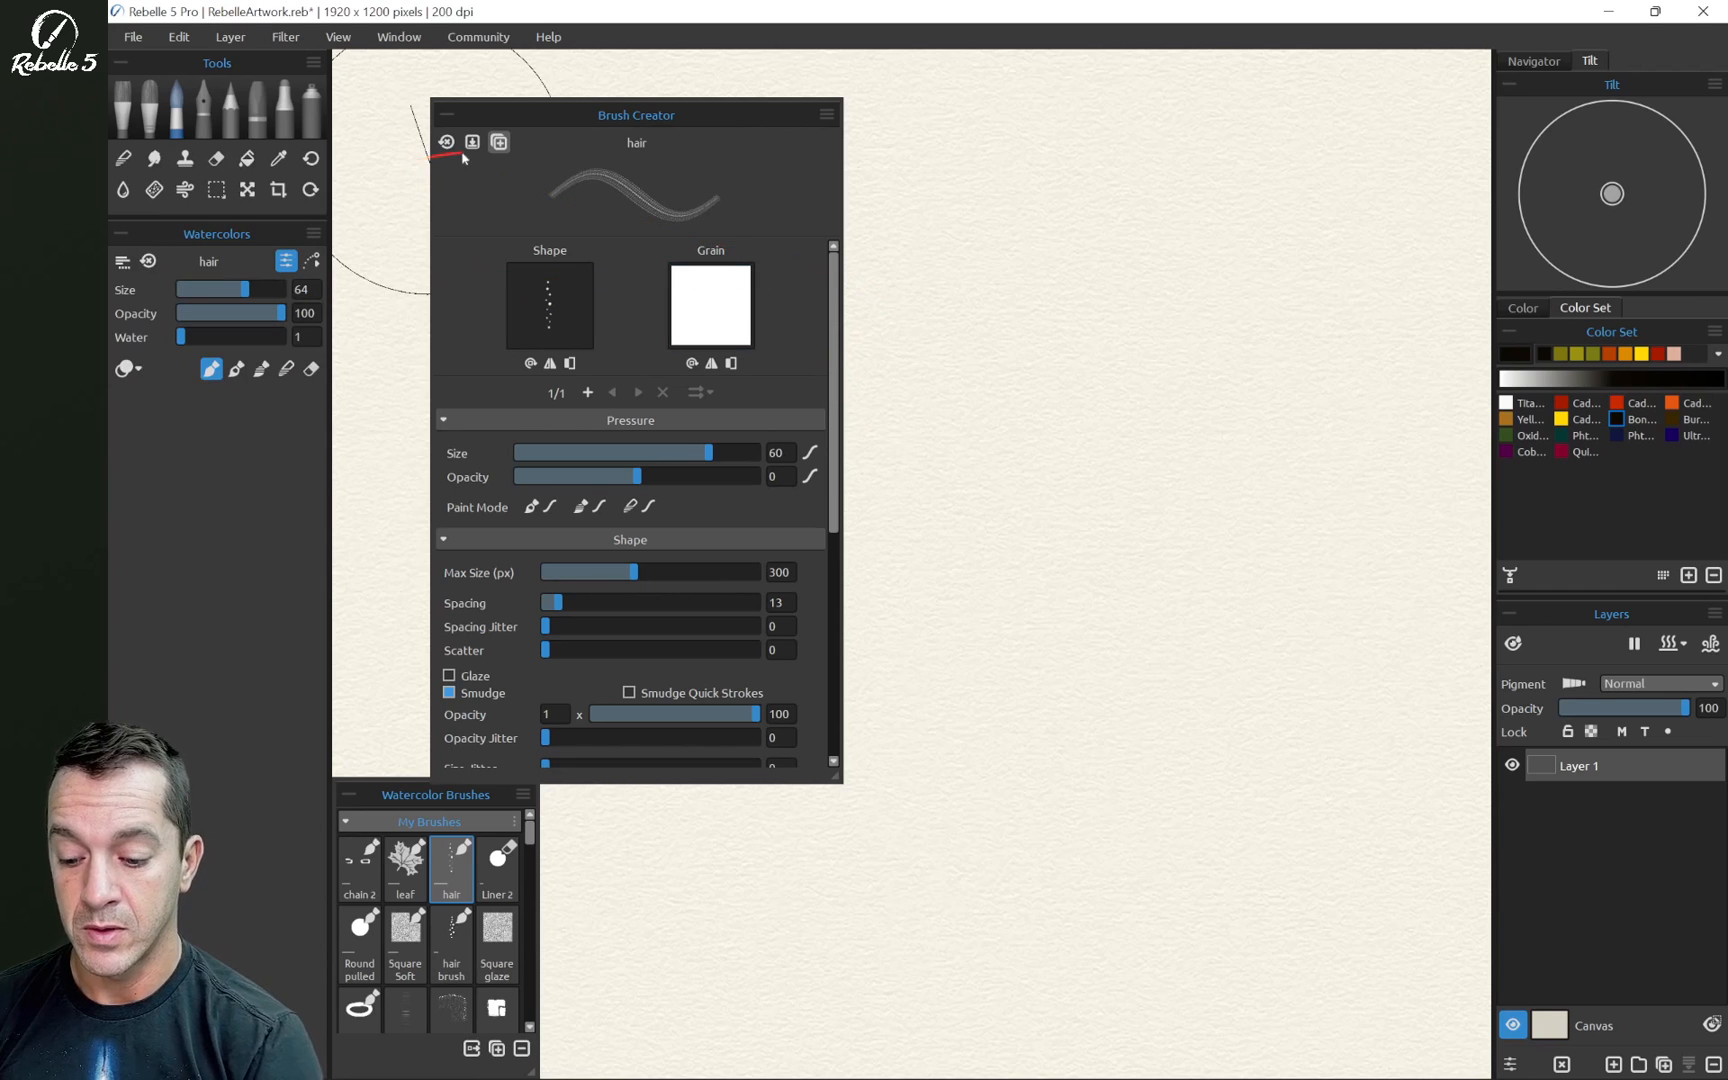
{"action": "mouse_move", "coordinate": [1232, 205]}
{"action": "left_mouse_down"}
{"action": "mouse_move", "coordinate": [1242, 236]}
{"action": "mouse_move", "coordinate": [968, 698]}
{"action": "mouse_move", "coordinate": [895, 987]}
{"action": "mouse_move", "coordinate": [907, 1012]}
{"action": "left_mouse_up"}
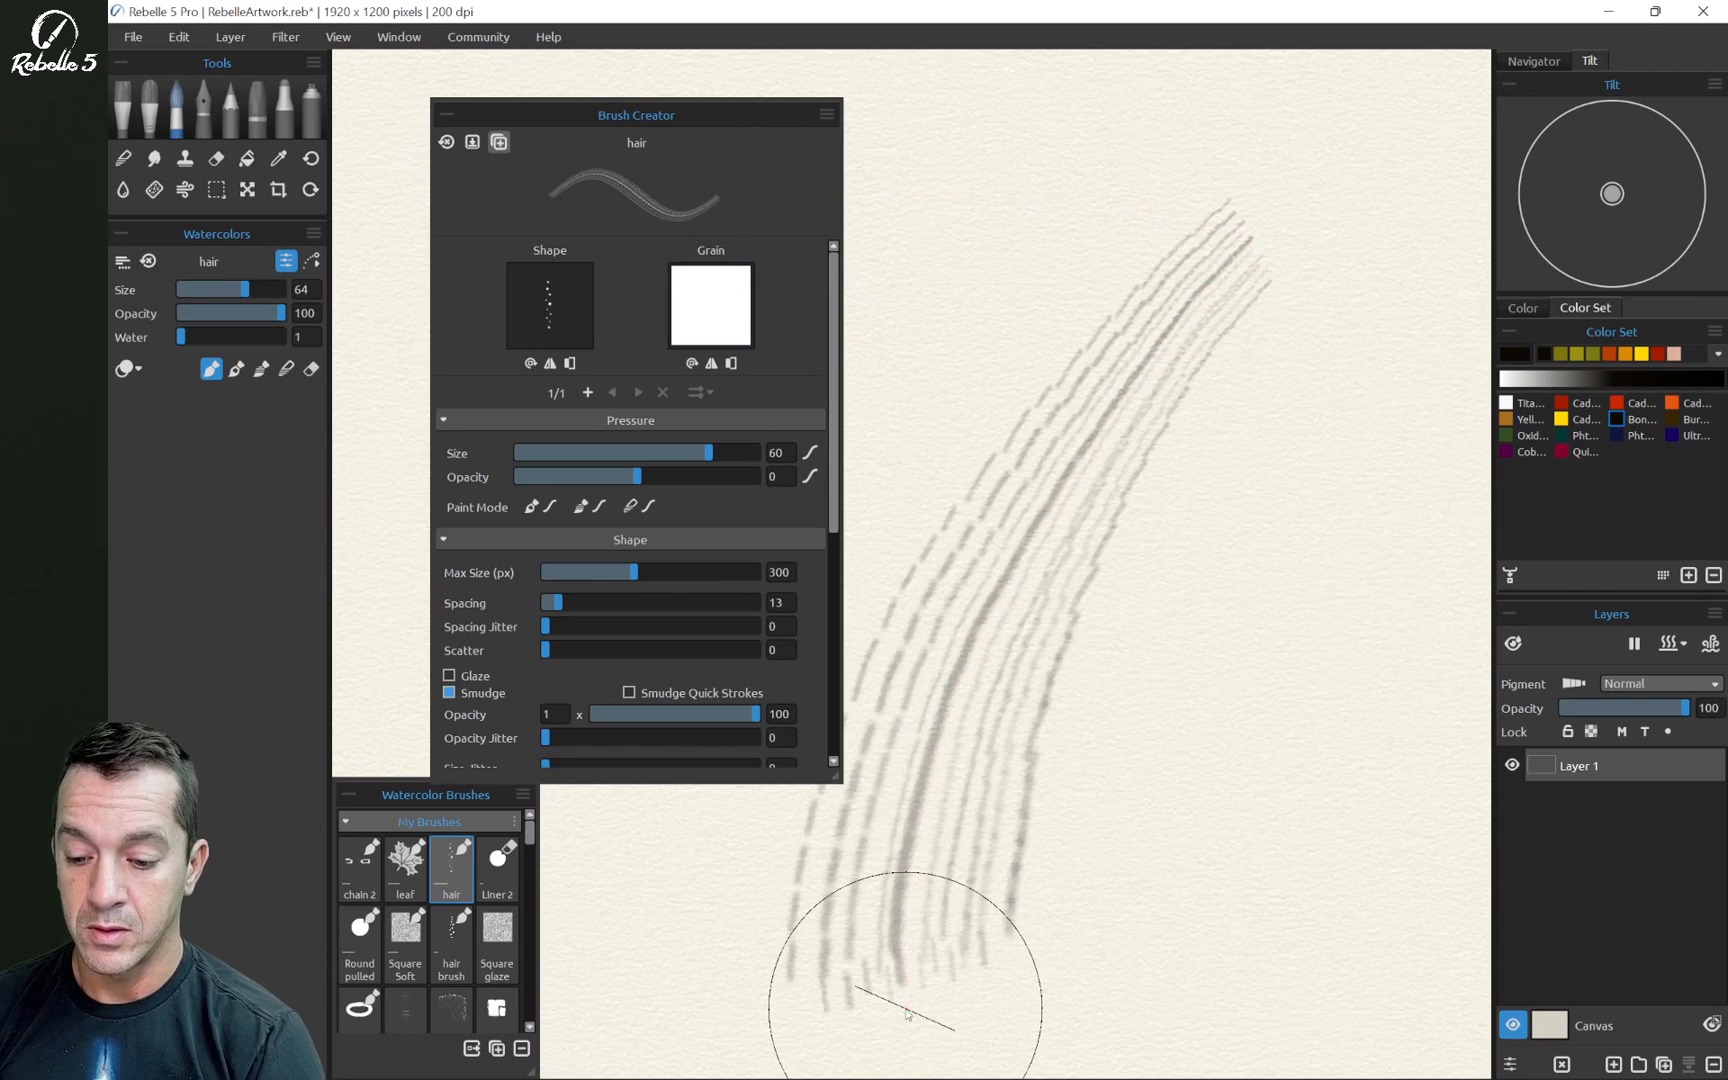
{"action": "left_click", "coordinate": [451, 693]}
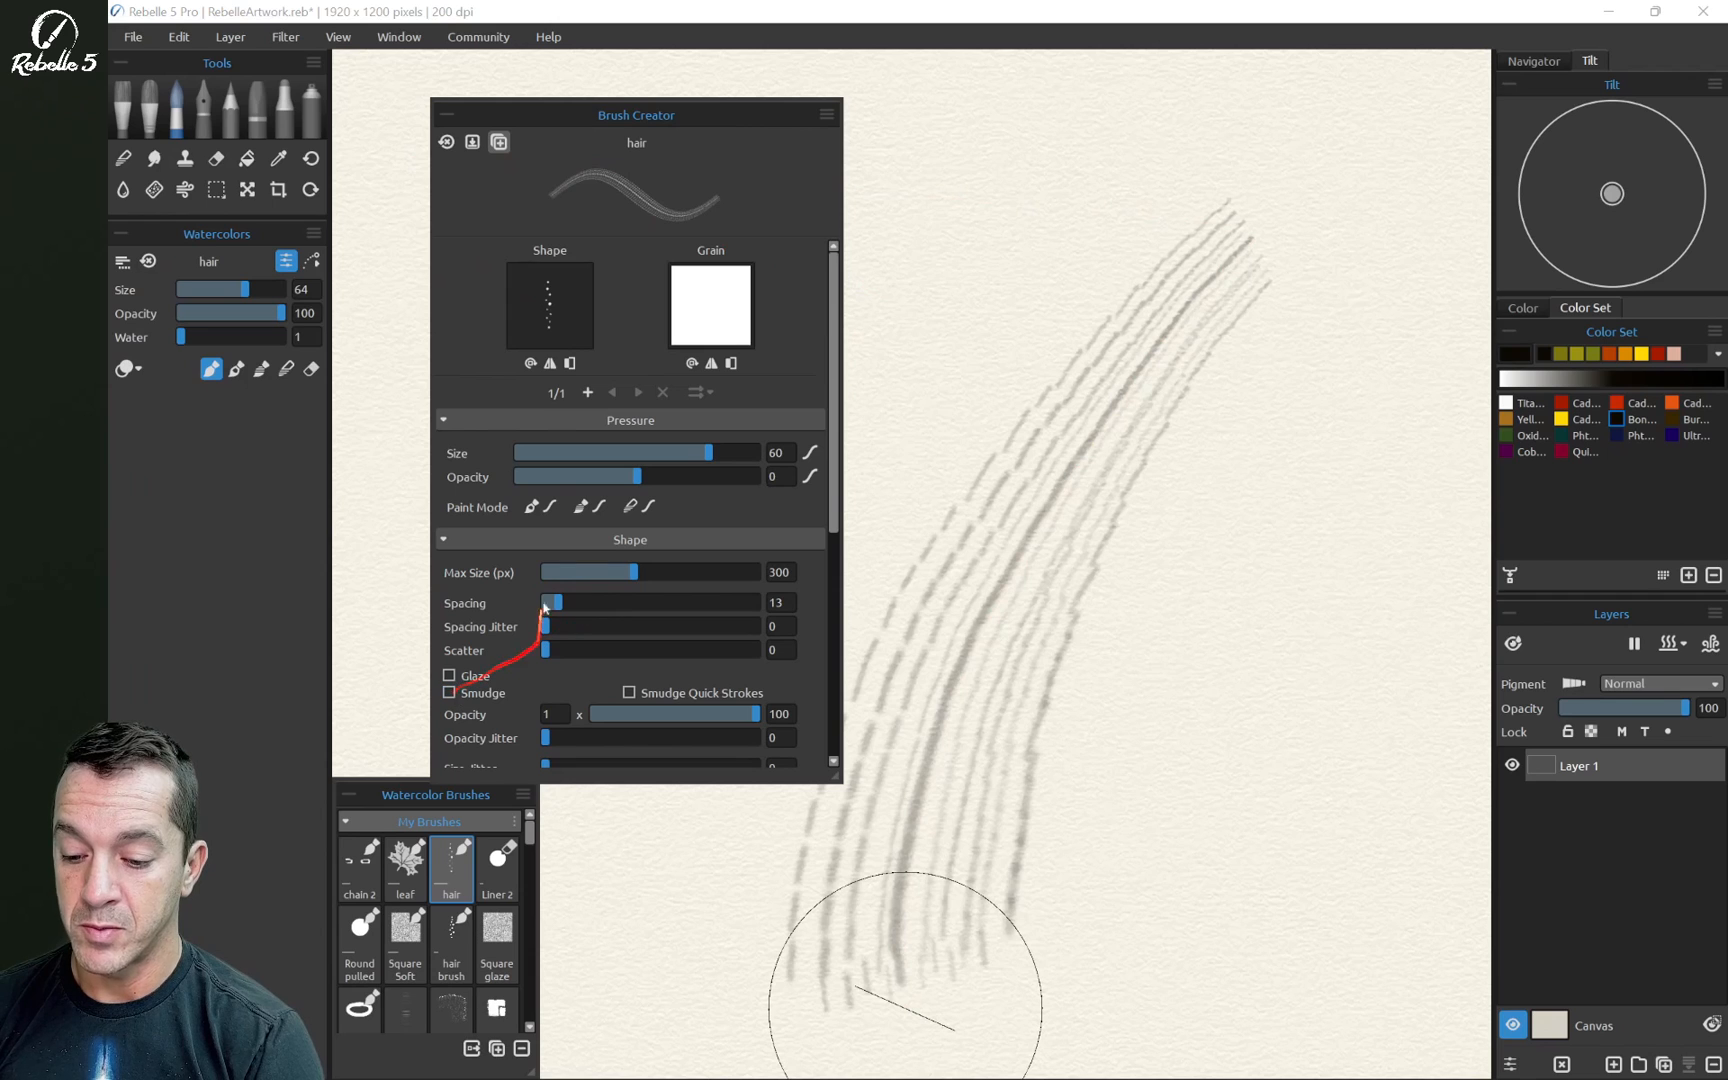
Lower the brush's Spacing to 1, try it with a long curved stroke, and undo both test strokes
{"action": "mouse_move", "coordinate": [1342, 262]}
{"action": "left_mouse_down"}
{"action": "mouse_move", "coordinate": [1330, 424]}
{"action": "mouse_move", "coordinate": [1091, 706]}
{"action": "mouse_move", "coordinate": [1059, 977]}
{"action": "mouse_move", "coordinate": [1118, 1035]}
{"action": "left_mouse_up"}
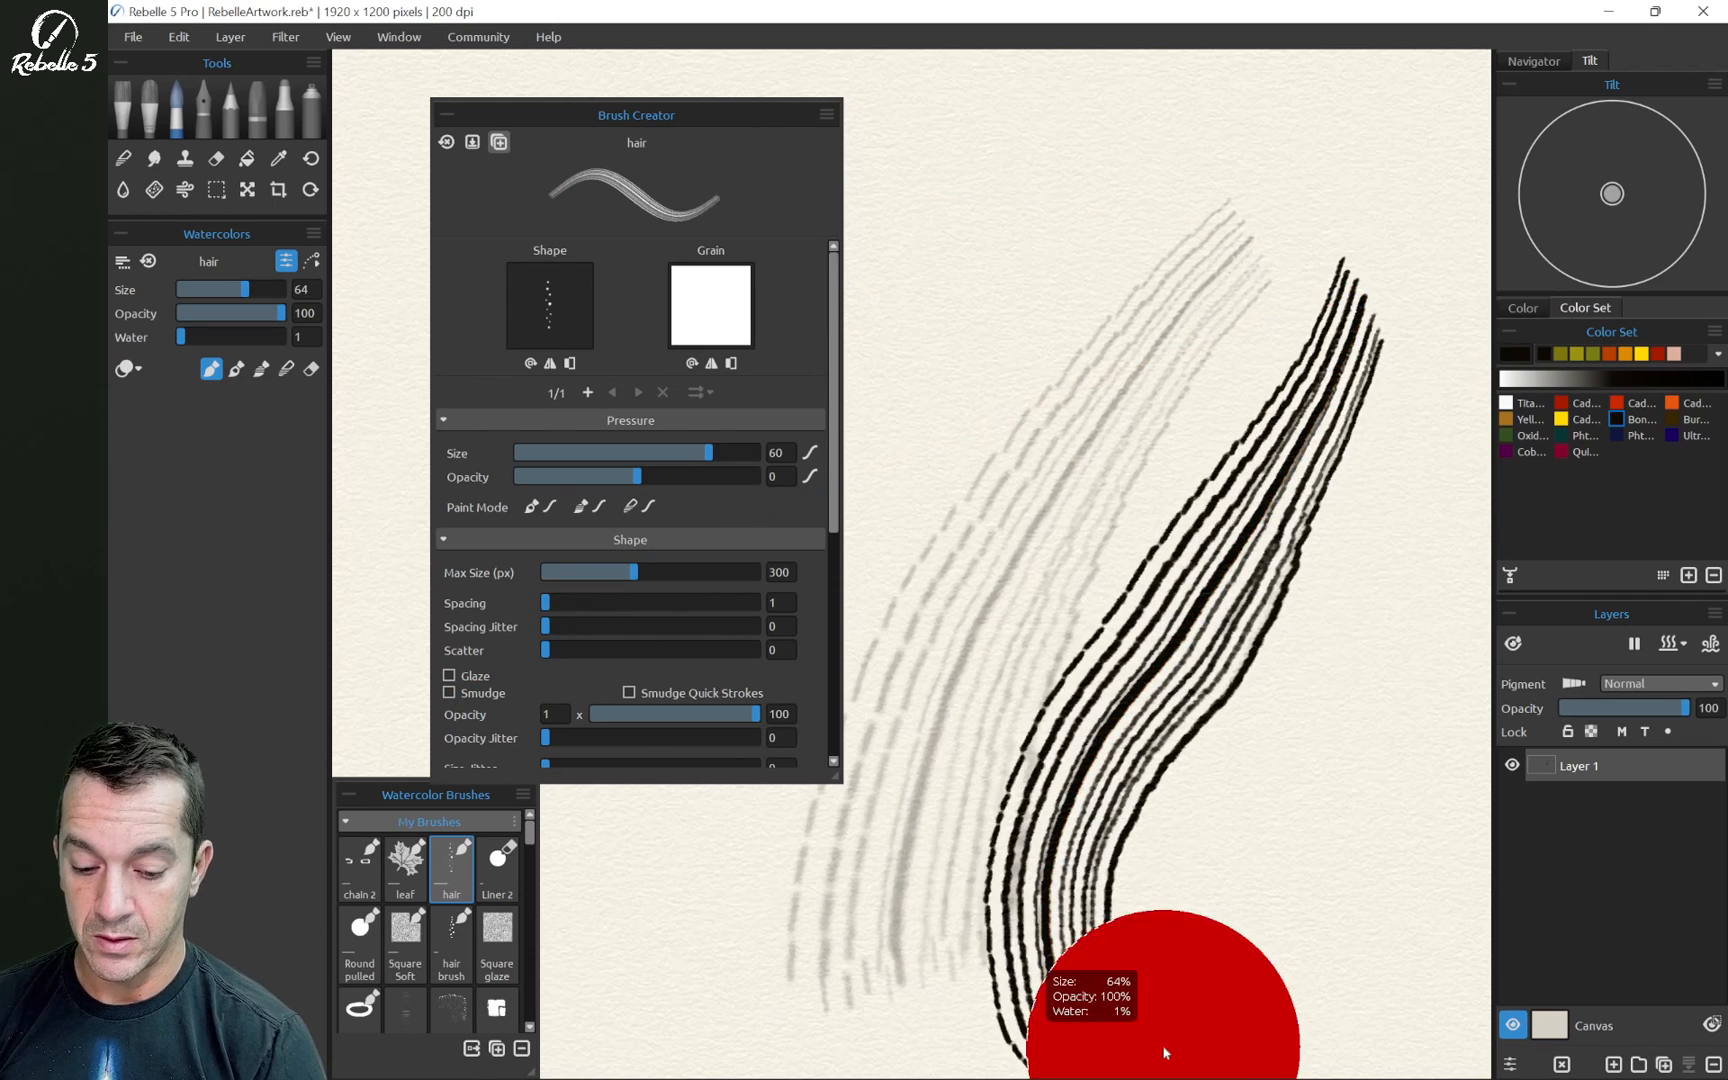
{"action": "key", "text": "ctrl+z"}
{"action": "key", "text": "ctrl+z"}
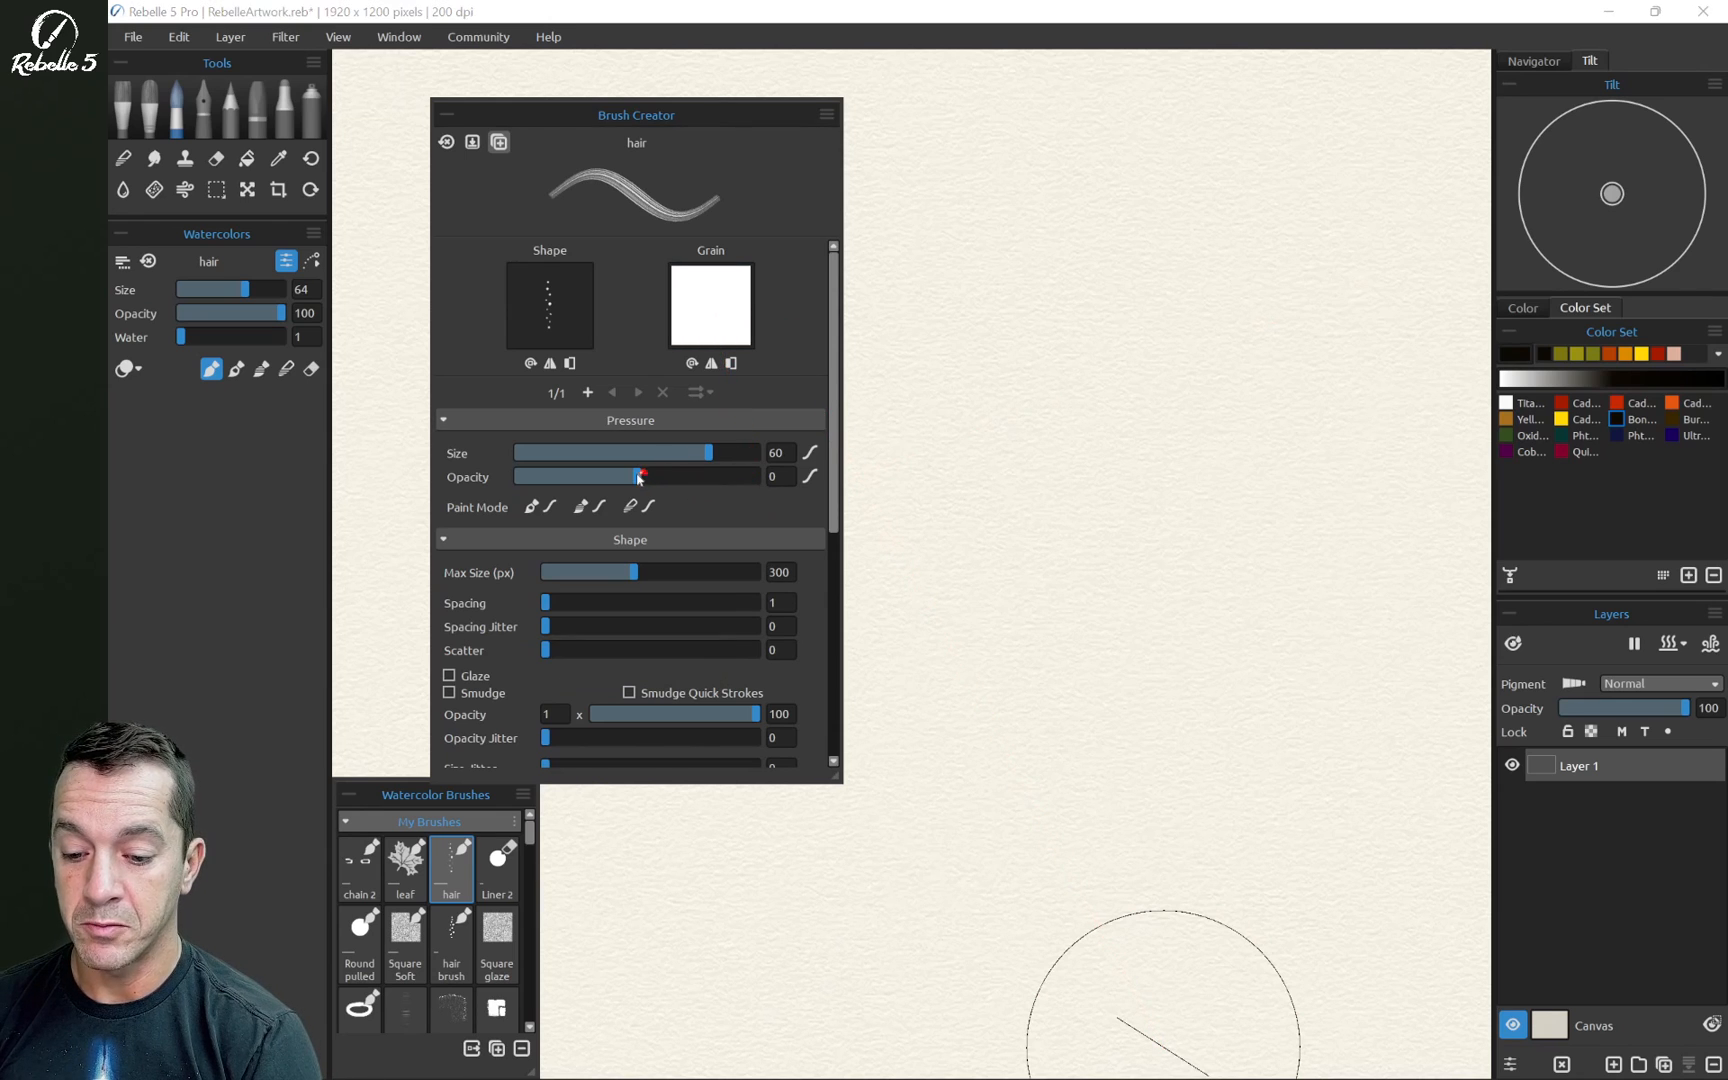
Raise the brush's pressure Opacity to 52, test it with a long curved stroke, and undo the stroke
{"action": "left_click", "coordinate": [701, 474]}
{"action": "scroll", "coordinate": [790, 386], "scroll_direction": "down", "scroll_amount": 1}
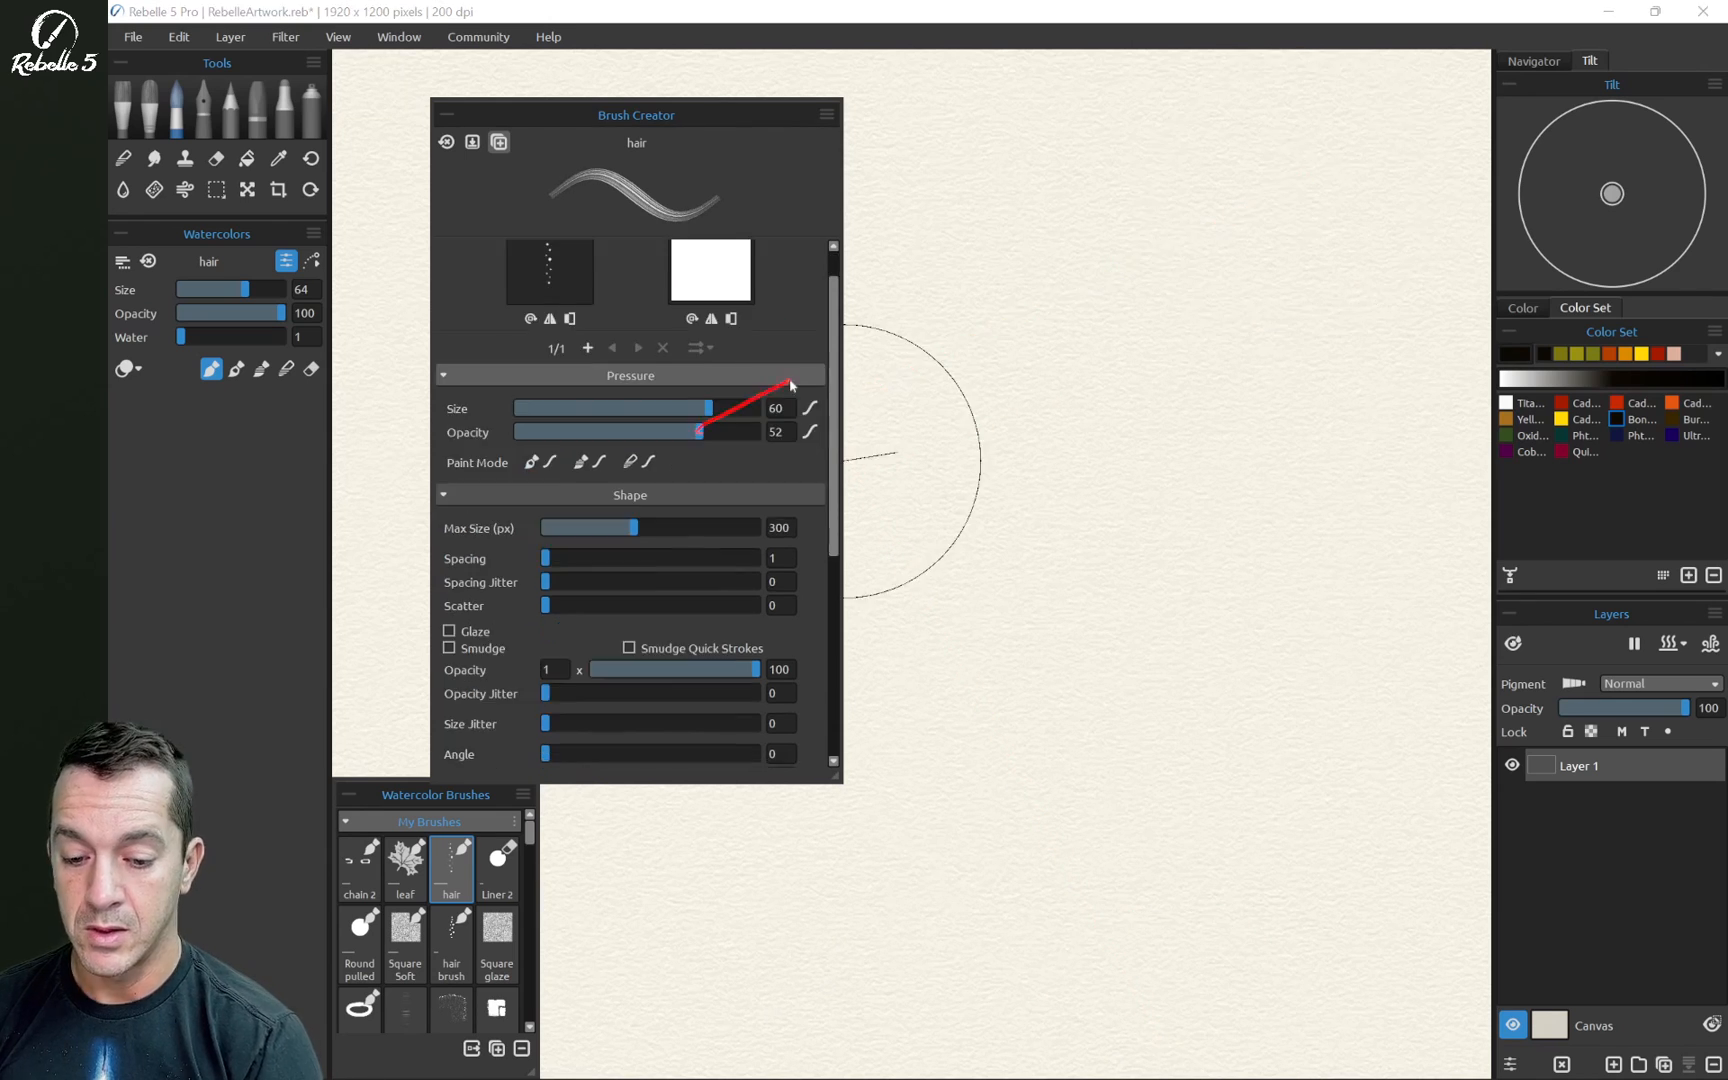
{"action": "mouse_move", "coordinate": [1234, 193]}
{"action": "left_mouse_down"}
{"action": "mouse_move", "coordinate": [1007, 554]}
{"action": "mouse_move", "coordinate": [936, 733]}
{"action": "mouse_move", "coordinate": [915, 835]}
{"action": "mouse_move", "coordinate": [925, 994]}
{"action": "mouse_move", "coordinate": [982, 1046]}
{"action": "left_mouse_up"}
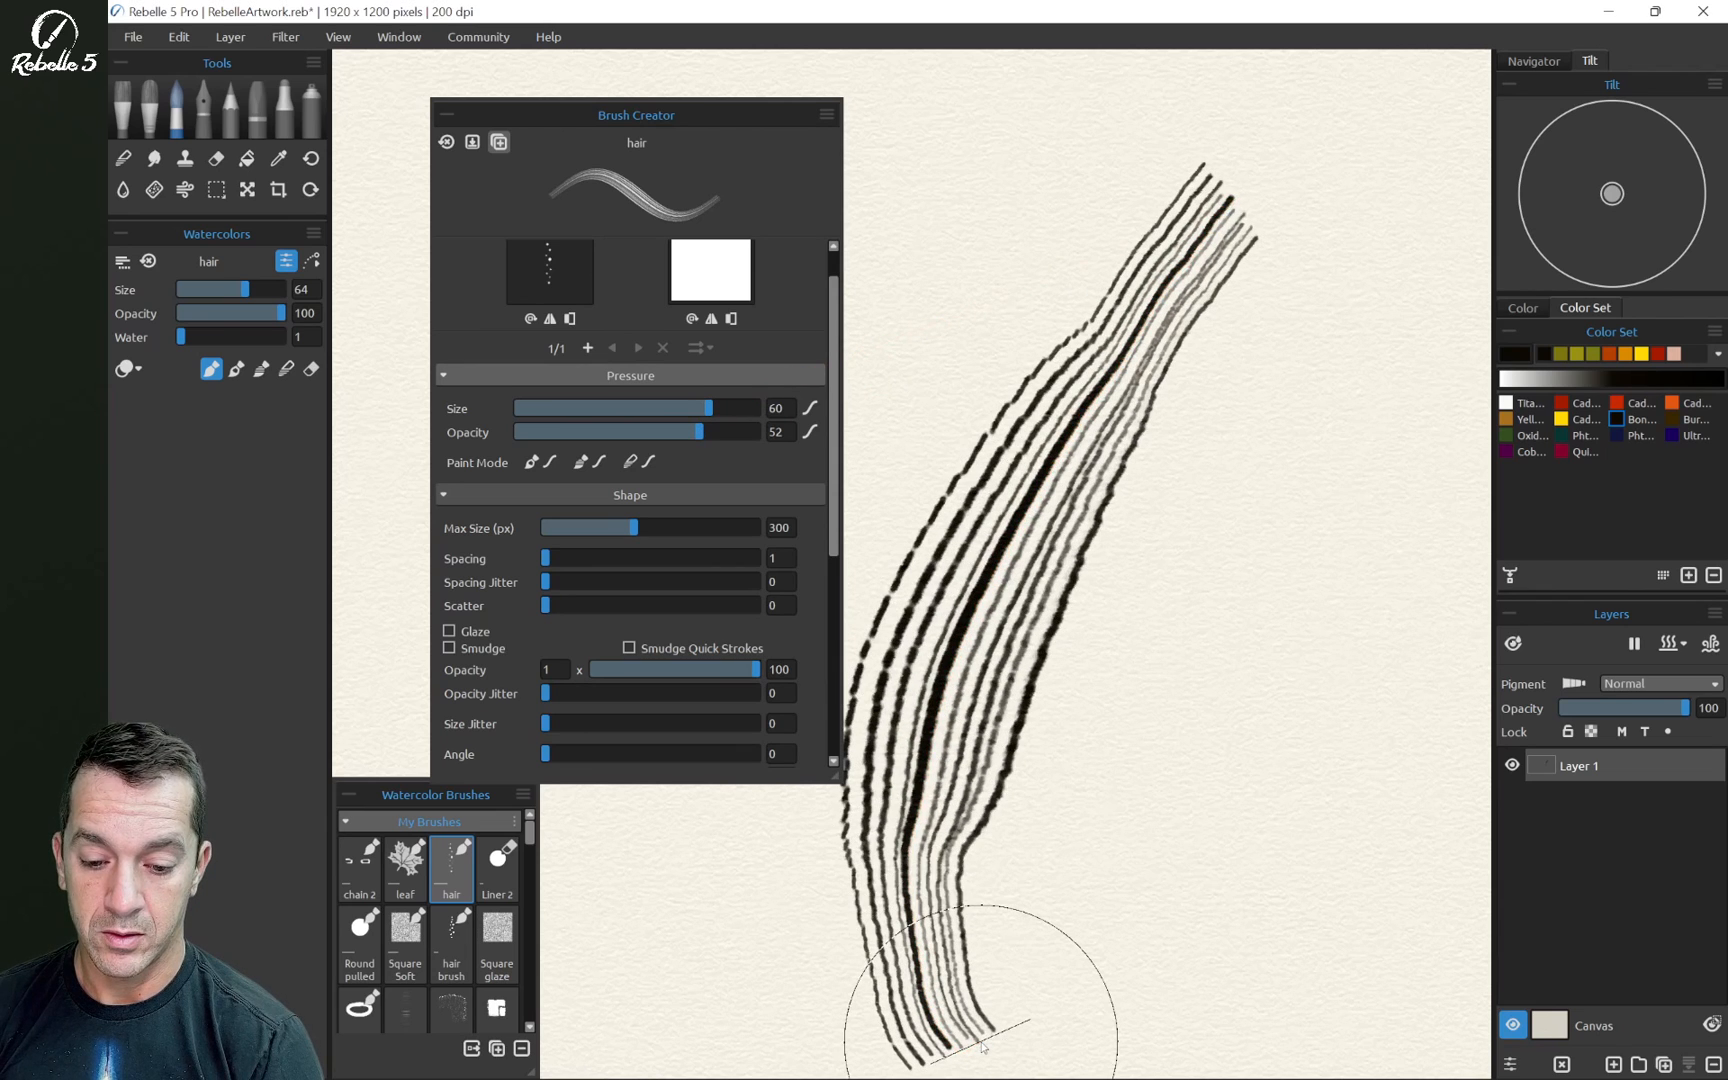
{"action": "key", "text": "ctrl+z"}
Reduce the brush's pressure Size to 20, try long curved strokes on the canvas, and undo them
{"action": "scroll", "coordinate": [760, 690], "scroll_direction": "down", "scroll_amount": 4}
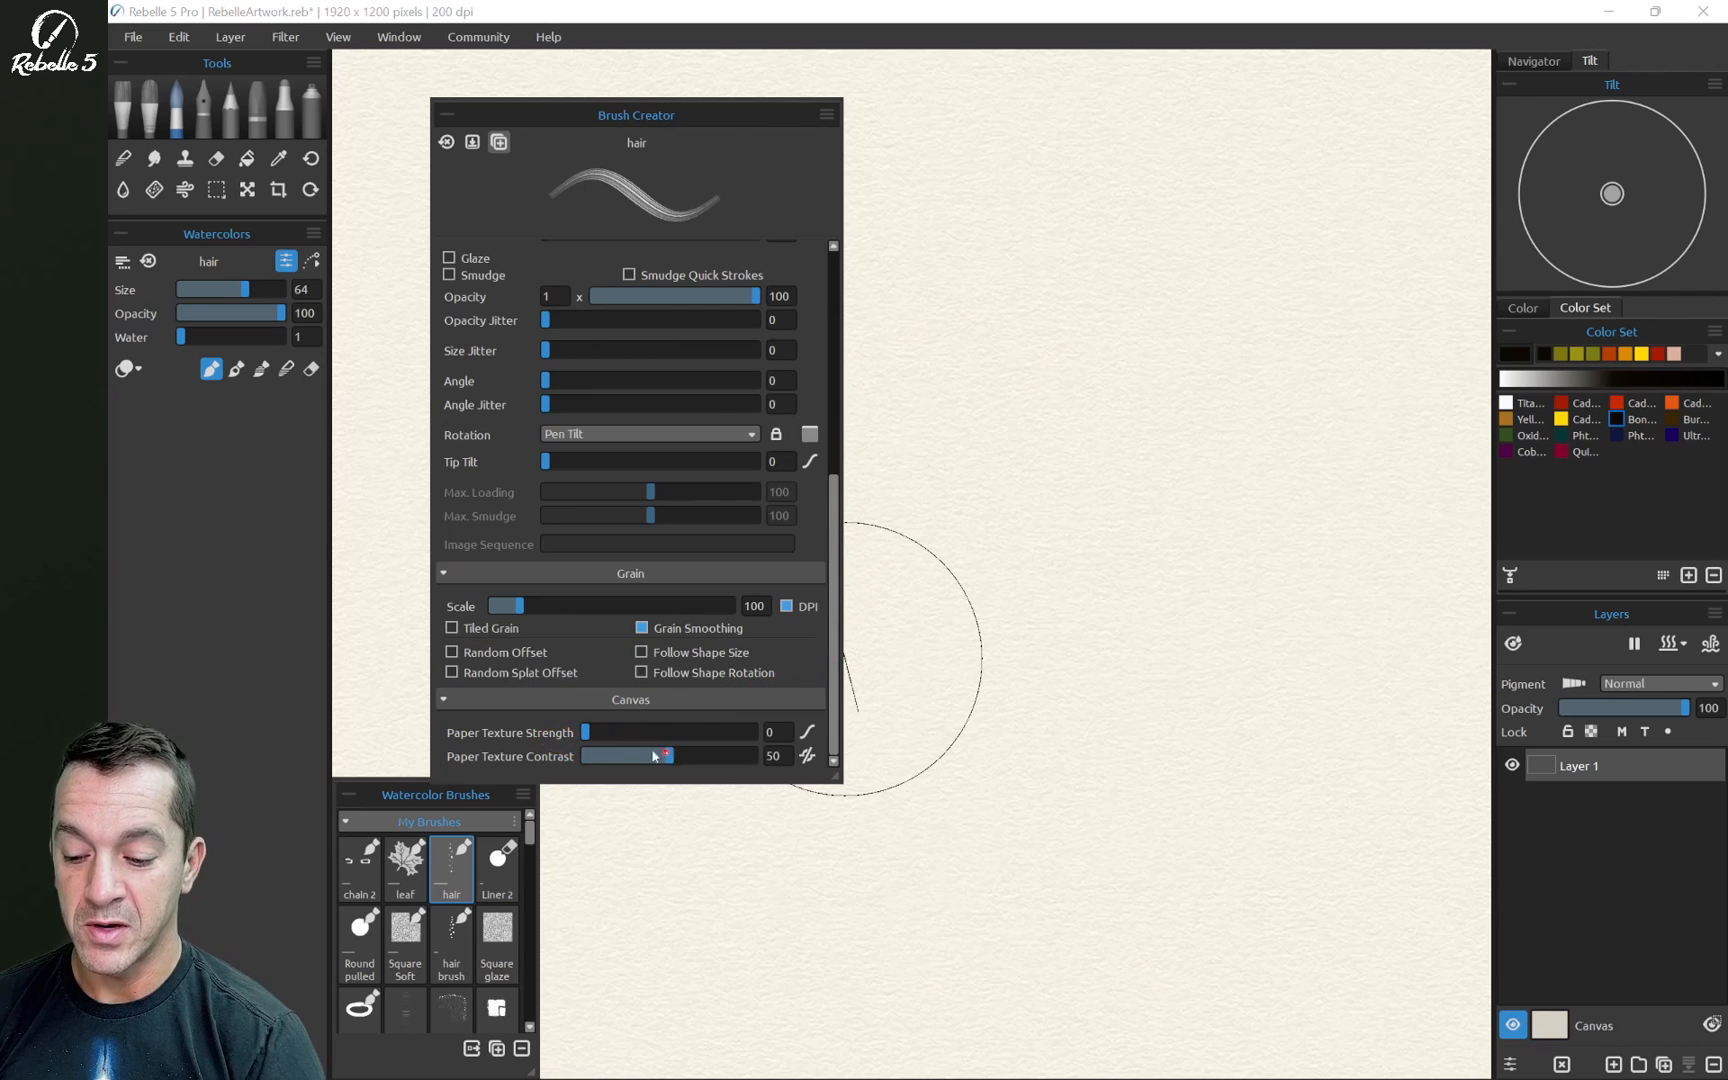
{"action": "mouse_move", "coordinate": [1220, 240]}
{"action": "left_mouse_down"}
{"action": "mouse_move", "coordinate": [1150, 316]}
{"action": "mouse_move", "coordinate": [1049, 501]}
{"action": "mouse_move", "coordinate": [899, 895]}
{"action": "mouse_move", "coordinate": [895, 1005]}
{"action": "left_mouse_up"}
{"action": "key", "text": "ctrl+z"}
{"action": "scroll", "coordinate": [720, 396], "scroll_direction": "up", "scroll_amount": 5}
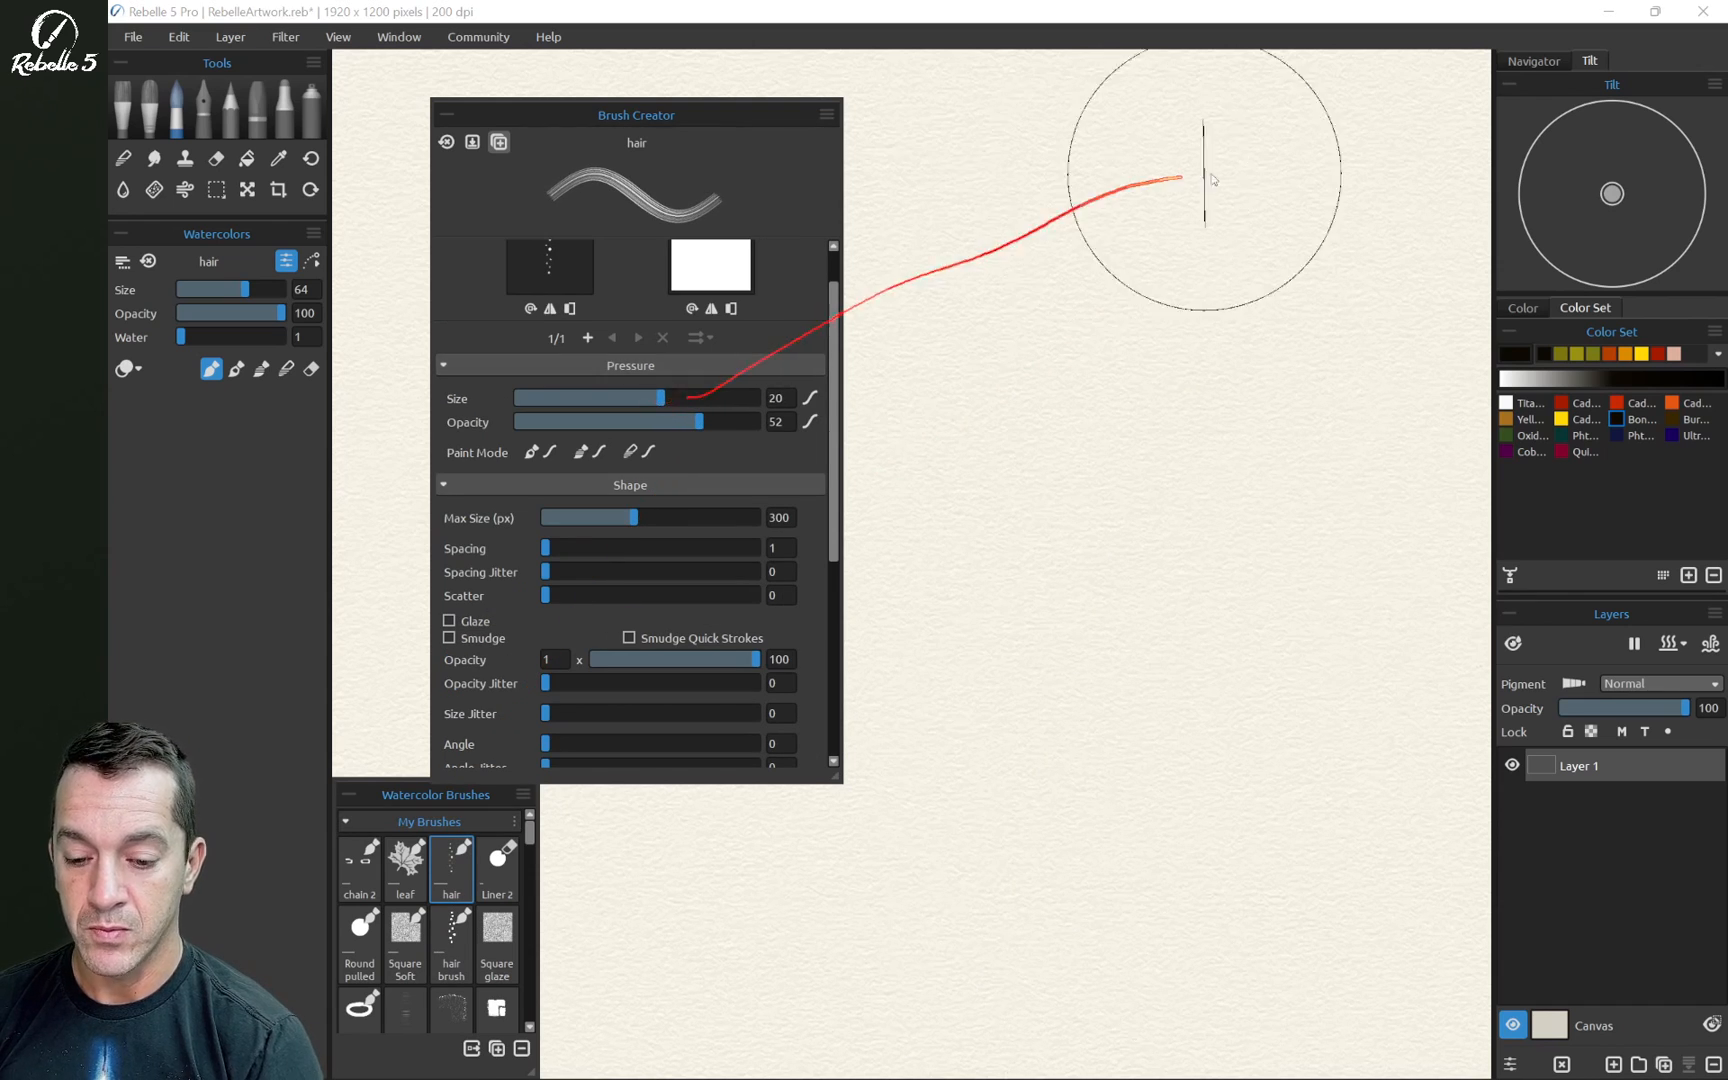
{"action": "mouse_move", "coordinate": [1192, 104]}
{"action": "left_mouse_down"}
{"action": "mouse_move", "coordinate": [1138, 309]}
{"action": "mouse_move", "coordinate": [951, 818]}
{"action": "mouse_move", "coordinate": [930, 935]}
{"action": "left_mouse_up"}
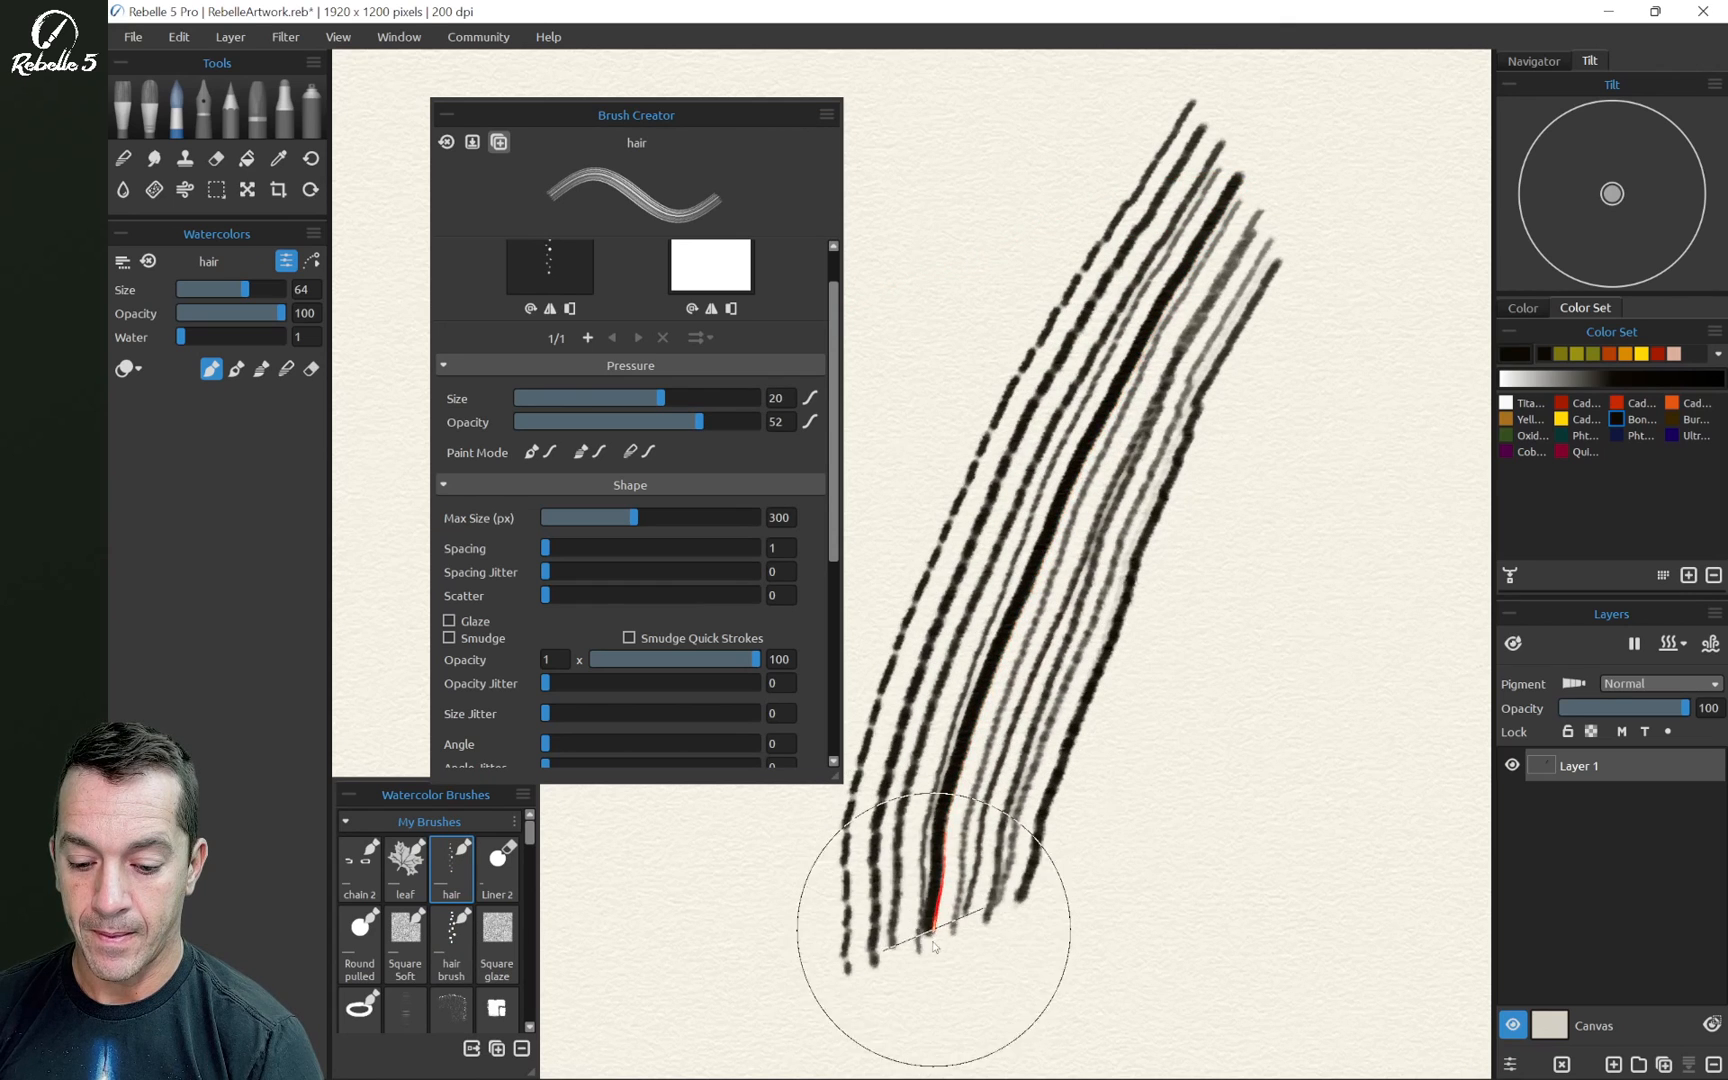
{"action": "key", "text": "ctrl+z"}
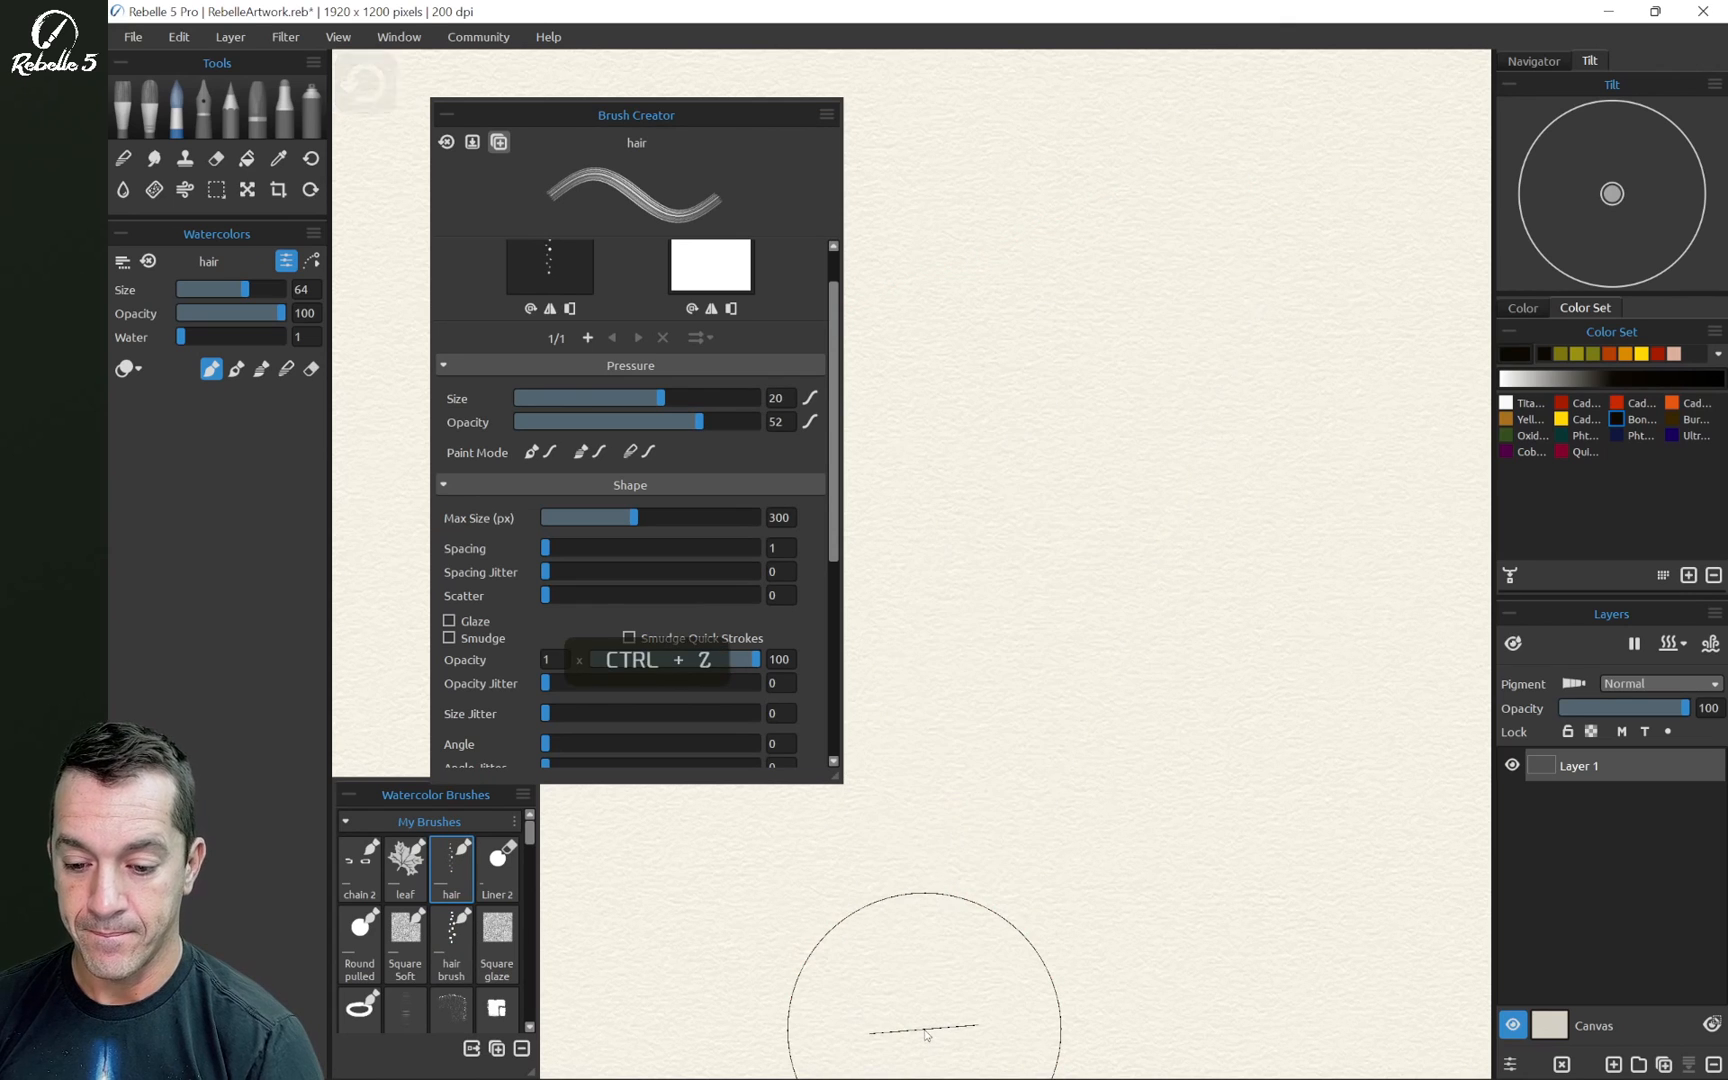
Set Tip Tilt to 20 and pressure Opacity to 75, undoing the curved stroke painted as a test
{"action": "left_click_drag", "start_coordinate": [705, 424], "coordinate": [722, 423]}
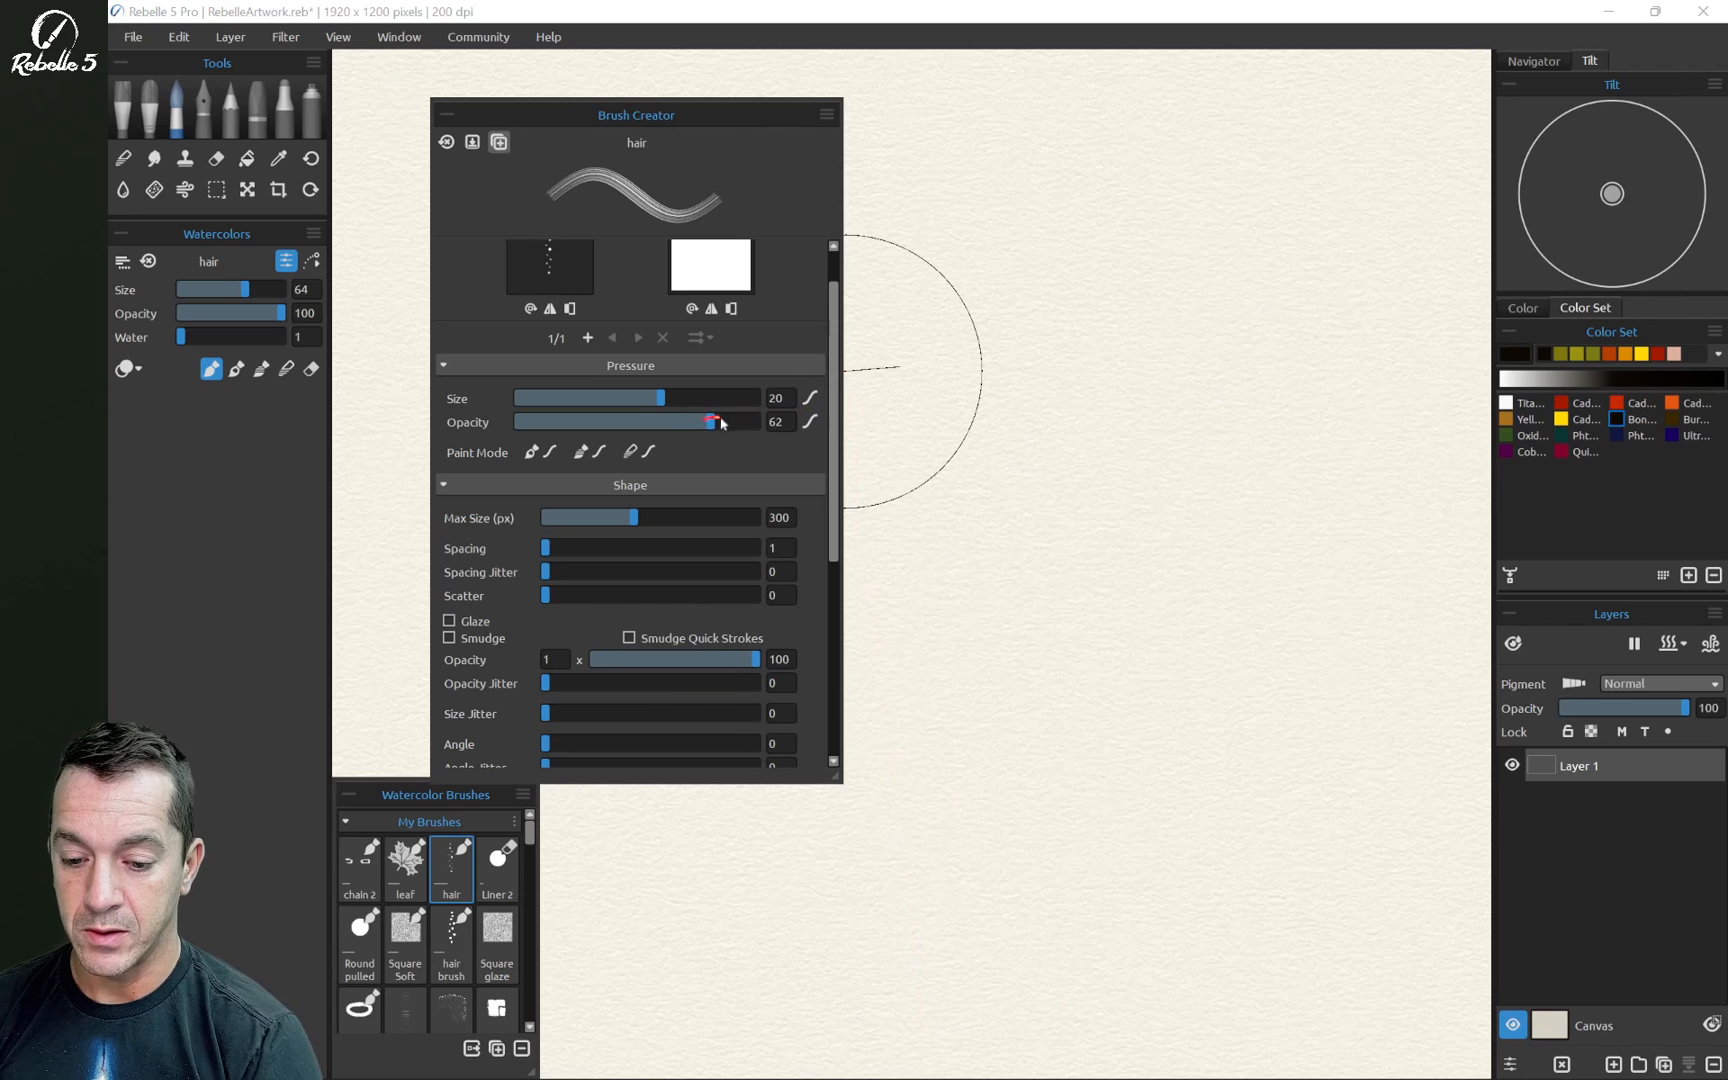
{"action": "mouse_move", "coordinate": [1316, 153]}
{"action": "left_mouse_down"}
{"action": "mouse_move", "coordinate": [869, 699]}
{"action": "mouse_move", "coordinate": [772, 883]}
{"action": "mouse_move", "coordinate": [720, 1045]}
{"action": "left_mouse_up"}
{"action": "key", "text": "ctrl+z"}
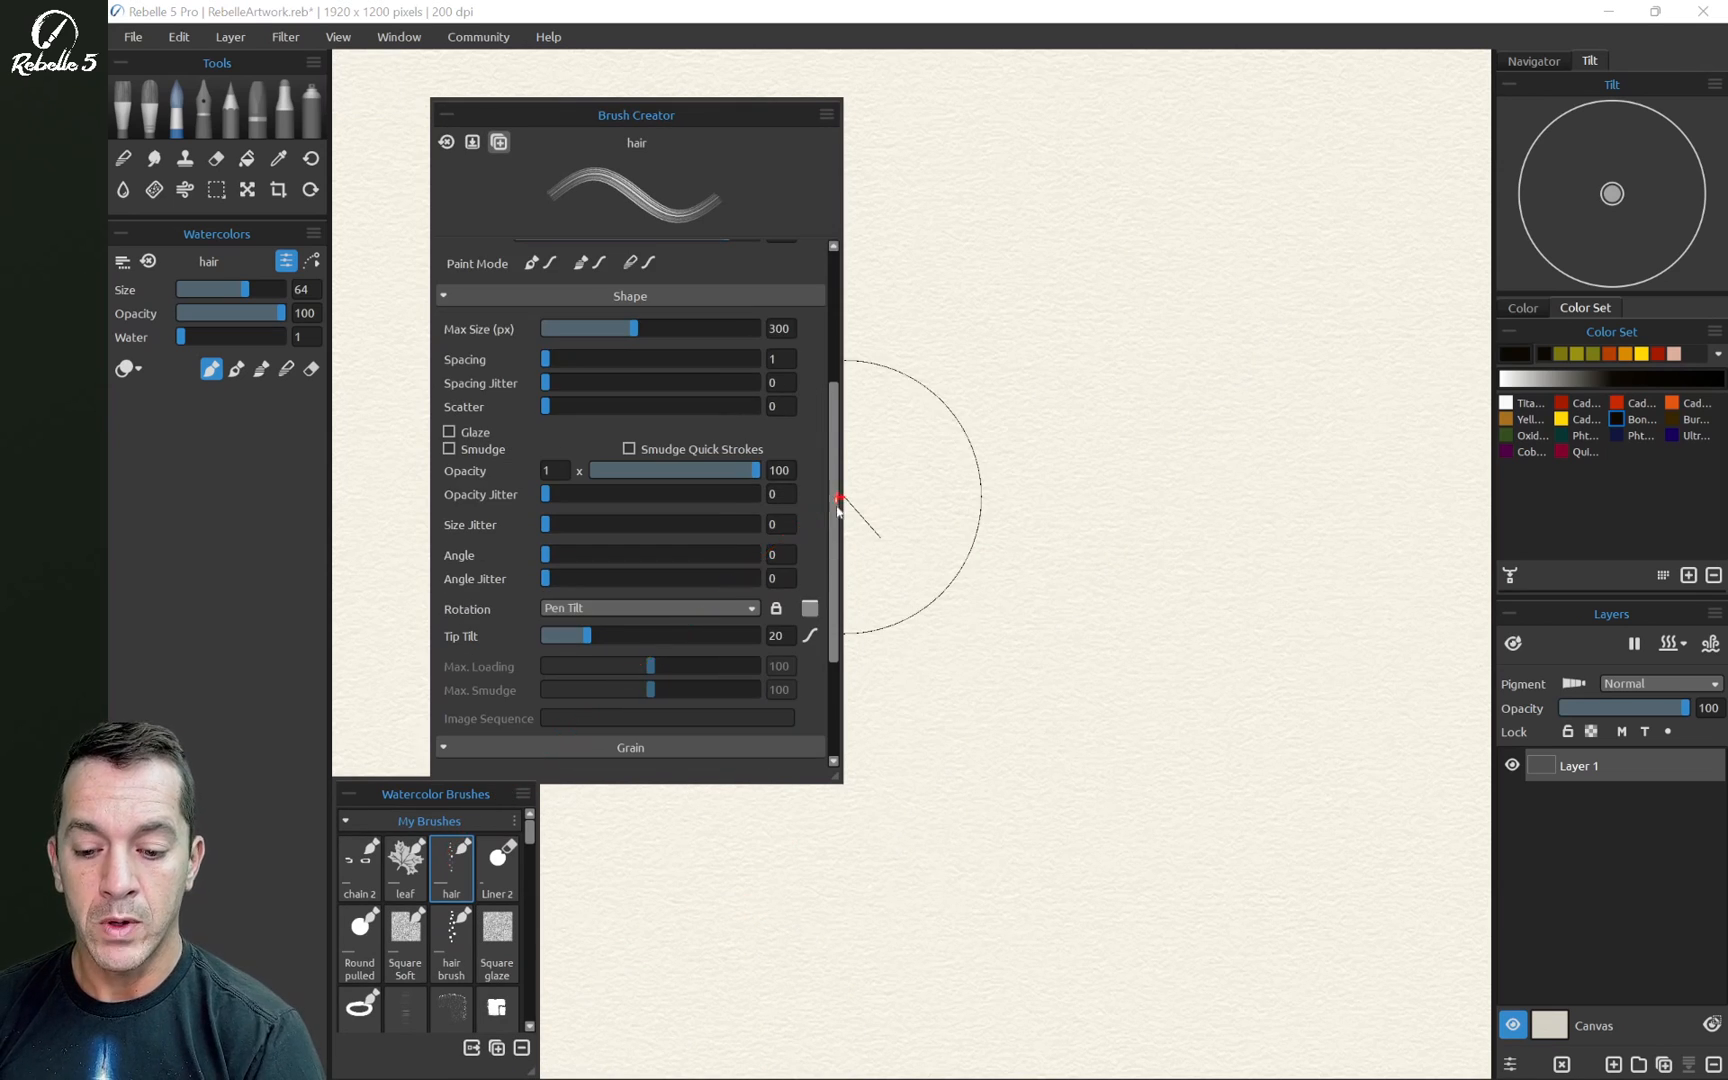
{"action": "left_click_drag", "start_coordinate": [834, 505], "coordinate": [815, 310]}
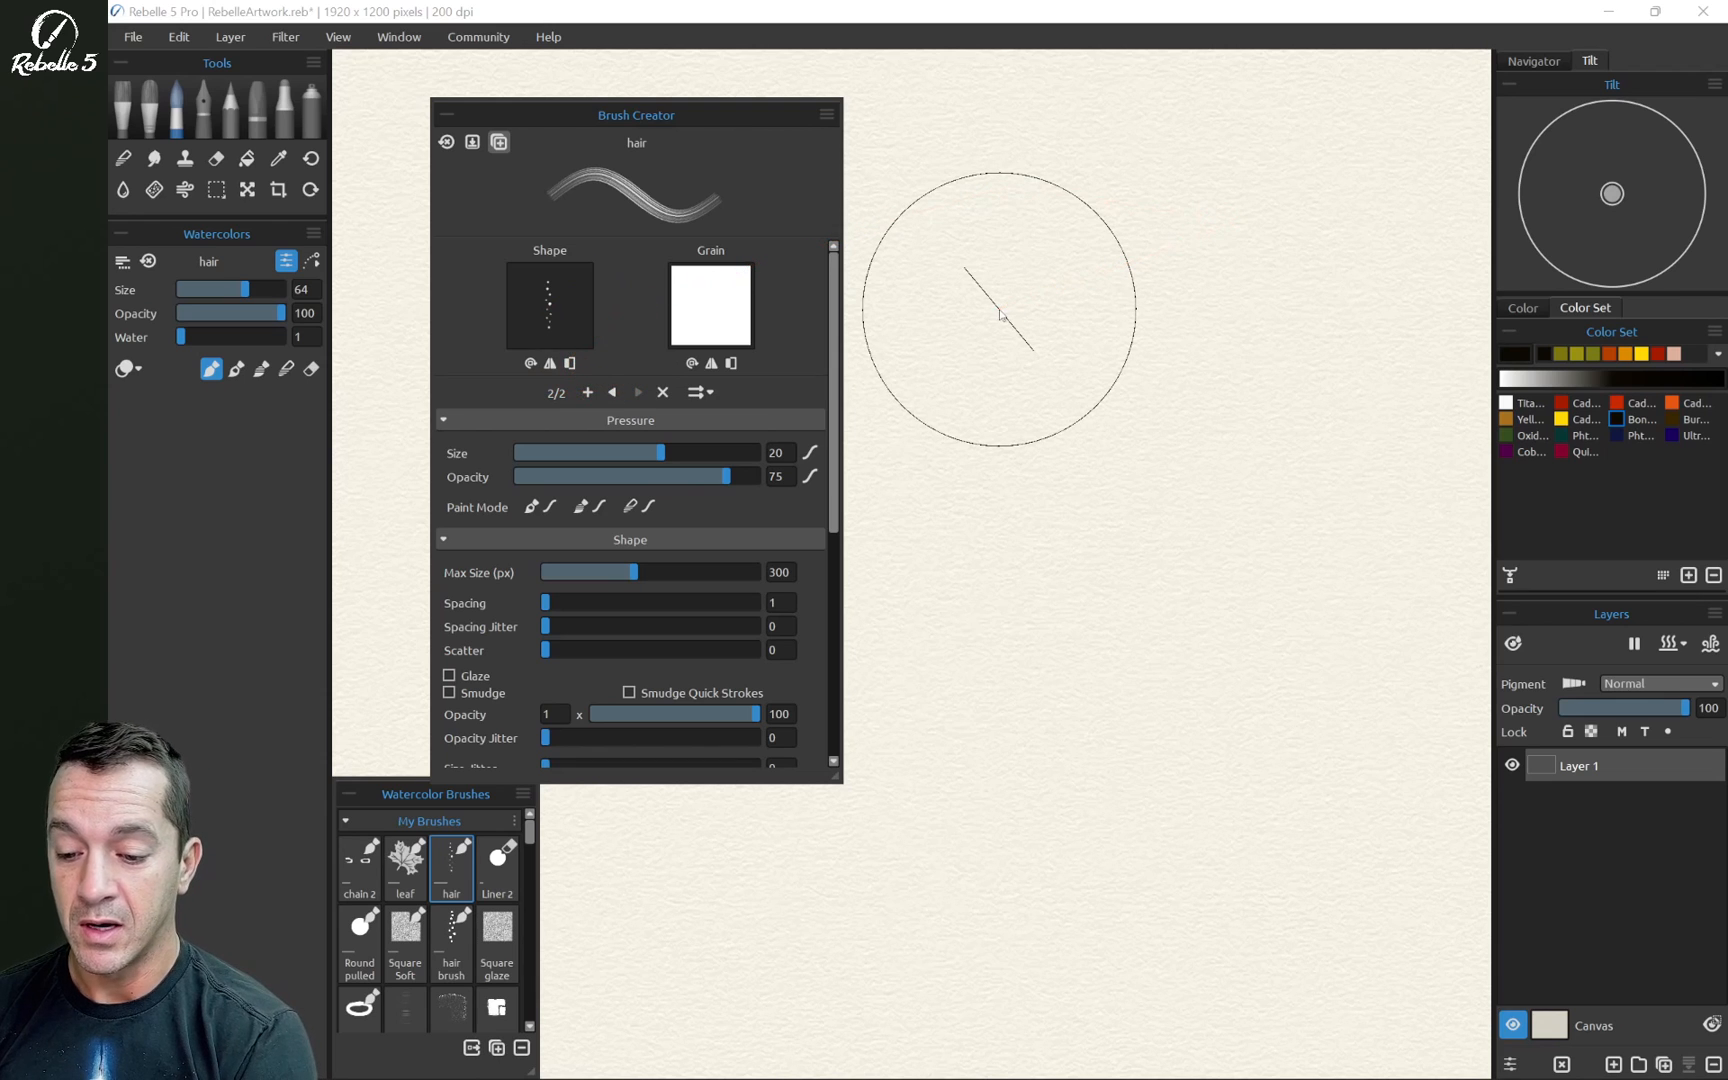
Add rotated copies of the dot shape for a total of three shape images, and switch between them by Pen Pressure
{"action": "left_click", "coordinate": [531, 363]}
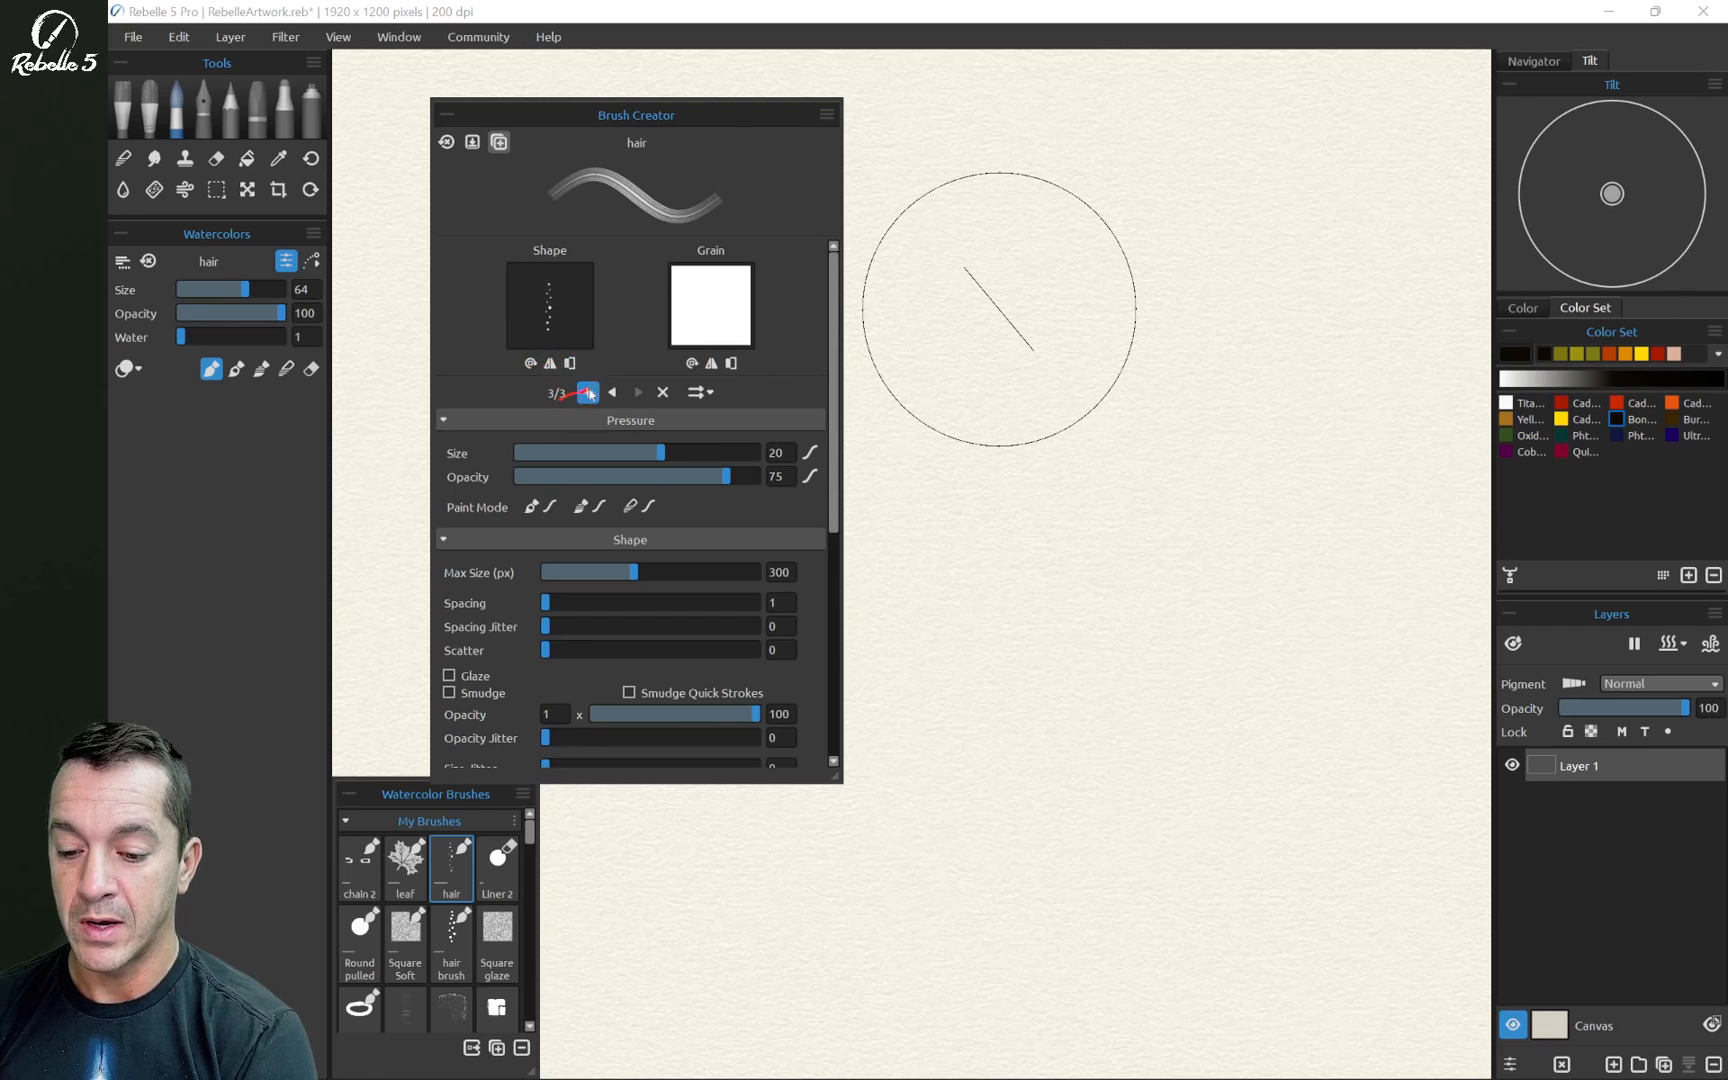
{"action": "left_click", "coordinate": [587, 392]}
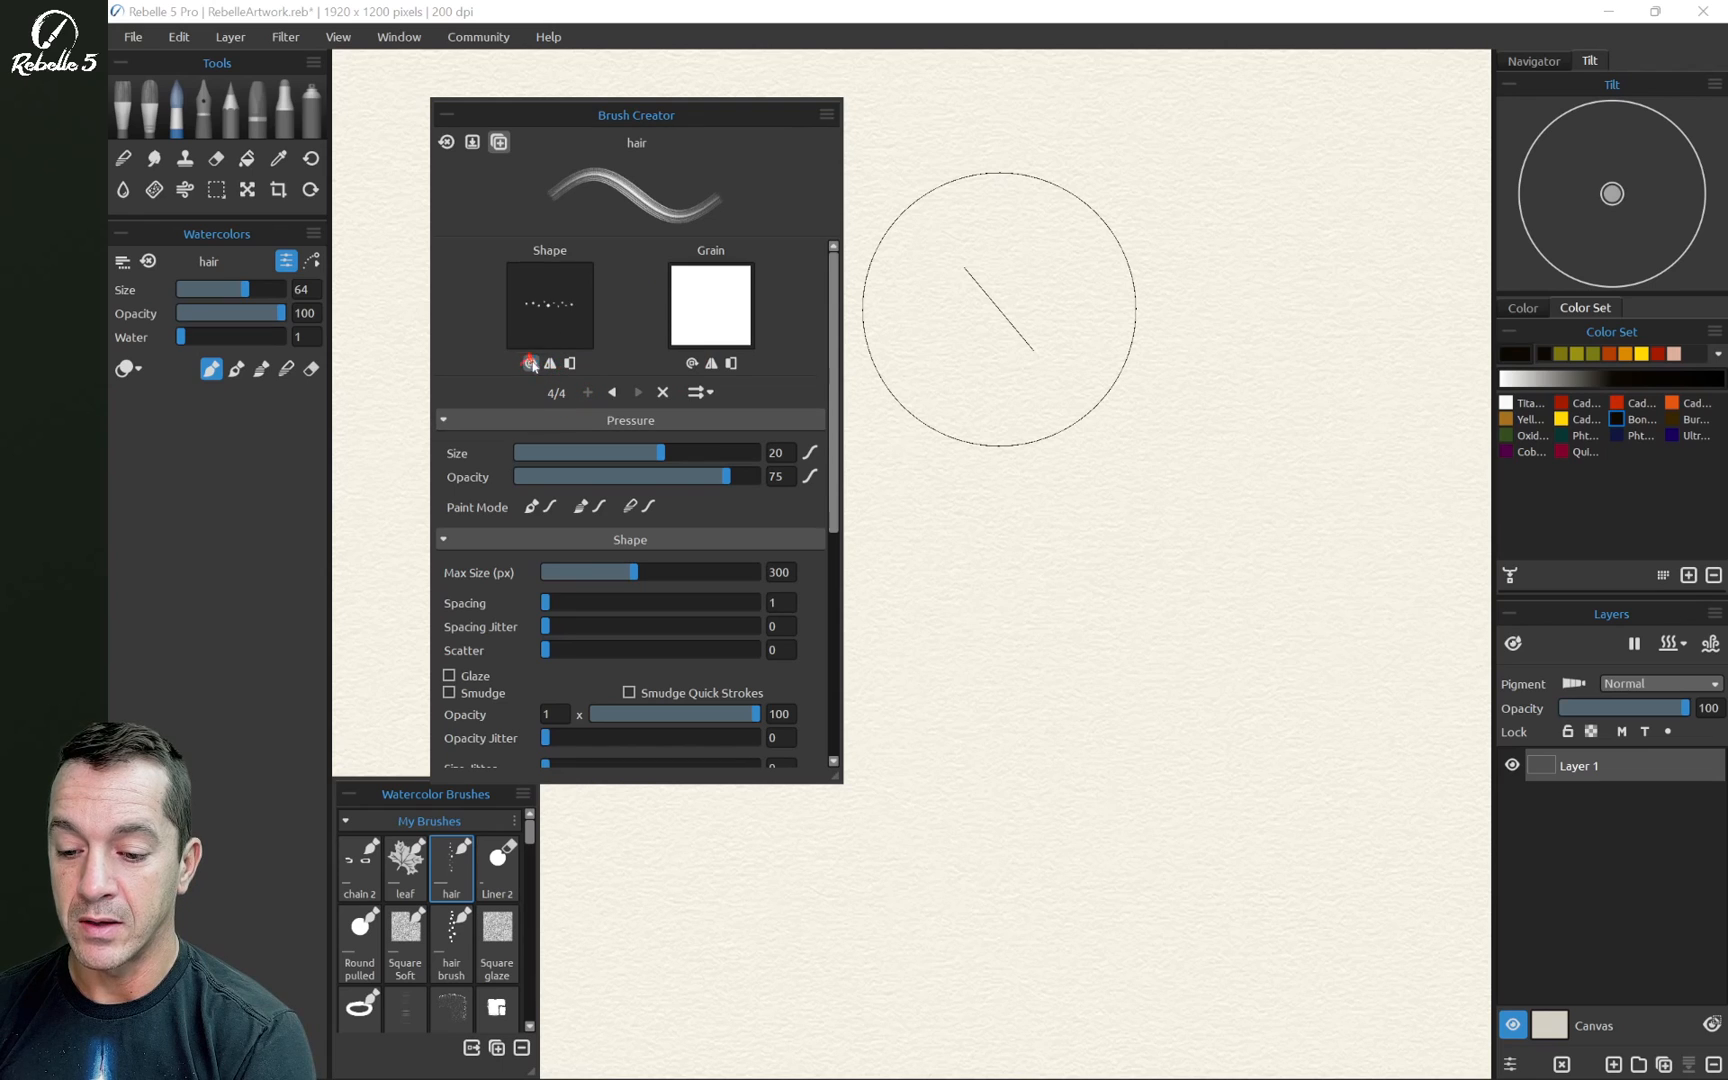
{"action": "left_click_drag", "start_coordinate": [584, 370], "coordinate": [583, 410]}
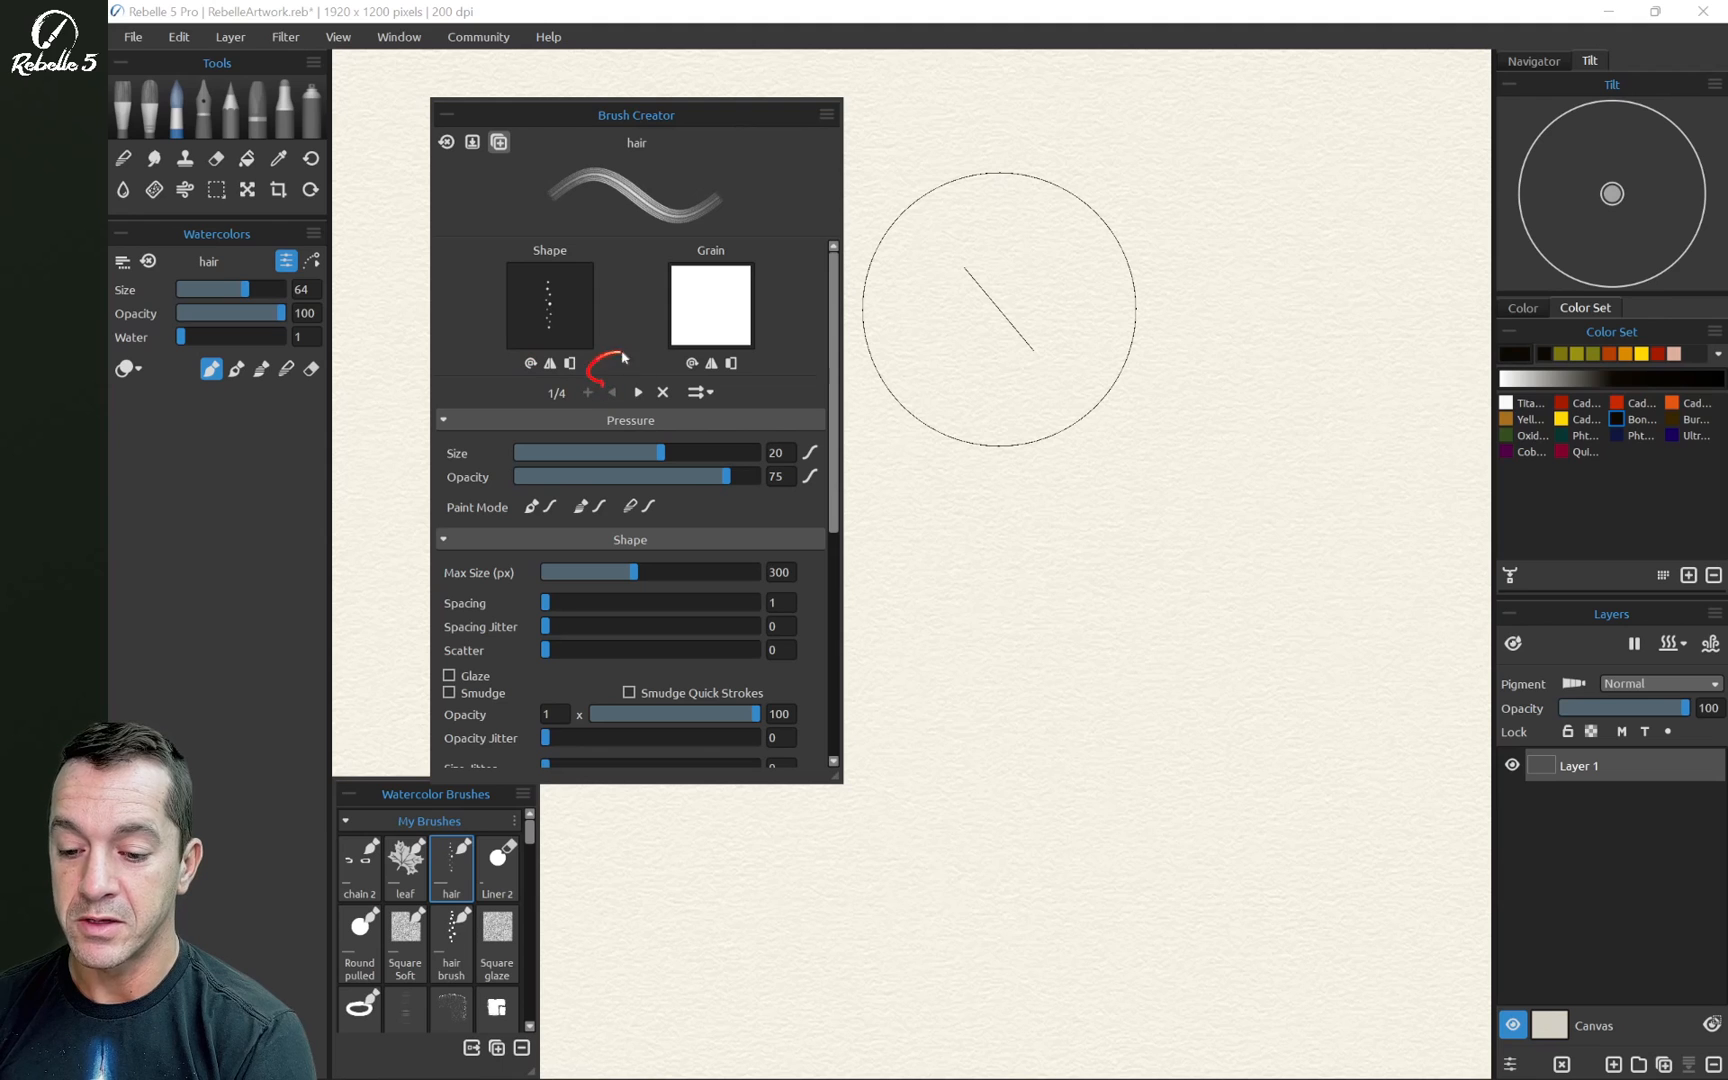
{"action": "left_click", "coordinate": [700, 392]}
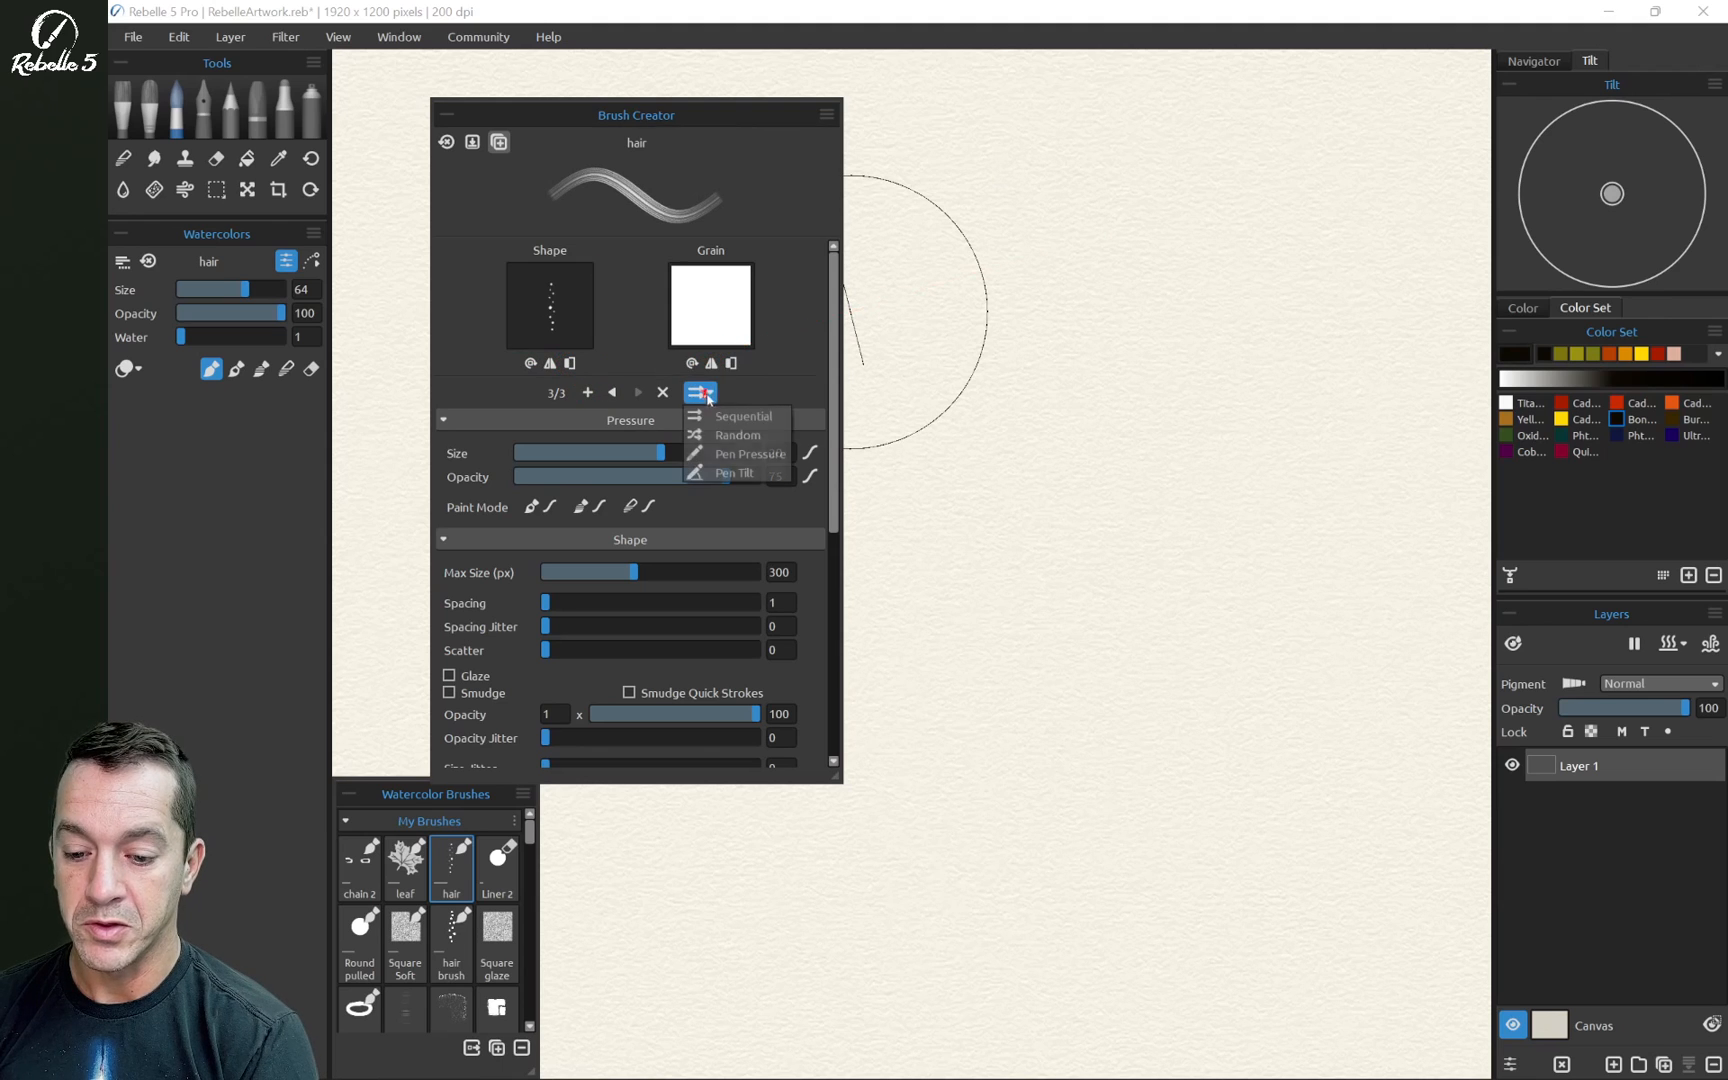
{"action": "left_click", "coordinate": [752, 456]}
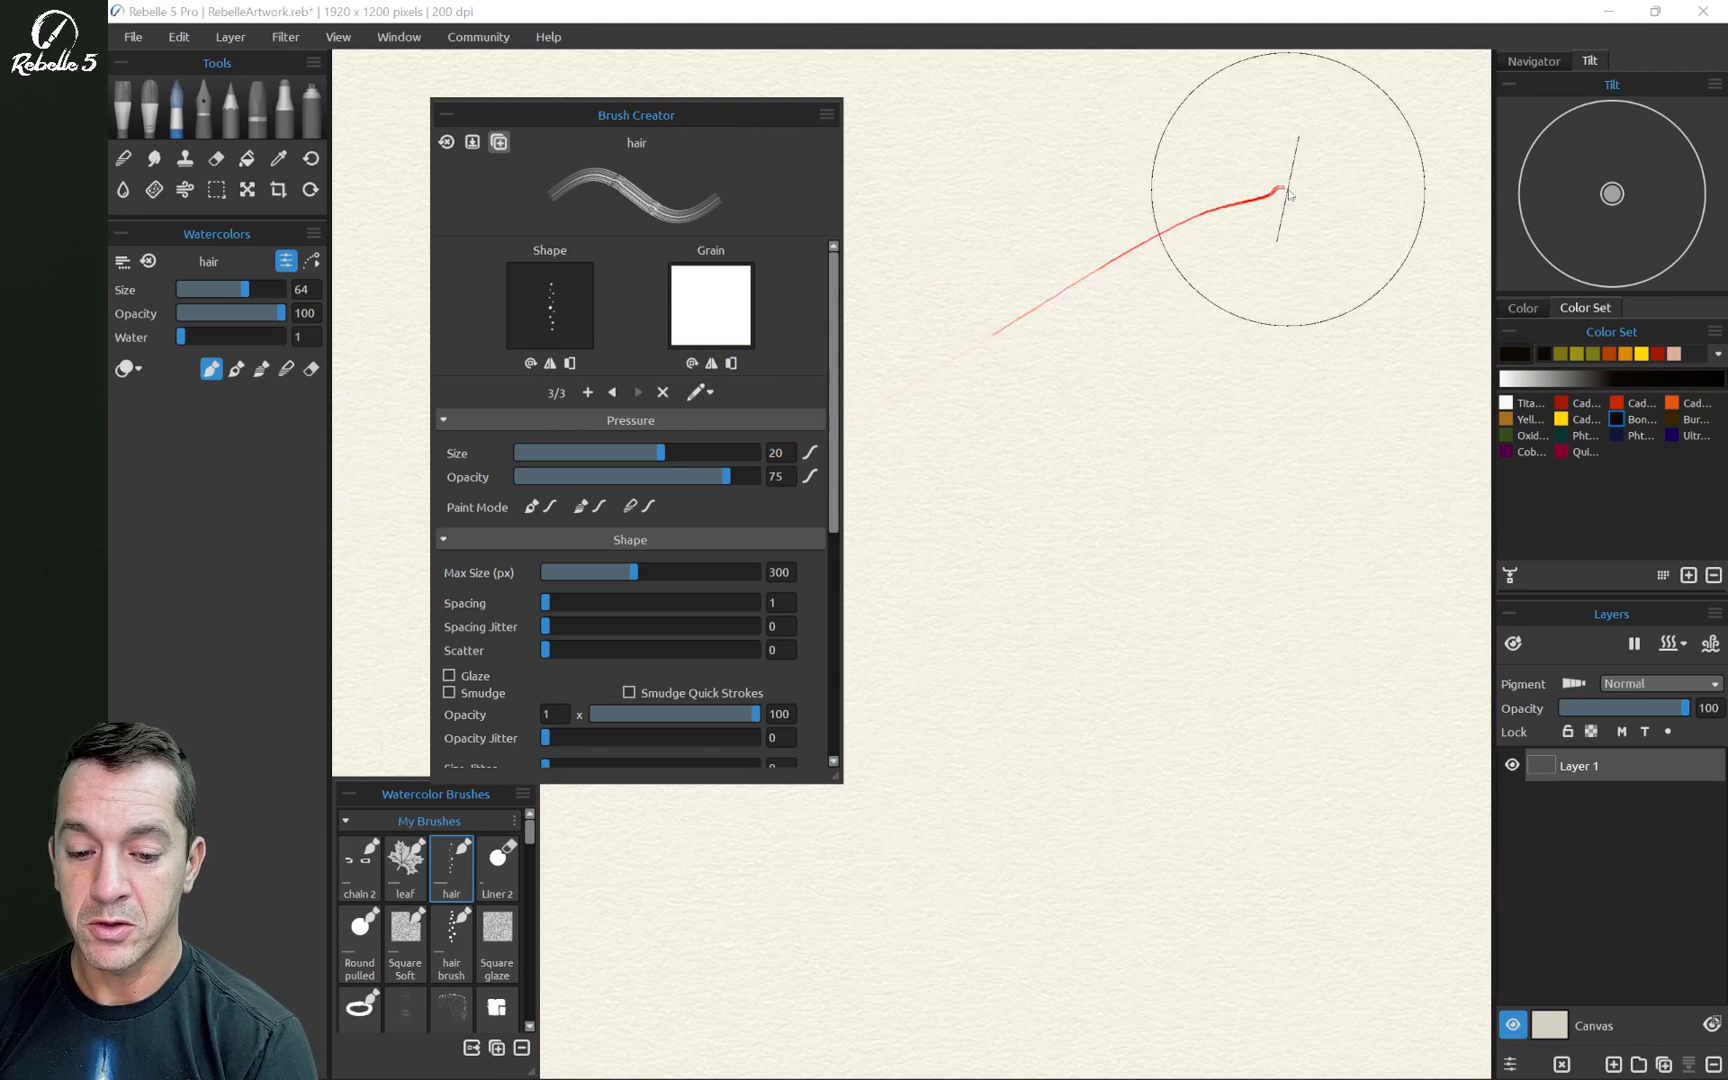
Try the three-shape hair brush with overlapping long curved strokes, and undo them all
{"action": "mouse_move", "coordinate": [1284, 188]}
{"action": "left_mouse_down"}
{"action": "mouse_move", "coordinate": [1126, 386]}
{"action": "mouse_move", "coordinate": [1047, 597]}
{"action": "mouse_move", "coordinate": [840, 945]}
{"action": "mouse_move", "coordinate": [1265, 278]}
{"action": "mouse_move", "coordinate": [1389, 154]}
{"action": "mouse_move", "coordinate": [1427, 150]}
{"action": "mouse_move", "coordinate": [1338, 165]}
{"action": "mouse_move", "coordinate": [1100, 360]}
{"action": "mouse_move", "coordinate": [990, 590]}
{"action": "mouse_move", "coordinate": [790, 860]}
{"action": "mouse_move", "coordinate": [677, 978]}
{"action": "mouse_move", "coordinate": [800, 940]}
{"action": "left_mouse_up"}
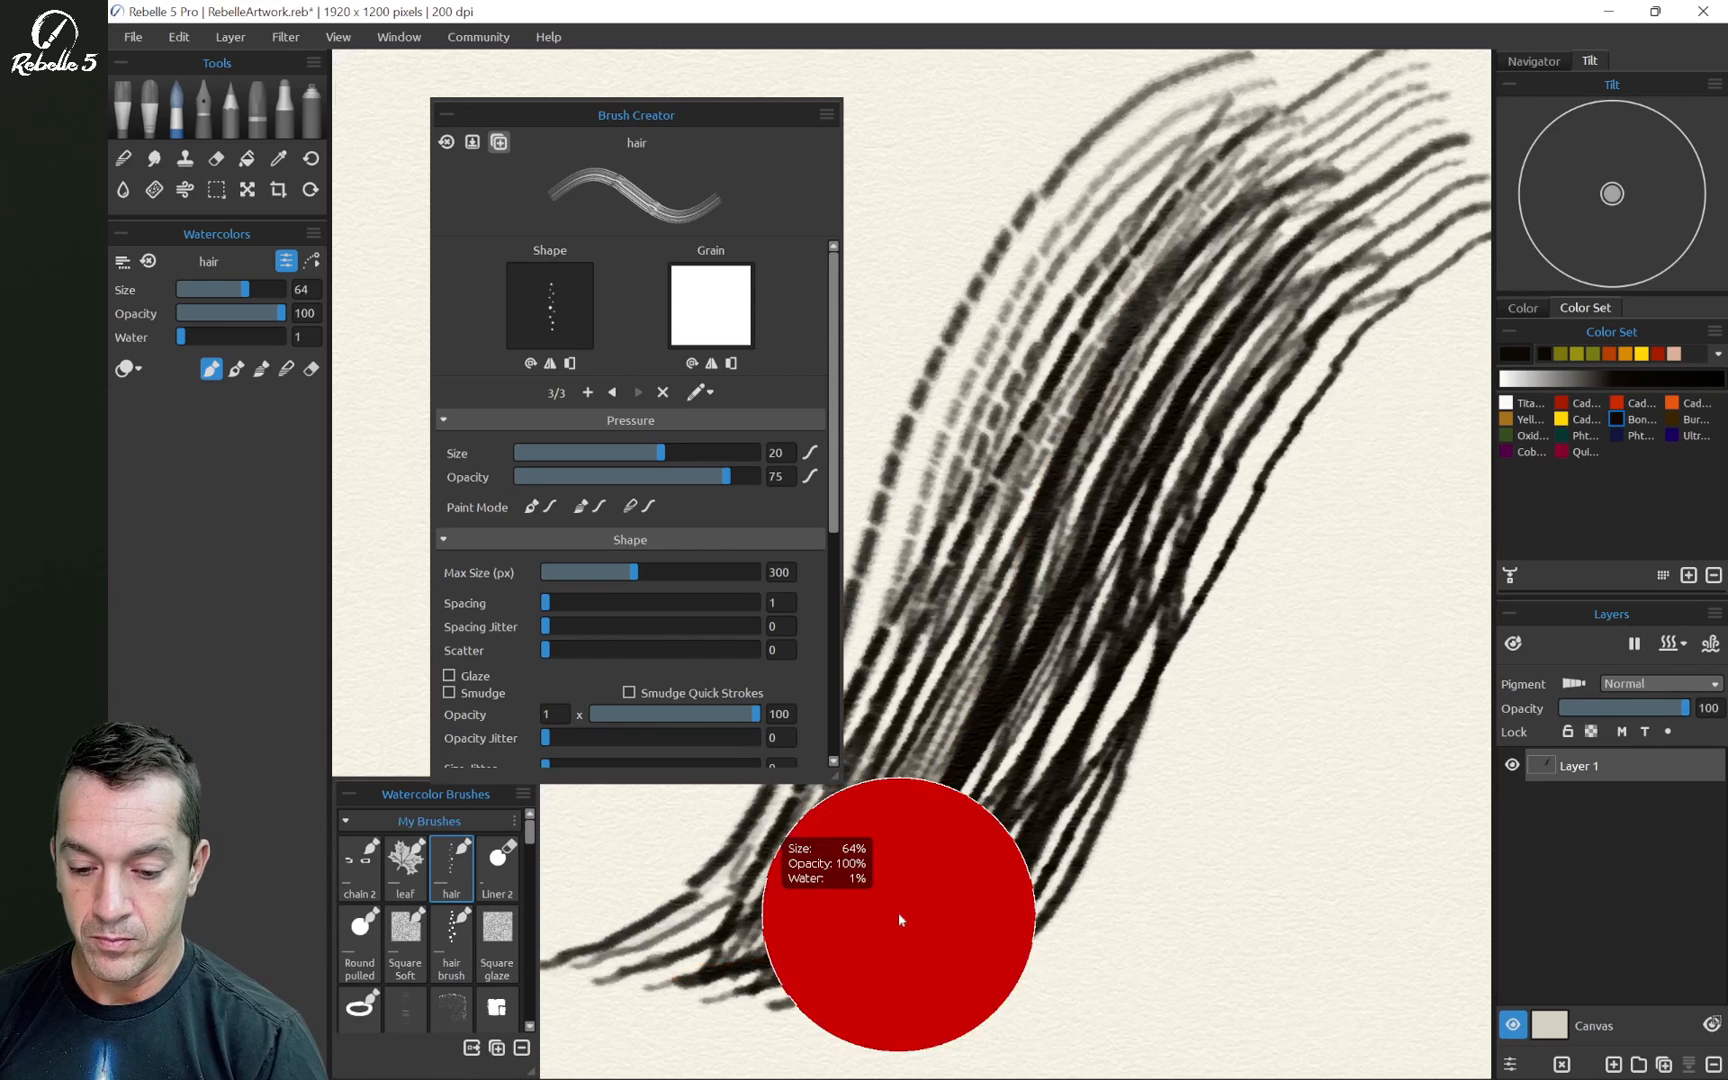
{"action": "key", "text": "ctrl+z"}
{"action": "key", "text": "ctrl+z"}
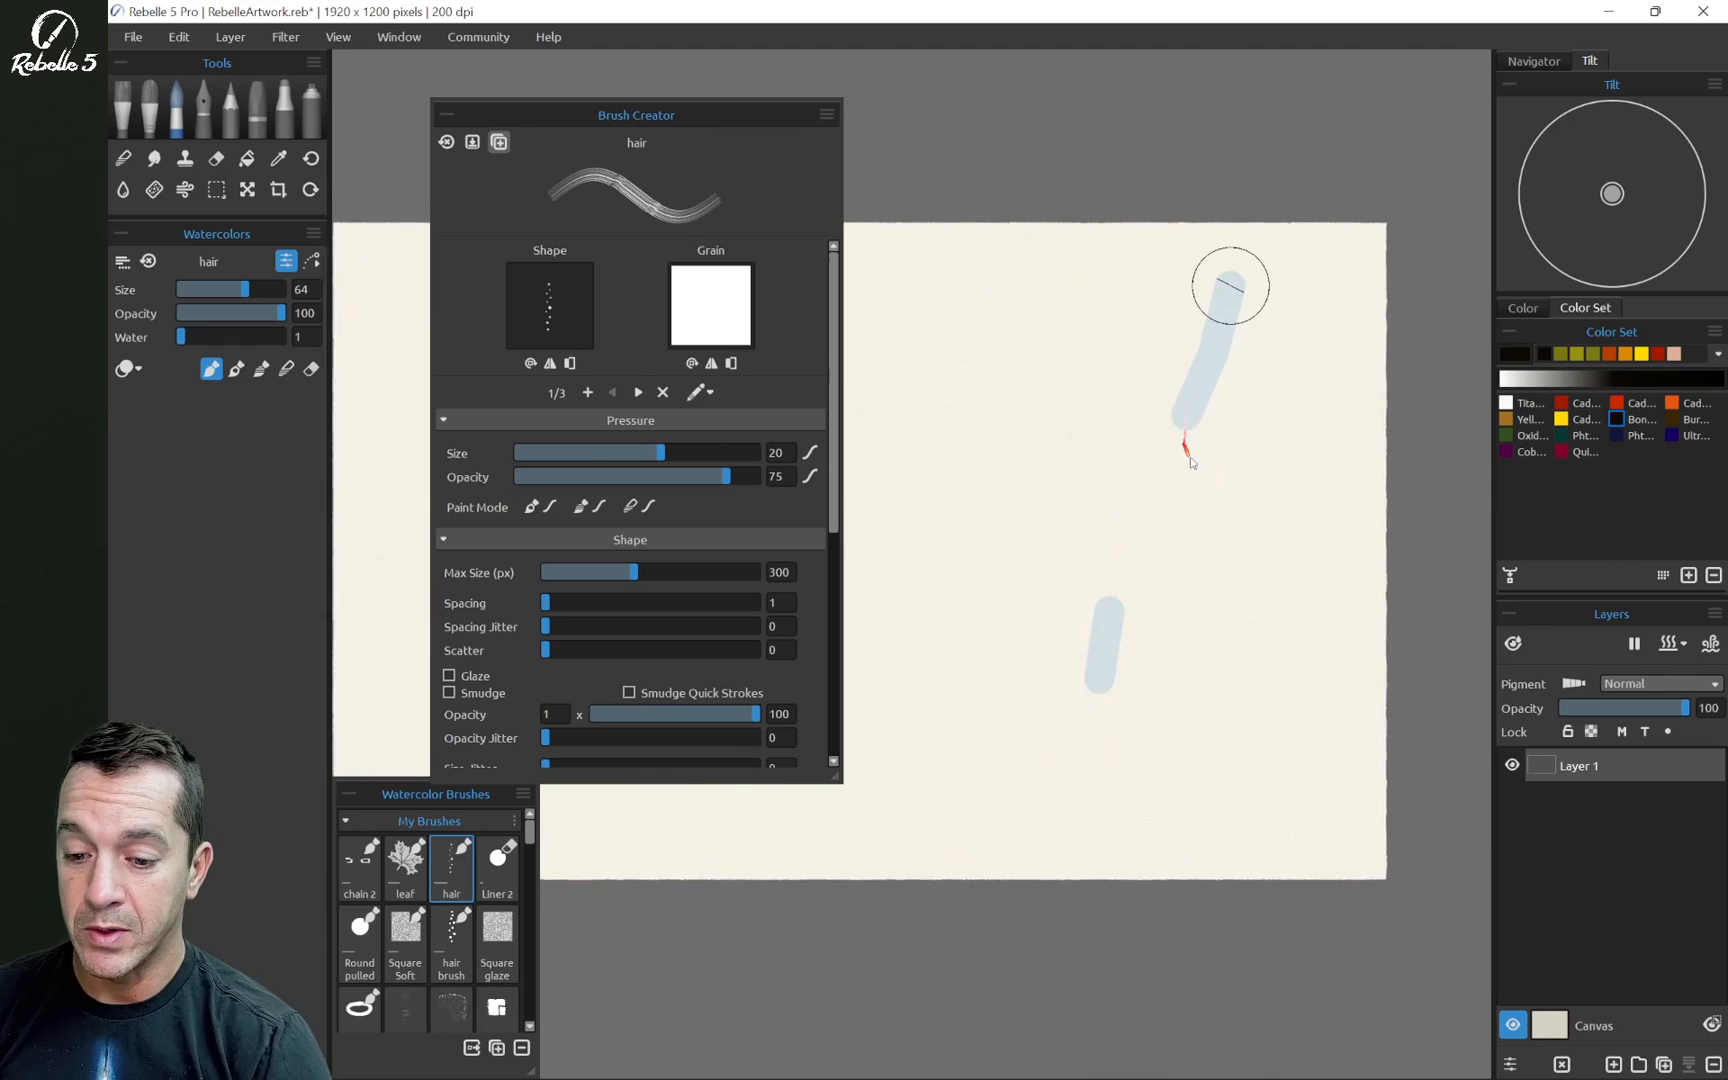
{"action": "key", "text": "ctrl+z"}
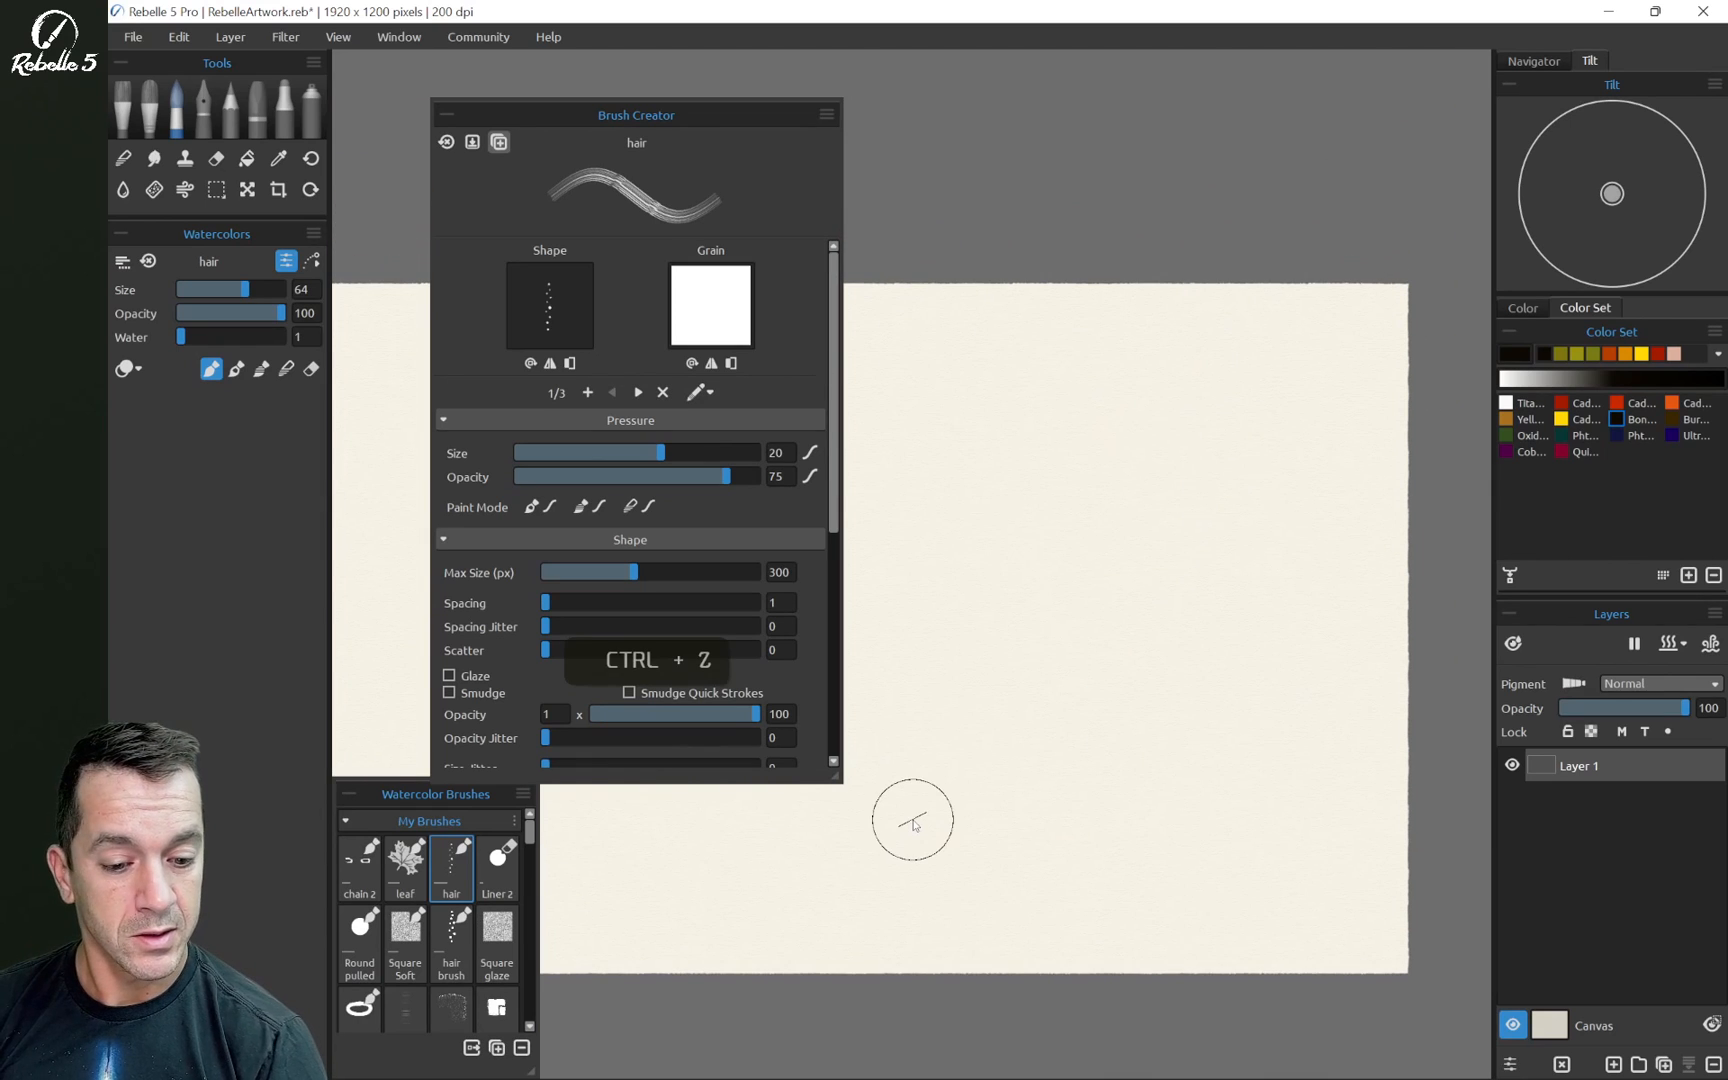
Choose the dark brown swatch and paint a thick diagonal patch of overlapping hair strands
{"action": "left_click", "coordinate": [1657, 407]}
{"action": "mouse_move", "coordinate": [1070, 496]}
{"action": "left_mouse_down"}
{"action": "mouse_move", "coordinate": [1104, 470]}
{"action": "mouse_move", "coordinate": [960, 686]}
{"action": "mouse_move", "coordinate": [1111, 390]}
{"action": "mouse_move", "coordinate": [1010, 560]}
{"action": "mouse_move", "coordinate": [984, 705]}
{"action": "mouse_move", "coordinate": [1118, 444]}
{"action": "mouse_move", "coordinate": [965, 760]}
{"action": "left_mouse_up"}
{"action": "scroll", "coordinate": [1180, 464], "scroll_direction": "up", "scroll_amount": 5}
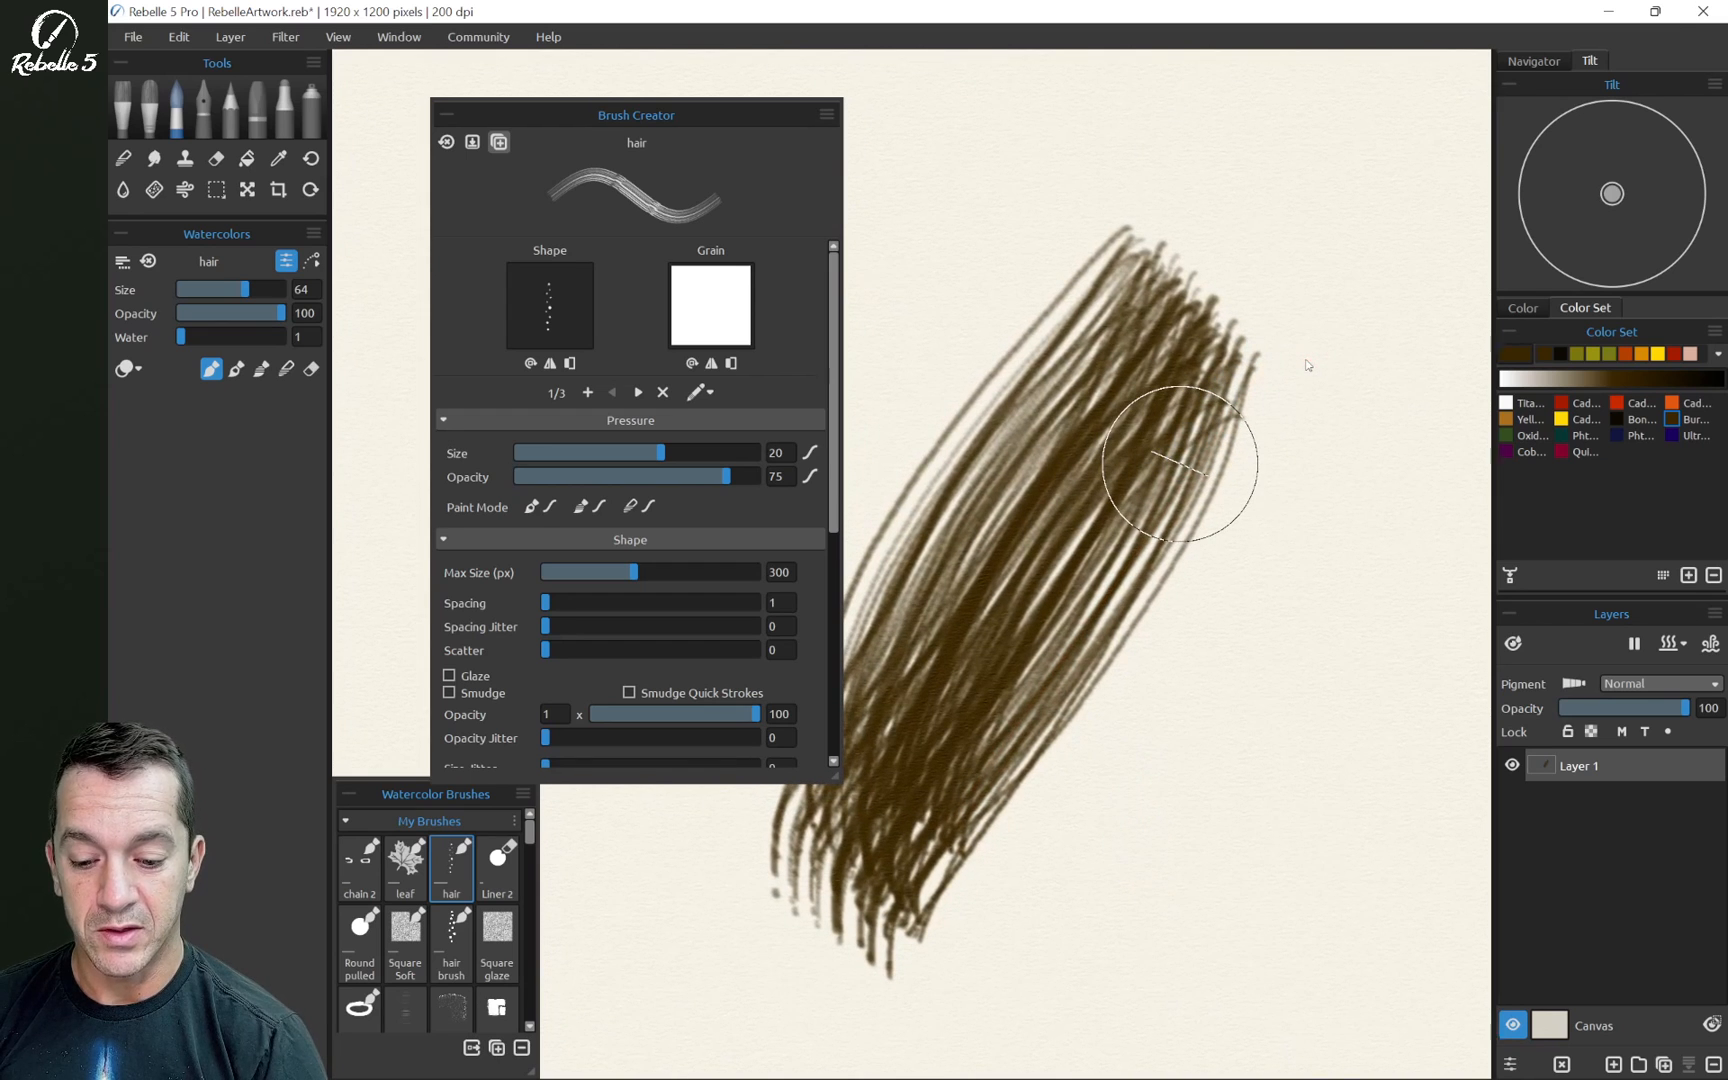
{"action": "left_click_drag", "start_coordinate": [1307, 365], "coordinate": [1047, 528]}
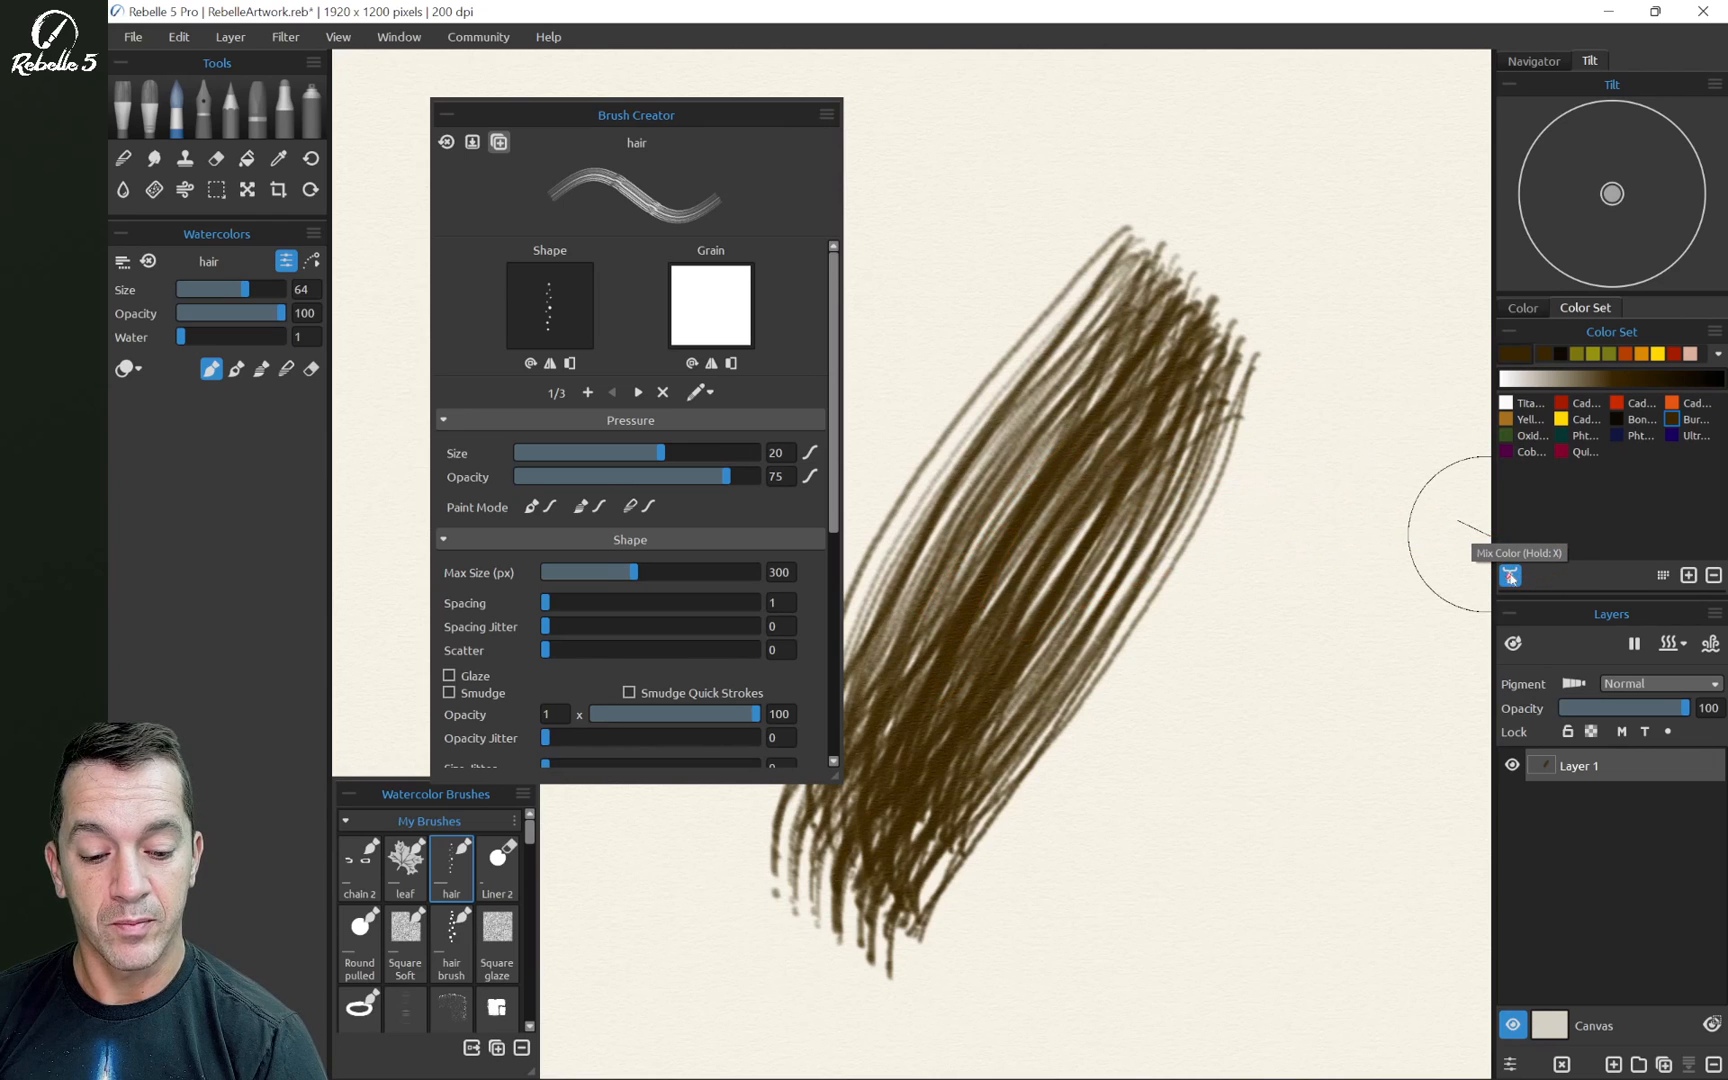
Mix Cadmium Yellow Medium into the brown and paint golden highlights through the middle of the hair patch
{"action": "left_click", "coordinate": [1563, 418]}
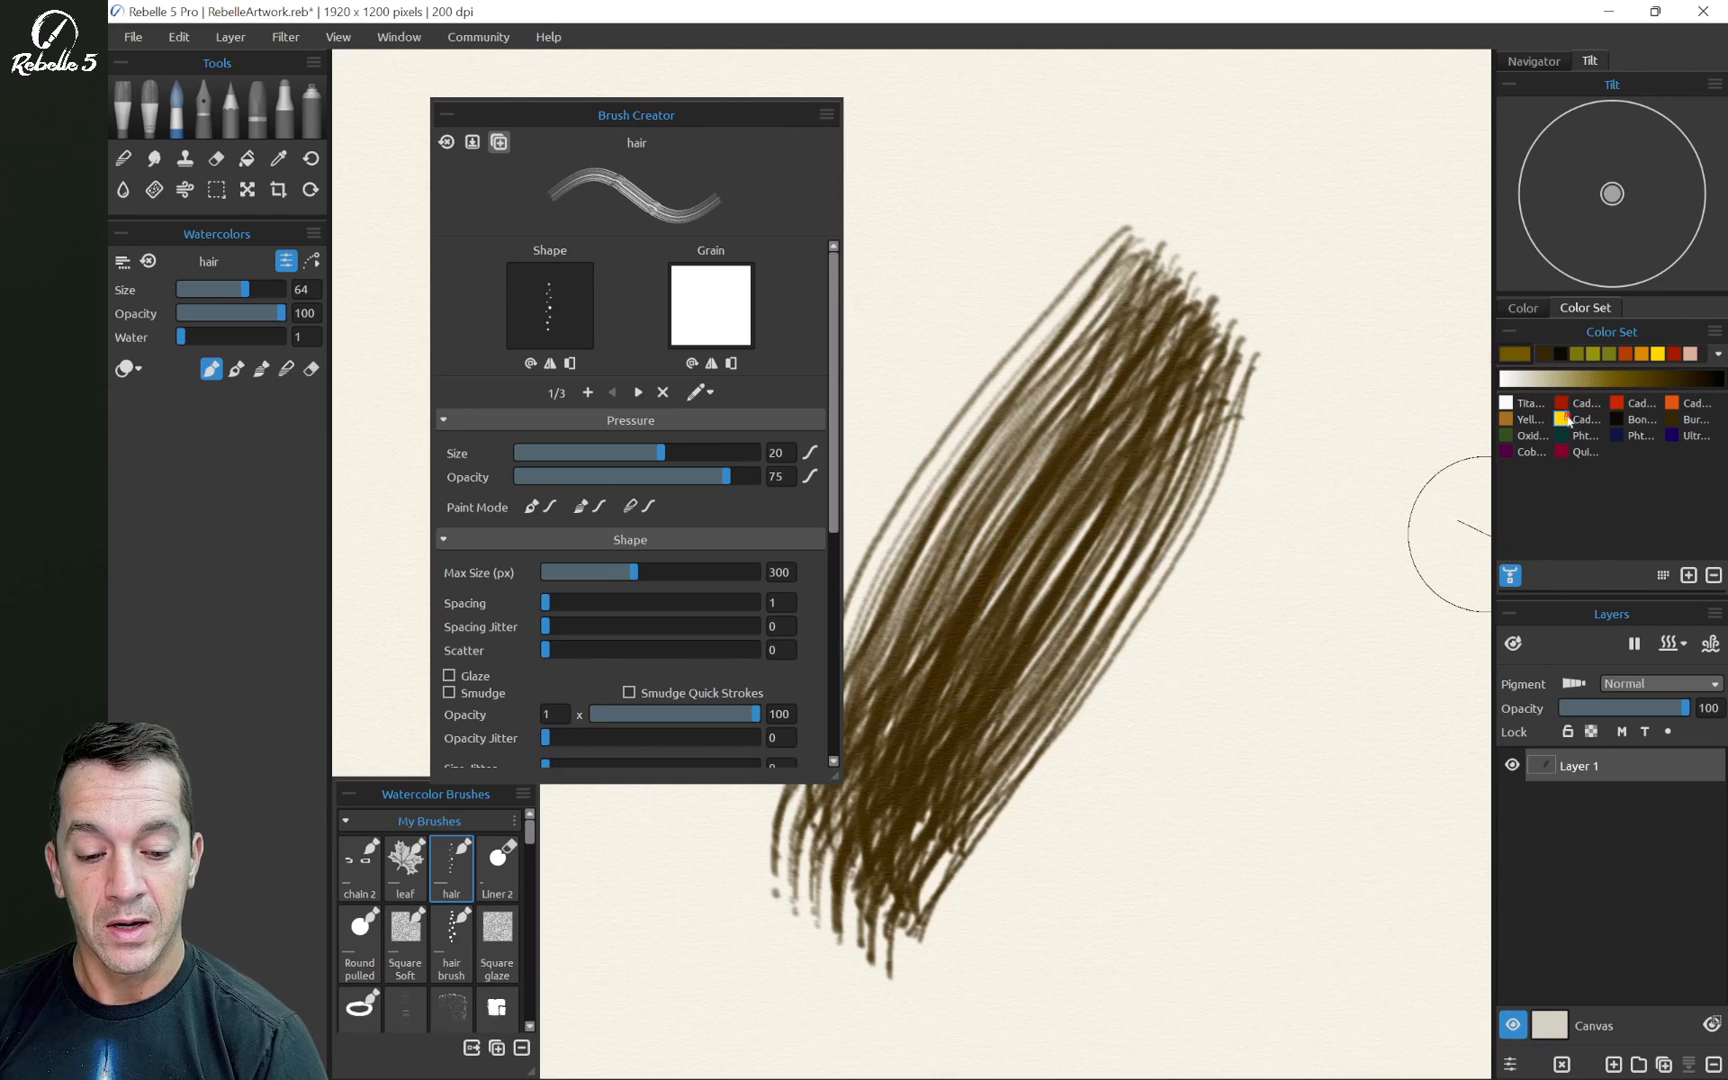
{"action": "mouse_move", "coordinate": [1041, 434]}
{"action": "left_mouse_down"}
{"action": "mouse_move", "coordinate": [887, 740]}
{"action": "mouse_move", "coordinate": [1049, 455]}
{"action": "mouse_move", "coordinate": [960, 635]}
{"action": "mouse_move", "coordinate": [887, 716]}
{"action": "mouse_move", "coordinate": [878, 828]}
{"action": "mouse_move", "coordinate": [1157, 463]}
{"action": "mouse_move", "coordinate": [983, 617]}
{"action": "mouse_move", "coordinate": [1049, 521]}
{"action": "mouse_move", "coordinate": [952, 688]}
{"action": "left_mouse_up"}
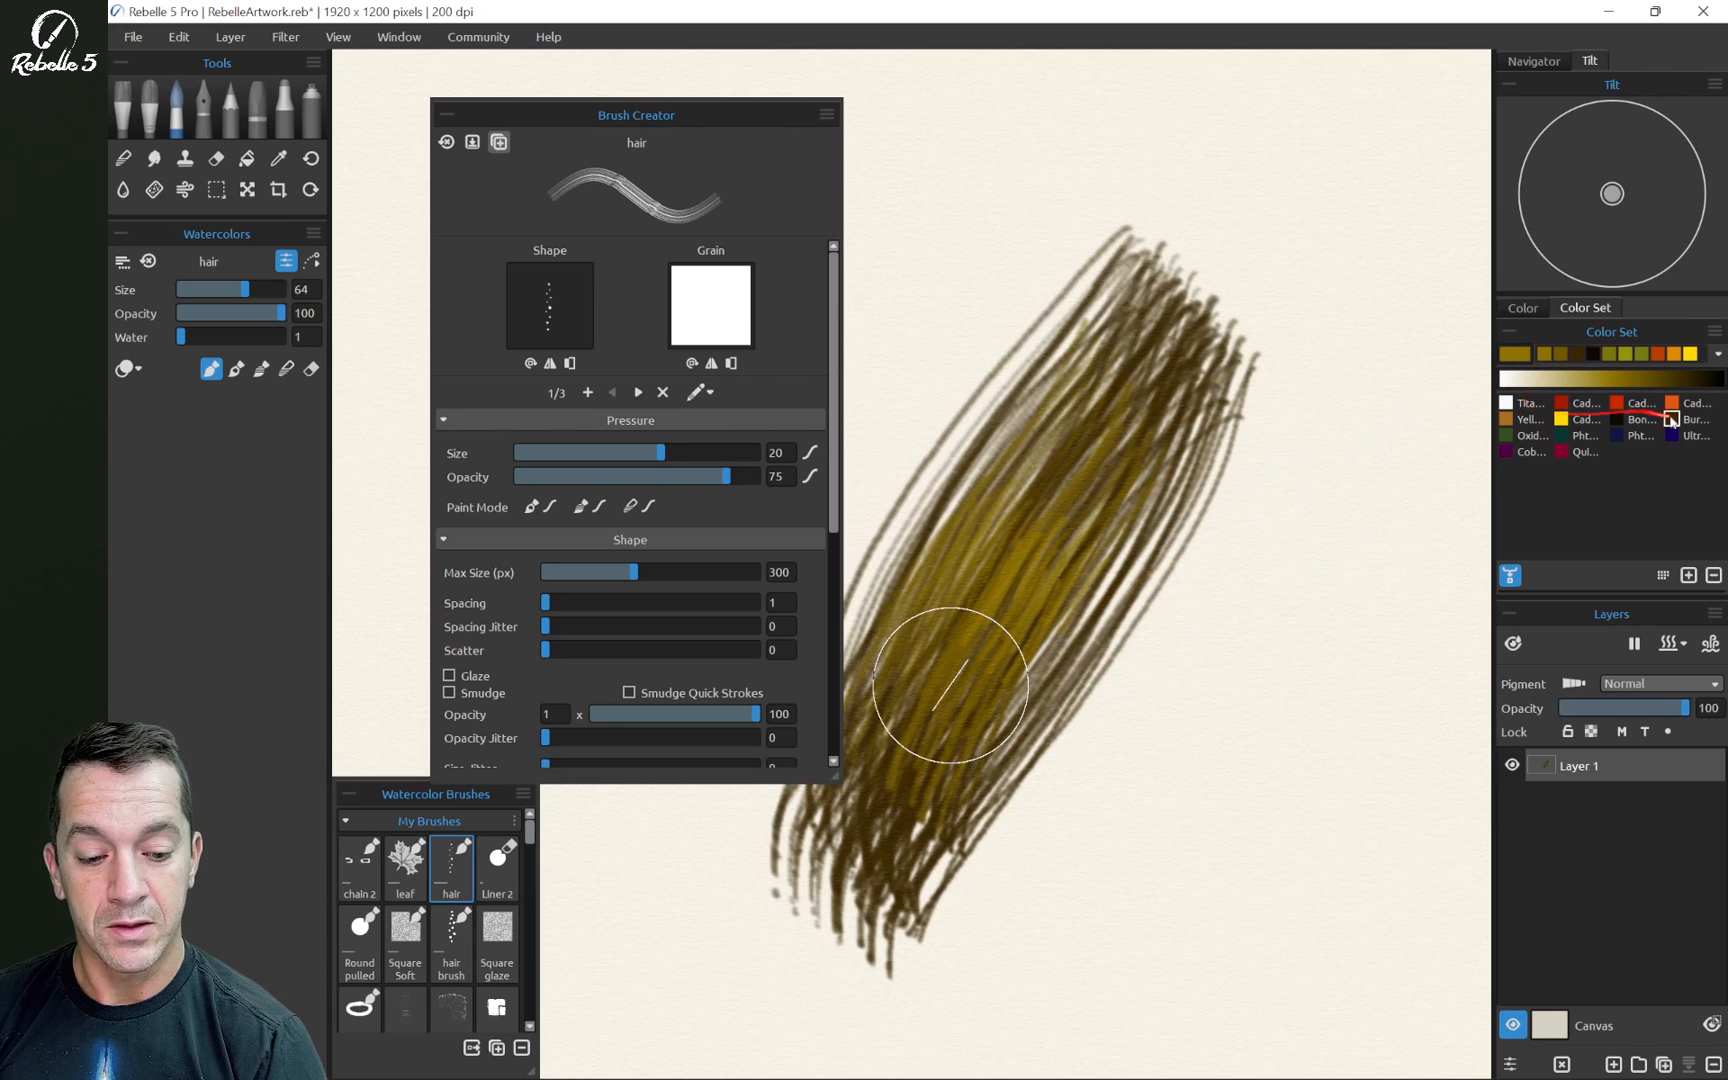
Blend the hair strands along the patch, and erase thin light strands along its edges
{"action": "mouse_move", "coordinate": [1168, 280]}
{"action": "left_mouse_down"}
{"action": "mouse_move", "coordinate": [1089, 455]}
{"action": "mouse_move", "coordinate": [1212, 272]}
{"action": "mouse_move", "coordinate": [1109, 385]}
{"action": "mouse_move", "coordinate": [1137, 394]}
{"action": "mouse_move", "coordinate": [1163, 328]}
{"action": "mouse_move", "coordinate": [1095, 467]}
{"action": "mouse_move", "coordinate": [1212, 302]}
{"action": "mouse_move", "coordinate": [1106, 367]}
{"action": "mouse_move", "coordinate": [837, 927]}
{"action": "mouse_move", "coordinate": [838, 872]}
{"action": "mouse_move", "coordinate": [880, 778]}
{"action": "mouse_move", "coordinate": [898, 746]}
{"action": "mouse_move", "coordinate": [825, 970]}
{"action": "mouse_move", "coordinate": [852, 880]}
{"action": "mouse_move", "coordinate": [995, 671]}
{"action": "mouse_move", "coordinate": [1182, 303]}
{"action": "mouse_move", "coordinate": [1056, 643]}
{"action": "mouse_move", "coordinate": [1107, 553]}
{"action": "mouse_move", "coordinate": [1144, 343]}
{"action": "mouse_move", "coordinate": [930, 768]}
{"action": "mouse_move", "coordinate": [1238, 457]}
{"action": "mouse_move", "coordinate": [926, 721]}
{"action": "mouse_move", "coordinate": [1137, 391]}
{"action": "mouse_move", "coordinate": [949, 691]}
{"action": "mouse_move", "coordinate": [1094, 451]}
{"action": "mouse_move", "coordinate": [1103, 495]}
{"action": "mouse_move", "coordinate": [1117, 425]}
{"action": "mouse_move", "coordinate": [979, 643]}
{"action": "mouse_move", "coordinate": [1171, 371]}
{"action": "mouse_move", "coordinate": [1107, 426]}
{"action": "mouse_move", "coordinate": [935, 679]}
{"action": "mouse_move", "coordinate": [1126, 408]}
{"action": "mouse_move", "coordinate": [909, 750]}
{"action": "mouse_move", "coordinate": [919, 692]}
{"action": "mouse_move", "coordinate": [861, 836]}
{"action": "mouse_move", "coordinate": [920, 725]}
{"action": "mouse_move", "coordinate": [910, 780]}
{"action": "mouse_move", "coordinate": [927, 813]}
{"action": "mouse_move", "coordinate": [1068, 487]}
{"action": "mouse_move", "coordinate": [1016, 519]}
{"action": "mouse_move", "coordinate": [1068, 430]}
{"action": "mouse_move", "coordinate": [1114, 401]}
{"action": "mouse_move", "coordinate": [1040, 501]}
{"action": "mouse_move", "coordinate": [1184, 295]}
{"action": "mouse_move", "coordinate": [988, 566]}
{"action": "mouse_move", "coordinate": [1264, 264]}
{"action": "left_mouse_up"}
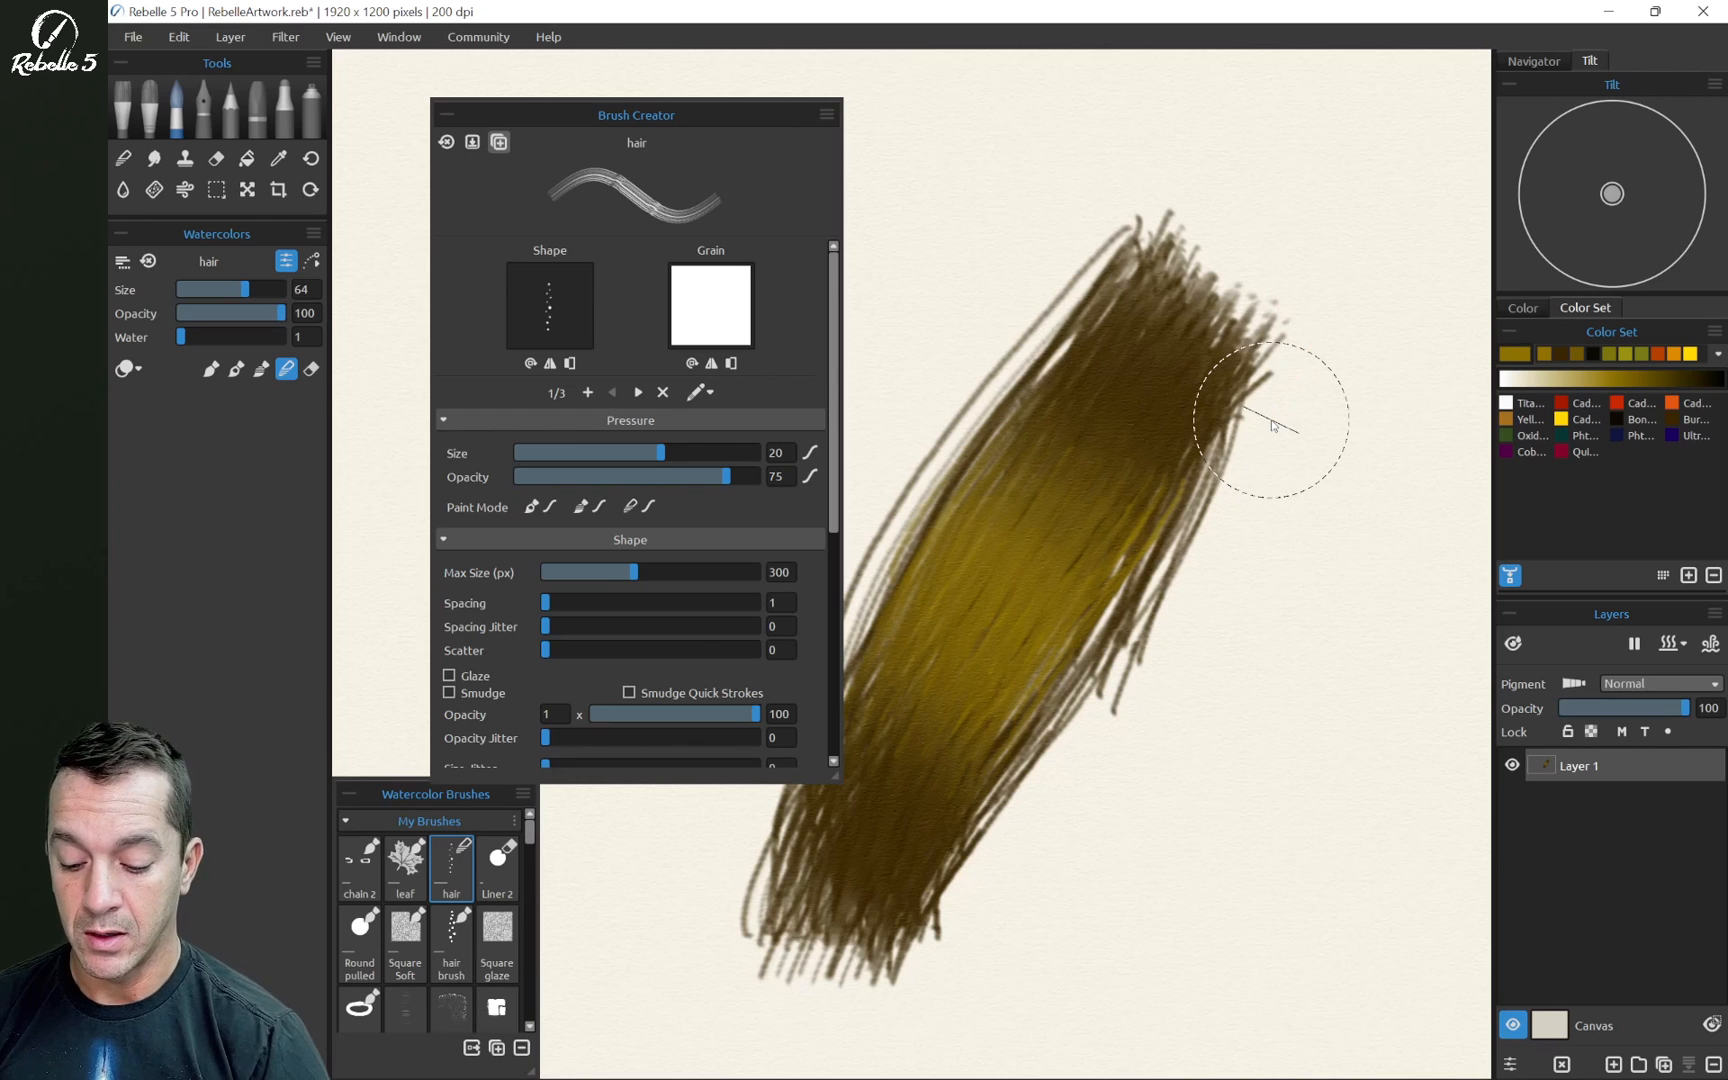
{"action": "mouse_move", "coordinate": [1272, 425]}
{"action": "left_mouse_down"}
{"action": "mouse_move", "coordinate": [1228, 560]}
{"action": "mouse_move", "coordinate": [1105, 725]}
{"action": "mouse_move", "coordinate": [1073, 835]}
{"action": "mouse_move", "coordinate": [1041, 338]}
{"action": "mouse_move", "coordinate": [926, 420]}
{"action": "mouse_move", "coordinate": [850, 520]}
{"action": "mouse_move", "coordinate": [865, 552]}
{"action": "mouse_move", "coordinate": [733, 771]}
{"action": "mouse_move", "coordinate": [742, 730]}
{"action": "mouse_move", "coordinate": [716, 905]}
{"action": "mouse_move", "coordinate": [779, 661]}
{"action": "left_mouse_up"}
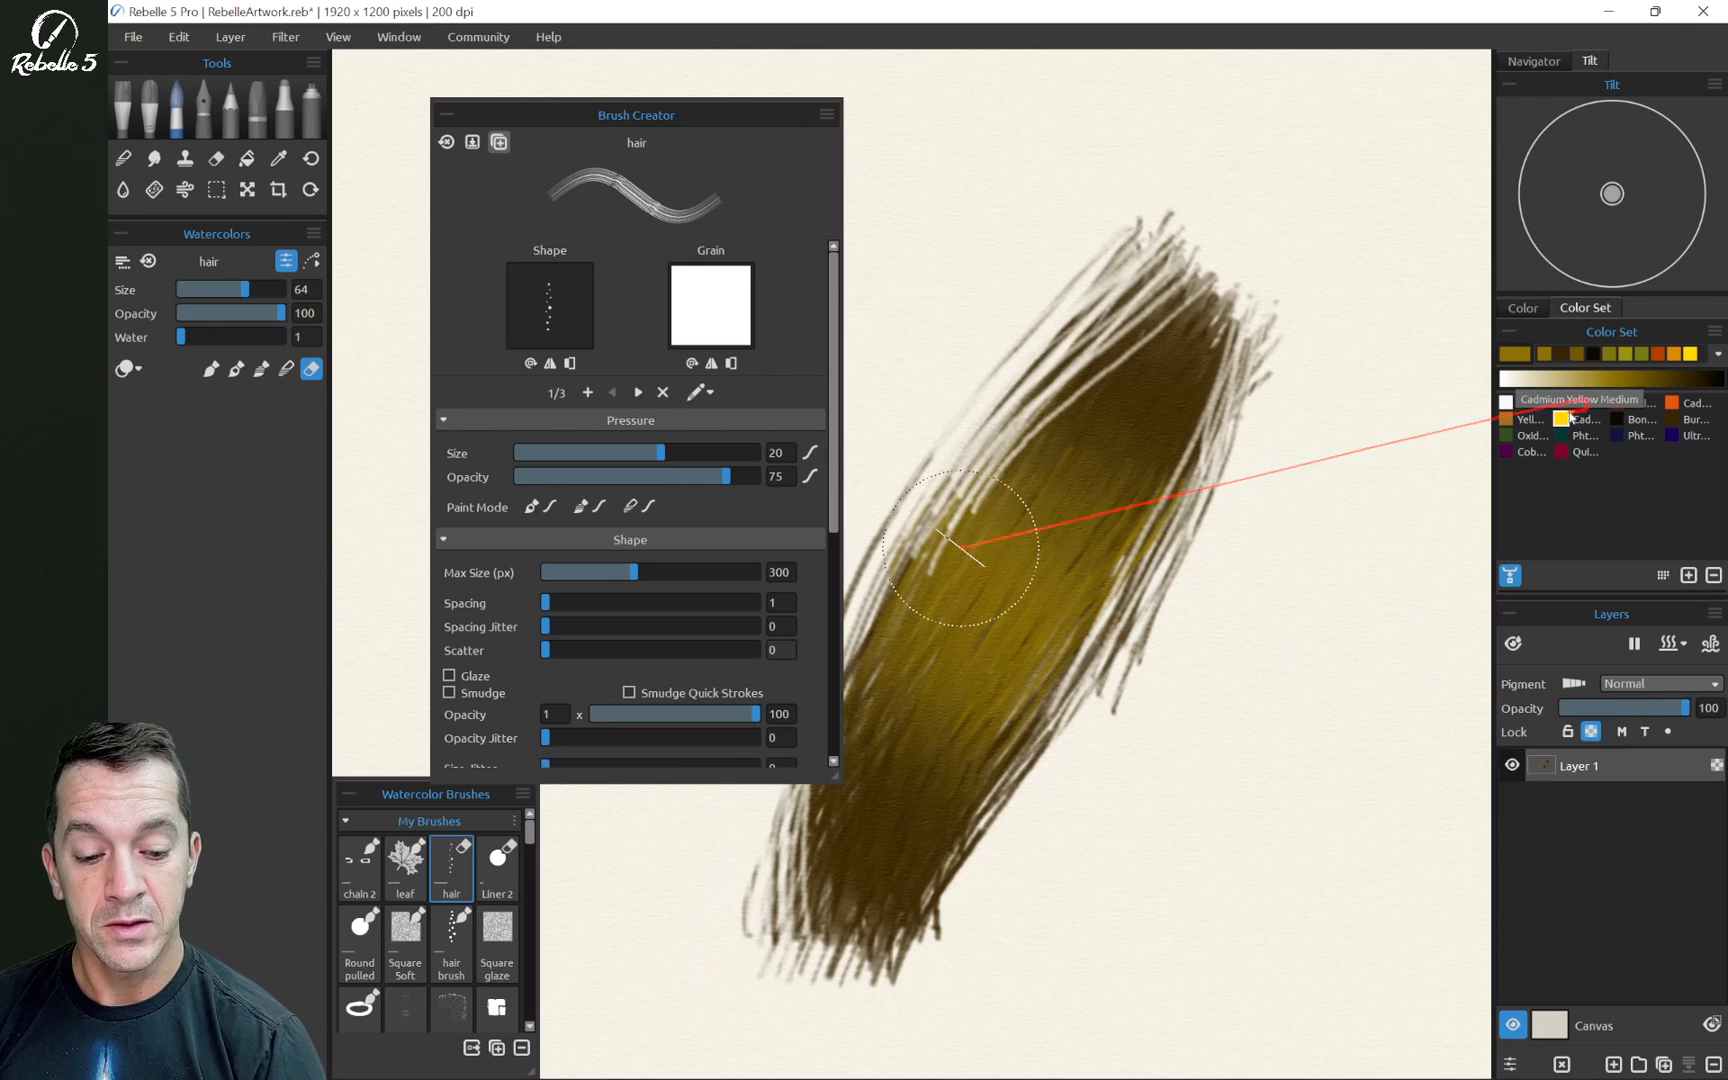
With the layer's transparency locked, mix a lighter yellow and paint bright strands through the middle of the hair patch
{"action": "left_click", "coordinate": [1600, 379]}
{"action": "left_click_drag", "start_coordinate": [1145, 398], "coordinate": [898, 712]}
{"action": "left_click_drag", "start_coordinate": [1075, 432], "coordinate": [895, 690]}
{"action": "left_click_drag", "start_coordinate": [1046, 578], "coordinate": [895, 745]}
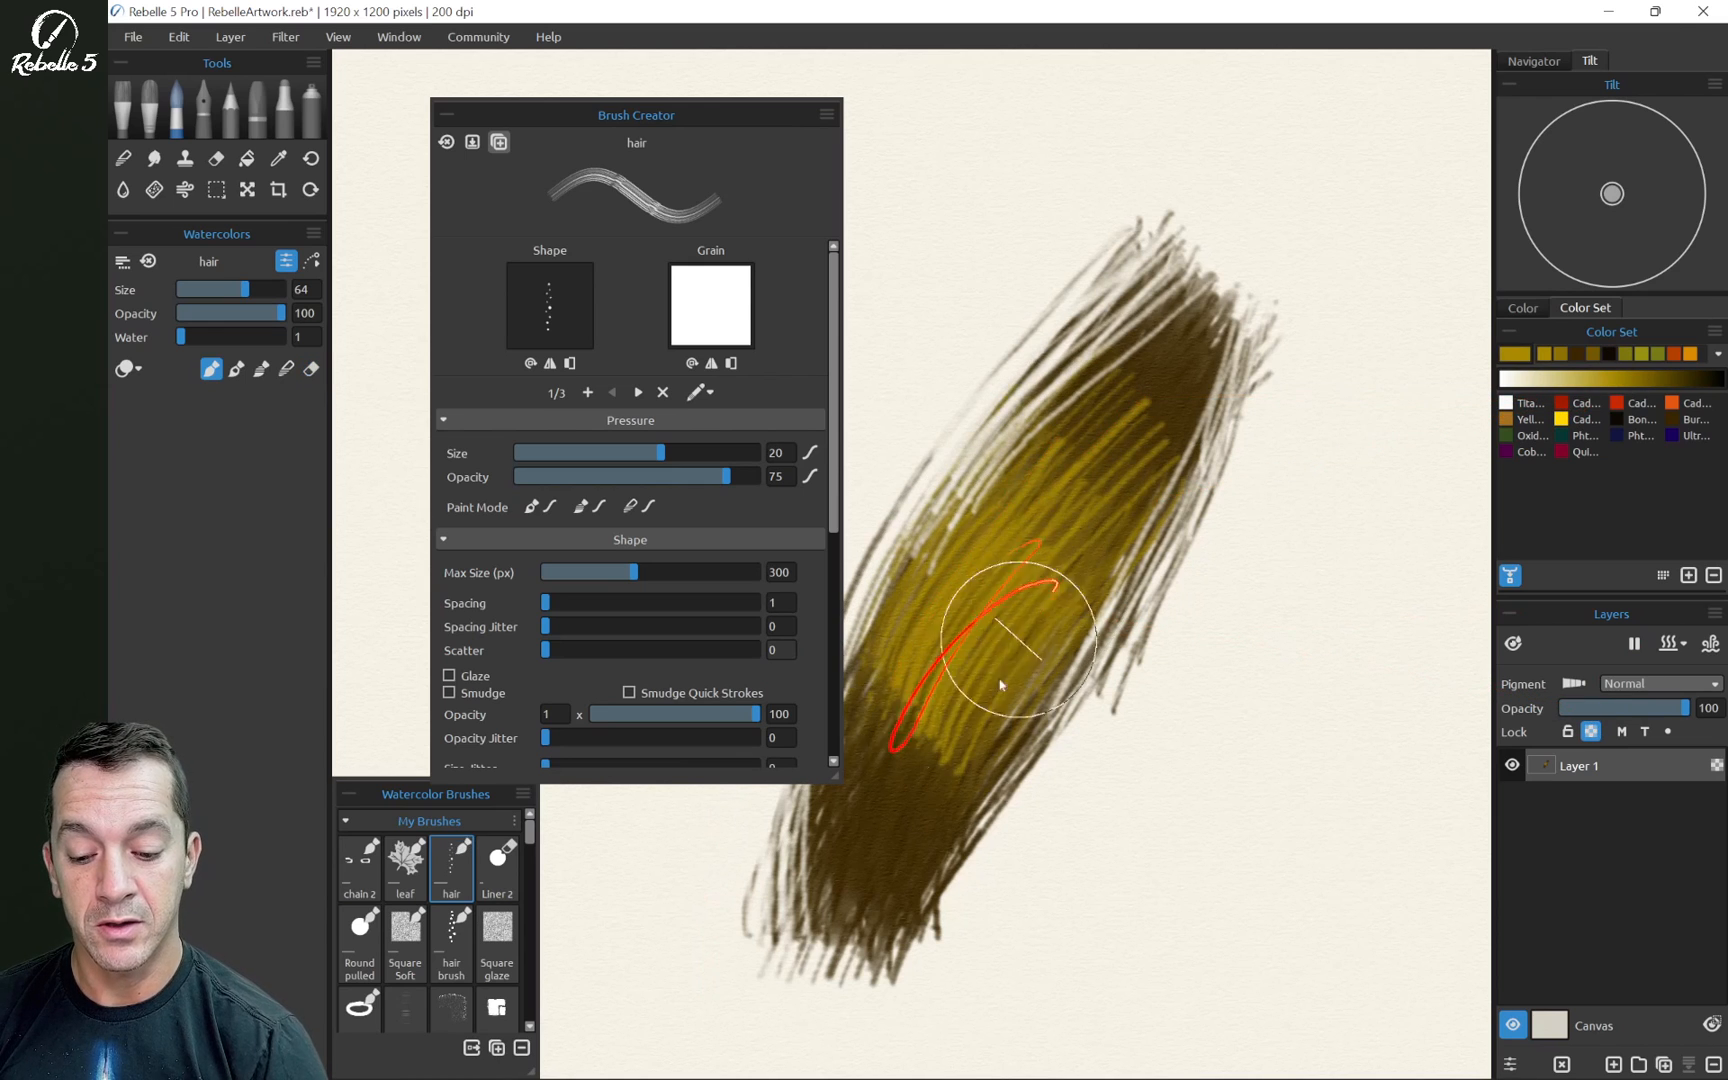
{"action": "left_click_drag", "start_coordinate": [1074, 436], "coordinate": [914, 790]}
{"action": "mouse_move", "coordinate": [1060, 493]}
{"action": "left_mouse_down"}
{"action": "mouse_move", "coordinate": [863, 834]}
{"action": "mouse_move", "coordinate": [1163, 480]}
{"action": "mouse_move", "coordinate": [870, 830]}
{"action": "mouse_move", "coordinate": [857, 886]}
{"action": "mouse_move", "coordinate": [1126, 397]}
{"action": "mouse_move", "coordinate": [1020, 530]}
{"action": "mouse_move", "coordinate": [976, 628]}
{"action": "mouse_move", "coordinate": [1048, 653]}
{"action": "left_mouse_up"}
{"action": "key", "text": "3"}
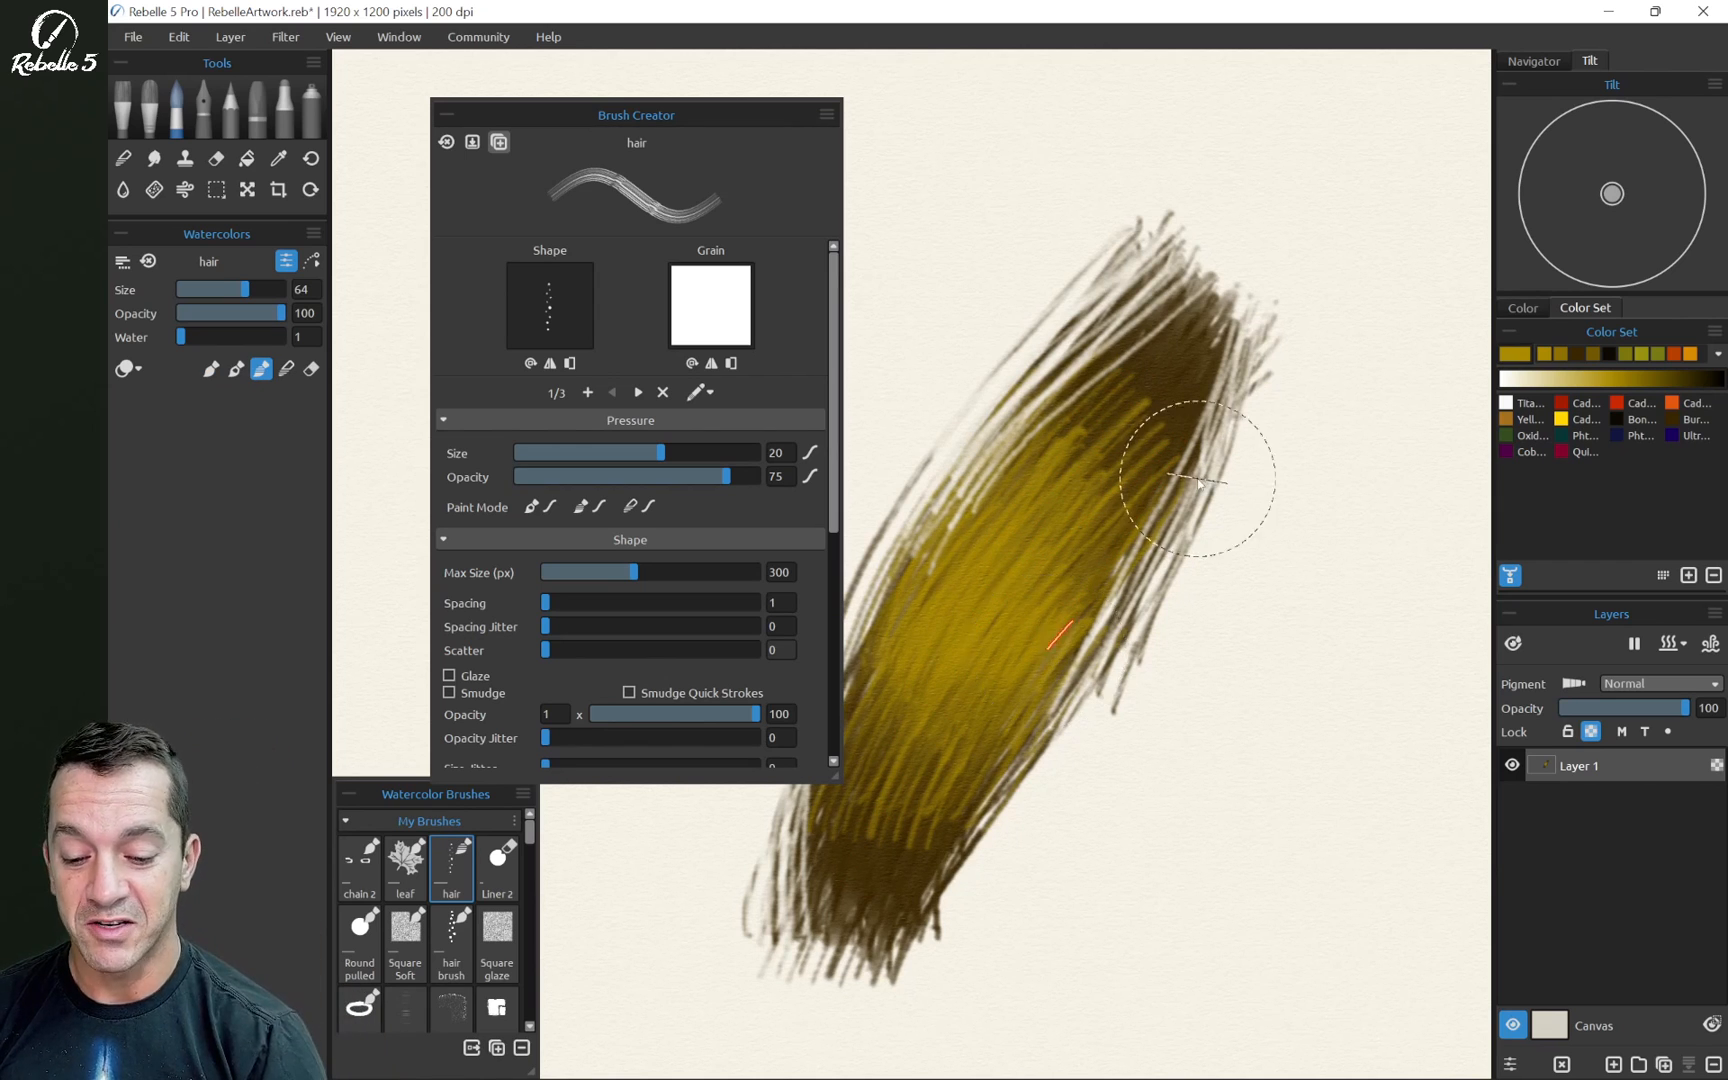
{"action": "left_click_drag", "start_coordinate": [1198, 484], "coordinate": [1207, 521]}
Outline a leaf-shaped area of the hair with a freehand selection, delete everything outside it, and deselect
{"action": "left_click", "coordinate": [213, 189]}
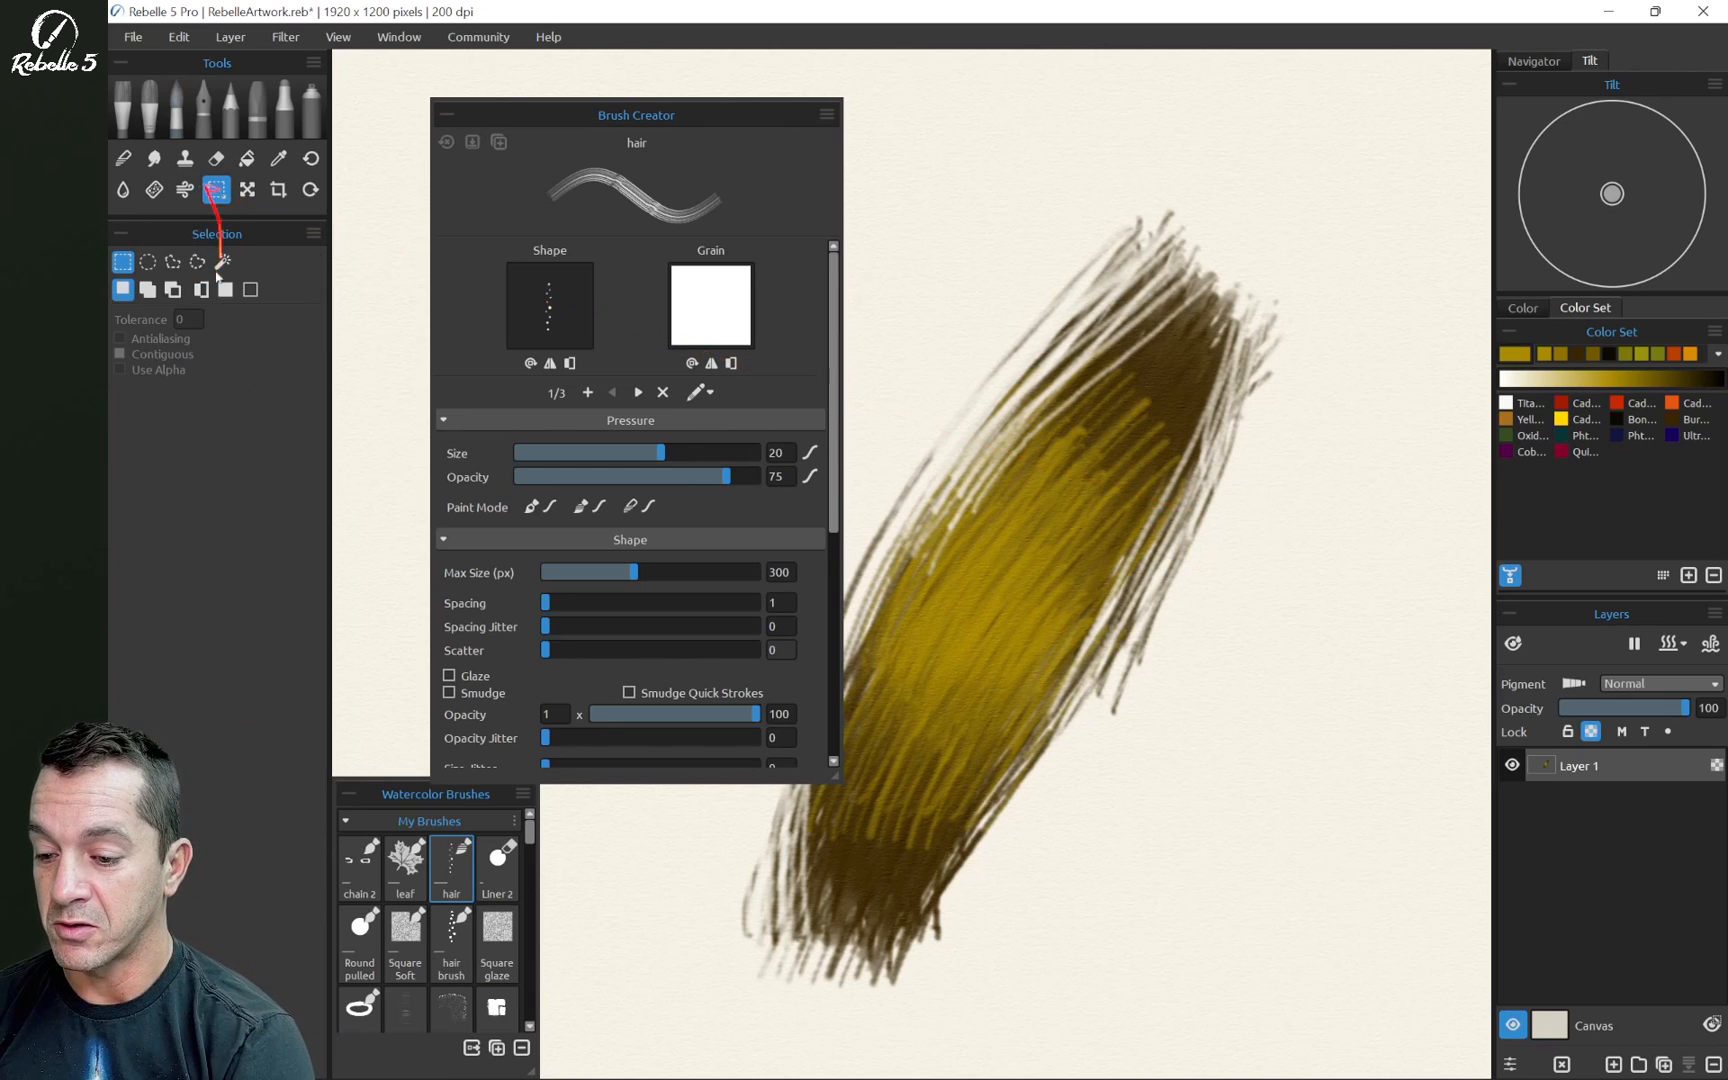
{"action": "left_click", "coordinate": [199, 262]}
{"action": "mouse_move", "coordinate": [785, 958]}
{"action": "left_mouse_down"}
{"action": "mouse_move", "coordinate": [801, 839]}
{"action": "mouse_move", "coordinate": [909, 524]}
{"action": "mouse_move", "coordinate": [1187, 331]}
{"action": "mouse_move", "coordinate": [1249, 319]}
{"action": "mouse_move", "coordinate": [1126, 627]}
{"action": "mouse_move", "coordinate": [919, 891]}
{"action": "mouse_move", "coordinate": [753, 984]}
{"action": "left_mouse_up"}
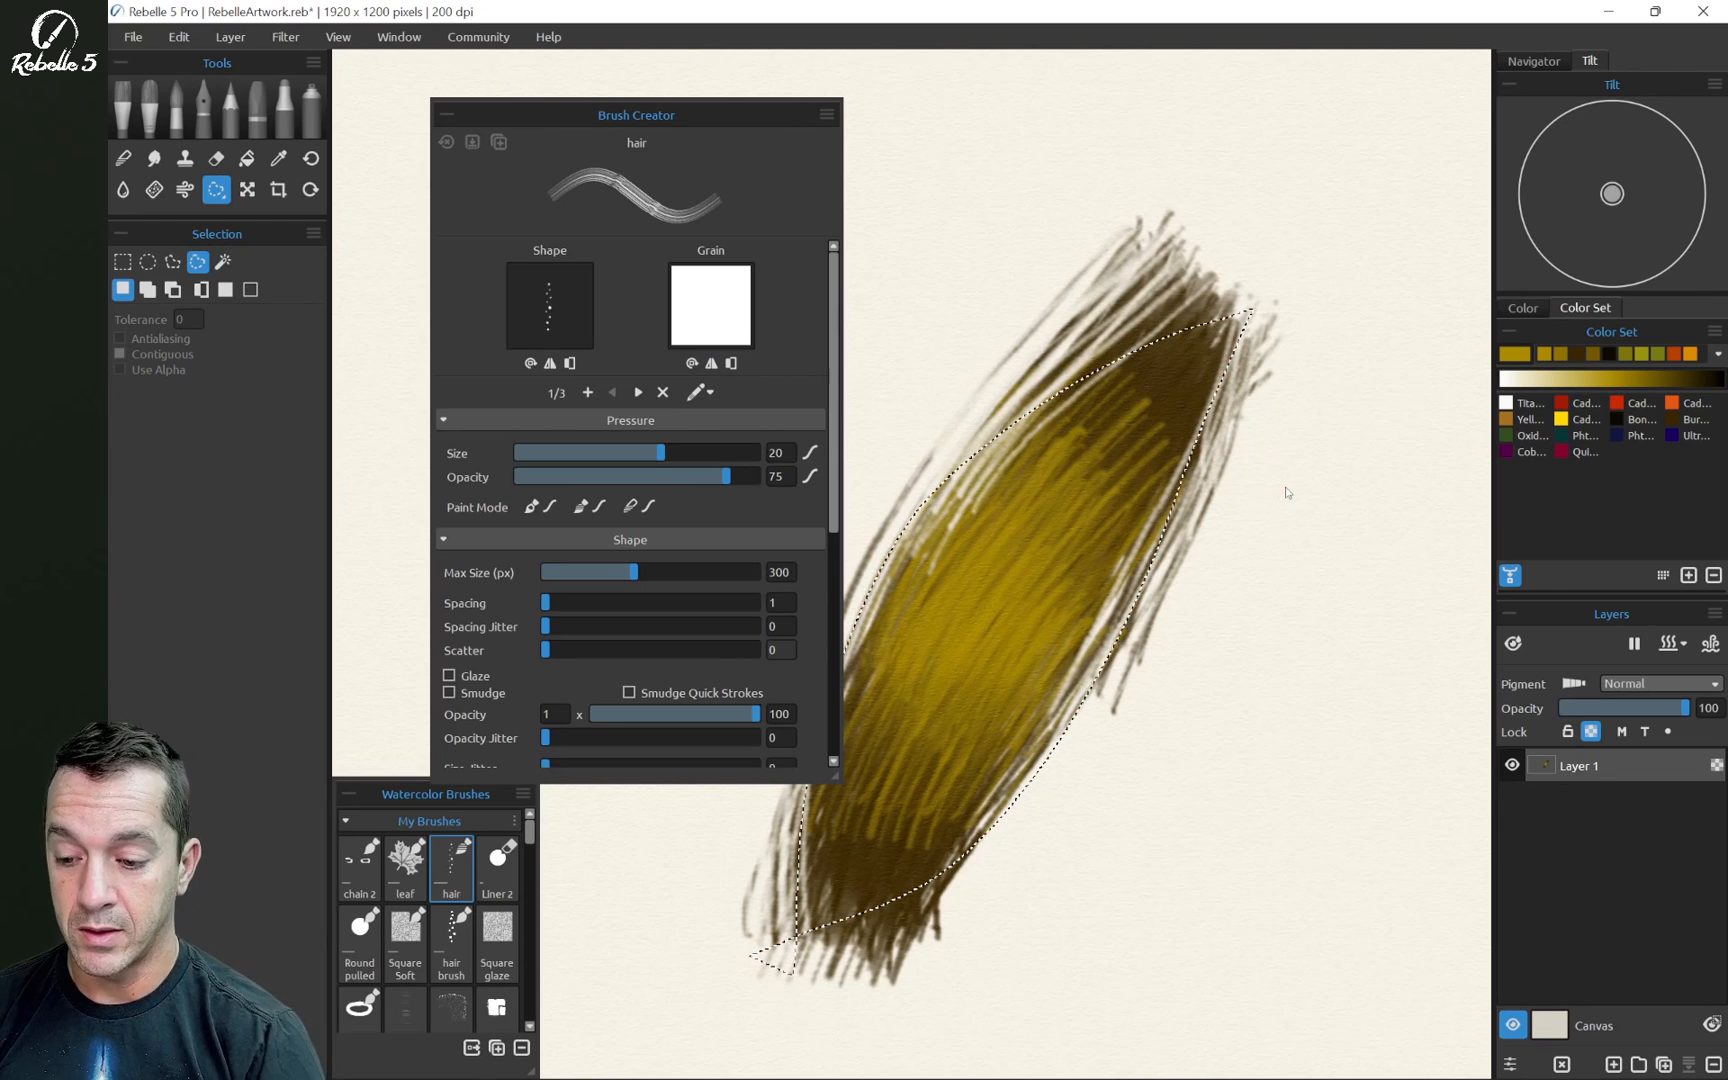
{"action": "left_click", "coordinate": [200, 289]}
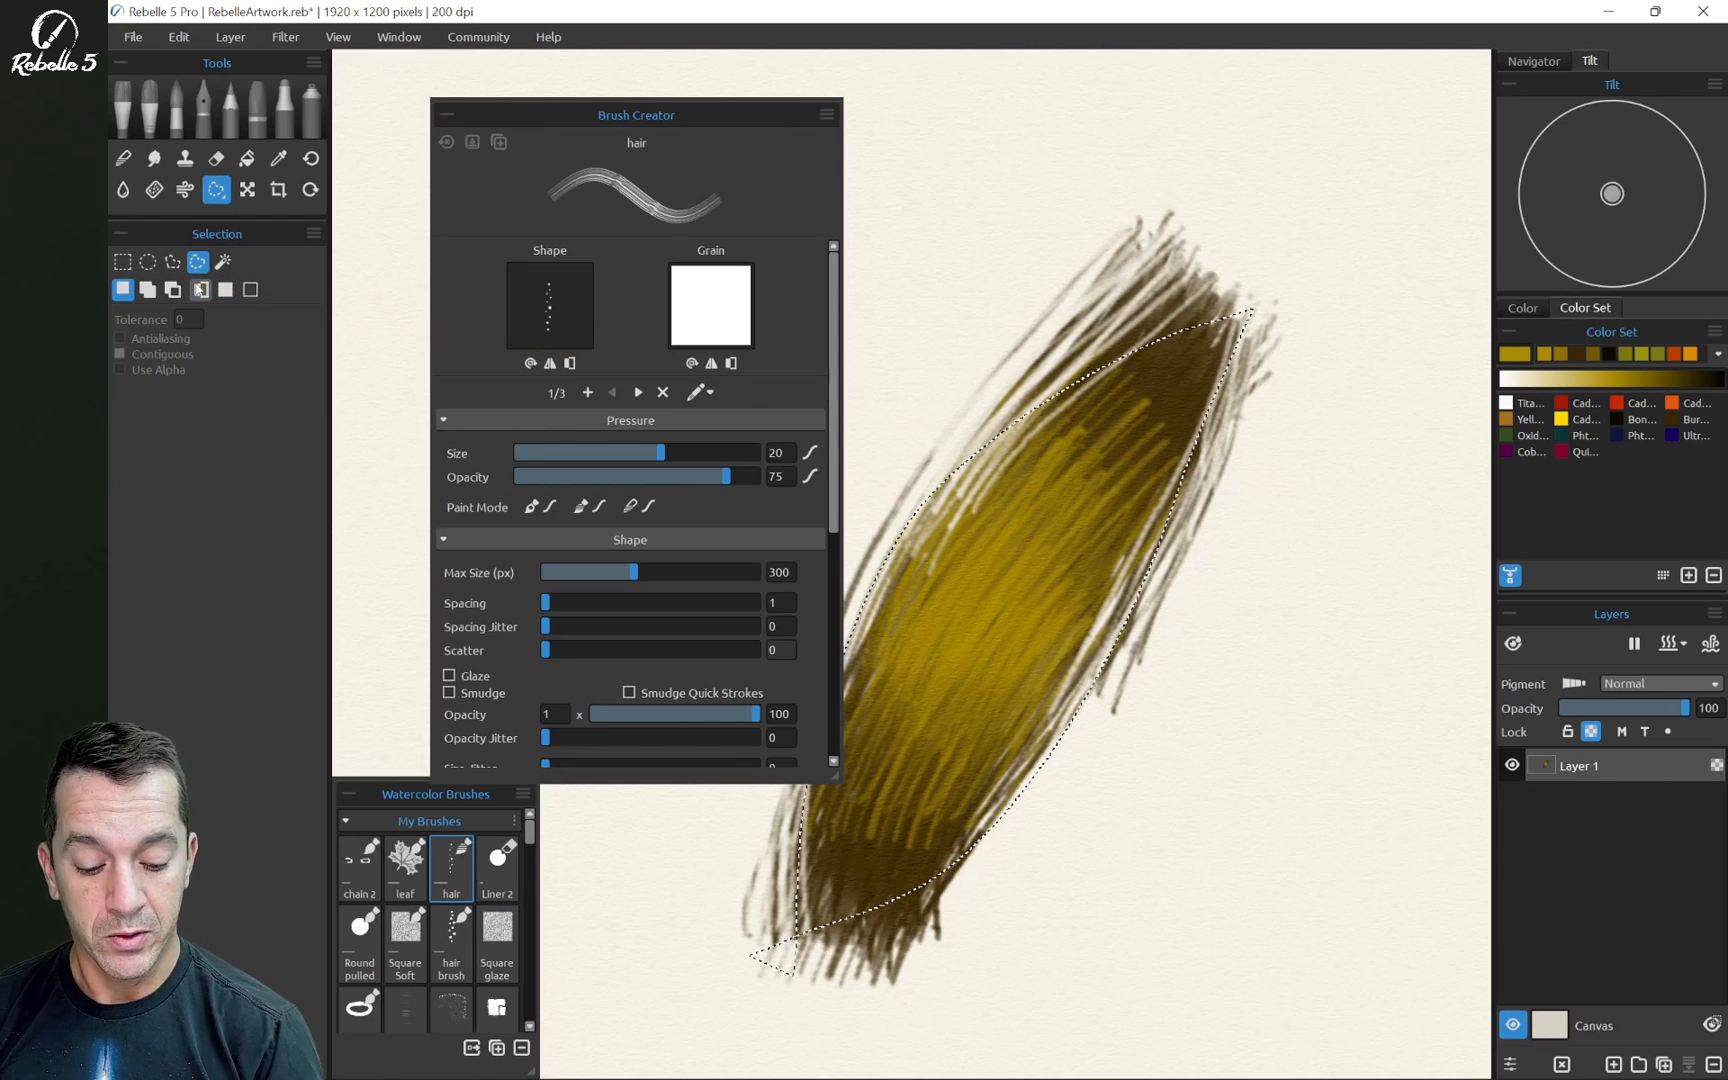
{"action": "key", "text": "Delete"}
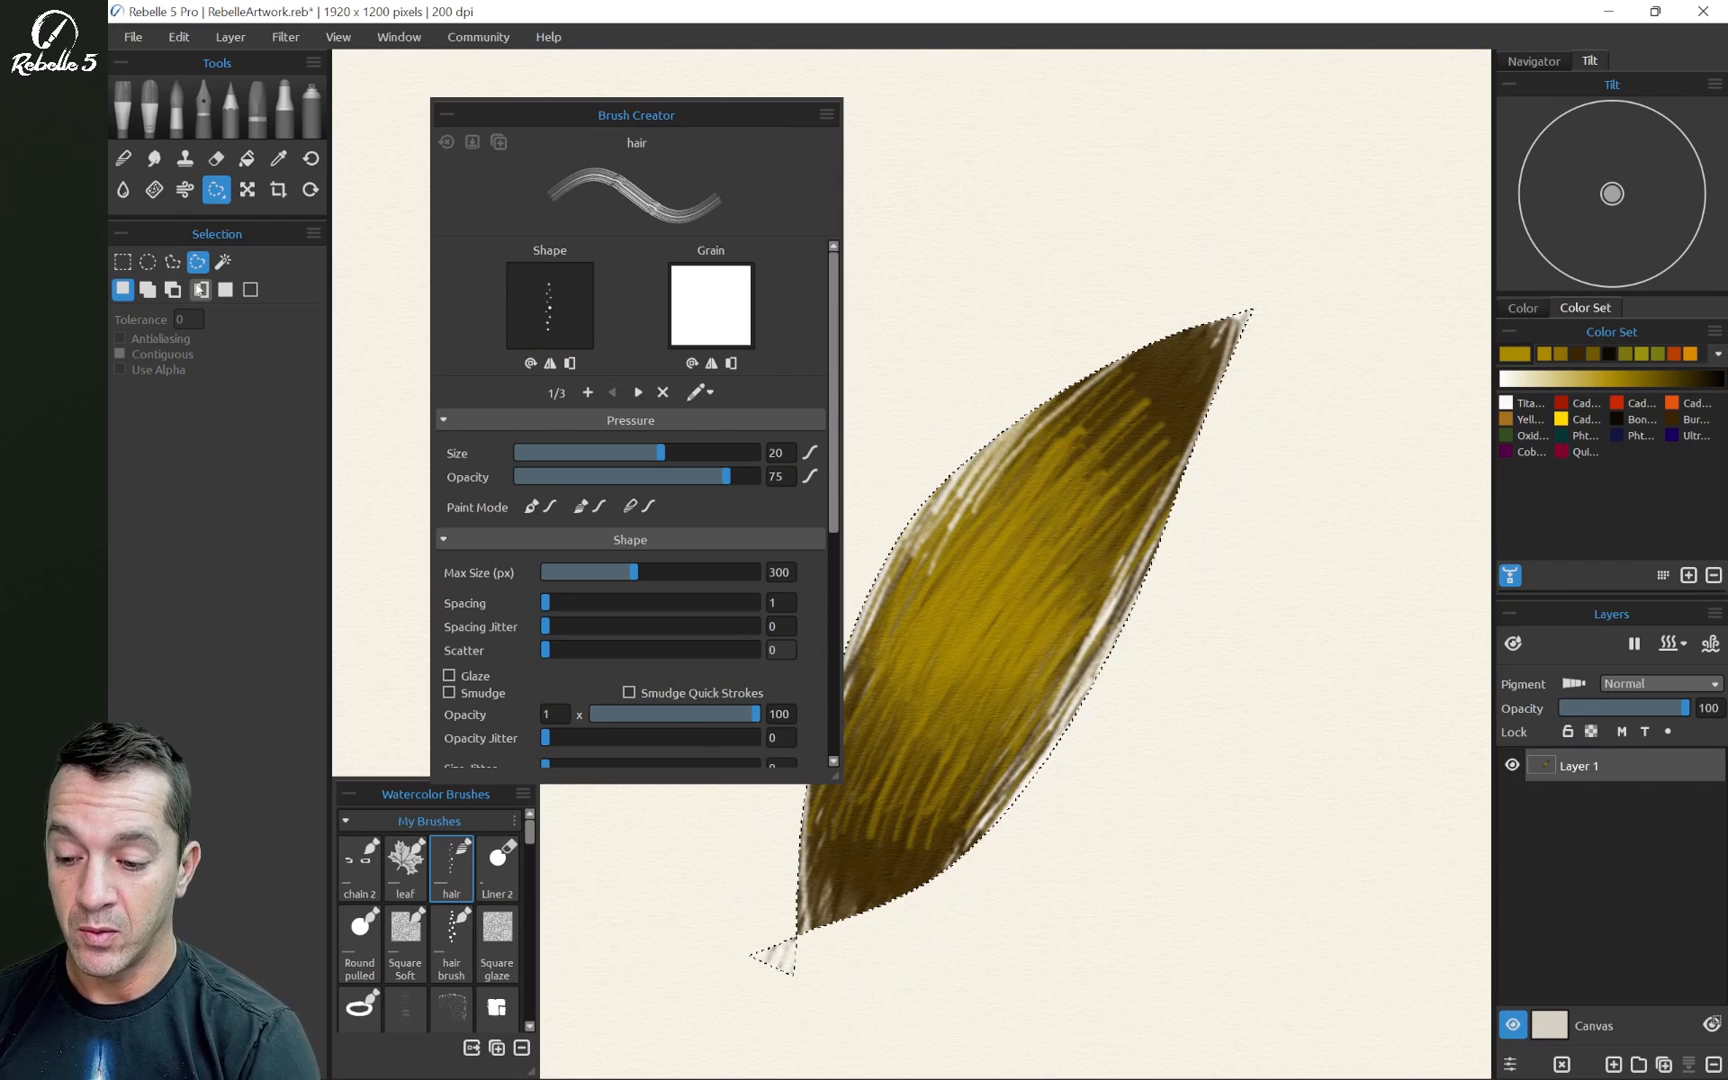
{"action": "left_click", "coordinate": [250, 289]}
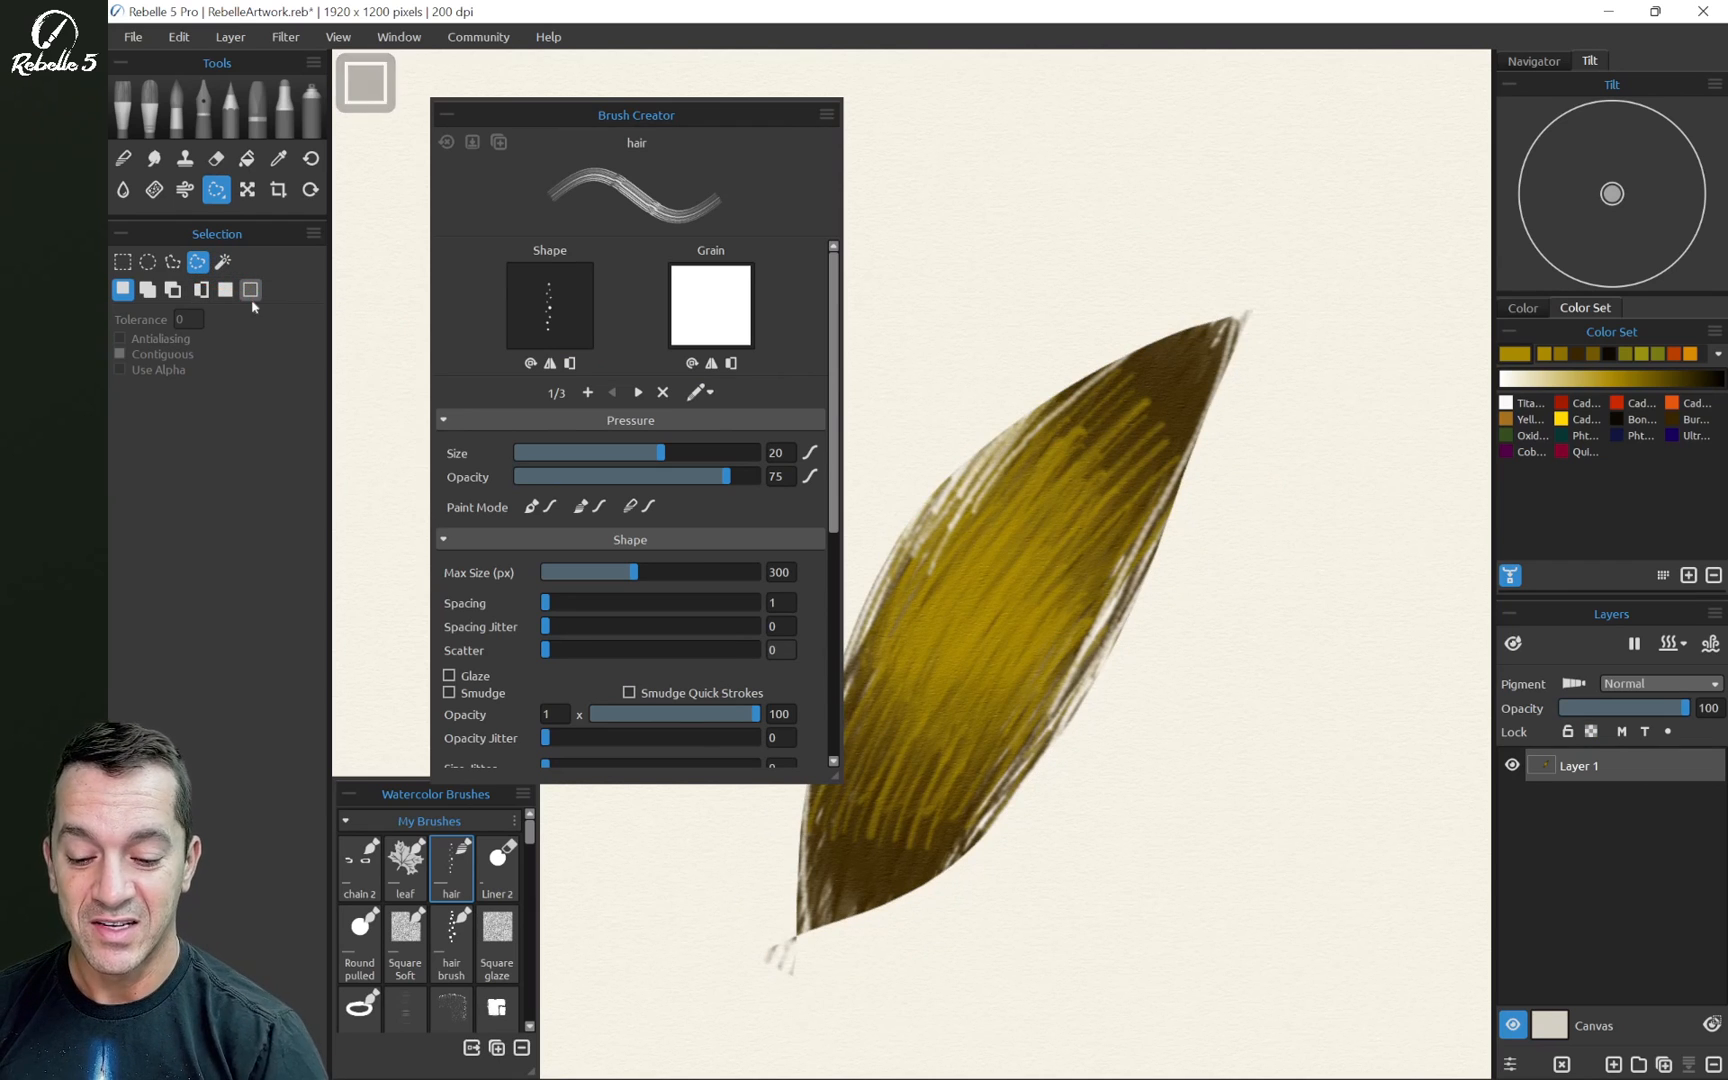
Lock the layer's transparency, mix cadmium red into the gold and paint orange strands over the hair lock
{"action": "left_click", "coordinate": [1591, 732]}
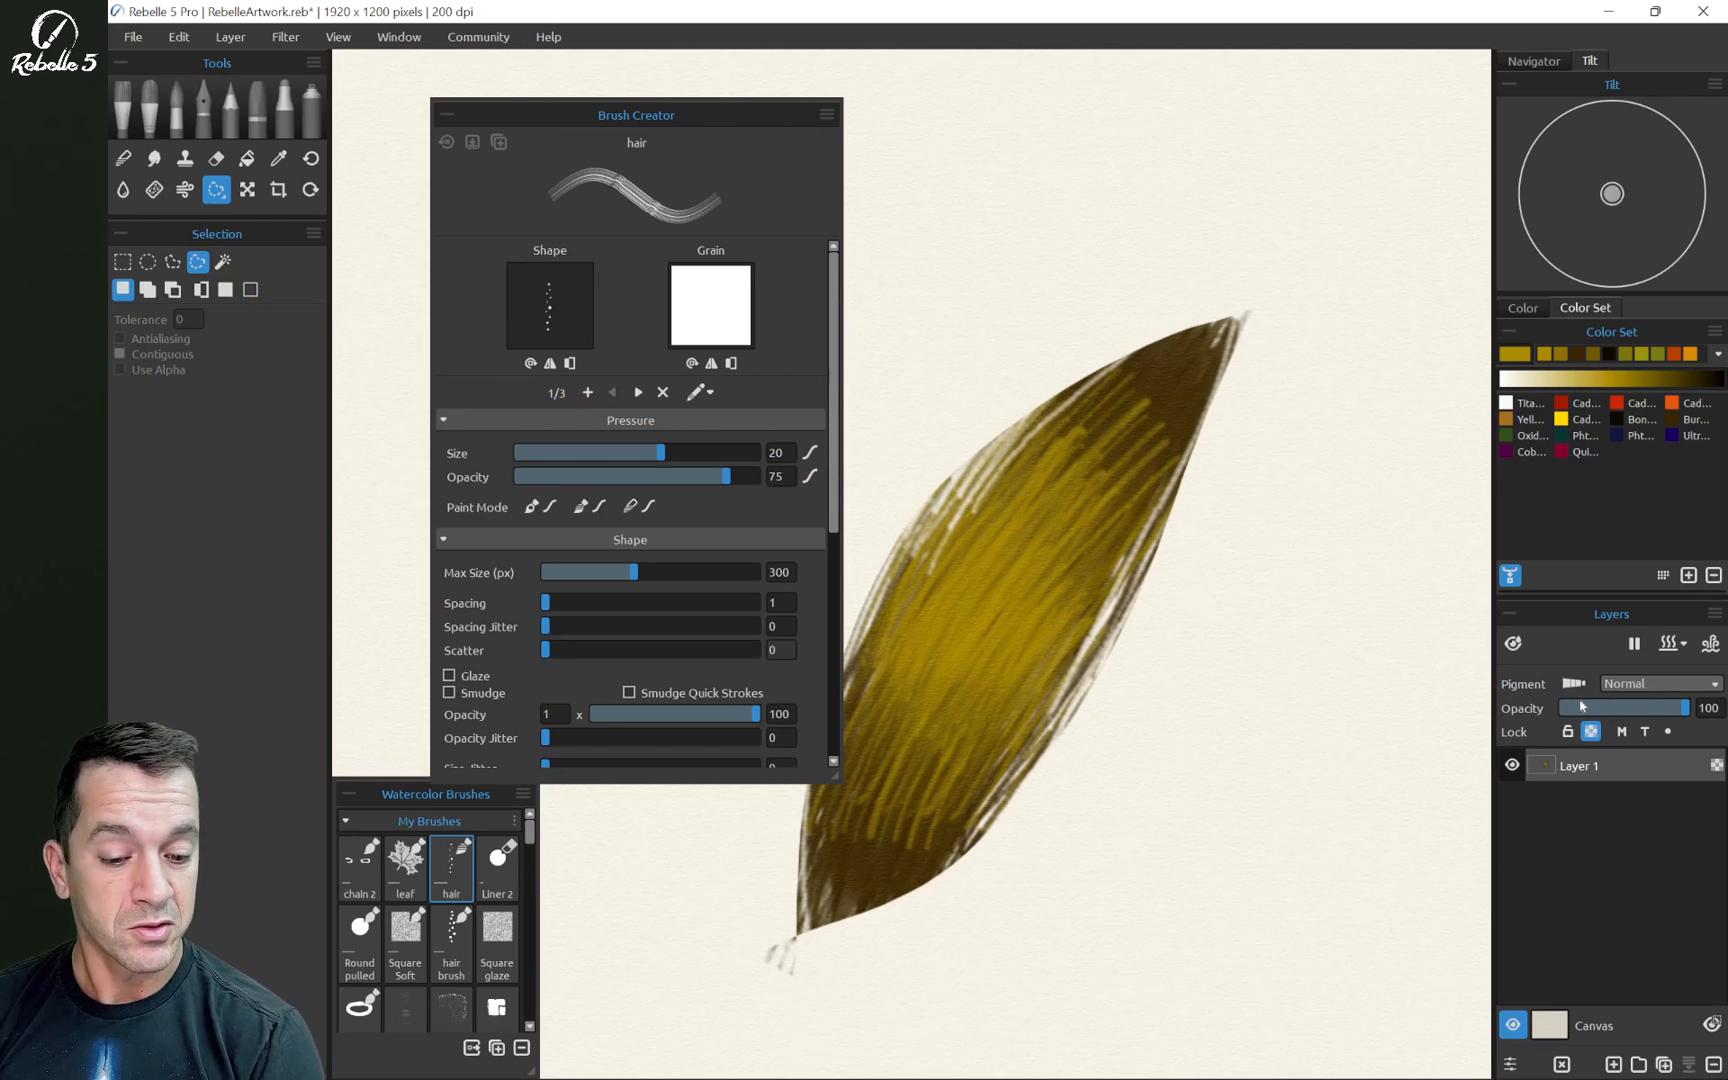
{"action": "key", "text": "1"}
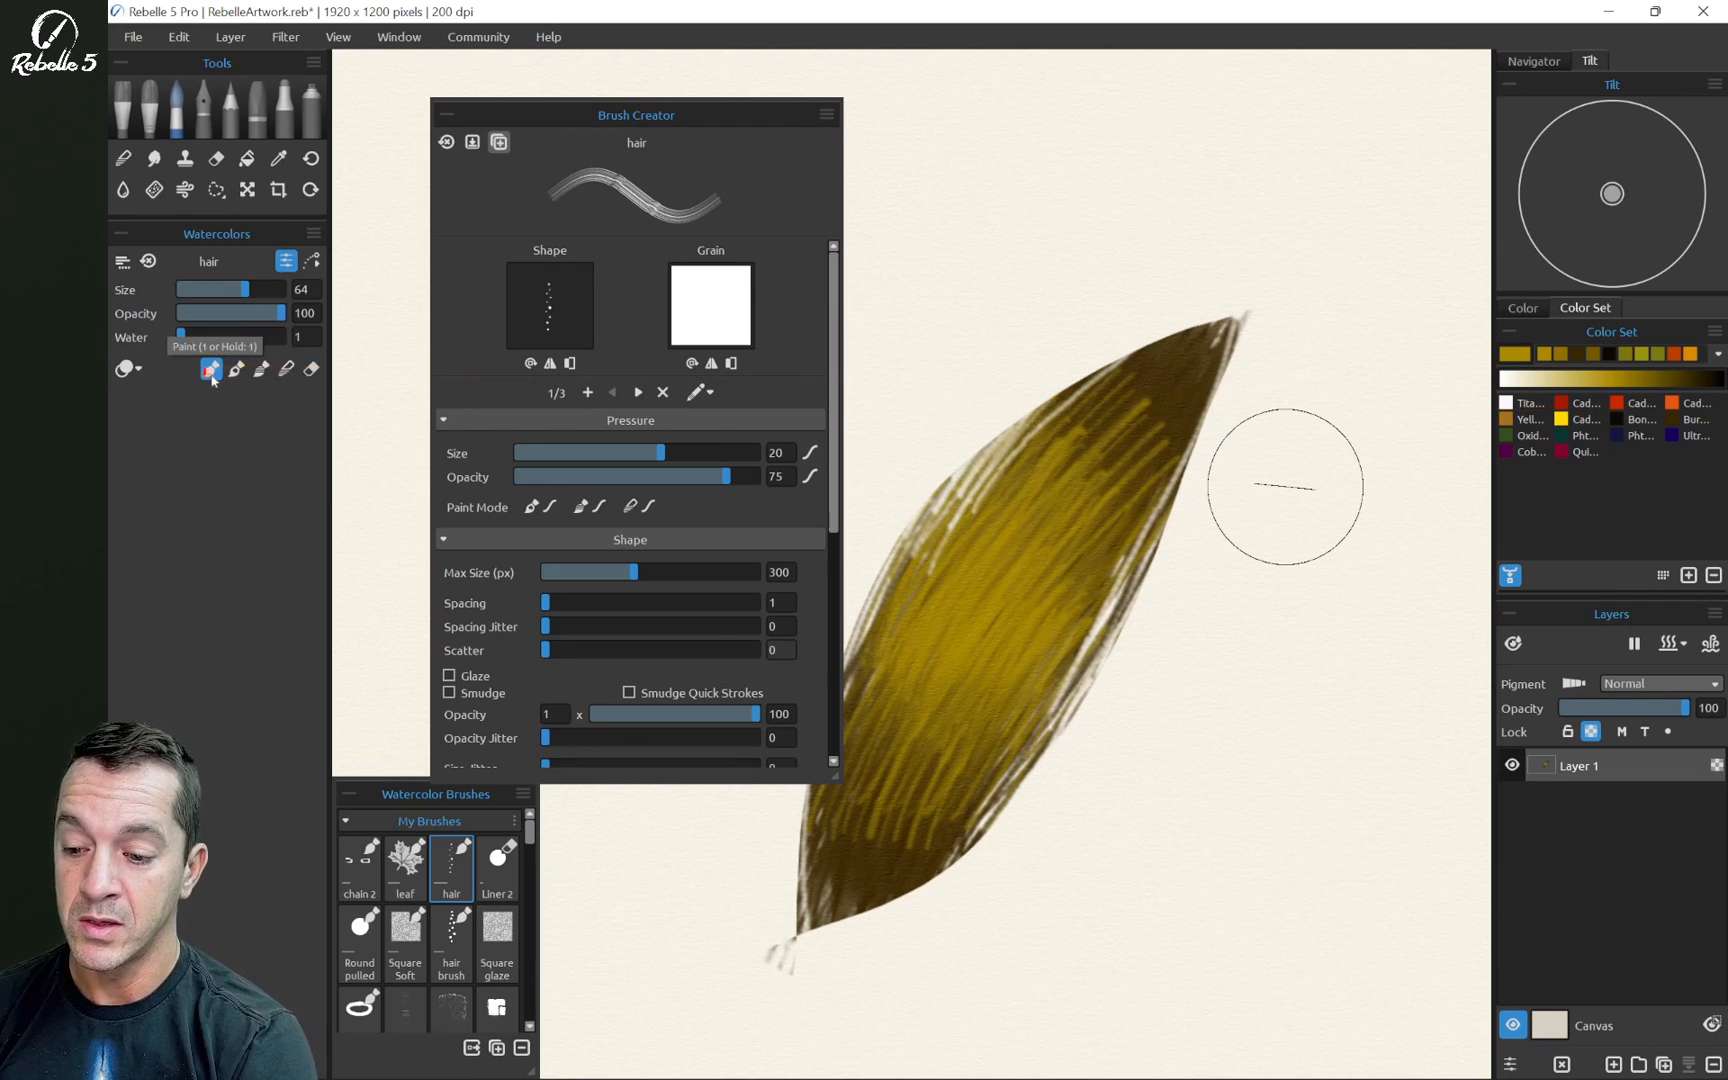
{"action": "left_click", "coordinate": [1618, 405]}
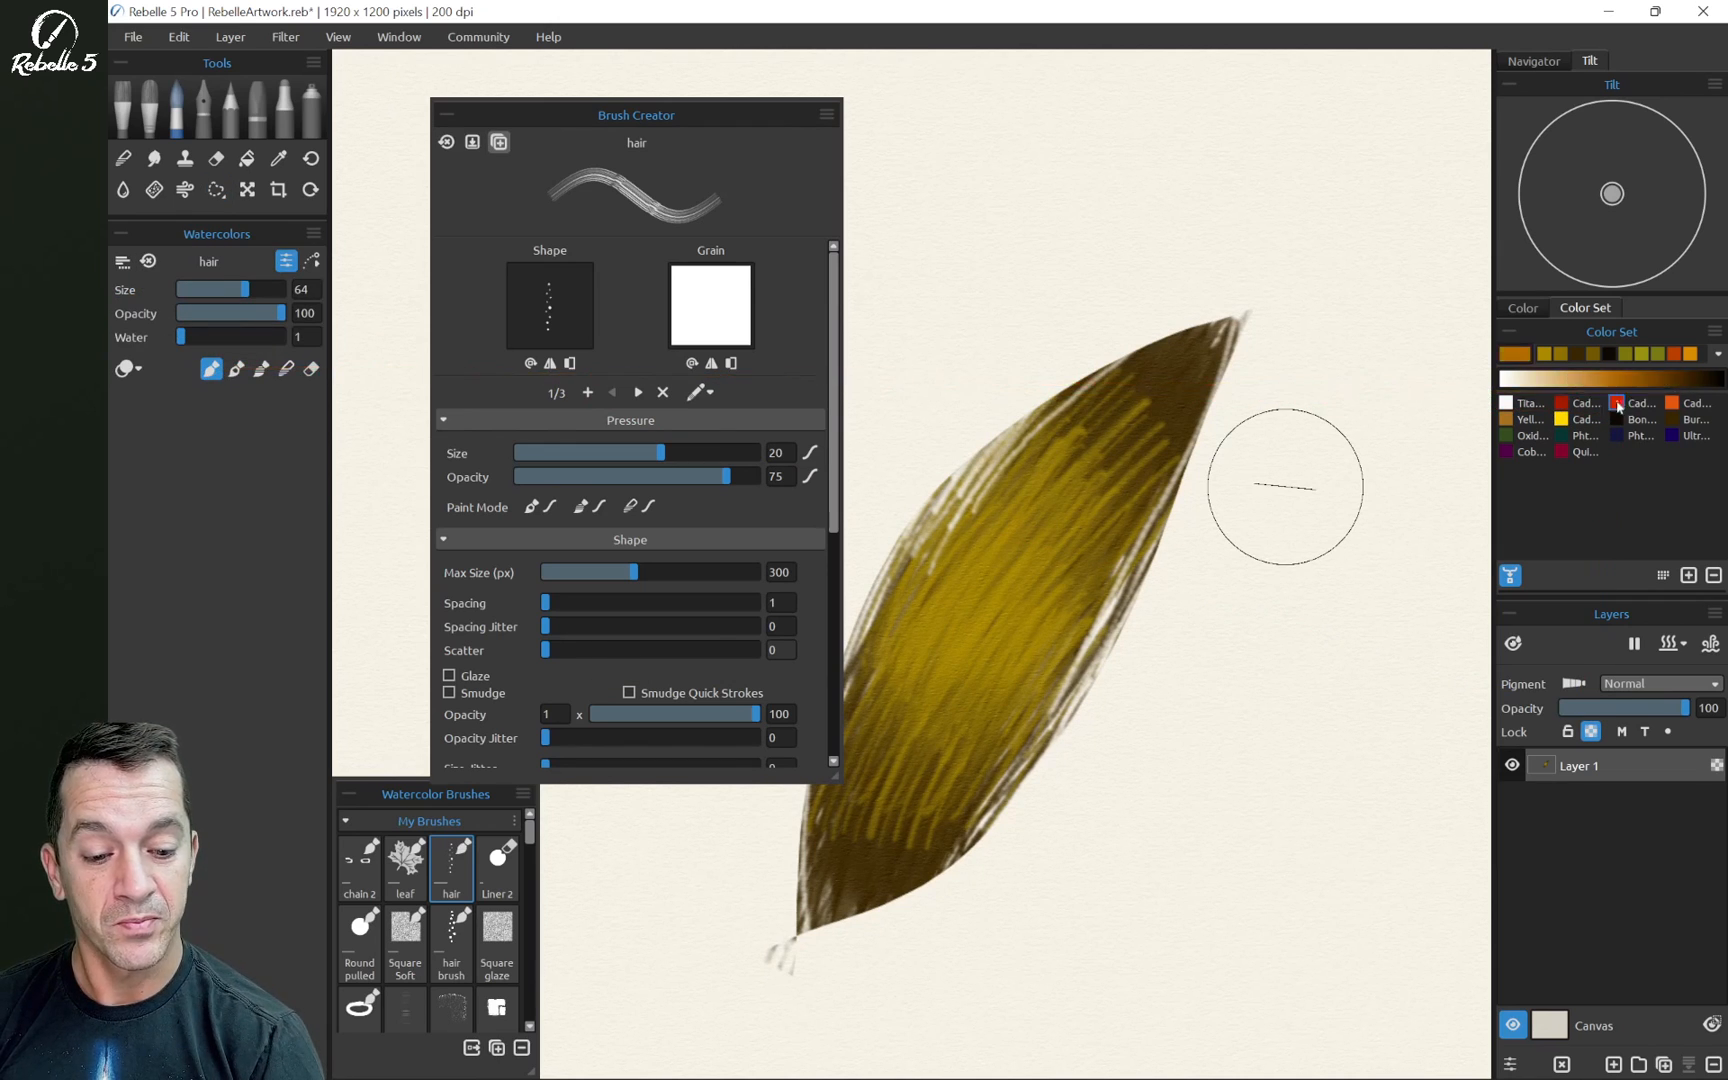
{"action": "mouse_move", "coordinate": [1235, 322]}
{"action": "left_mouse_down"}
{"action": "mouse_move", "coordinate": [1023, 453]}
{"action": "mouse_move", "coordinate": [1094, 432]}
{"action": "mouse_move", "coordinate": [1064, 471]}
{"action": "mouse_move", "coordinate": [1046, 461]}
{"action": "mouse_move", "coordinate": [914, 752]}
{"action": "mouse_move", "coordinate": [1014, 626]}
{"action": "mouse_move", "coordinate": [987, 633]}
{"action": "mouse_move", "coordinate": [1061, 522]}
{"action": "mouse_move", "coordinate": [1056, 490]}
{"action": "mouse_move", "coordinate": [971, 588]}
{"action": "mouse_move", "coordinate": [1222, 428]}
{"action": "left_mouse_up"}
Mix dark brown and black into the color, darken both ends of the hair lock, and blend the strands
{"action": "left_click", "coordinate": [1690, 418]}
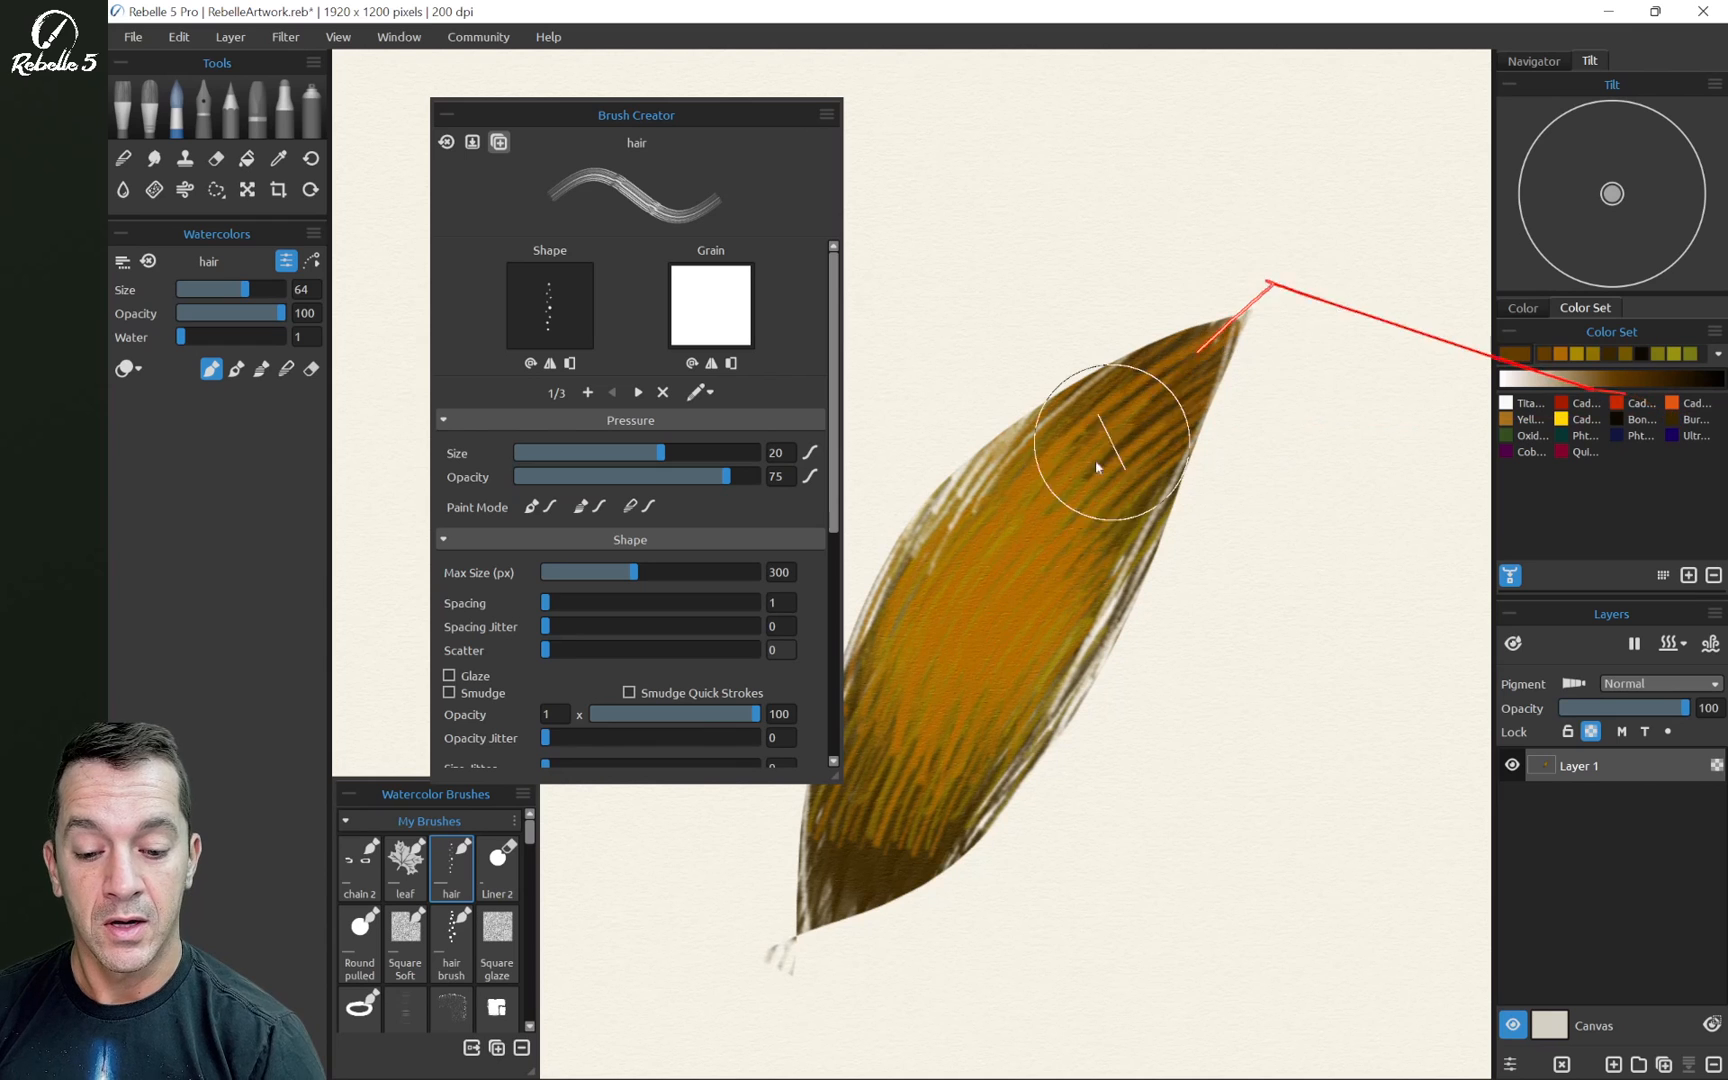
{"action": "mouse_move", "coordinate": [1099, 463]}
{"action": "left_mouse_down"}
{"action": "mouse_move", "coordinate": [1157, 347]}
{"action": "mouse_move", "coordinate": [1210, 340]}
{"action": "mouse_move", "coordinate": [1010, 540]}
{"action": "mouse_move", "coordinate": [813, 928]}
{"action": "mouse_move", "coordinate": [851, 822]}
{"action": "mouse_move", "coordinate": [863, 869]}
{"action": "mouse_move", "coordinate": [918, 790]}
{"action": "left_mouse_up"}
{"action": "left_click", "coordinate": [1677, 419]}
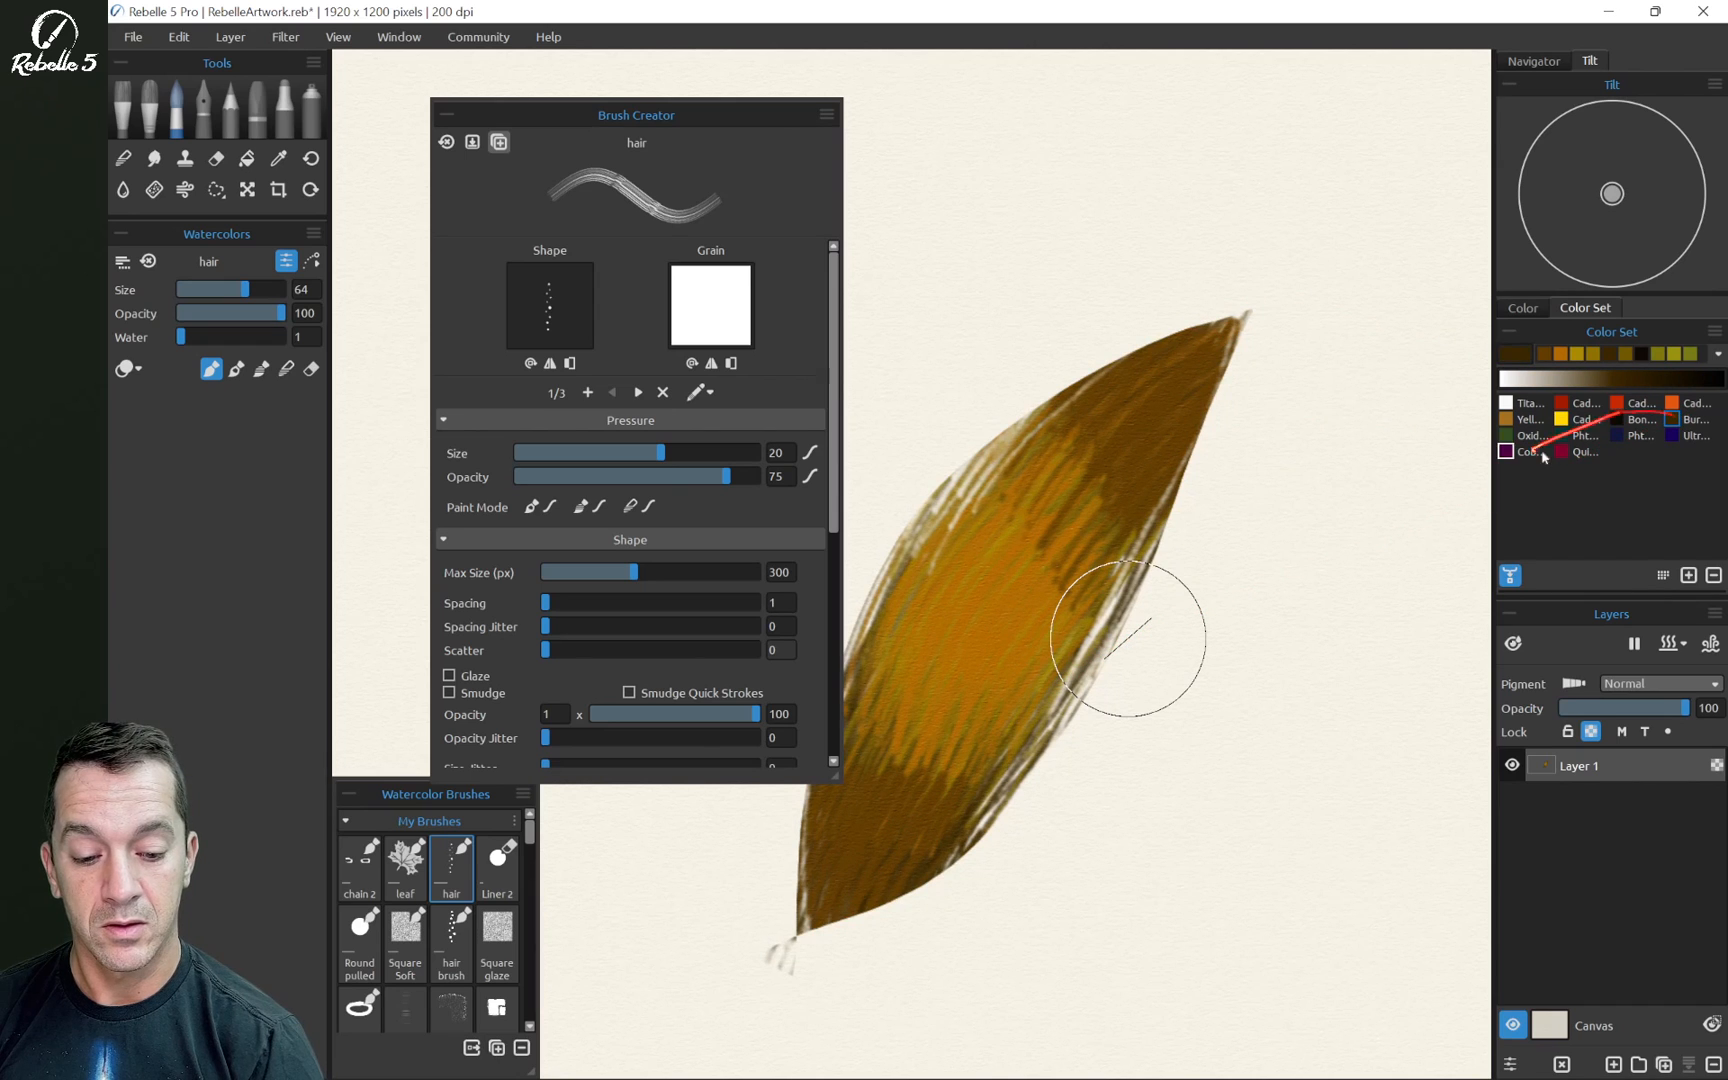
{"action": "left_click", "coordinate": [1640, 419]}
{"action": "mouse_move", "coordinate": [785, 925]}
{"action": "left_mouse_down"}
{"action": "mouse_move", "coordinate": [830, 850]}
{"action": "mouse_move", "coordinate": [878, 843]}
{"action": "mouse_move", "coordinate": [1253, 289]}
{"action": "mouse_move", "coordinate": [1176, 366]}
{"action": "mouse_move", "coordinate": [1061, 528]}
{"action": "mouse_move", "coordinate": [1075, 553]}
{"action": "mouse_move", "coordinate": [1157, 422]}
{"action": "mouse_move", "coordinate": [970, 656]}
{"action": "mouse_move", "coordinate": [900, 780]}
{"action": "mouse_move", "coordinate": [1118, 425]}
{"action": "mouse_move", "coordinate": [1008, 494]}
{"action": "mouse_move", "coordinate": [887, 620]}
{"action": "mouse_move", "coordinate": [866, 736]}
{"action": "mouse_move", "coordinate": [1150, 445]}
{"action": "mouse_move", "coordinate": [910, 657]}
{"action": "mouse_move", "coordinate": [870, 760]}
{"action": "mouse_move", "coordinate": [1040, 520]}
{"action": "mouse_move", "coordinate": [1088, 392]}
{"action": "mouse_move", "coordinate": [1063, 688]}
{"action": "mouse_move", "coordinate": [1022, 714]}
{"action": "mouse_move", "coordinate": [926, 880]}
{"action": "mouse_move", "coordinate": [1085, 390]}
{"action": "mouse_move", "coordinate": [895, 652]}
{"action": "mouse_move", "coordinate": [957, 606]}
{"action": "mouse_move", "coordinate": [856, 725]}
{"action": "mouse_move", "coordinate": [1031, 576]}
{"action": "left_mouse_up"}
{"action": "key", "text": "4"}
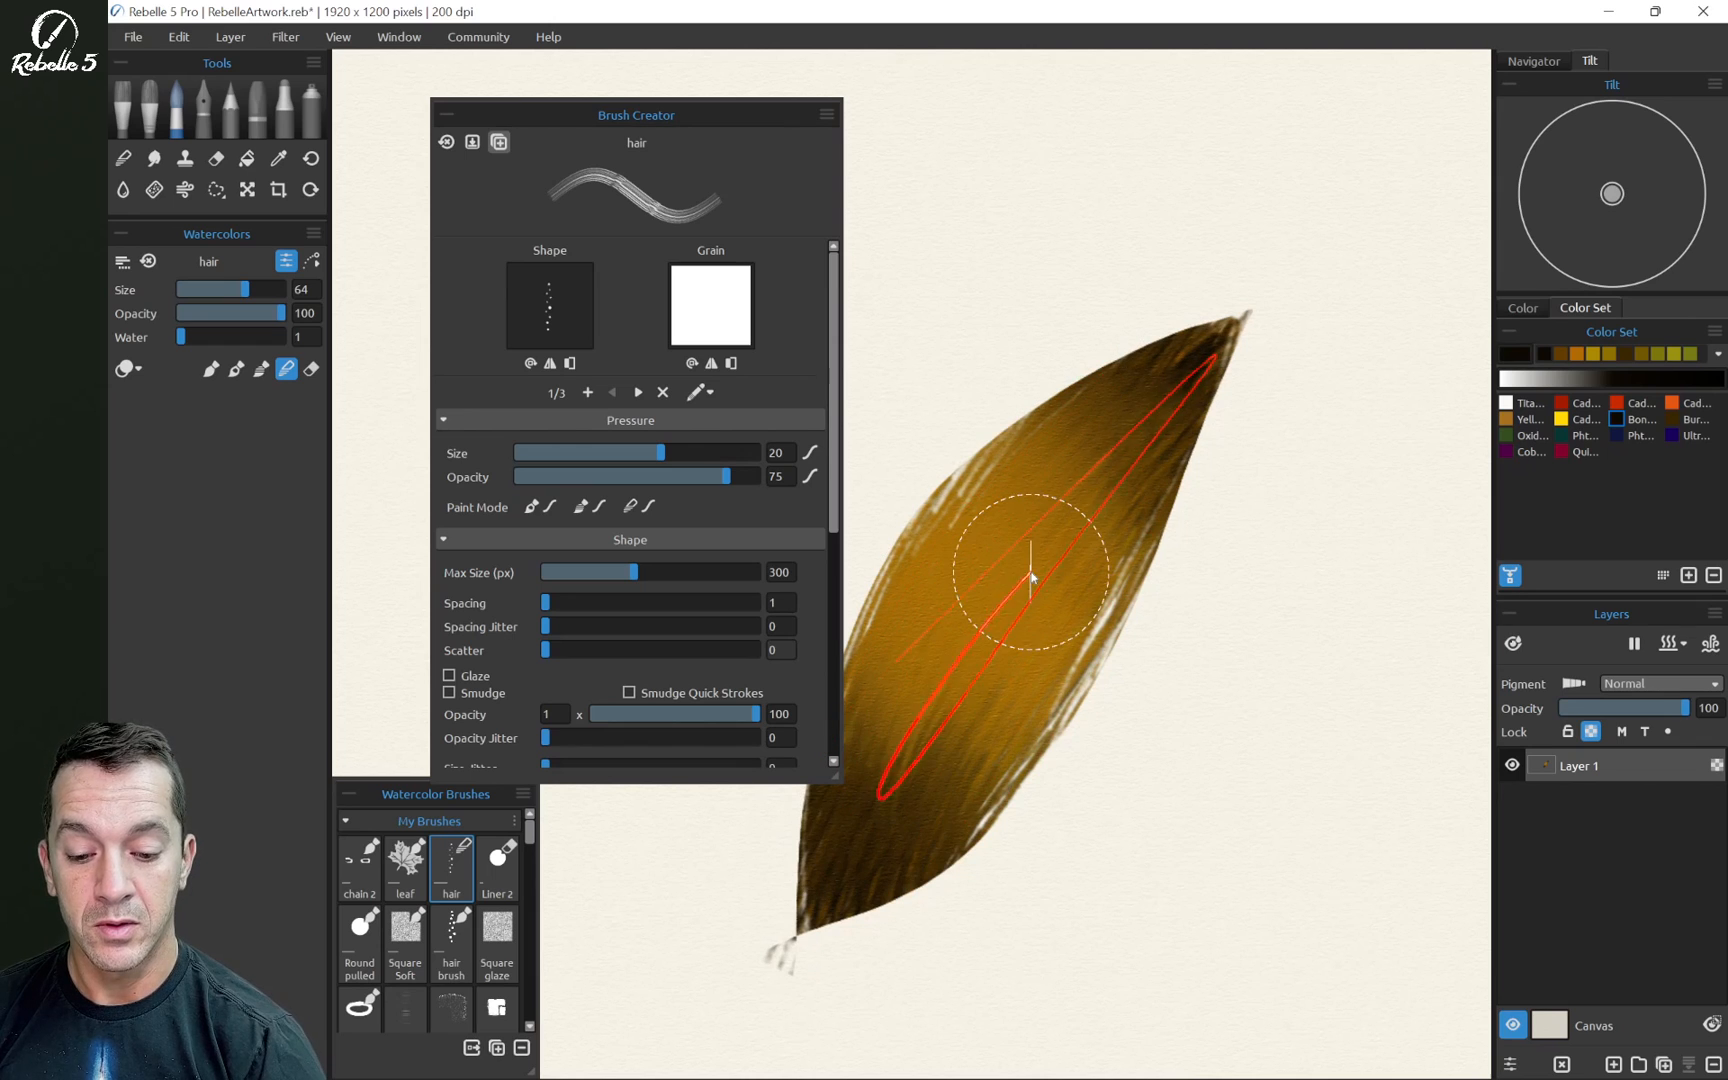
Mix Cadmium Yellow Medium into the dark color, paint golden strands through the middle of the lock, and blend them along its length
{"action": "left_click", "coordinate": [1563, 419]}
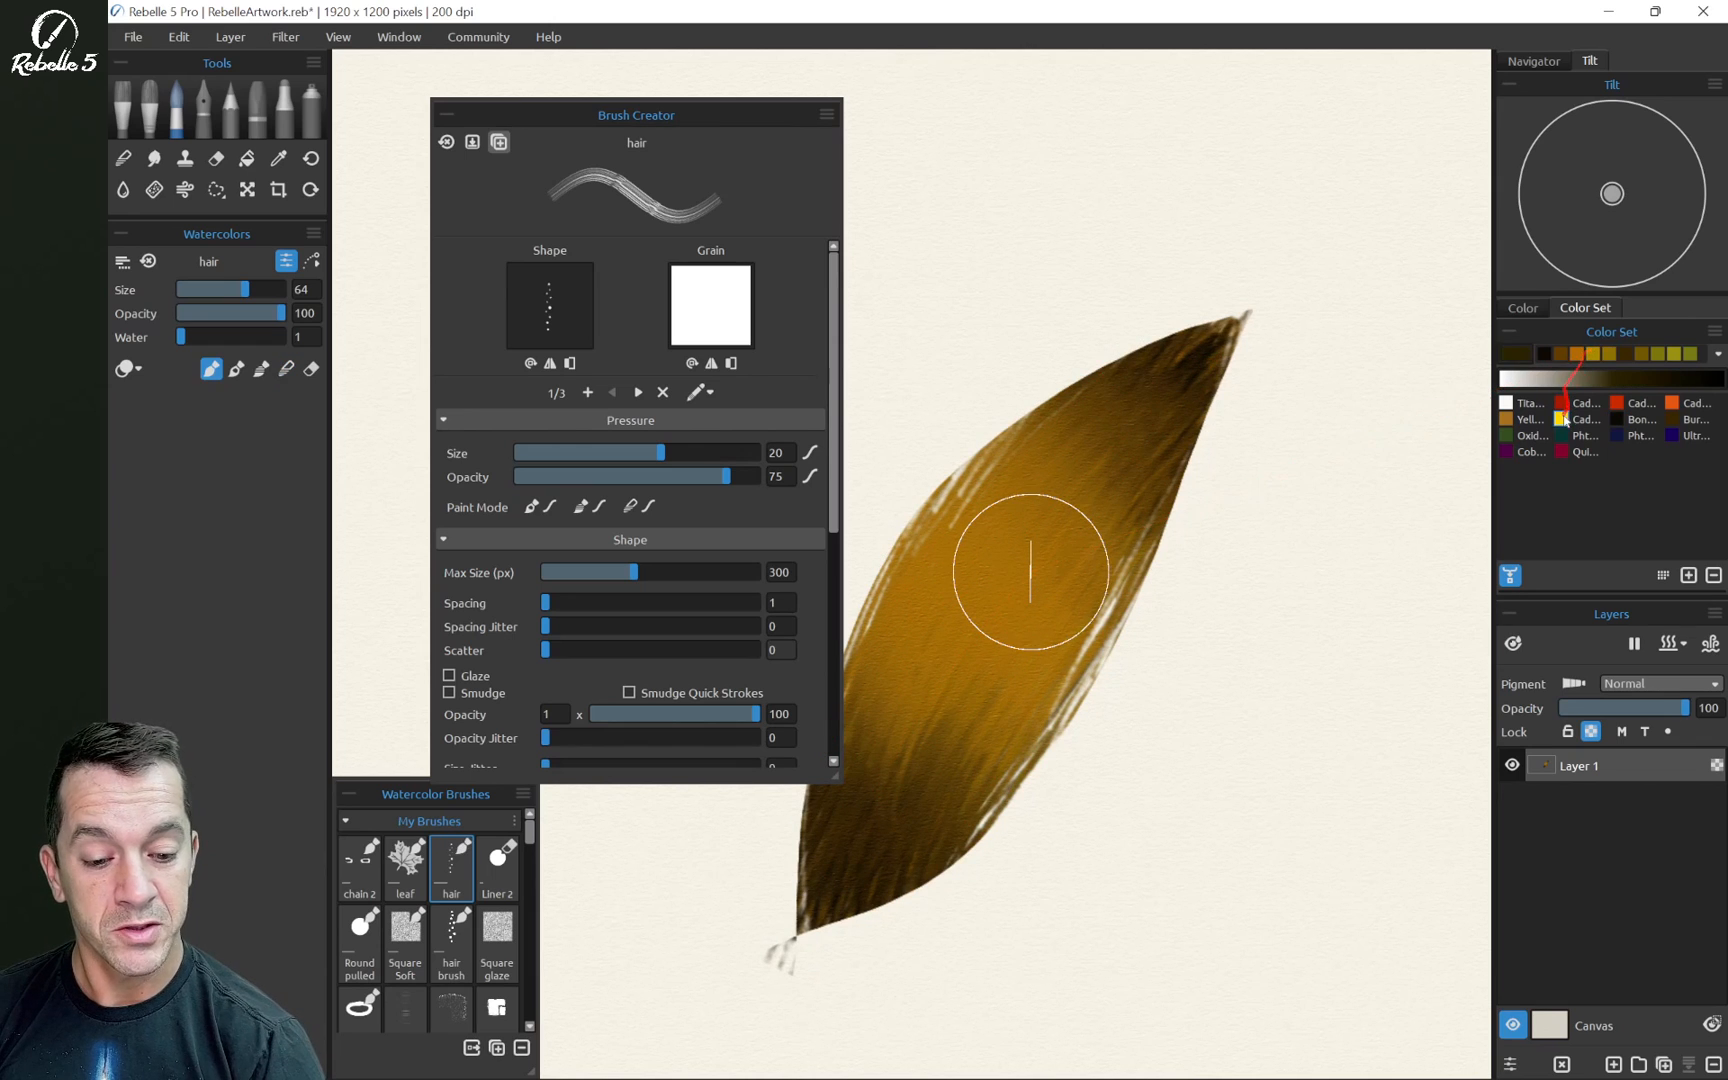
{"action": "left_click", "coordinate": [1570, 420]}
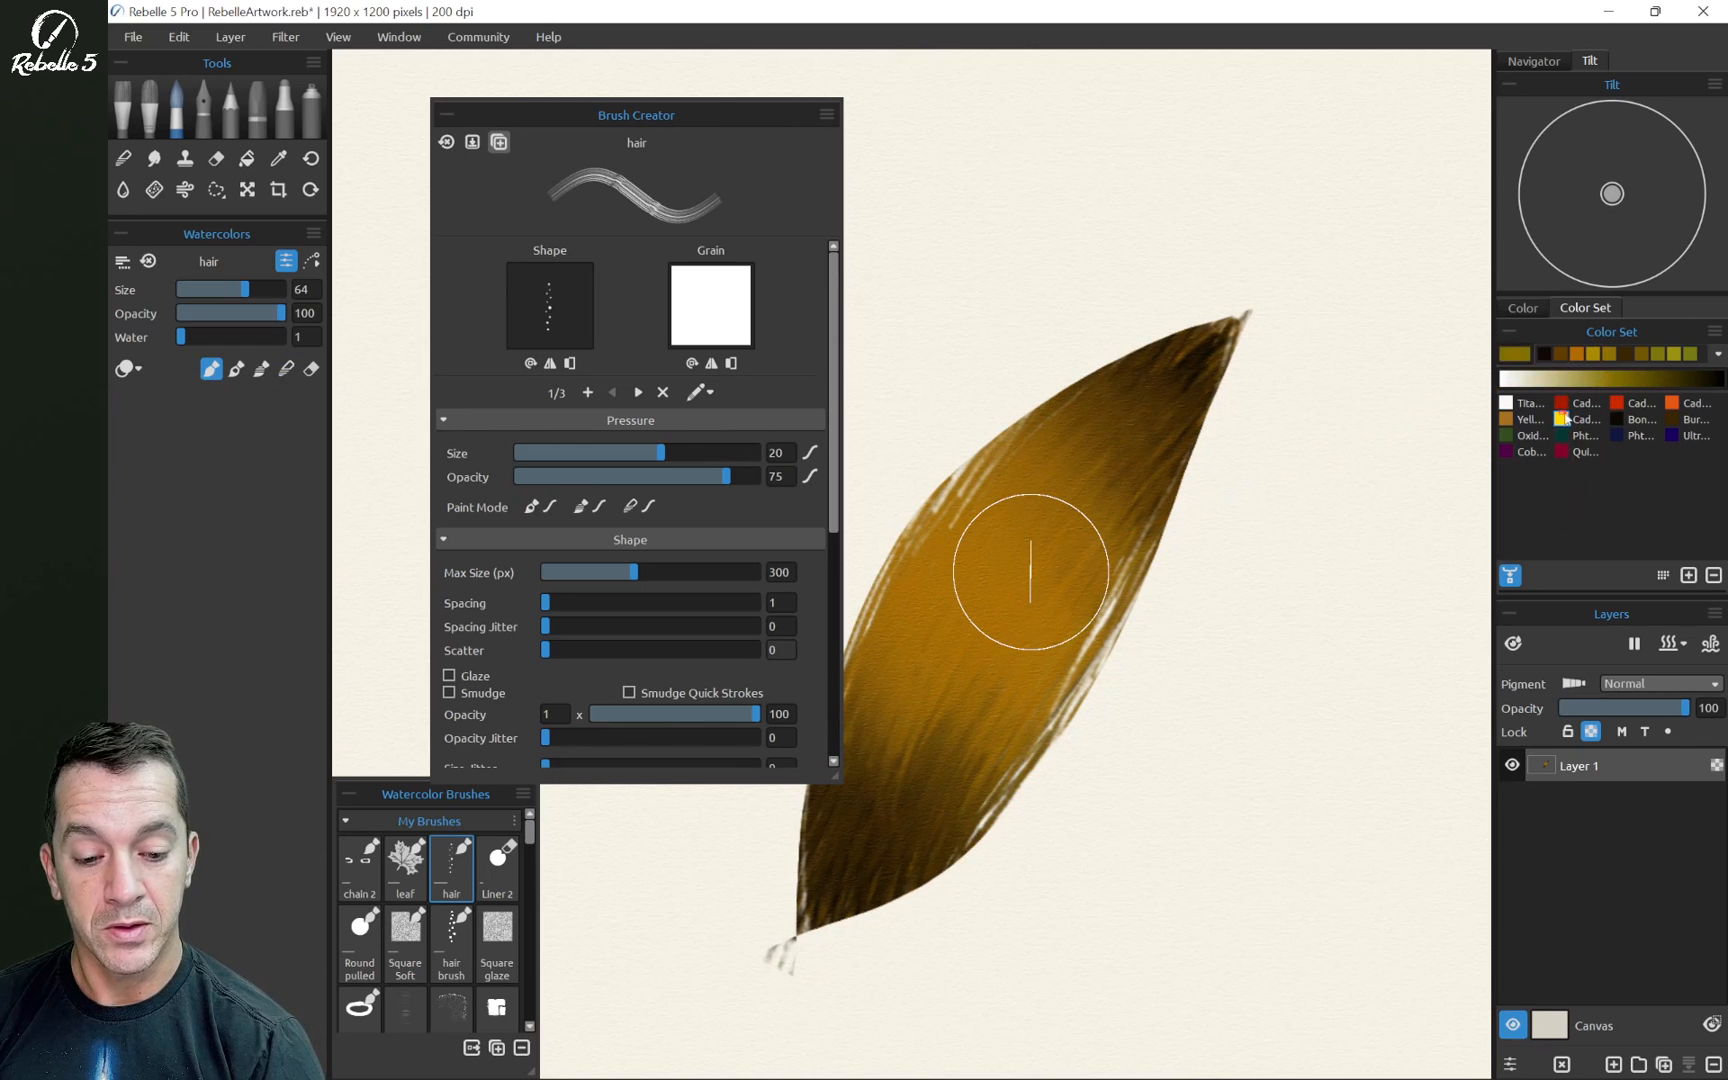
{"action": "mouse_move", "coordinate": [1034, 559]}
{"action": "left_mouse_down"}
{"action": "mouse_move", "coordinate": [927, 711]}
{"action": "mouse_move", "coordinate": [1038, 518]}
{"action": "mouse_move", "coordinate": [879, 785]}
{"action": "mouse_move", "coordinate": [1012, 495]}
{"action": "mouse_move", "coordinate": [861, 813]}
{"action": "mouse_move", "coordinate": [1066, 508]}
{"action": "mouse_move", "coordinate": [914, 746]}
{"action": "mouse_move", "coordinate": [1082, 570]}
{"action": "mouse_move", "coordinate": [874, 830]}
{"action": "mouse_move", "coordinate": [1053, 500]}
{"action": "left_mouse_up"}
{"action": "key", "text": "4"}
{"action": "mouse_move", "coordinate": [822, 866]}
{"action": "left_mouse_down"}
{"action": "mouse_move", "coordinate": [1049, 495]}
{"action": "mouse_move", "coordinate": [852, 848]}
{"action": "mouse_move", "coordinate": [882, 740]}
{"action": "mouse_move", "coordinate": [987, 641]}
{"action": "mouse_move", "coordinate": [925, 803]}
{"action": "mouse_move", "coordinate": [1005, 536]}
{"action": "mouse_move", "coordinate": [1111, 498]}
{"action": "mouse_move", "coordinate": [1073, 491]}
{"action": "mouse_move", "coordinate": [1026, 609]}
{"action": "mouse_move", "coordinate": [1250, 340]}
{"action": "left_mouse_up"}
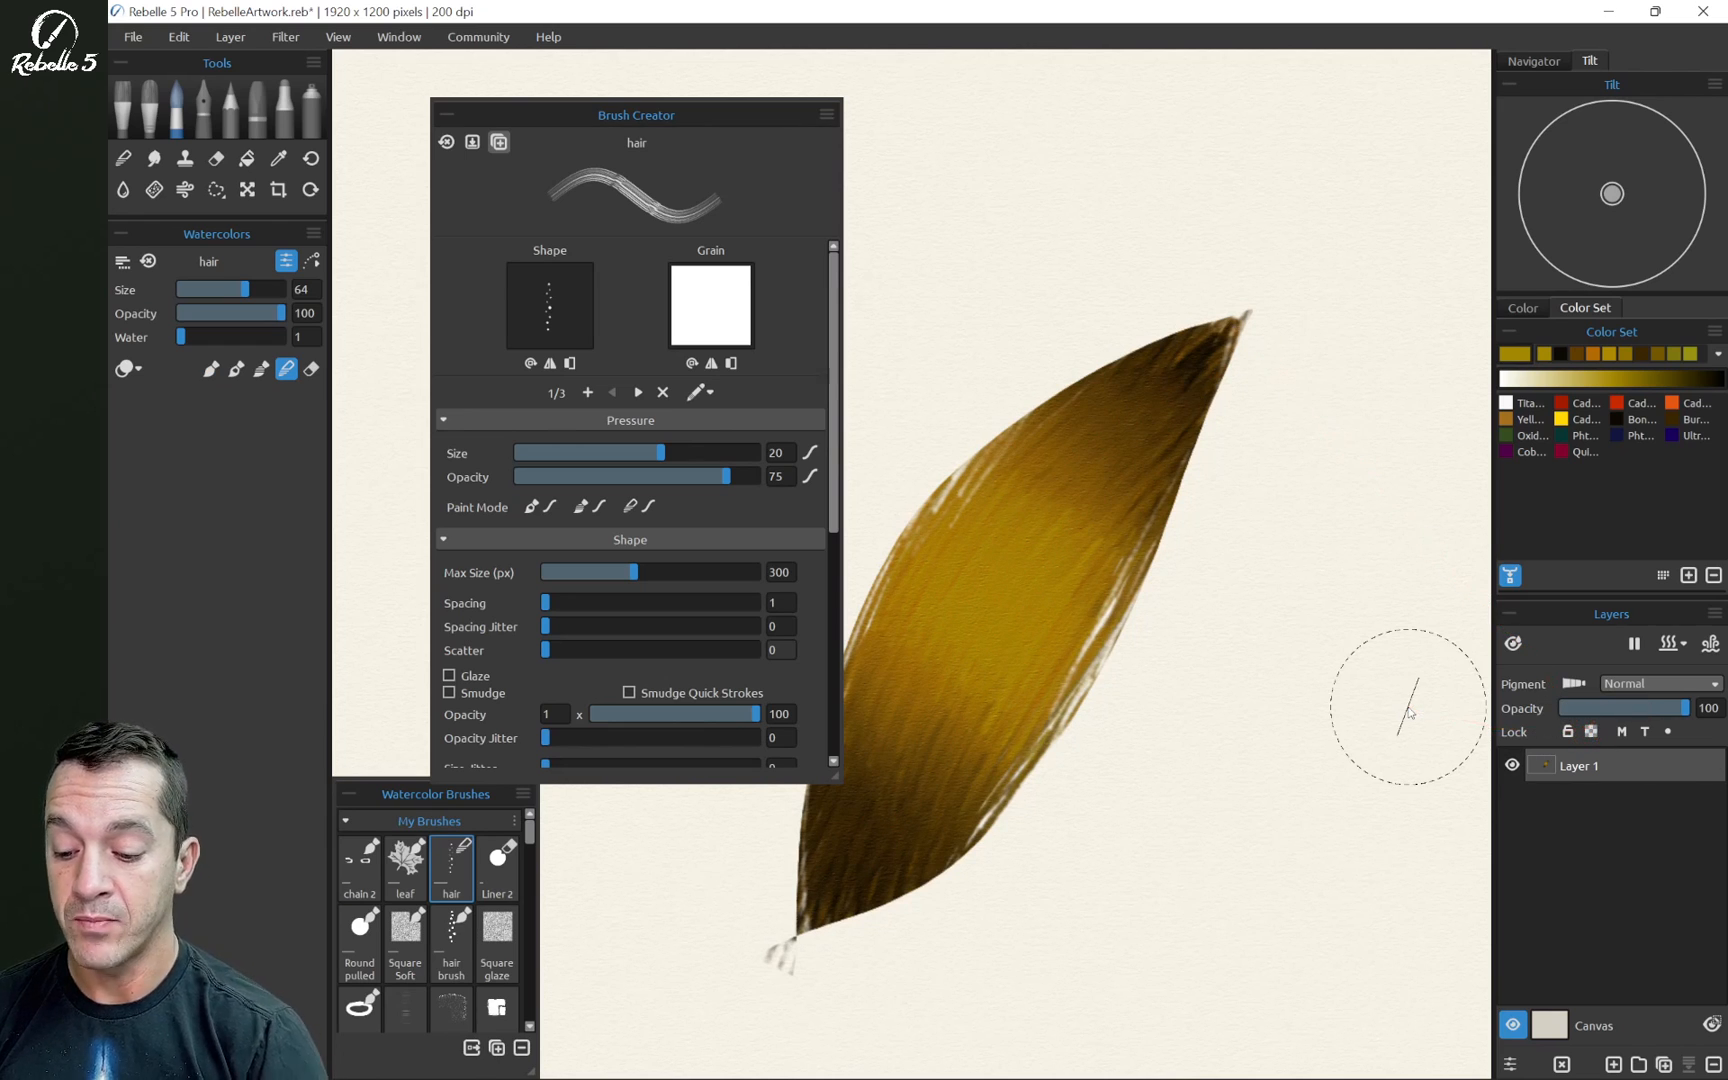
Choose the Round pulled brush, set its size to 26 and sample a gold tone from the hair
{"action": "left_click", "coordinate": [369, 938]}
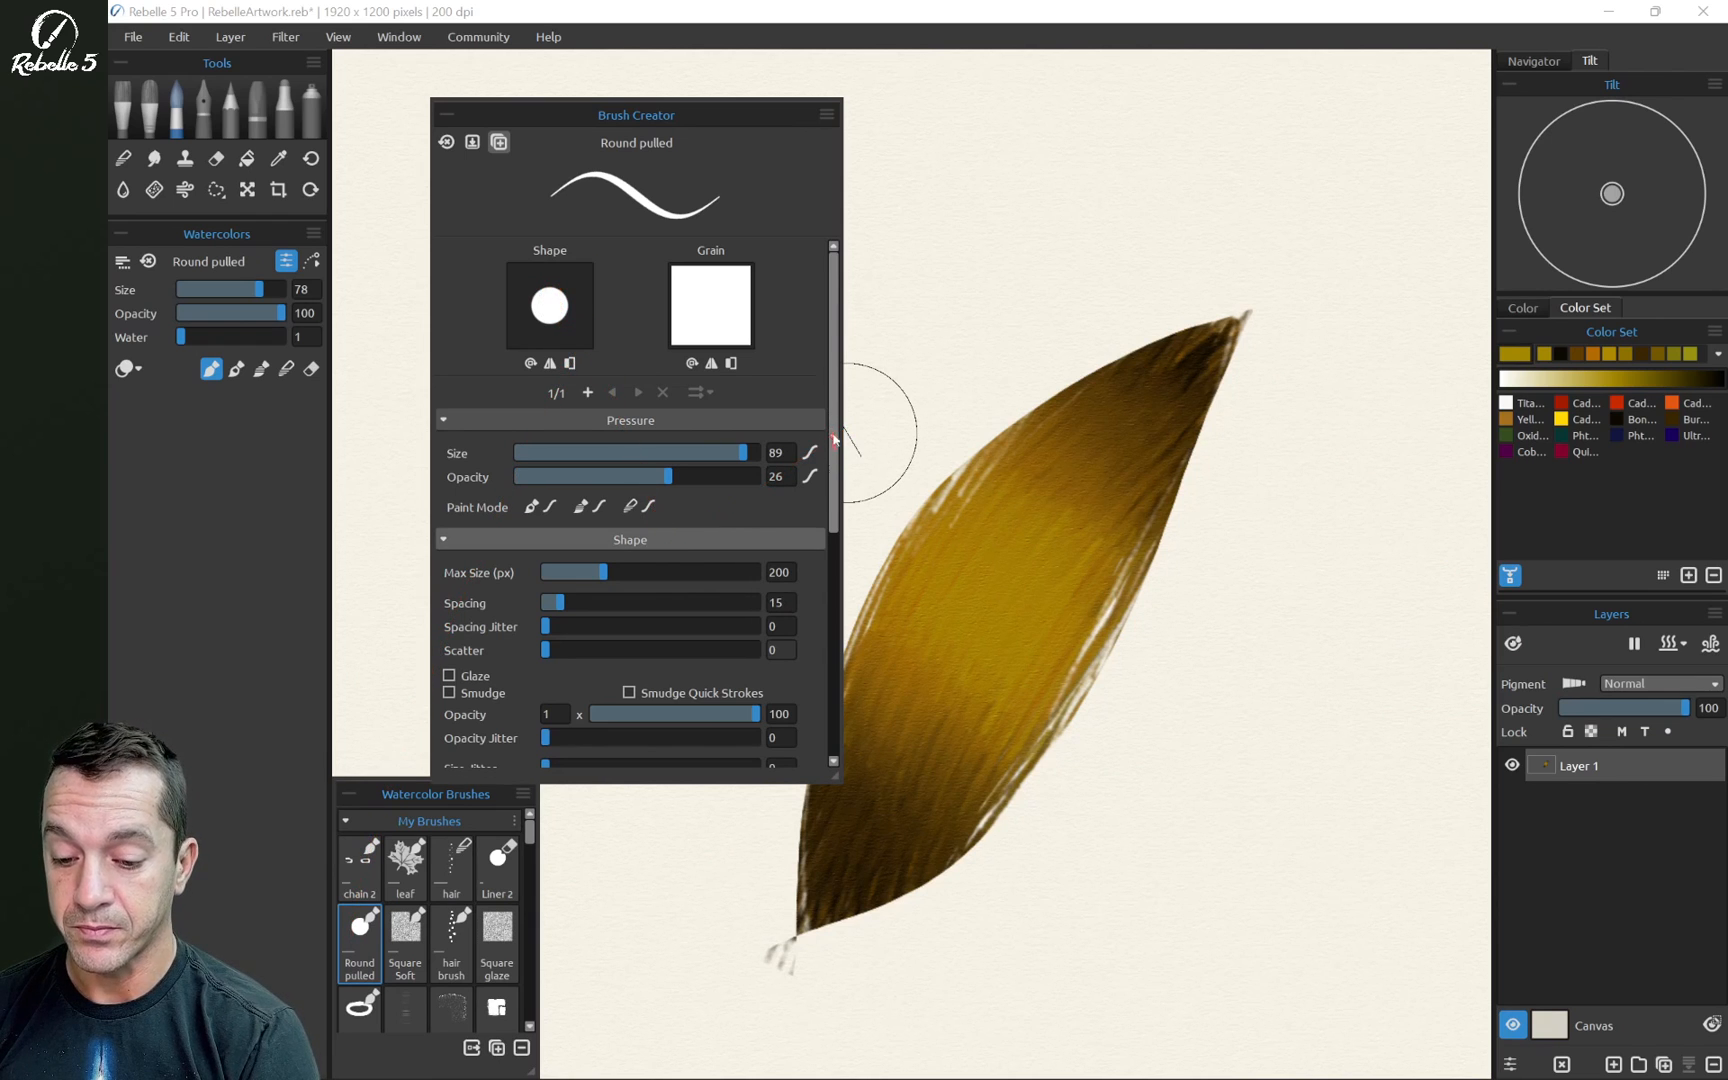
{"action": "scroll", "coordinate": [833, 438], "scroll_direction": "down", "scroll_amount": 5}
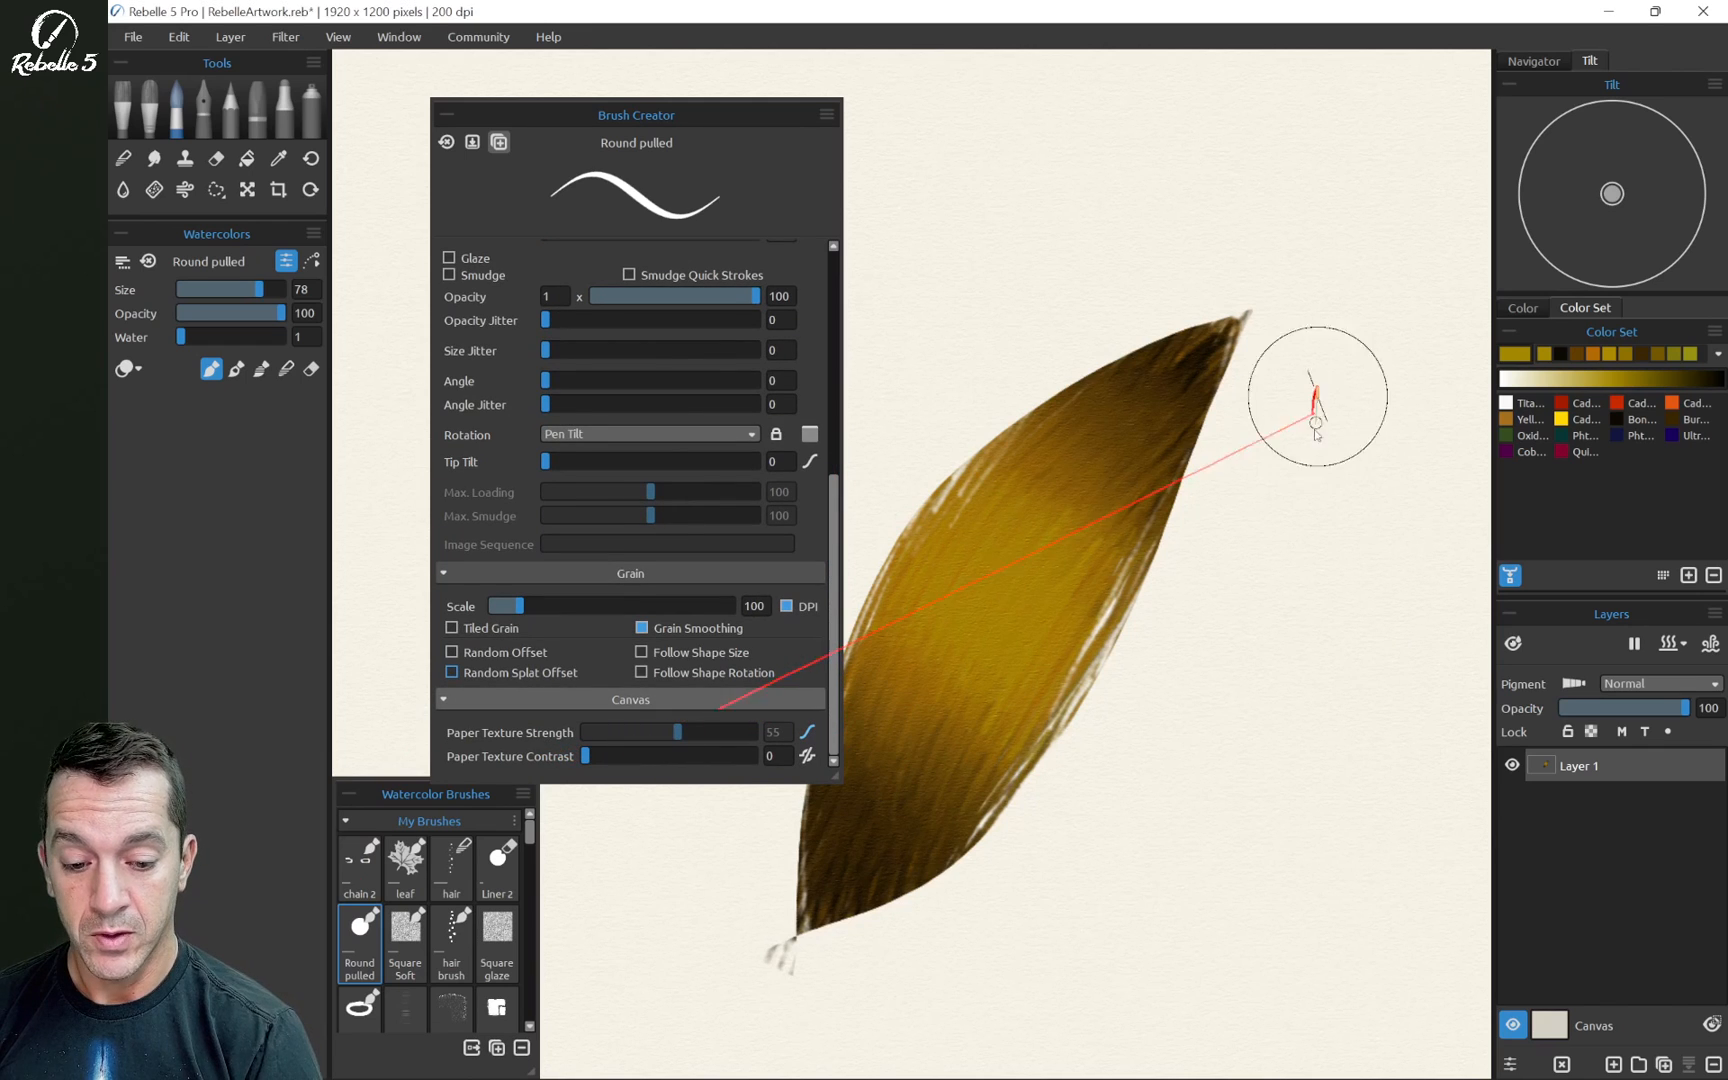
{"action": "mouse_move", "coordinate": [1314, 388]}
{"action": "left_mouse_down"}
{"action": "mouse_move", "coordinate": [1244, 738]}
{"action": "mouse_move", "coordinate": [1181, 824]}
{"action": "mouse_move", "coordinate": [994, 916]}
{"action": "mouse_move", "coordinate": [856, 1025]}
{"action": "left_mouse_up"}
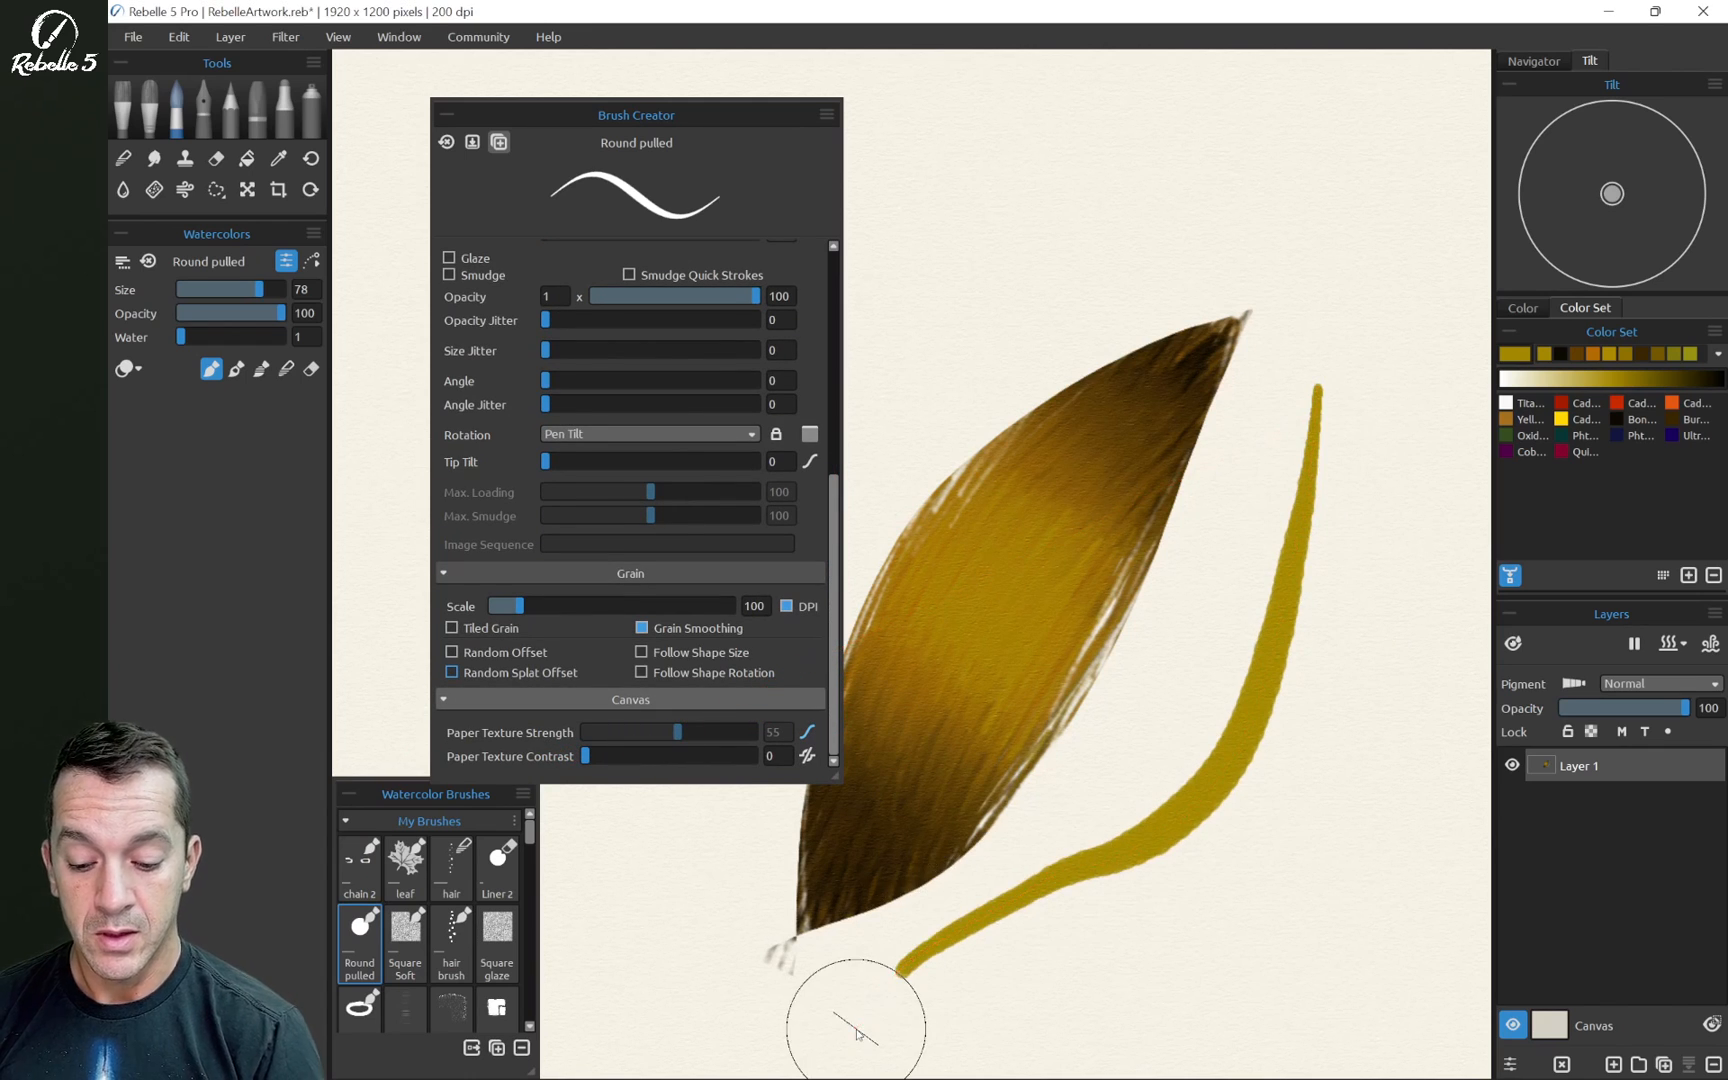
{"action": "key", "text": "ctrl+z"}
{"action": "left_click_drag", "start_coordinate": [1261, 688], "coordinate": [1212, 690]}
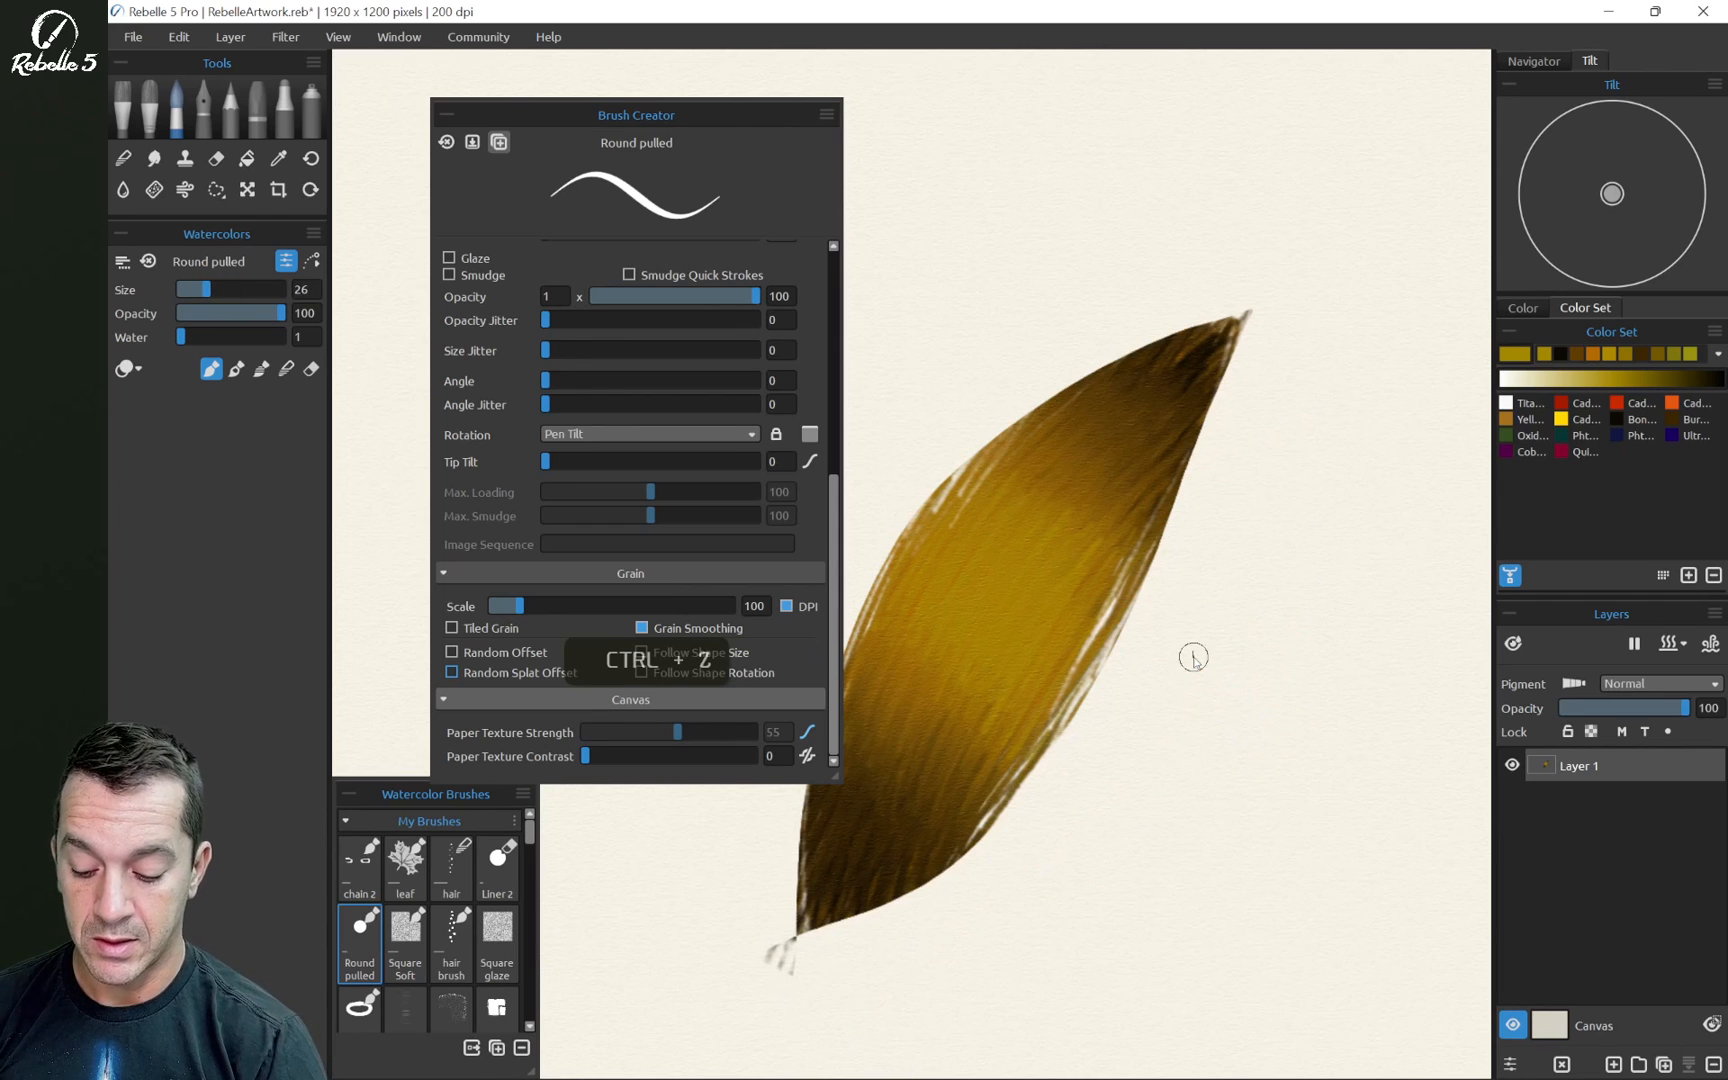
{"action": "left_click", "coordinate": [1147, 388], "text": "alt"}
Try painting two thin loose strands across the hair lock directly on its layer, and undo them
{"action": "left_click_drag", "start_coordinate": [1182, 371], "coordinate": [1126, 462]}
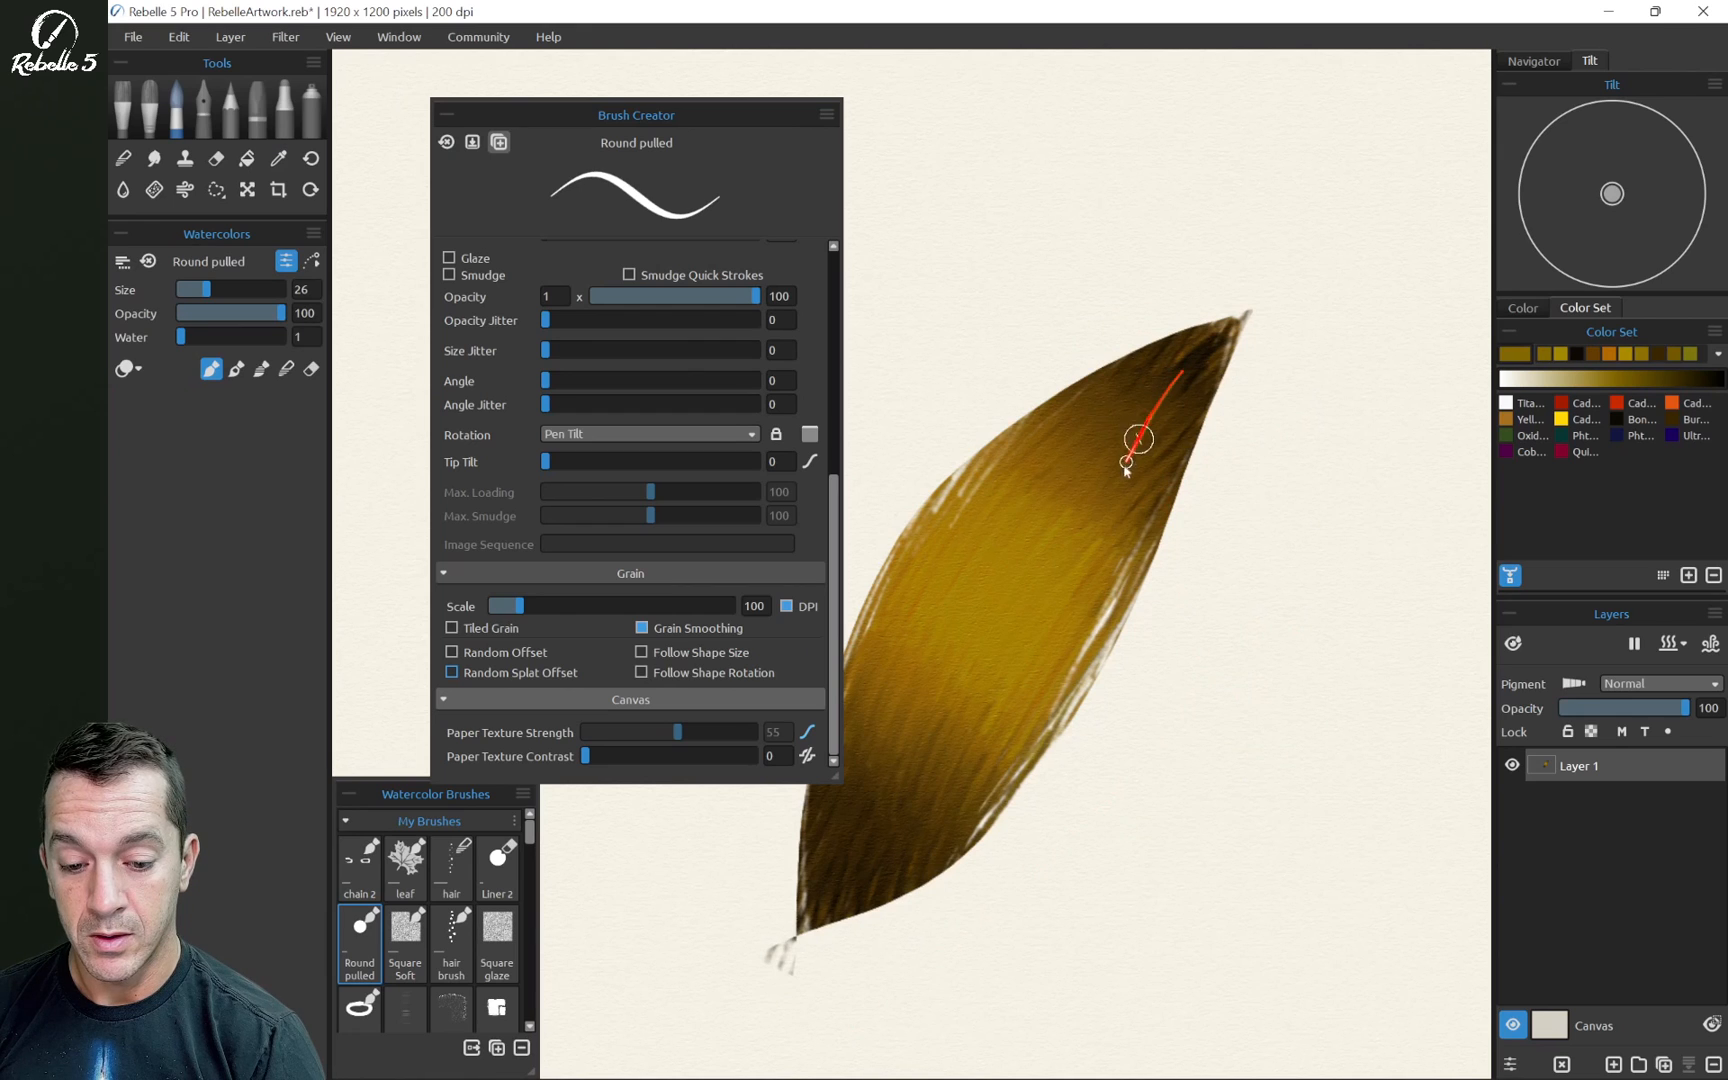
{"action": "left_click_drag", "start_coordinate": [1015, 738], "coordinate": [838, 885]}
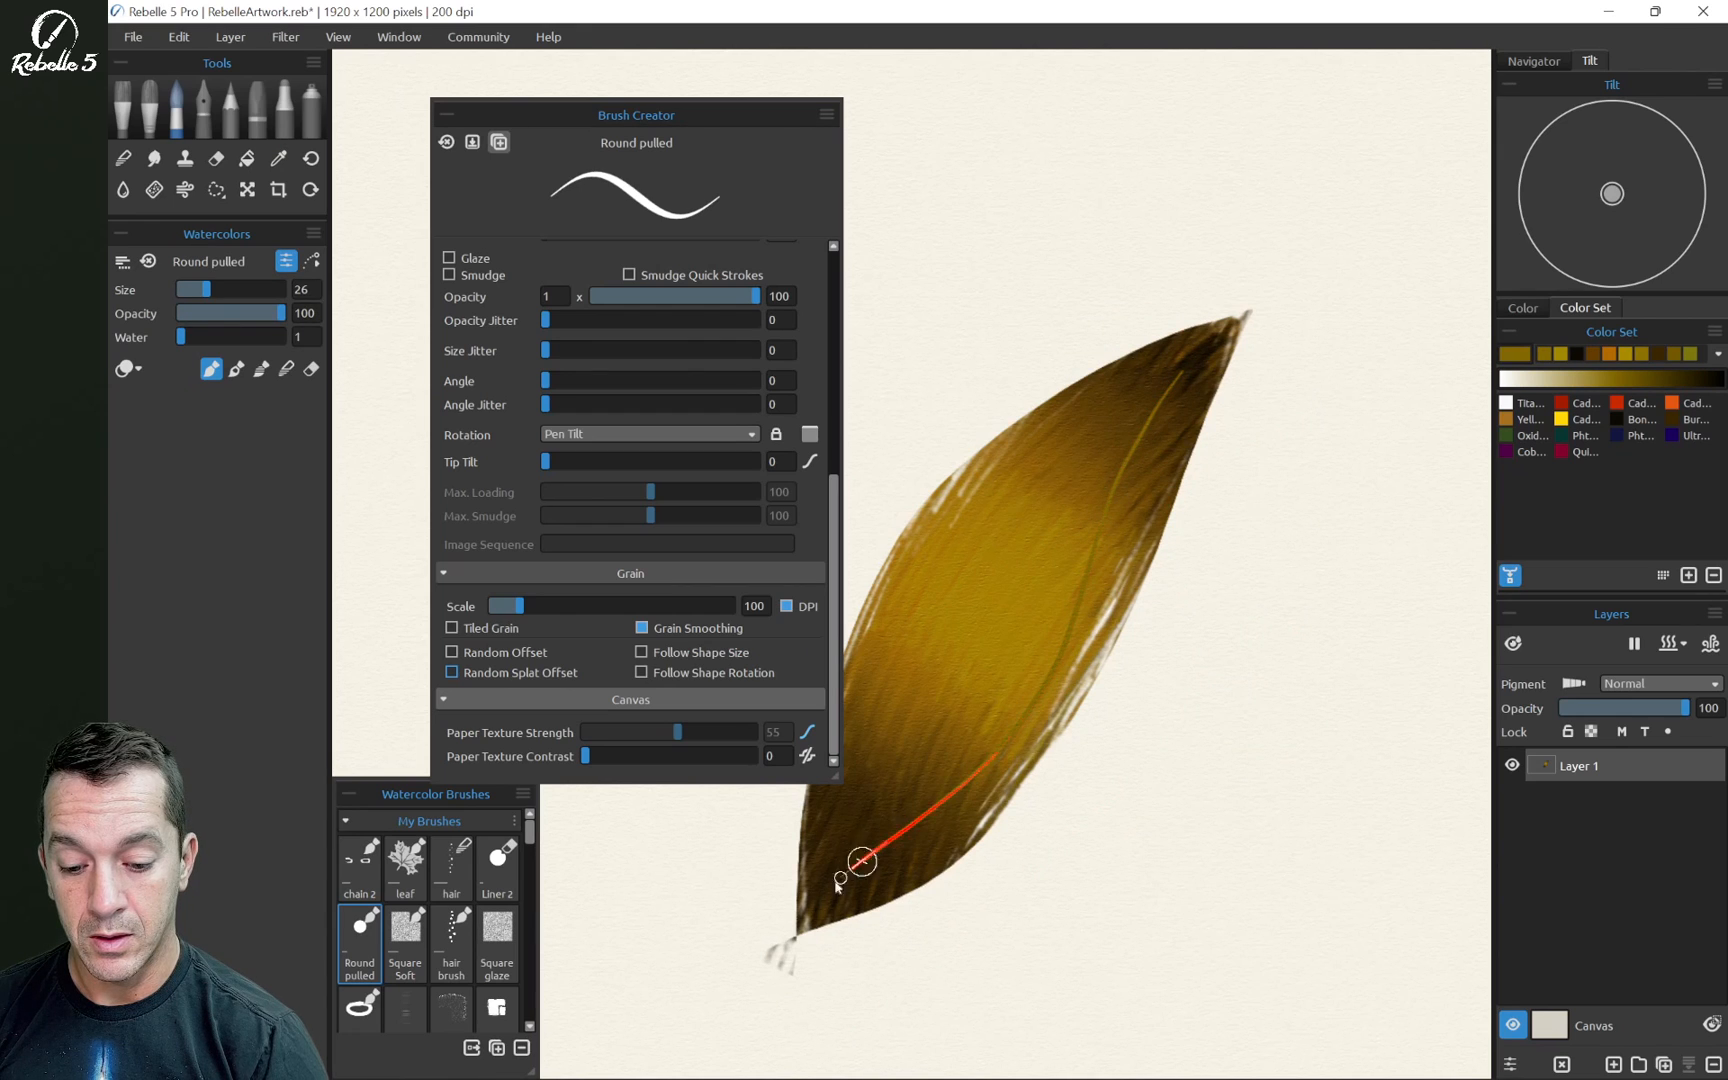
{"action": "left_click_drag", "start_coordinate": [708, 1043], "coordinate": [704, 1072]}
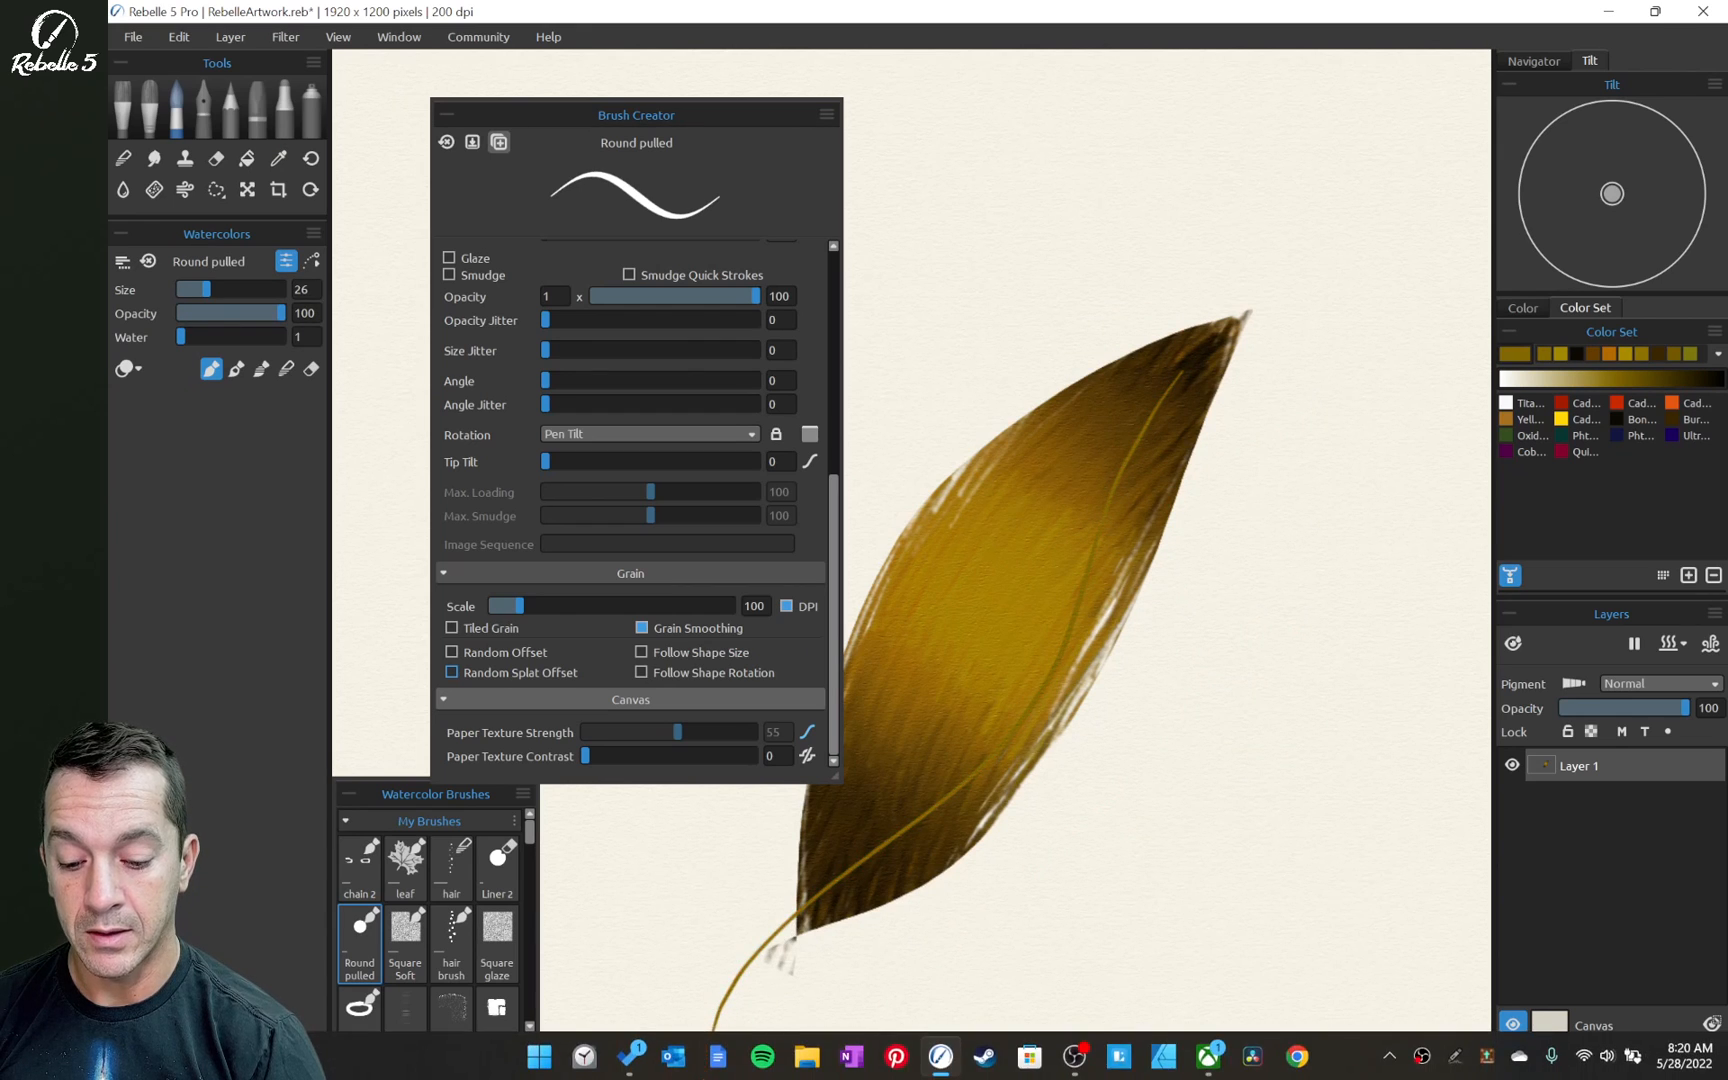
{"action": "scroll", "coordinate": [1222, 700], "scroll_direction": "down", "scroll_amount": 1}
{"action": "scroll", "coordinate": [1222, 705], "scroll_direction": "down", "scroll_amount": 2}
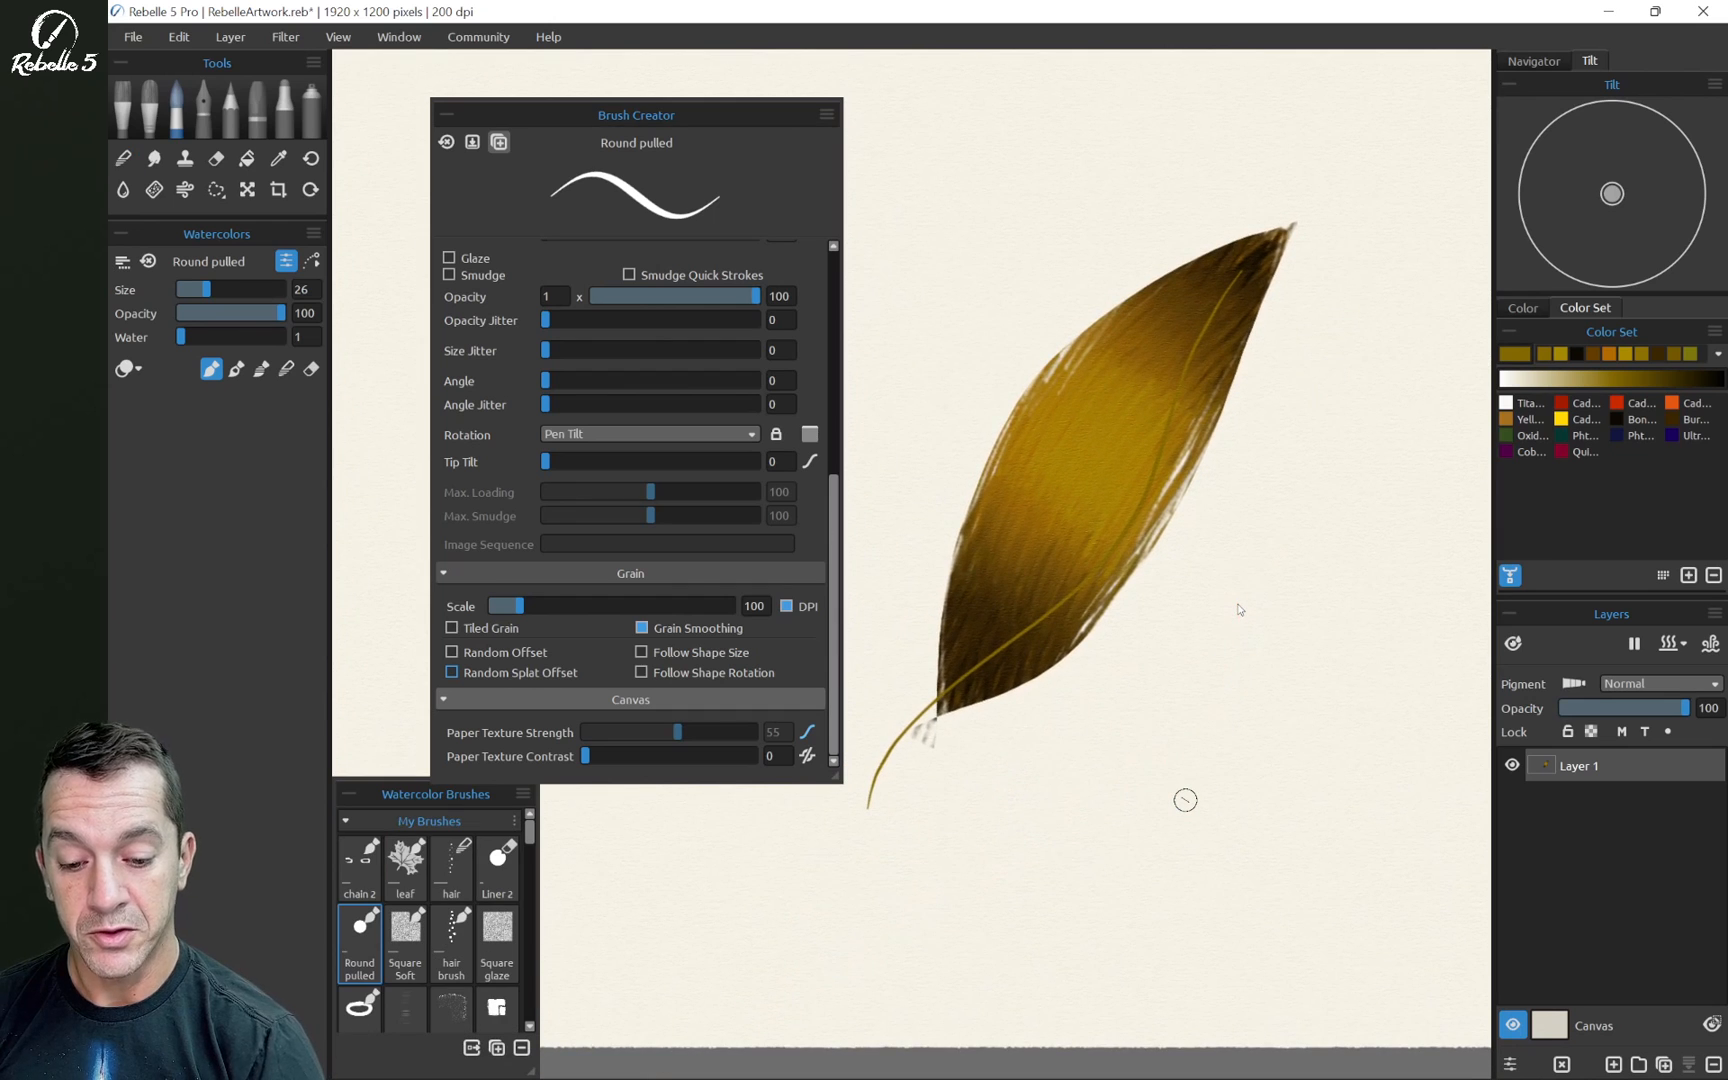
{"action": "mouse_move", "coordinate": [1239, 609]}
{"action": "left_mouse_down"}
{"action": "mouse_move", "coordinate": [1234, 240]}
{"action": "mouse_move", "coordinate": [1210, 268]}
{"action": "left_mouse_up"}
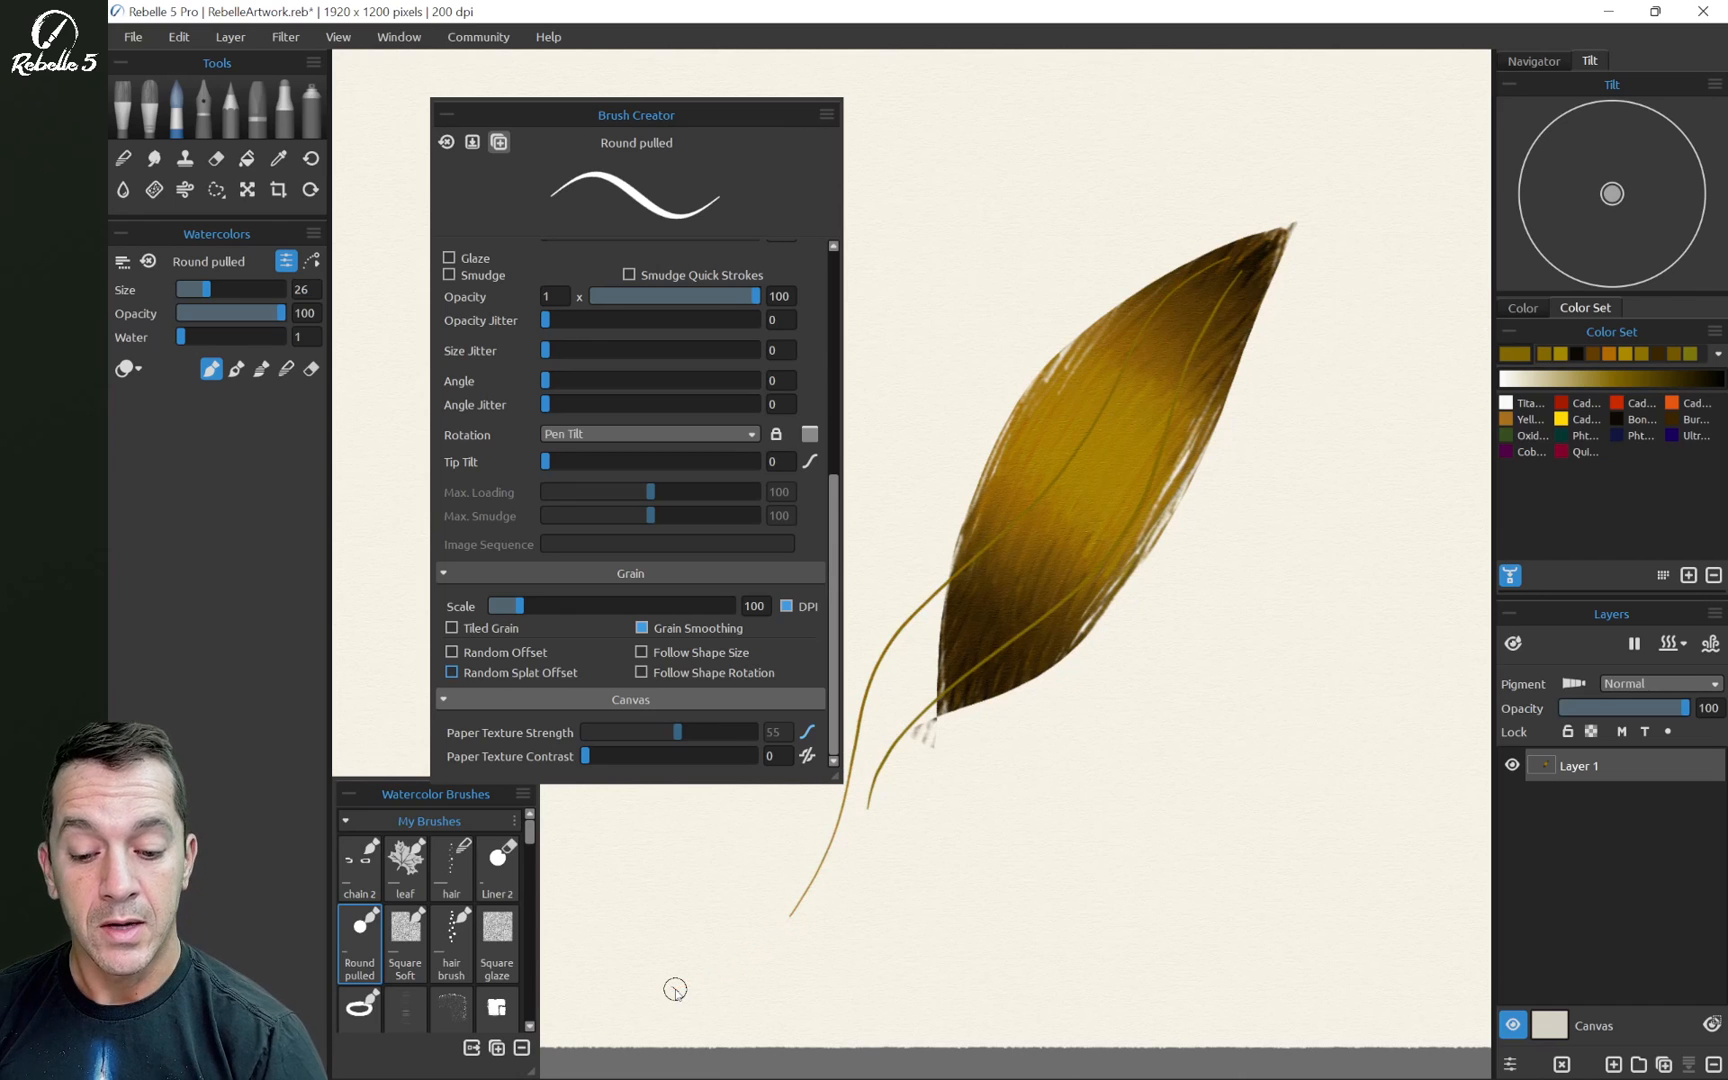
{"action": "key", "text": "ctrl+z"}
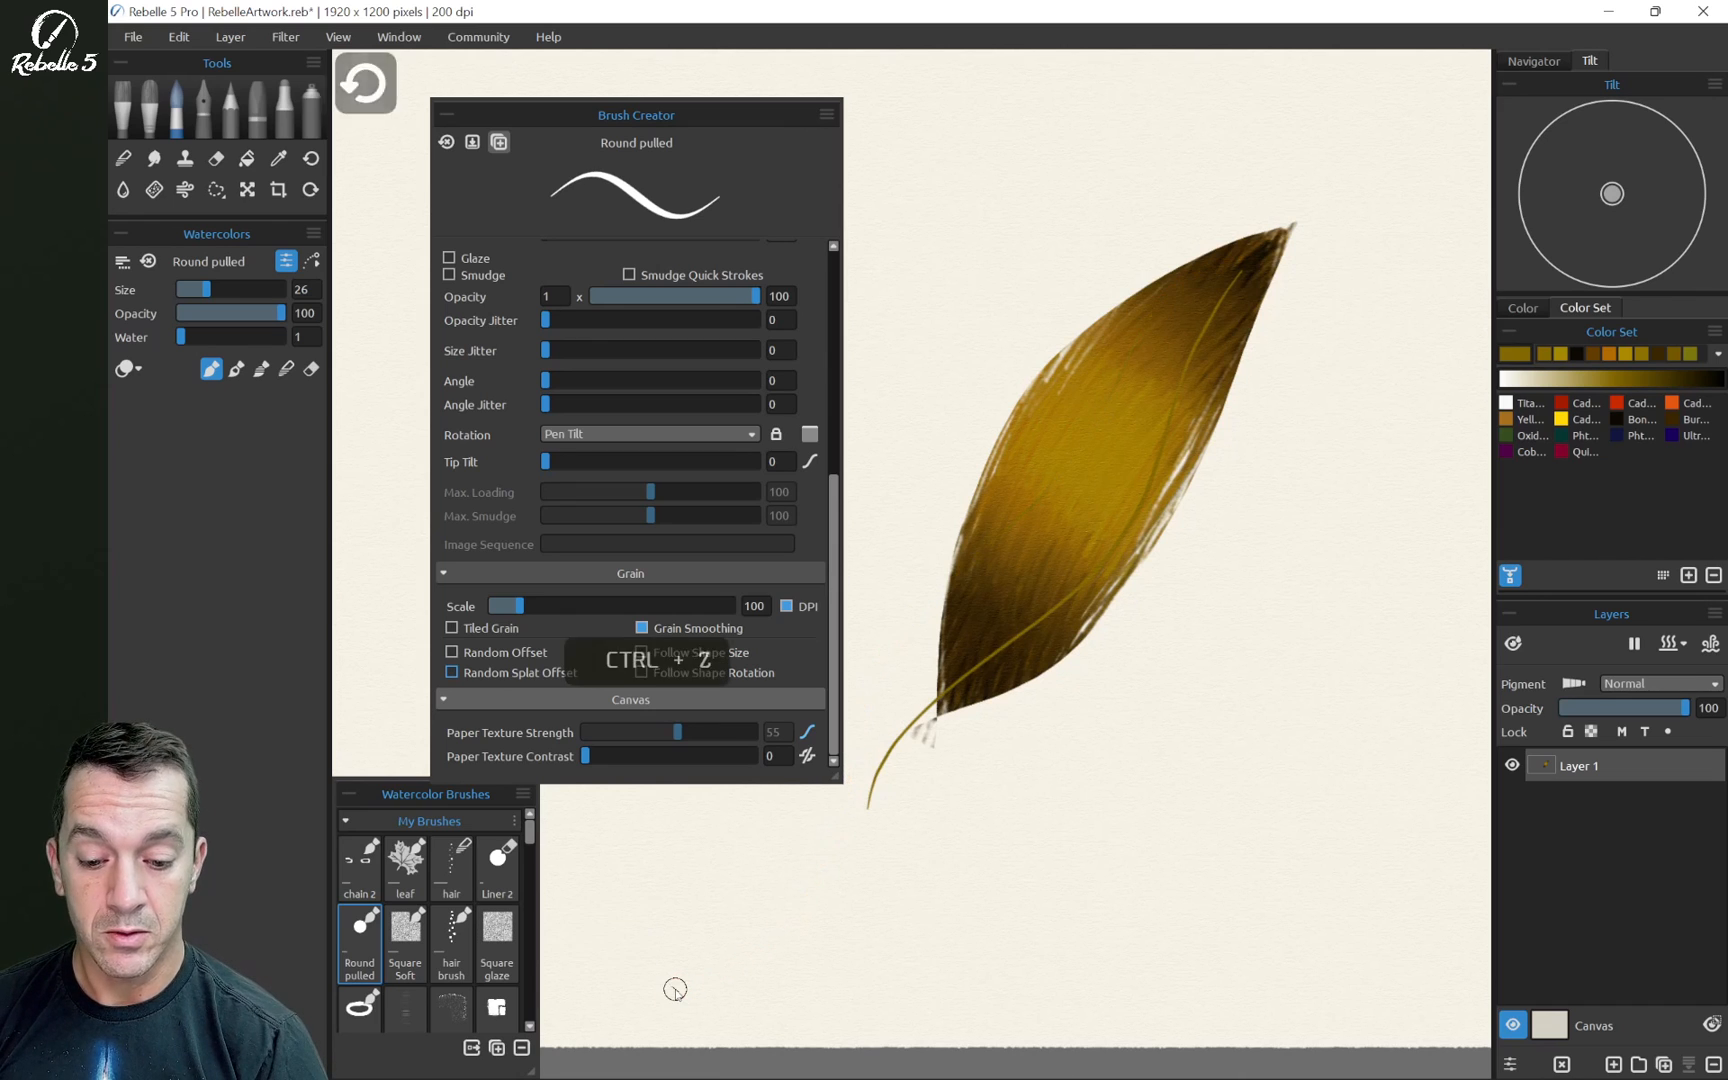
{"action": "key", "text": "ctrl+z"}
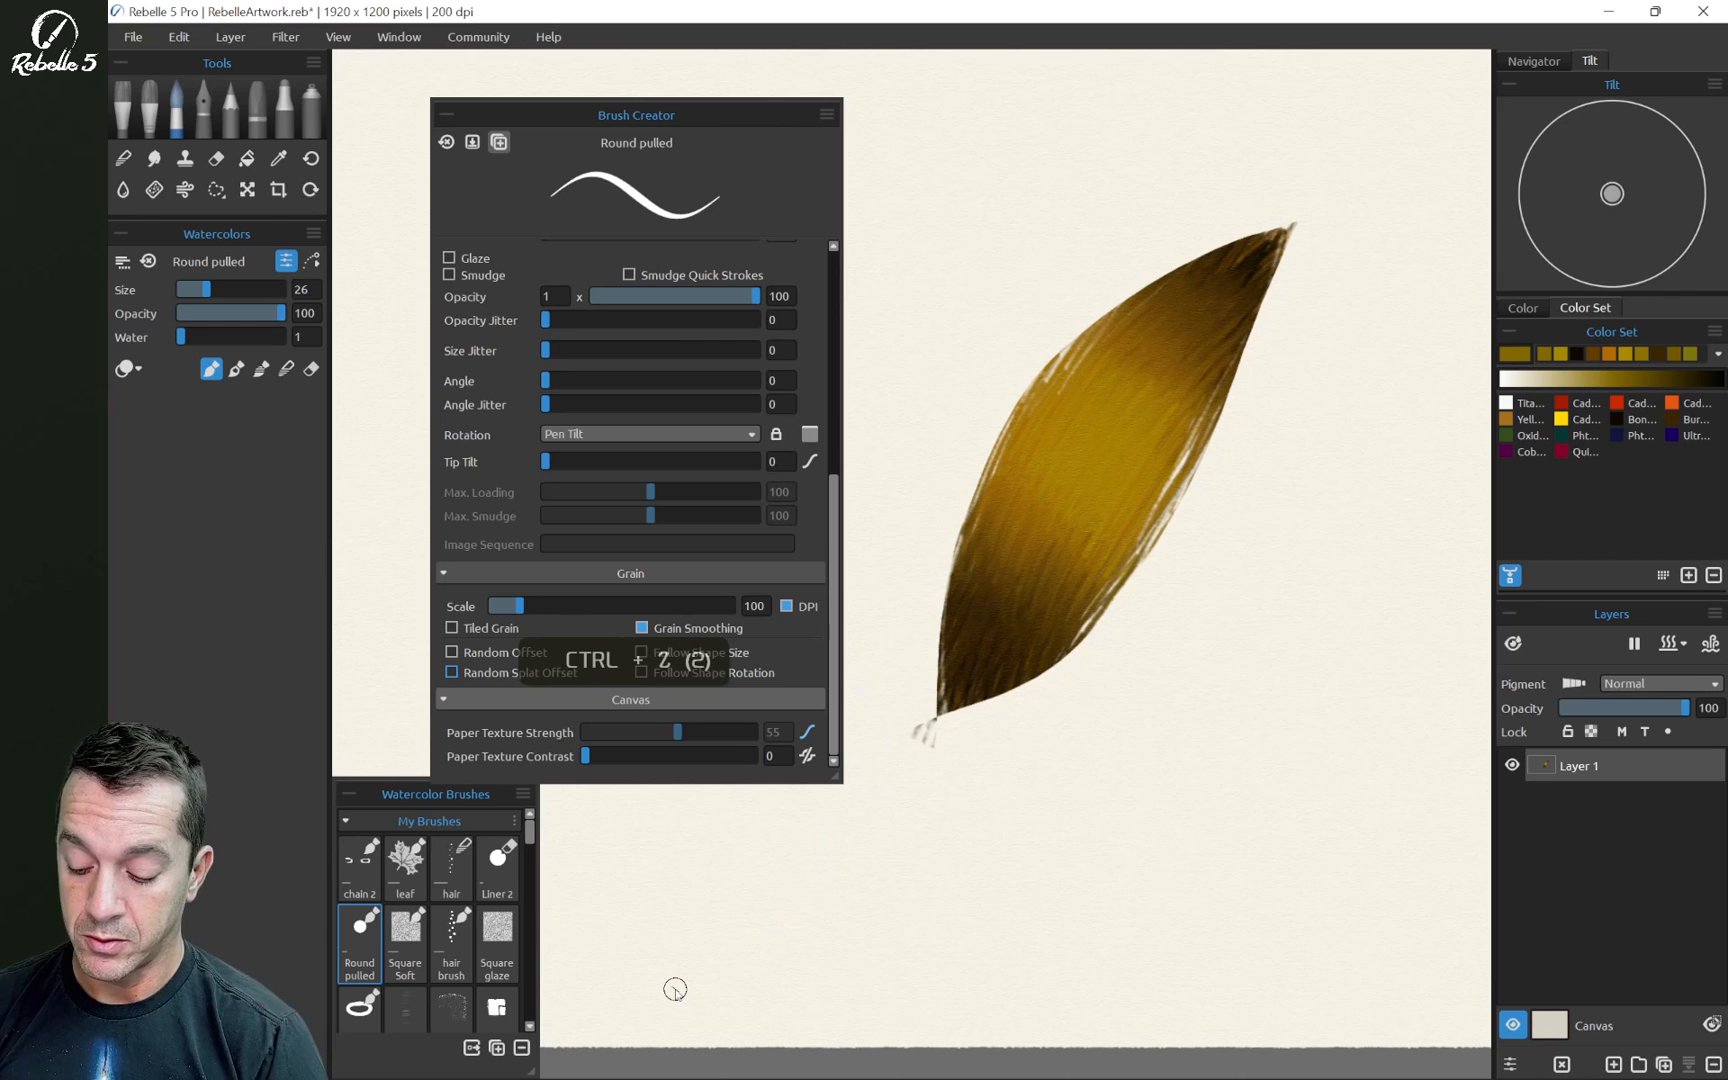
Add a new layer, paint thin gold strands crossing the hair and trailing below it, and lock the layer's transparency
{"action": "left_click", "coordinate": [1613, 1066]}
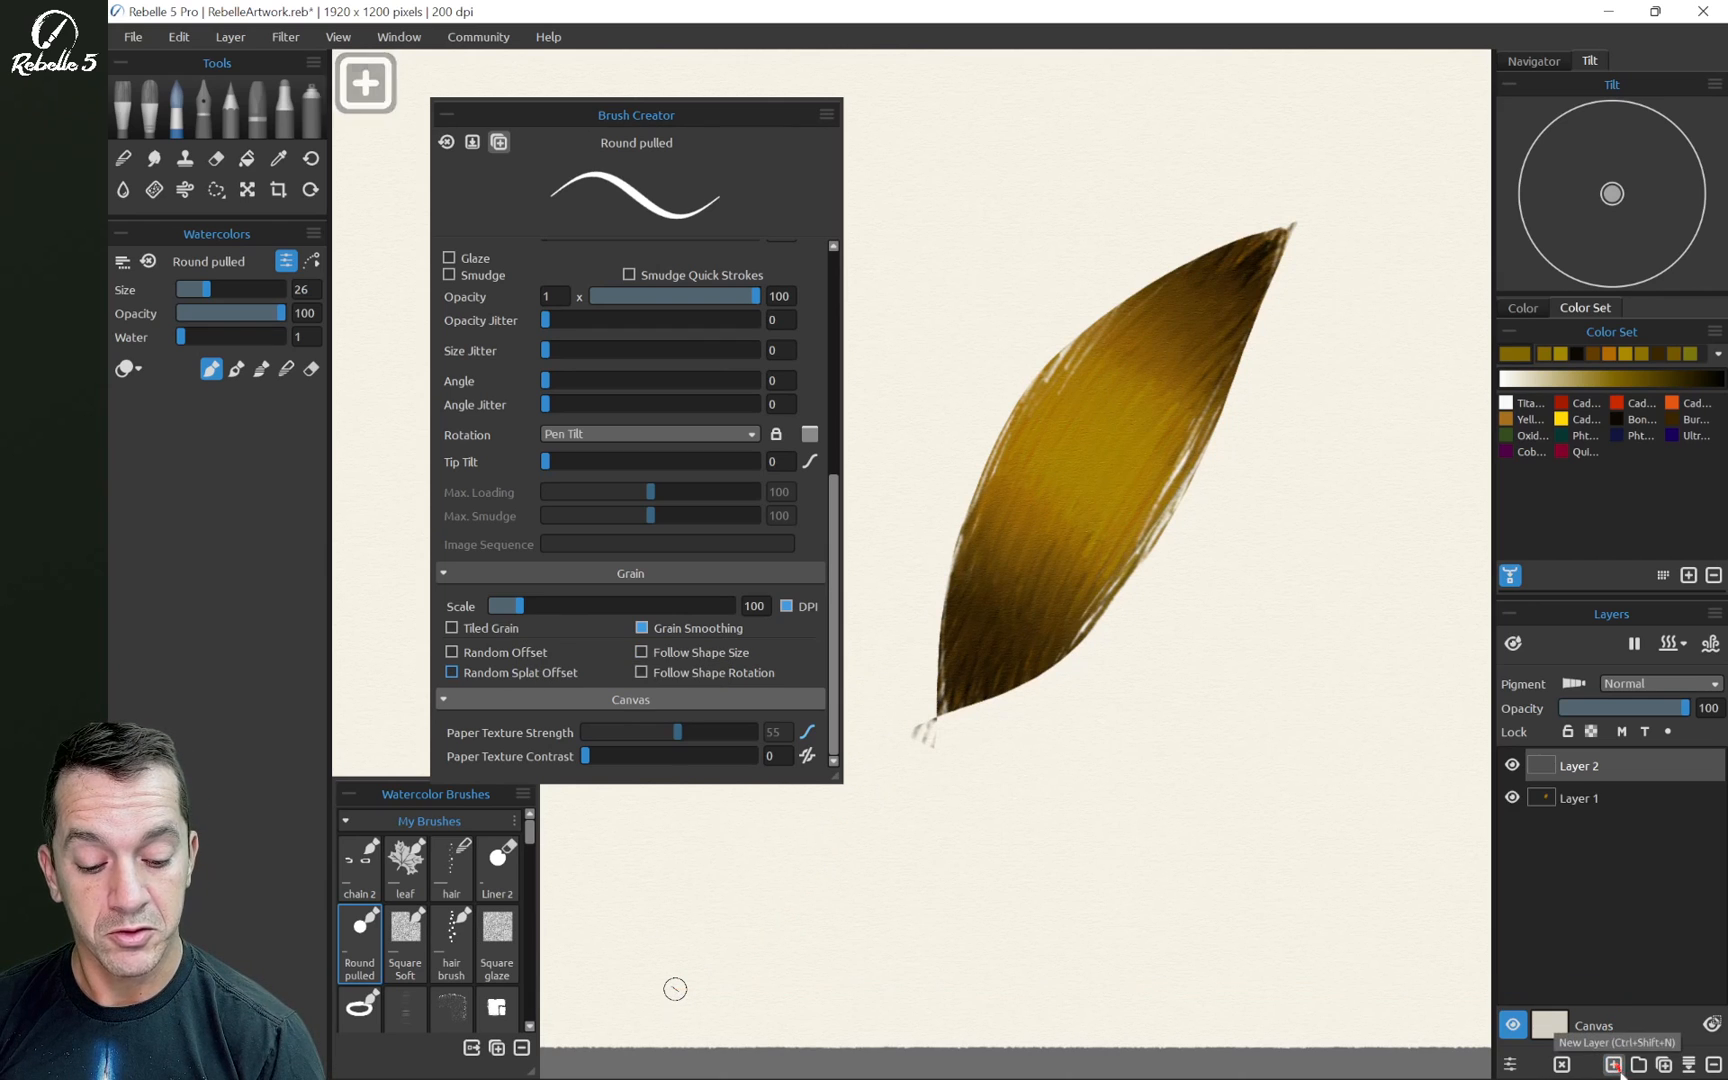
{"action": "mouse_move", "coordinate": [1627, 1040]}
{"action": "left_mouse_down"}
{"action": "mouse_move", "coordinate": [1636, 894]}
{"action": "mouse_move", "coordinate": [1618, 761]}
{"action": "mouse_move", "coordinate": [1557, 681]}
{"action": "left_mouse_up"}
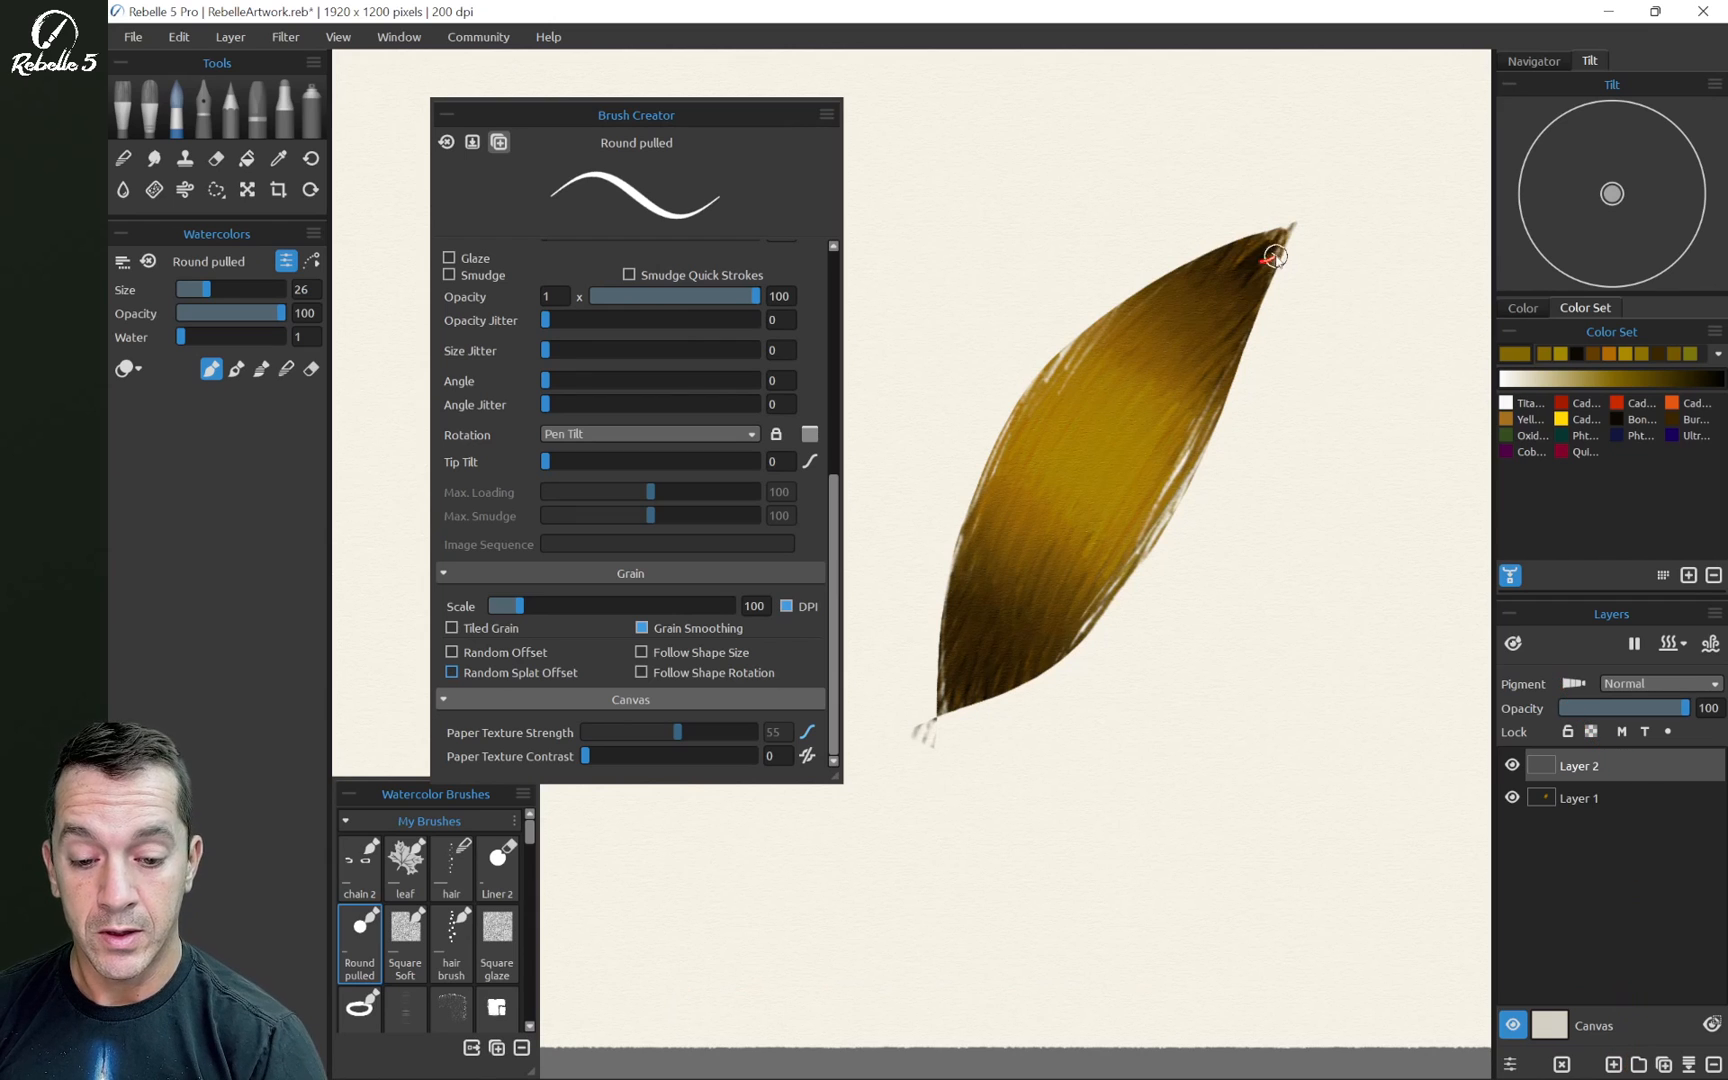
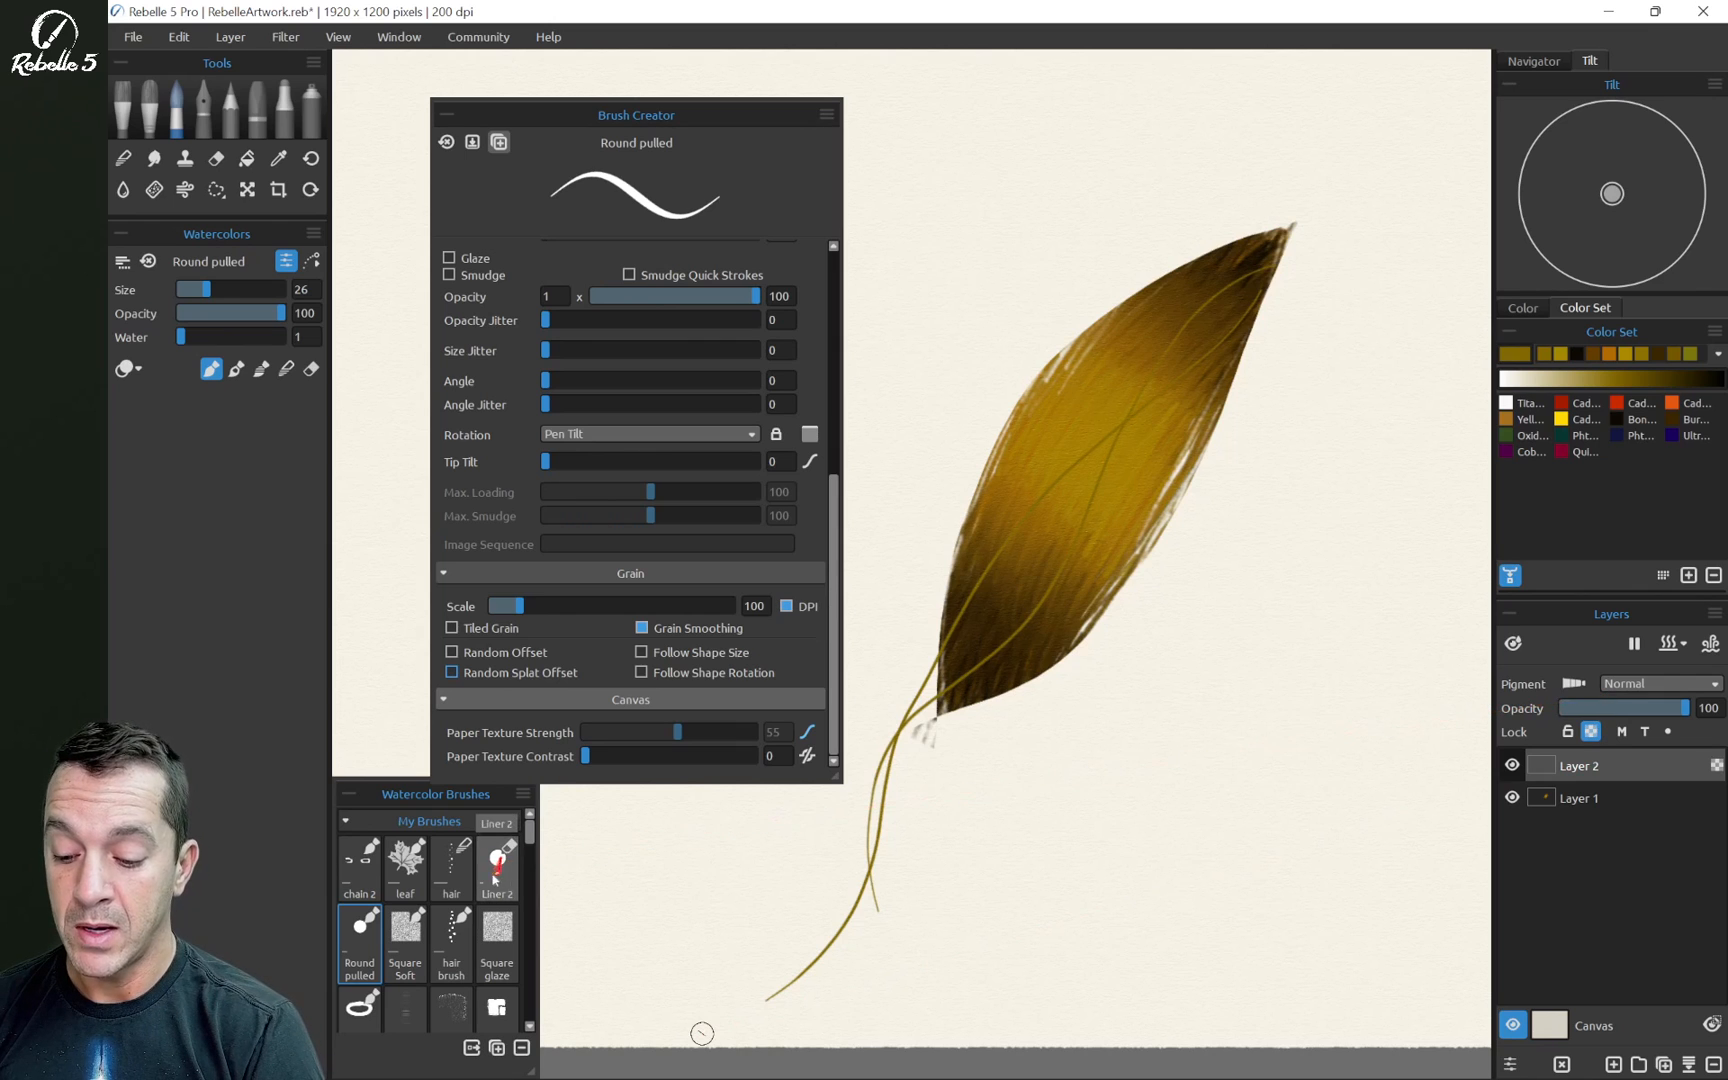
With the hair brush, mix Cadmium Yellow Medium into the gold and paint bright highlights along the middle of the loose strands
{"action": "left_click", "coordinate": [462, 862]}
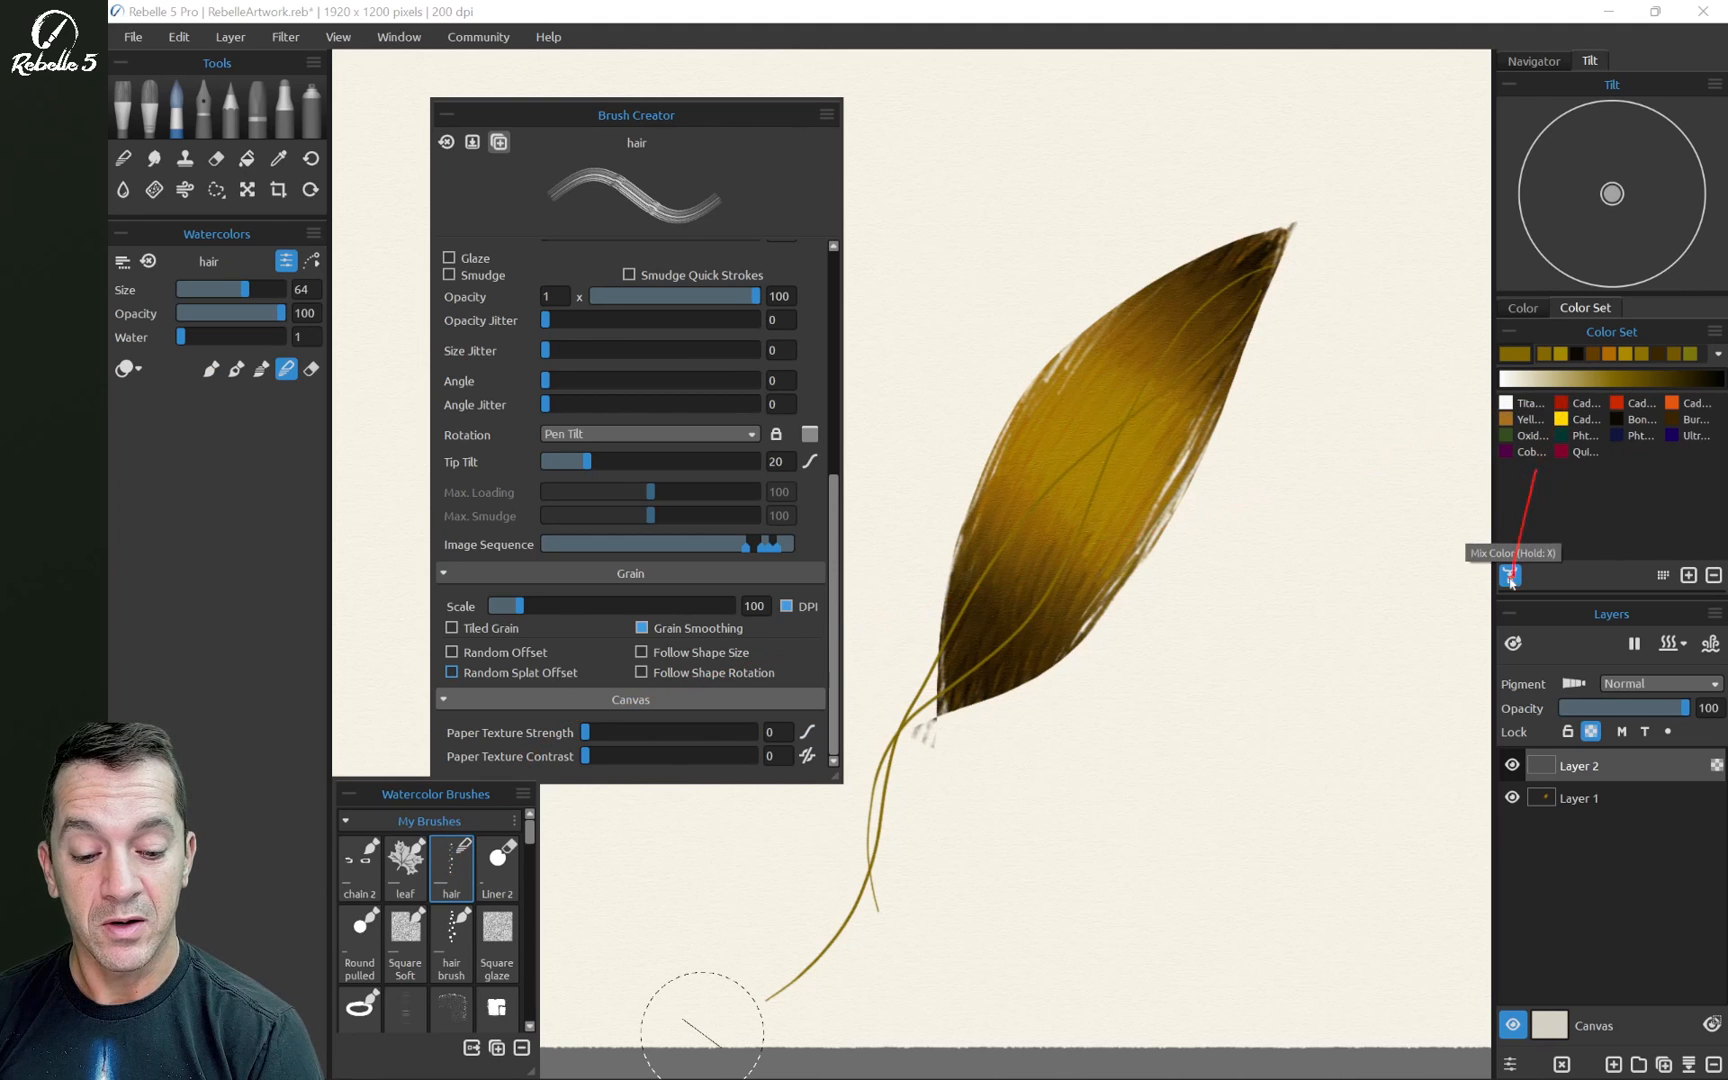
{"action": "left_click", "coordinate": [1575, 419]}
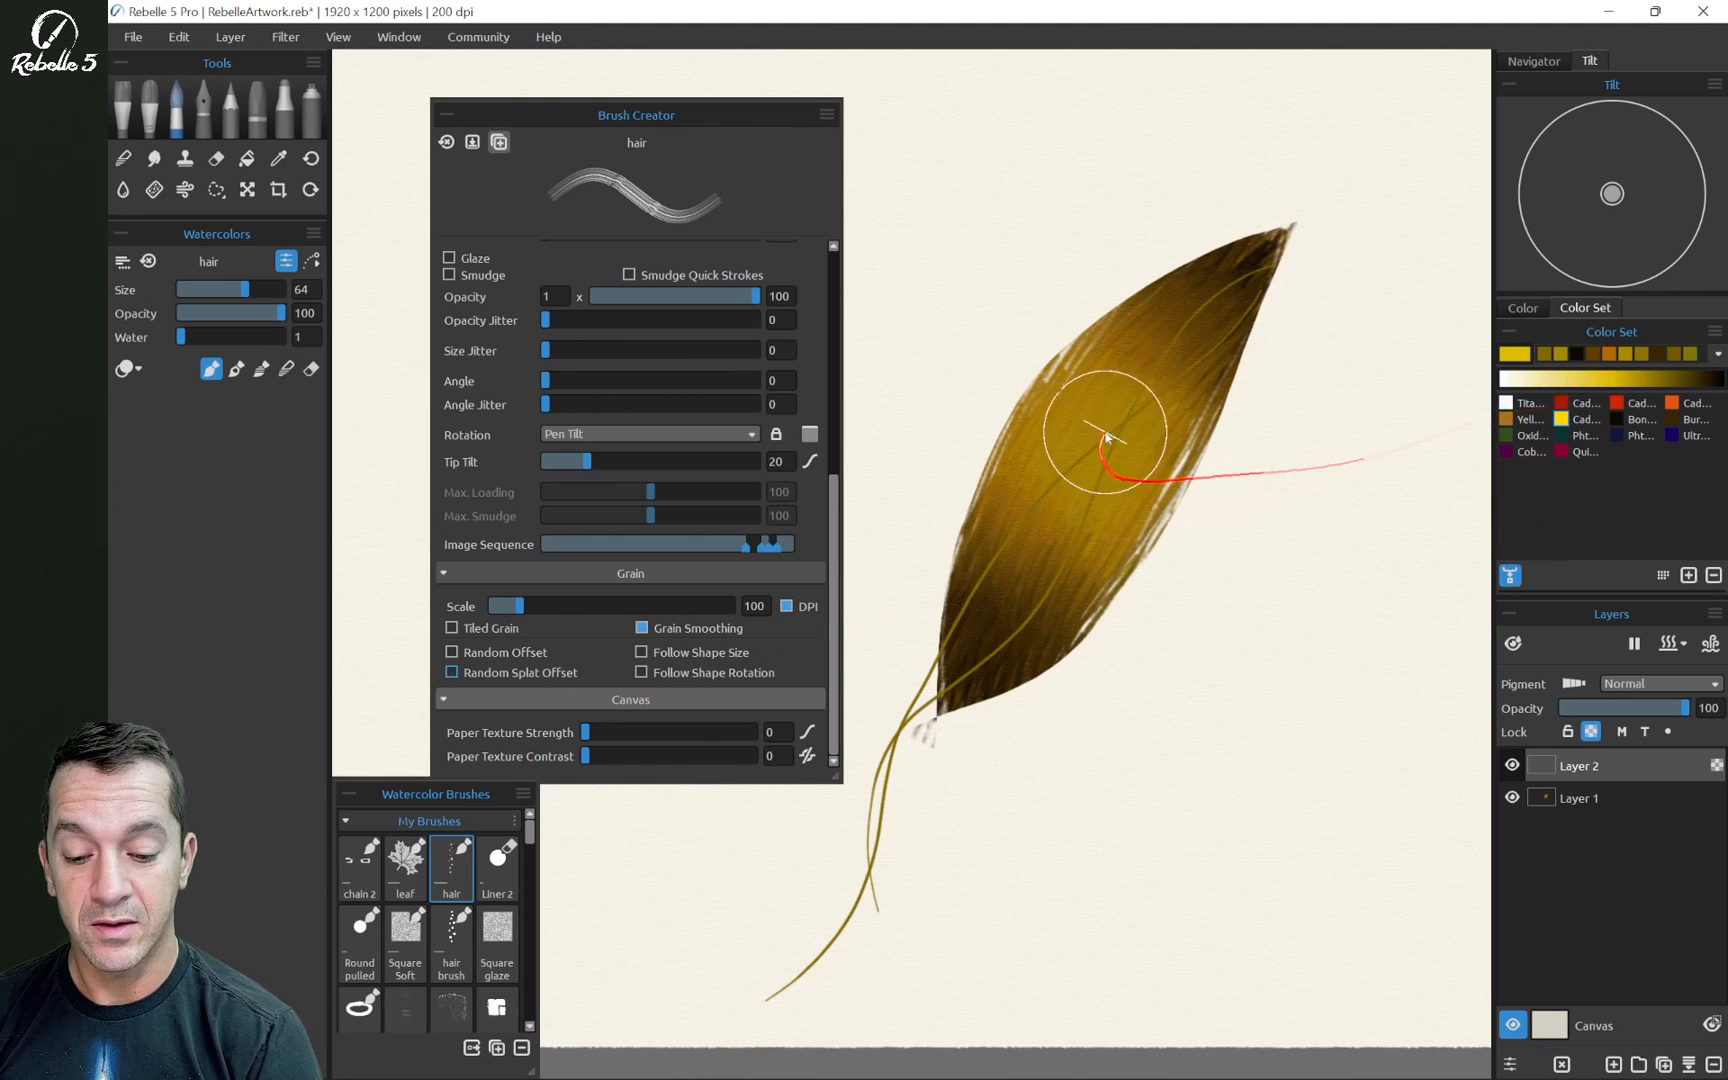
{"action": "mouse_move", "coordinate": [1098, 424]}
{"action": "left_mouse_down"}
{"action": "mouse_move", "coordinate": [1146, 357]}
{"action": "mouse_move", "coordinate": [1071, 543]}
{"action": "mouse_move", "coordinate": [1134, 388]}
{"action": "left_mouse_up"}
{"action": "left_click_drag", "start_coordinate": [1033, 622], "coordinate": [997, 676]}
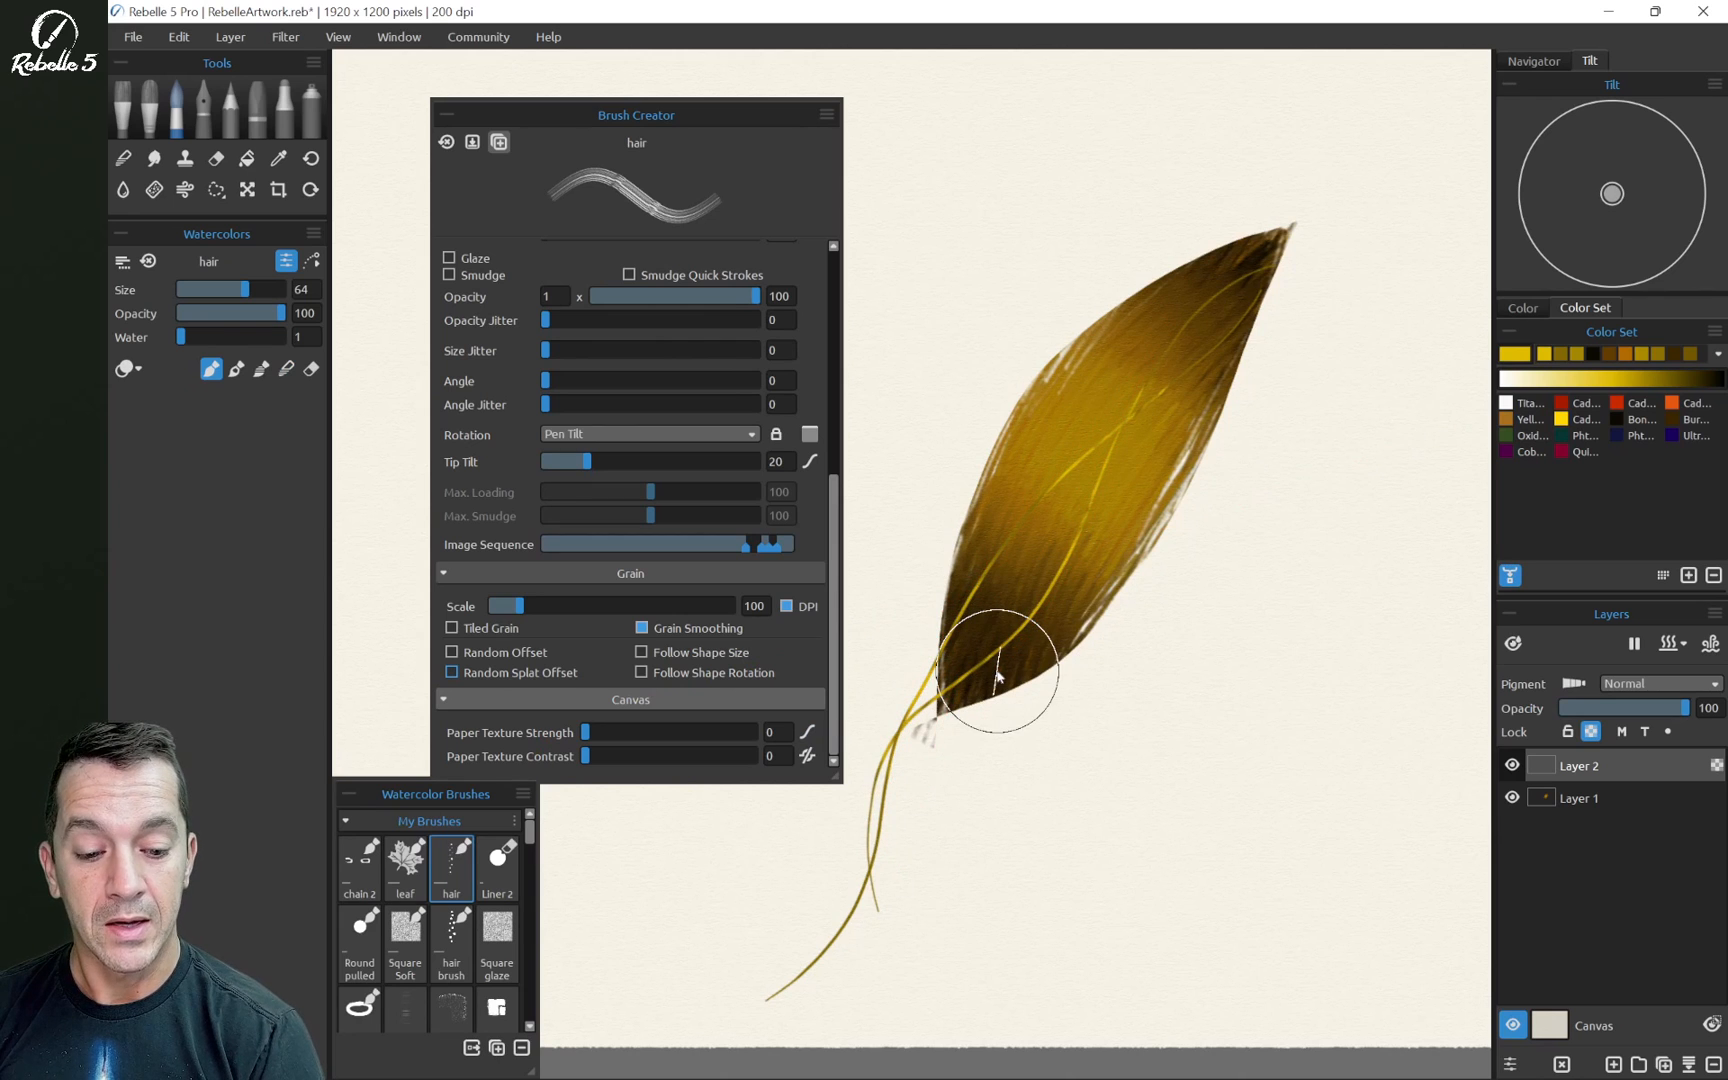
Pick a near-black recent color and shade the upper ends of the loose strands with the hair brush
{"action": "left_click", "coordinate": [1622, 354]}
{"action": "left_click", "coordinate": [1609, 354]}
{"action": "left_click_drag", "start_coordinate": [1284, 260], "coordinate": [1140, 412]}
{"action": "left_click", "coordinate": [1609, 354]}
{"action": "mouse_move", "coordinate": [1276, 262]}
{"action": "left_mouse_down"}
{"action": "mouse_move", "coordinate": [1160, 340]}
{"action": "mouse_move", "coordinate": [955, 570]}
{"action": "left_mouse_up"}
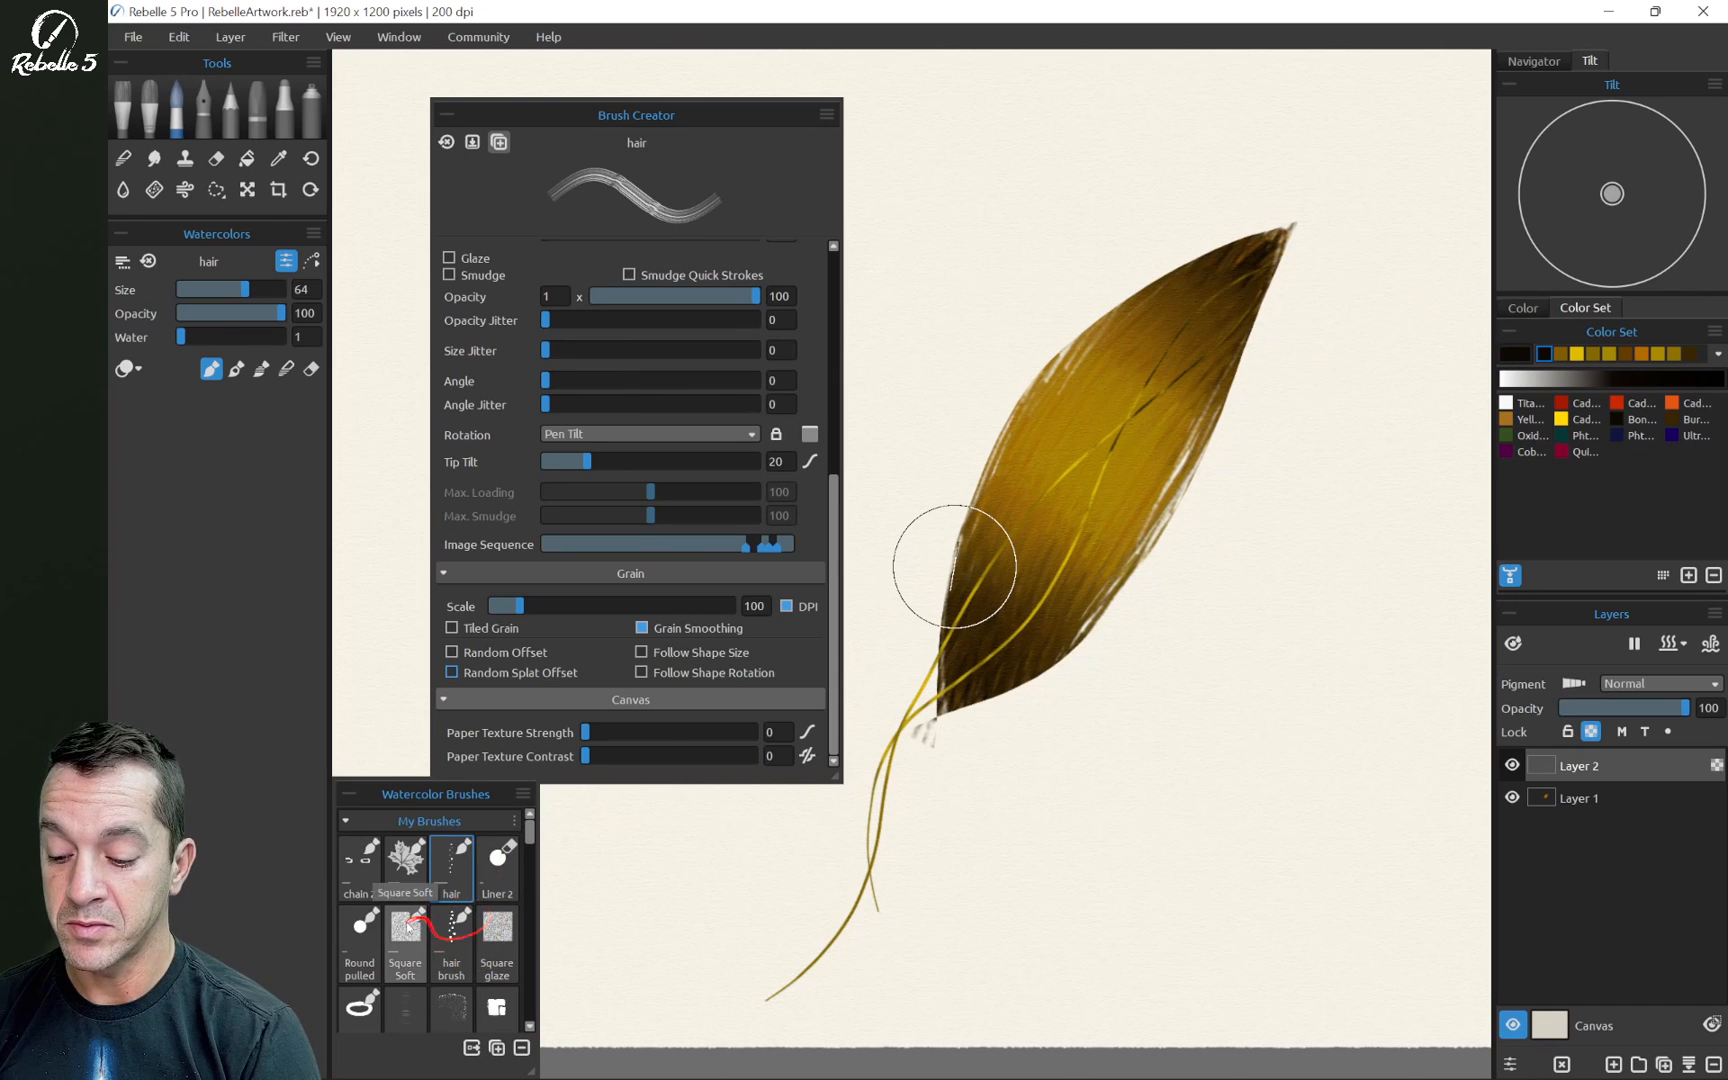
Switch to the Square Soft brush and blend the light and dark tones along the loose strands
{"action": "left_click", "coordinate": [427, 922]}
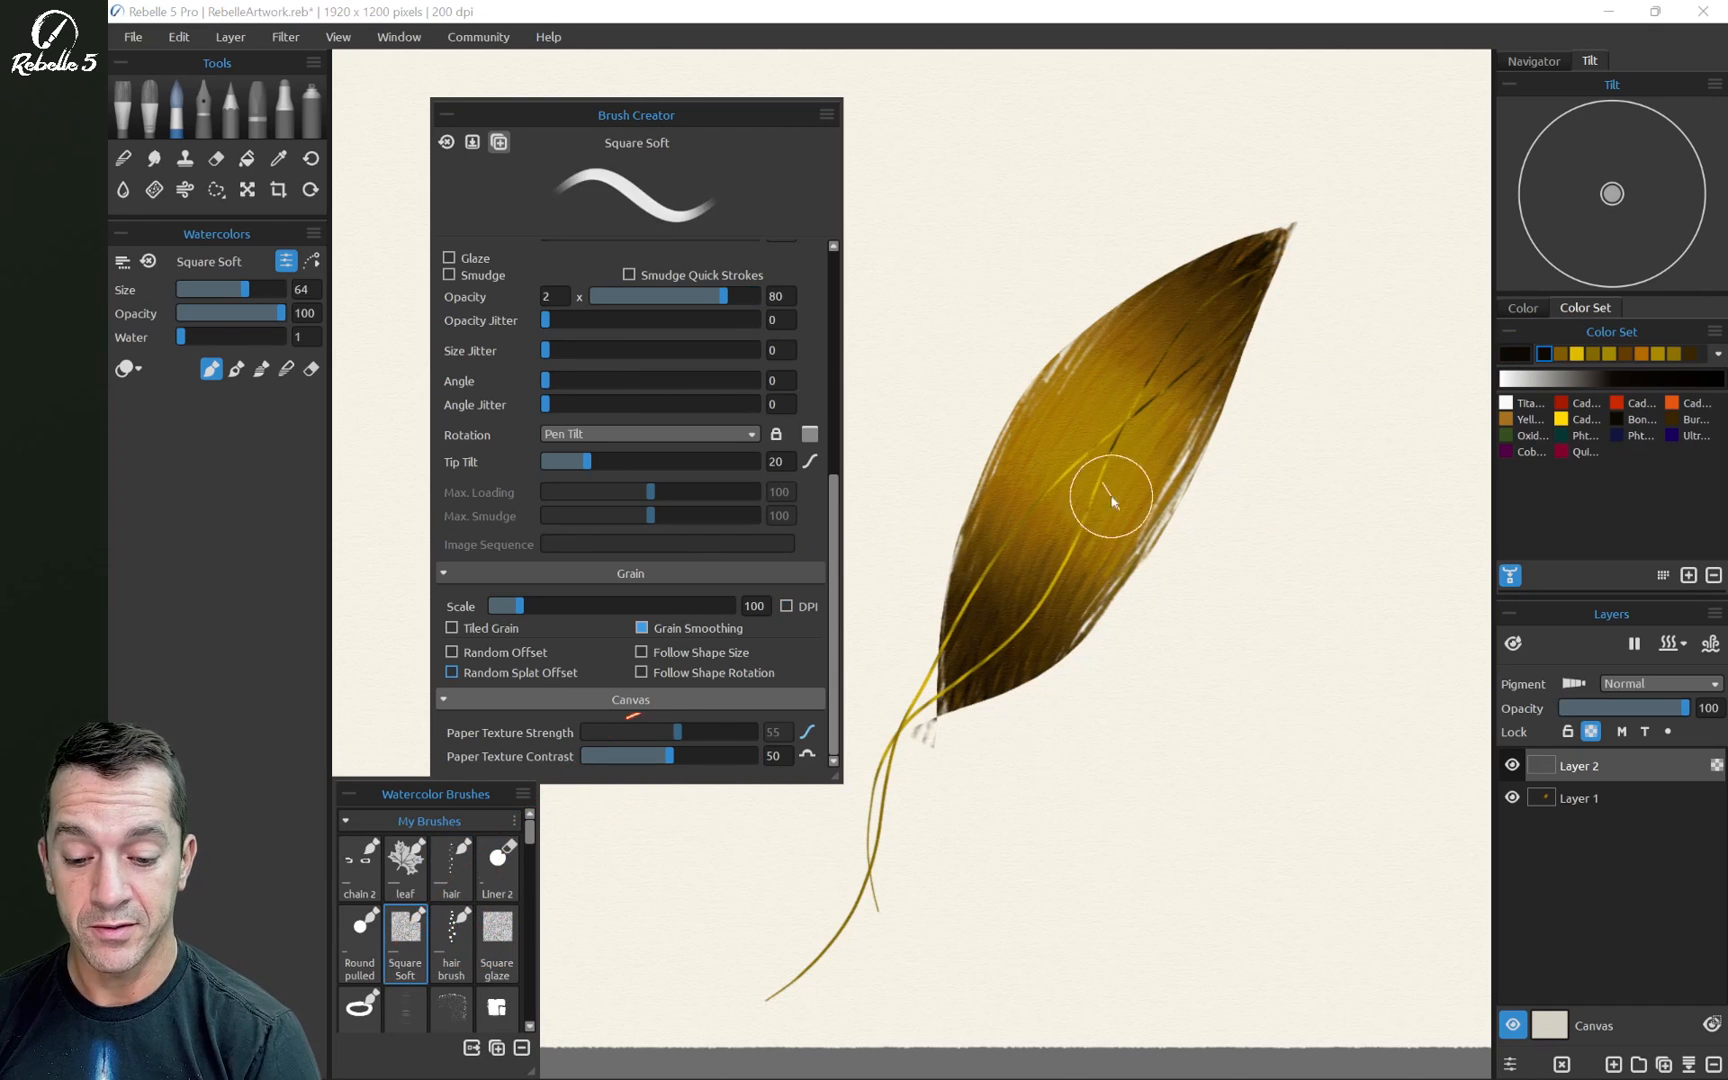
{"action": "key", "text": "4"}
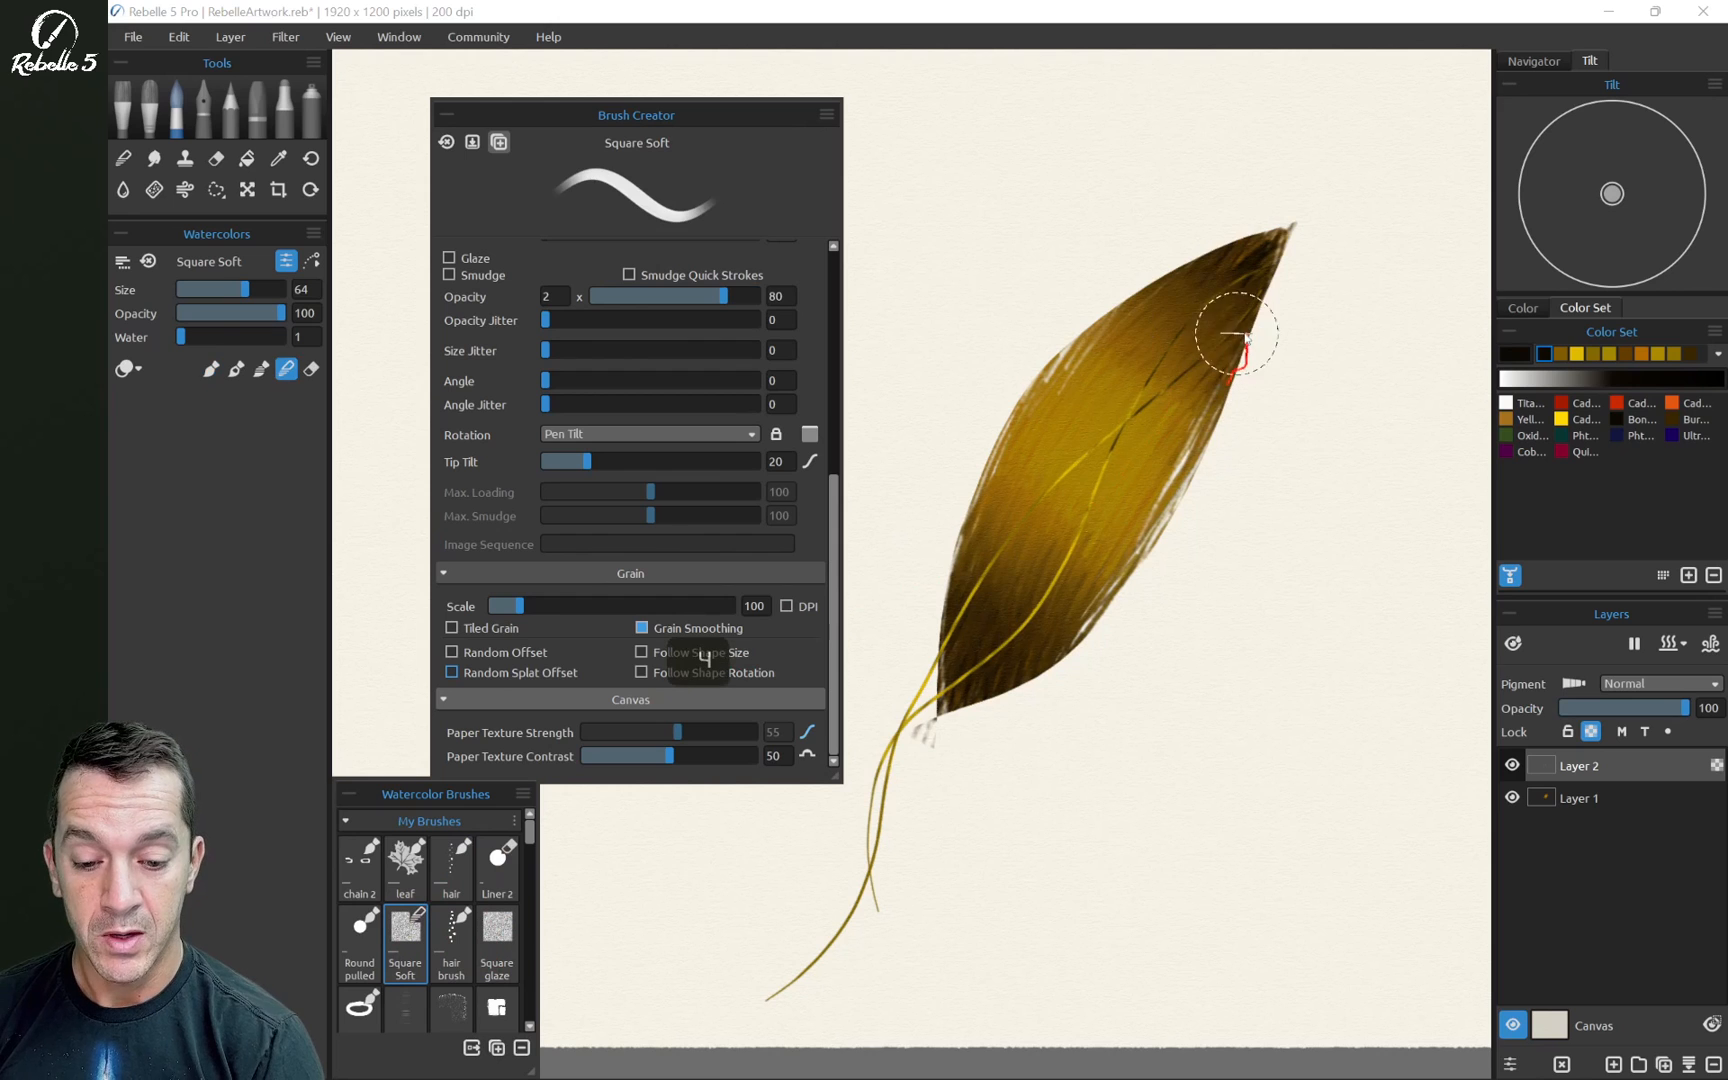
{"action": "mouse_move", "coordinate": [1254, 305]}
{"action": "left_mouse_down"}
{"action": "mouse_move", "coordinate": [1052, 450]}
{"action": "mouse_move", "coordinate": [1137, 401]}
{"action": "mouse_move", "coordinate": [1190, 342]}
{"action": "mouse_move", "coordinate": [1054, 520]}
{"action": "mouse_move", "coordinate": [1220, 338]}
{"action": "mouse_move", "coordinate": [1175, 342]}
{"action": "mouse_move", "coordinate": [983, 602]}
{"action": "mouse_move", "coordinate": [950, 577]}
{"action": "mouse_move", "coordinate": [945, 643]}
{"action": "mouse_move", "coordinate": [972, 625]}
{"action": "mouse_move", "coordinate": [849, 821]}
{"action": "mouse_move", "coordinate": [989, 645]}
{"action": "mouse_move", "coordinate": [870, 830]}
{"action": "mouse_move", "coordinate": [836, 948]}
{"action": "mouse_move", "coordinate": [849, 893]}
{"action": "mouse_move", "coordinate": [824, 885]}
{"action": "mouse_move", "coordinate": [901, 718]}
{"action": "mouse_move", "coordinate": [1126, 385]}
{"action": "mouse_move", "coordinate": [945, 601]}
{"action": "mouse_move", "coordinate": [1110, 420]}
{"action": "mouse_move", "coordinate": [1233, 352]}
{"action": "mouse_move", "coordinate": [1276, 263]}
{"action": "mouse_move", "coordinate": [1167, 326]}
{"action": "mouse_move", "coordinate": [1158, 417]}
{"action": "mouse_move", "coordinate": [1161, 379]}
{"action": "mouse_move", "coordinate": [1081, 582]}
{"action": "mouse_move", "coordinate": [895, 702]}
{"action": "mouse_move", "coordinate": [1109, 483]}
{"action": "mouse_move", "coordinate": [1205, 263]}
{"action": "mouse_move", "coordinate": [1244, 268]}
{"action": "mouse_move", "coordinate": [993, 643]}
{"action": "mouse_move", "coordinate": [892, 716]}
{"action": "left_mouse_up"}
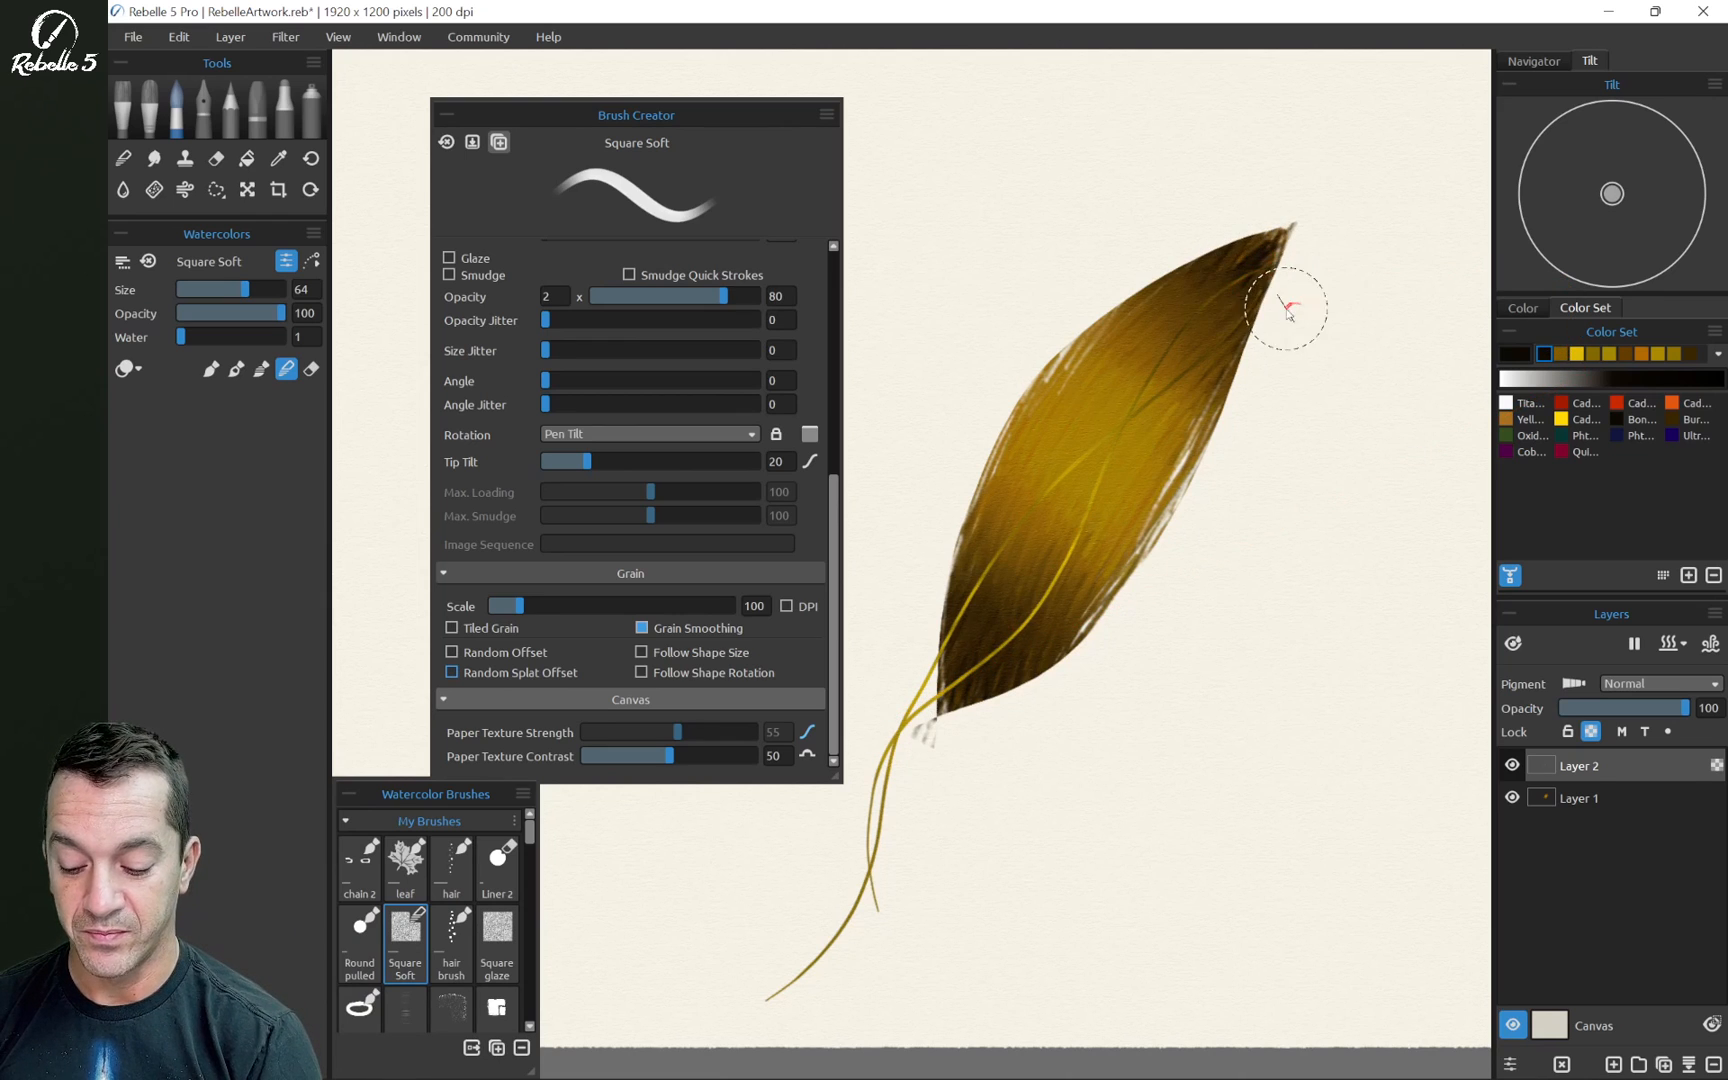
Paint the upper parts of the loose strands darker with the Square Soft brush, and blend the shading
{"action": "key", "text": "1"}
{"action": "left_click_drag", "start_coordinate": [1262, 270], "coordinate": [1216, 297]}
{"action": "mouse_move", "coordinate": [1303, 250]}
{"action": "left_mouse_down"}
{"action": "mouse_move", "coordinate": [1107, 431]}
{"action": "mouse_move", "coordinate": [1040, 530]}
{"action": "mouse_move", "coordinate": [1077, 560]}
{"action": "left_mouse_up"}
{"action": "left_click_drag", "start_coordinate": [1200, 324], "coordinate": [1068, 590]}
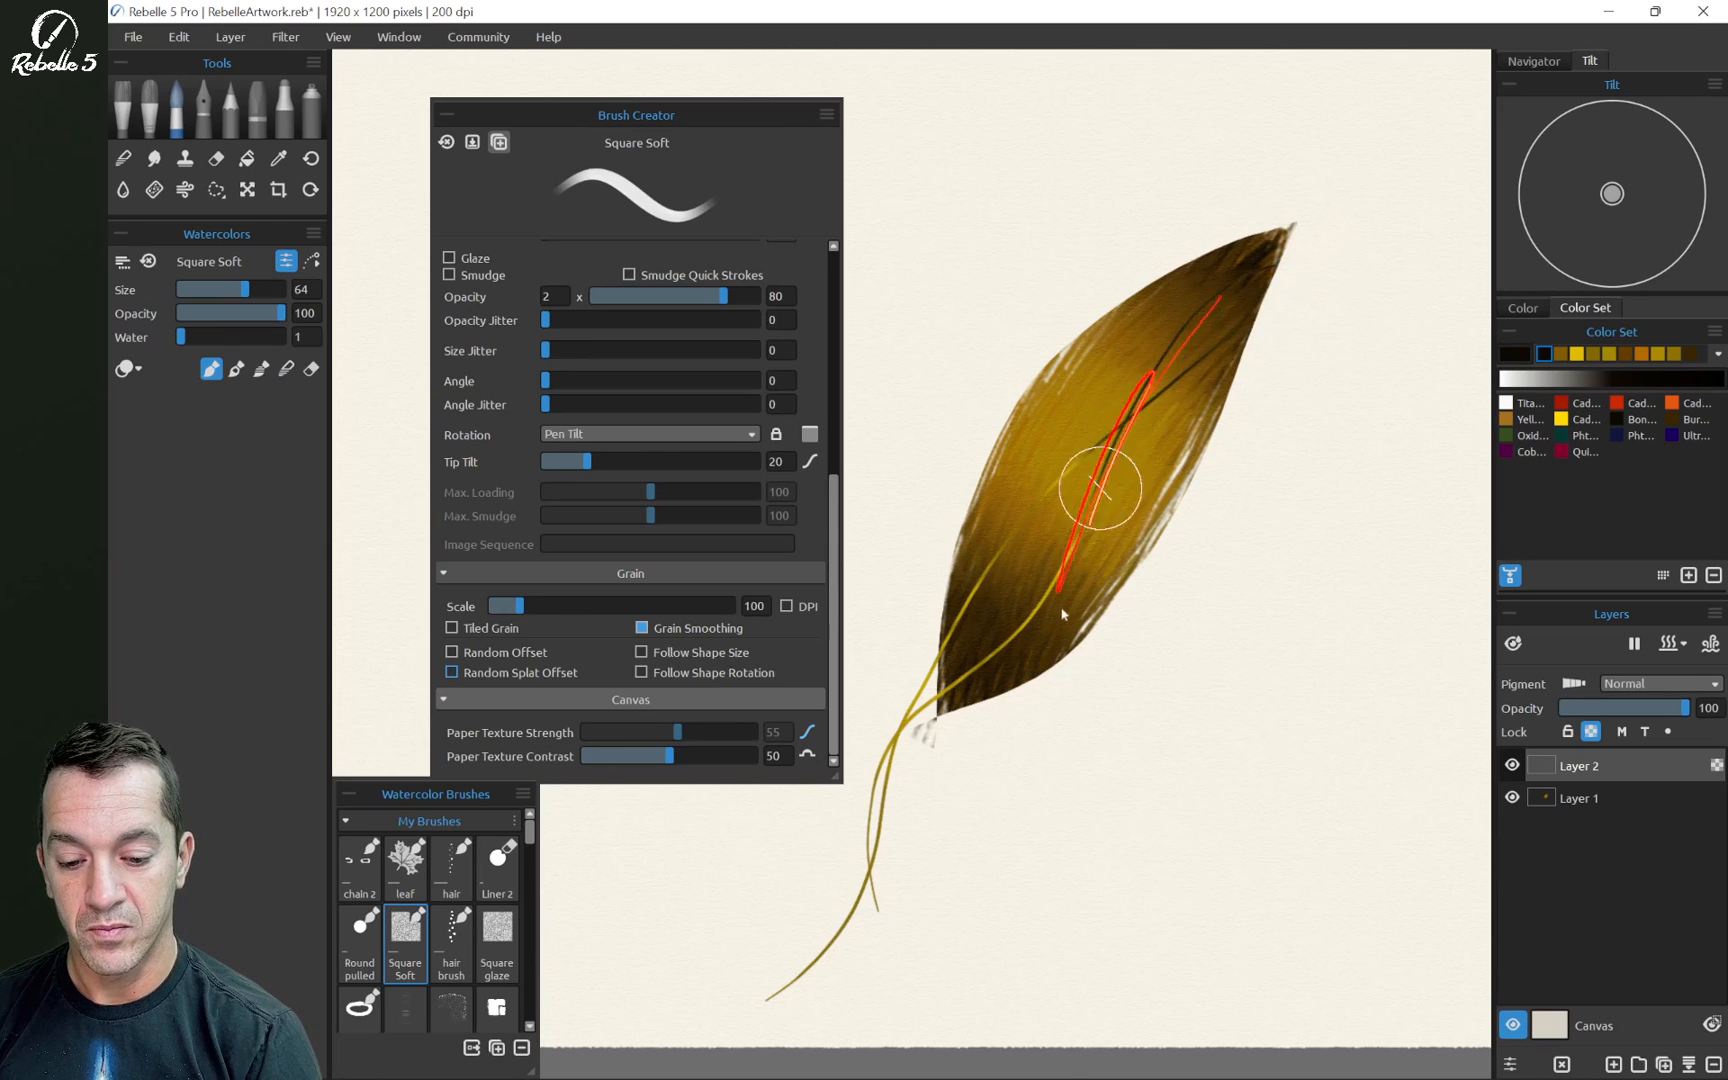
{"action": "mouse_move", "coordinate": [1257, 262]}
{"action": "left_mouse_down"}
{"action": "mouse_move", "coordinate": [1107, 440]}
{"action": "mouse_move", "coordinate": [1080, 560]}
{"action": "mouse_move", "coordinate": [1134, 376]}
{"action": "mouse_move", "coordinate": [1020, 530]}
{"action": "left_mouse_up"}
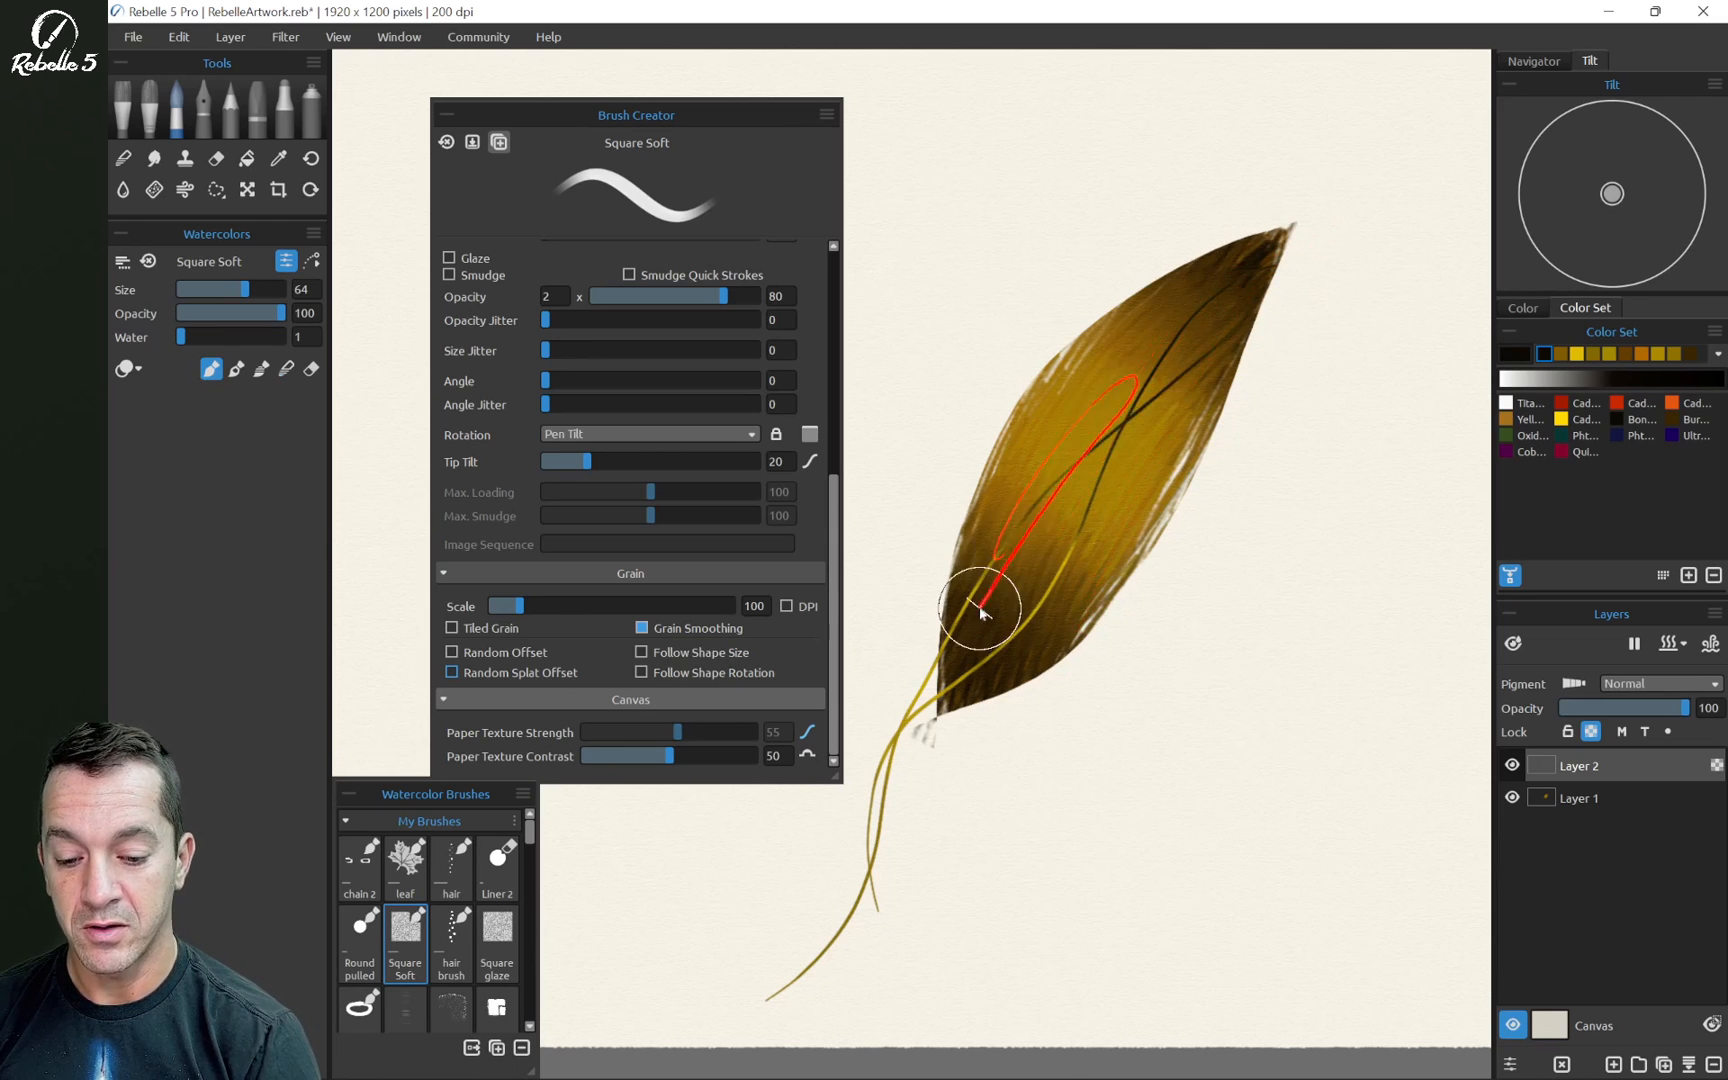
{"action": "key", "text": "4"}
{"action": "mouse_move", "coordinate": [1180, 280]}
{"action": "left_mouse_down"}
{"action": "mouse_move", "coordinate": [1045, 540]}
{"action": "mouse_move", "coordinate": [1040, 600]}
{"action": "mouse_move", "coordinate": [1037, 577]}
{"action": "mouse_move", "coordinate": [1000, 560]}
{"action": "mouse_move", "coordinate": [1160, 340]}
{"action": "mouse_move", "coordinate": [965, 600]}
{"action": "mouse_move", "coordinate": [1273, 366]}
{"action": "mouse_move", "coordinate": [1315, 185]}
{"action": "mouse_move", "coordinate": [1242, 339]}
{"action": "left_mouse_up"}
Pick the bright yellow recent color, highlight the lower parts of the loose strands, and blend the transition
{"action": "left_click", "coordinate": [1580, 353]}
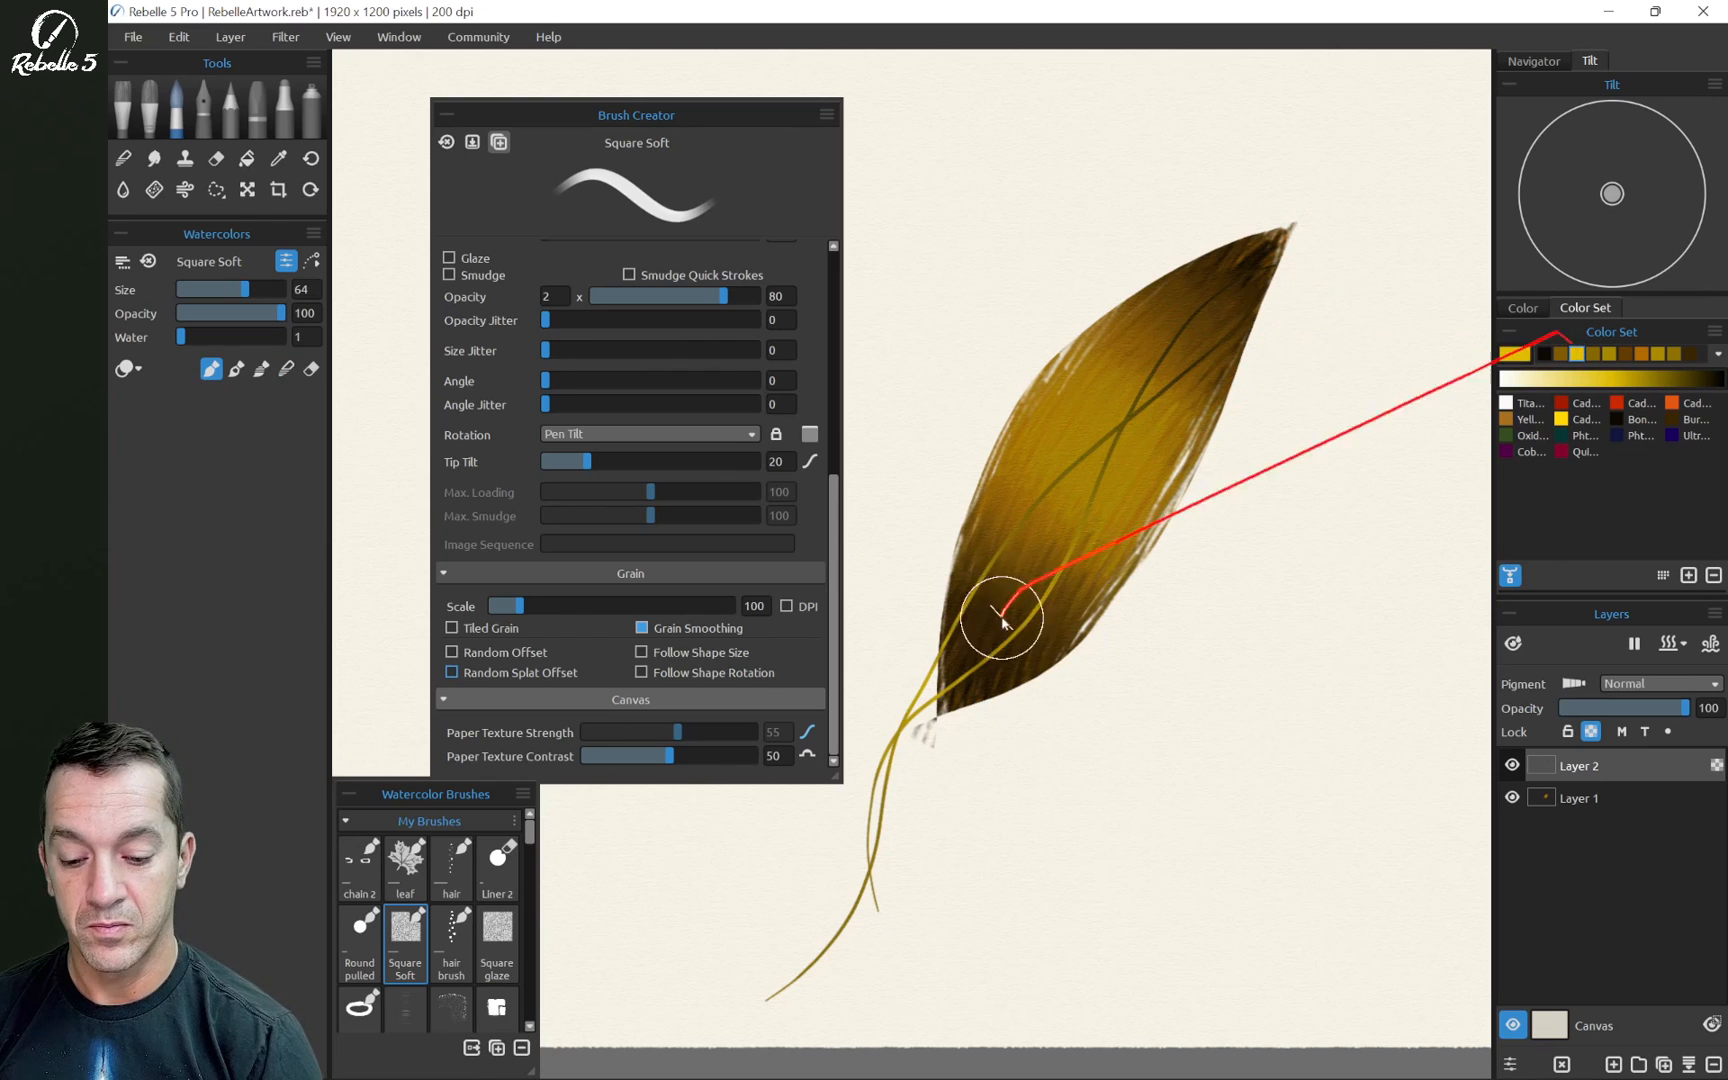
{"action": "mouse_move", "coordinate": [1011, 605]}
{"action": "left_mouse_down"}
{"action": "mouse_move", "coordinate": [957, 686]}
{"action": "mouse_move", "coordinate": [1018, 631]}
{"action": "mouse_move", "coordinate": [922, 689]}
{"action": "mouse_move", "coordinate": [1041, 589]}
{"action": "mouse_move", "coordinate": [887, 773]}
{"action": "mouse_move", "coordinate": [974, 583]}
{"action": "mouse_move", "coordinate": [947, 615]}
{"action": "mouse_move", "coordinate": [1078, 438]}
{"action": "mouse_move", "coordinate": [903, 714]}
{"action": "mouse_move", "coordinate": [1066, 460]}
{"action": "mouse_move", "coordinate": [916, 746]}
{"action": "mouse_move", "coordinate": [1071, 460]}
{"action": "mouse_move", "coordinate": [1114, 436]}
{"action": "mouse_move", "coordinate": [971, 576]}
{"action": "mouse_move", "coordinate": [1060, 606]}
{"action": "mouse_move", "coordinate": [1190, 338]}
{"action": "left_mouse_up"}
{"action": "key", "text": "4"}
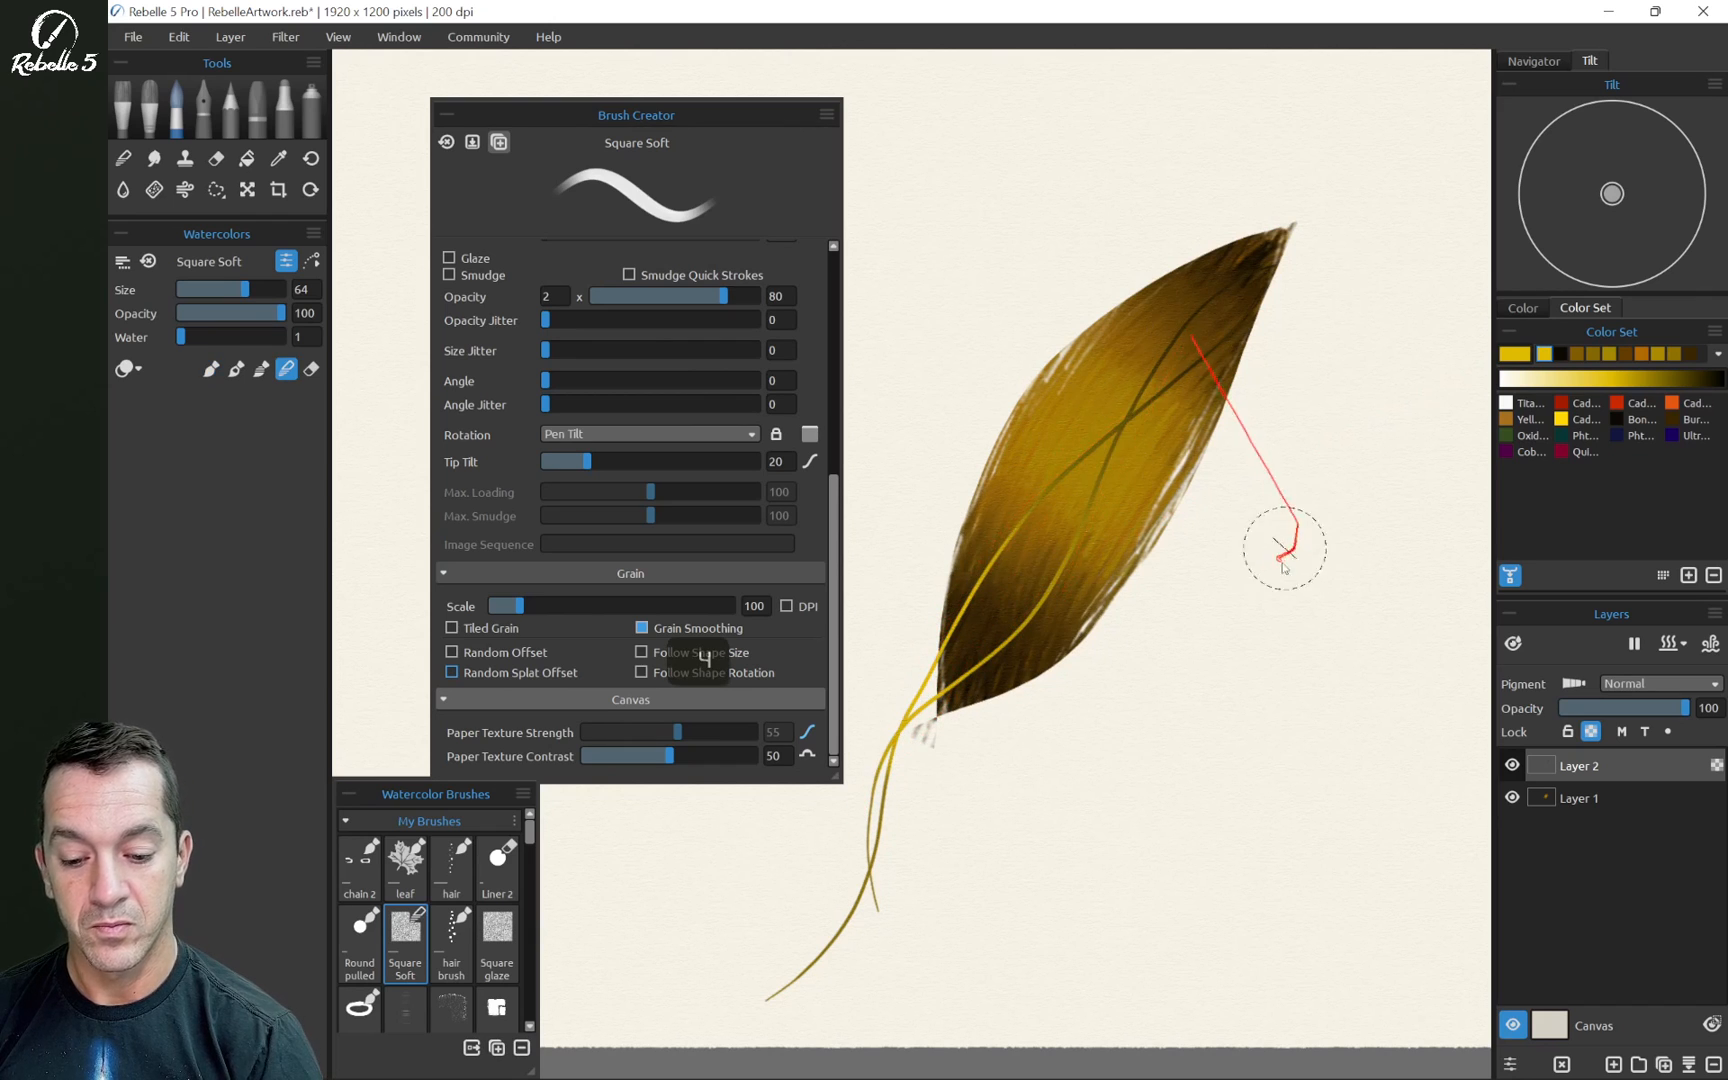
{"action": "left_click_drag", "start_coordinate": [1283, 567], "coordinate": [1288, 560]}
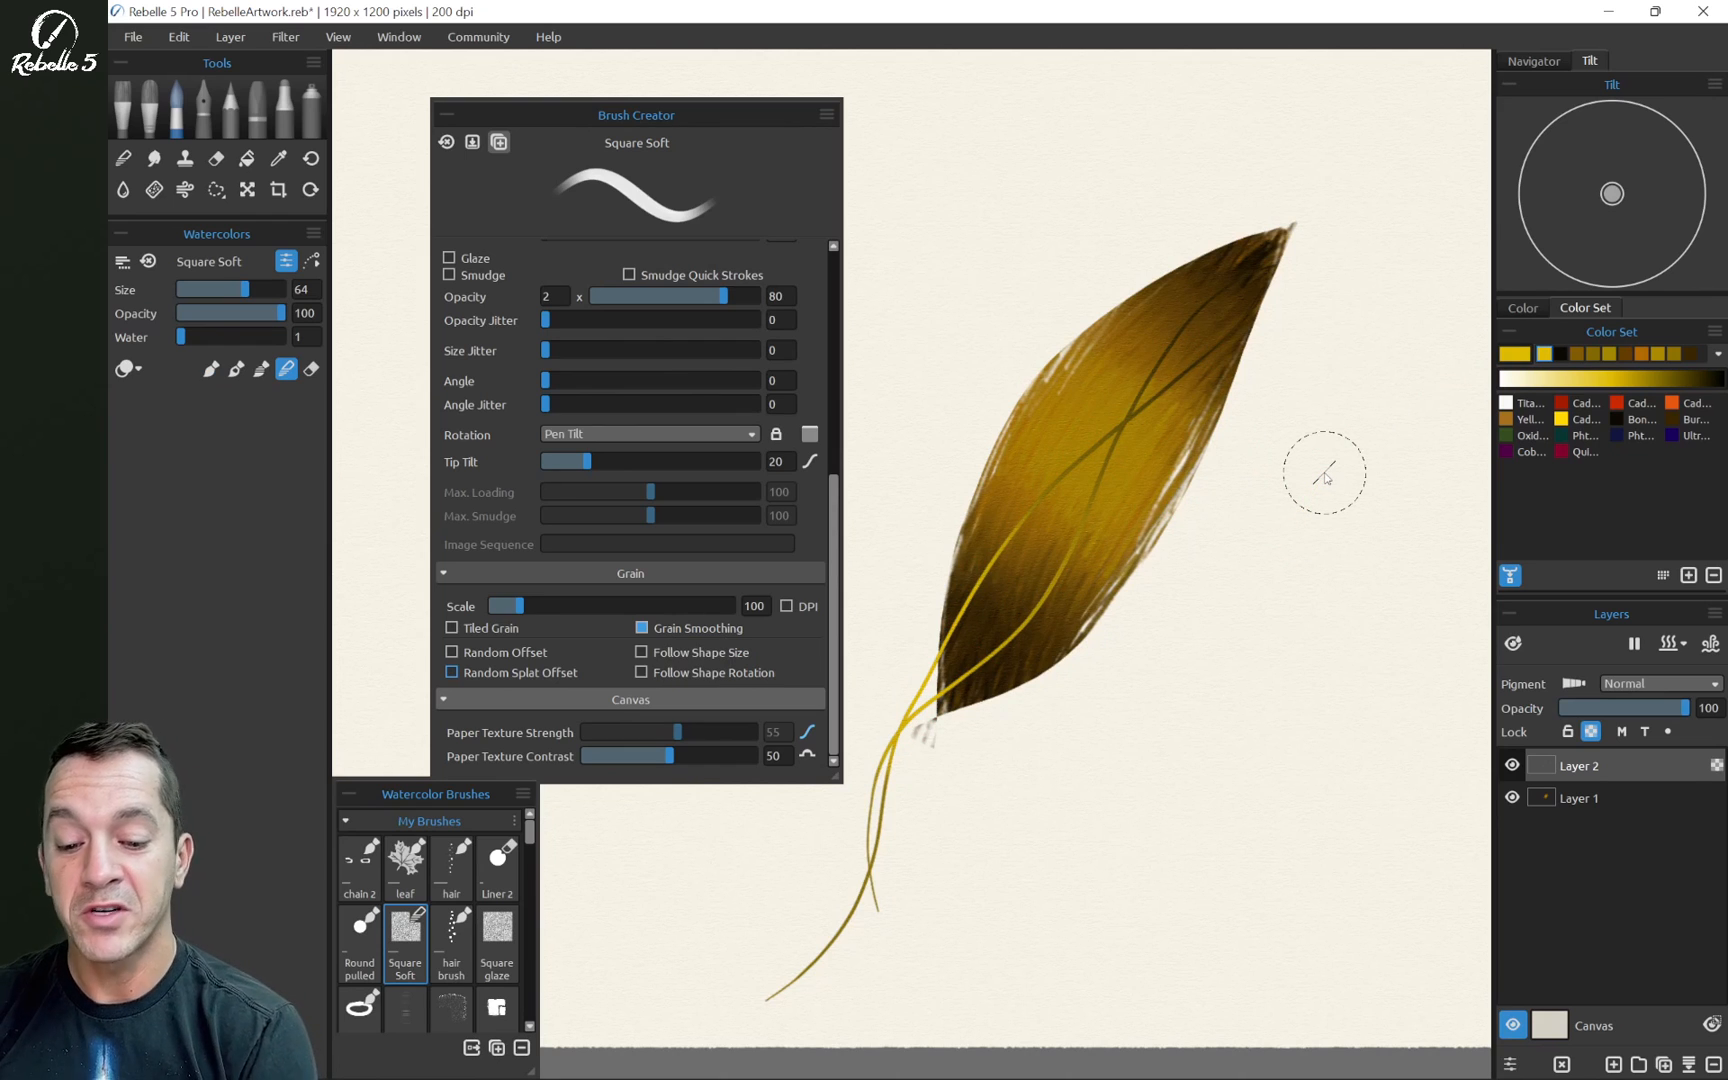
Open sharing for the My Brushes group and select the chain 2, leaf and hair brushes, keeping the existing description
{"action": "left_click", "coordinate": [471, 1048]}
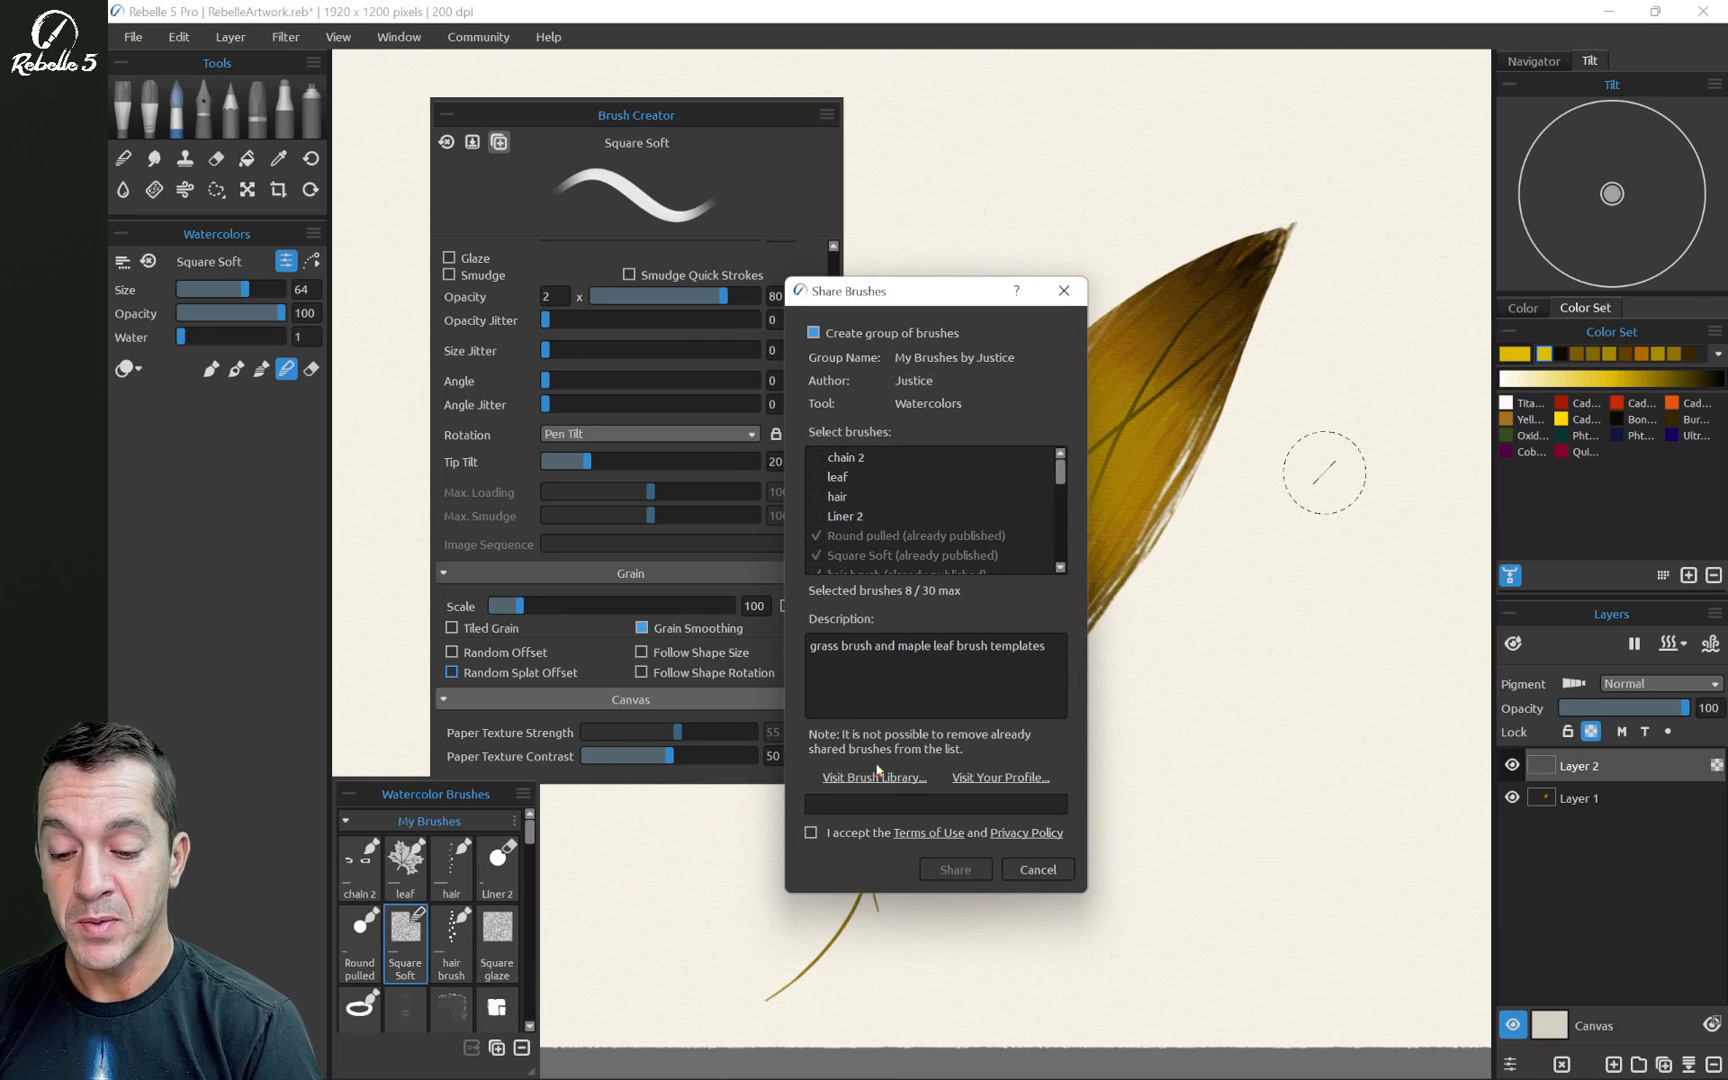
{"action": "left_click_drag", "start_coordinate": [872, 441], "coordinate": [848, 488]}
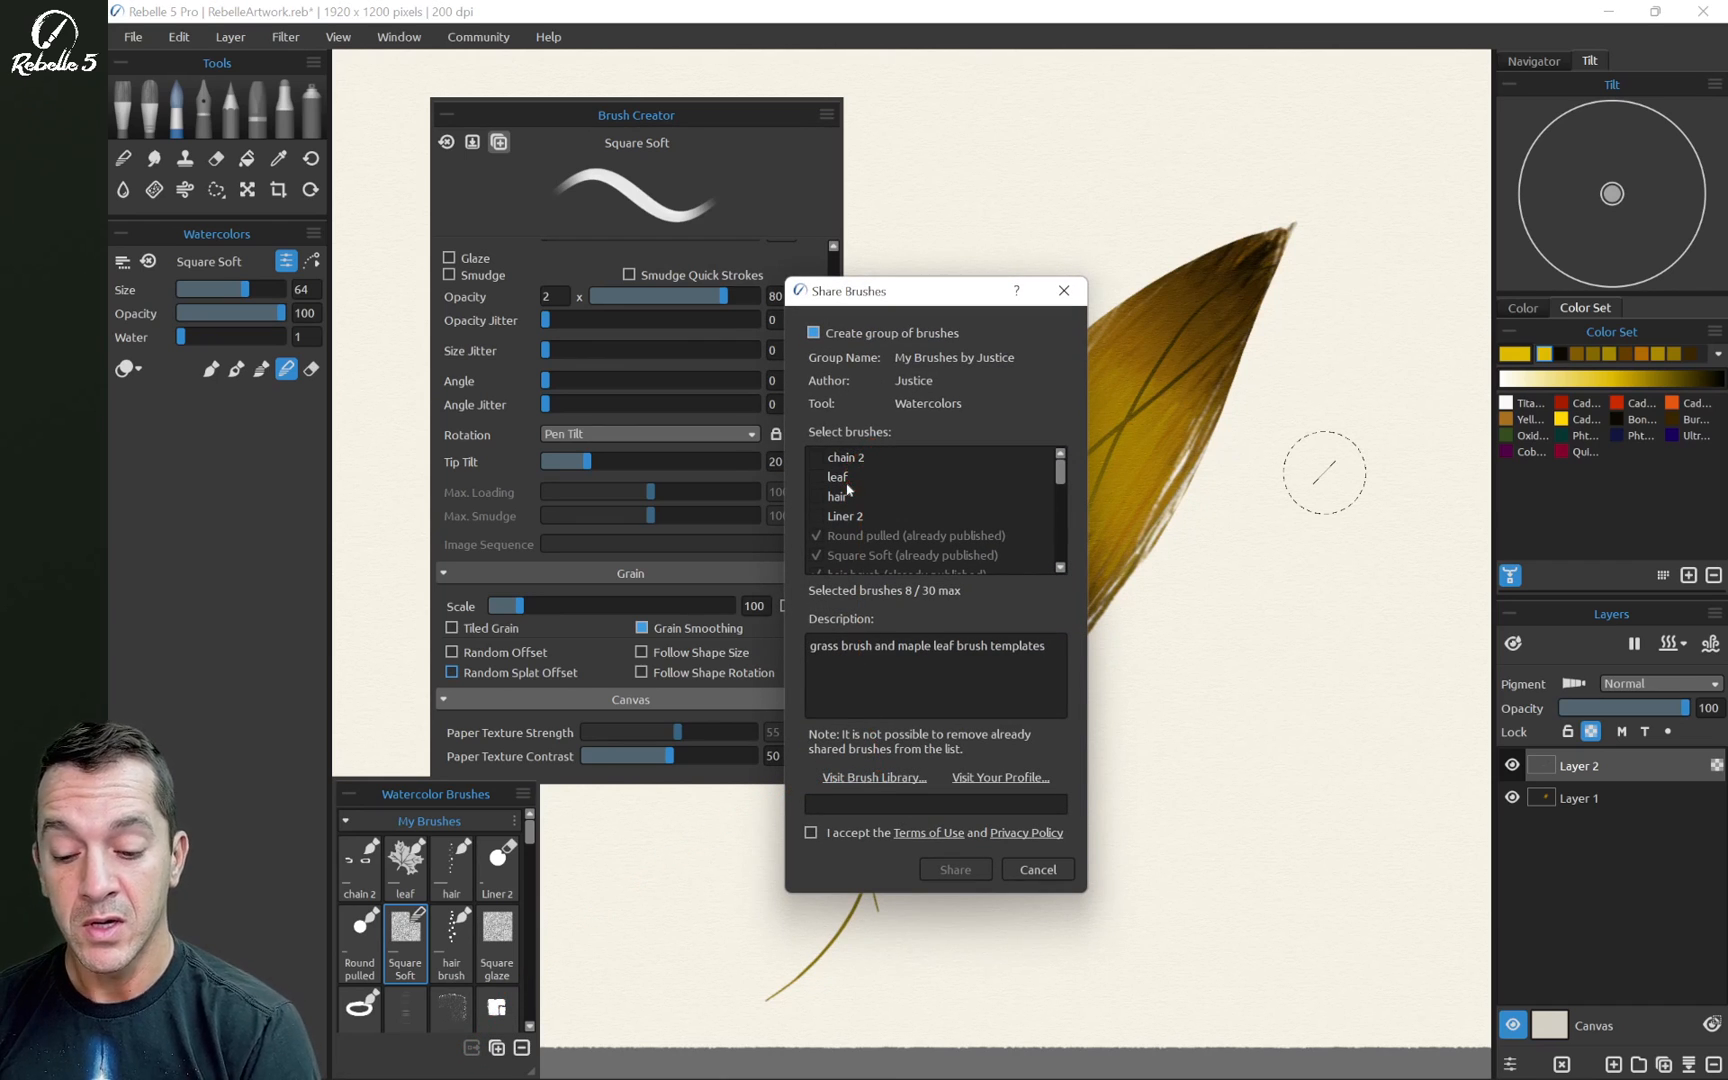
{"action": "left_click", "coordinate": [856, 475]}
{"action": "left_click", "coordinate": [866, 459]}
{"action": "left_click", "coordinate": [840, 492]}
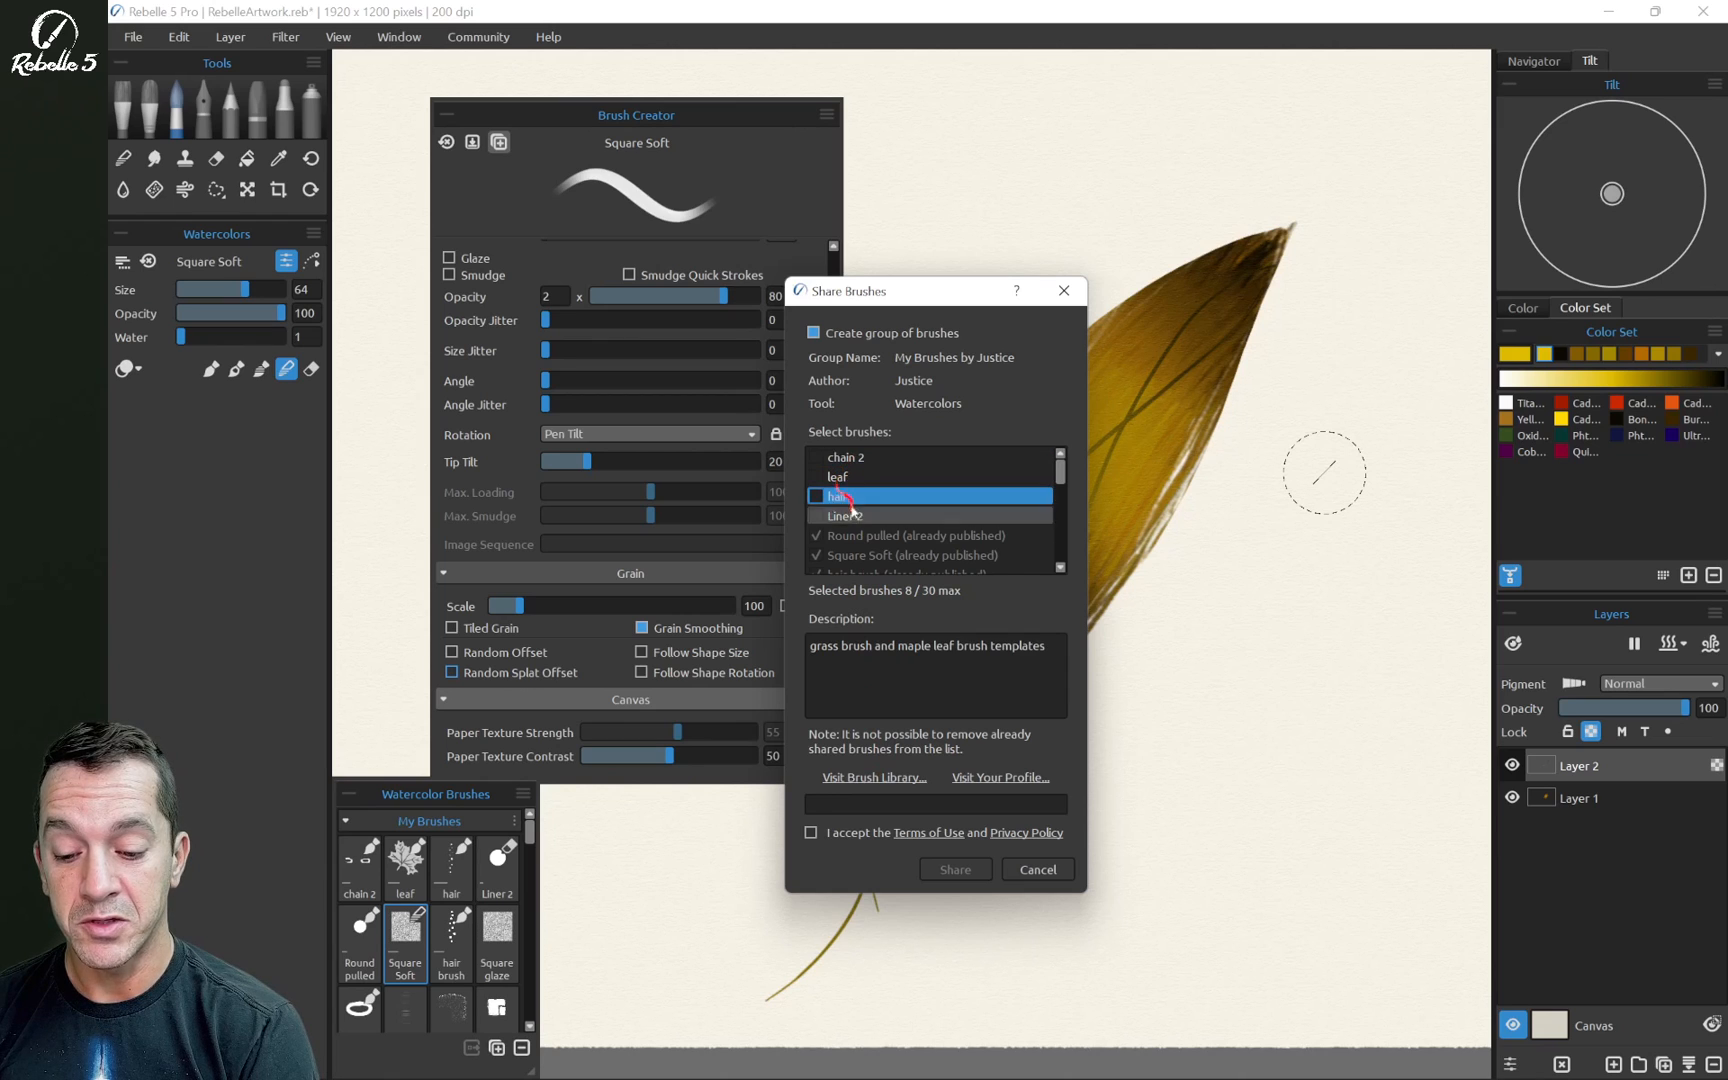
{"action": "left_click", "coordinate": [851, 513]}
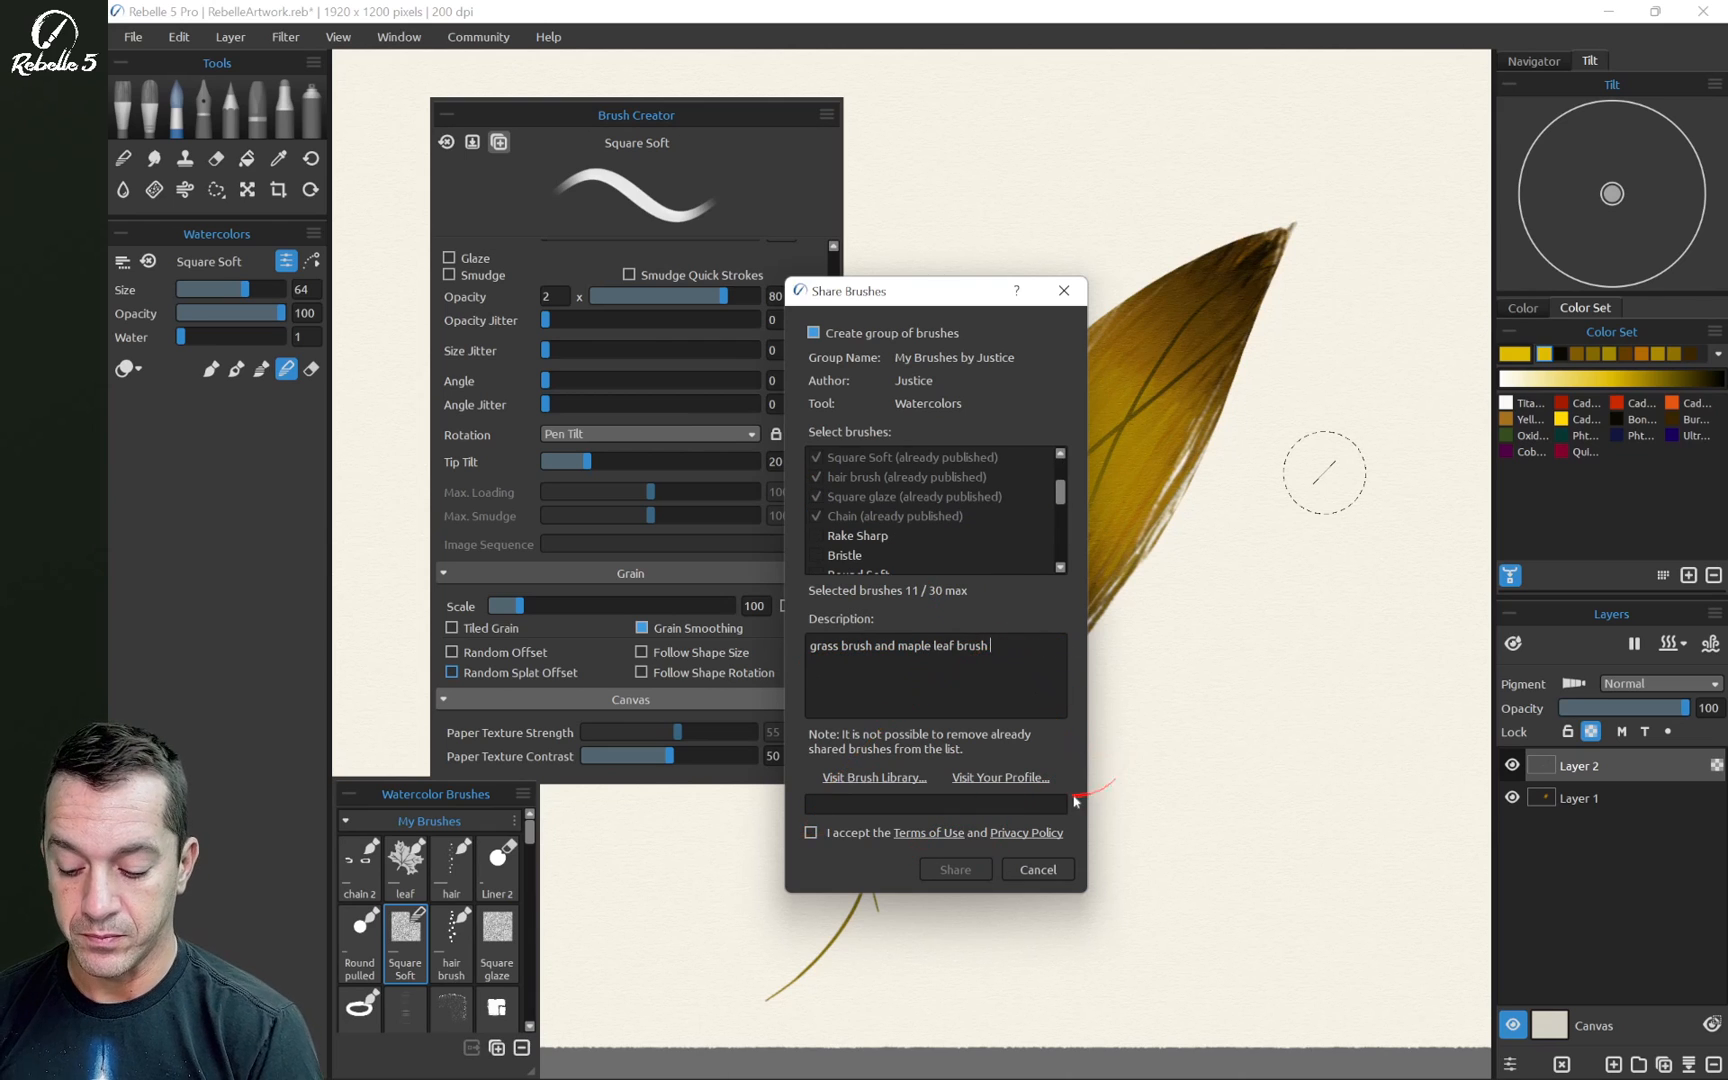
{"action": "key", "text": "ctrl+z"}
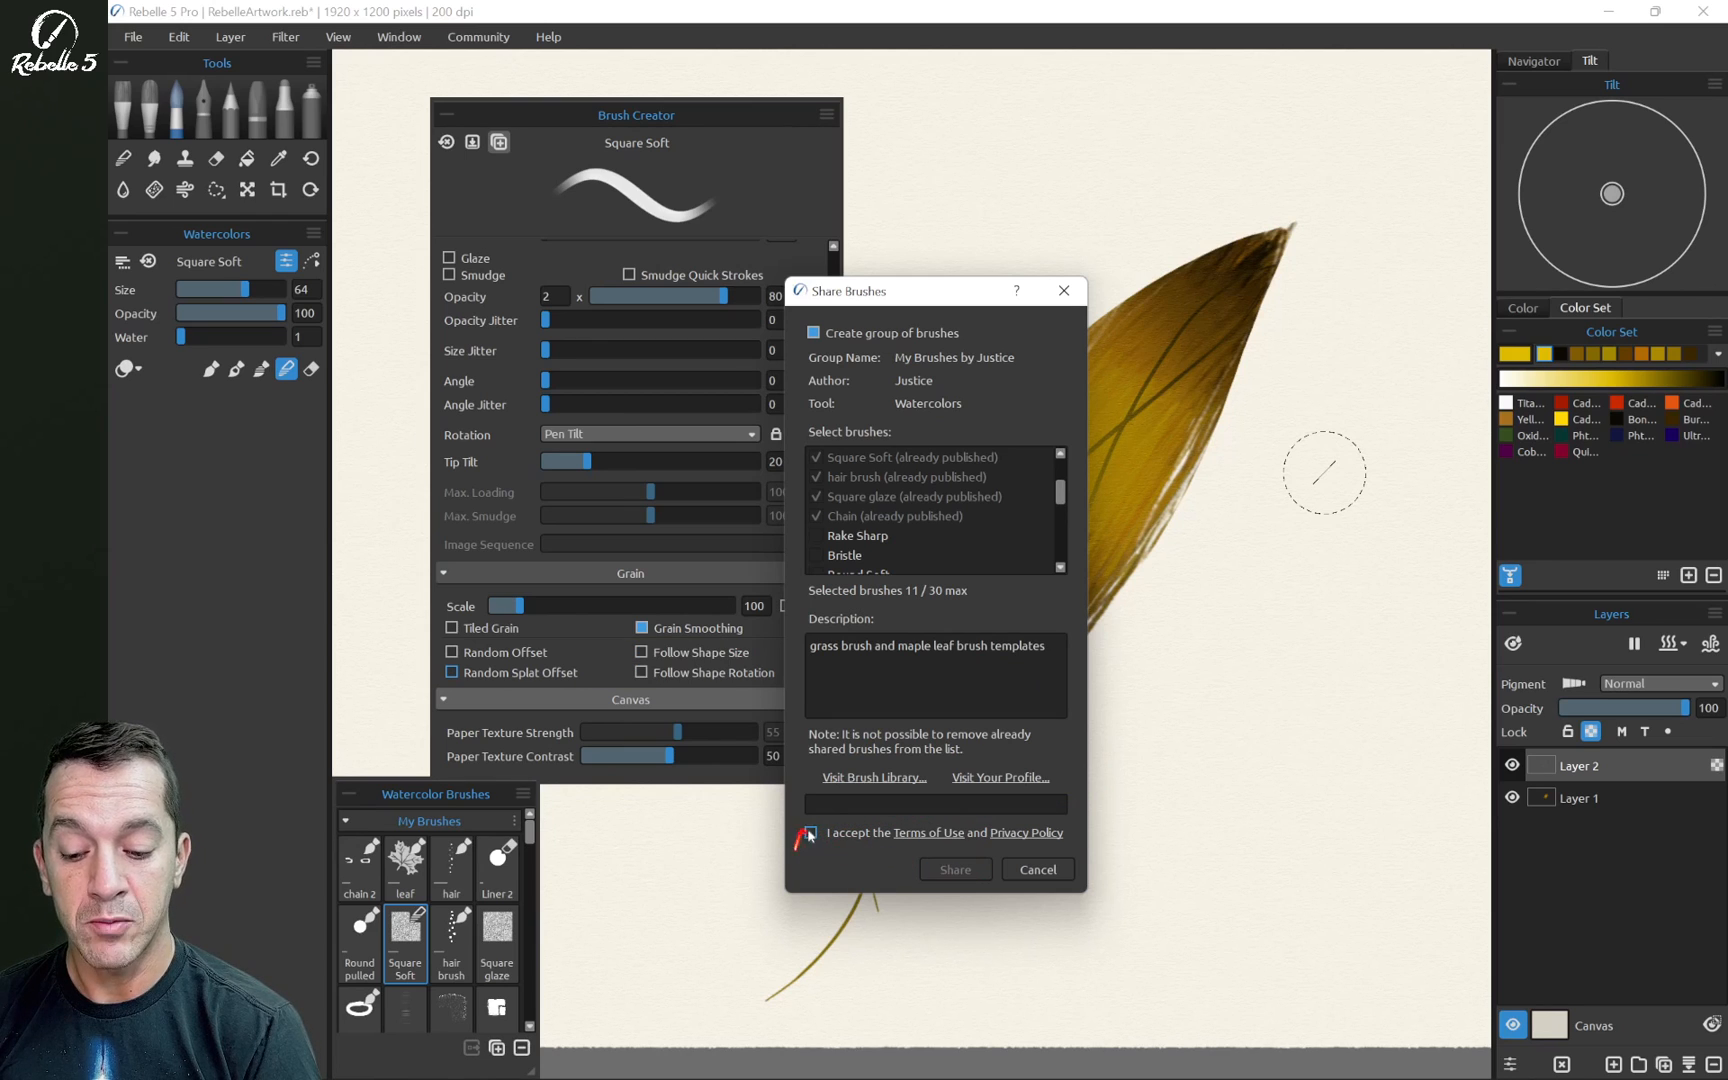
Open the online Brush Library, reduce the browser window so the painting program stays visible beside it, and browse the shared brush groups
{"action": "left_click", "coordinate": [873, 776]}
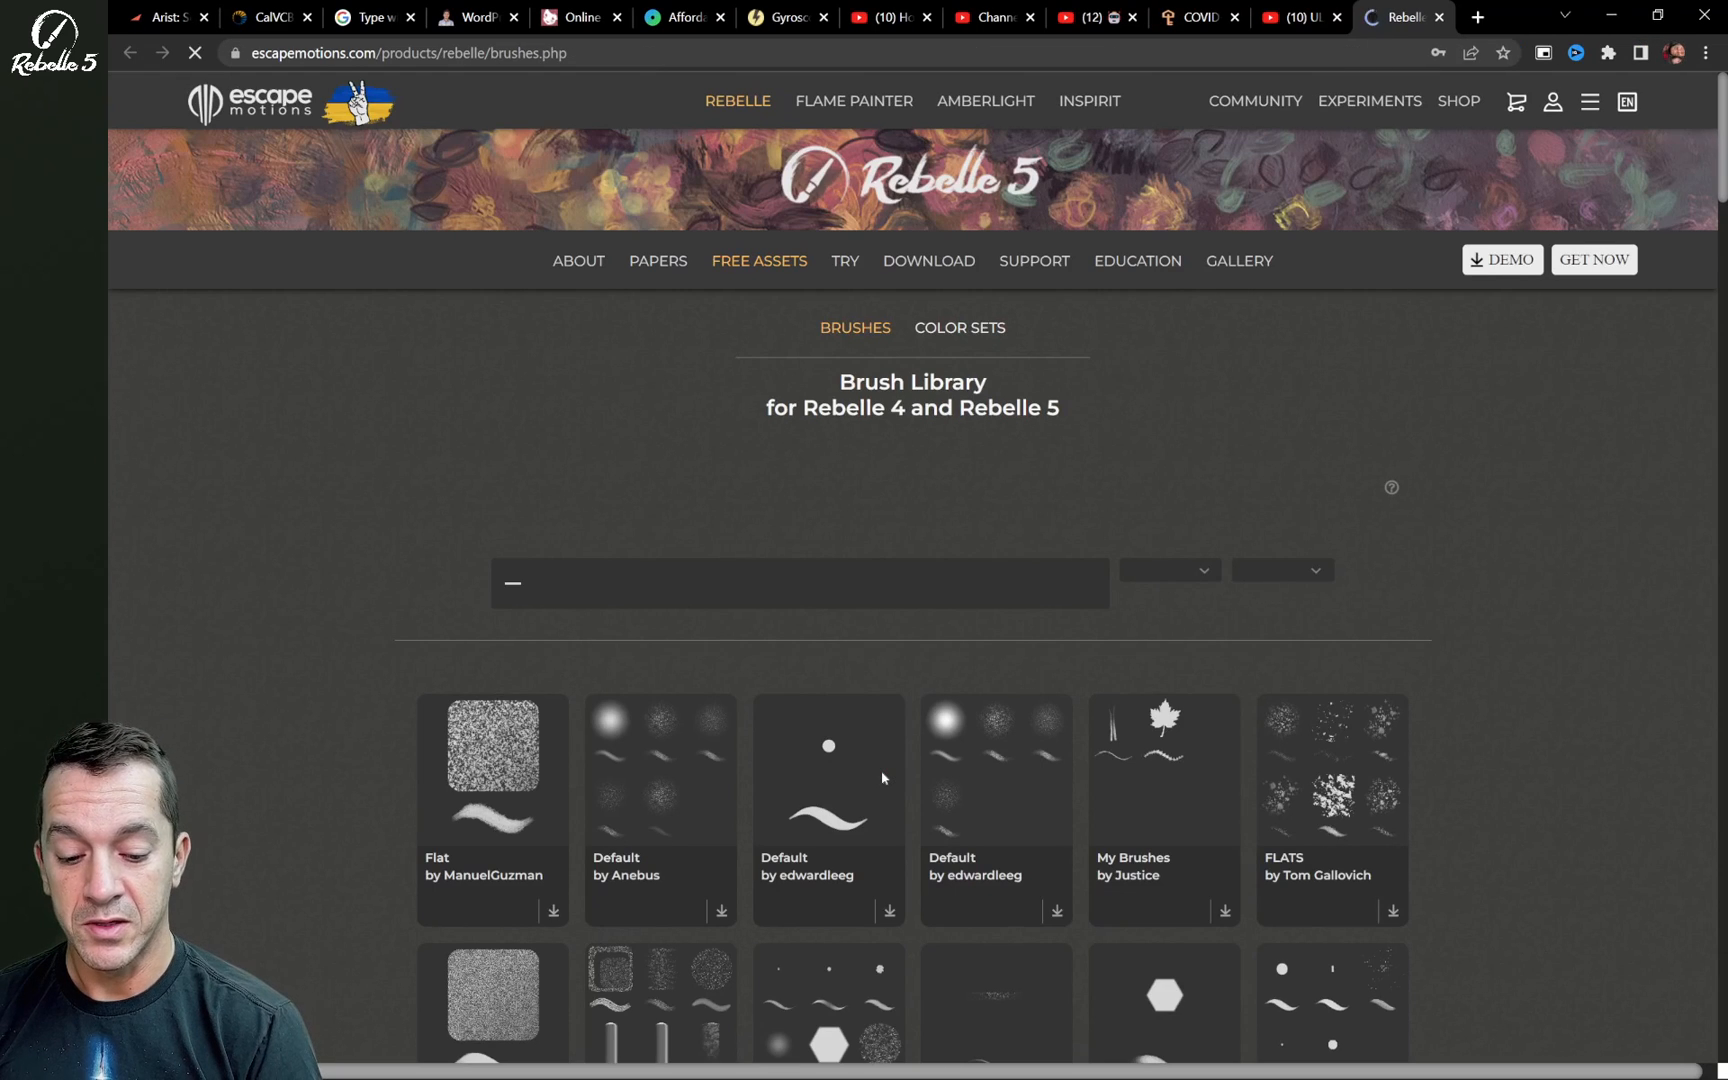
{"action": "scroll", "coordinate": [882, 777], "scroll_direction": "down", "scroll_amount": 3}
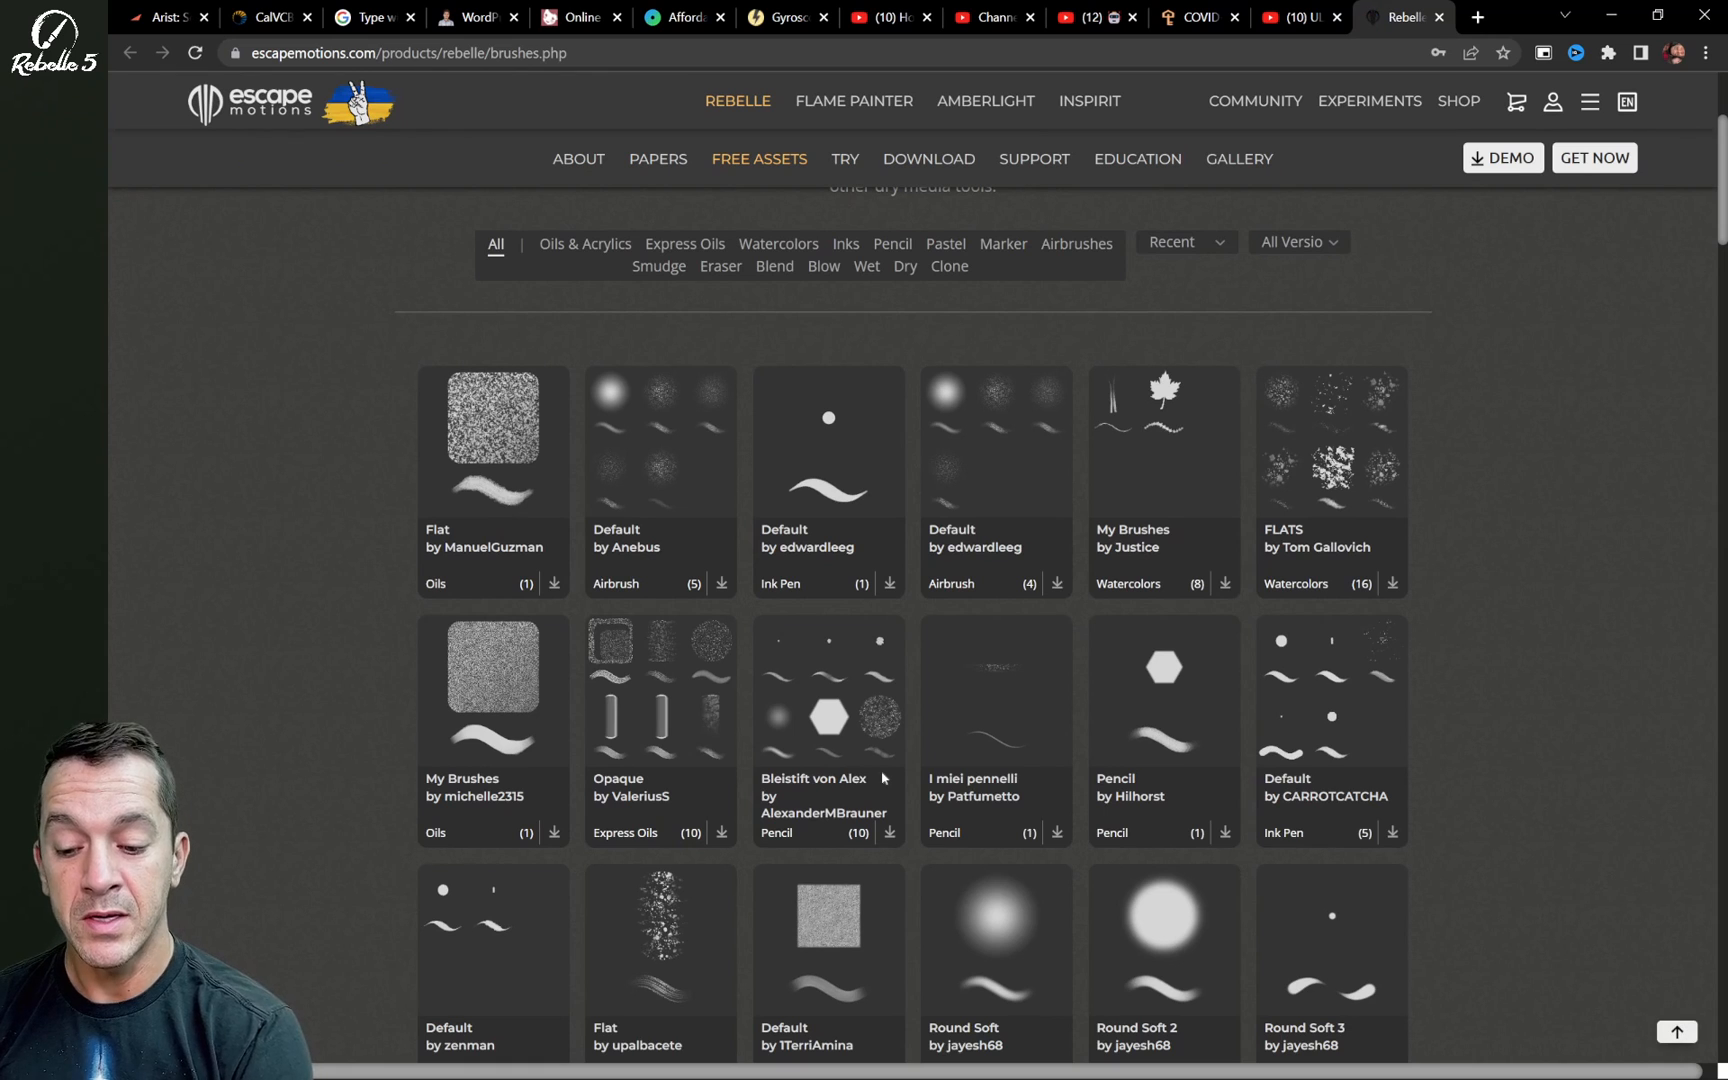
{"action": "scroll", "coordinate": [882, 777], "scroll_direction": "down", "scroll_amount": 1}
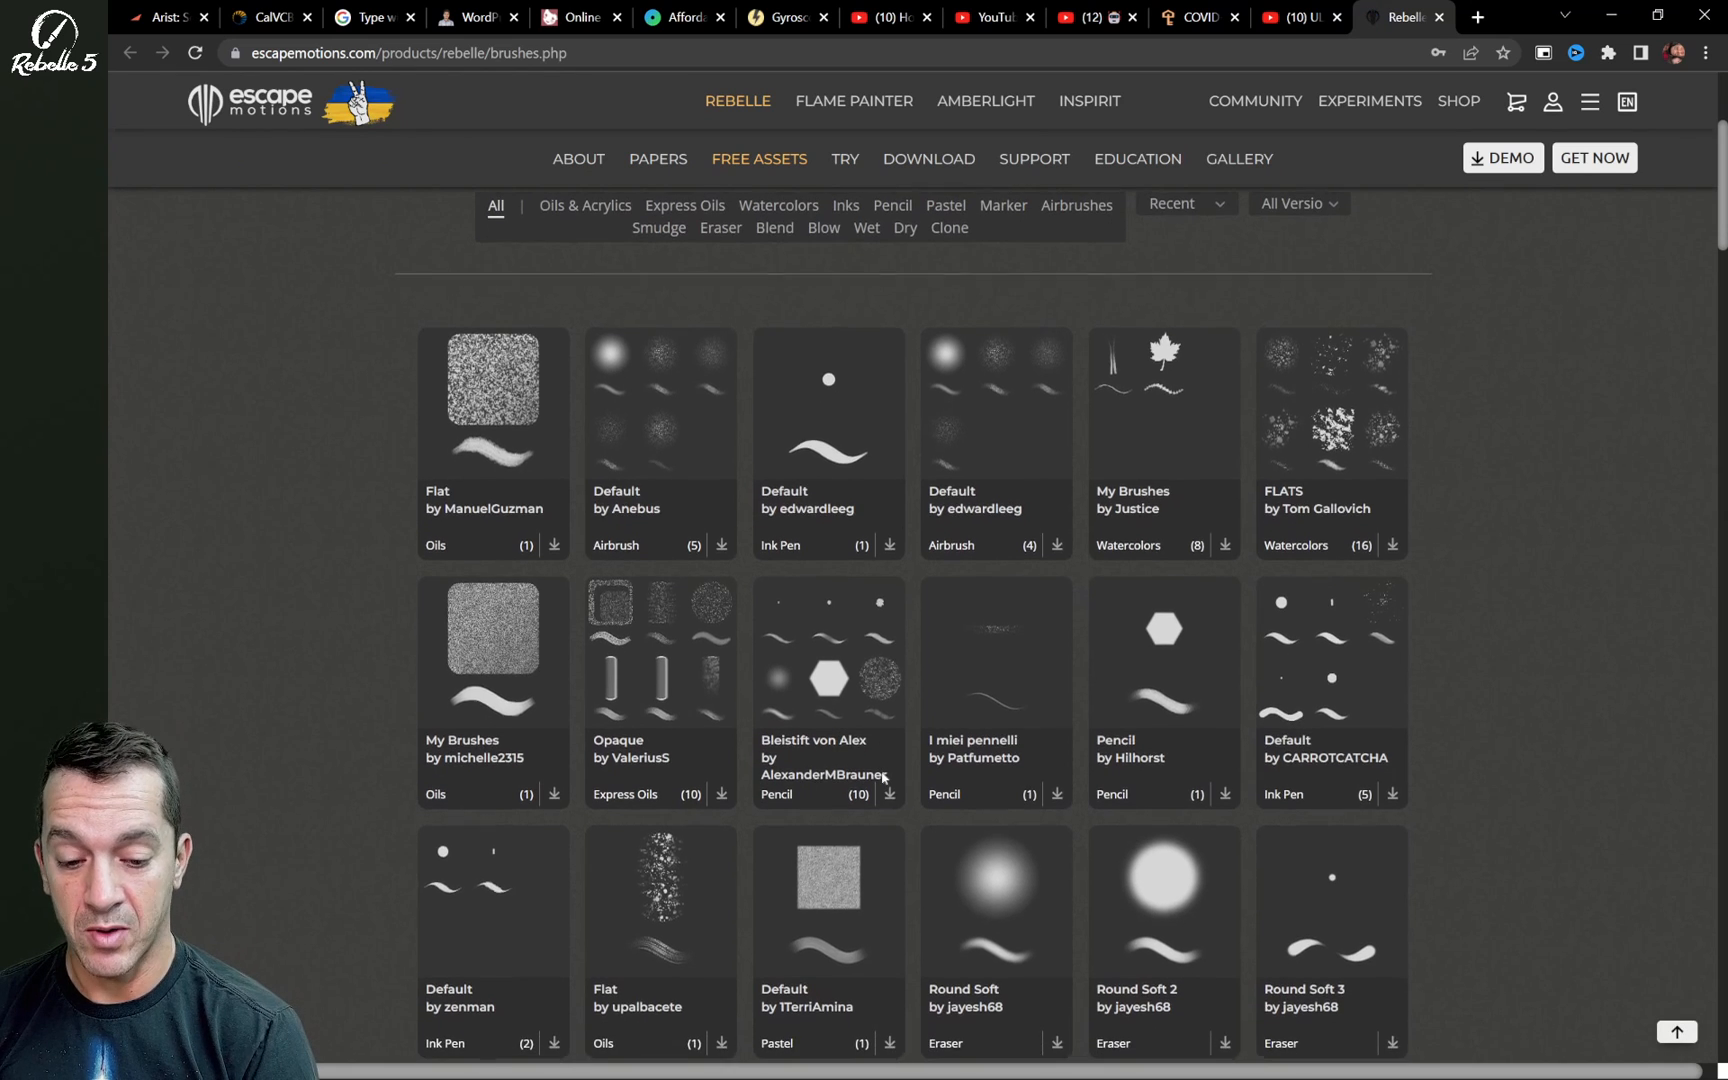
{"action": "left_click", "coordinate": [1656, 14]}
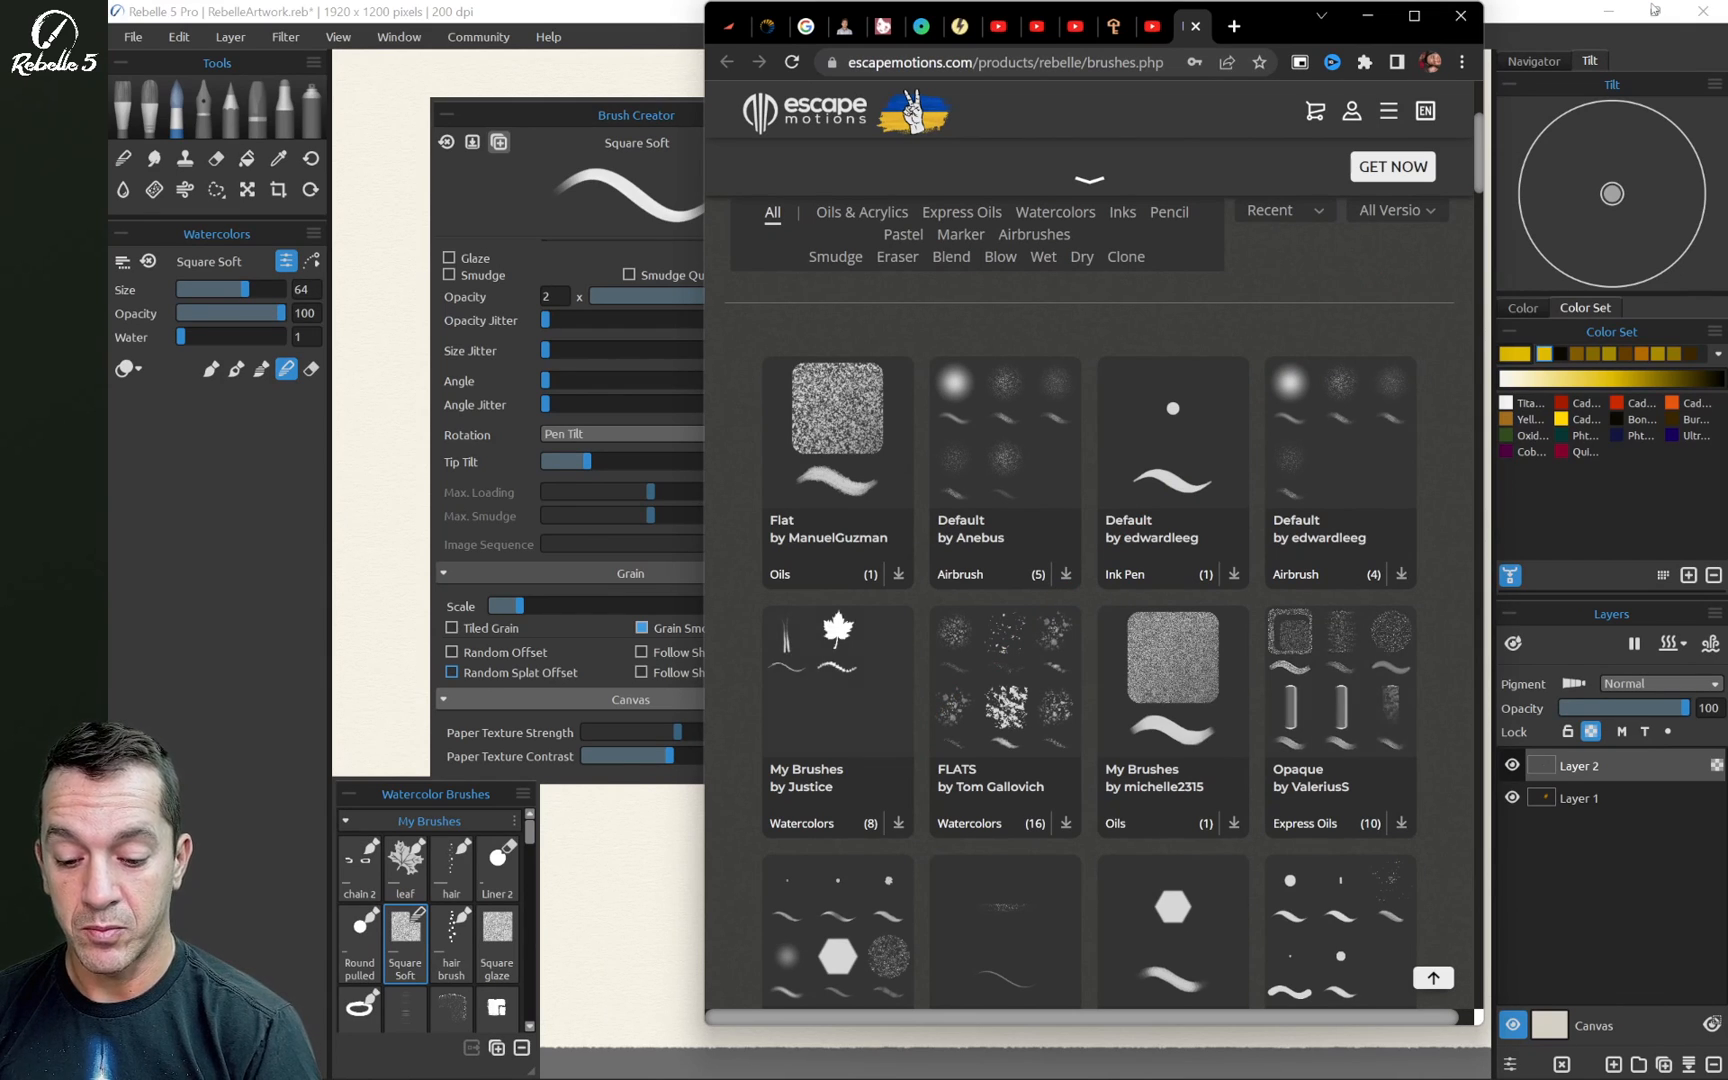
{"action": "scroll", "coordinate": [1089, 600], "scroll_direction": "down", "scroll_amount": 2}
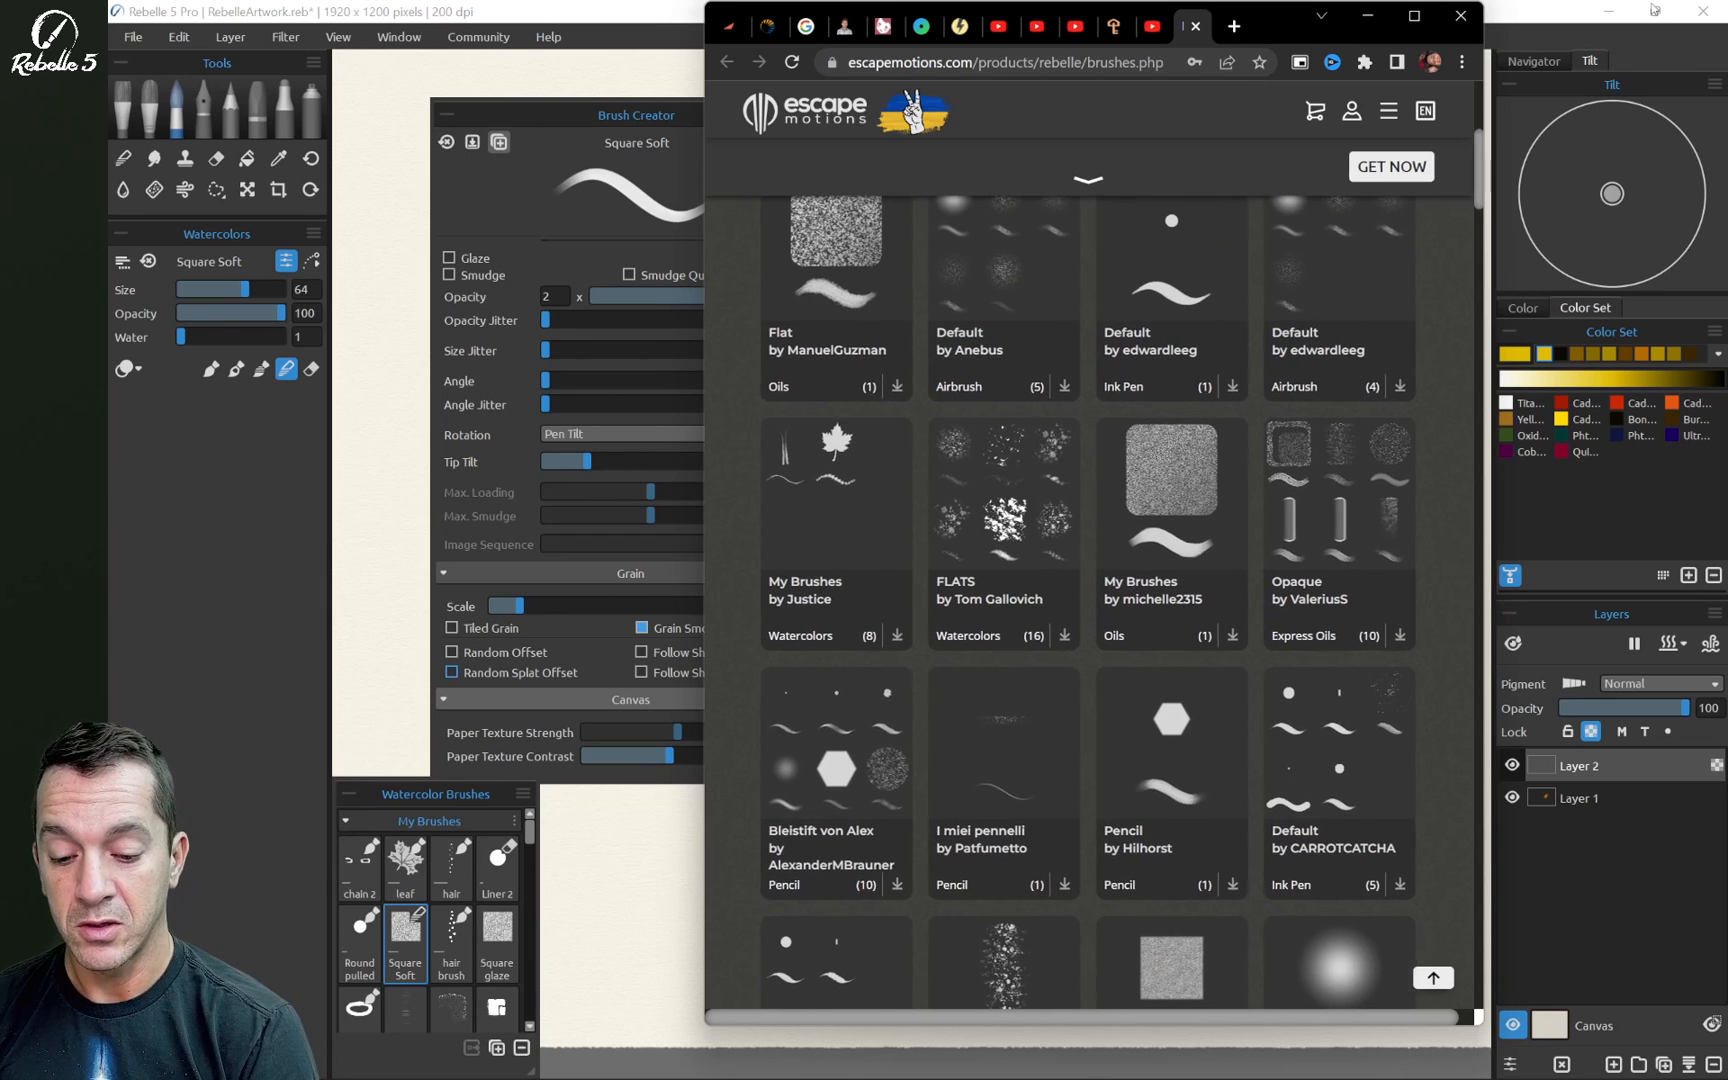
{"action": "scroll", "coordinate": [1089, 600], "scroll_direction": "right", "scroll_amount": 1}
{"action": "scroll", "coordinate": [1089, 600], "scroll_direction": "right", "scroll_amount": 1}
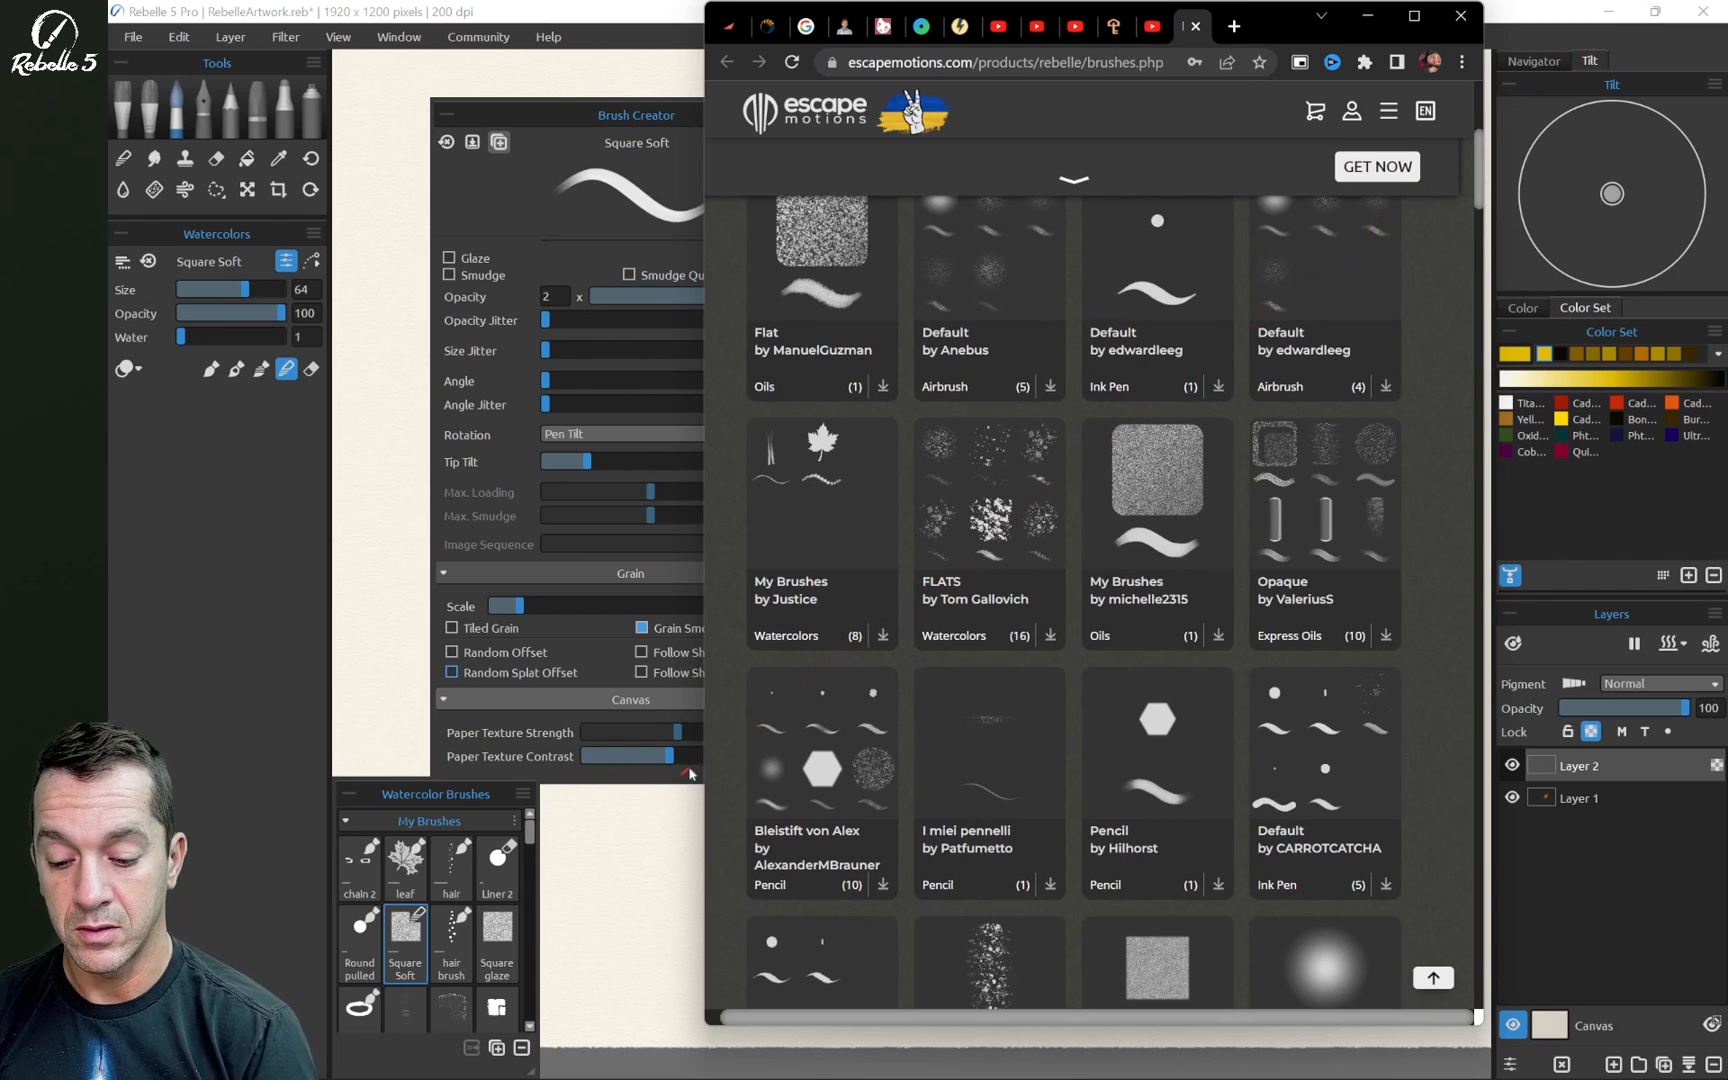
Cancel the Share Brushes dialog and close the Brush Creator so the canvas is clear
{"action": "mouse_move", "coordinate": [690, 768]}
{"action": "left_mouse_down"}
{"action": "mouse_move", "coordinate": [701, 732]}
{"action": "mouse_move", "coordinate": [968, 652]}
{"action": "left_mouse_up"}
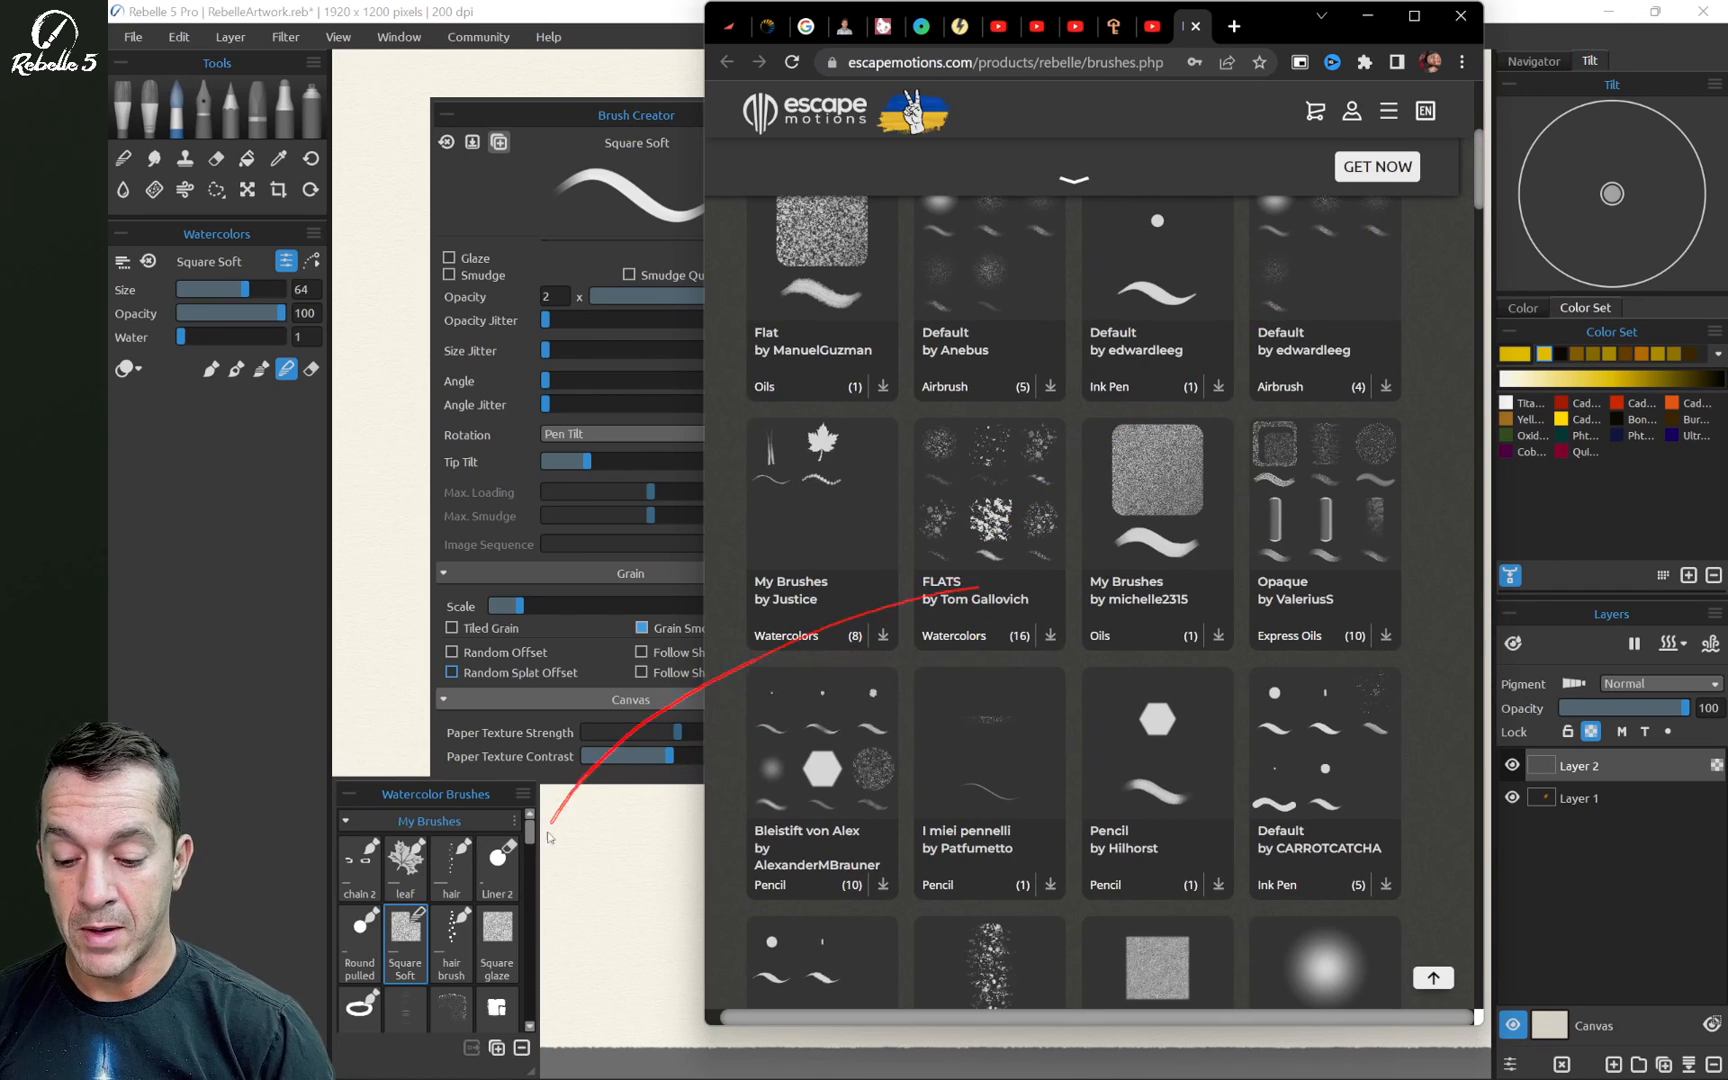
{"action": "mouse_move", "coordinate": [1005, 470]}
{"action": "left_mouse_down"}
{"action": "mouse_move", "coordinate": [825, 540]}
{"action": "mouse_move", "coordinate": [617, 578]}
{"action": "mouse_move", "coordinate": [637, 836]}
{"action": "left_mouse_up"}
{"action": "left_click", "coordinate": [637, 836]}
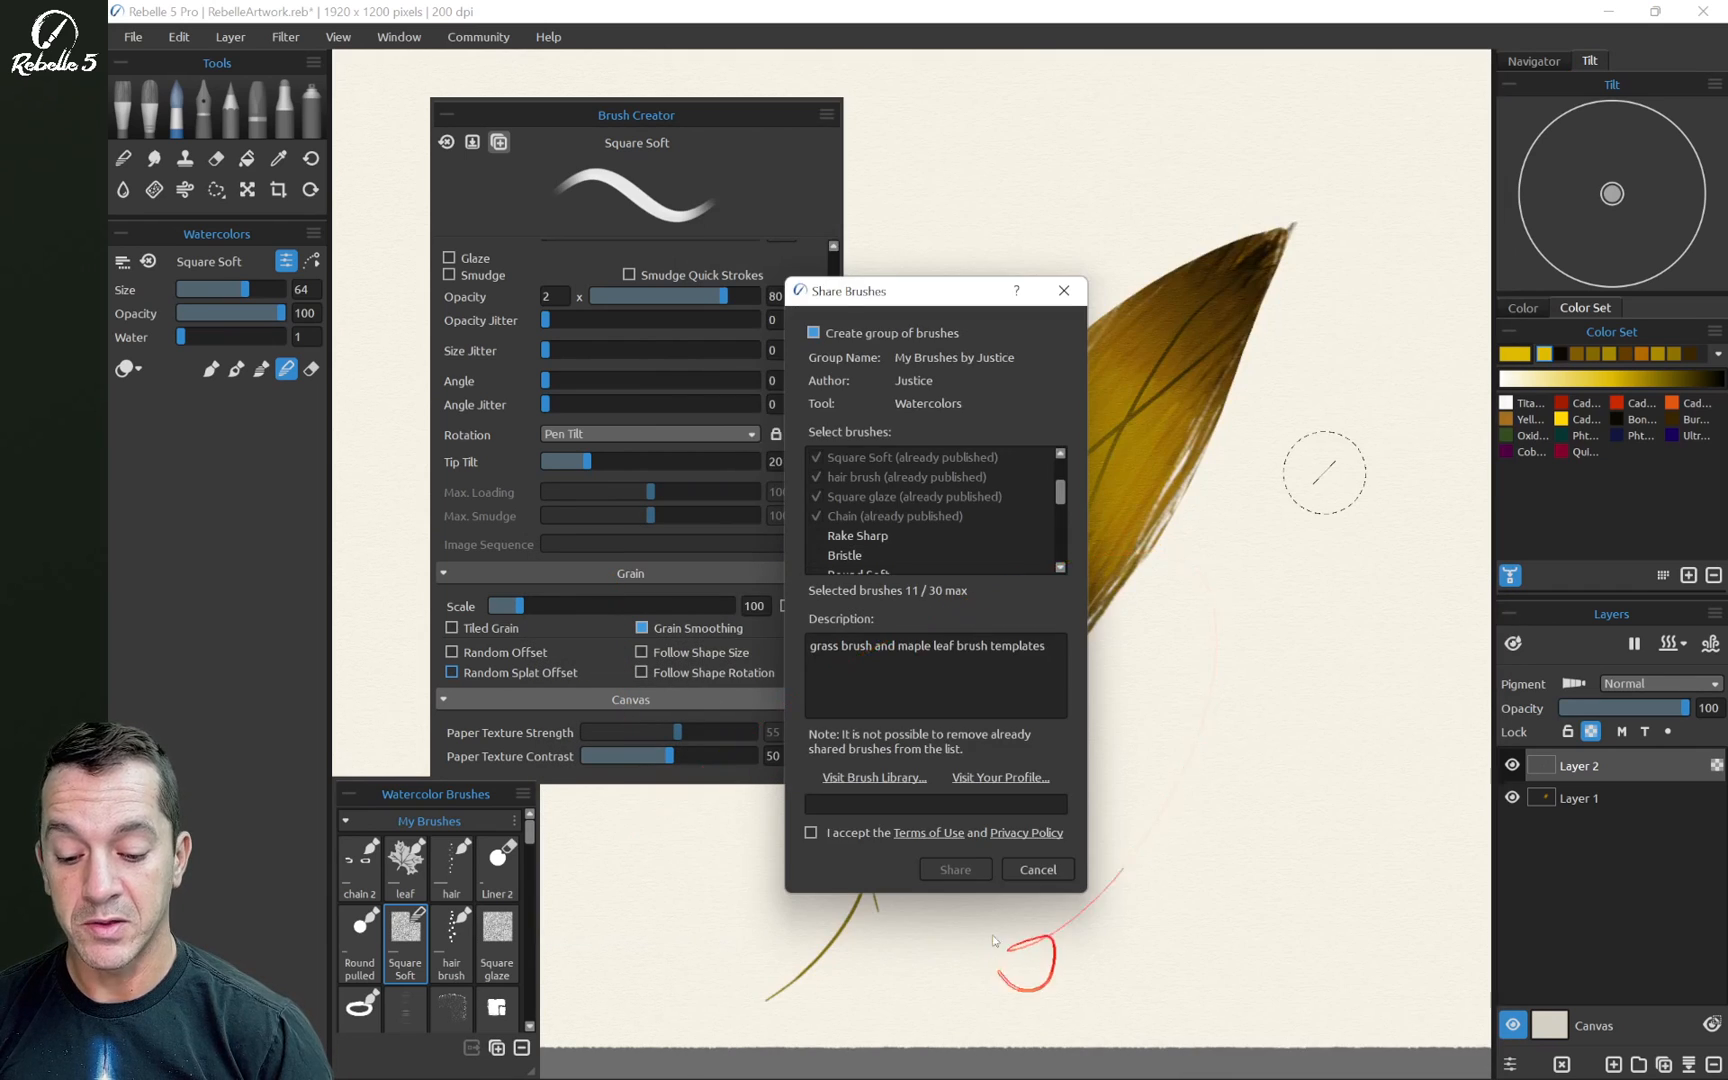
{"action": "left_click", "coordinate": [1037, 869]}
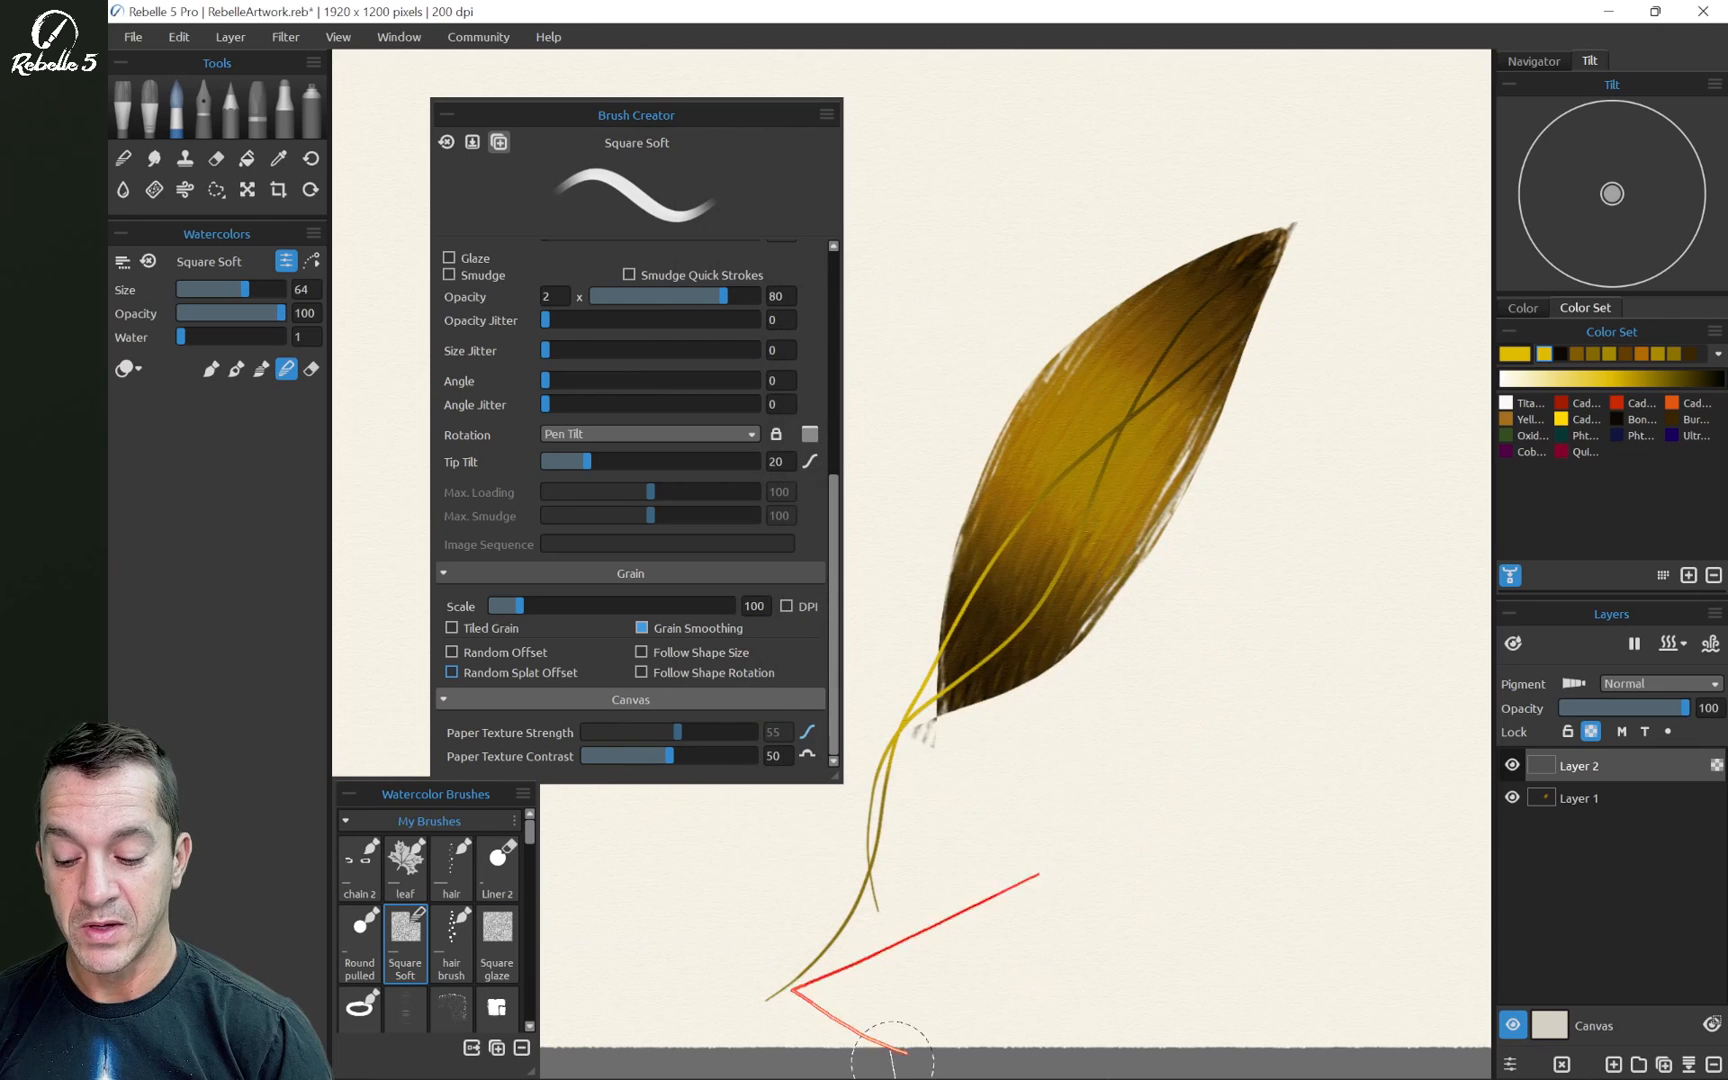
{"action": "key", "text": "i"}
{"action": "key", "text": "alt+Tab"}
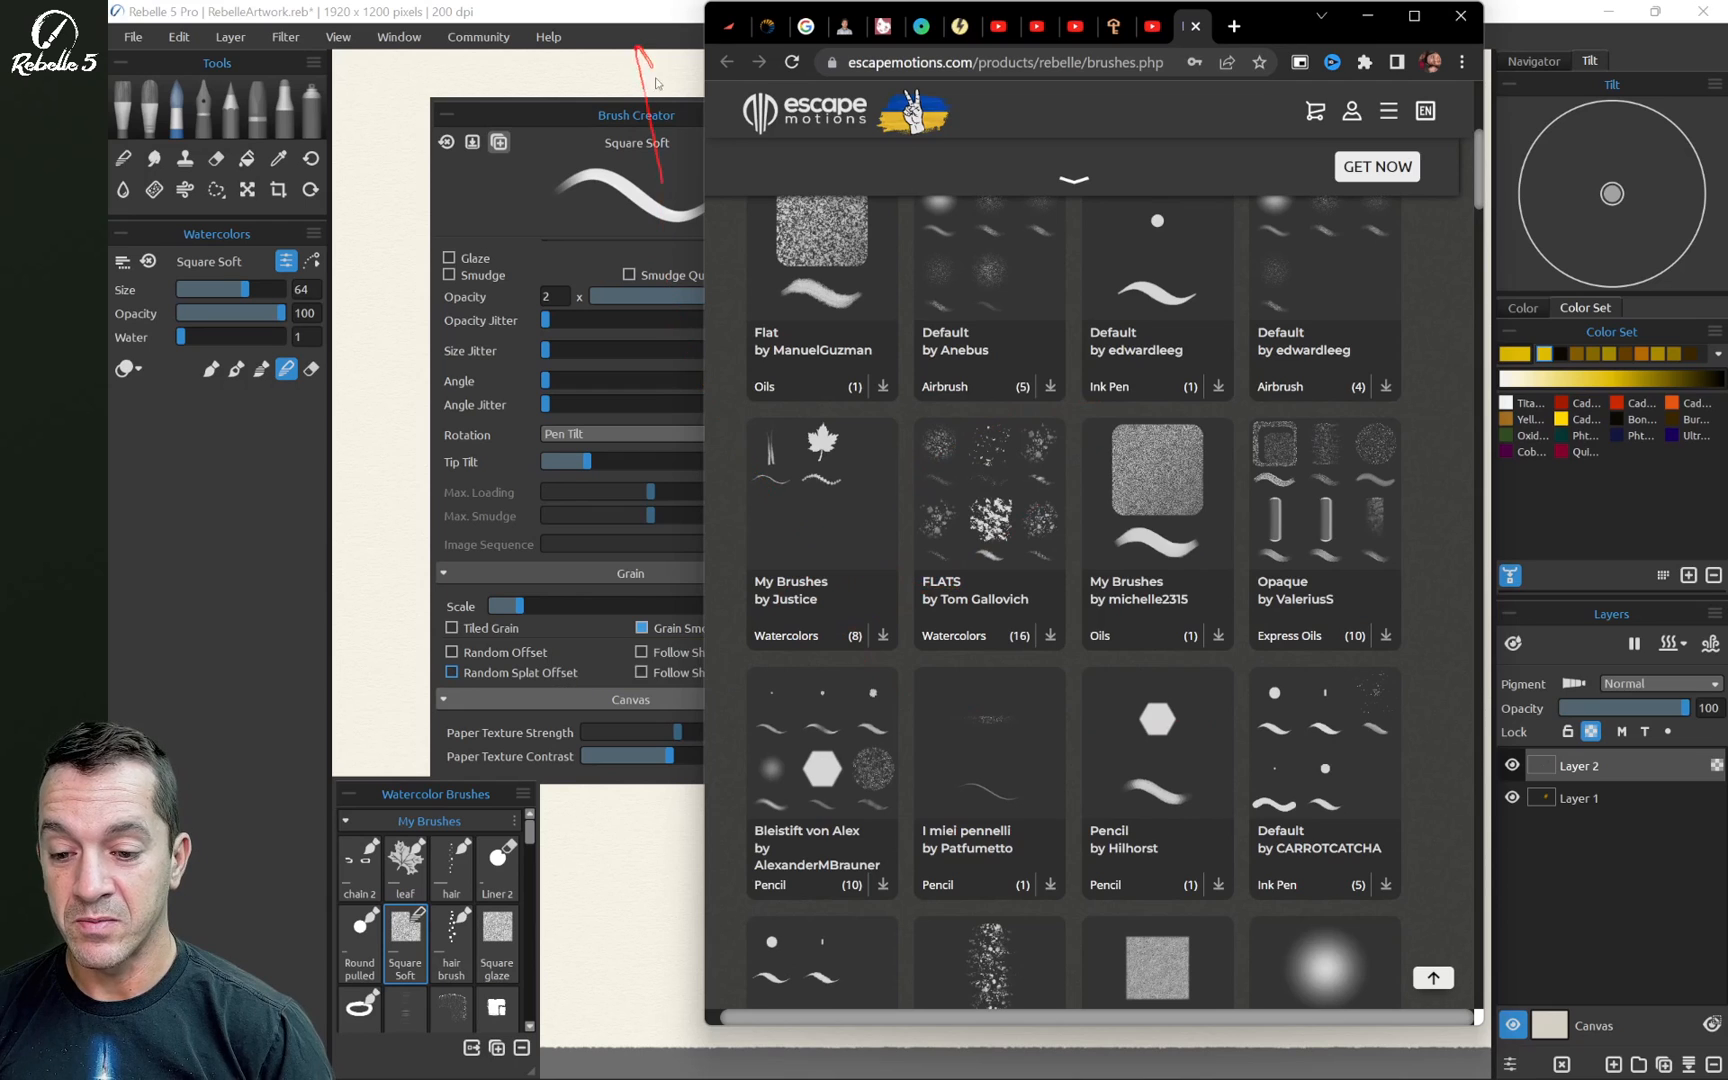
{"action": "left_click_drag", "start_coordinate": [667, 114], "coordinate": [610, 117]}
{"action": "left_click", "coordinate": [768, 118]}
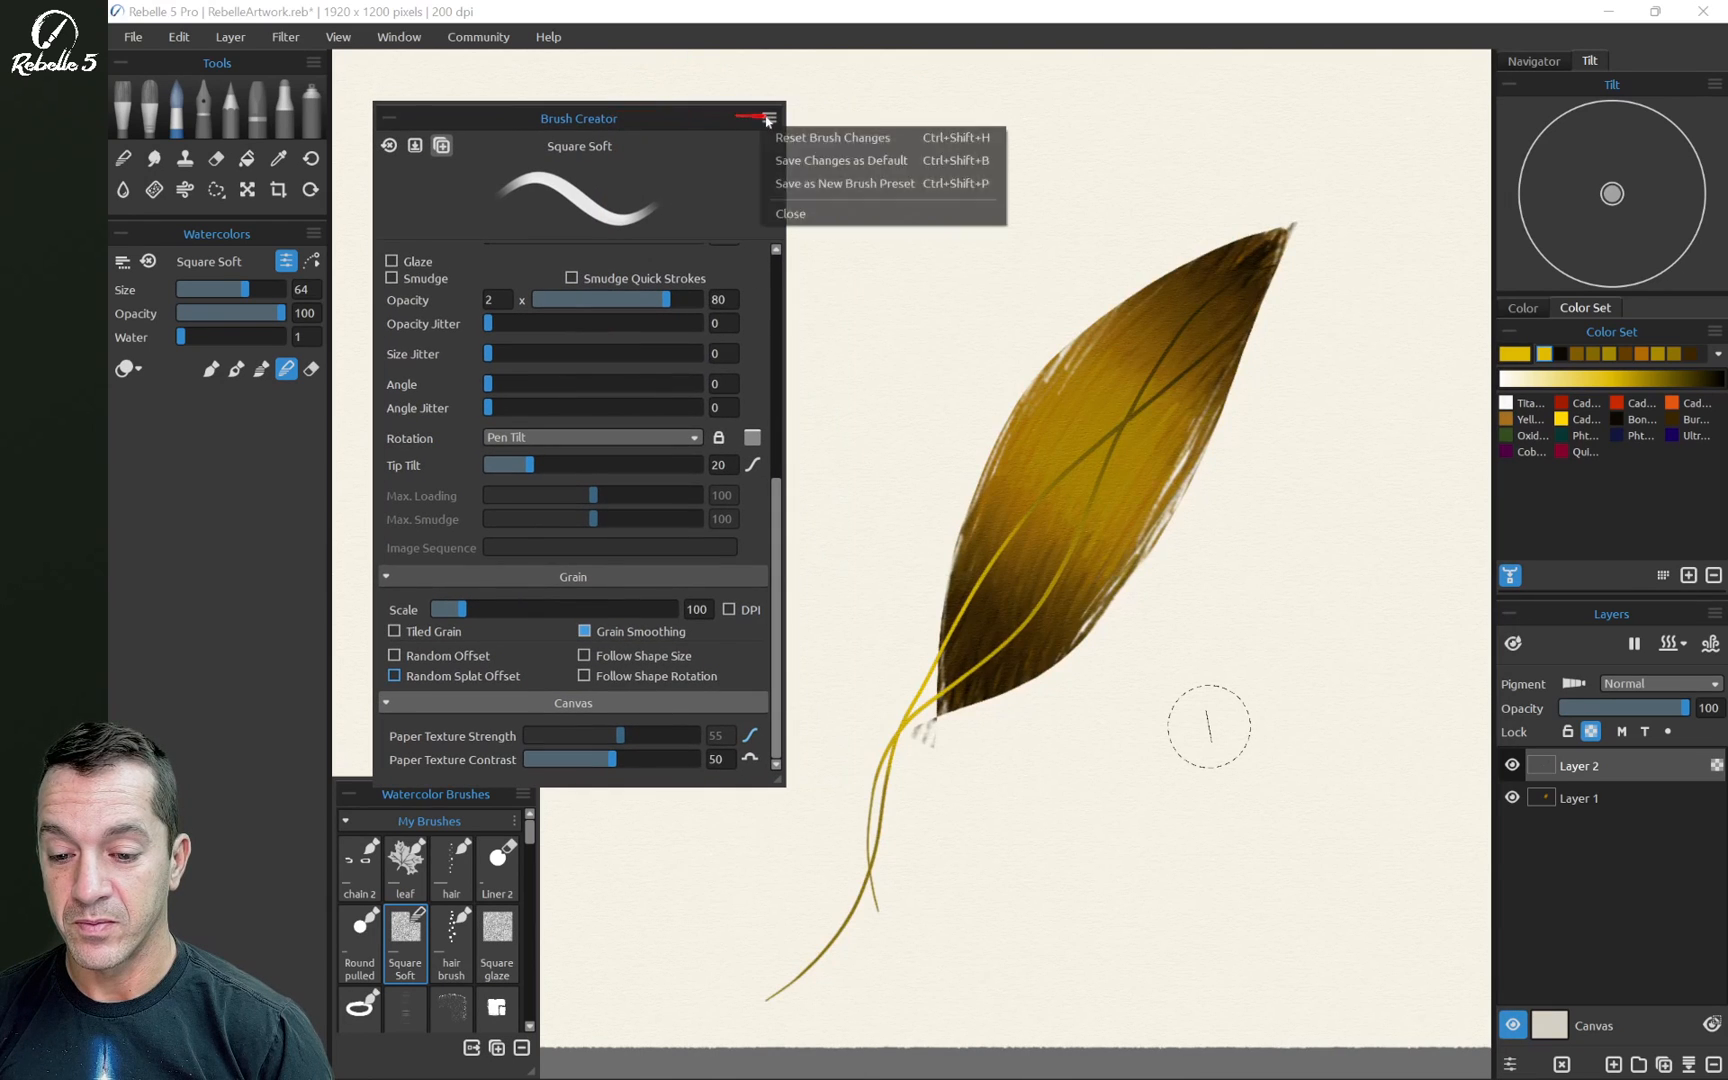
{"action": "left_click", "coordinate": [806, 213]}
Switch to the browser, import the FLATS watercolor brush group from the Brush Library into Rebelle, and dismiss the import notice
{"action": "key", "text": "alt+Tab"}
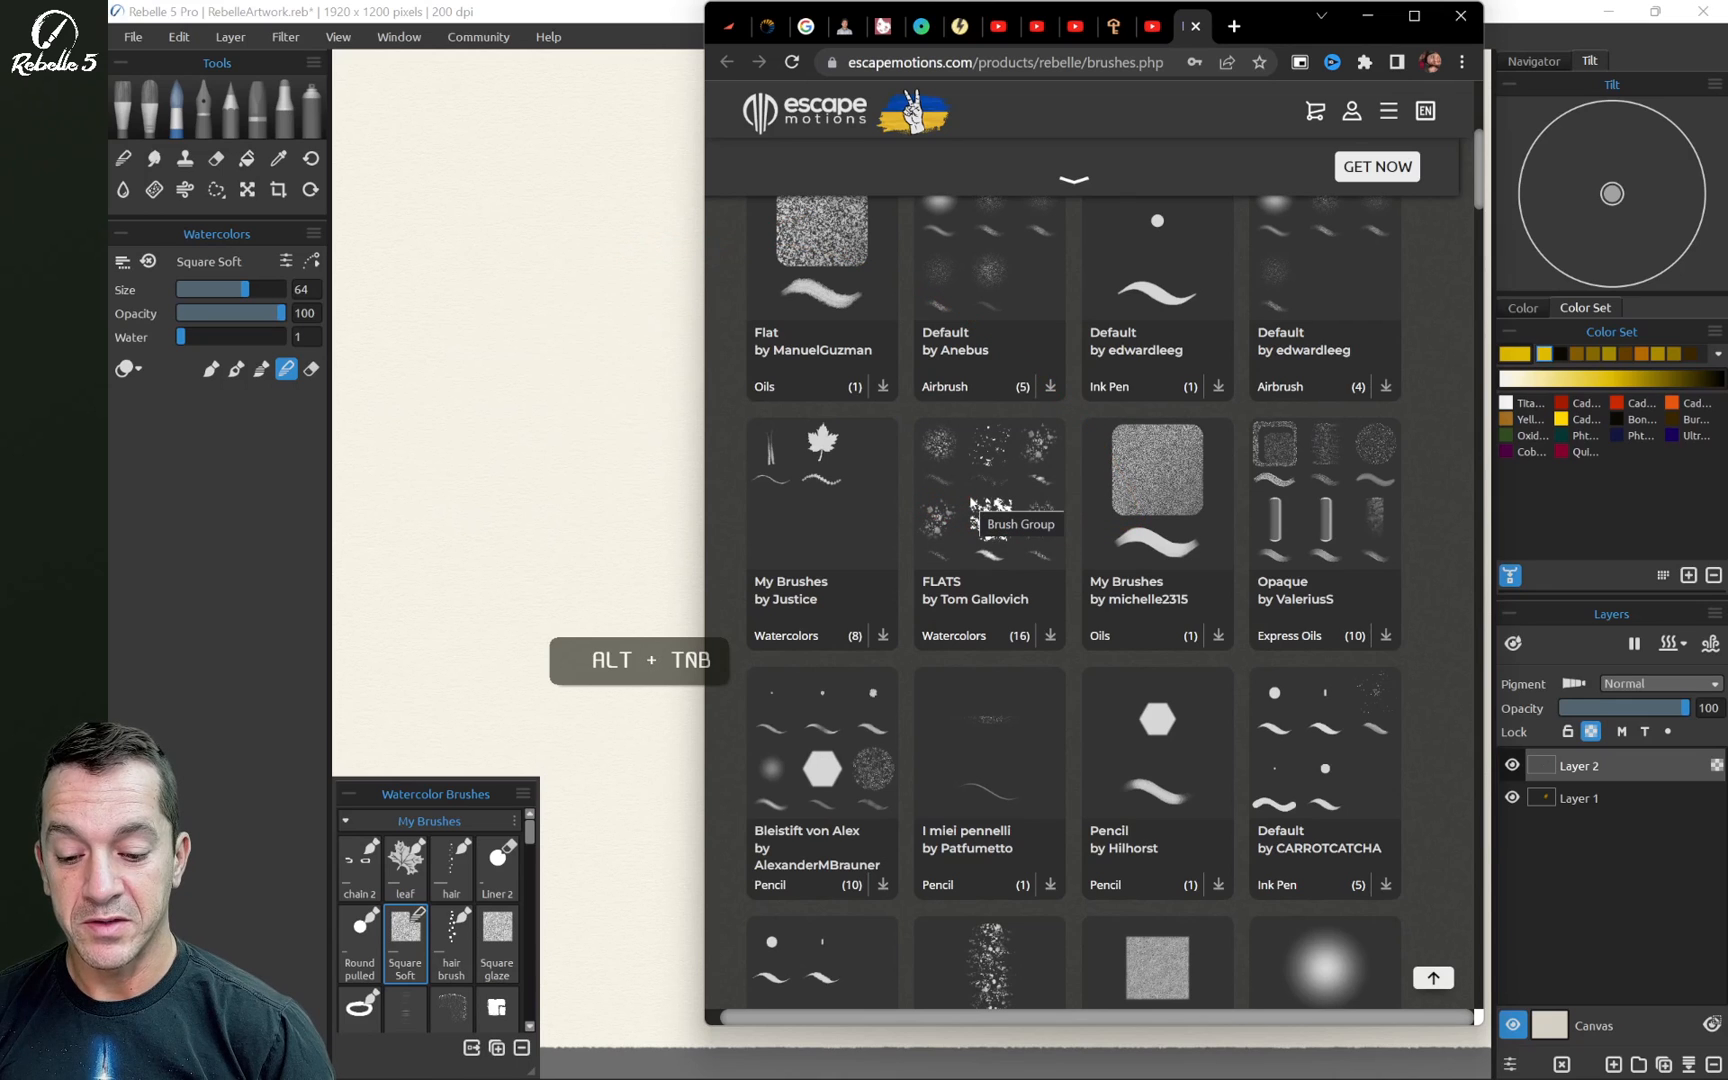
{"action": "left_click_drag", "start_coordinate": [945, 495], "coordinate": [569, 472]}
{"action": "left_click", "coordinate": [606, 631]}
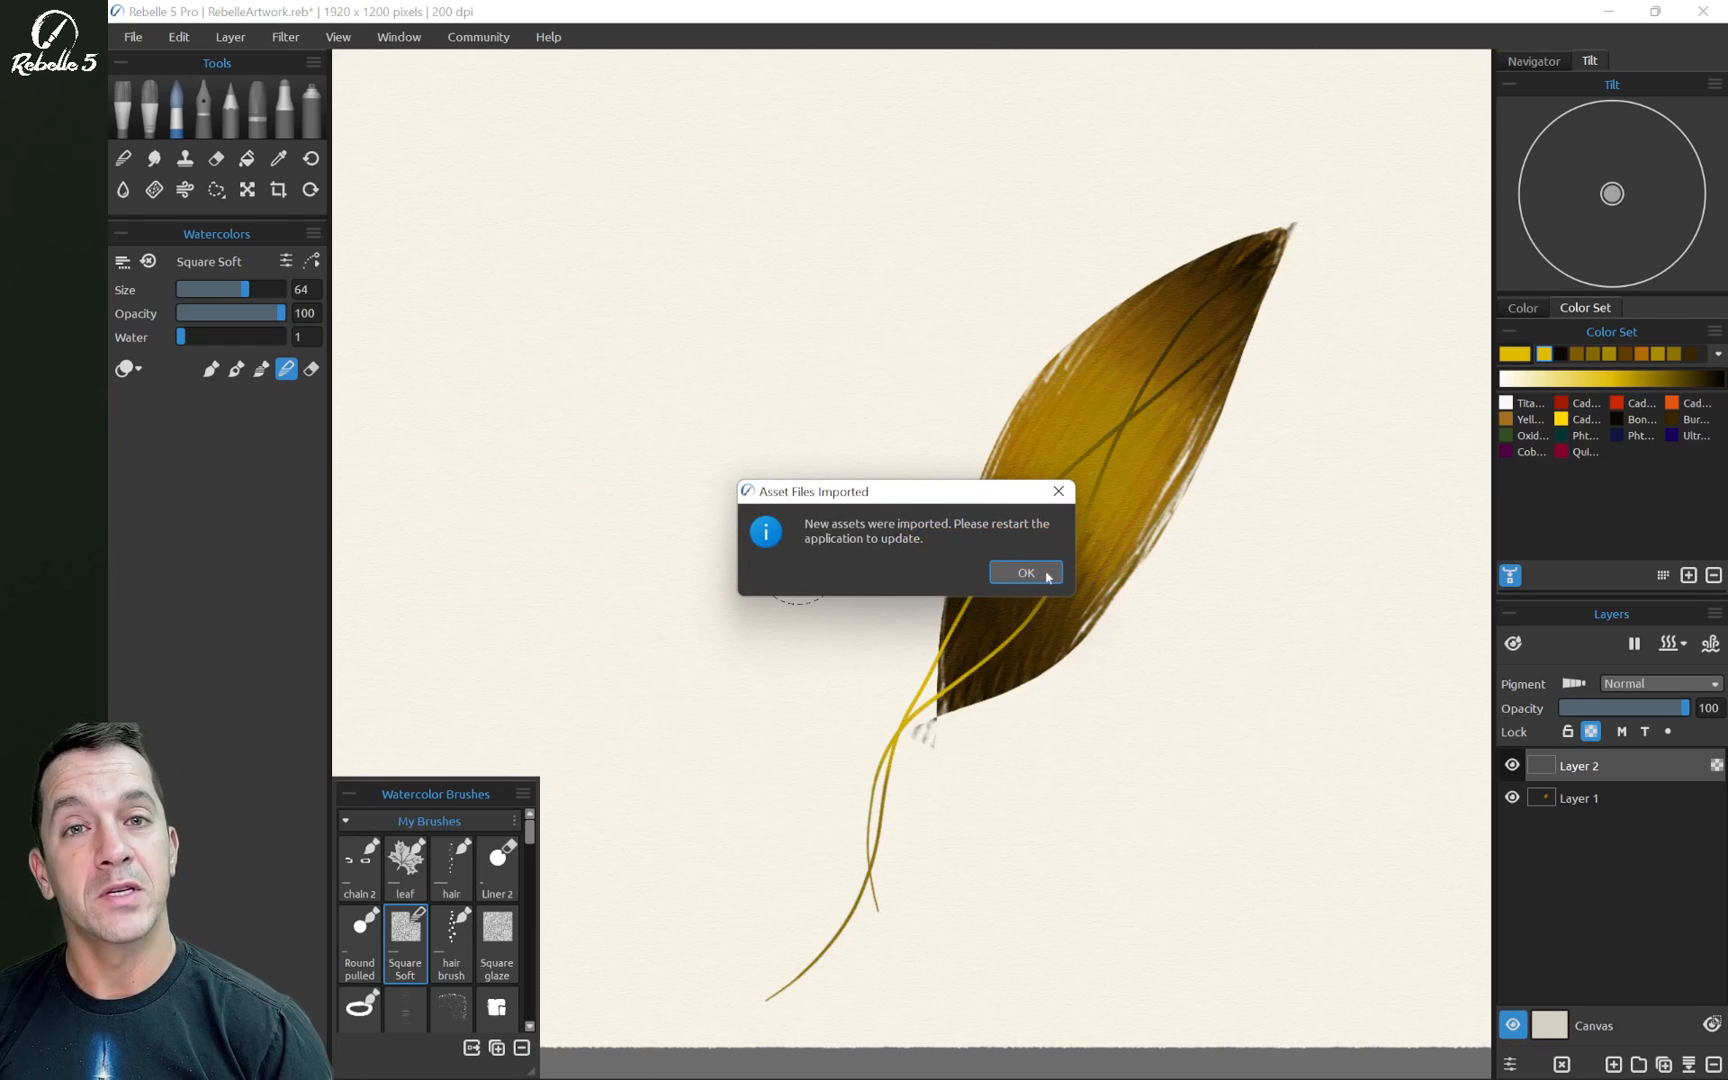
{"action": "left_click", "coordinate": [1047, 576]}
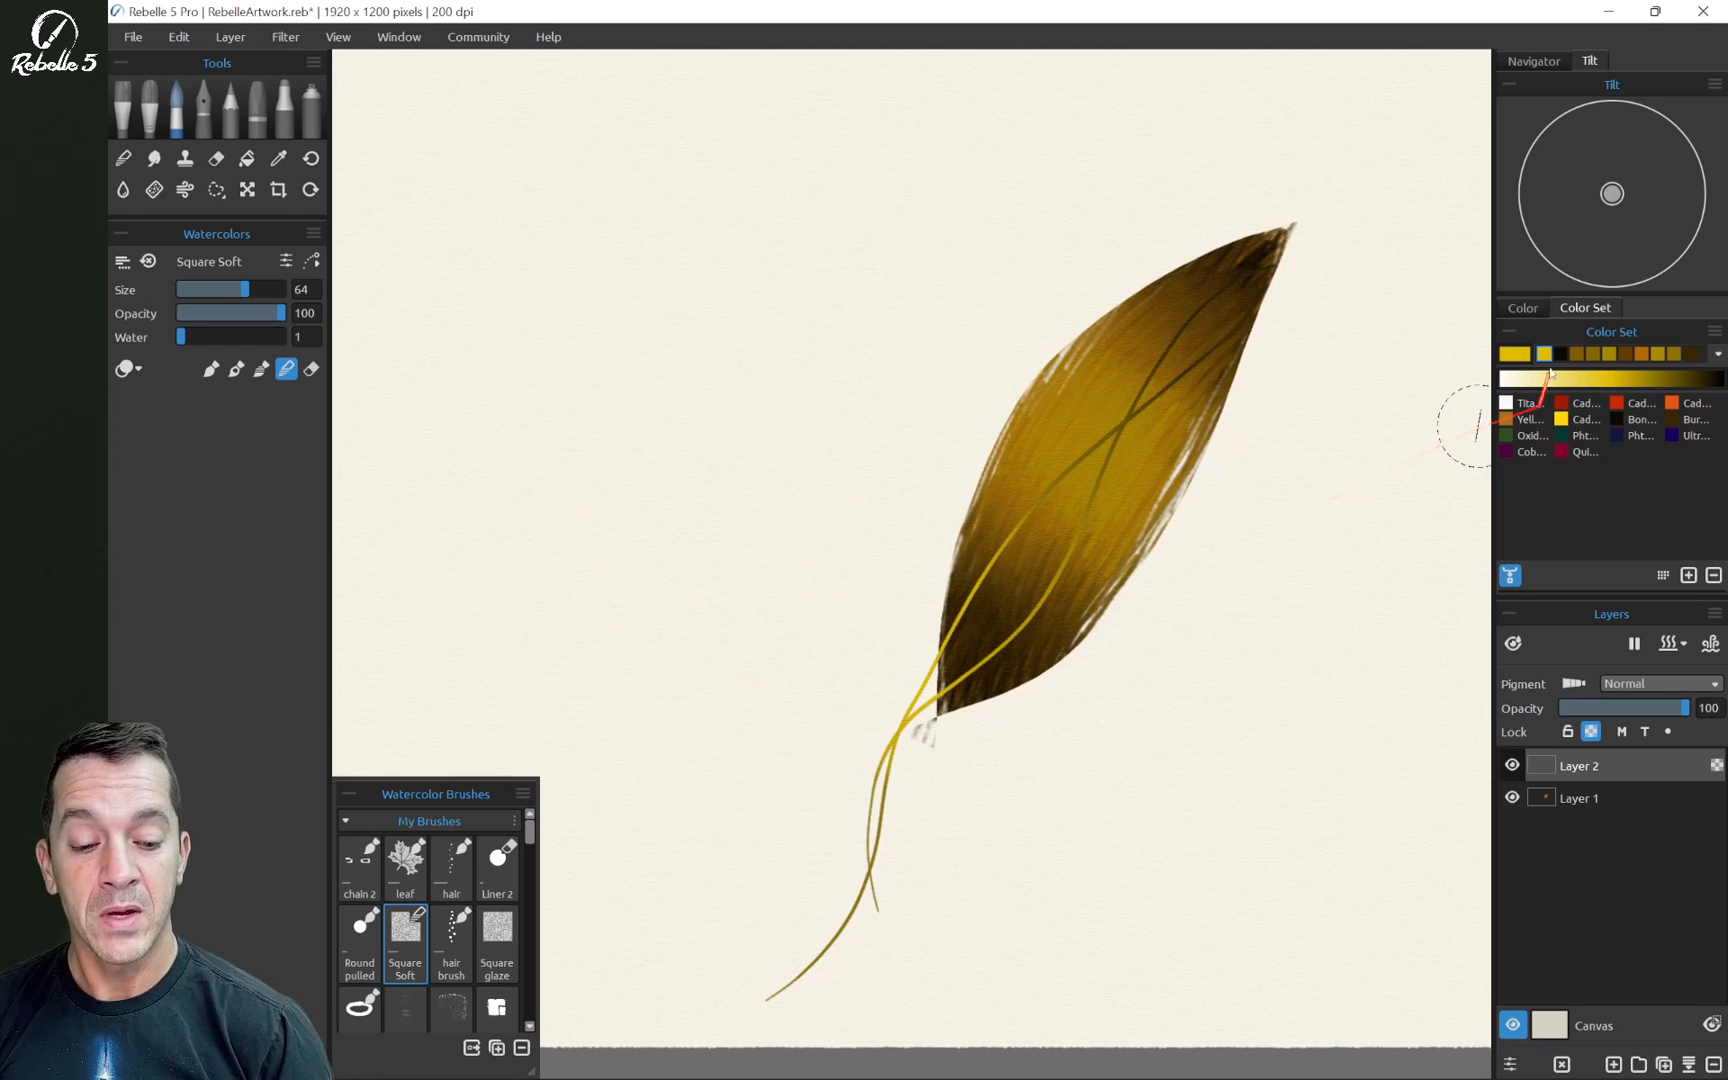
Switch to the browser, open the website's Color Sets page and import a color set into Rebelle's Color Set panel
{"action": "key", "text": "alt+Tab"}
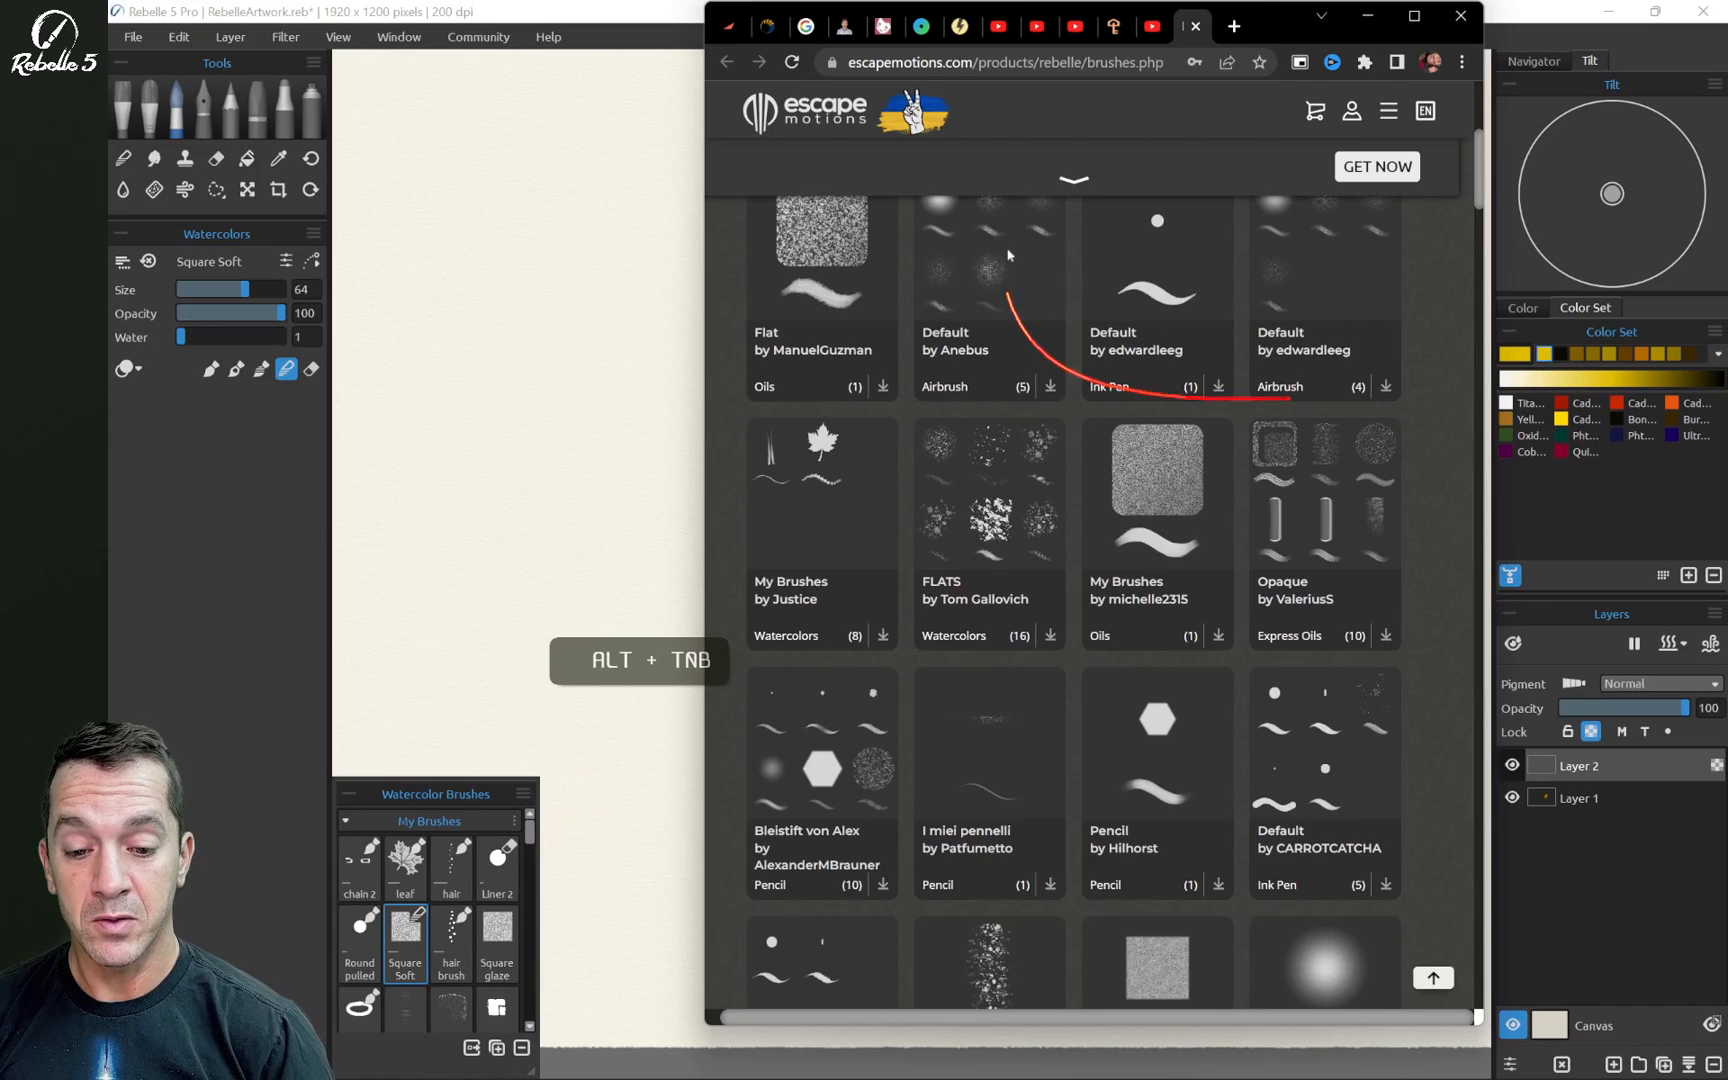
{"action": "scroll", "coordinate": [1090, 300], "scroll_direction": "up", "scroll_amount": 5}
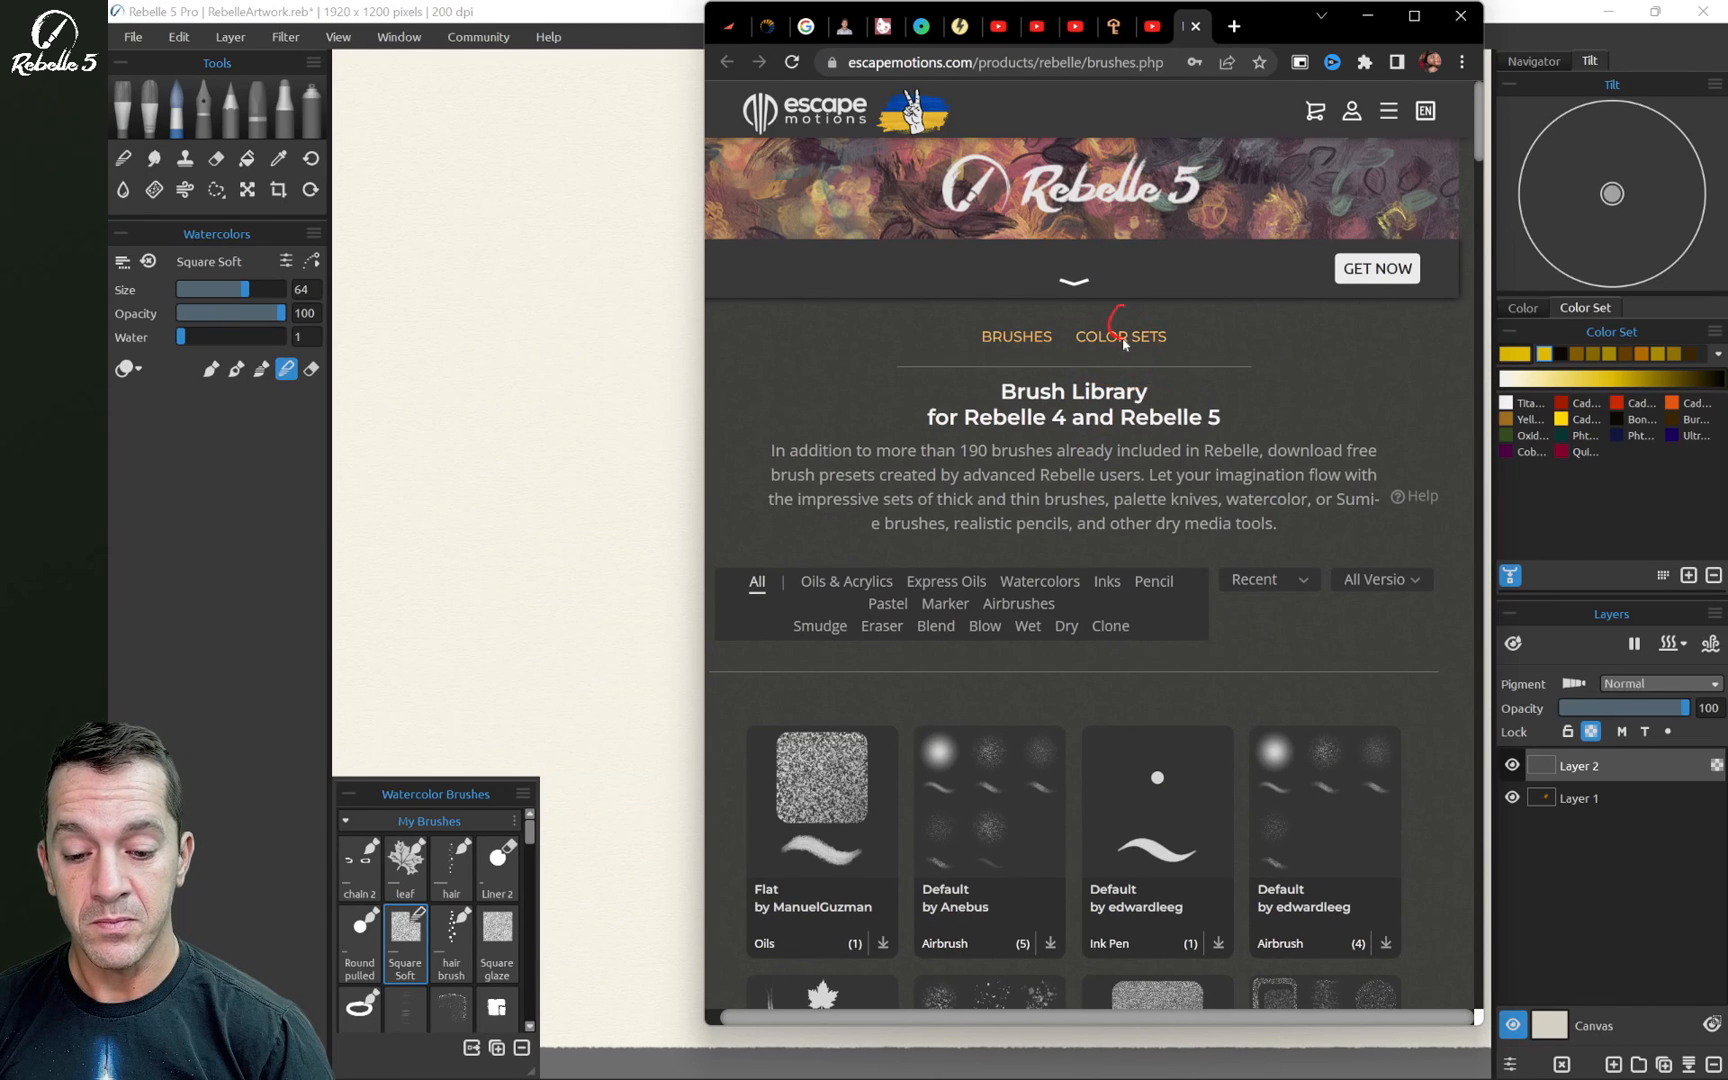
{"action": "left_click", "coordinate": [1122, 338]}
{"action": "scroll", "coordinate": [830, 560], "scroll_direction": "down", "scroll_amount": 2}
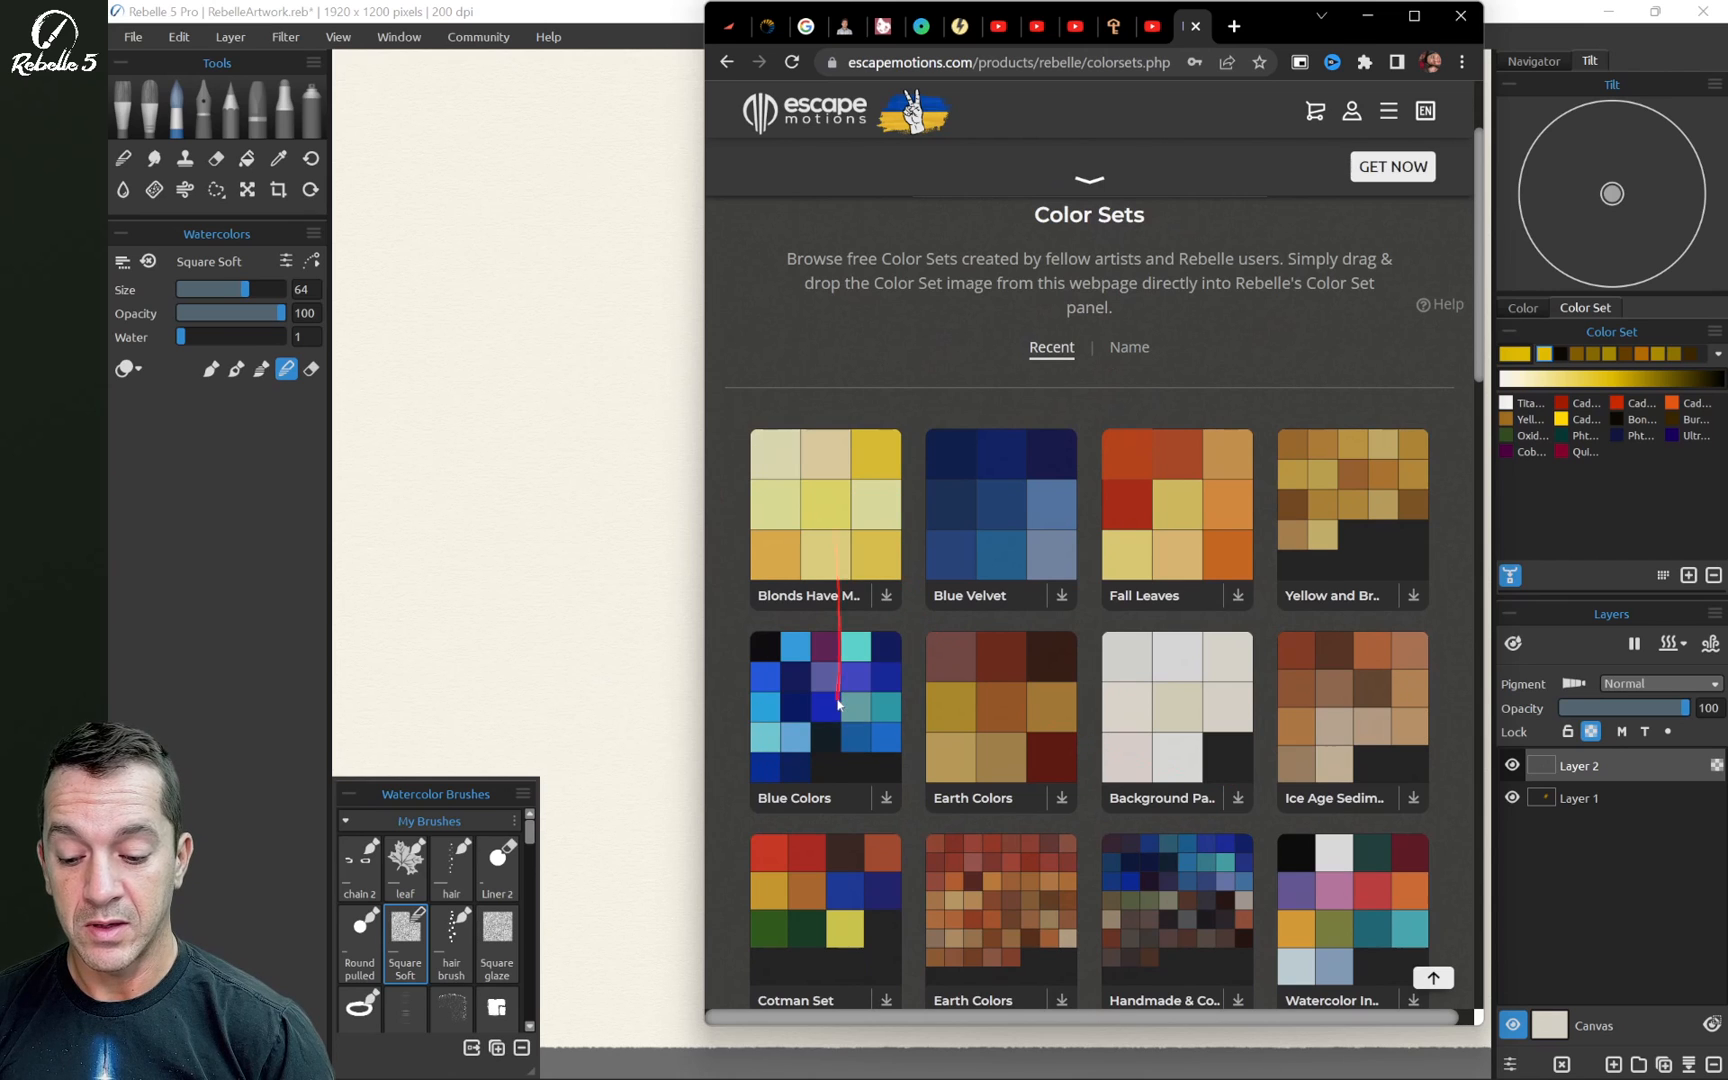
{"action": "mouse_move", "coordinate": [838, 703]}
{"action": "left_mouse_down"}
{"action": "mouse_move", "coordinate": [457, 573]}
{"action": "mouse_move", "coordinate": [925, 690]}
{"action": "mouse_move", "coordinate": [790, 675]}
{"action": "mouse_move", "coordinate": [1284, 400]}
{"action": "mouse_move", "coordinate": [1568, 350]}
{"action": "mouse_move", "coordinate": [1519, 312]}
{"action": "mouse_move", "coordinate": [1604, 590]}
{"action": "mouse_move", "coordinate": [1586, 723]}
{"action": "left_mouse_up"}
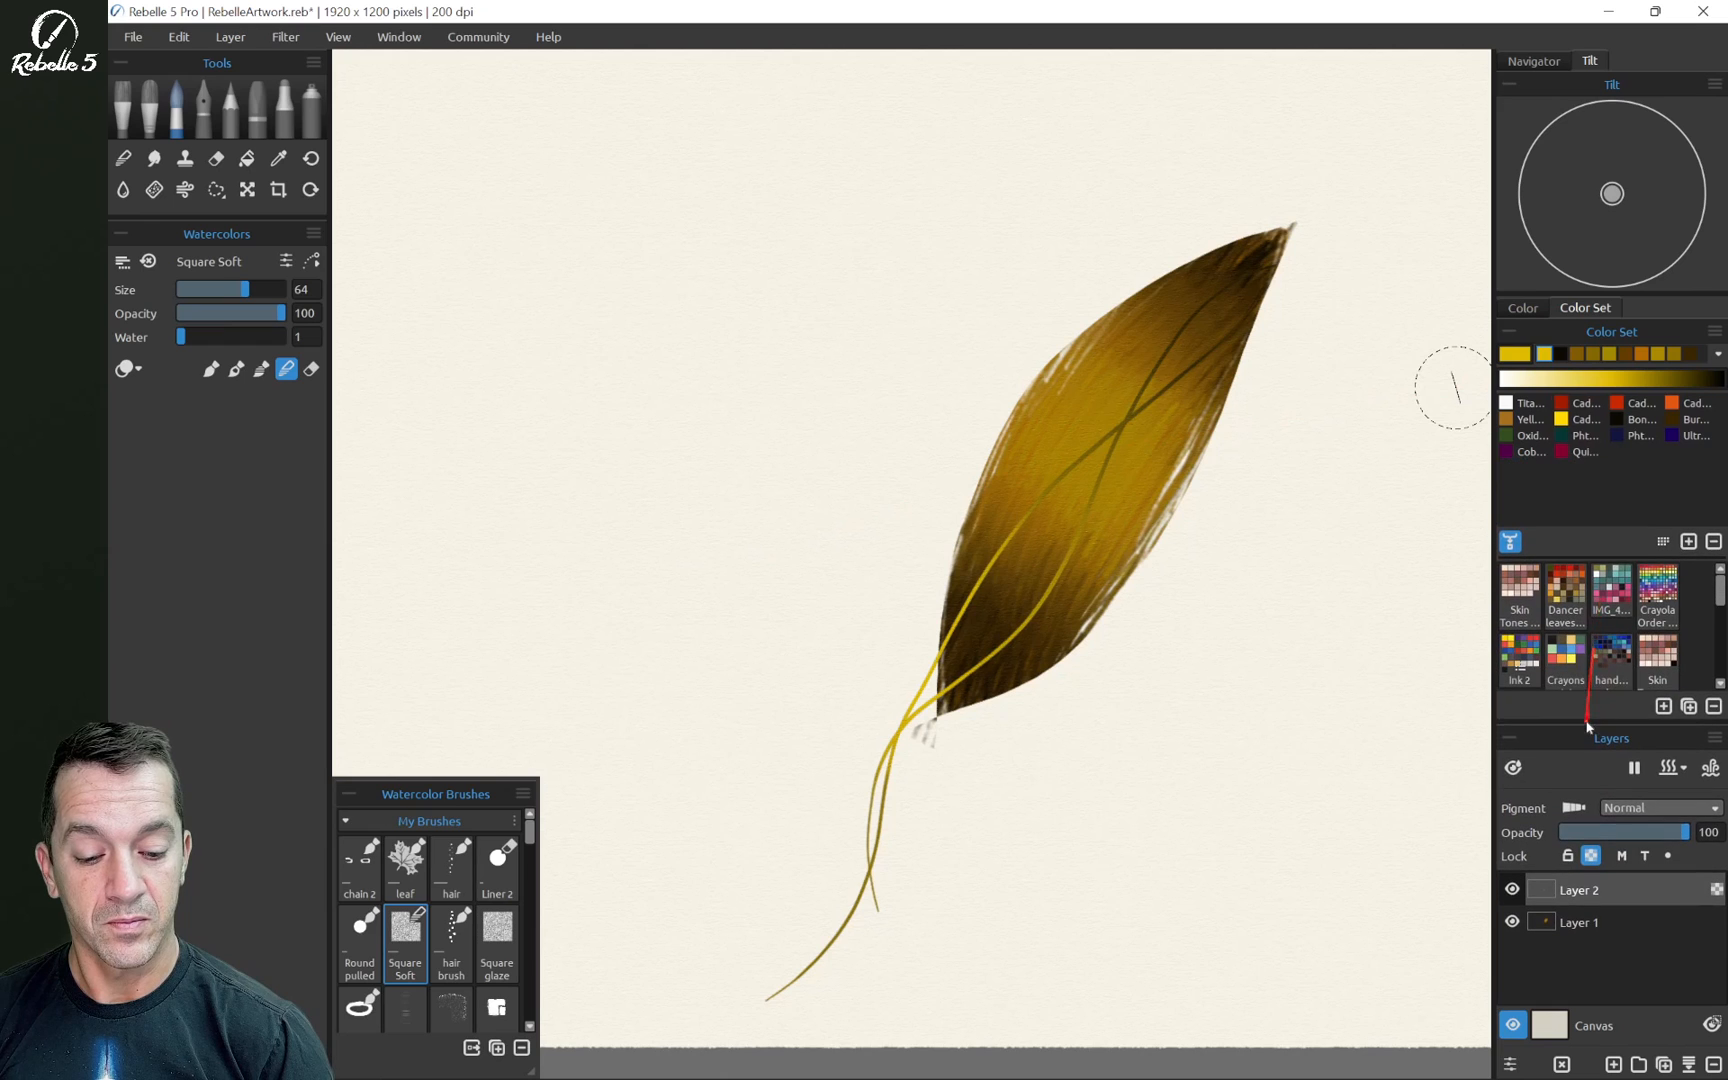
Delete the first Skin Tones color set from the color set library
{"action": "left_click", "coordinate": [1519, 590]}
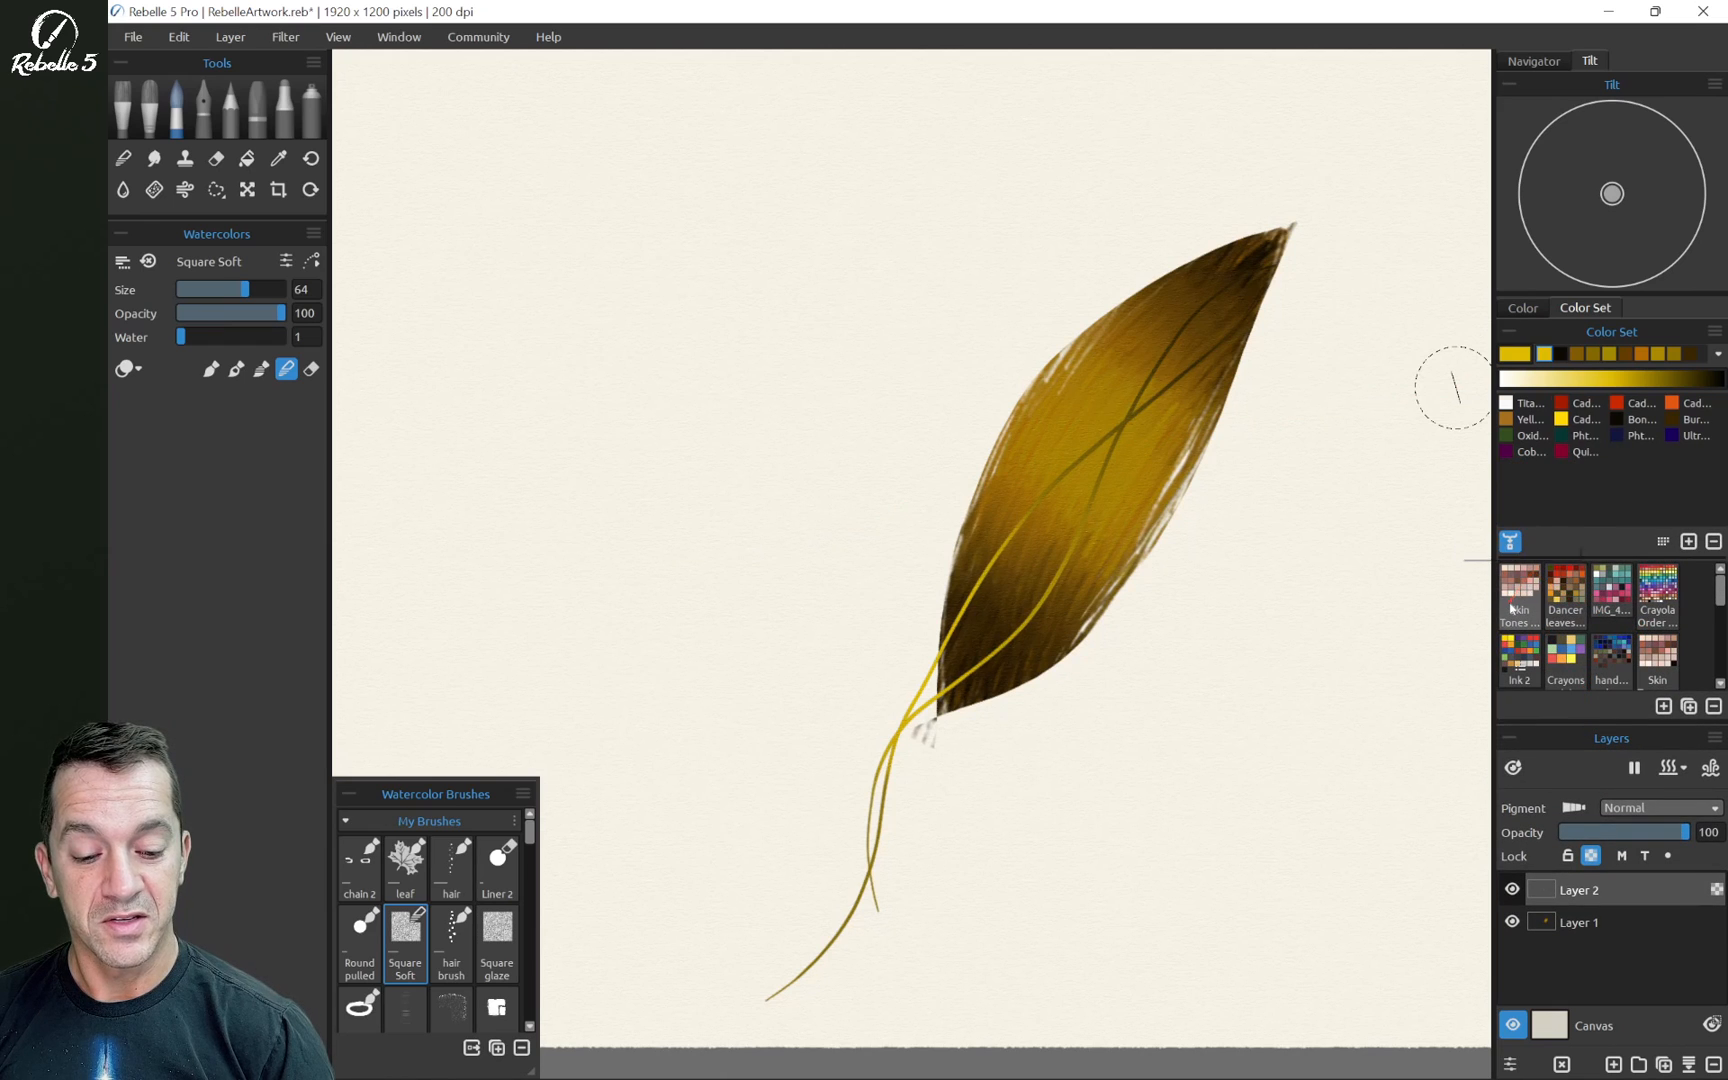
{"action": "left_click", "coordinate": [1713, 706]}
{"action": "left_click", "coordinate": [950, 578]}
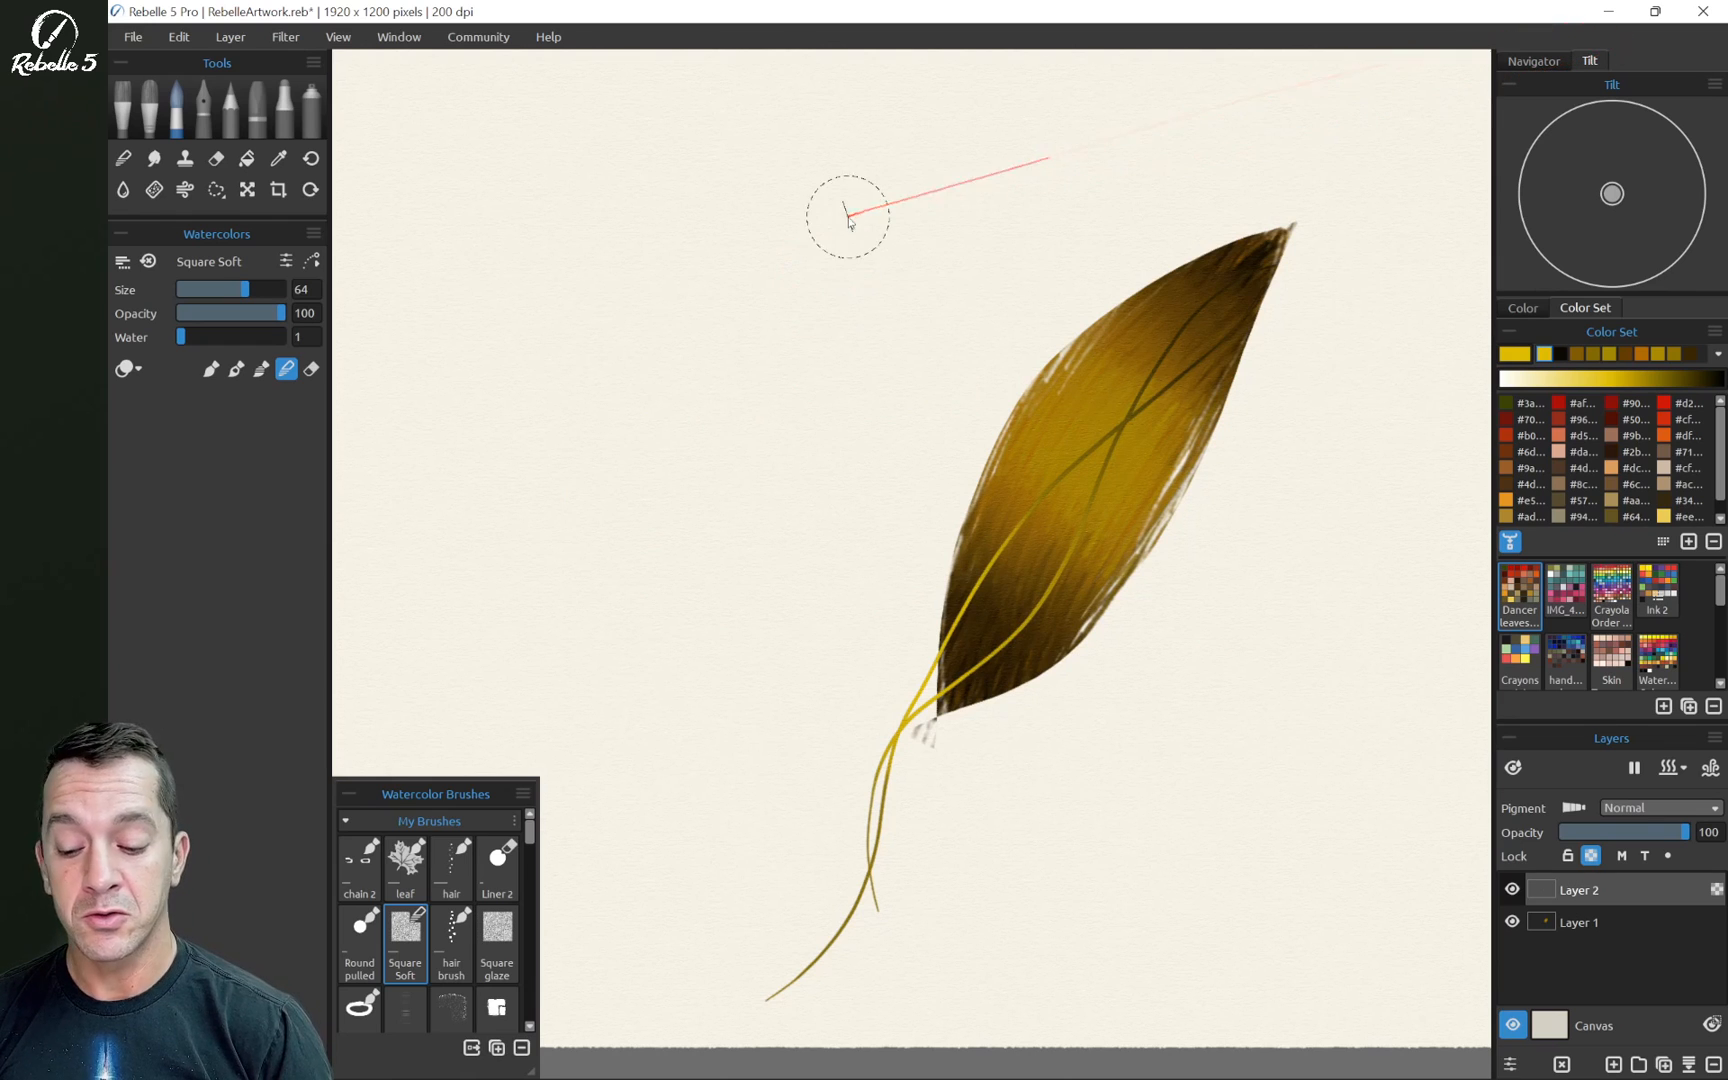
Choose the Grass brush, undo the trial strokes, and paint a dark green strip of grass across the canvas beside the hair lock
{"action": "scroll", "coordinate": [420, 930], "scroll_direction": "down", "scroll_amount": 3}
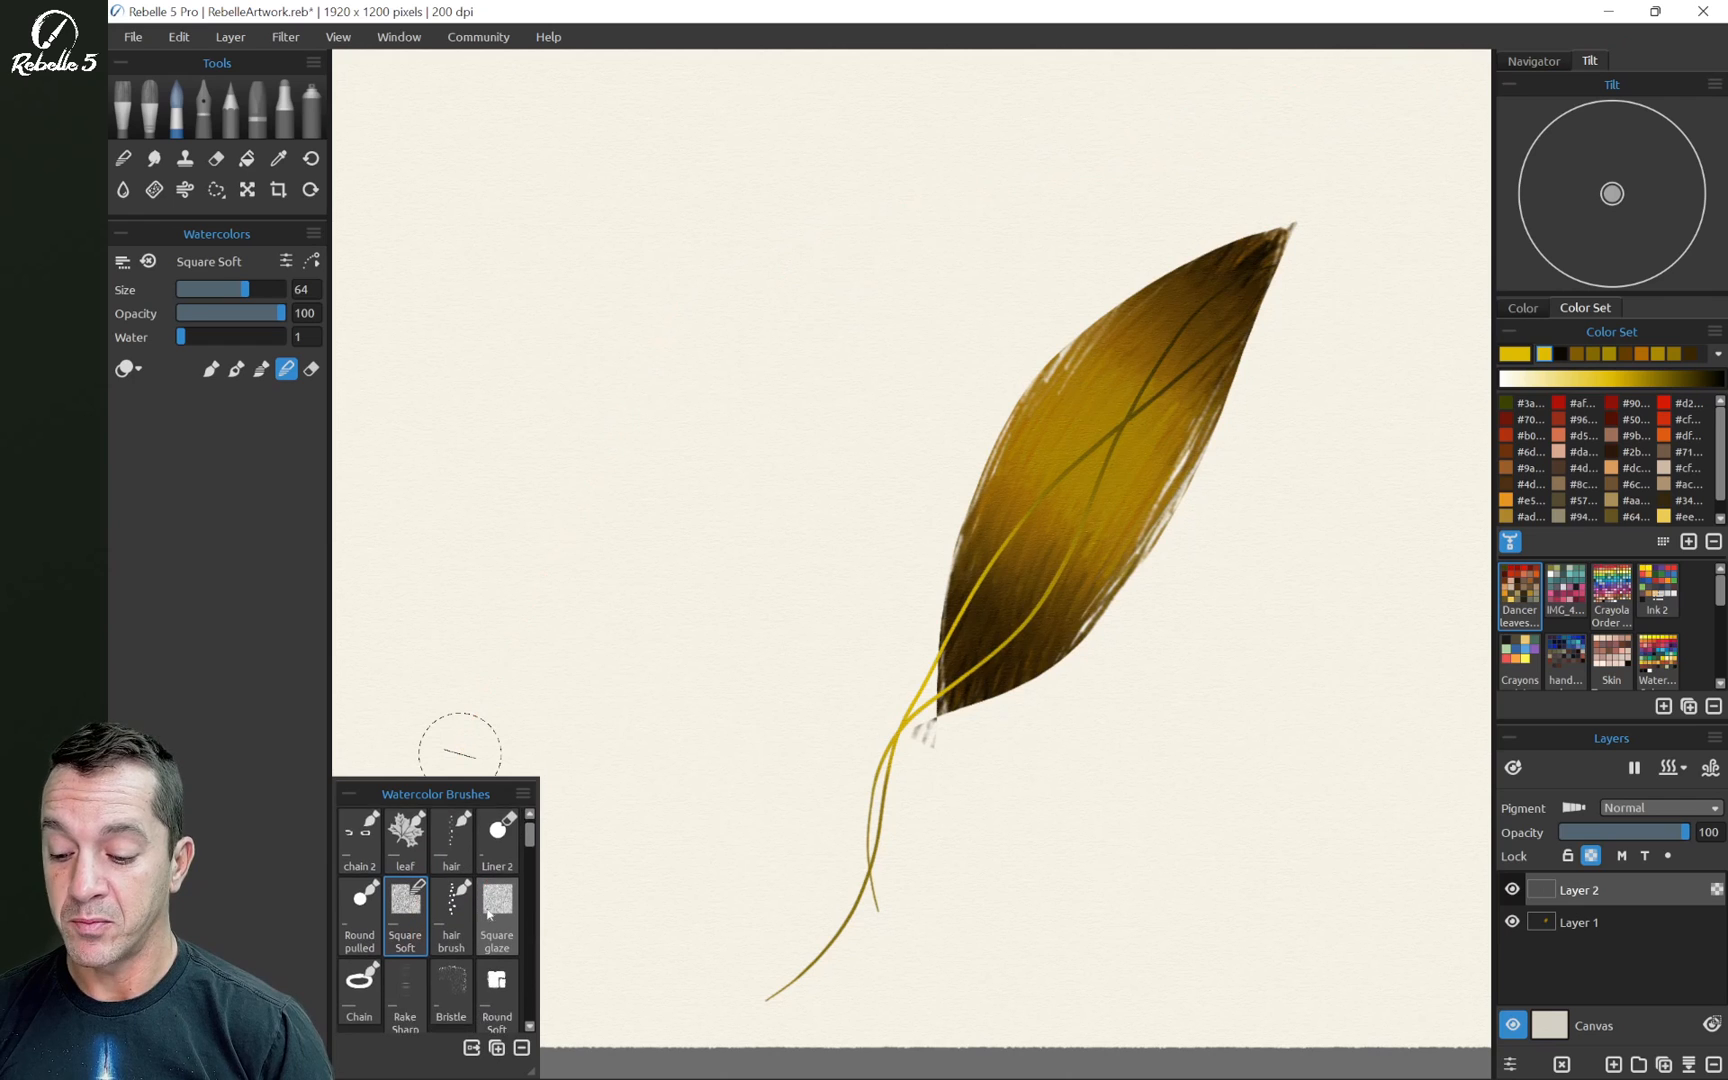
{"action": "scroll", "coordinate": [430, 920], "scroll_direction": "down", "scroll_amount": 5}
{"action": "left_click", "coordinate": [359, 905]}
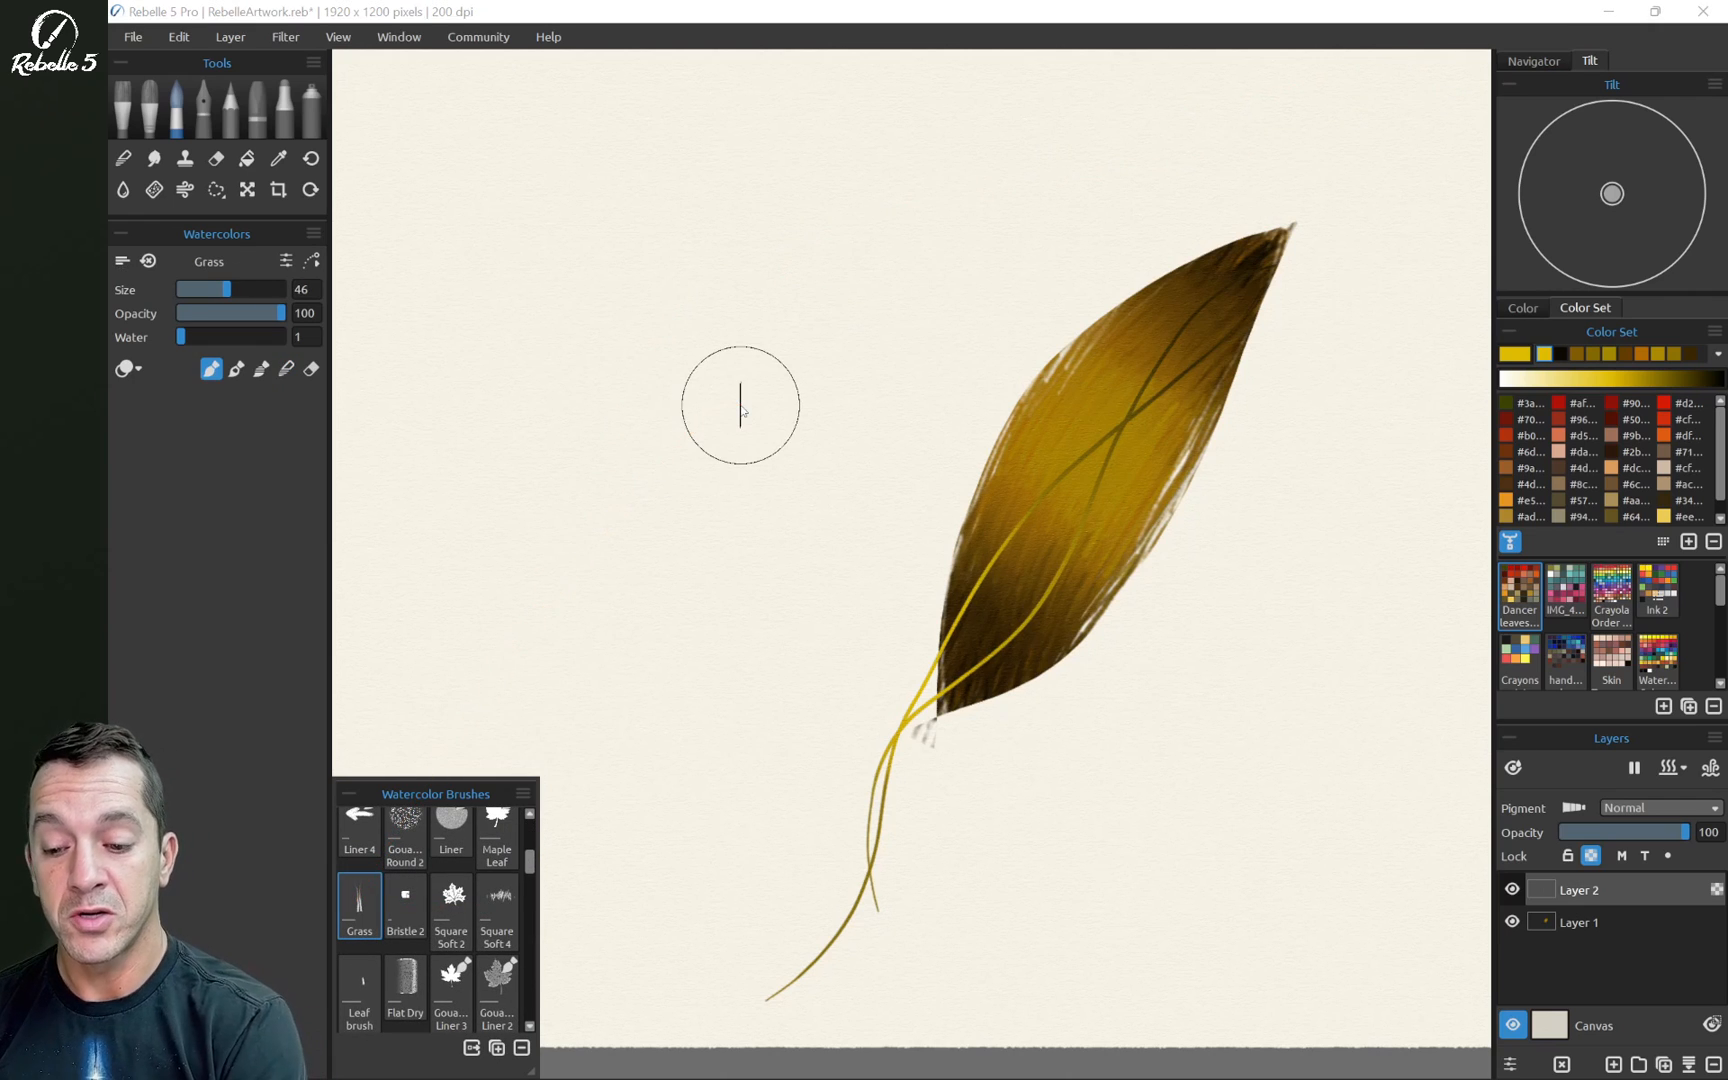
{"action": "key", "text": "ctrl+z"}
{"action": "key", "text": "ctrl+z"}
{"action": "key", "text": "ctrl+z"}
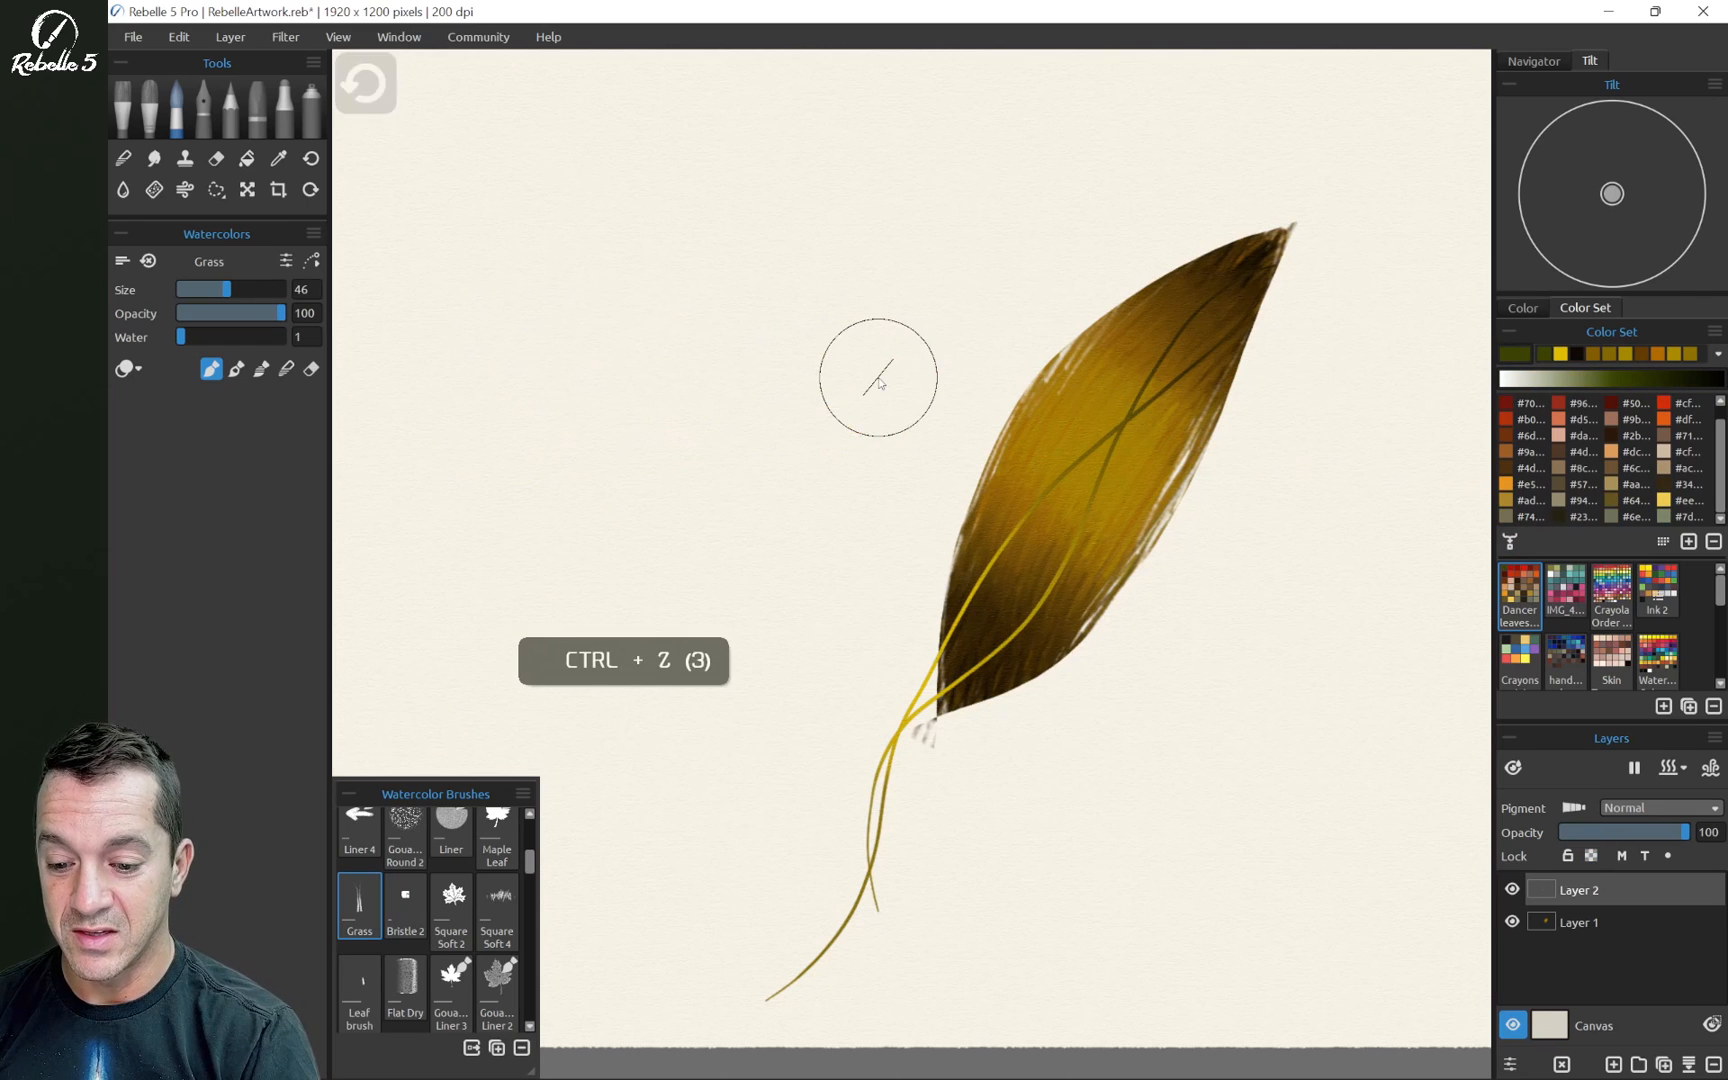
{"action": "mouse_move", "coordinate": [870, 420]}
{"action": "left_mouse_down"}
{"action": "mouse_move", "coordinate": [375, 495]}
{"action": "mouse_move", "coordinate": [769, 465]}
{"action": "mouse_move", "coordinate": [930, 474]}
{"action": "mouse_move", "coordinate": [646, 448]}
{"action": "mouse_move", "coordinate": [658, 460]}
{"action": "mouse_move", "coordinate": [632, 476]}
{"action": "mouse_move", "coordinate": [598, 449]}
{"action": "mouse_move", "coordinate": [622, 470]}
{"action": "mouse_move", "coordinate": [341, 504]}
{"action": "mouse_move", "coordinate": [593, 480]}
{"action": "mouse_move", "coordinate": [510, 478]}
{"action": "mouse_move", "coordinate": [528, 472]}
{"action": "mouse_move", "coordinate": [715, 481]}
{"action": "mouse_move", "coordinate": [675, 478]}
{"action": "mouse_move", "coordinate": [808, 433]}
{"action": "mouse_move", "coordinate": [870, 484]}
{"action": "mouse_move", "coordinate": [903, 475]}
{"action": "mouse_move", "coordinate": [884, 438]}
{"action": "mouse_move", "coordinate": [907, 486]}
{"action": "mouse_move", "coordinate": [836, 471]}
{"action": "mouse_move", "coordinate": [896, 460]}
{"action": "mouse_move", "coordinate": [947, 481]}
{"action": "mouse_move", "coordinate": [914, 464]}
{"action": "mouse_move", "coordinate": [929, 451]}
{"action": "mouse_move", "coordinate": [1000, 486]}
{"action": "mouse_move", "coordinate": [719, 473]}
{"action": "mouse_move", "coordinate": [437, 512]}
{"action": "left_mouse_up"}
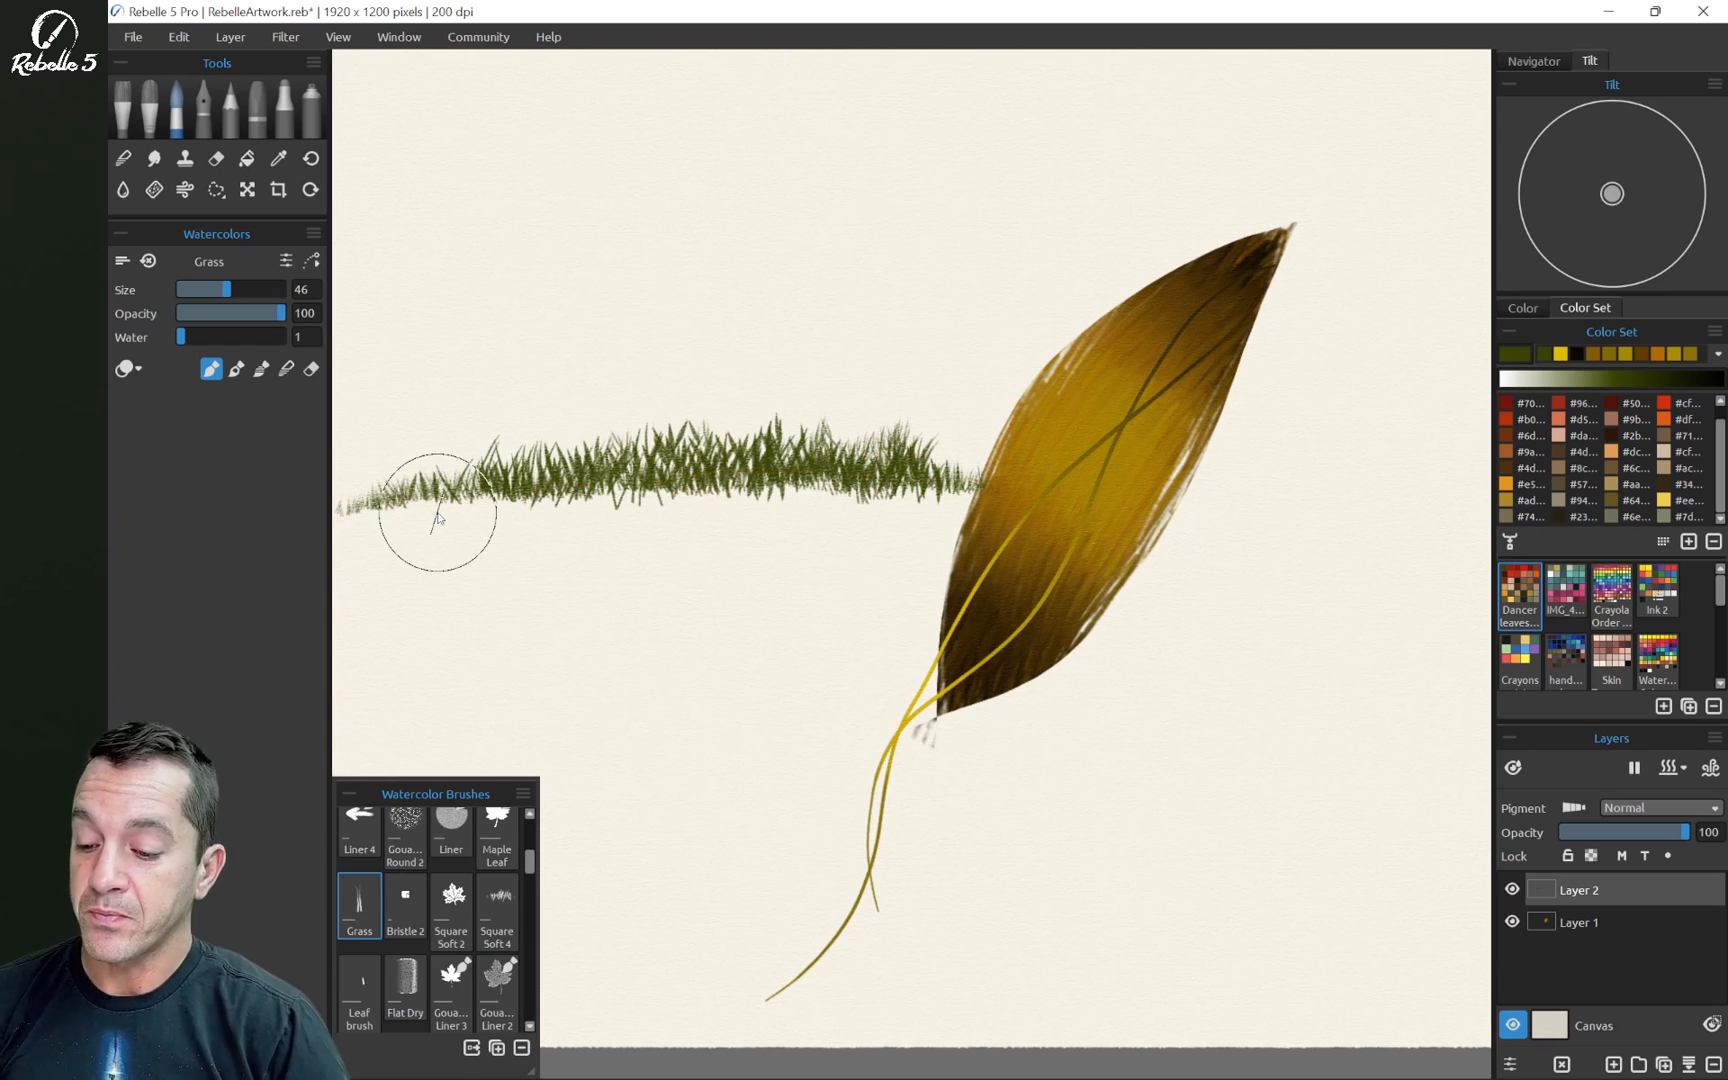